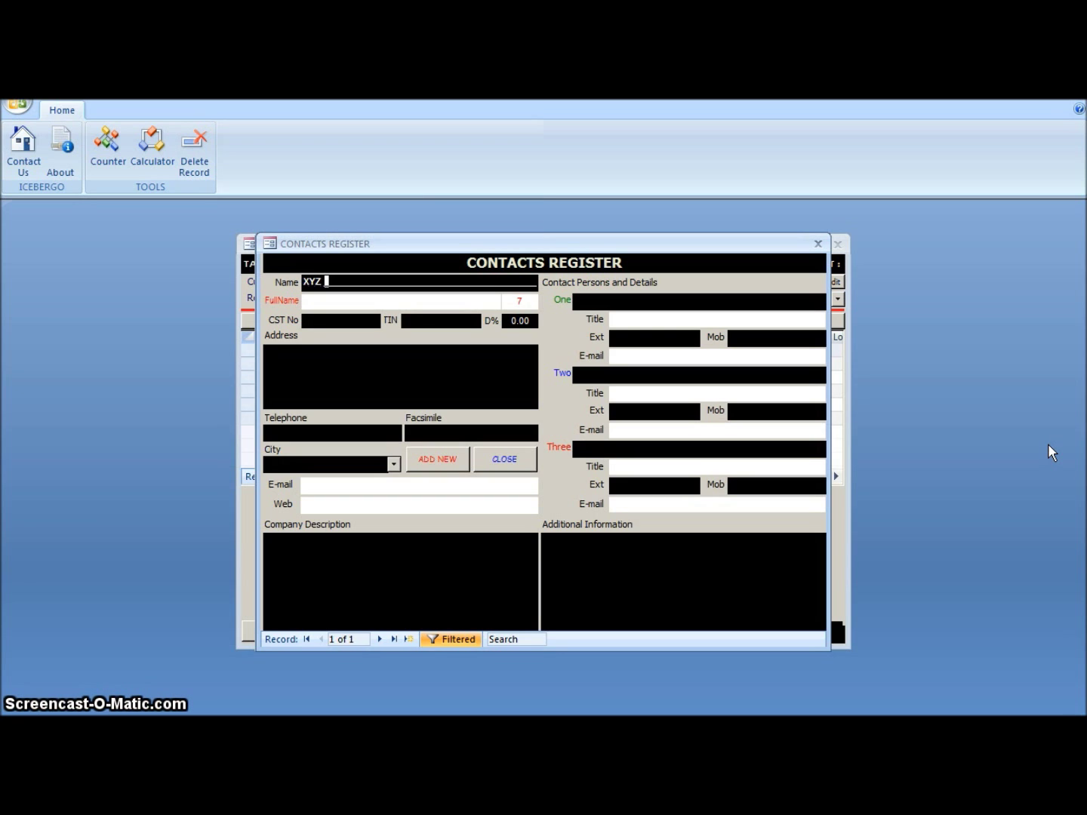
Step: Complete the contact's name as XYZ TRADING and enter XYZ TRADING CORPORATION as its full name
text(TRADING)
key(Tab)
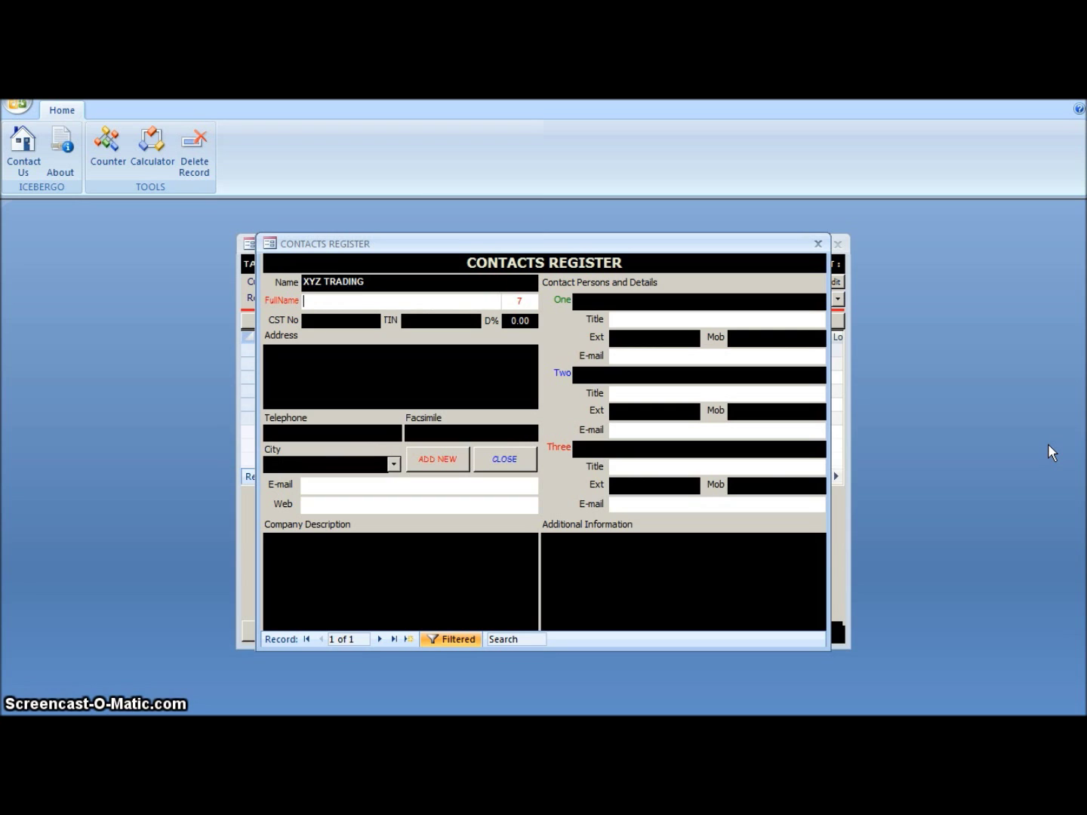
text(XYZ TRADI)
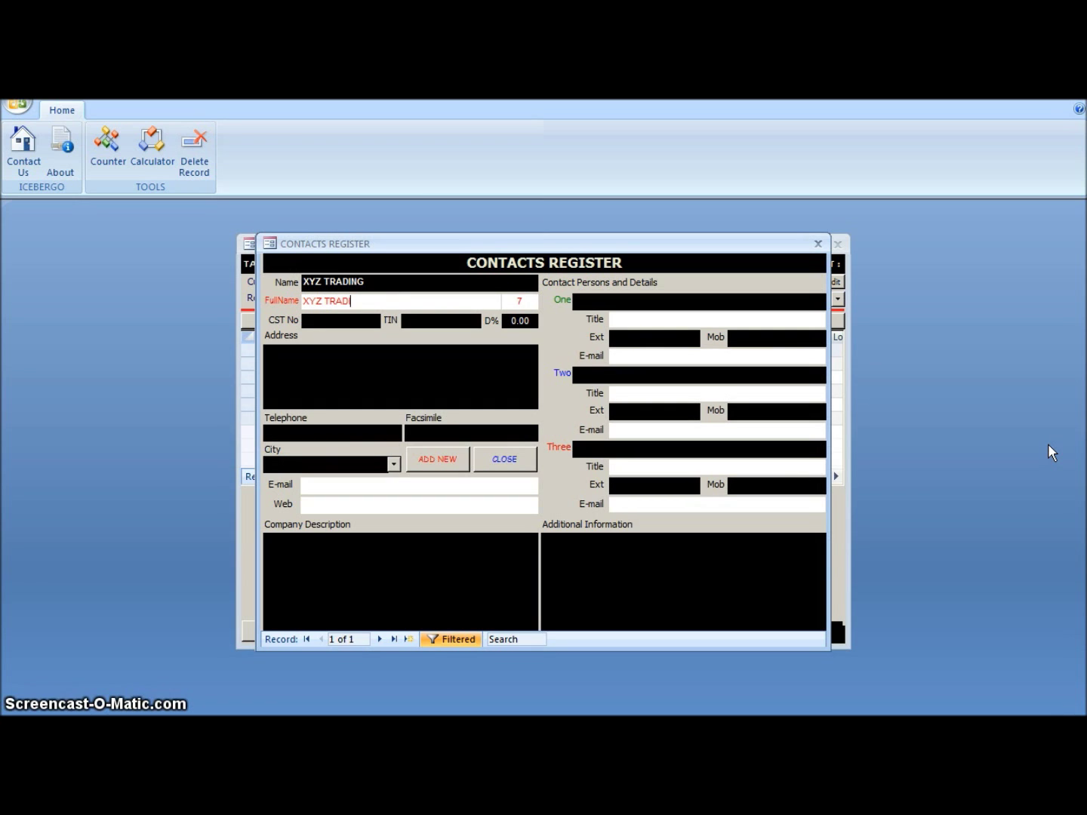
text(NG CORPORATION)
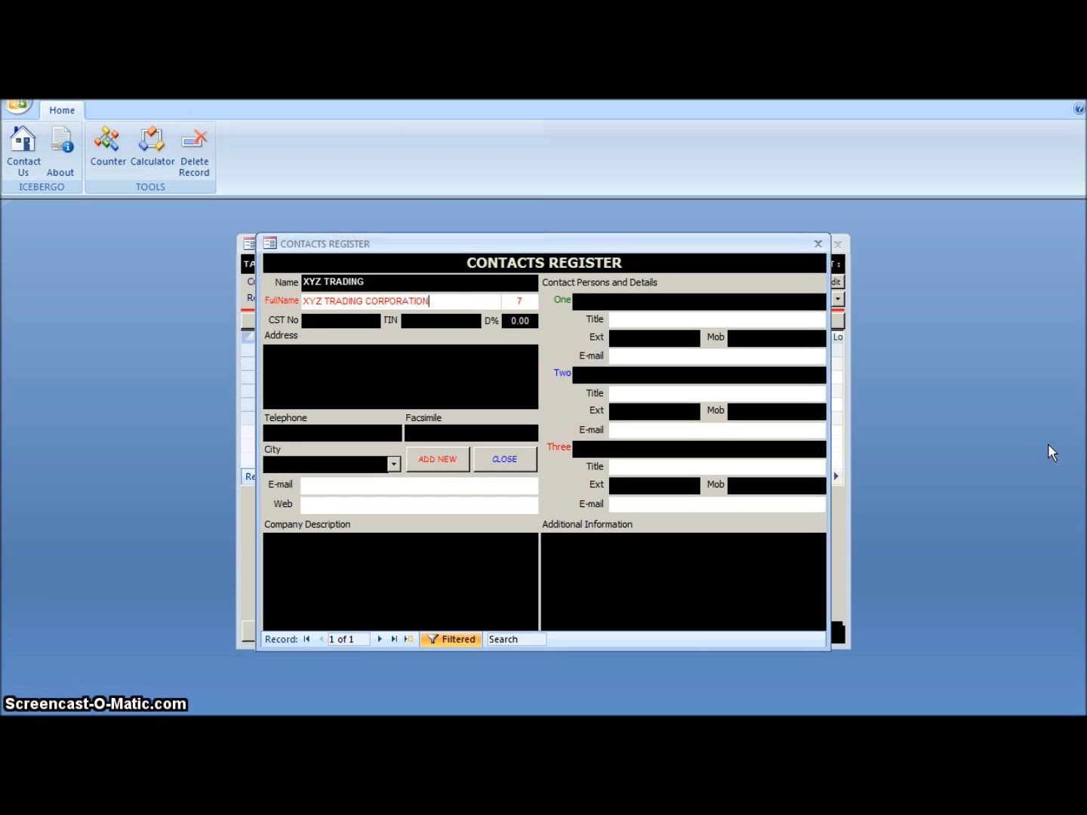
Step: Fill in the contact's address with the street, city and country on three separate lines
key(Tab)
key(Tab)
key(Tab)
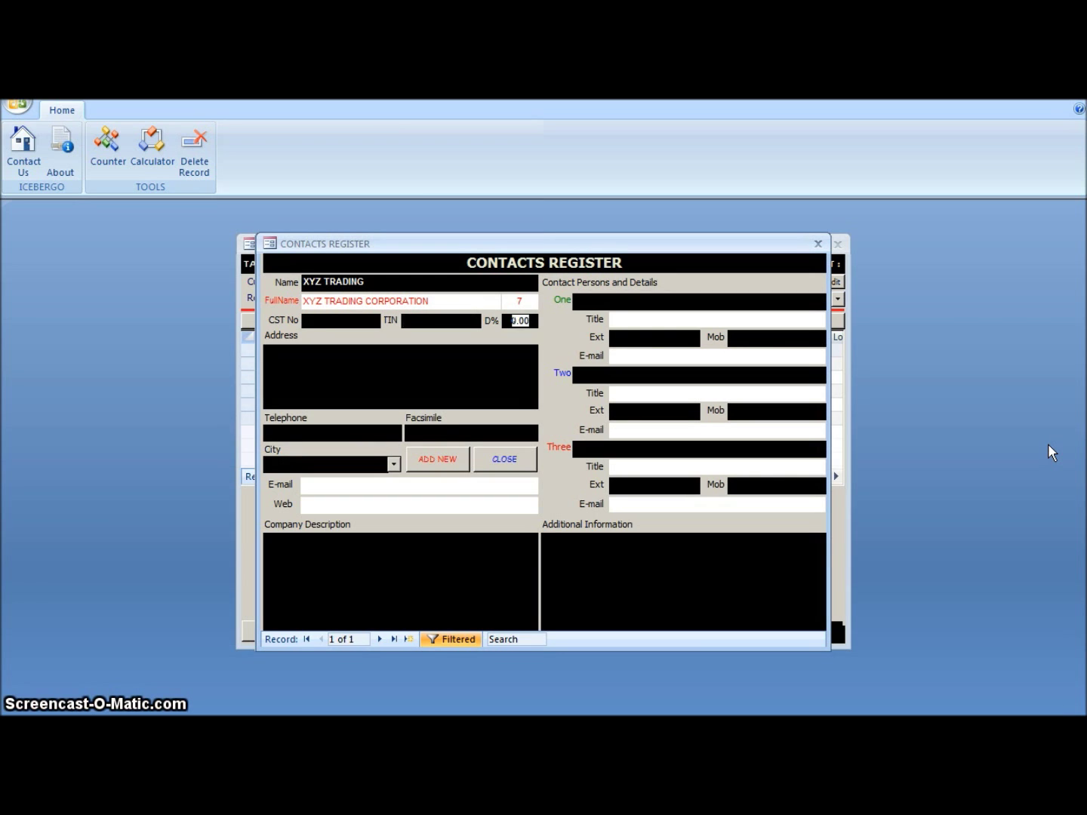
key(Tab)
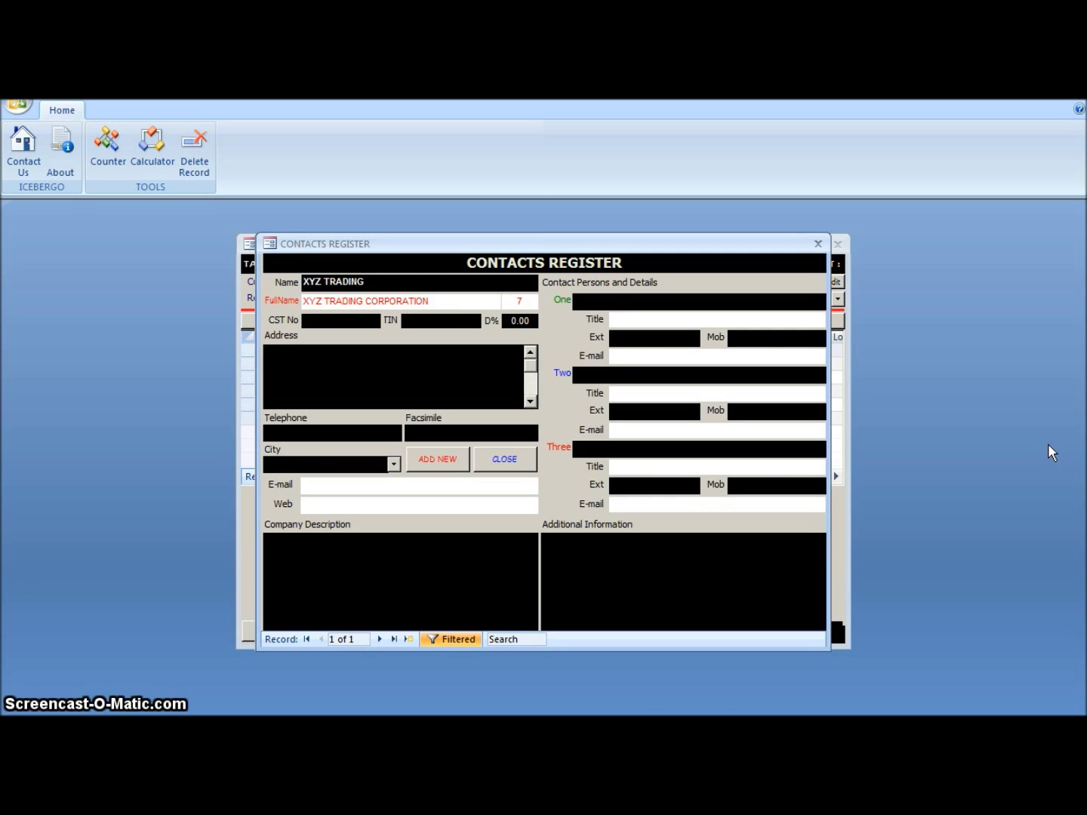
text(ABC Street)
key(Return)
text(Sample City)
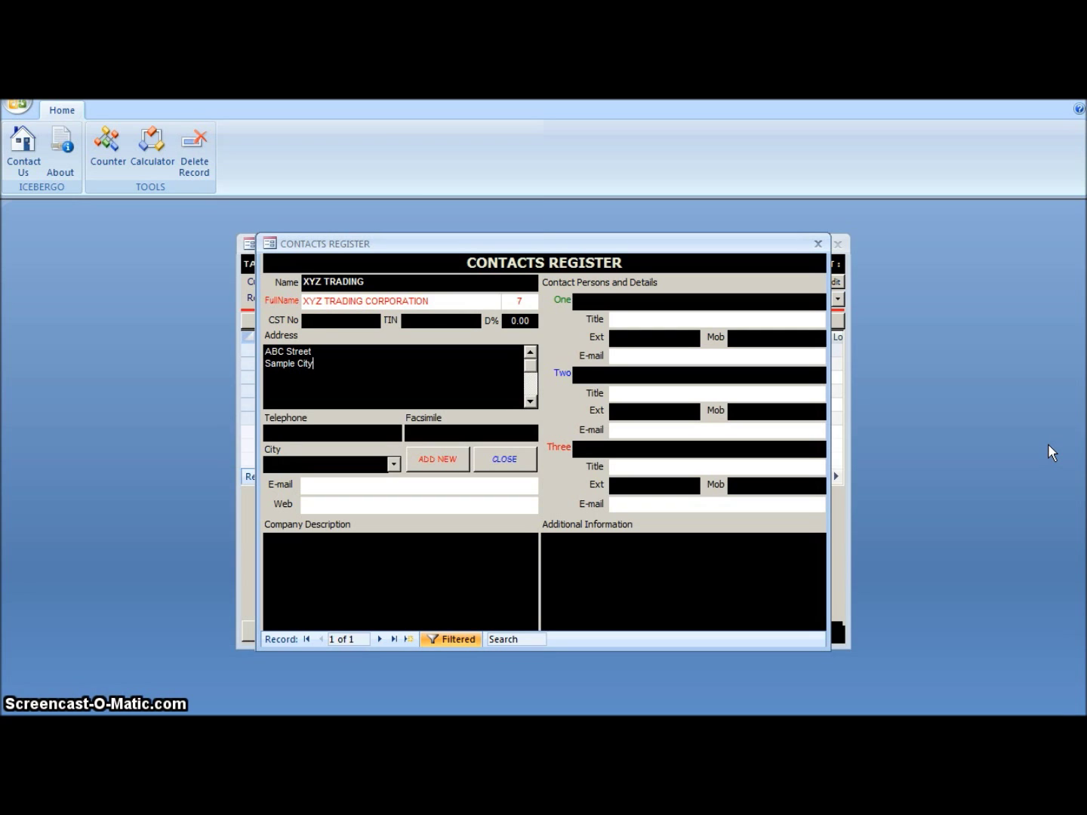
key(Return)
text(India)
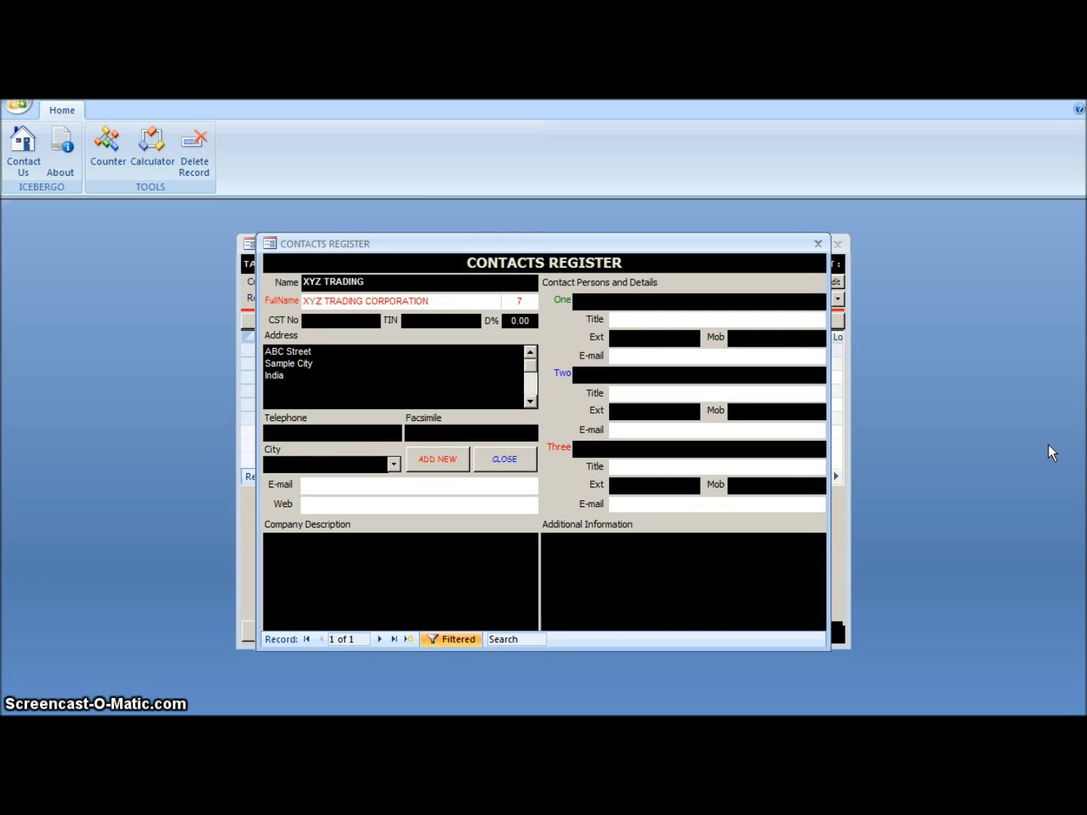
Step: Enter the contact's telephone and facsimile numbers and set the city to INDIA
key(Tab)
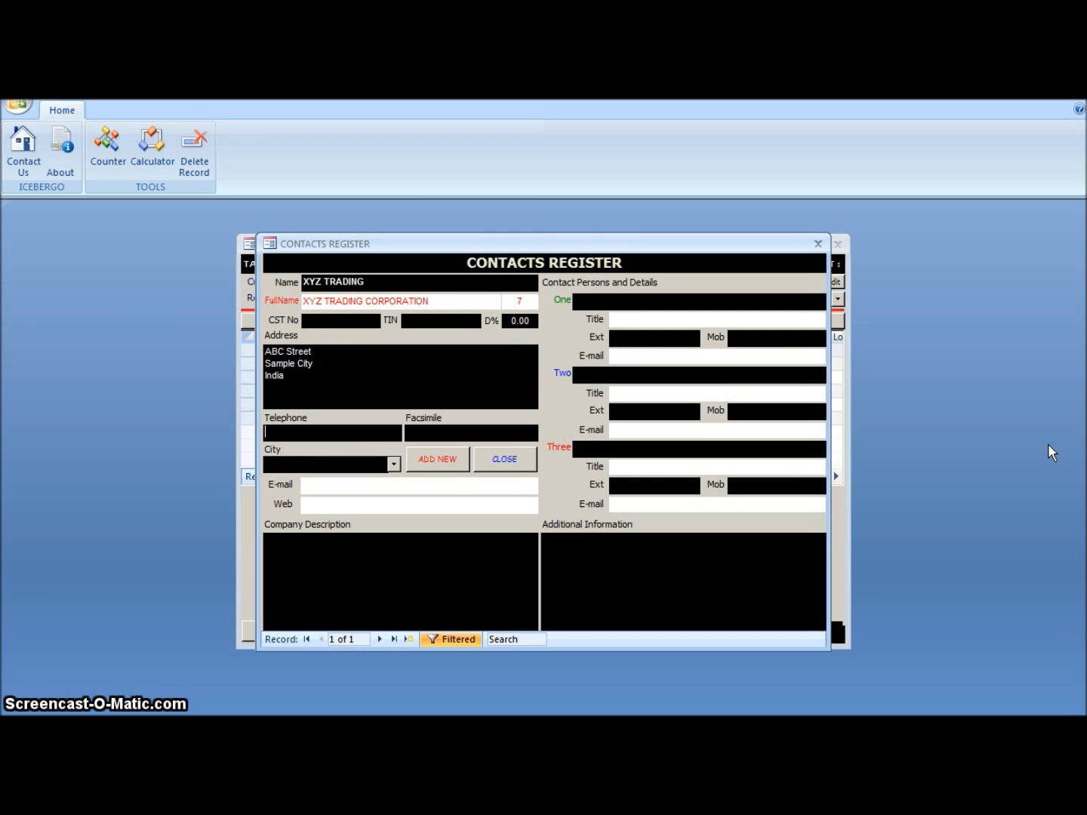
text(1234567890)
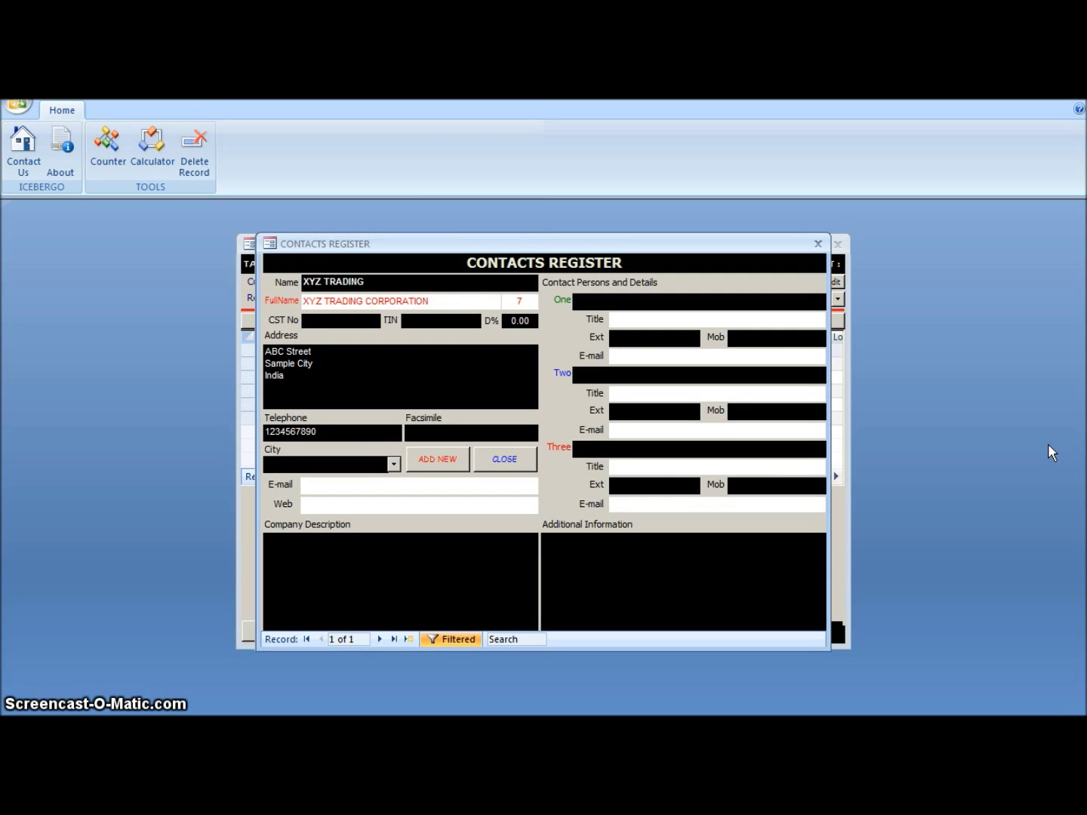
text(098)
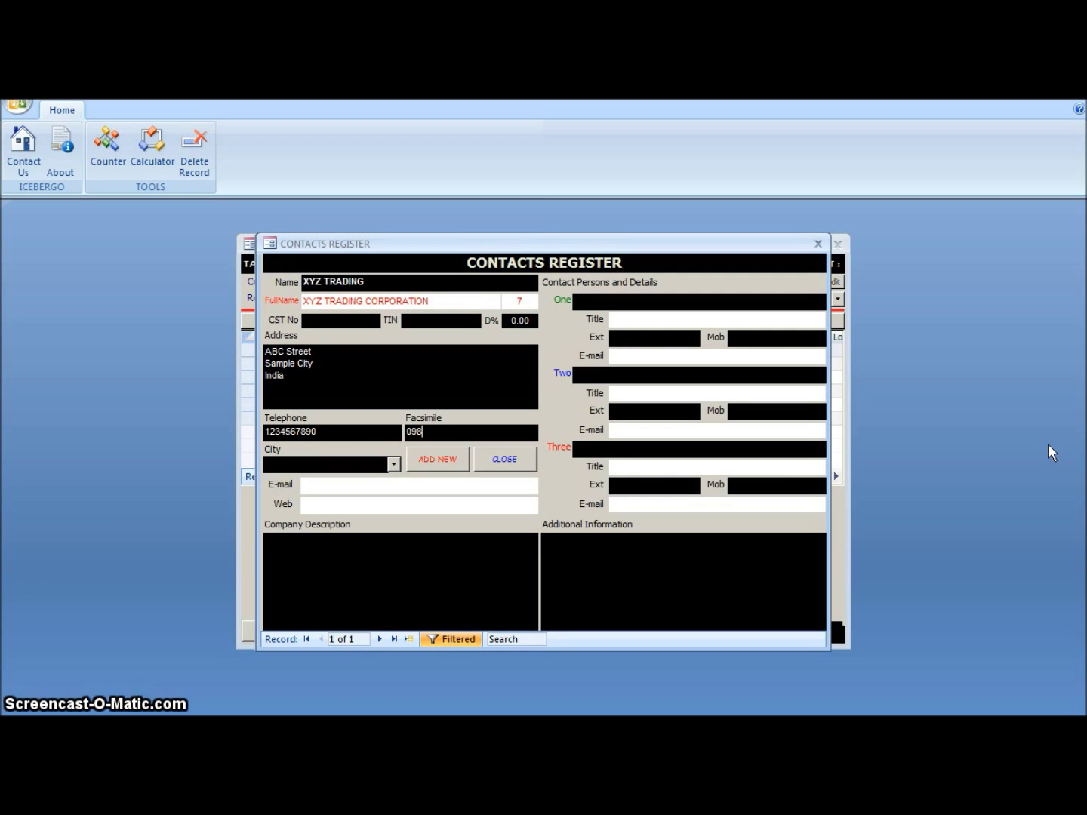
text(7654321)
key(Tab)
key(alt+Down)
key(Down)
key(Down)
key(Tab)
Step: Go through the contact's web, company description, contact person and additional information fields
key(Tab)
key(Tab)
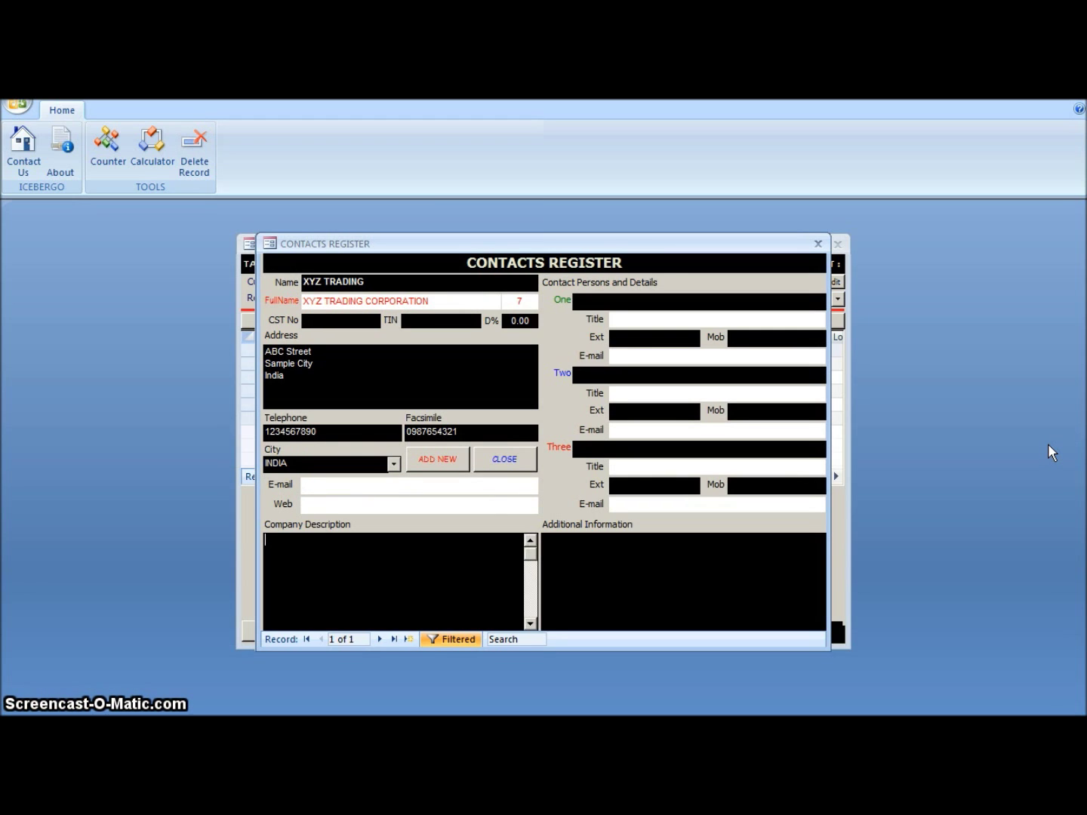
key(Tab)
key(Tab)
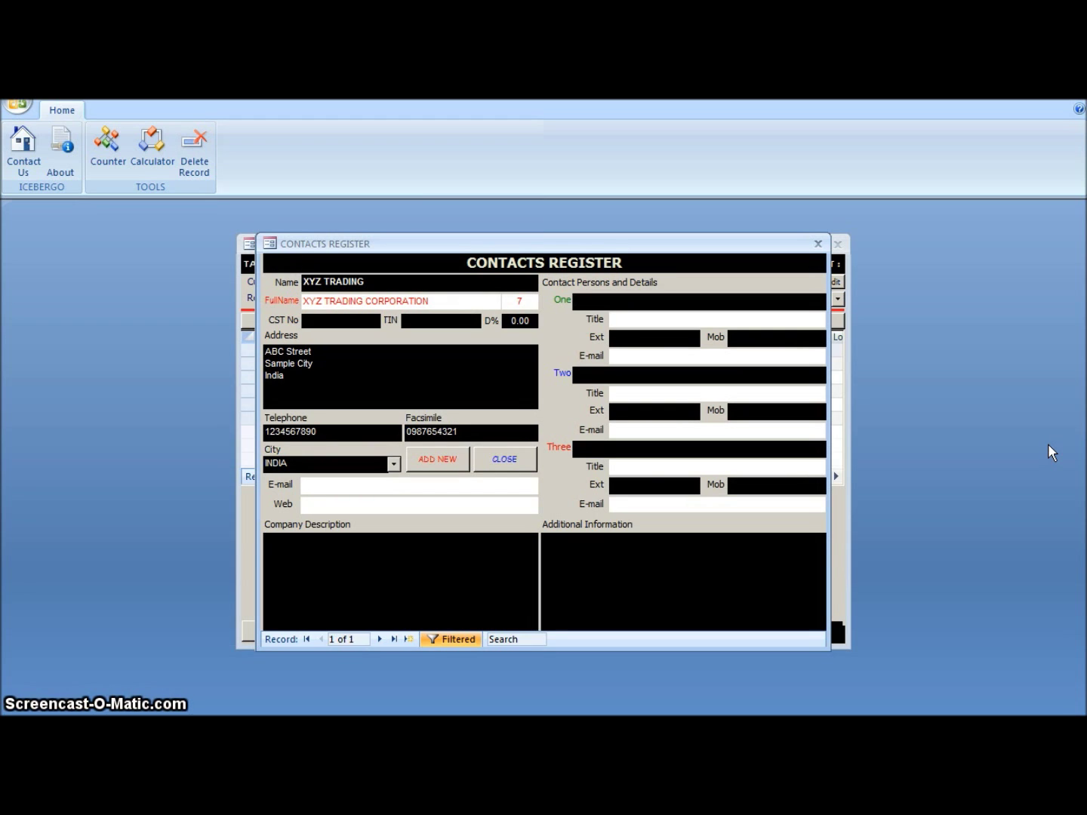
key(Tab)
key(Tab)
key(Tab)
key(Tab)
key(Tab)
key(Tab)
key(Tab)
key(Tab)
key(Tab)
key(Tab)
key(Tab)
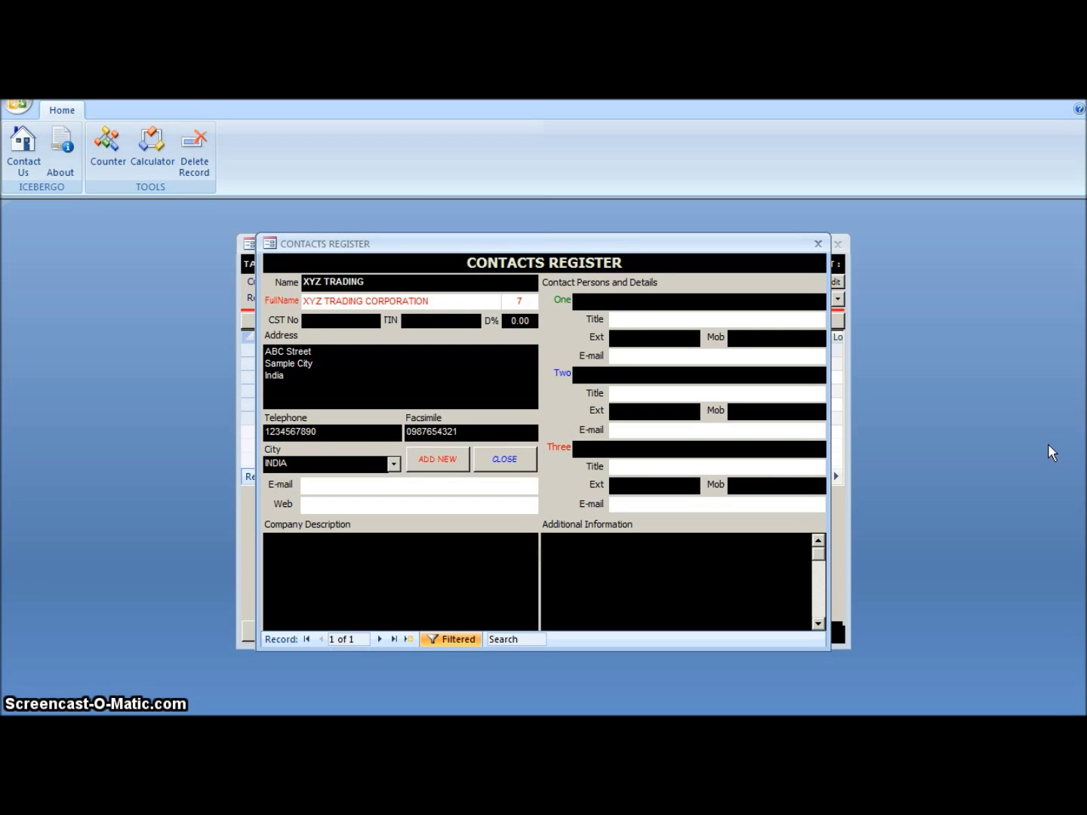
Step: Close both contact forms and select XYZ TRADING as the customer in the sales register
click(522, 459)
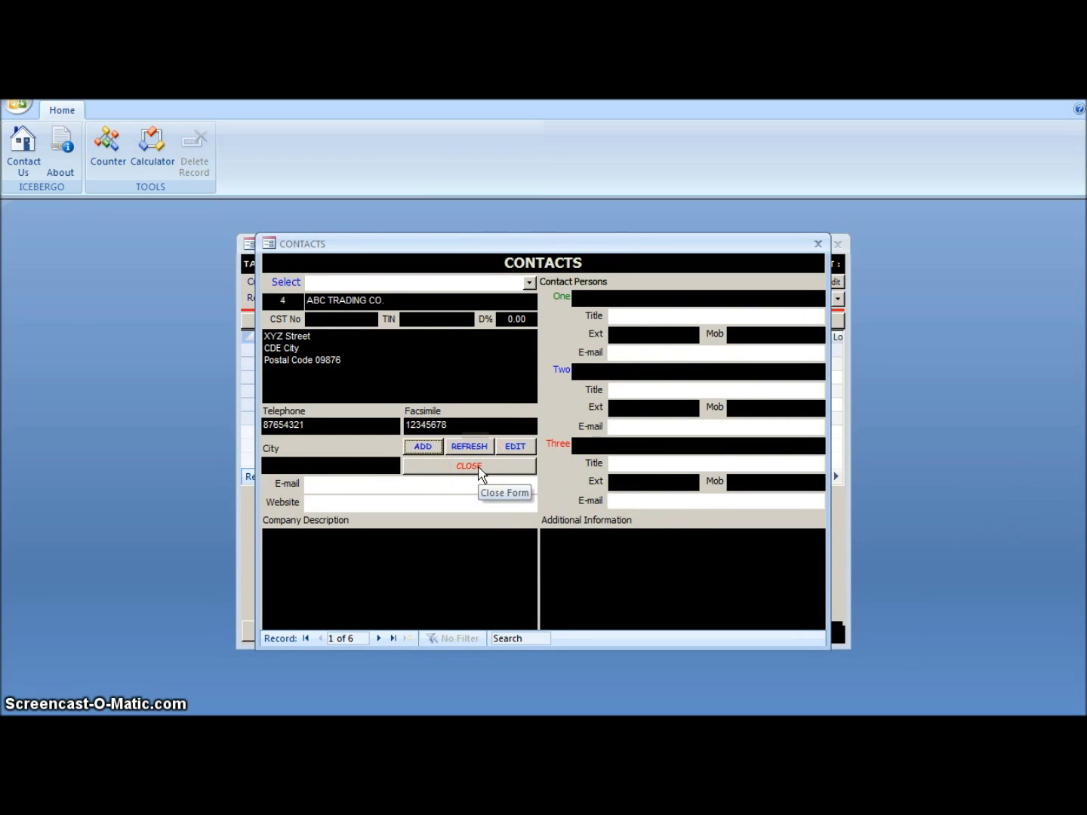
click(478, 464)
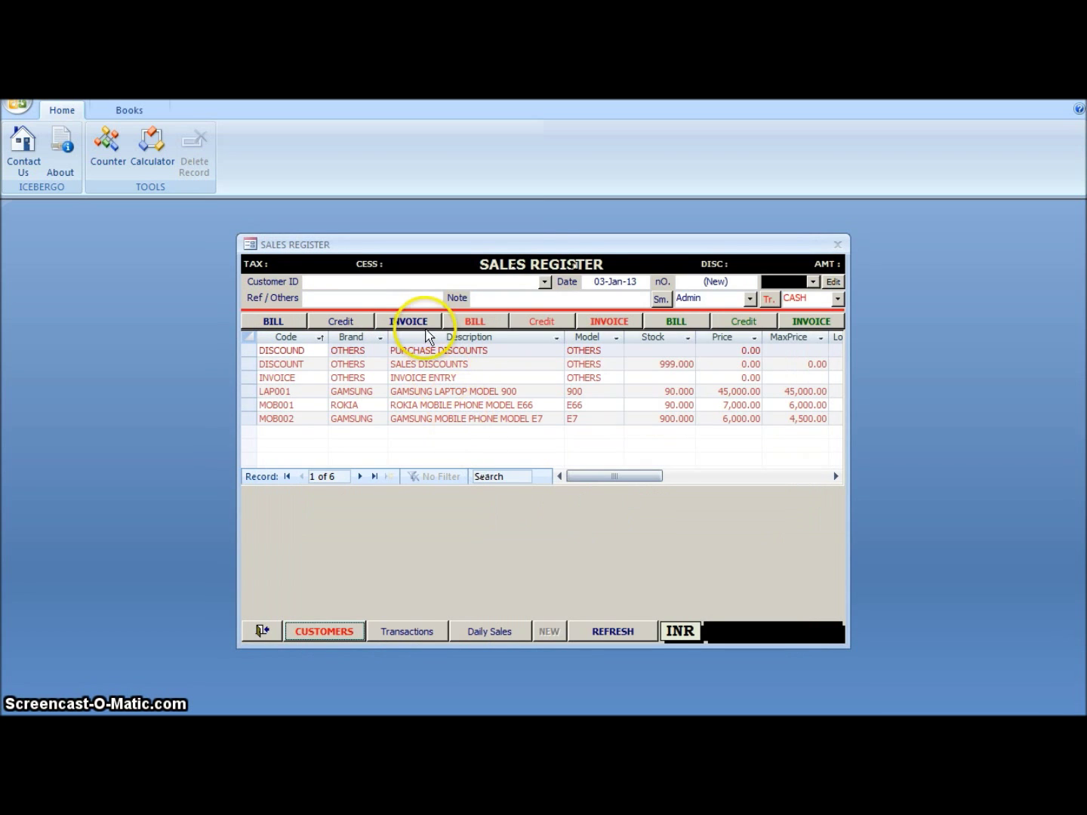
click(424, 283)
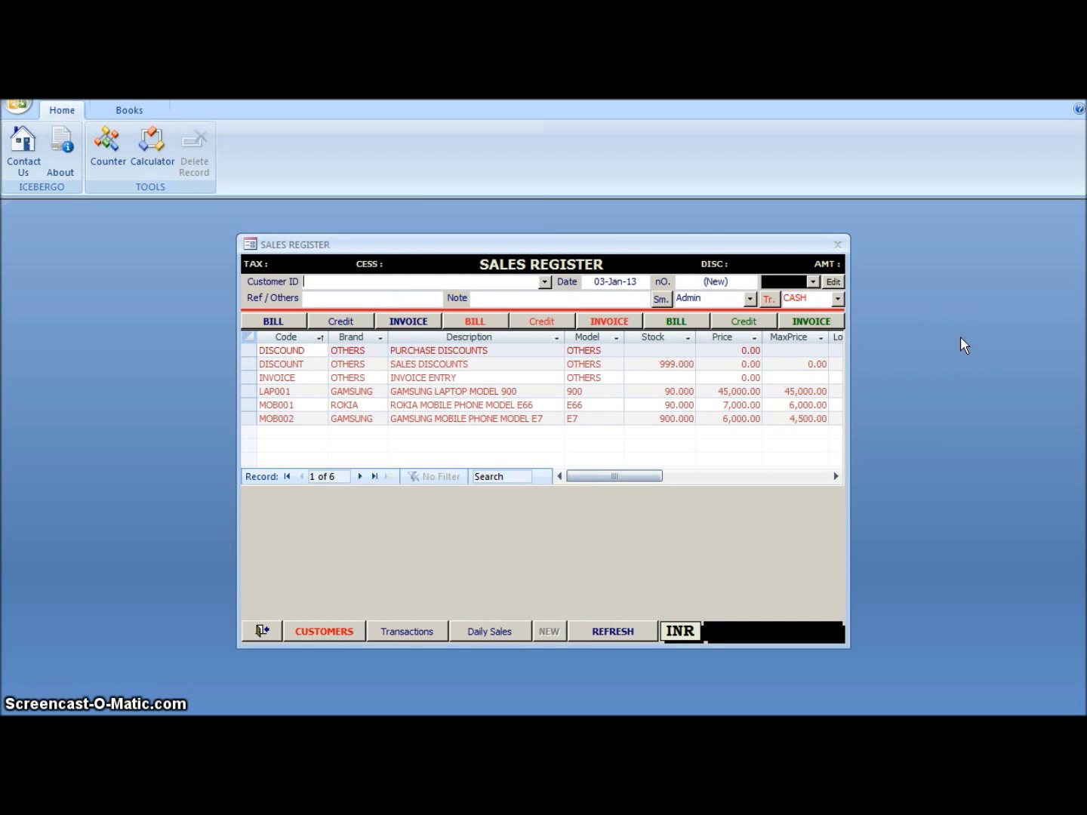
key(alt+Down)
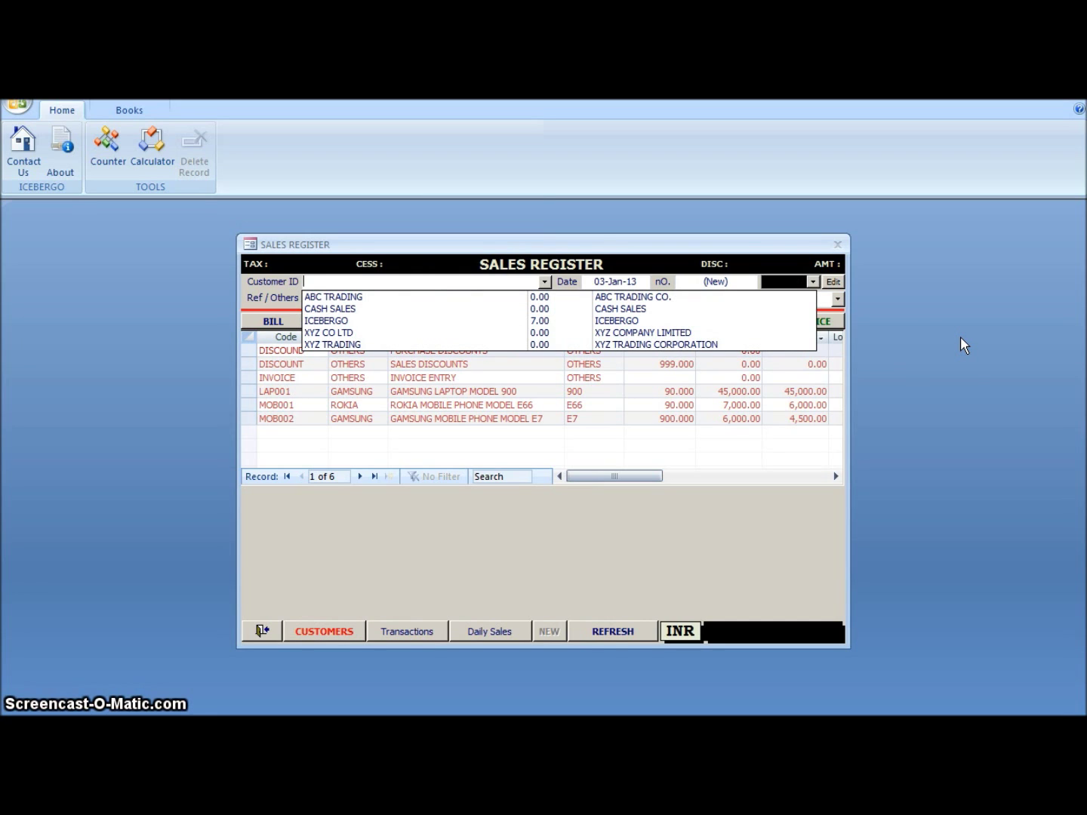
key(Down)
key(Down)
key(Down)
key(Down)
key(Down)
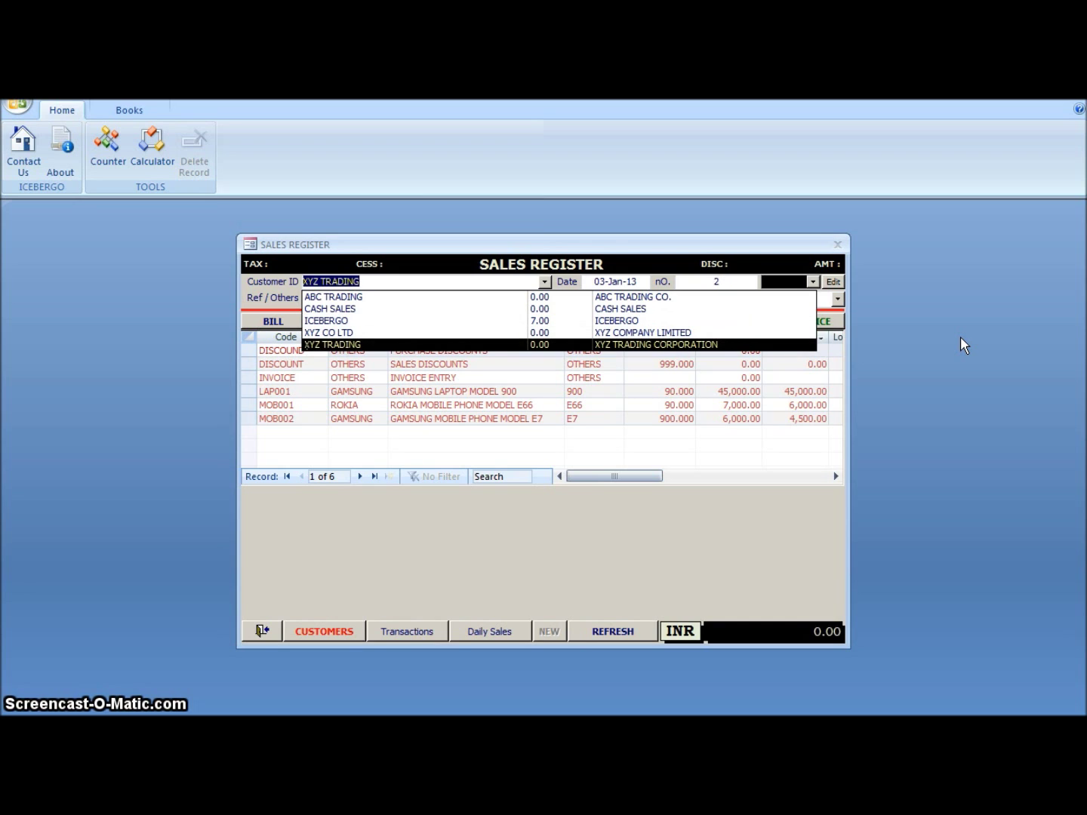
key(Return)
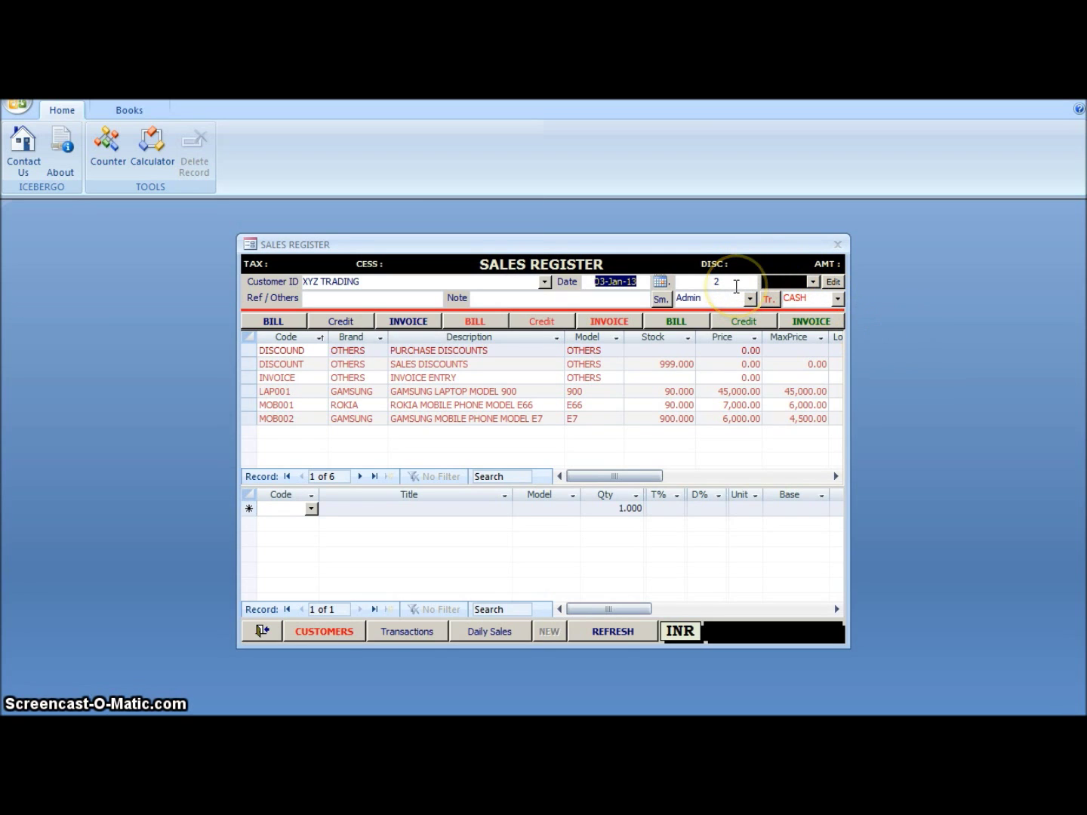
Step: Enter the purchase order number, prefixed with "PO.", as the sale's reference
key(Tab)
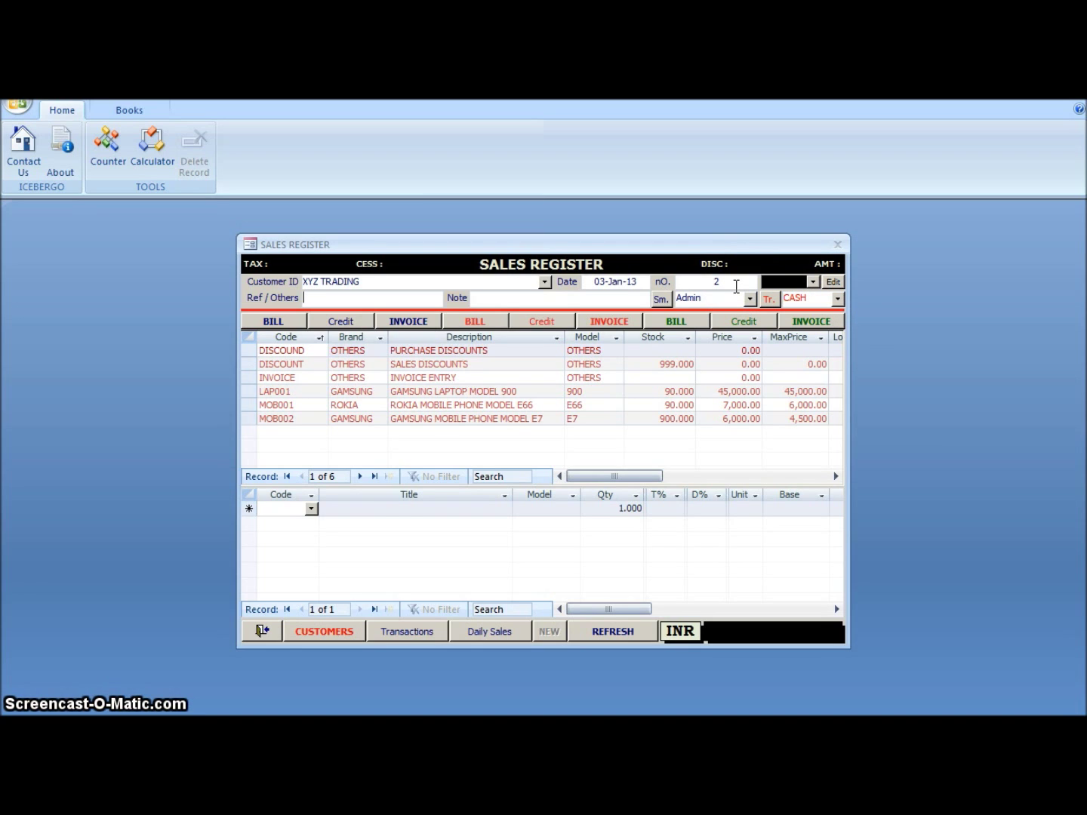
text(P)
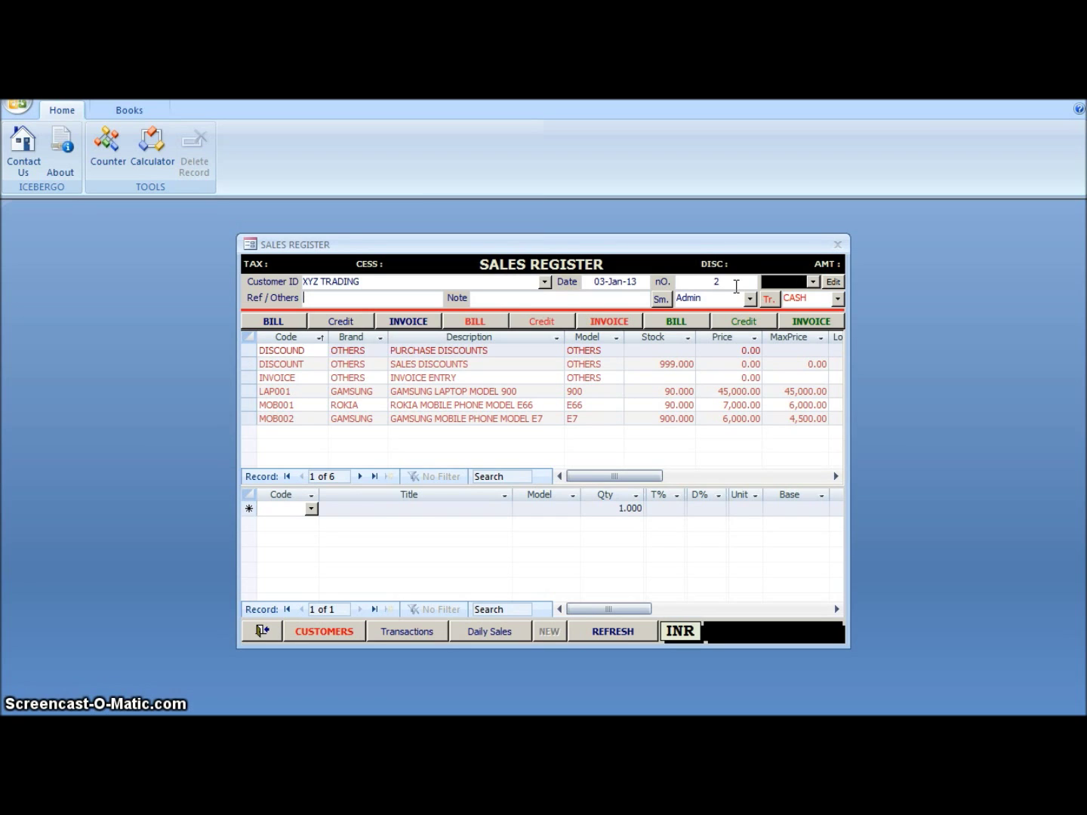
text(O.)
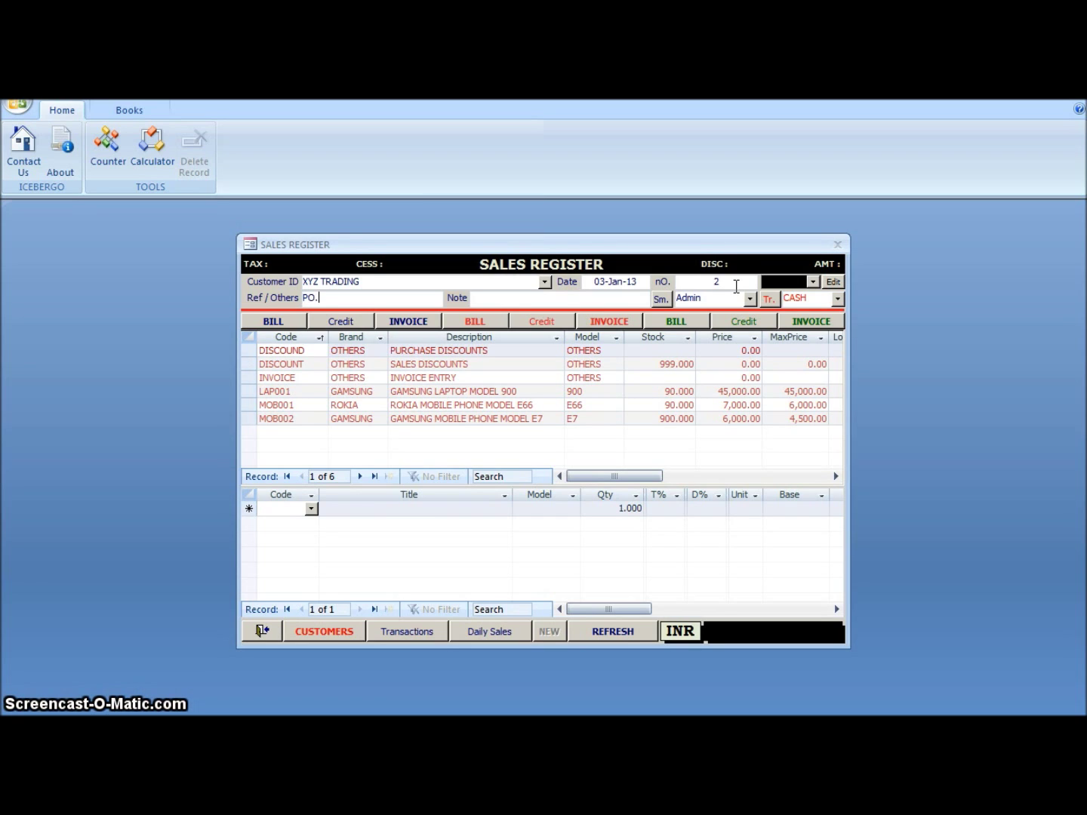
text( 87878)
key(Tab)
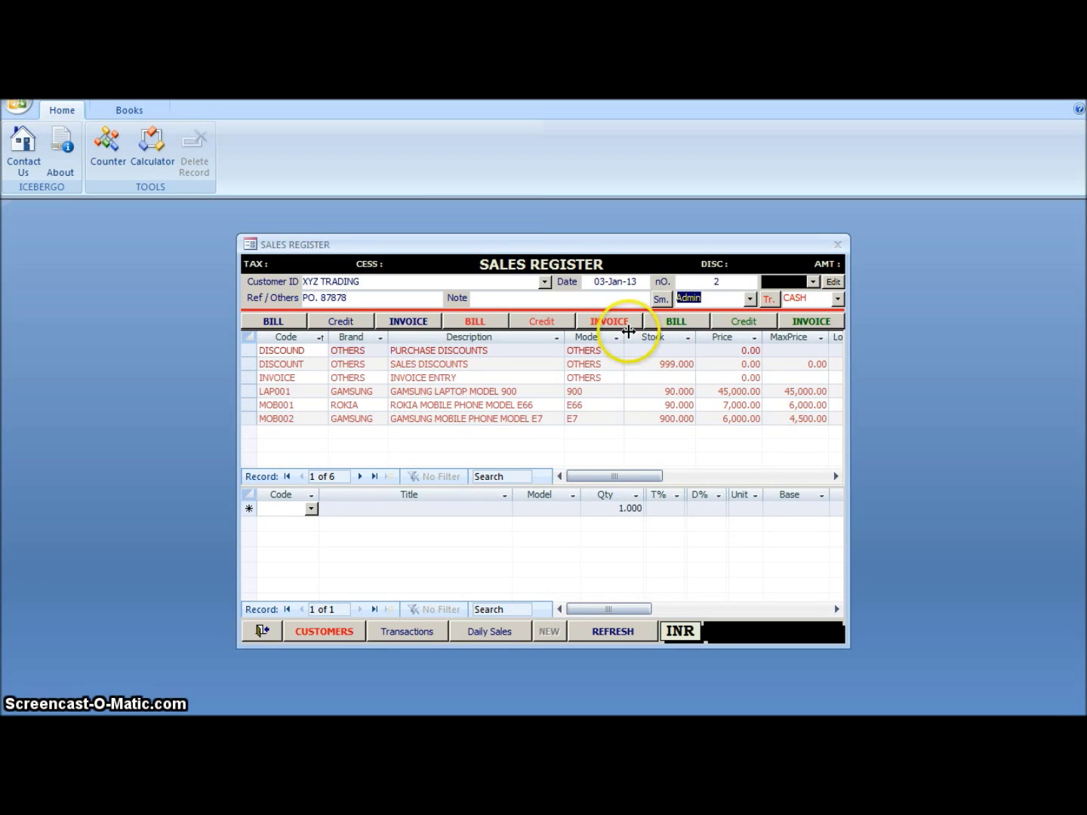
Step: Add the note "PAYMENT TERMS : 60 DAYS CREDIT" to the sale
click(512, 302)
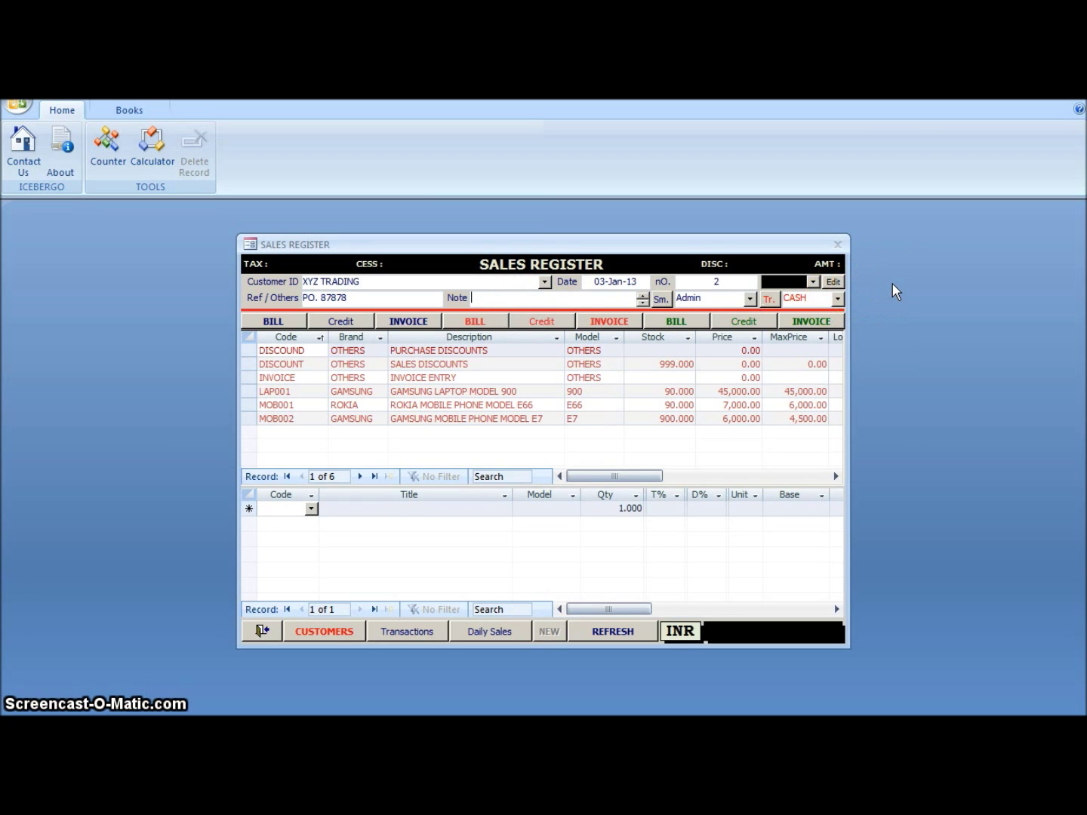
text(PAYMENT TERMS : 60 DAYS CREDIT)
key(Tab)
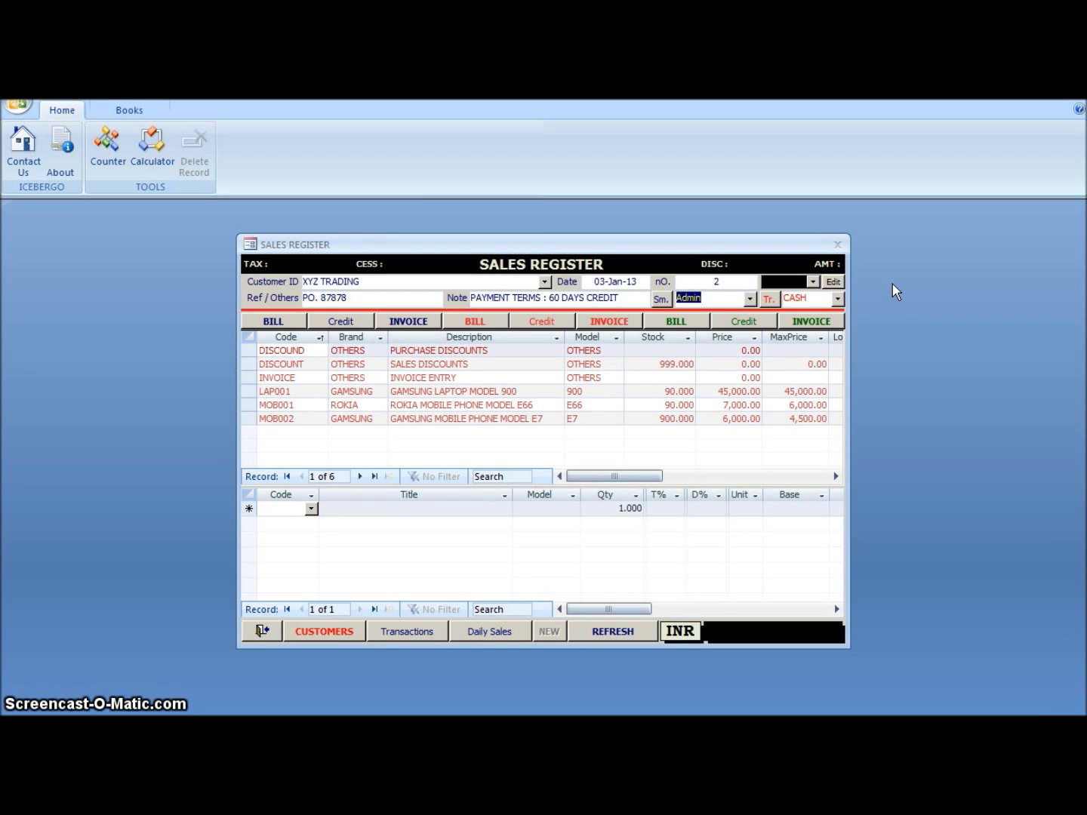
Step: Assign Salesman A to the sale
key(F4)
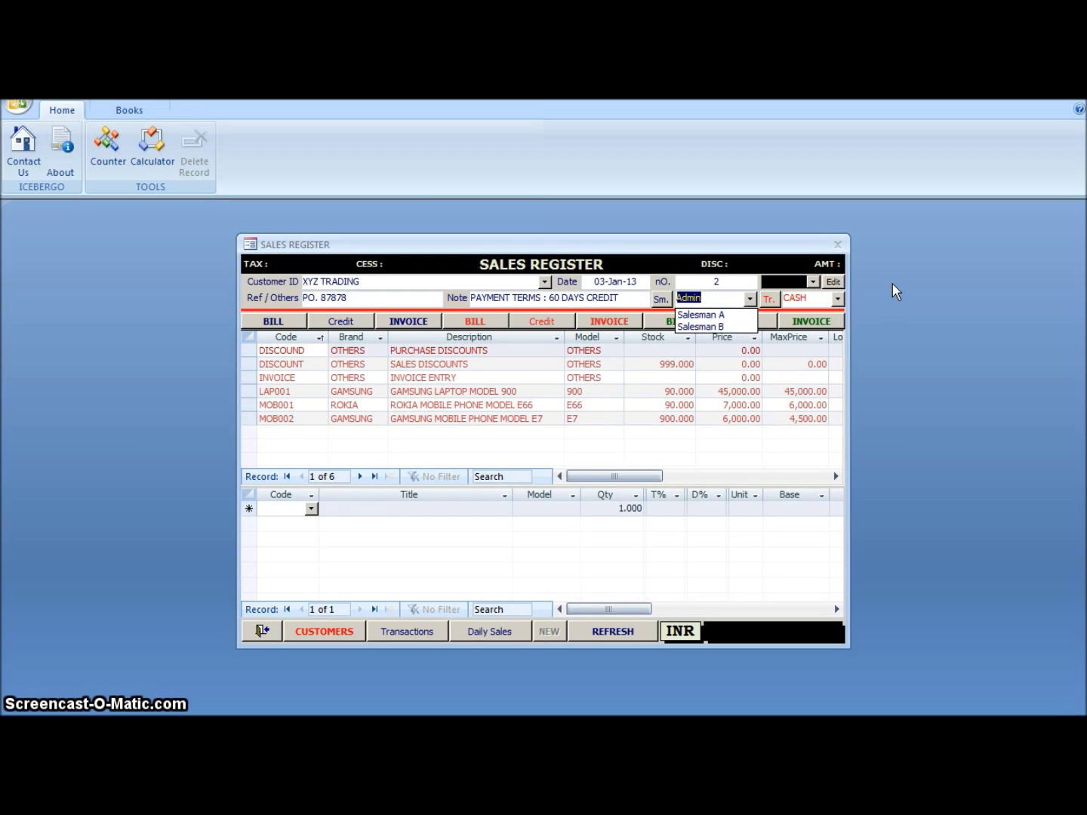
key(Down)
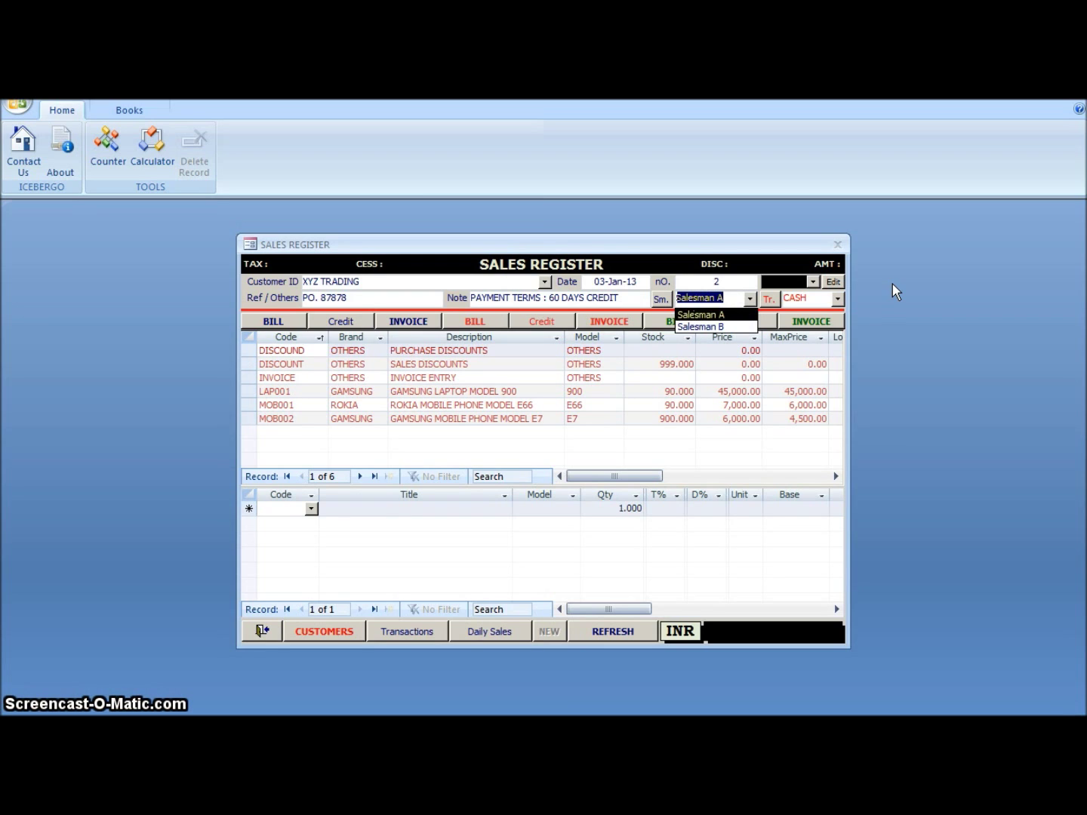
key(Return)
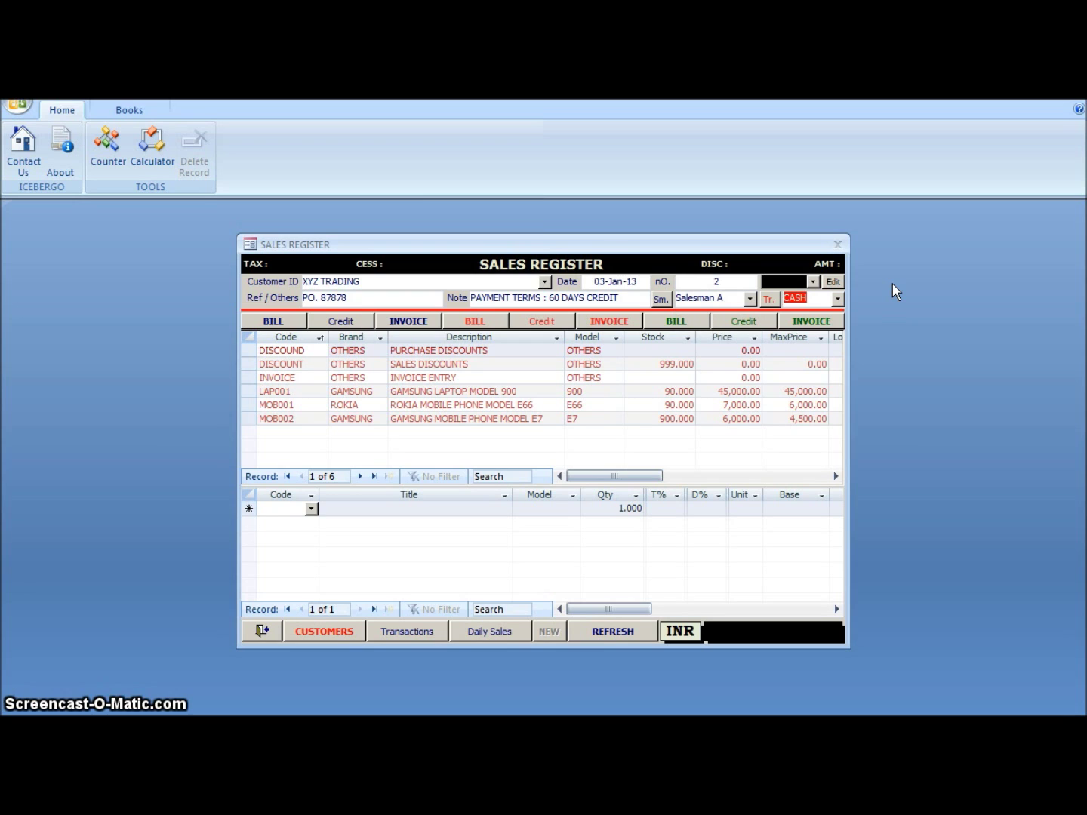
Step: Add Salesman C as a new entry in the salesman list and close the list
click(661, 298)
key(Down)
key(Down)
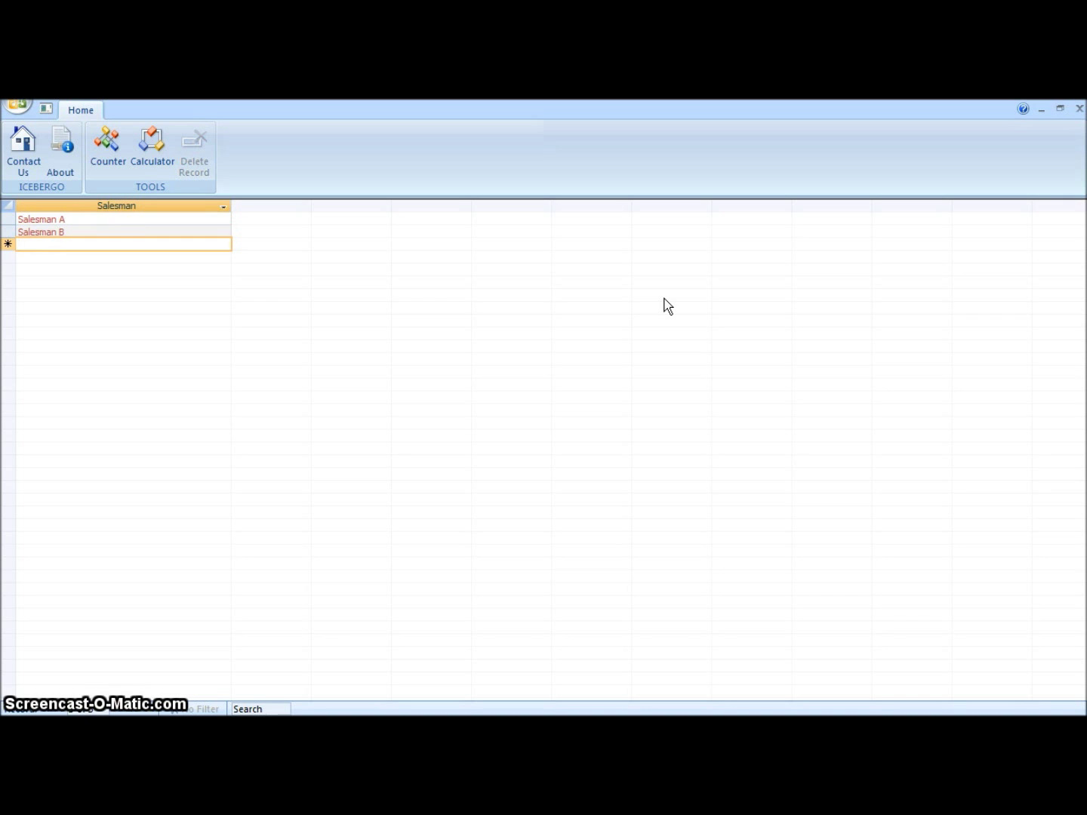
text(Sales)
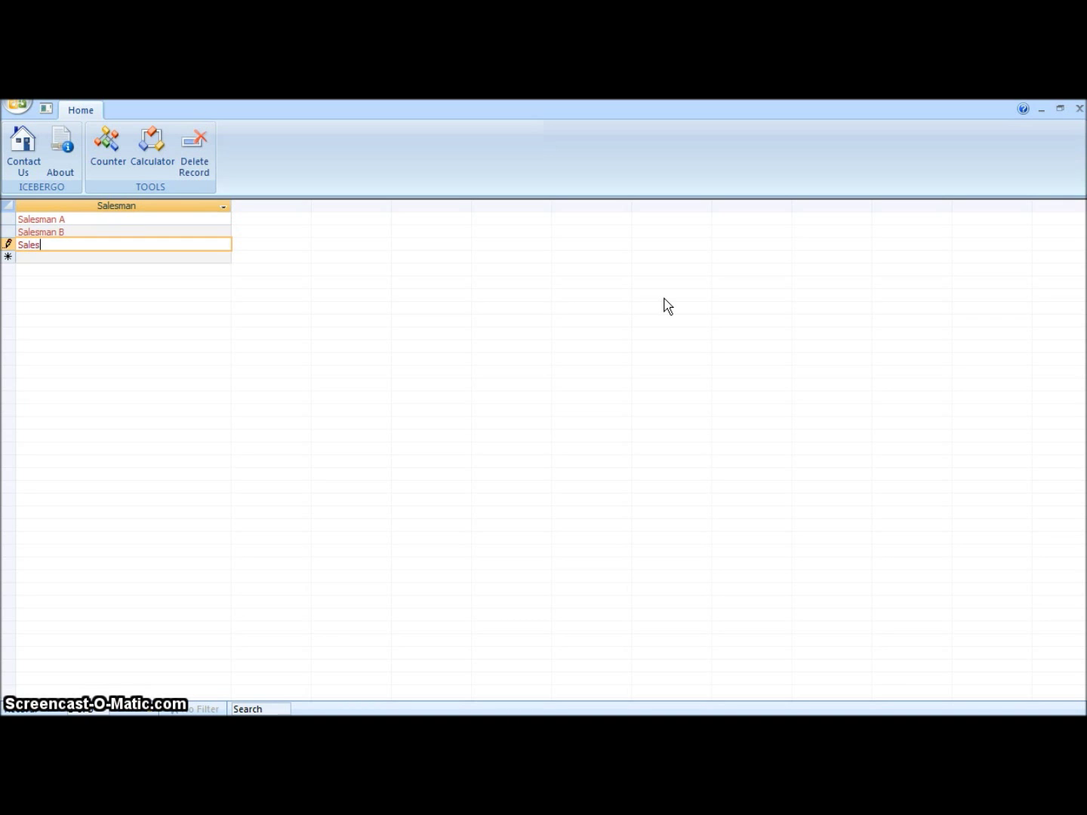
text(man )
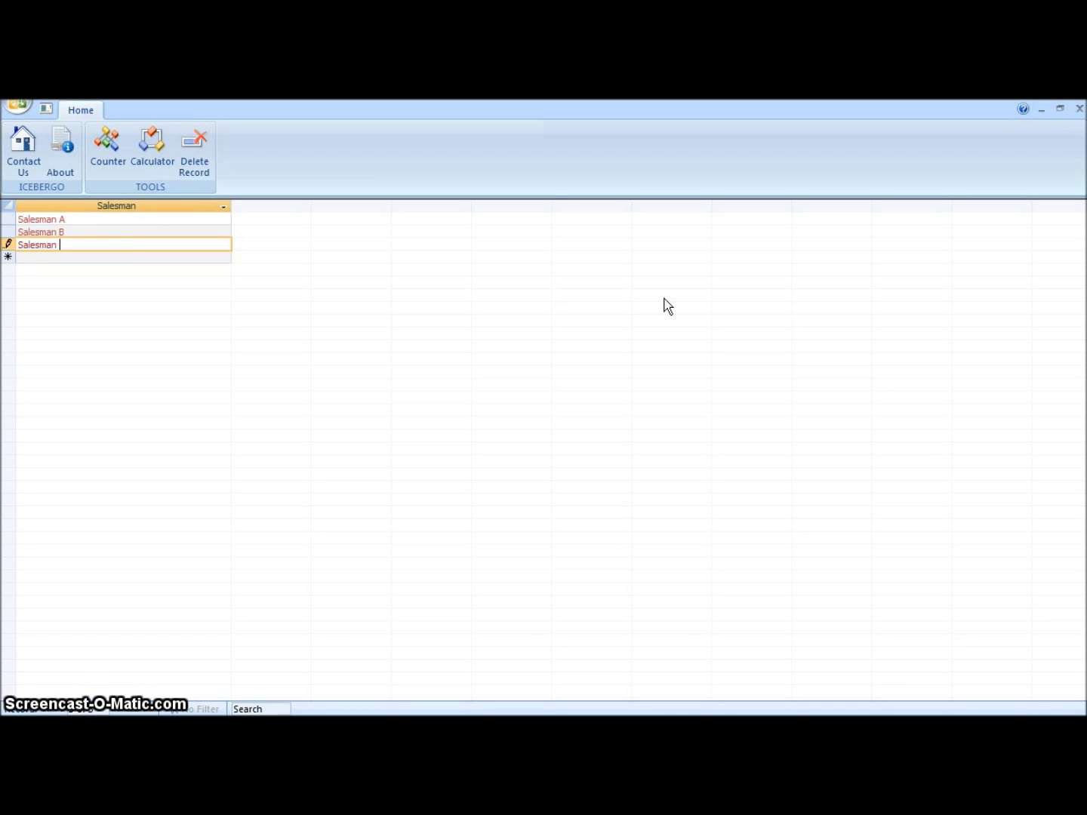
text(C)
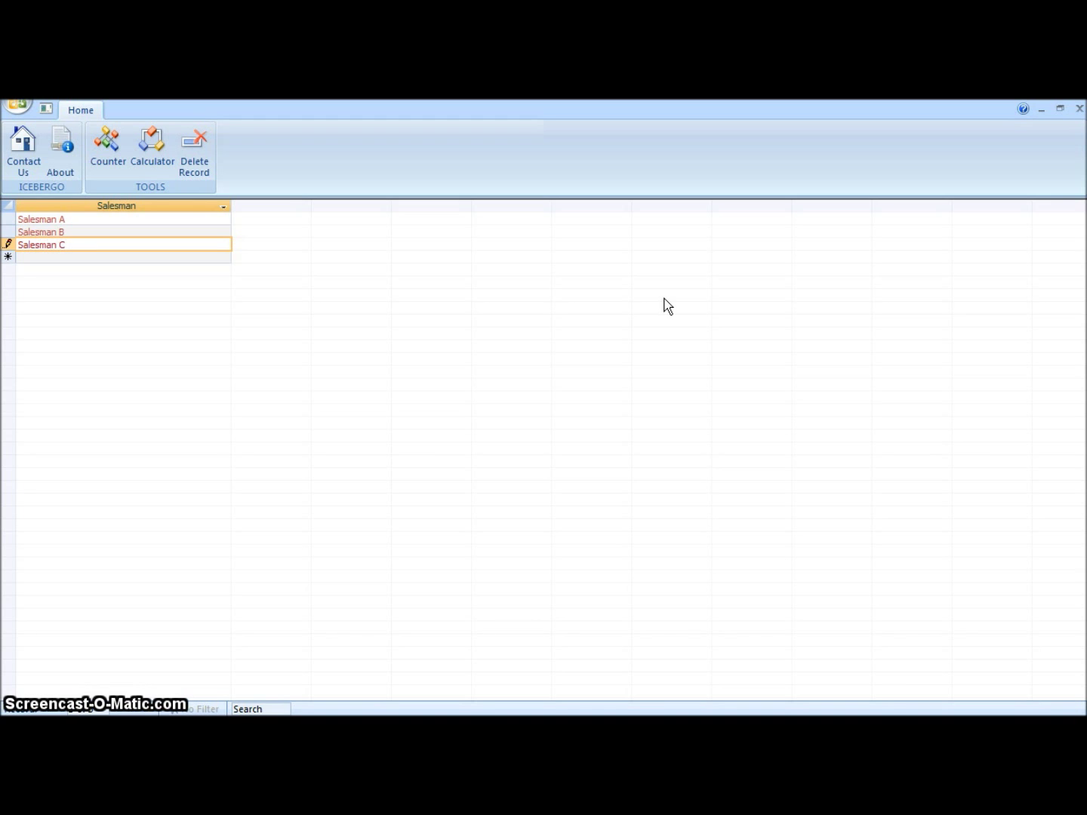
click(1079, 109)
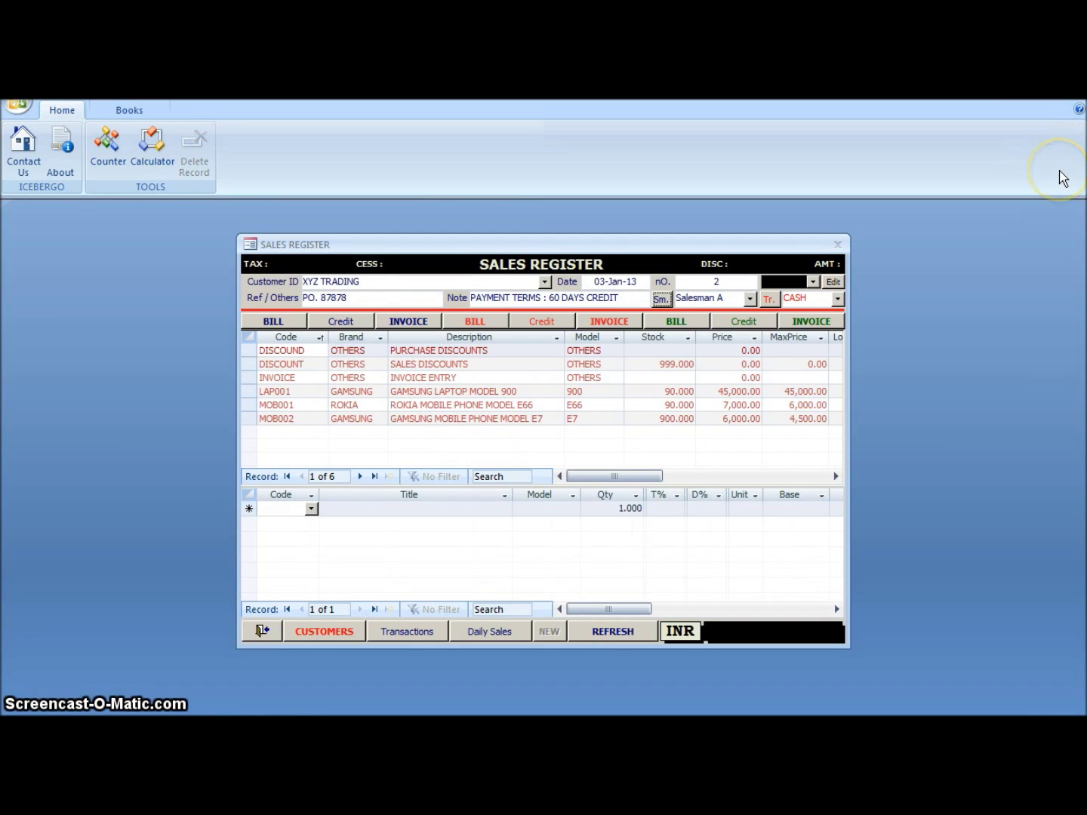
Step: Change the salesman assigned to the XYZ TRADING sale to Salesman C
key(Tab)
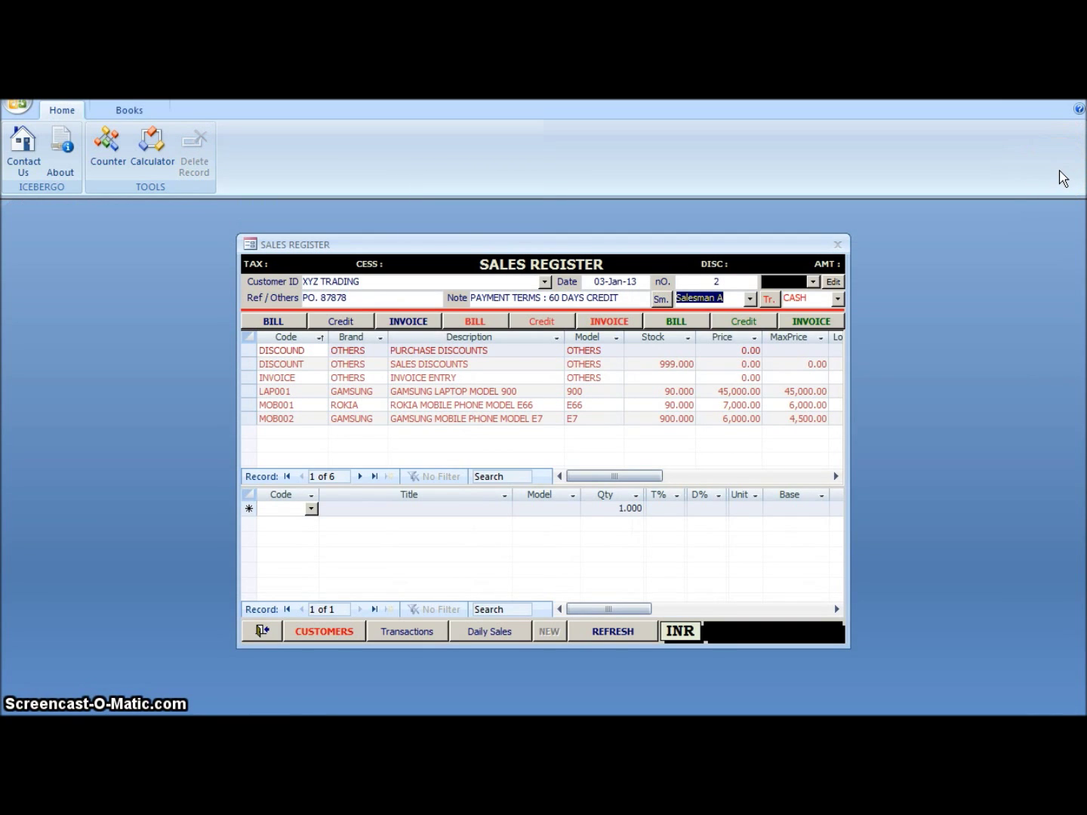
key(F4)
key(Down)
key(Down)
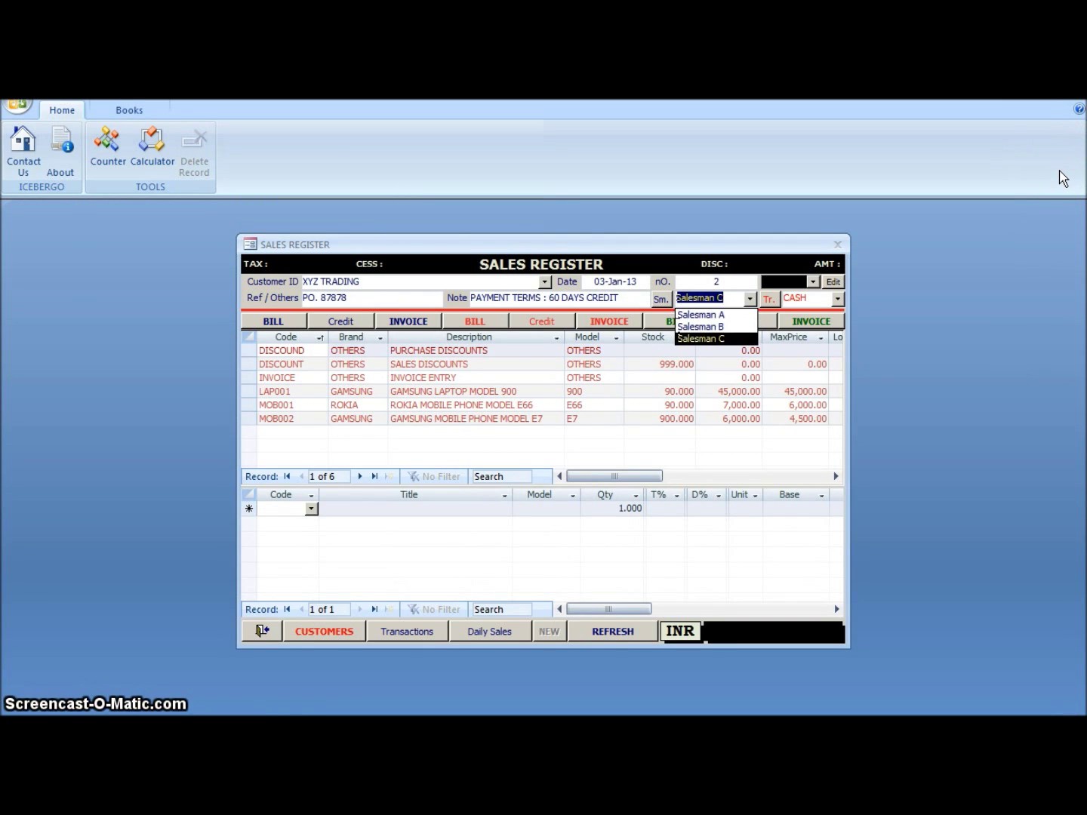
key(Tab)
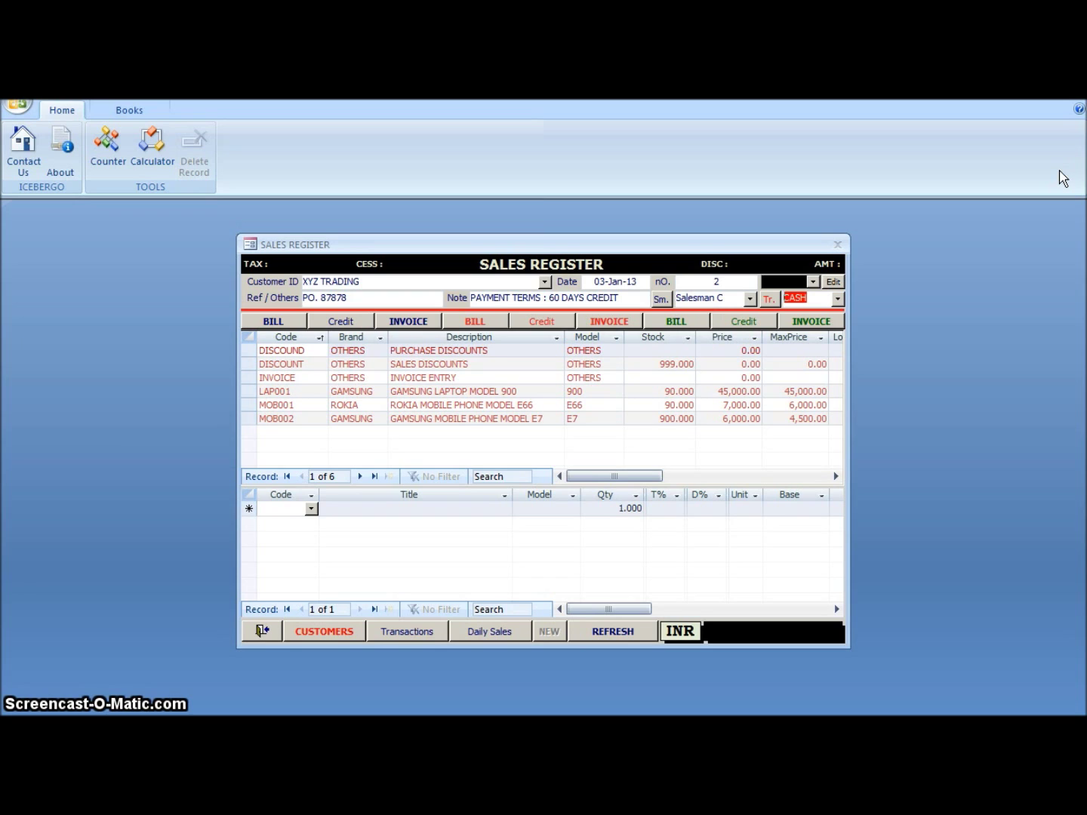
Step: Set the sale's transaction type to CREDIT
key(alt+Down)
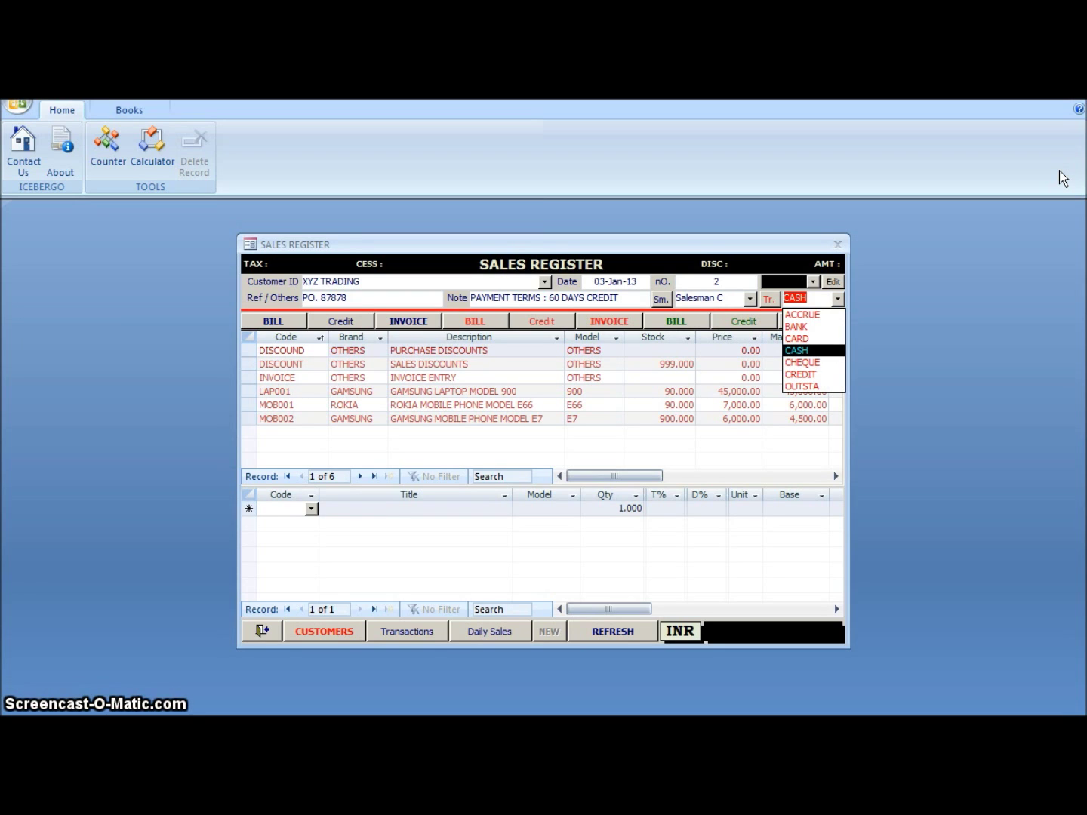
key(Down)
key(Down)
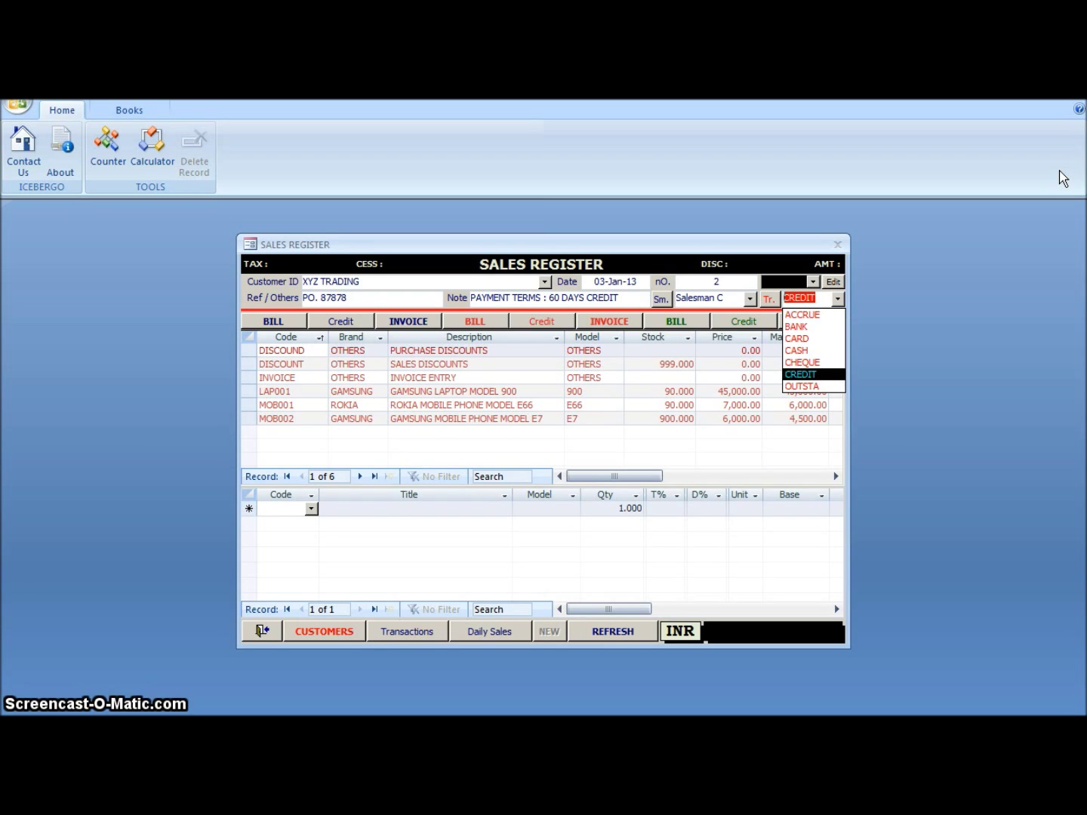
key(Return)
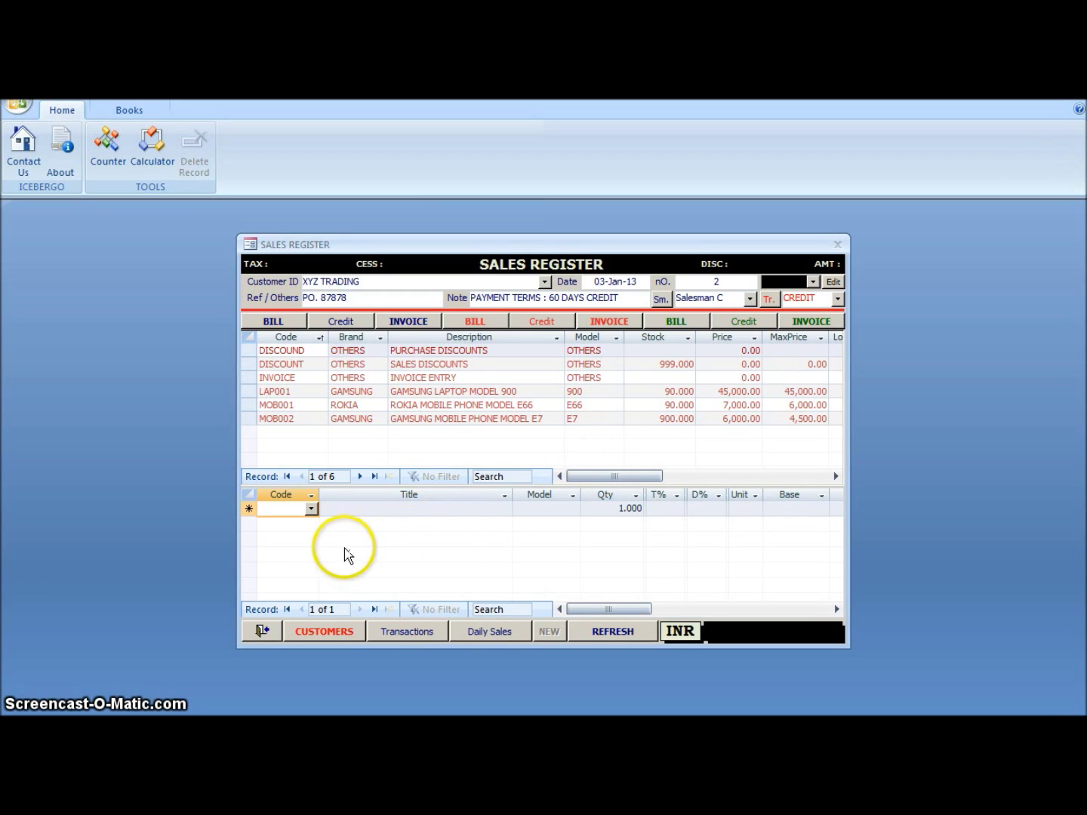
Step: Add item LAP001, GAMSUNG LAPTOP MODEL 900, as the first line of the sale
click(313, 510)
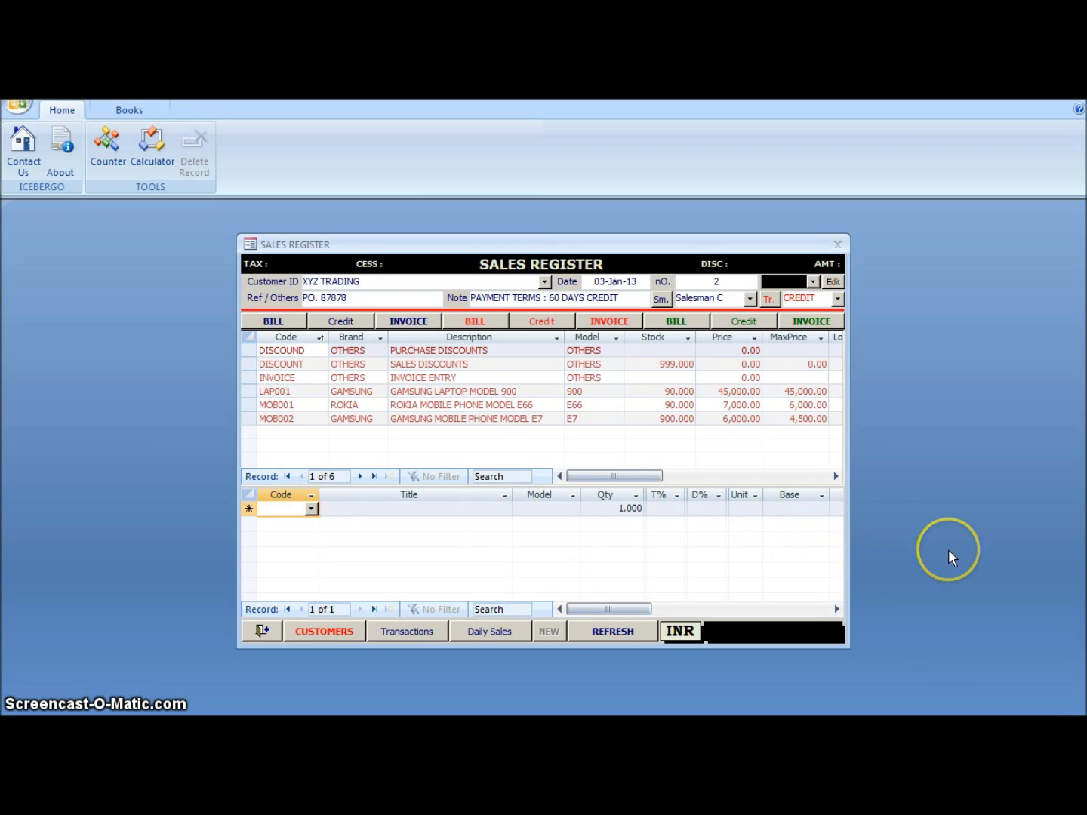
key(alt)
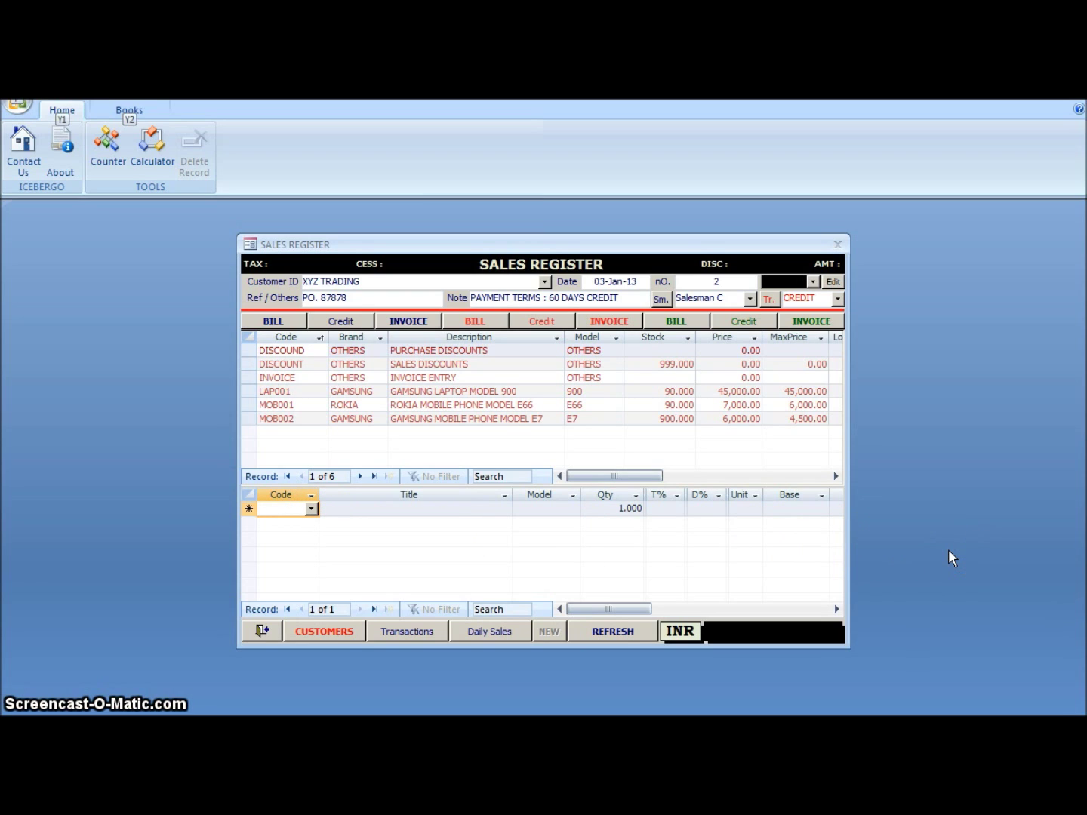
key(alt+Down)
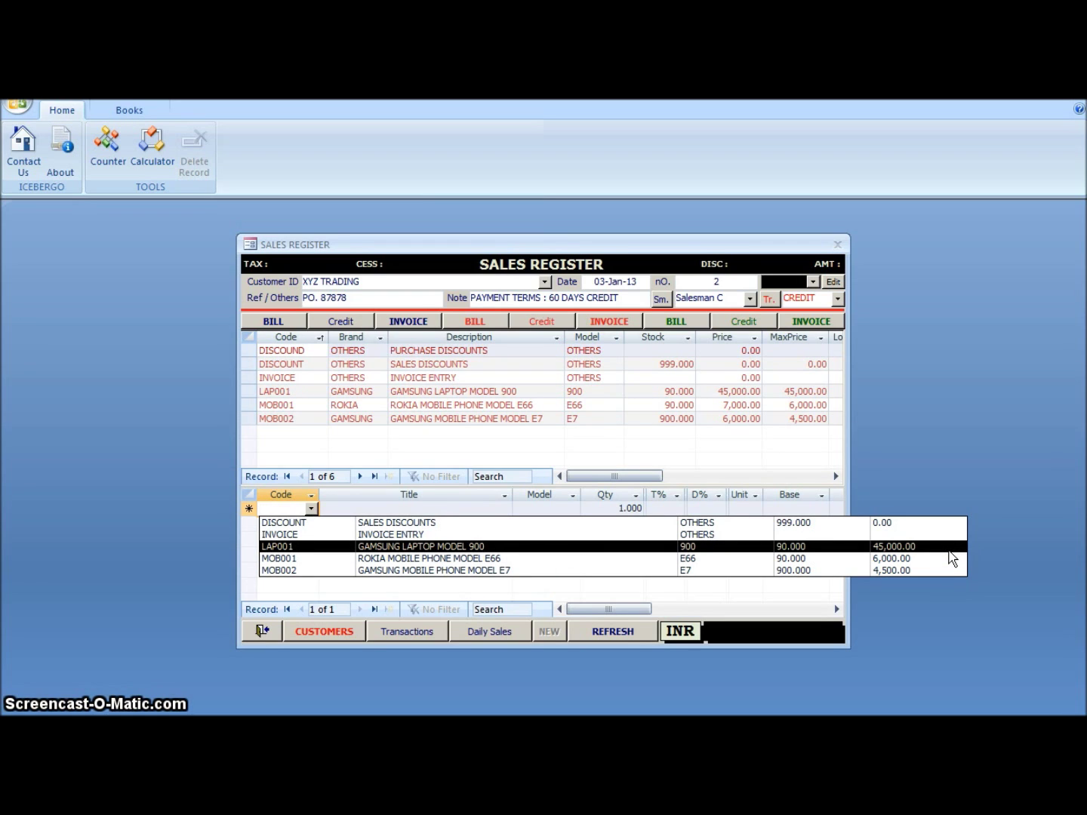
key(Down)
key(Down)
key(Down)
key(Down)
key(Down)
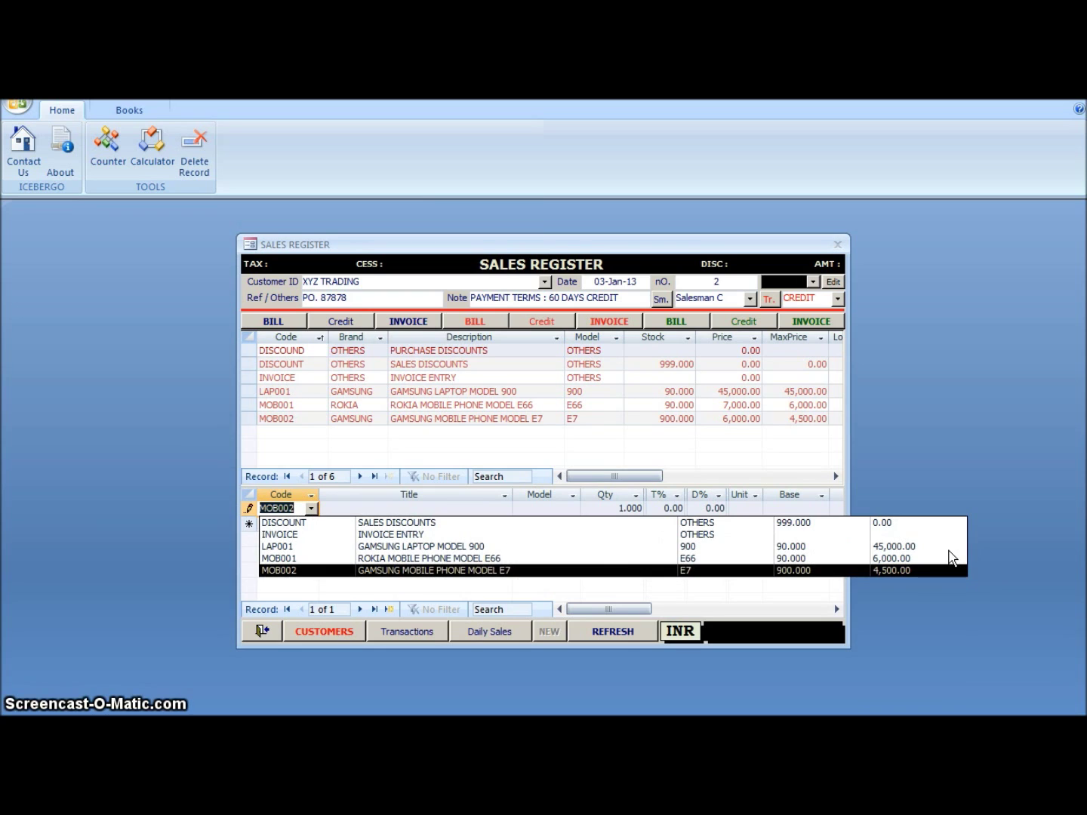
key(Up)
key(Up)
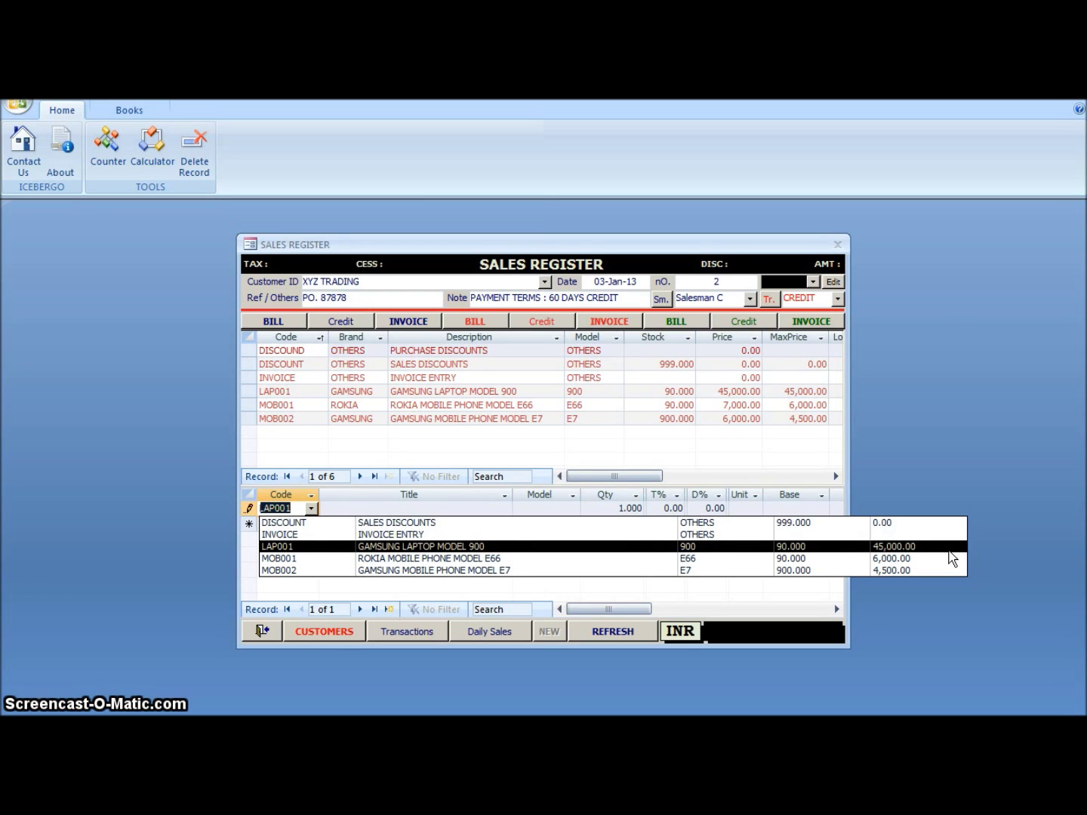
key(Return)
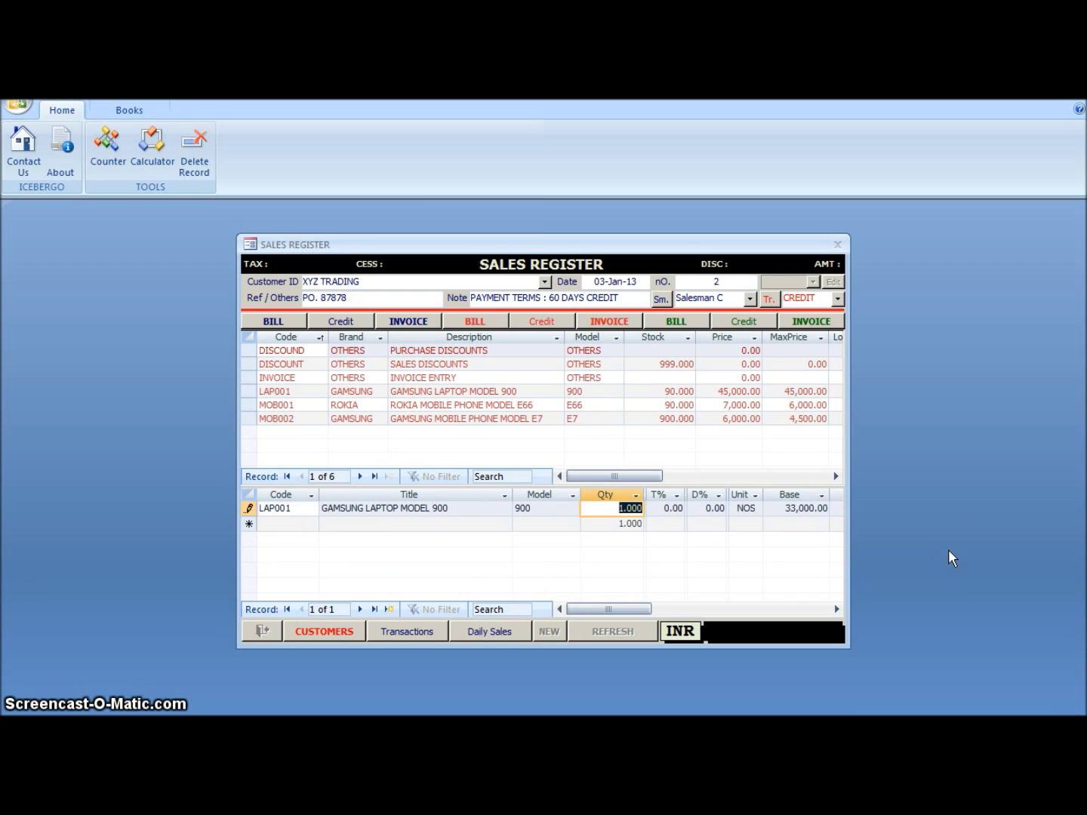
Step: Set the laptop line's quantity to 100 and price to 40,000, accept the default tax and discount rates, and save the line
text(1)
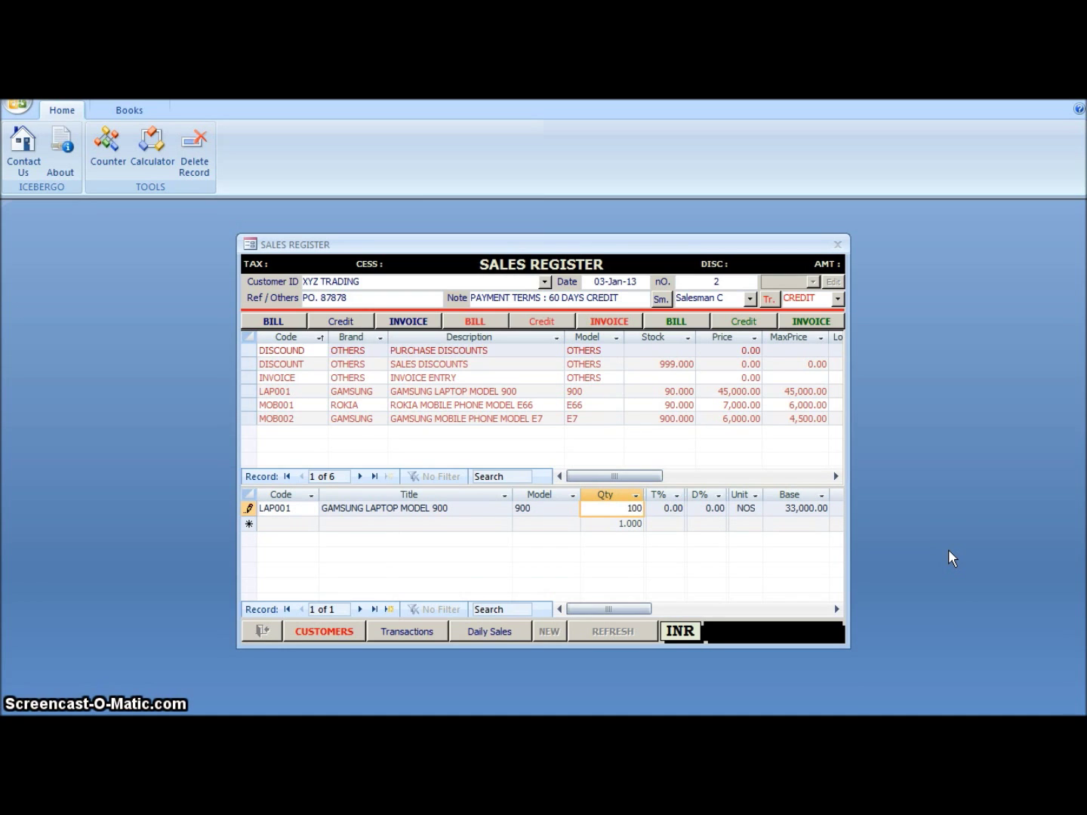
text(00)
key(Return)
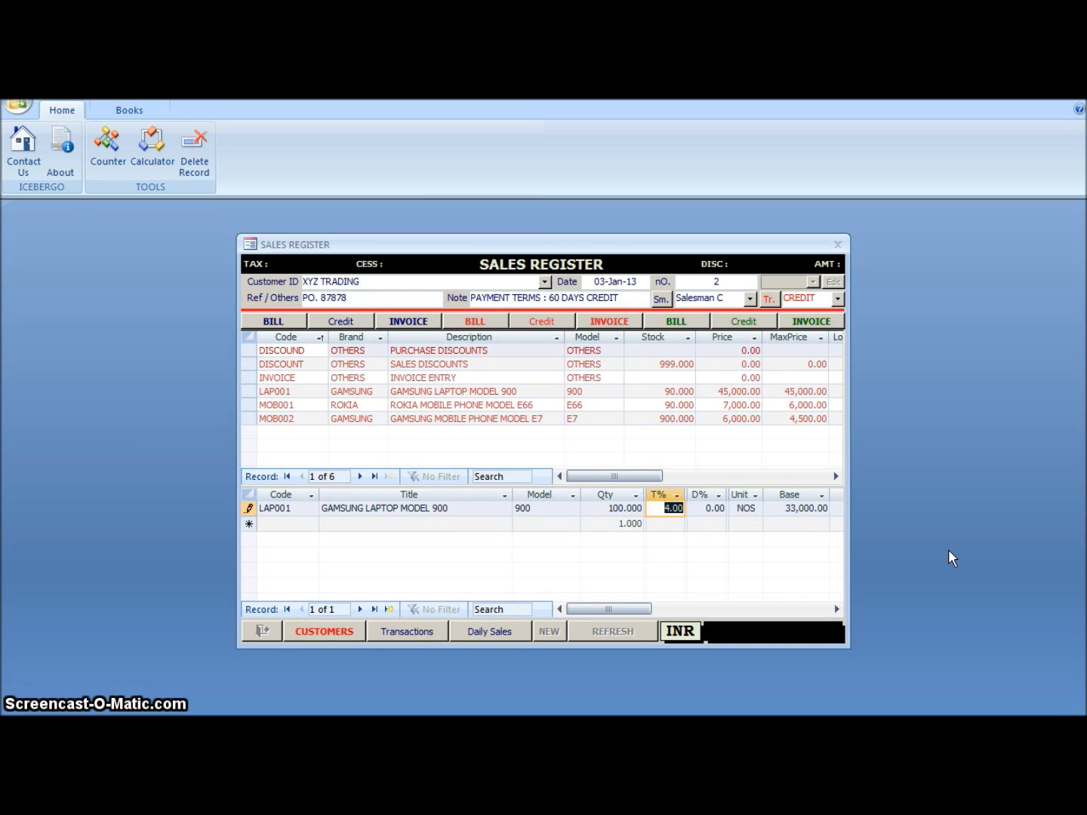
key(Return)
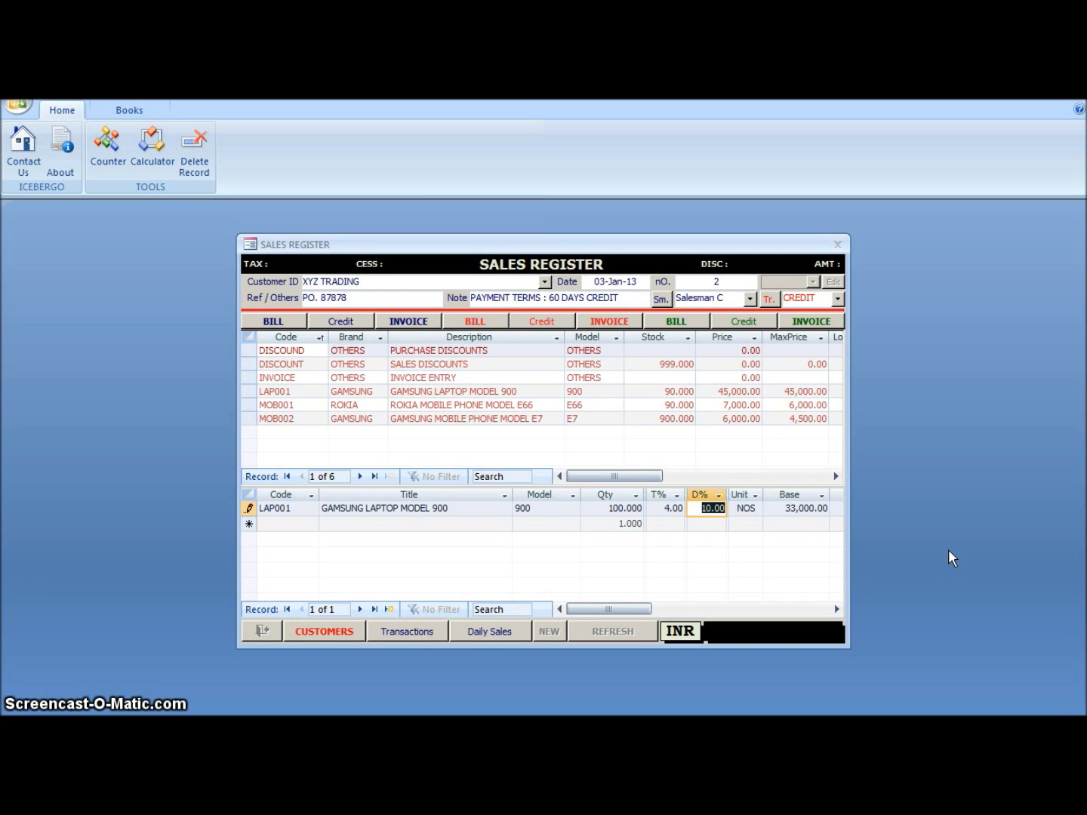
key(Return)
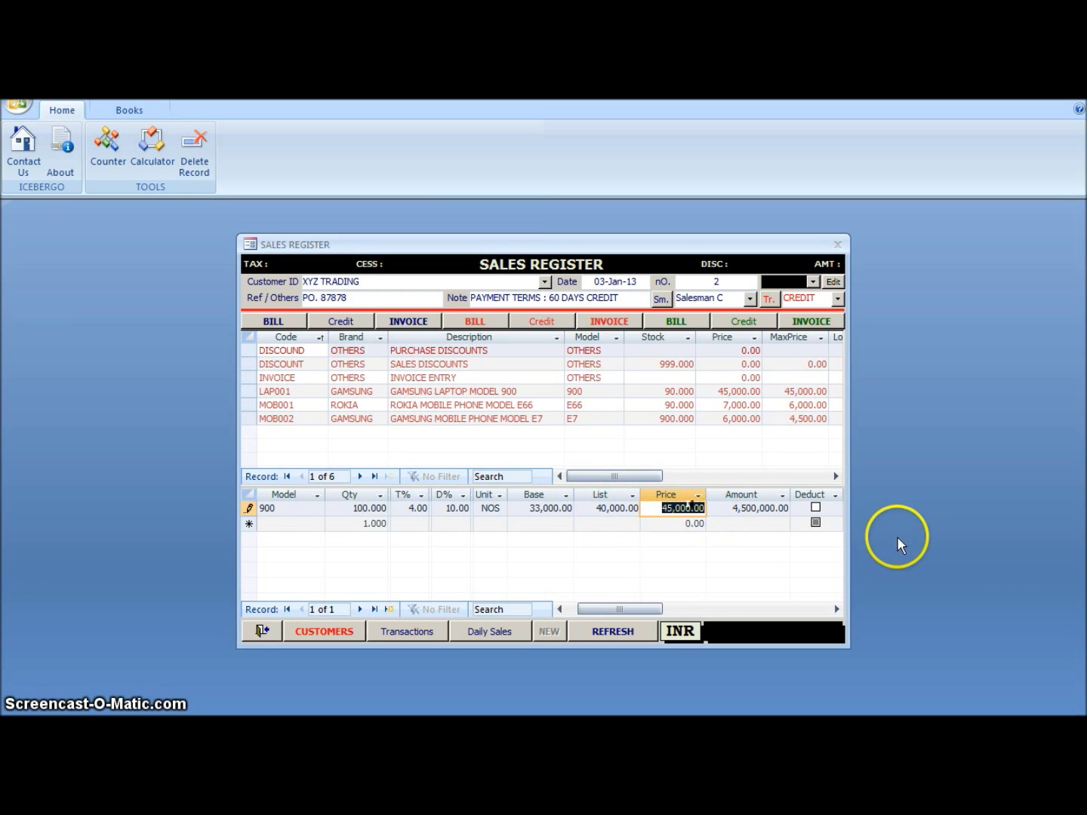
text(40000)
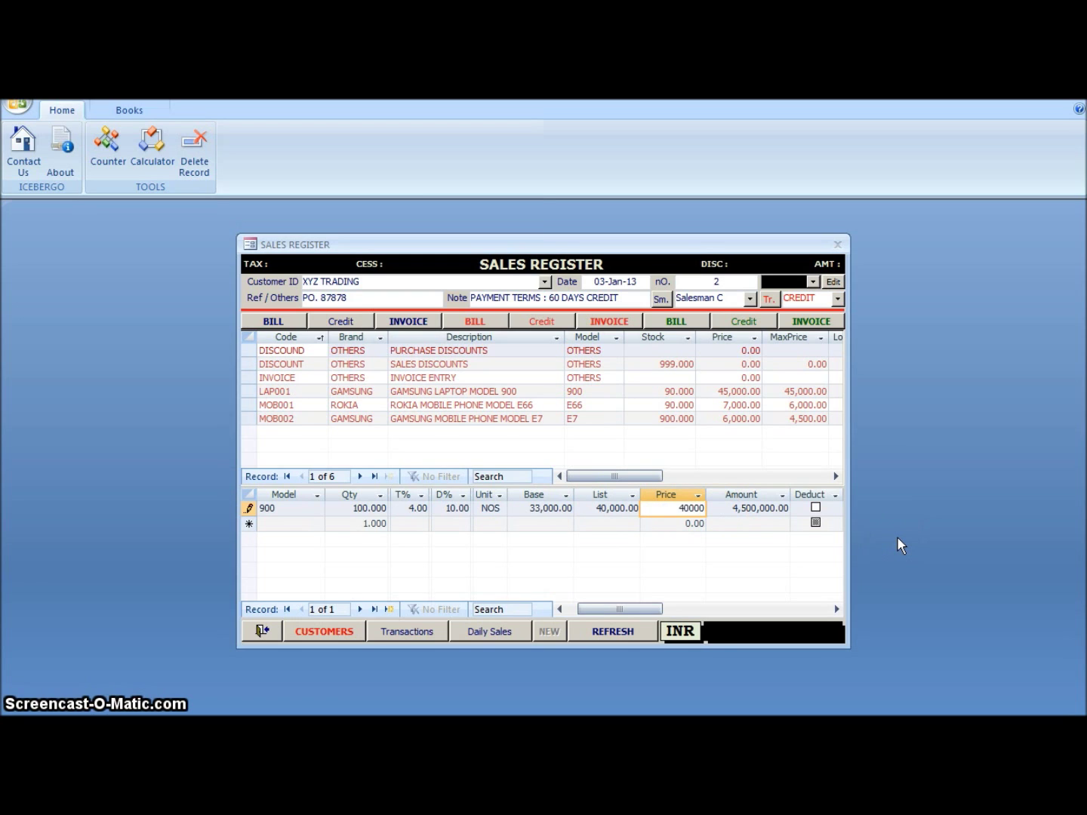
key(Tab)
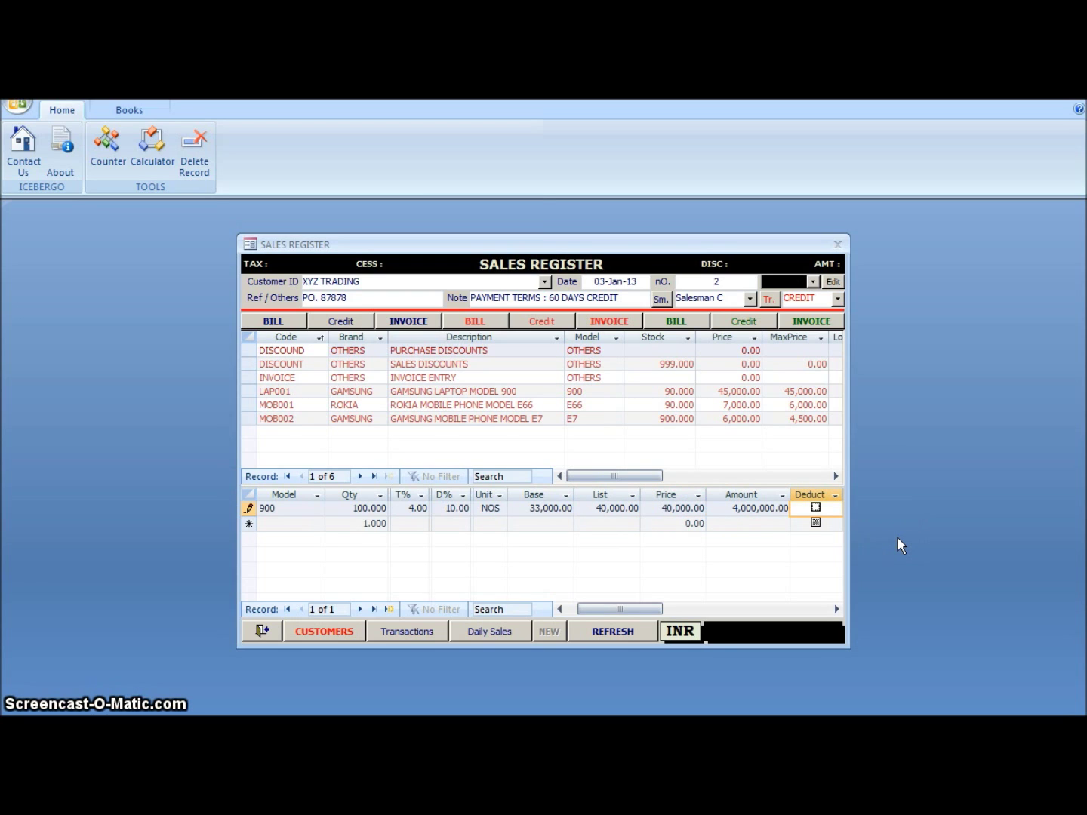
key(Tab)
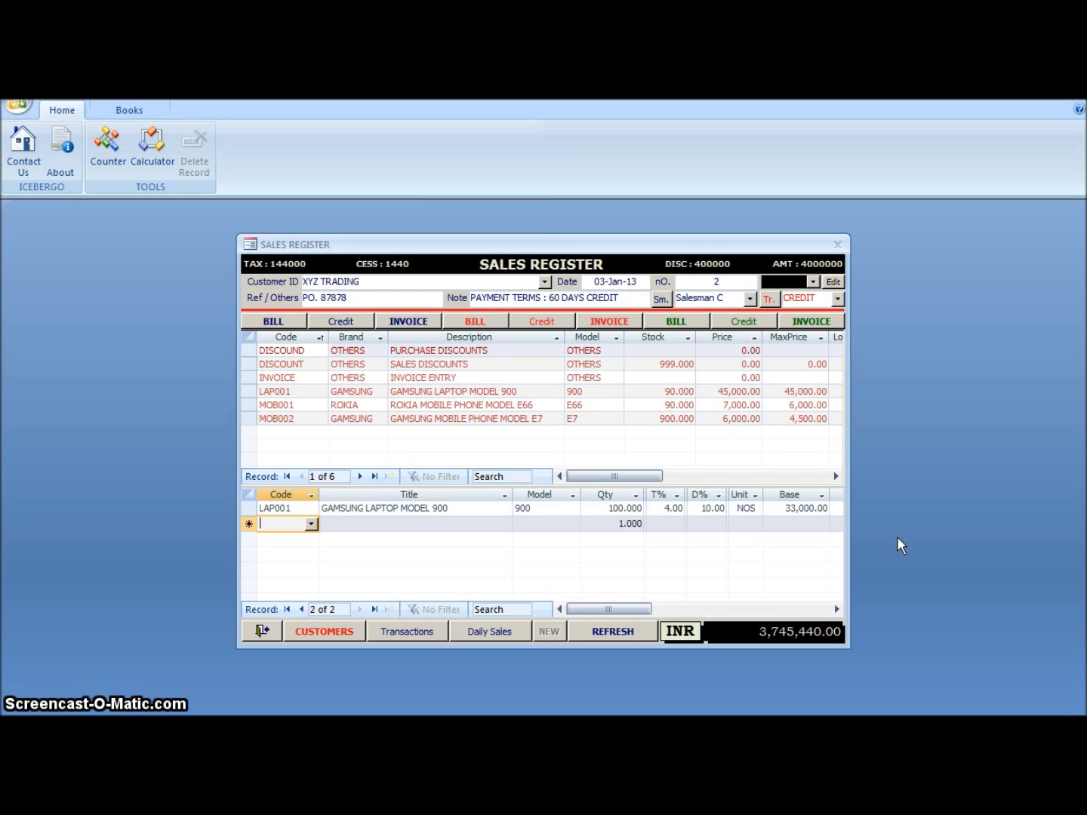
Step: Add item MOB001, ROKIA MOBILE PHONE MODEL E66, as the second line with the default quantity, tax, discount and price
key(alt+Down)
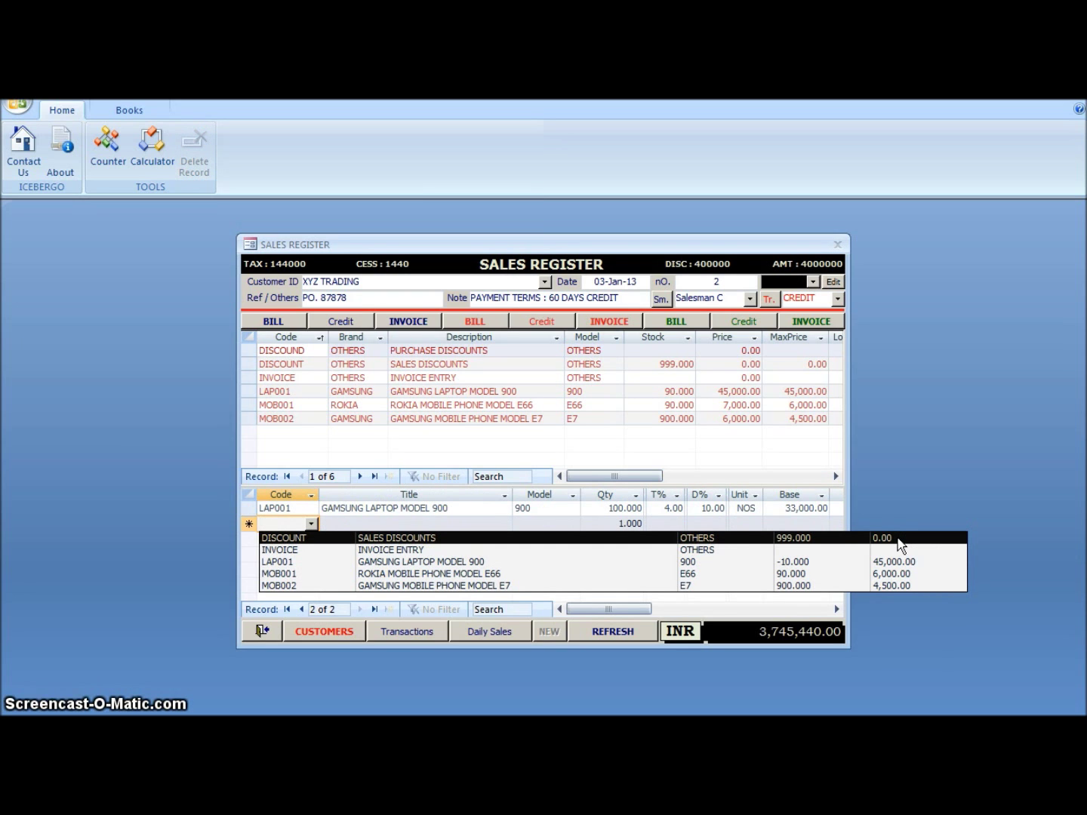
key(Down)
key(Down)
key(Down)
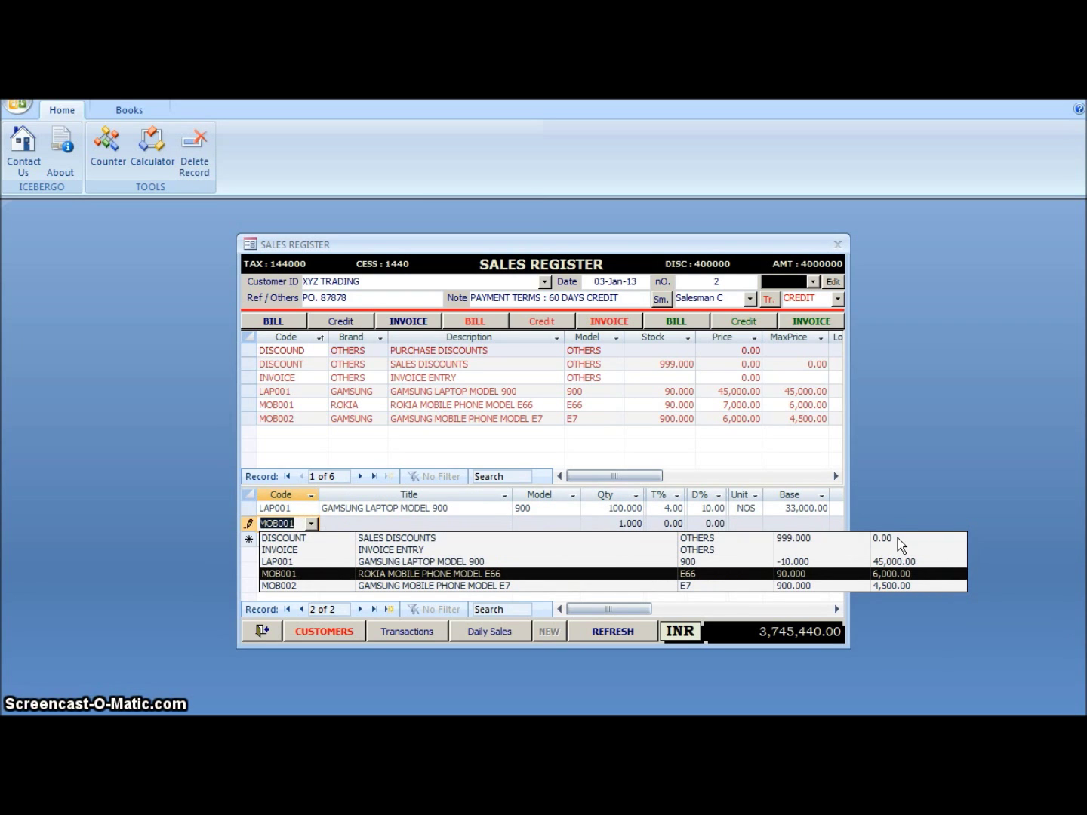
key(Tab)
key(Tab)
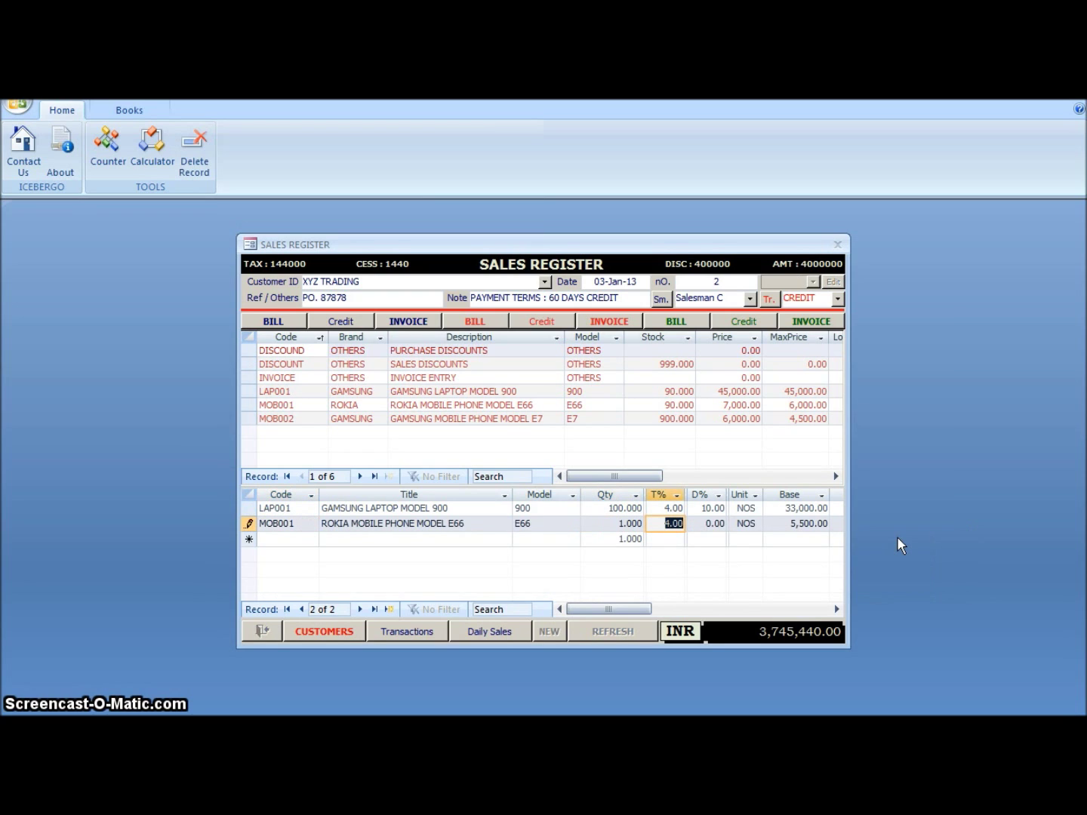
key(Tab)
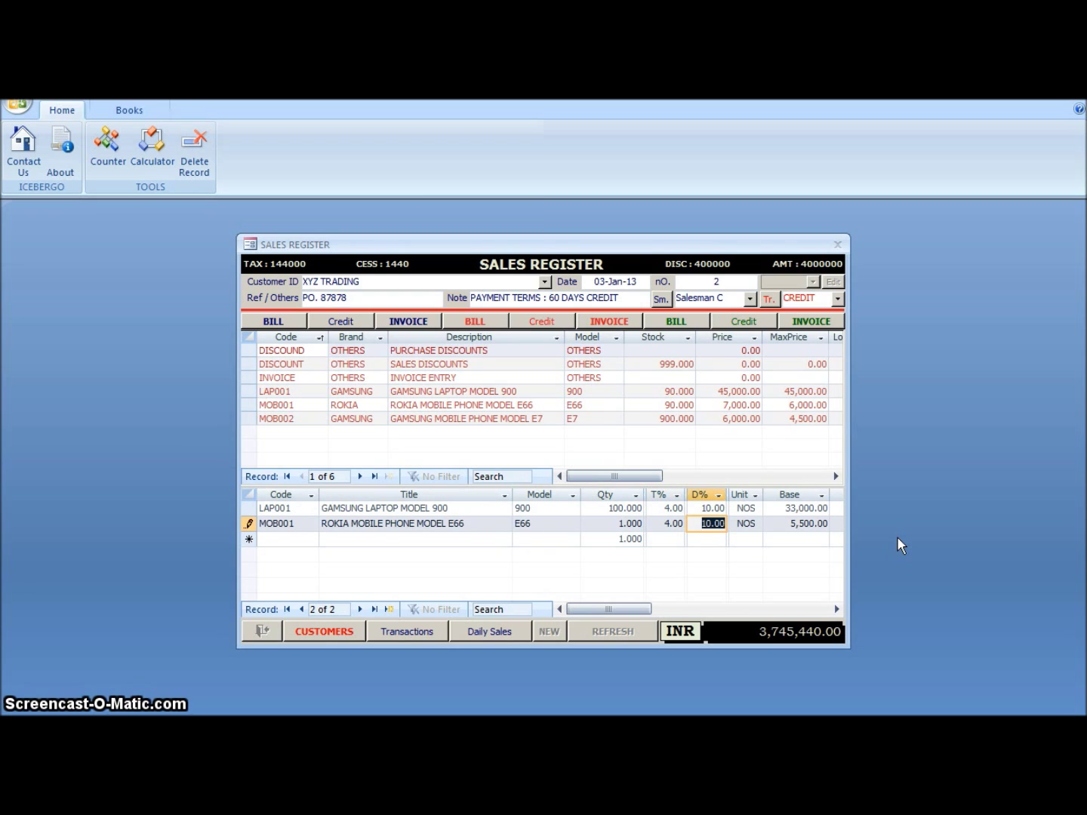
key(Tab)
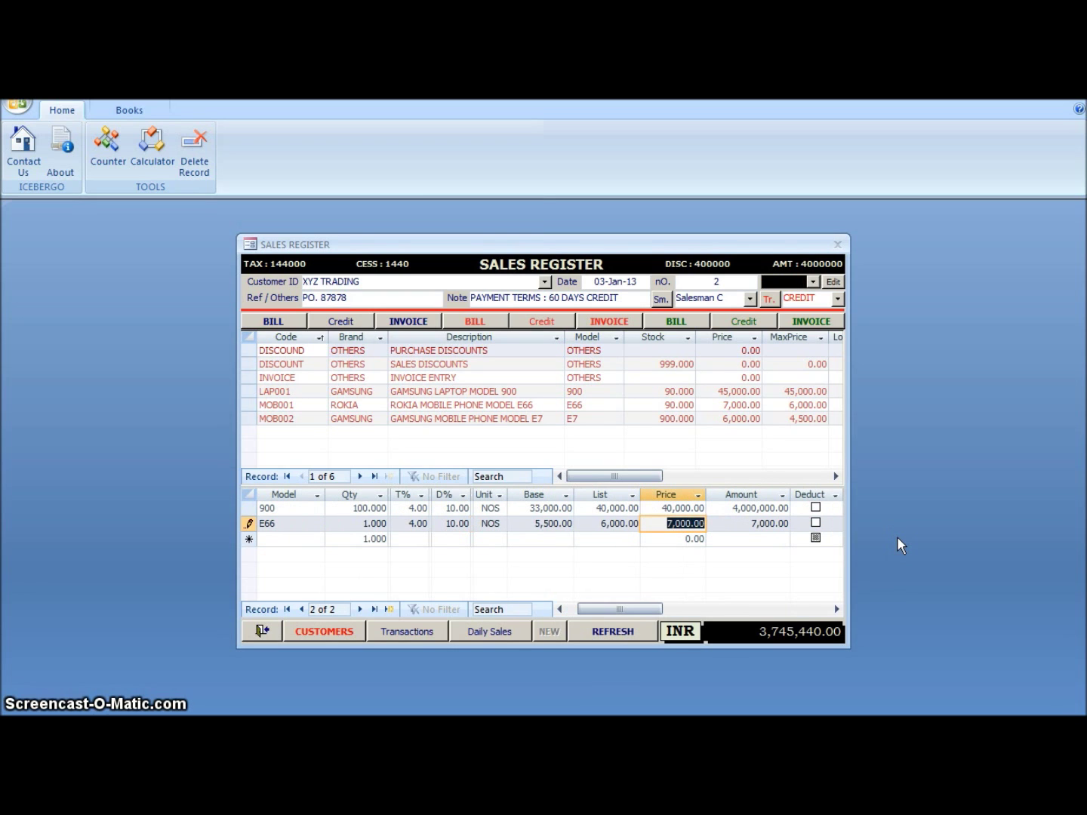
key(Tab)
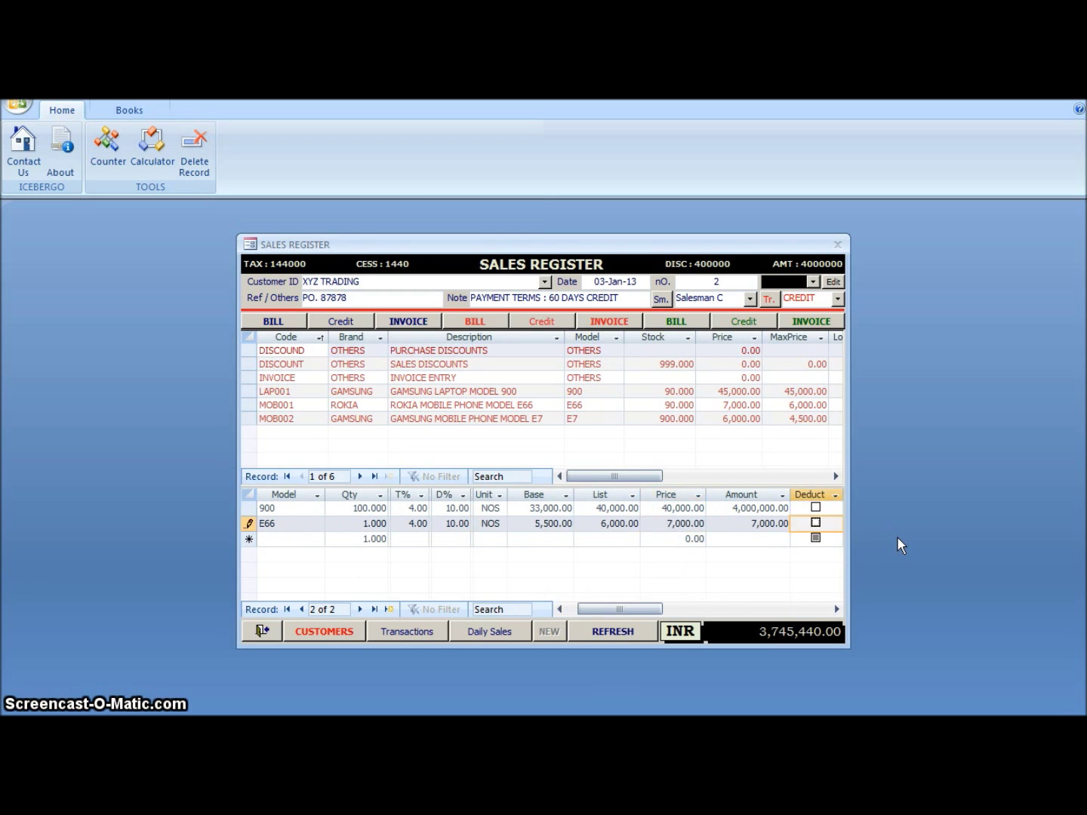
key(Tab)
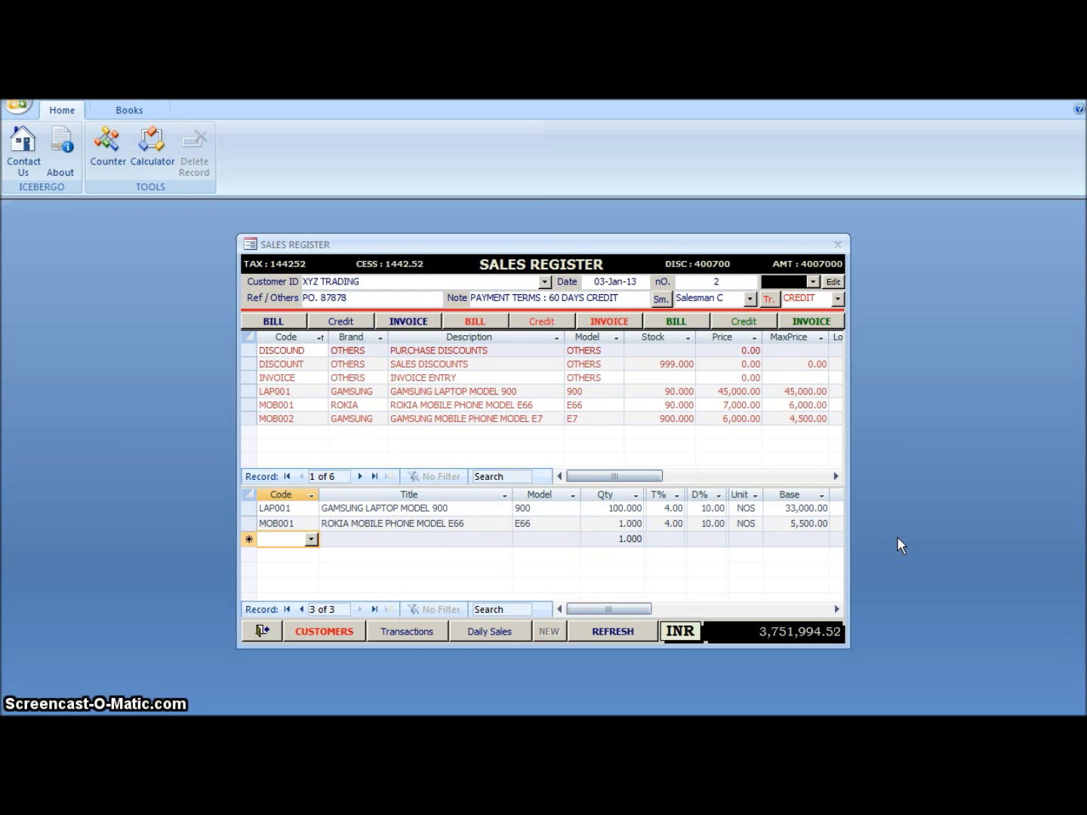
Step: Add item MOB002, GAMSUNG MOBILE PHONE MODEL E7, as the third line of the sale
key(F4)
key(Down)
key(Down)
key(Down)
key(Down)
key(Down)
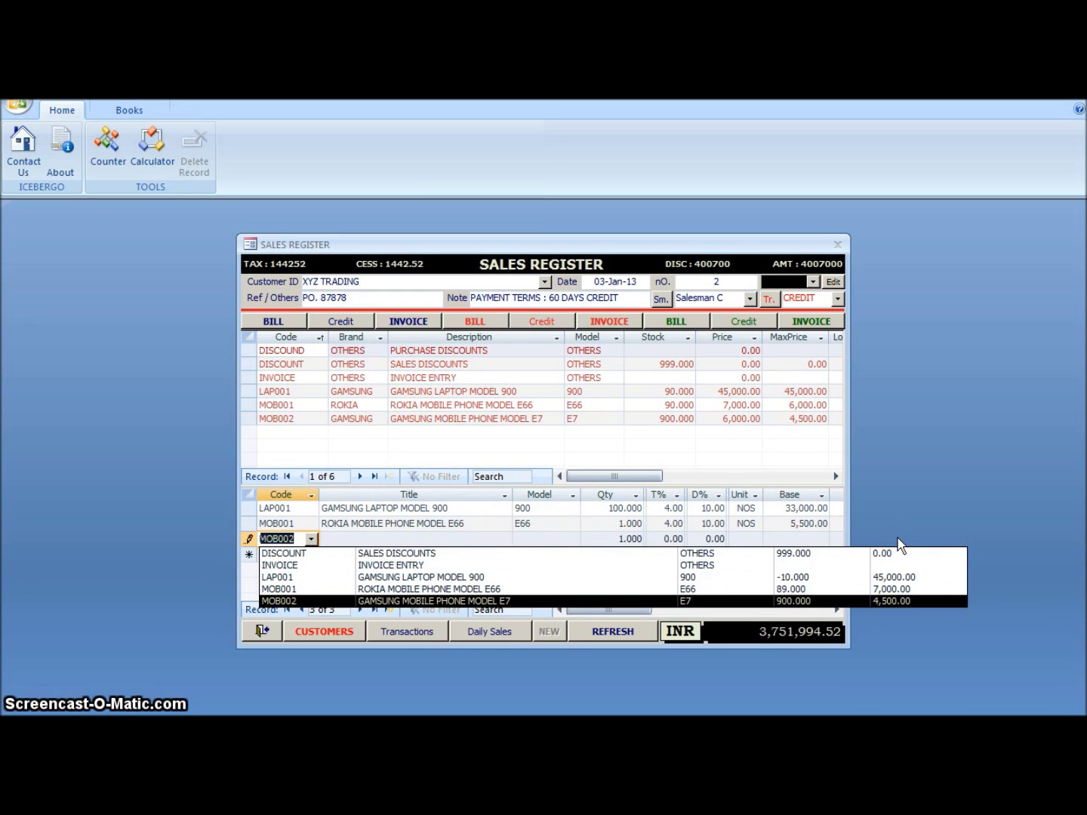
key(Tab)
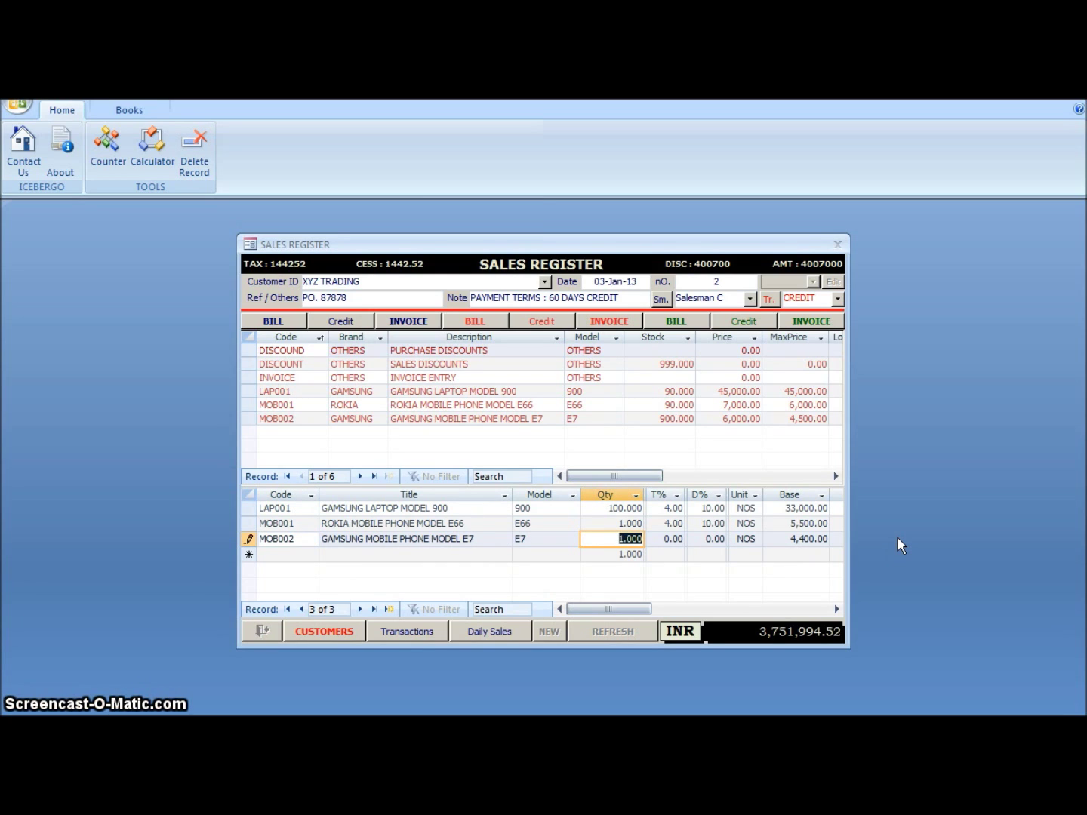
Step: Set the MOB002 line's quantity to 10, accept the default tax, discount and price, and save the line
text(1)
key(Tab)
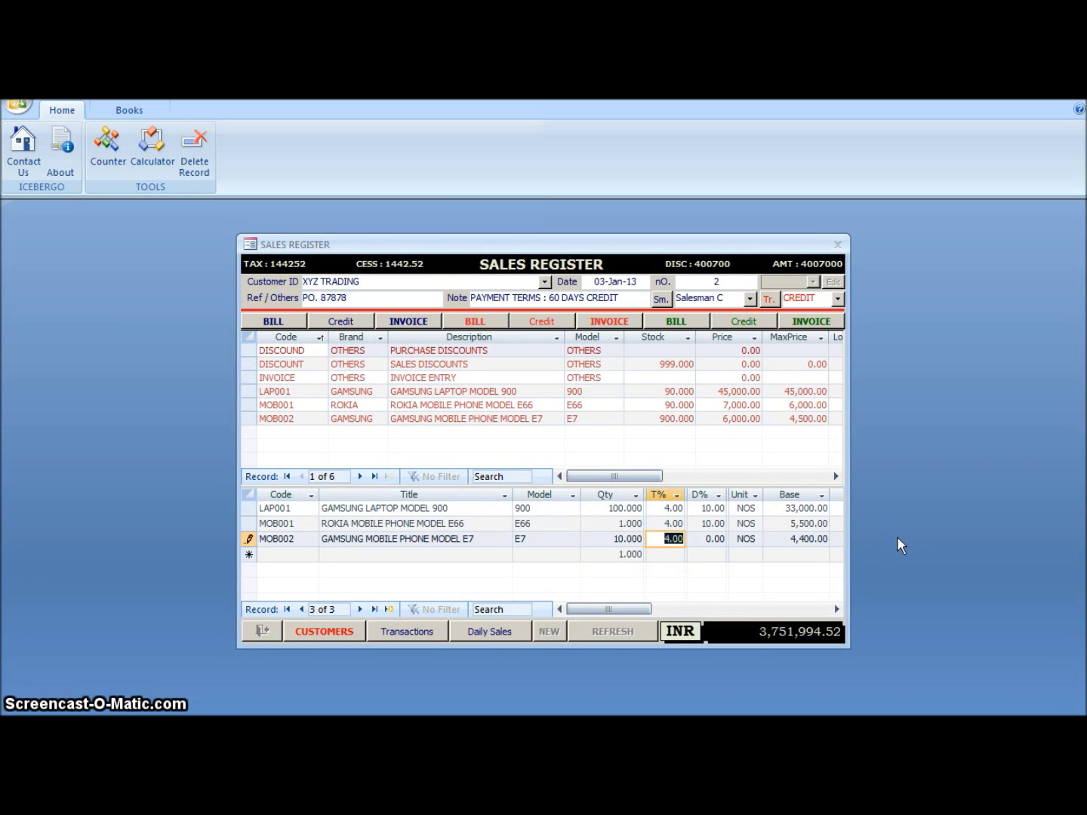
key(Tab)
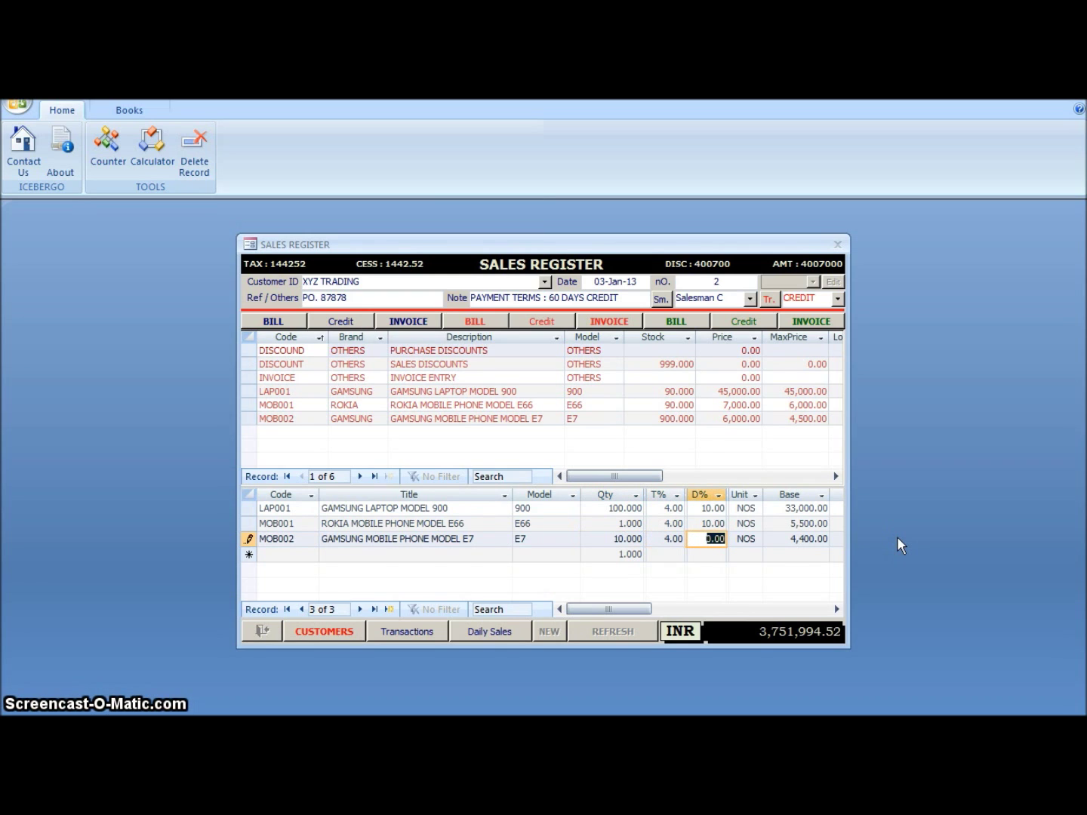
key(Tab)
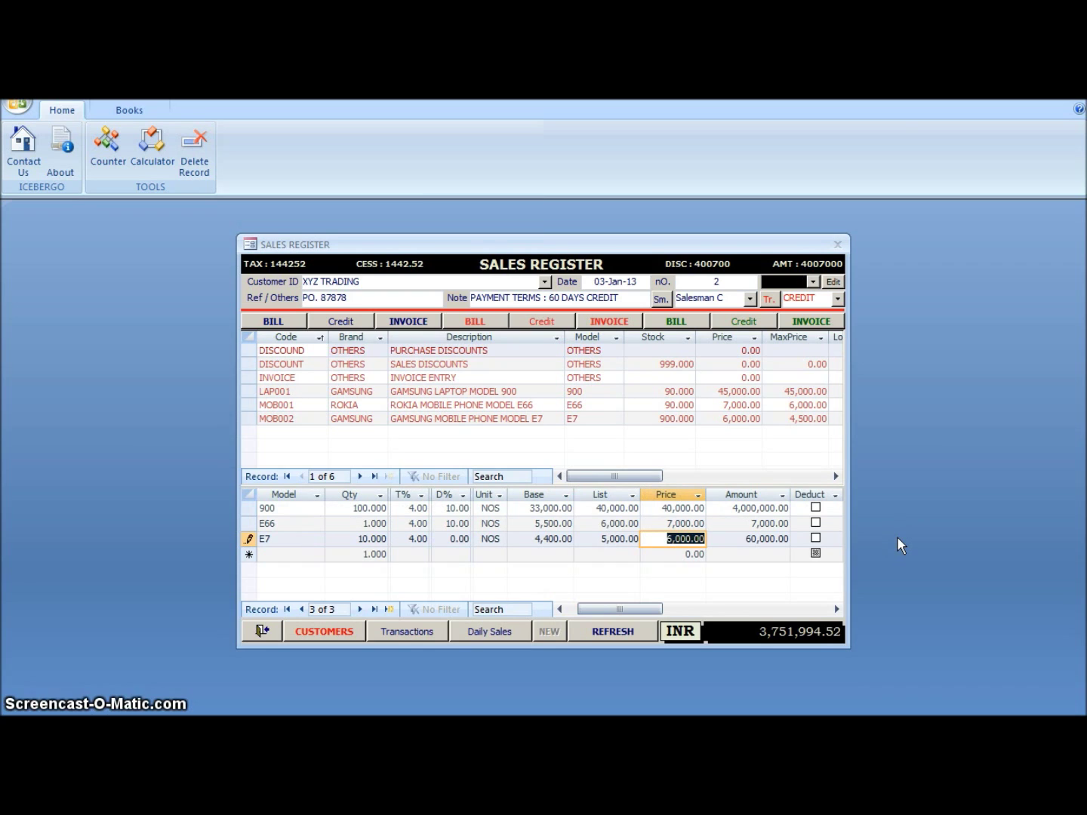
key(Tab)
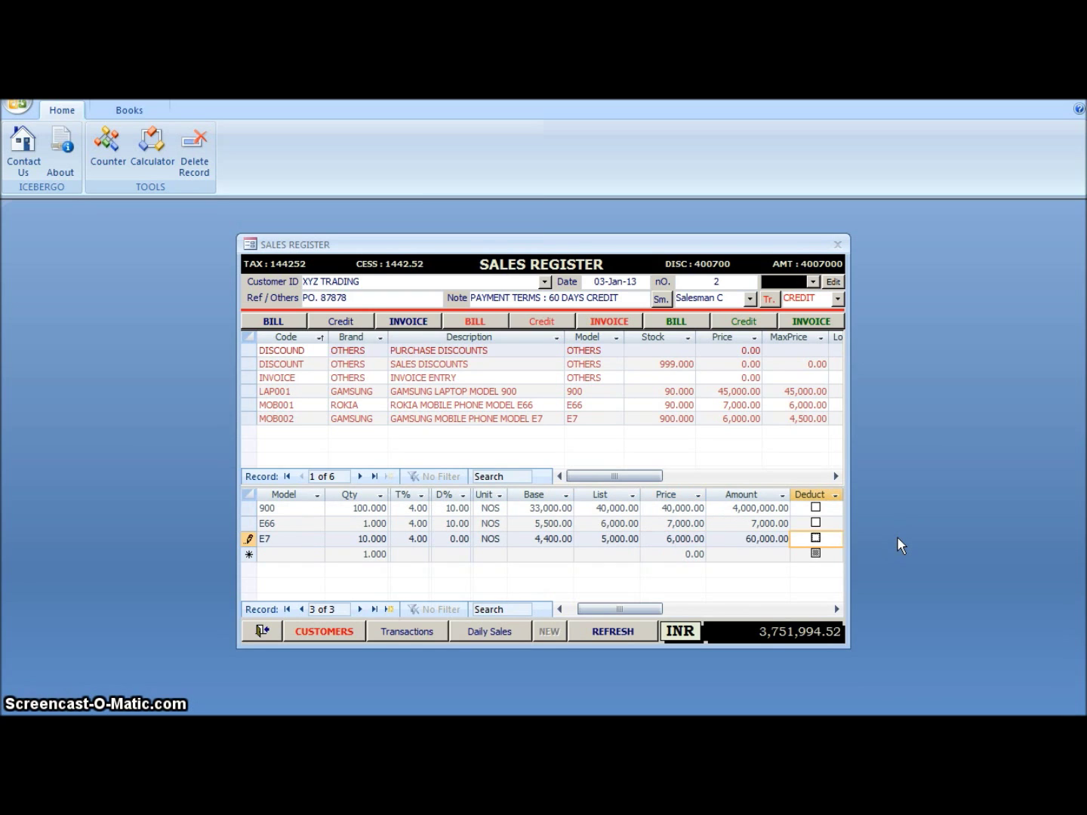
key(Tab)
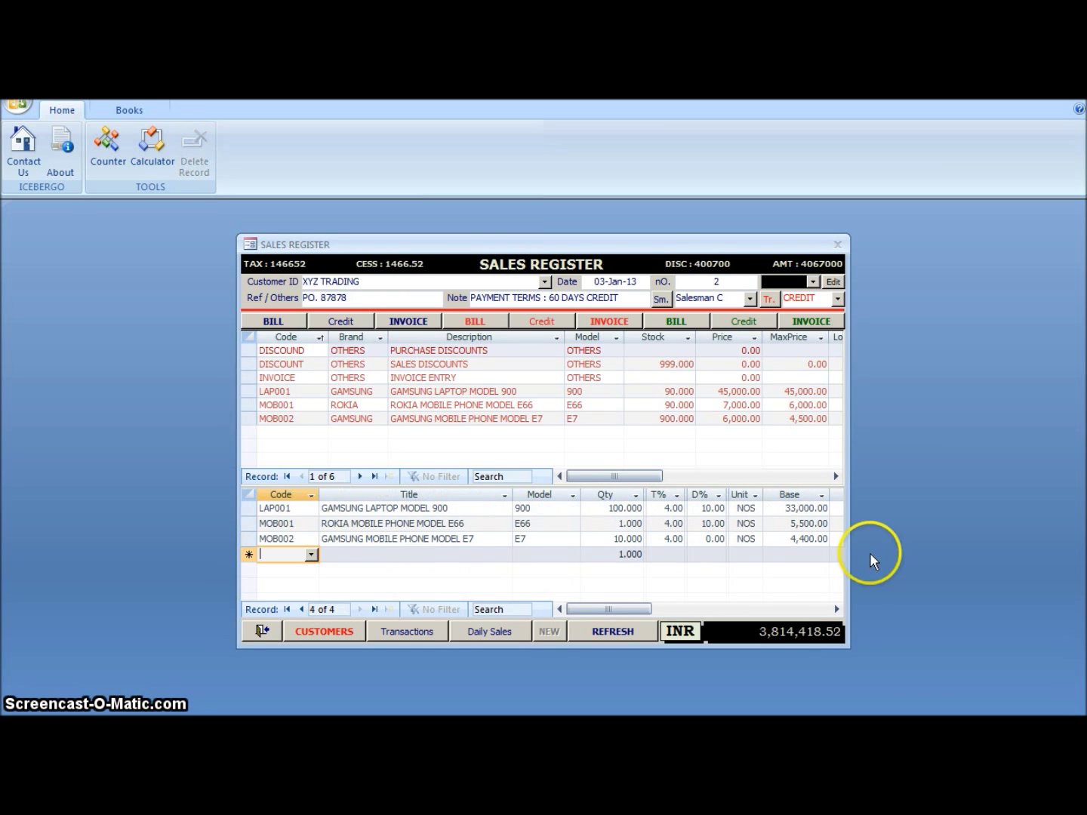
Step: Refresh the sales register and open the green INVOICE version for the XYZ TRADING sale
click(627, 631)
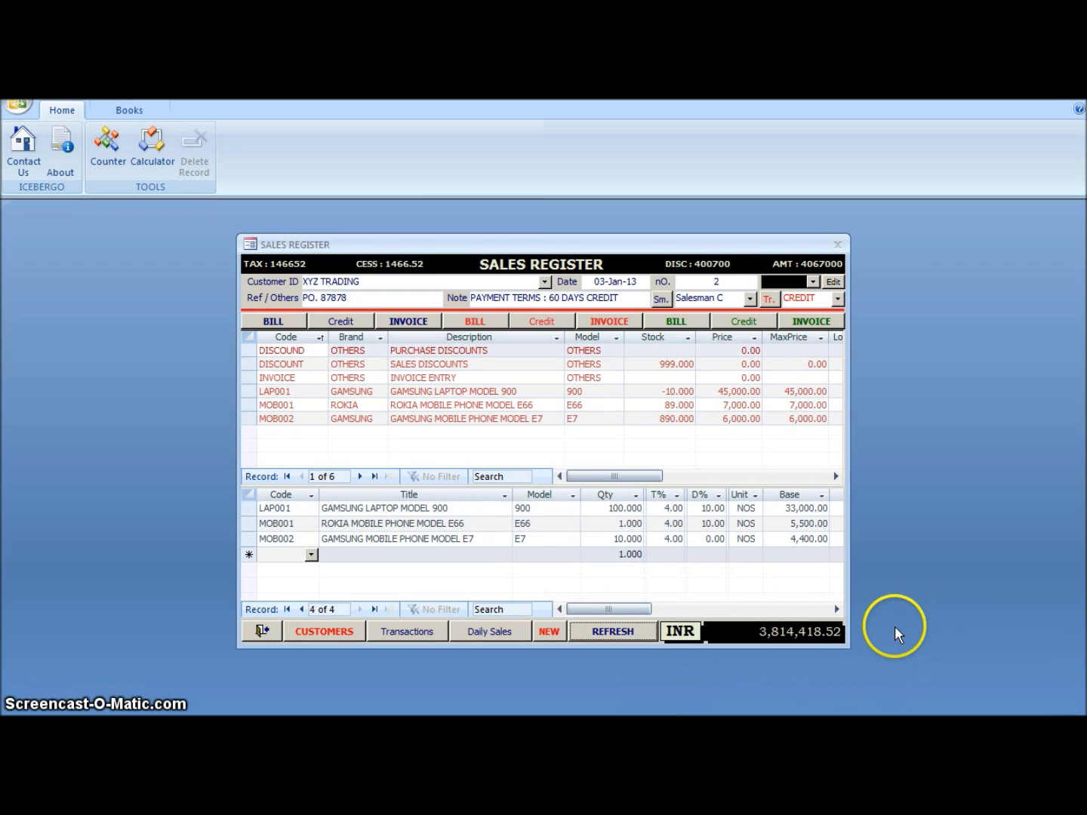
click(822, 324)
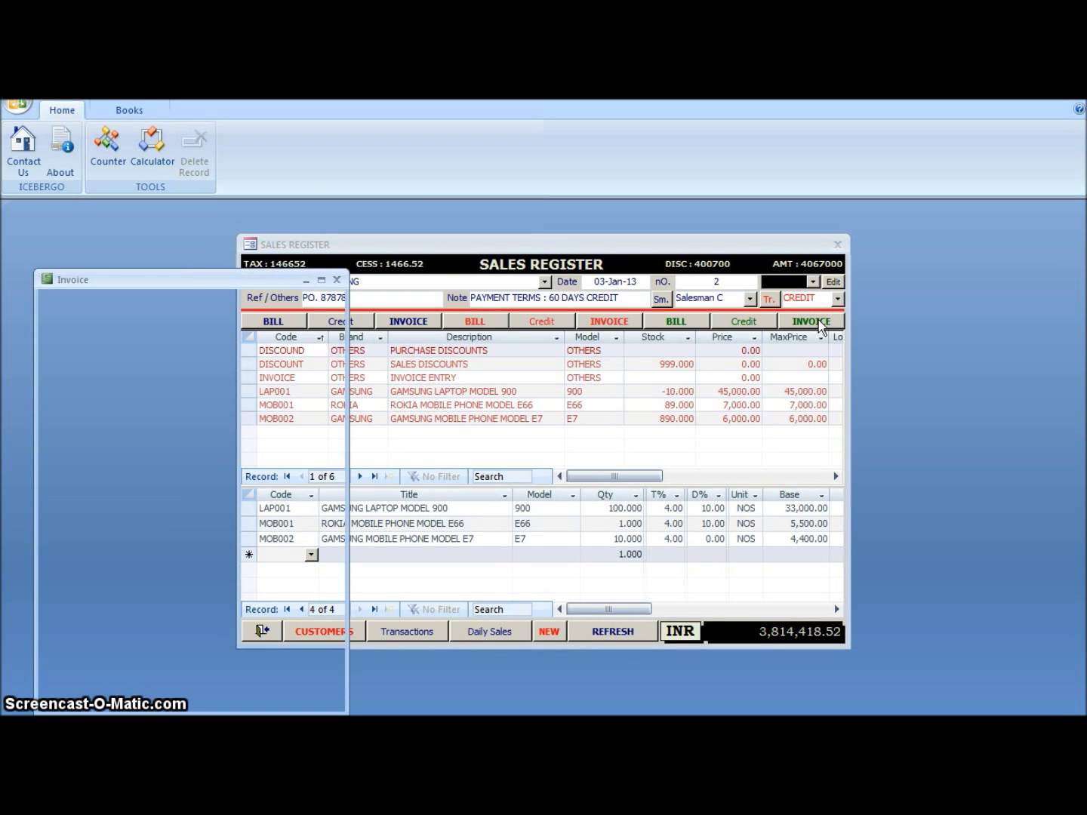
Step: Enlarge the green INVOICE preview, zoom in to review its lines and total, and close it
click(321, 281)
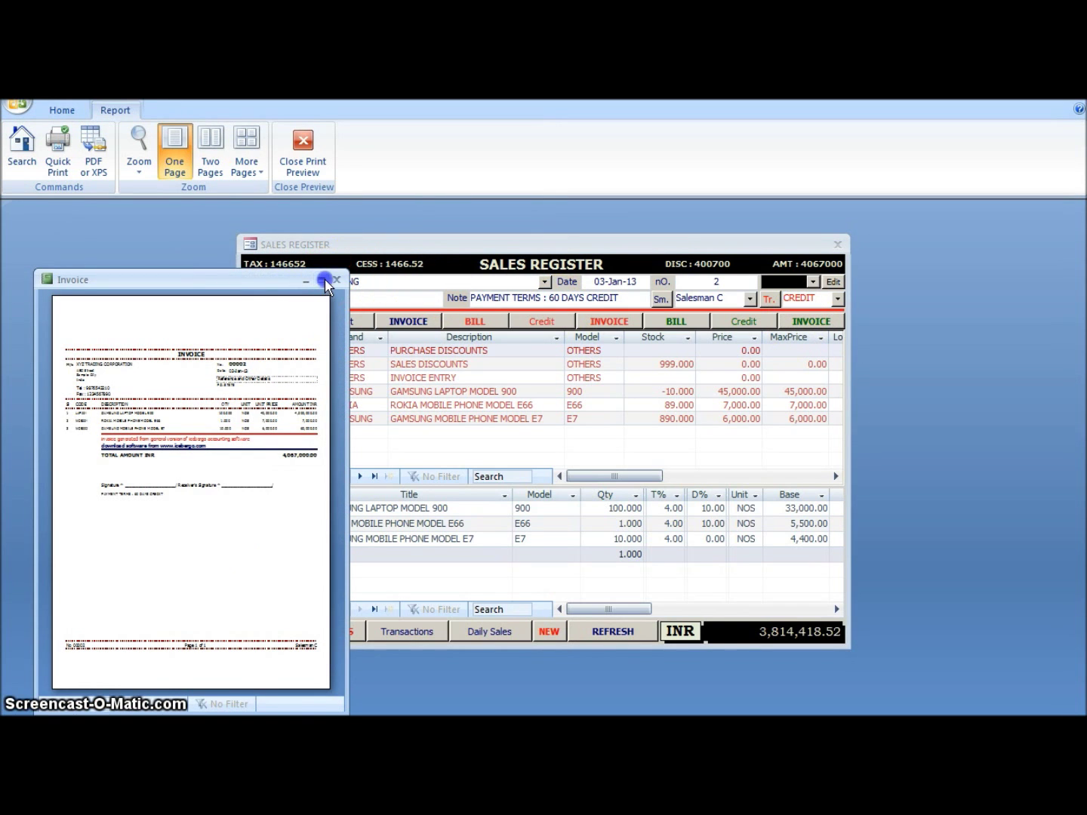
click(507, 289)
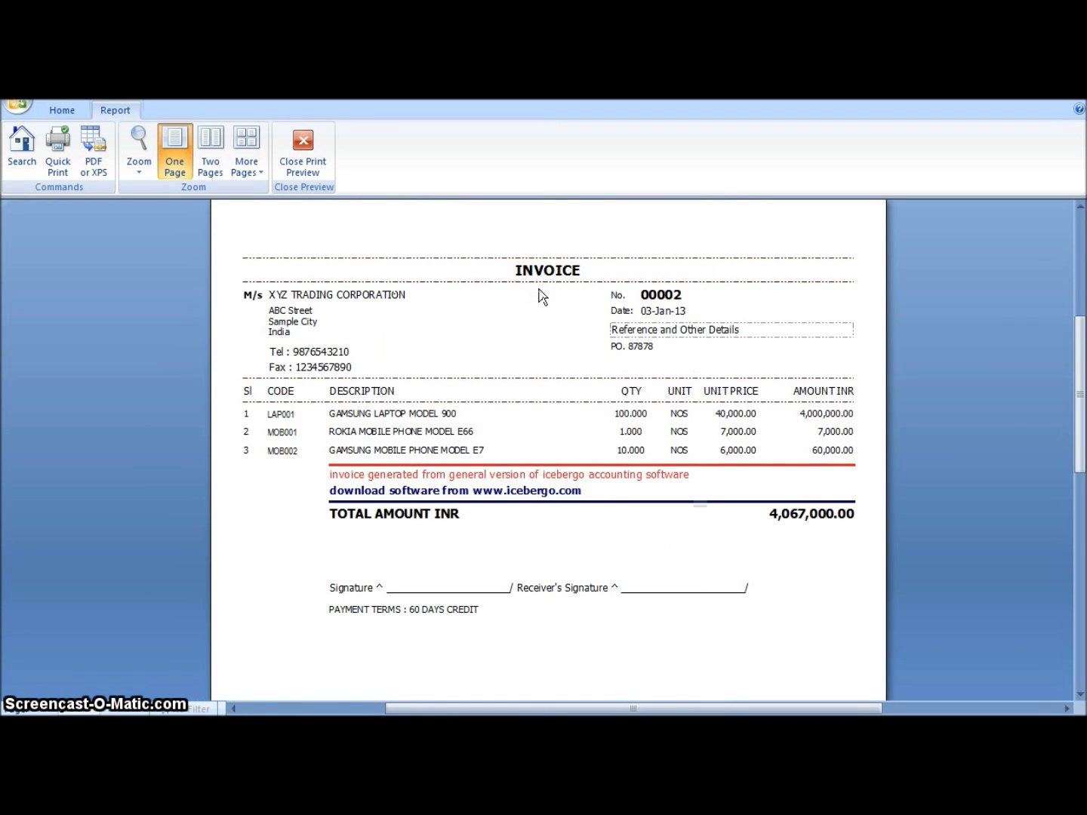
click(541, 295)
click(309, 143)
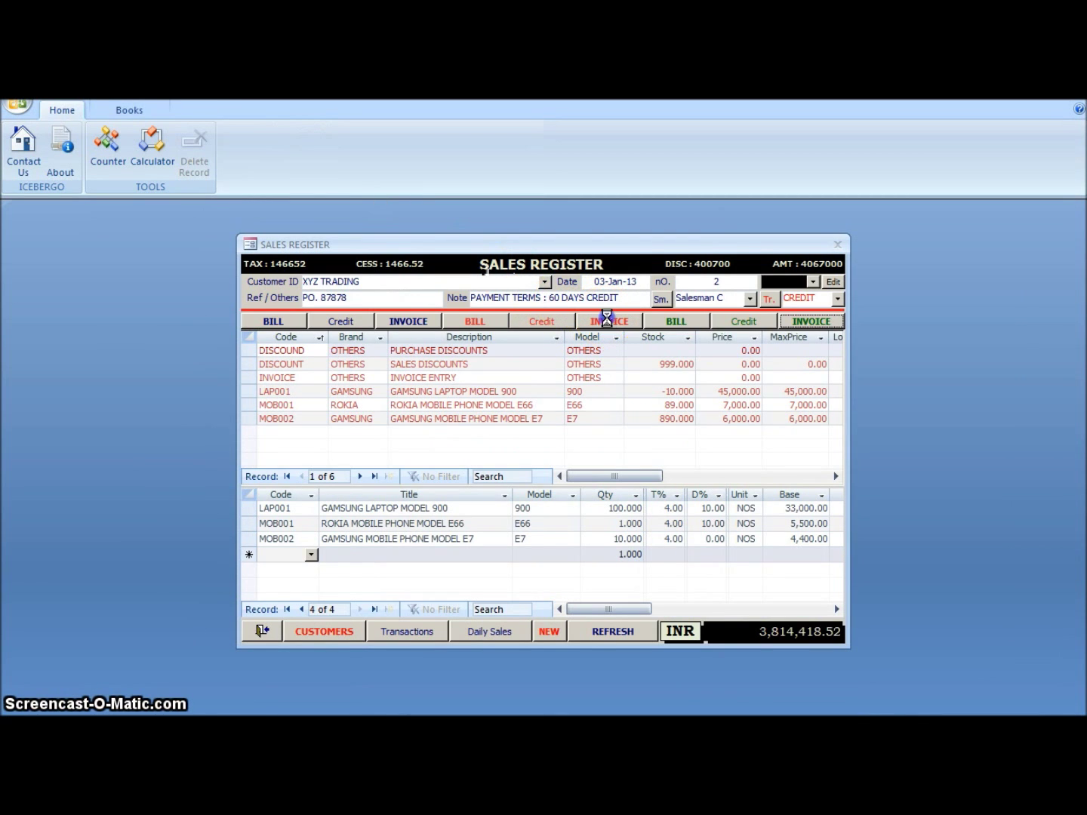
Step: Open the red INVOICE version of the XYZ TRADING sale, review its discount columns at full size, and close it
click(606, 317)
click(321, 282)
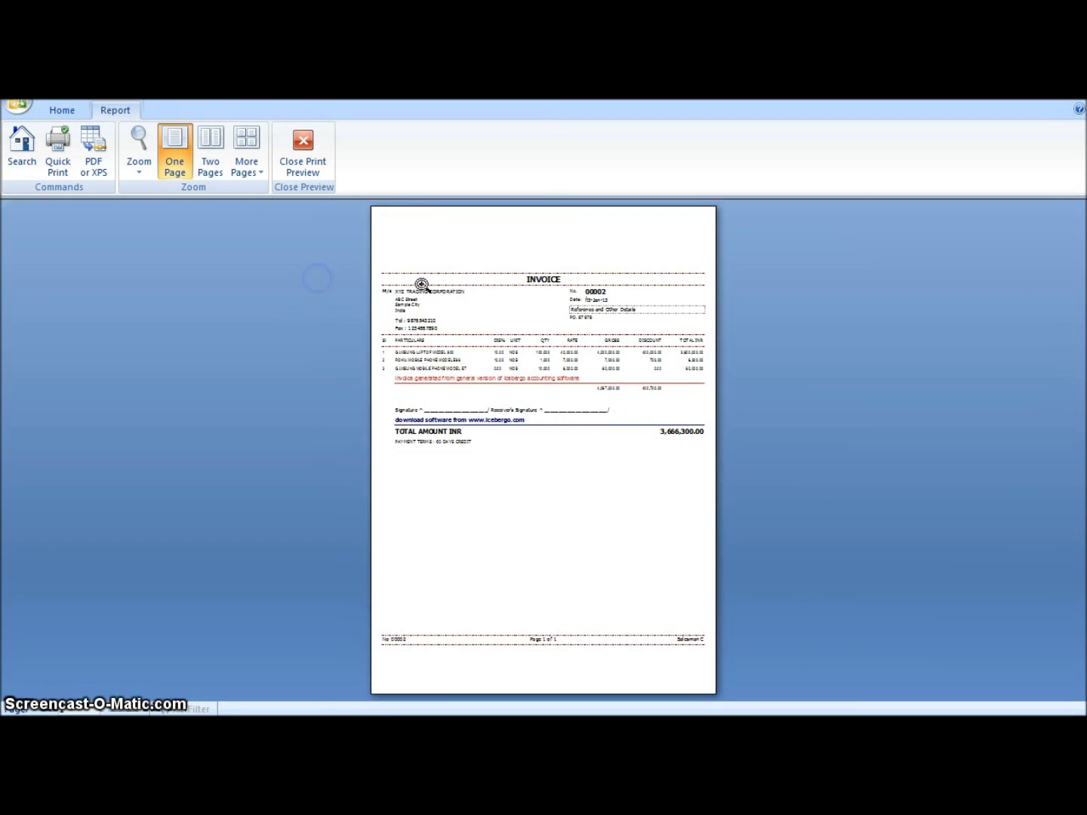
click(538, 272)
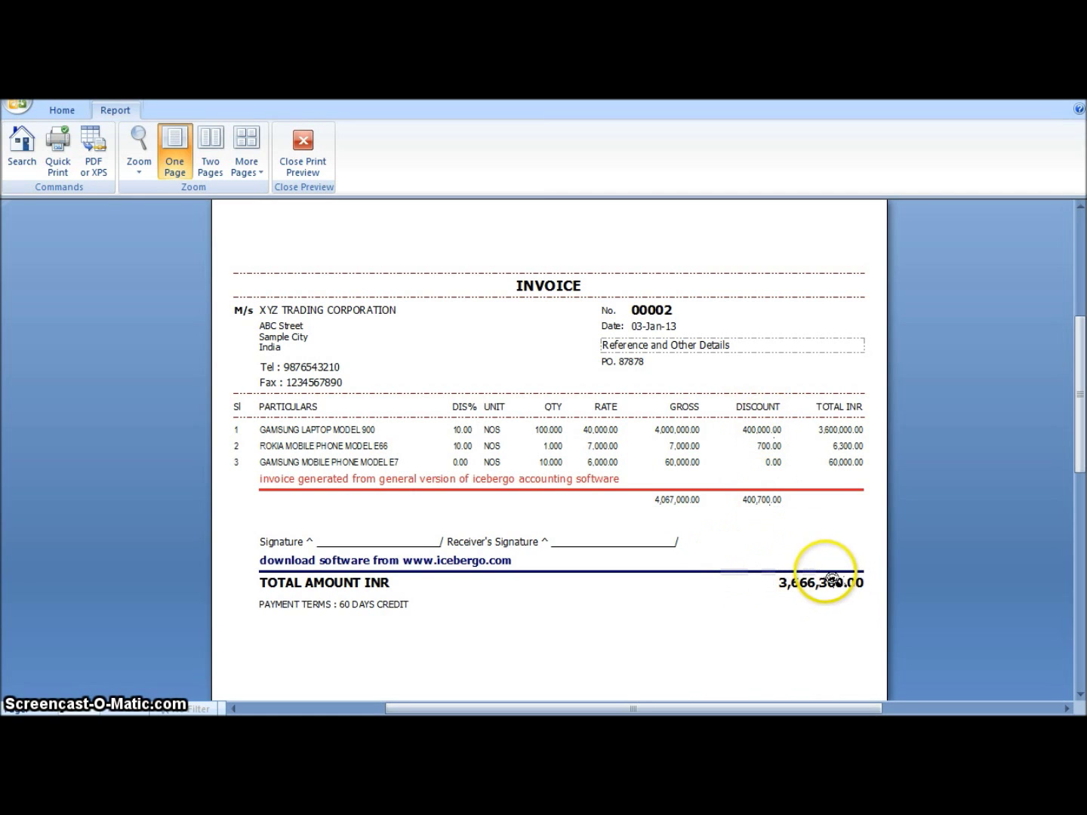
click(302, 166)
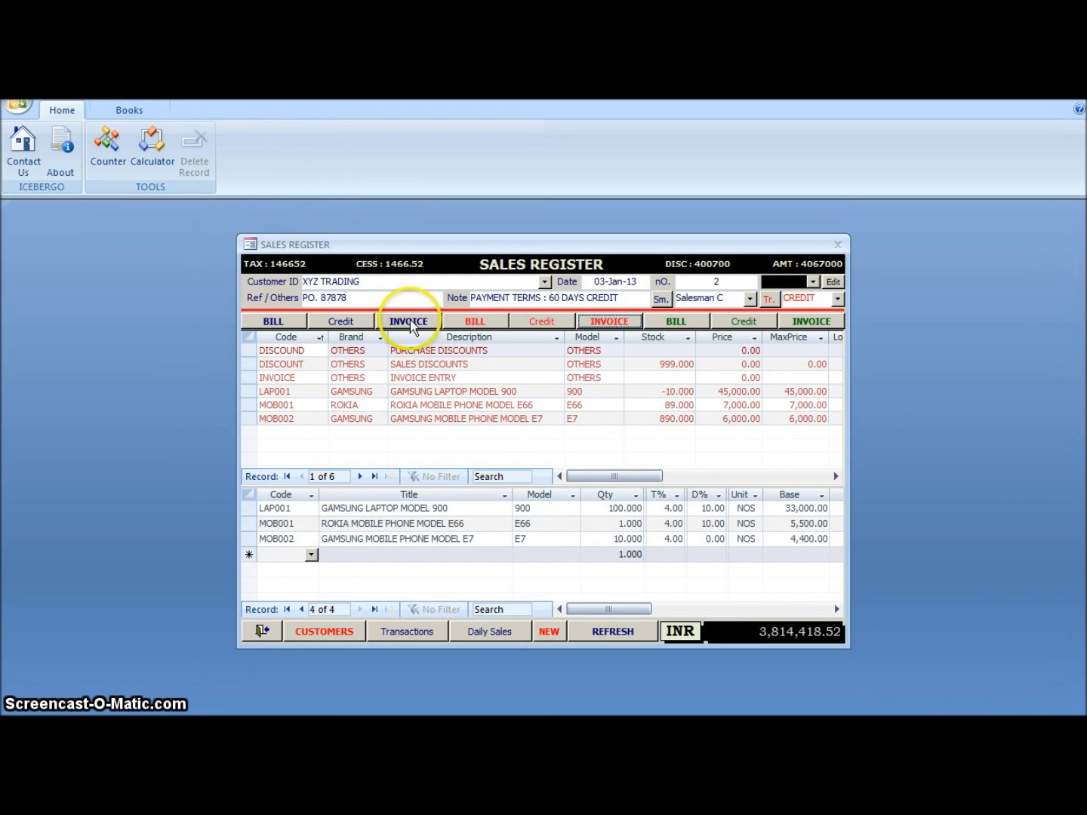
Step: Open the blue INVOICE version of the XYZ TRADING sale, review its tax and cess details enlarged, and close it
click(408, 323)
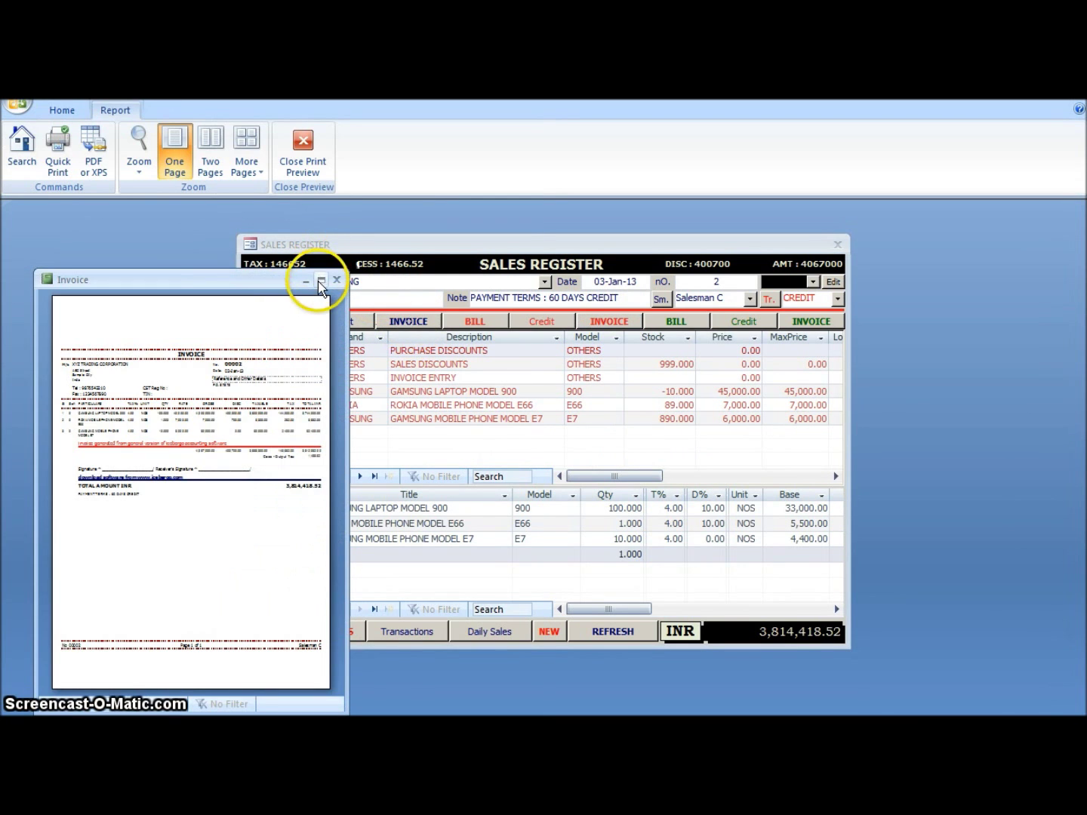
click(318, 283)
click(538, 299)
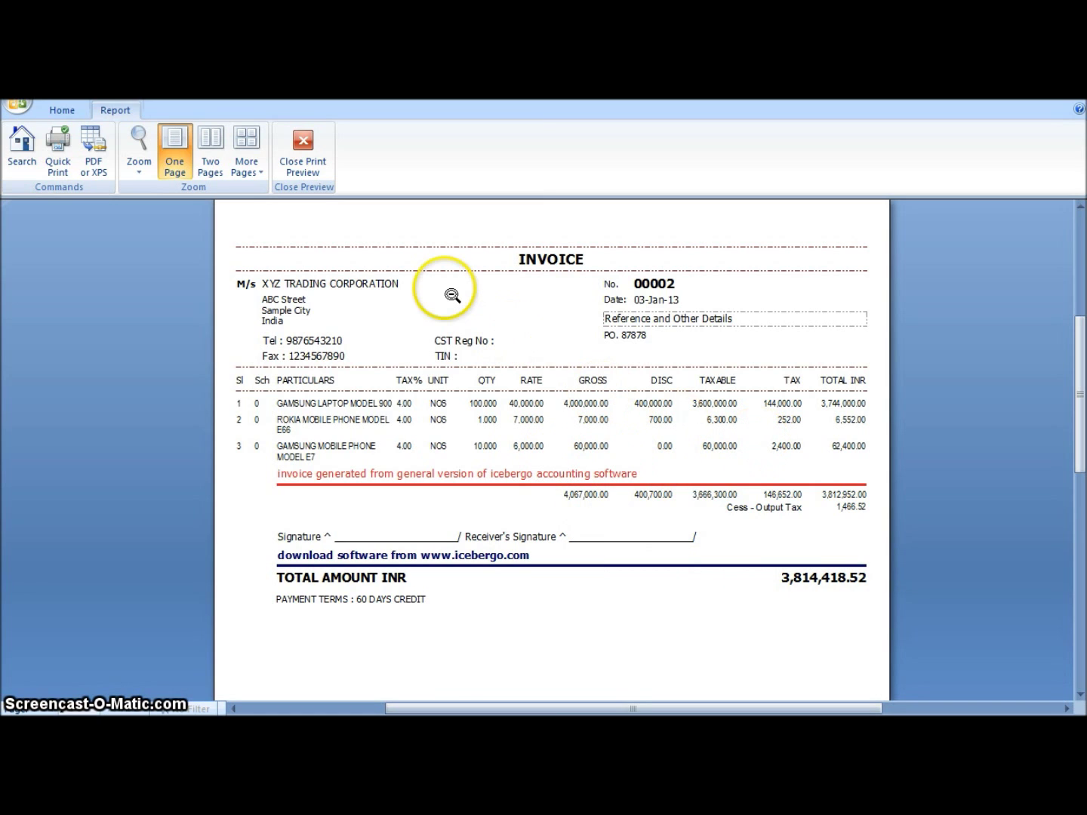
click(302, 151)
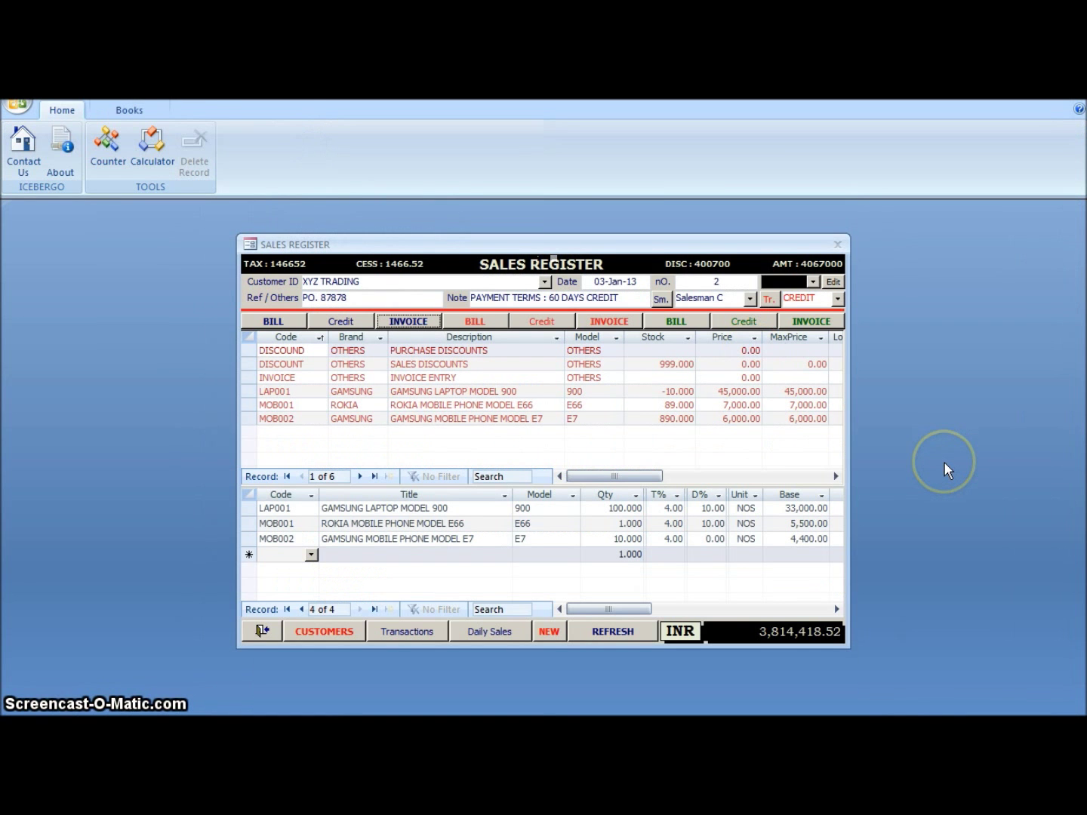
Step: Open the delivery change list, clear the Delivered mark for item MOB002, and close the list
click(138, 111)
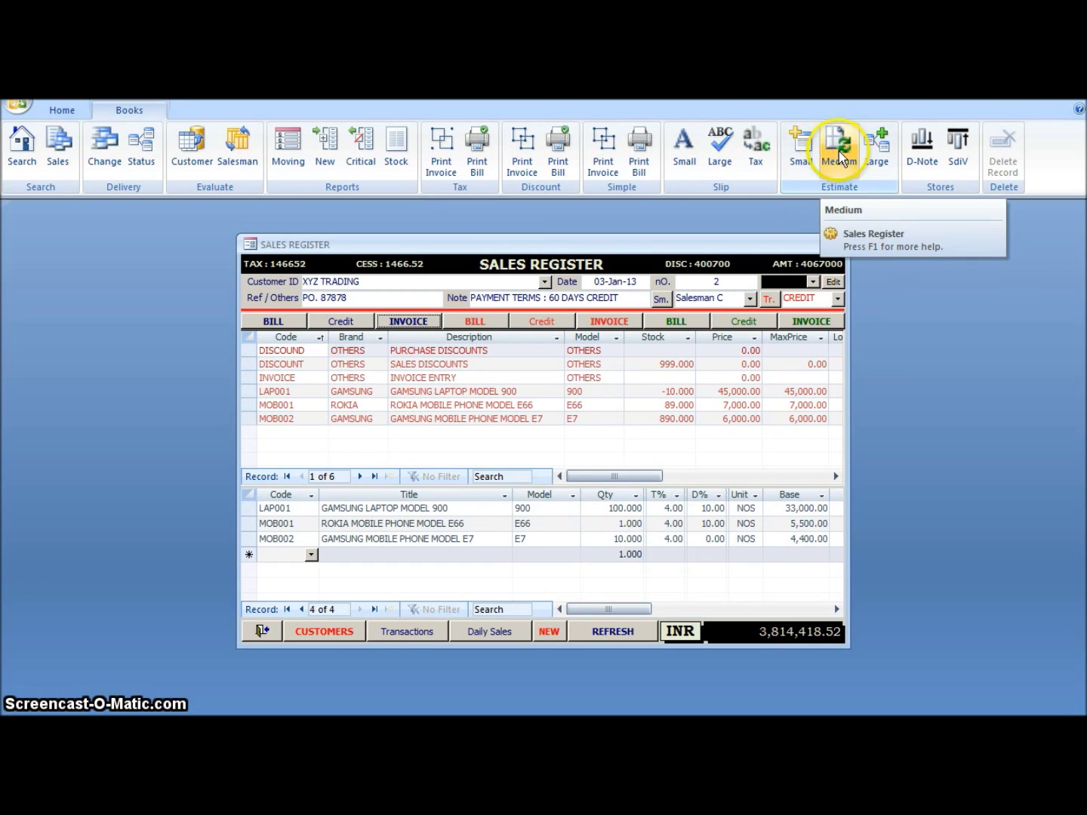
click(879, 157)
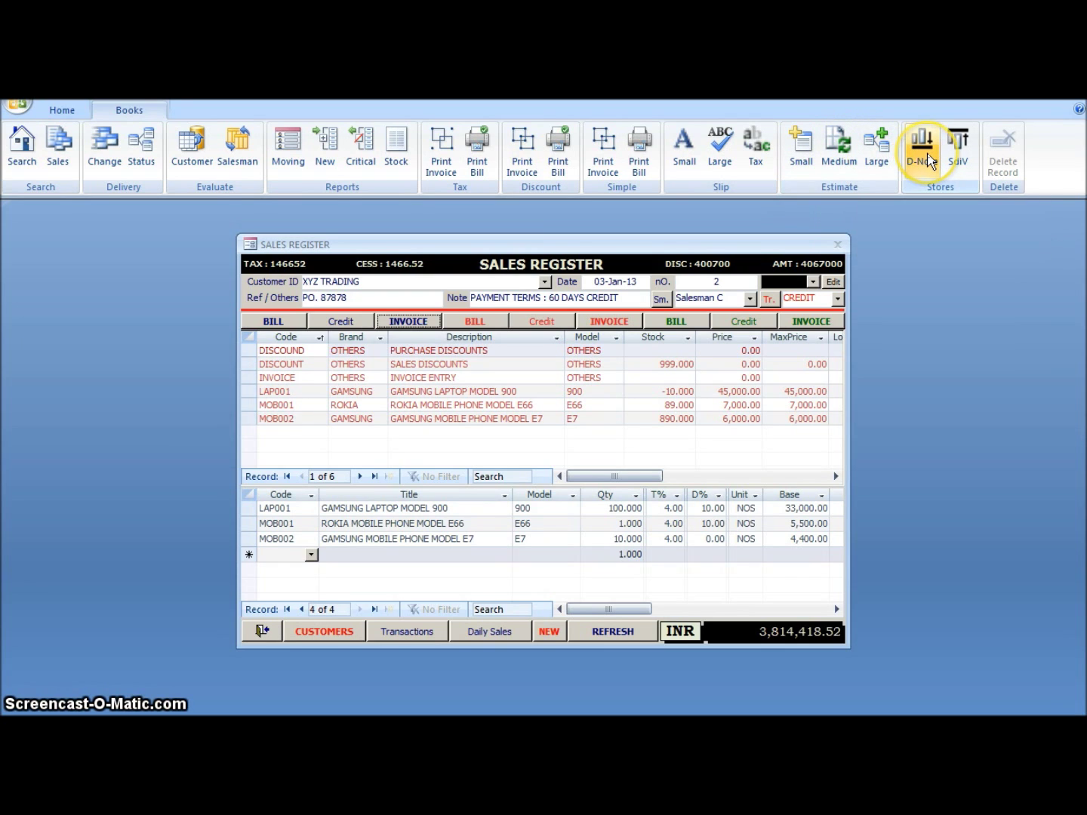
click(964, 156)
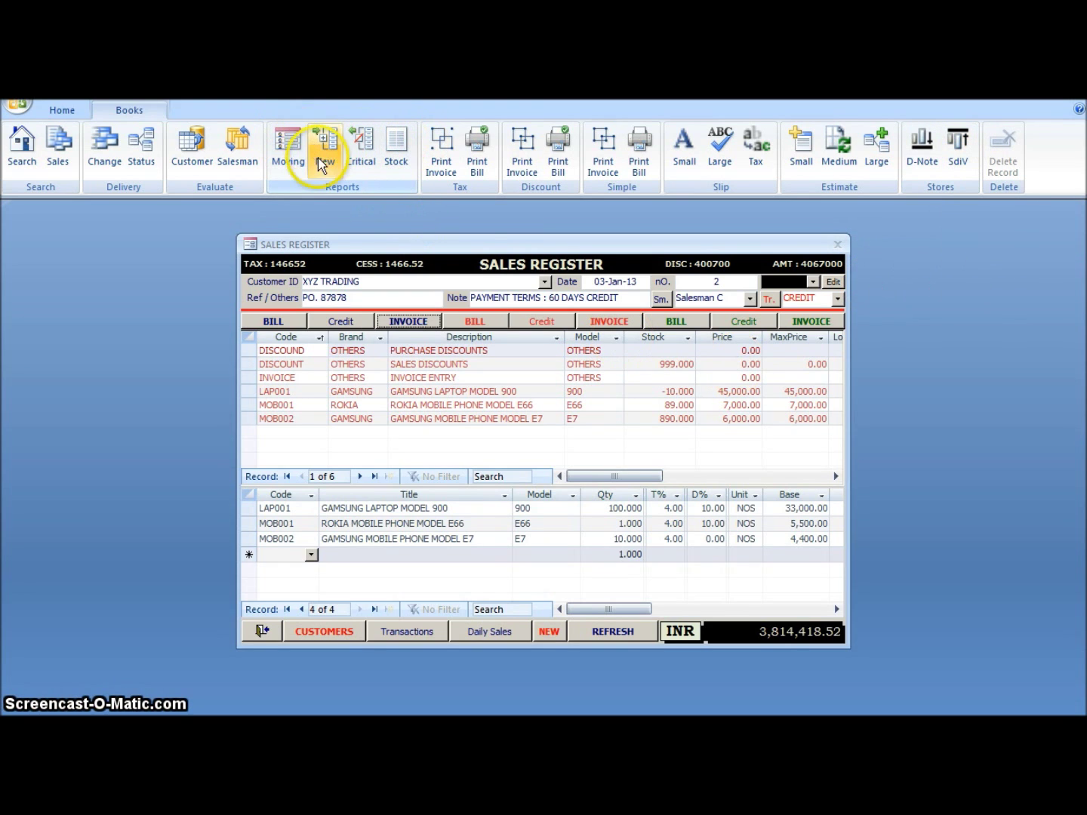
click(106, 155)
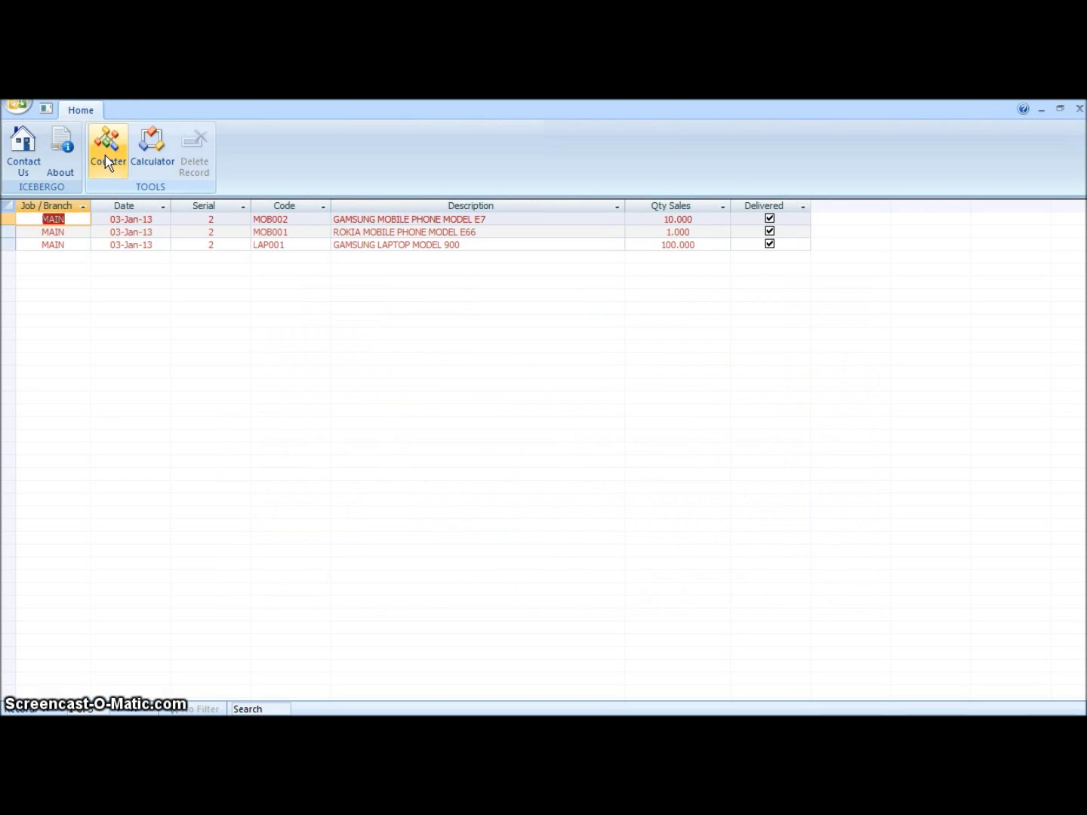
click(771, 219)
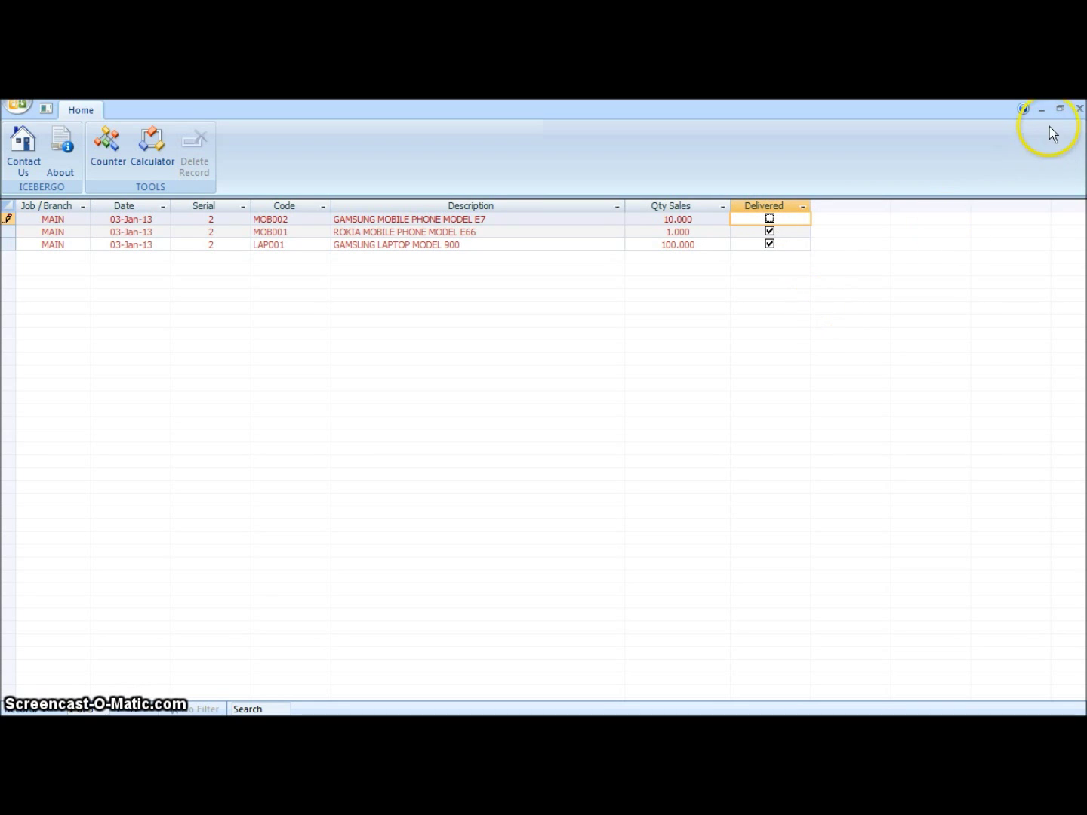
click(1078, 108)
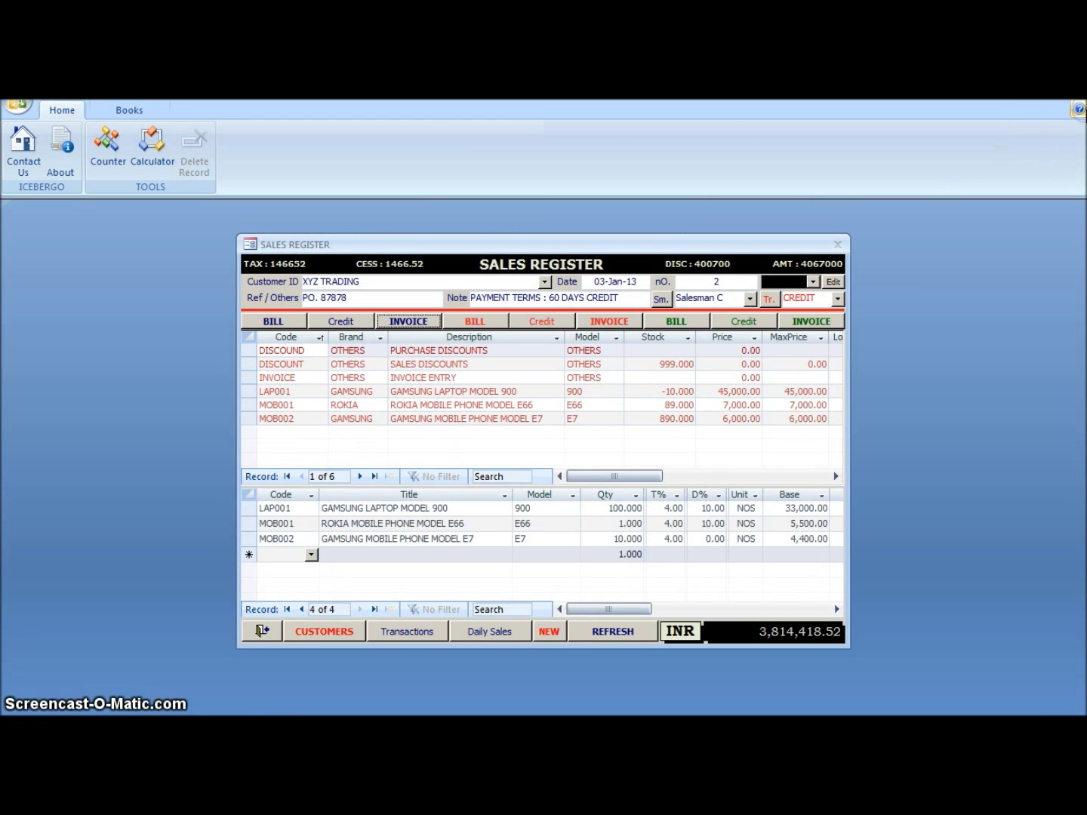
Step: Open the item search list to check the stock of each item, and close it
click(151, 109)
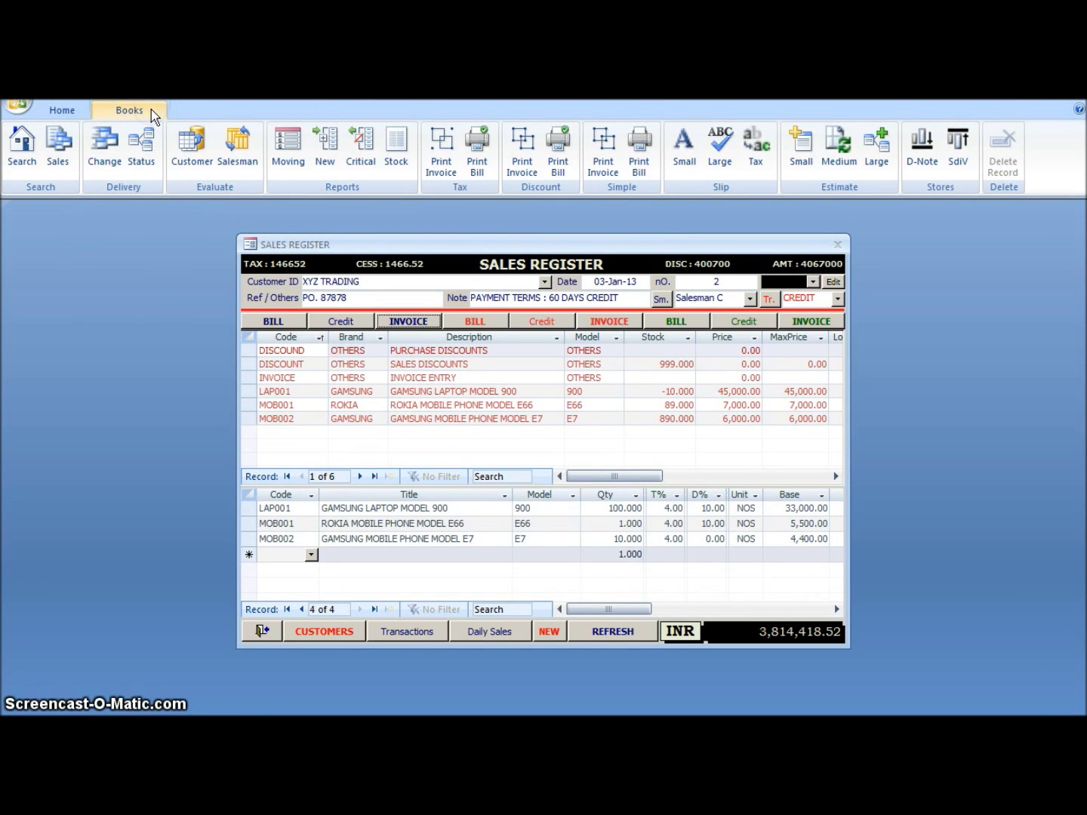
click(23, 163)
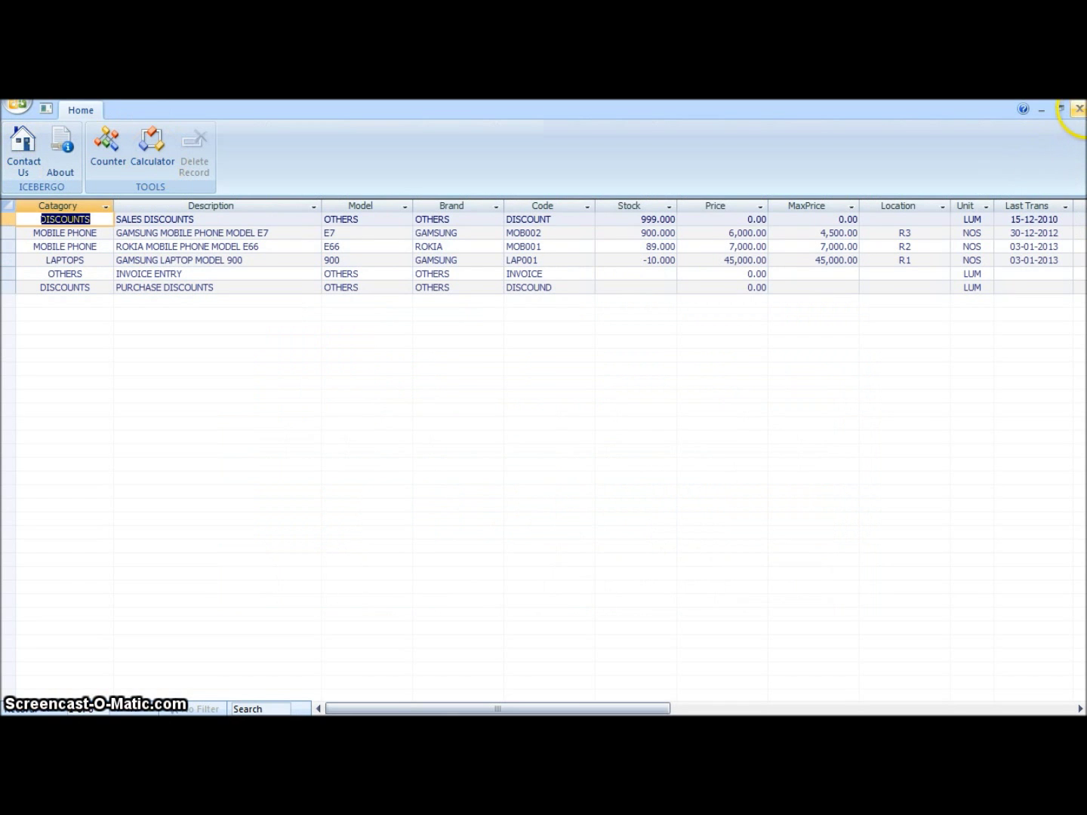
click(1079, 110)
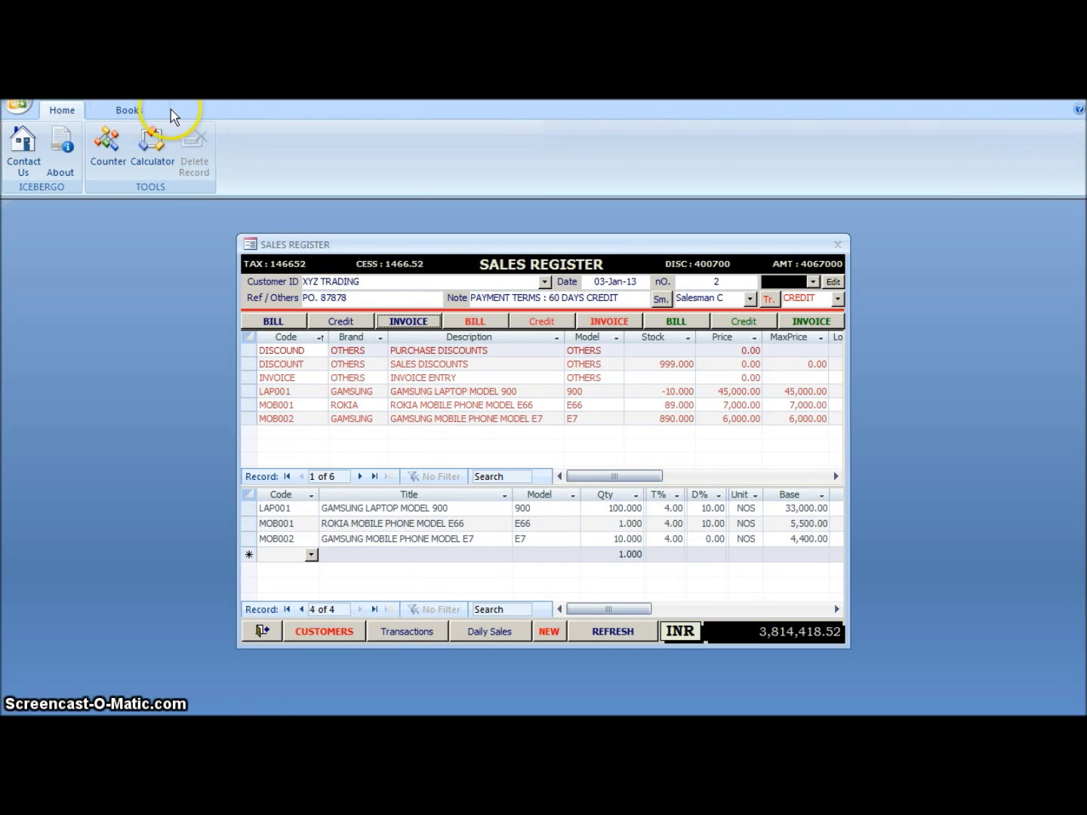
Step: Open the sales search list to check the recorded invoices and their amounts, and close it
click(113, 110)
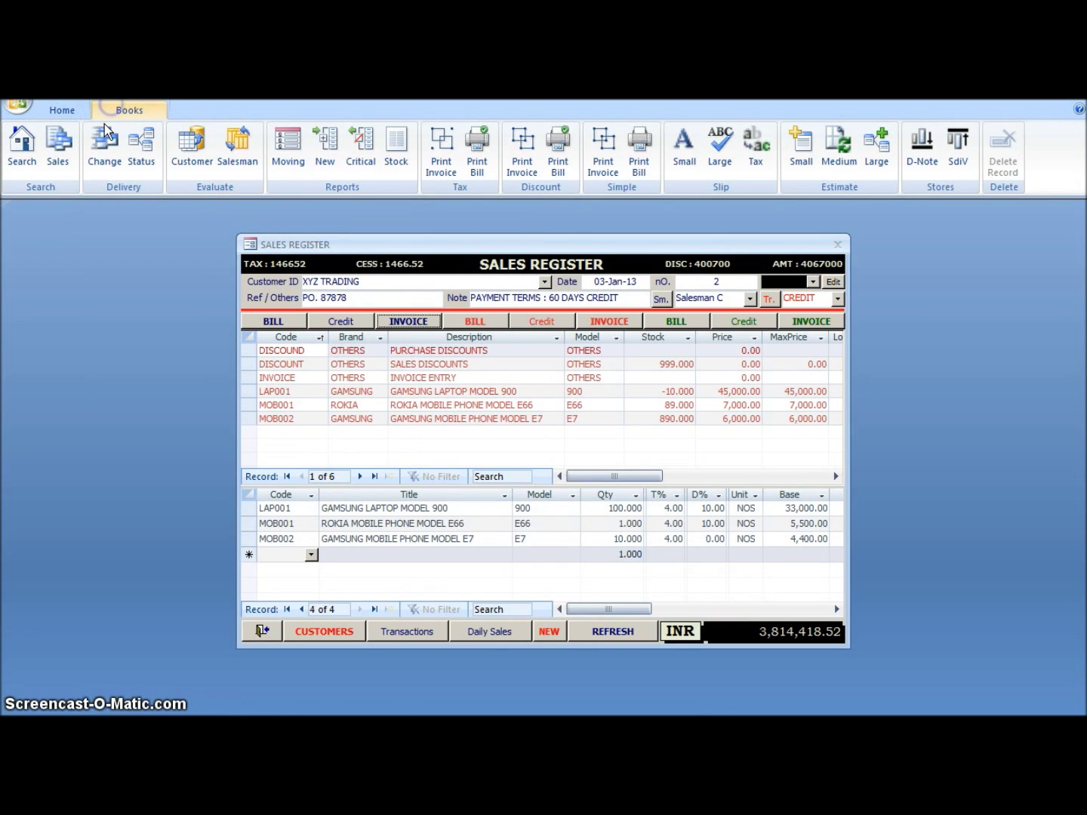
click(63, 144)
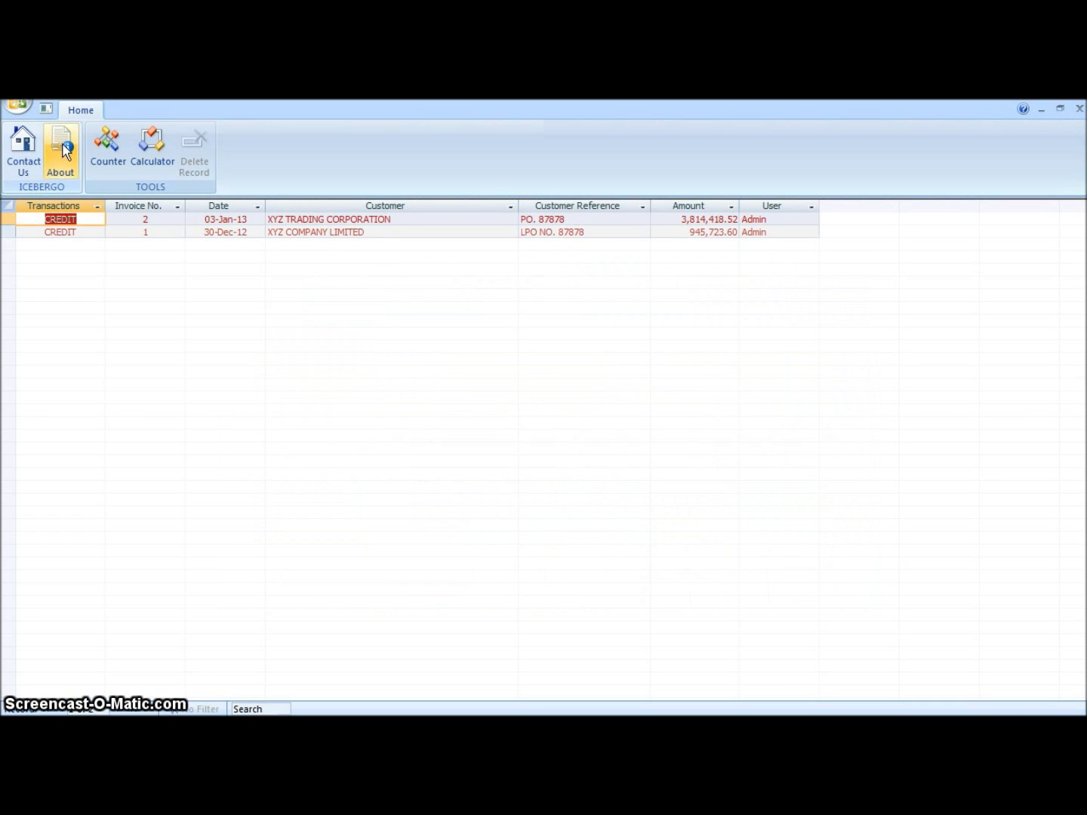
click(1078, 111)
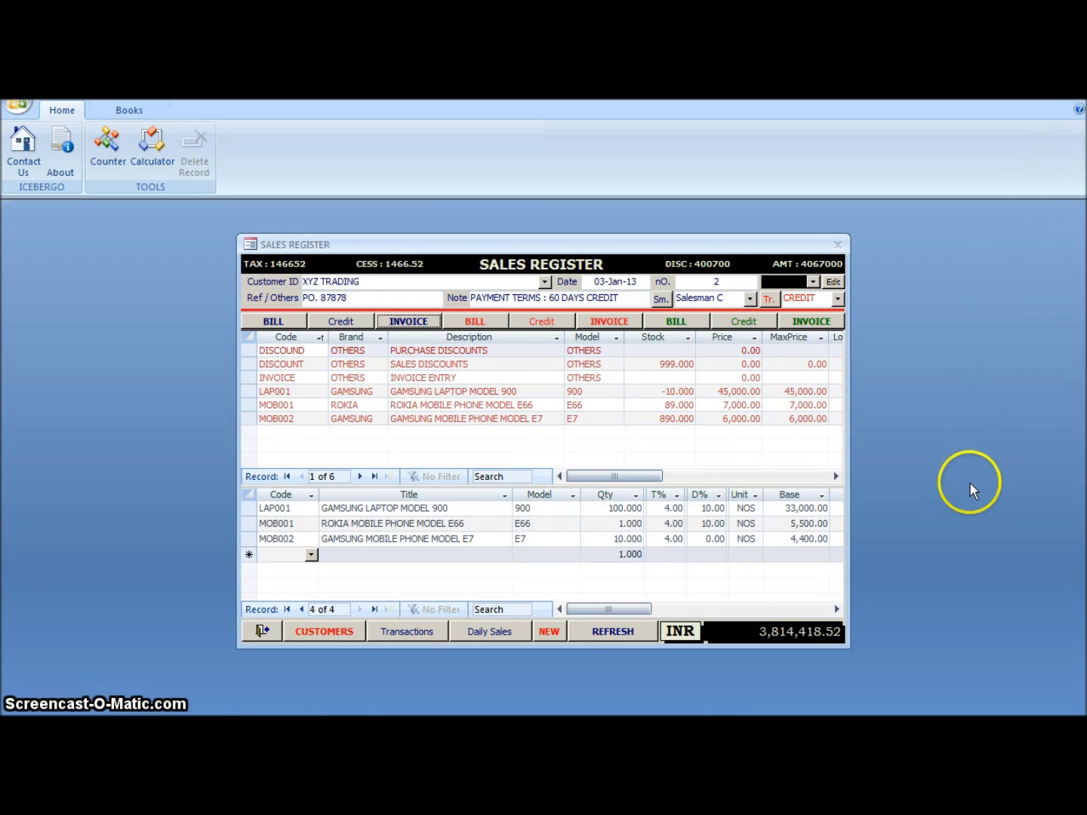
Step: Refresh the sales register, review the Daily Sales report enlarged, and close its preview
click(606, 632)
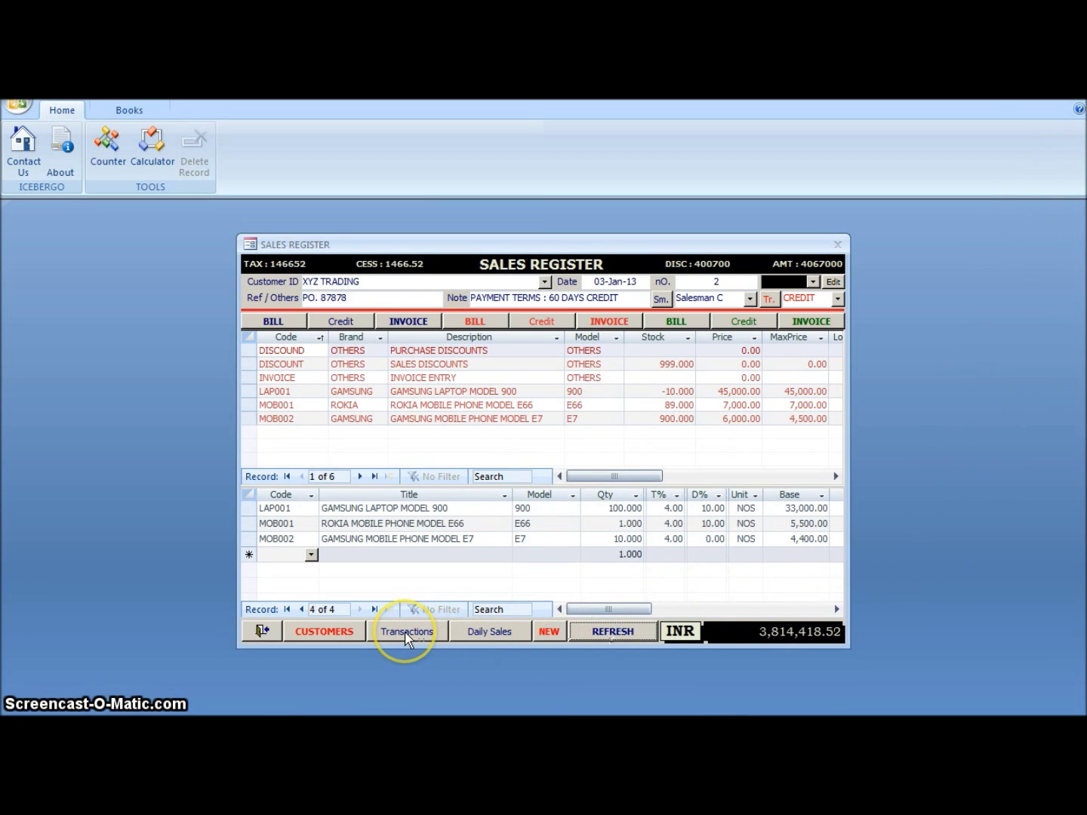
click(487, 632)
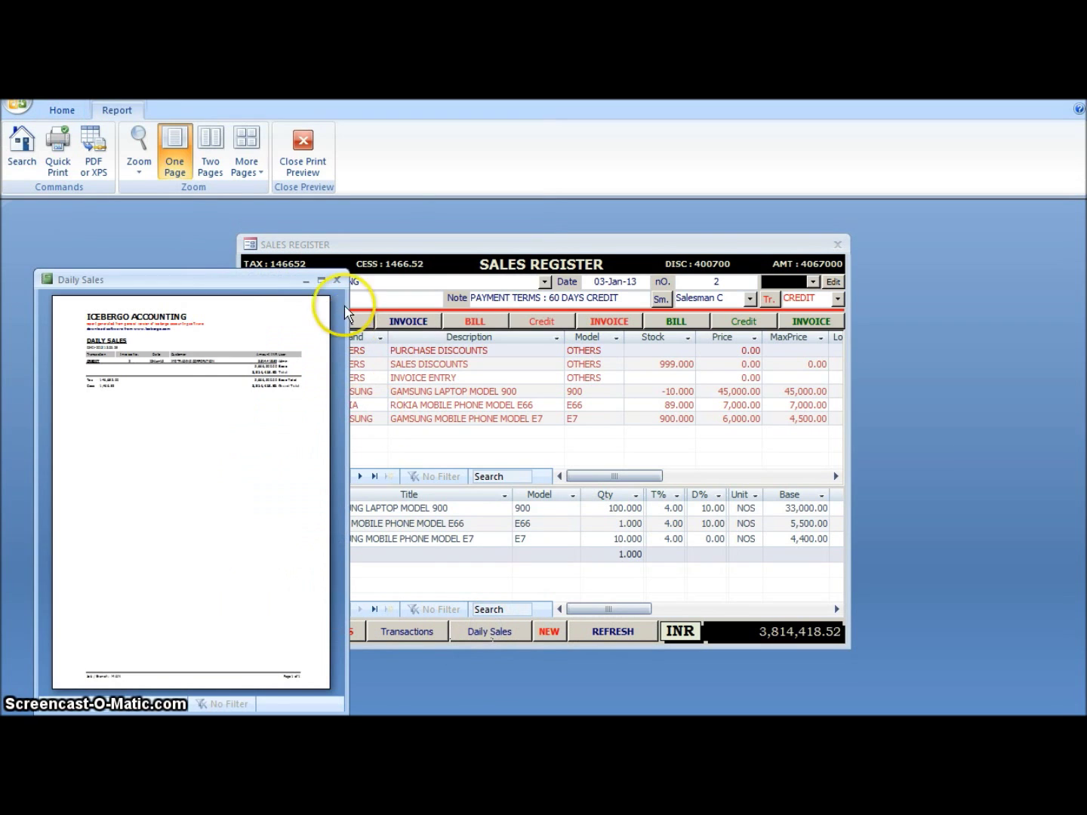
click(321, 281)
click(598, 264)
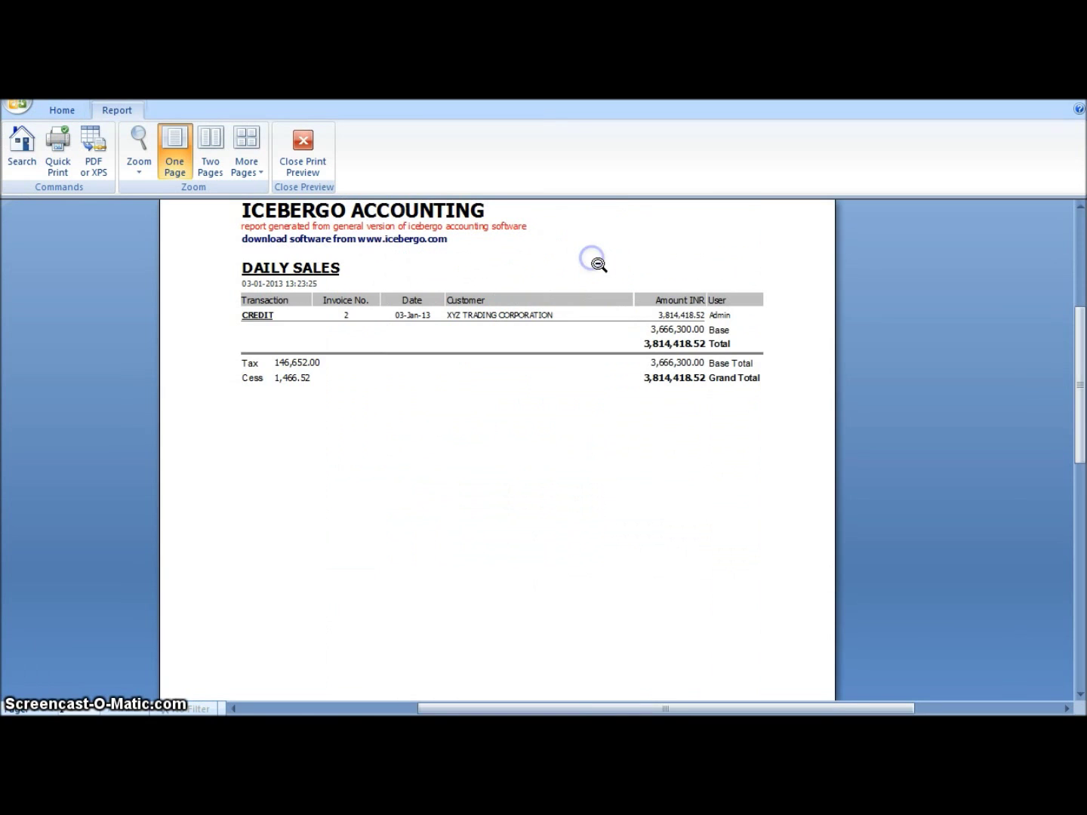
click(597, 383)
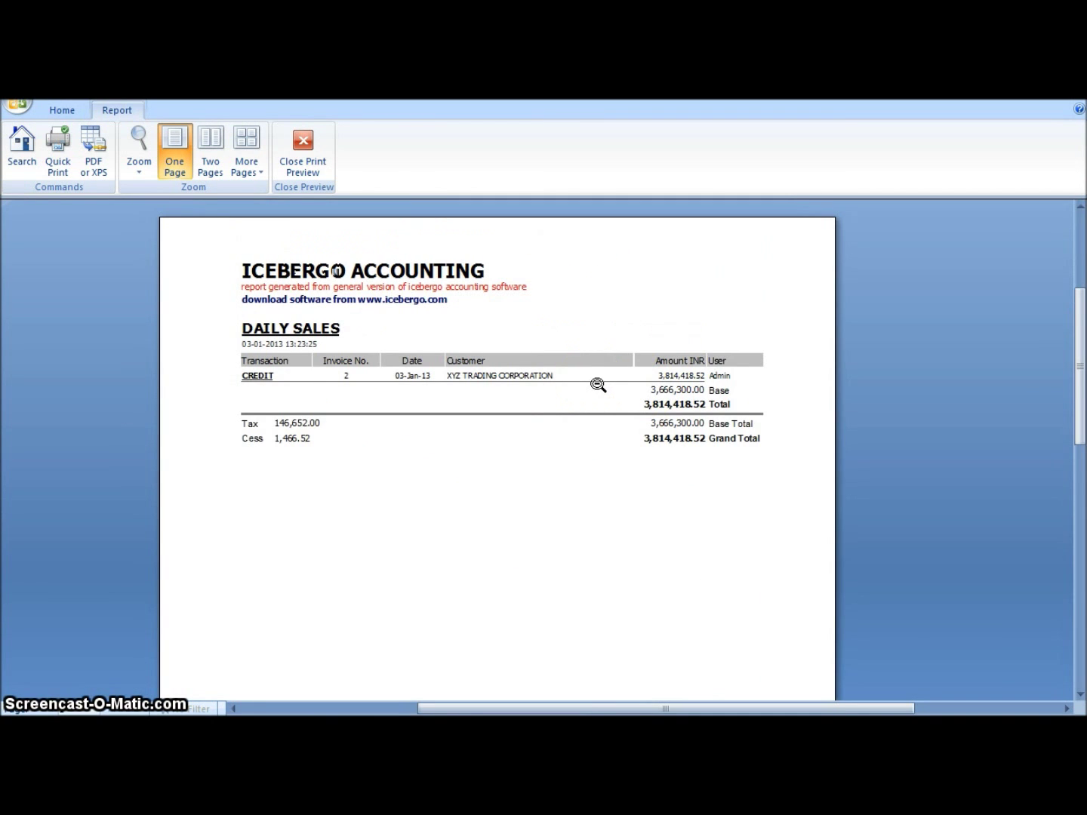
click(303, 141)
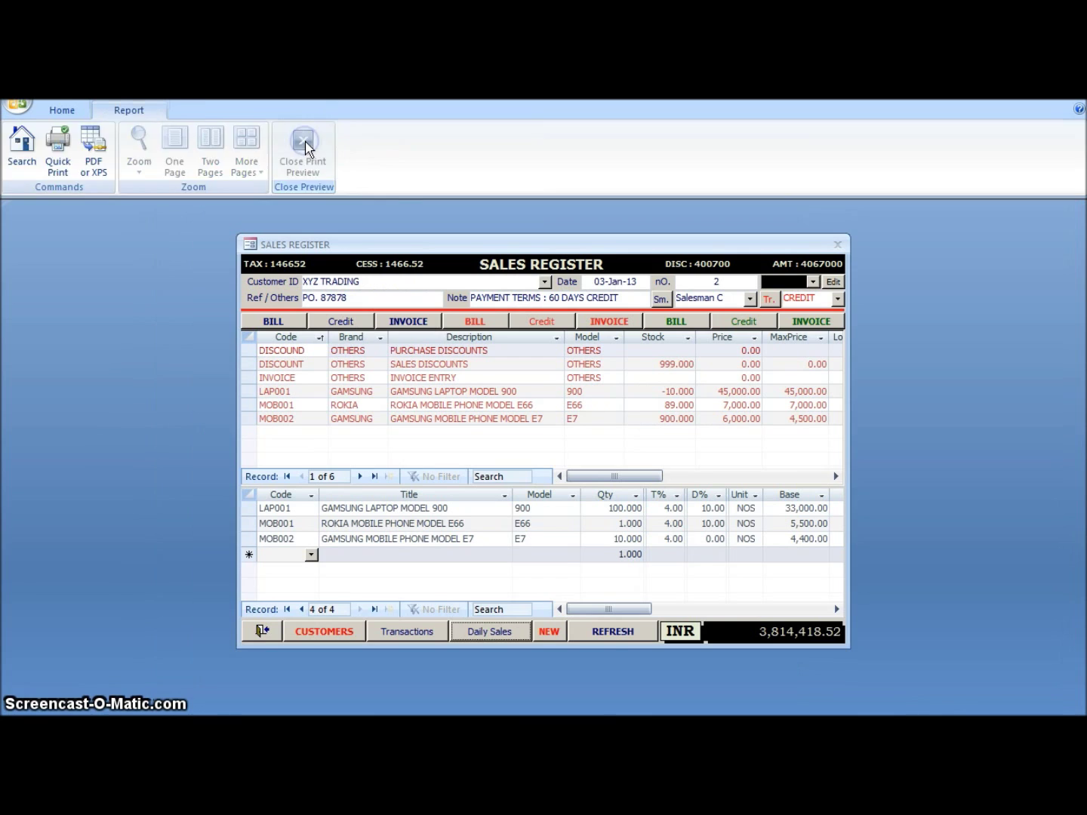
Step: Open the Transactions report, review the quantities sold per item at full size, and close the preview
click(391, 634)
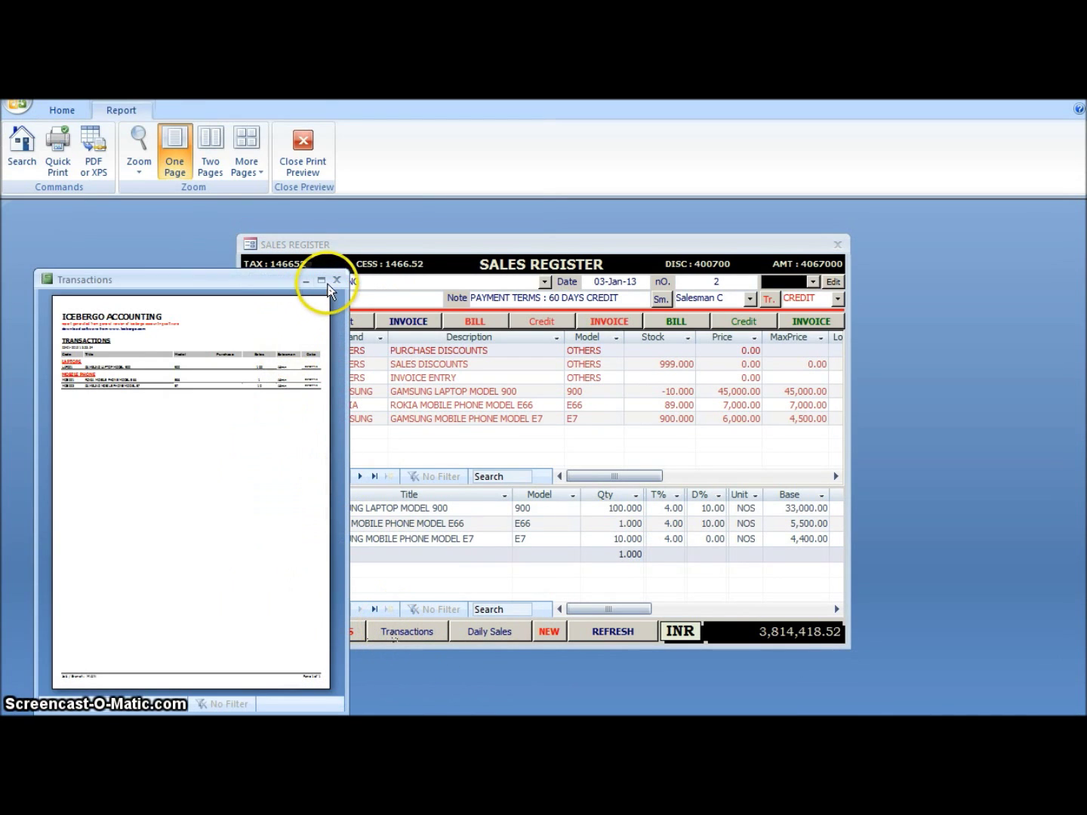
click(321, 280)
click(539, 269)
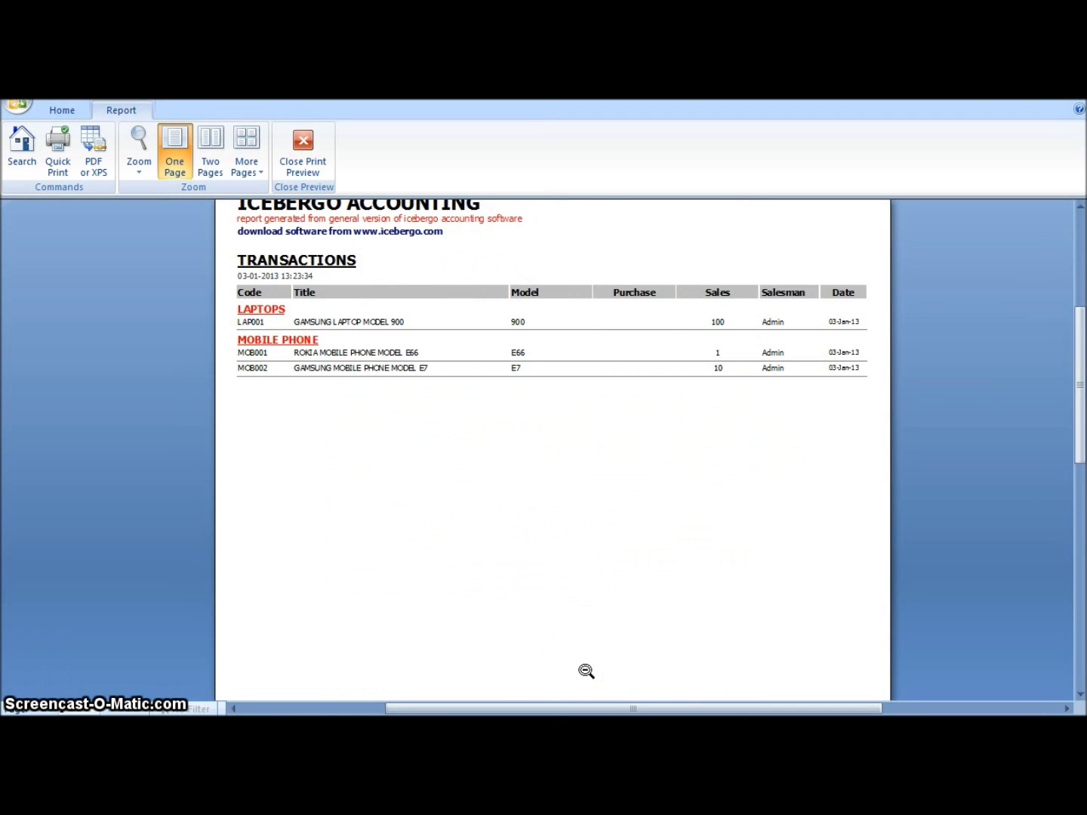
scroll(587, 670, up, 3)
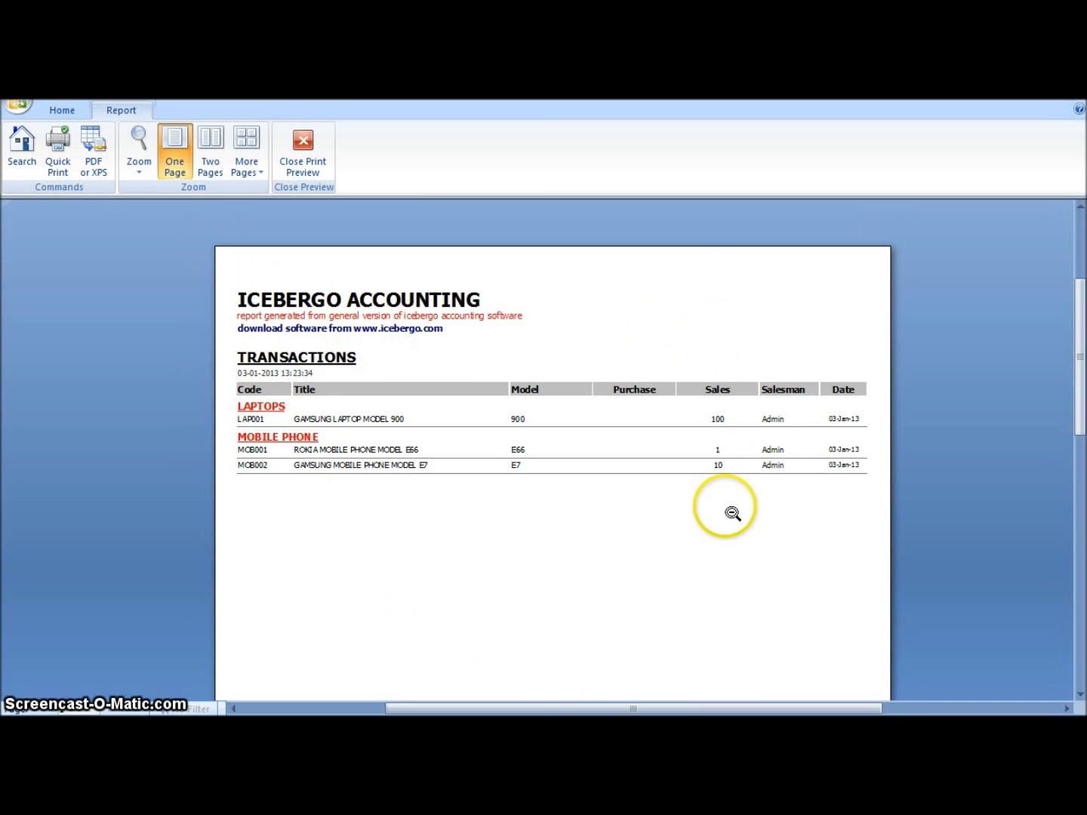
click(304, 143)
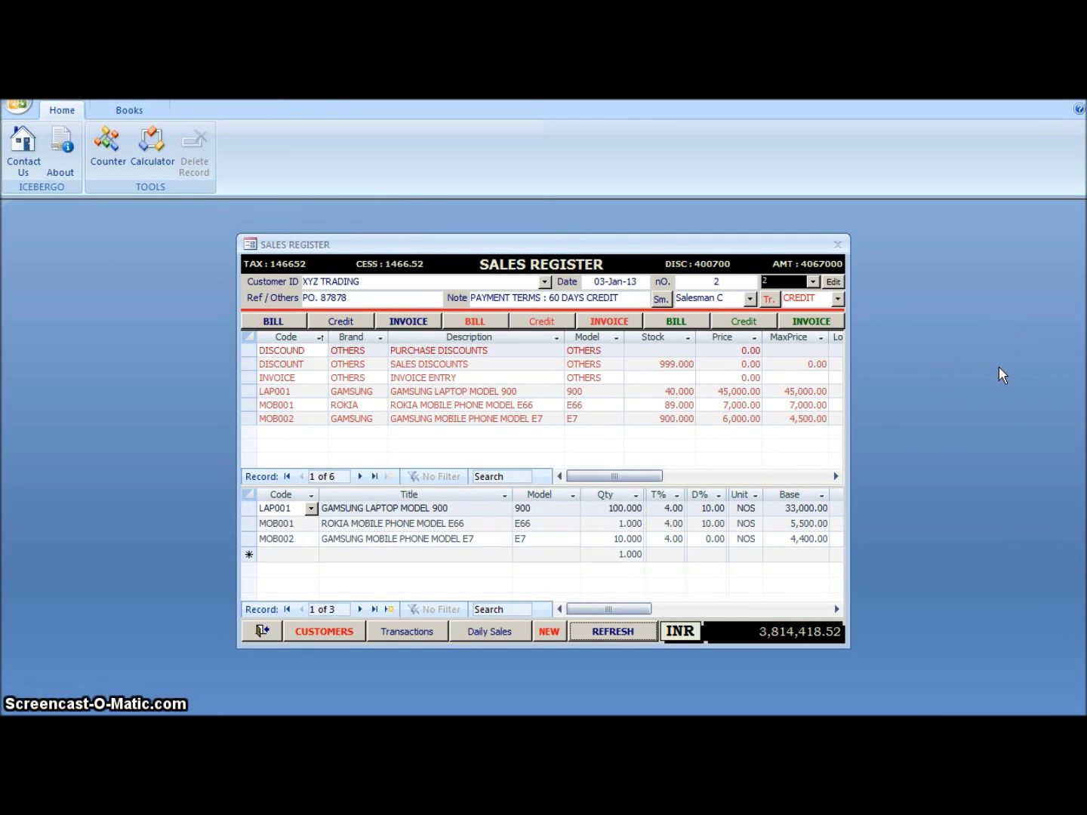
Step: Start a new sales entry for customer XYZ TRADING and accept the date 03-Jan-13
click(550, 633)
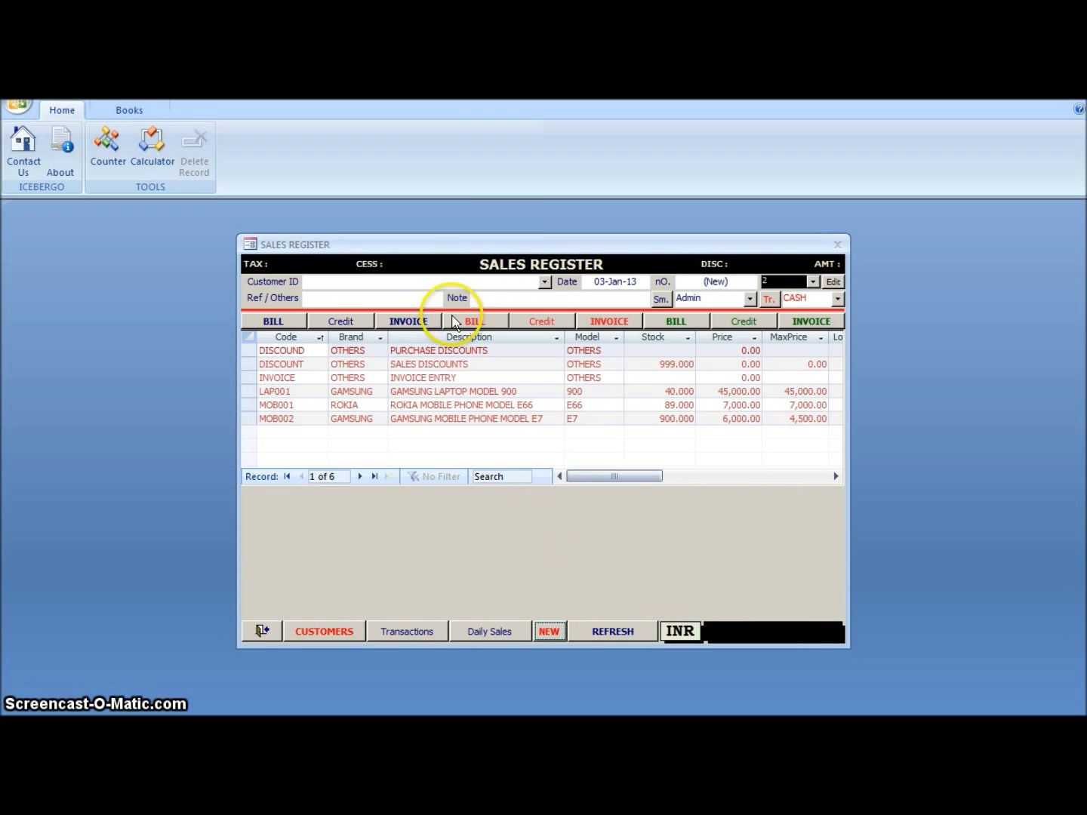
click(432, 283)
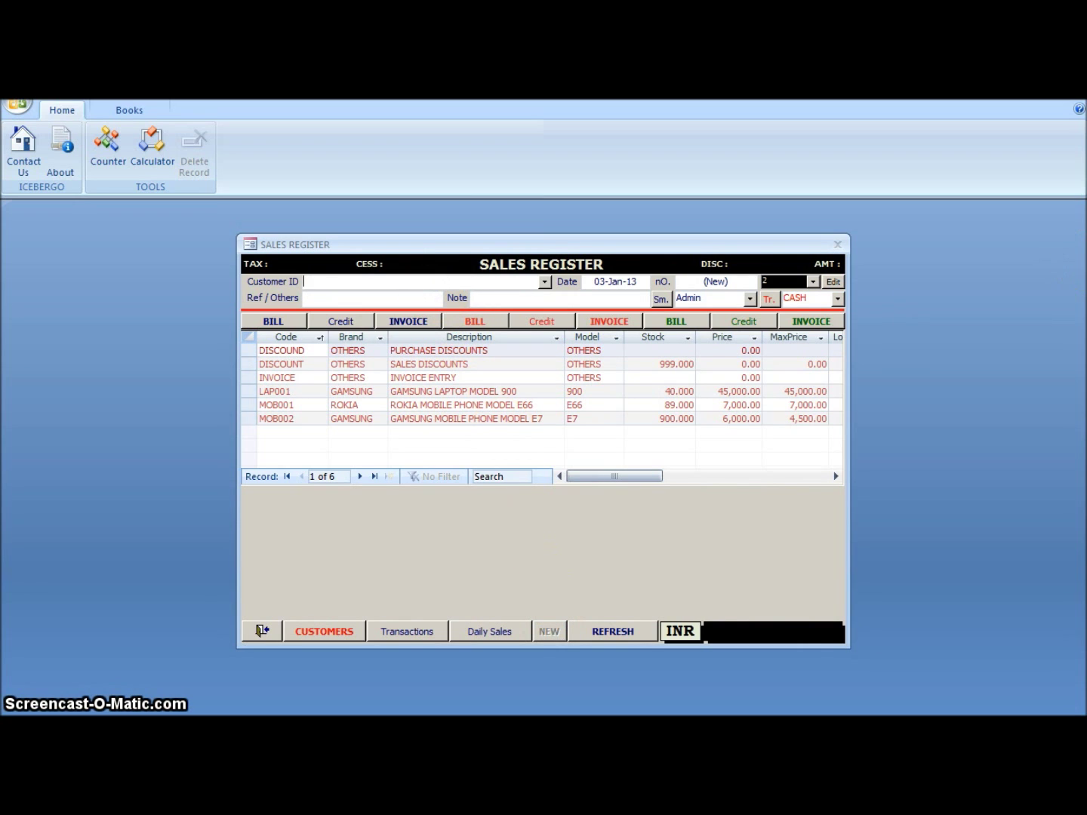
key(alt+Down)
key(Down)
key(Down)
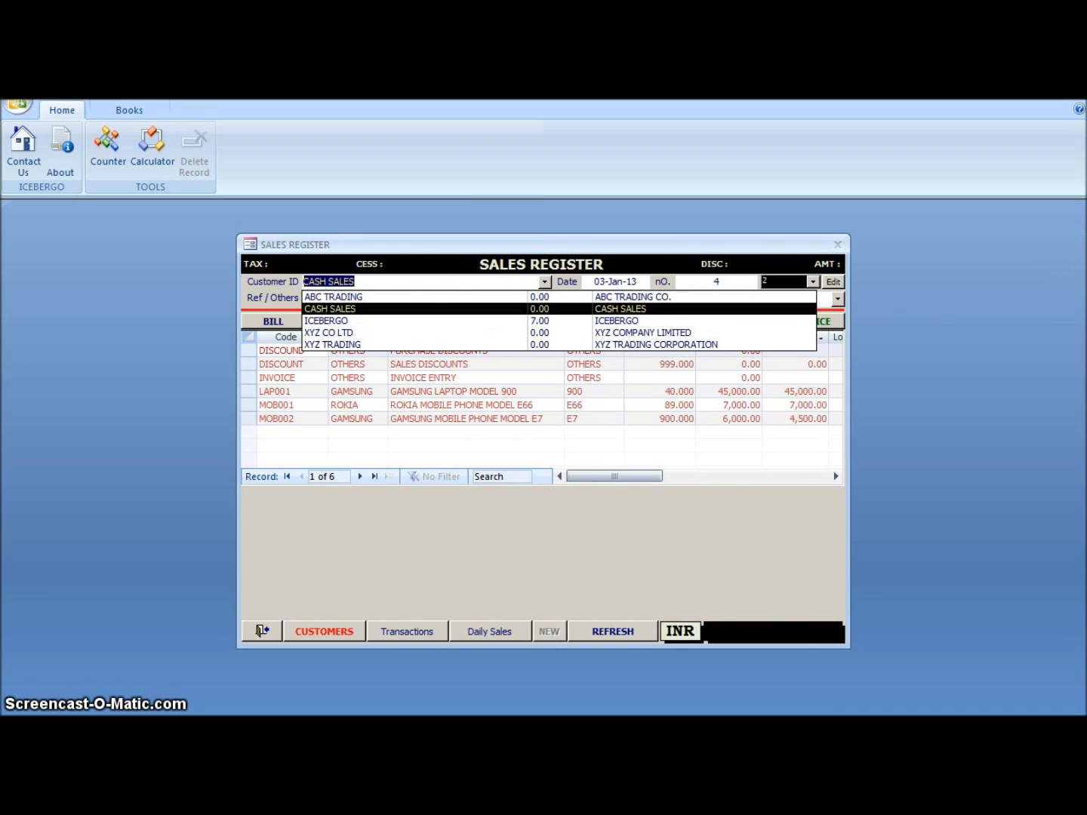
key(Down)
key(Down)
key(Down)
key(Return)
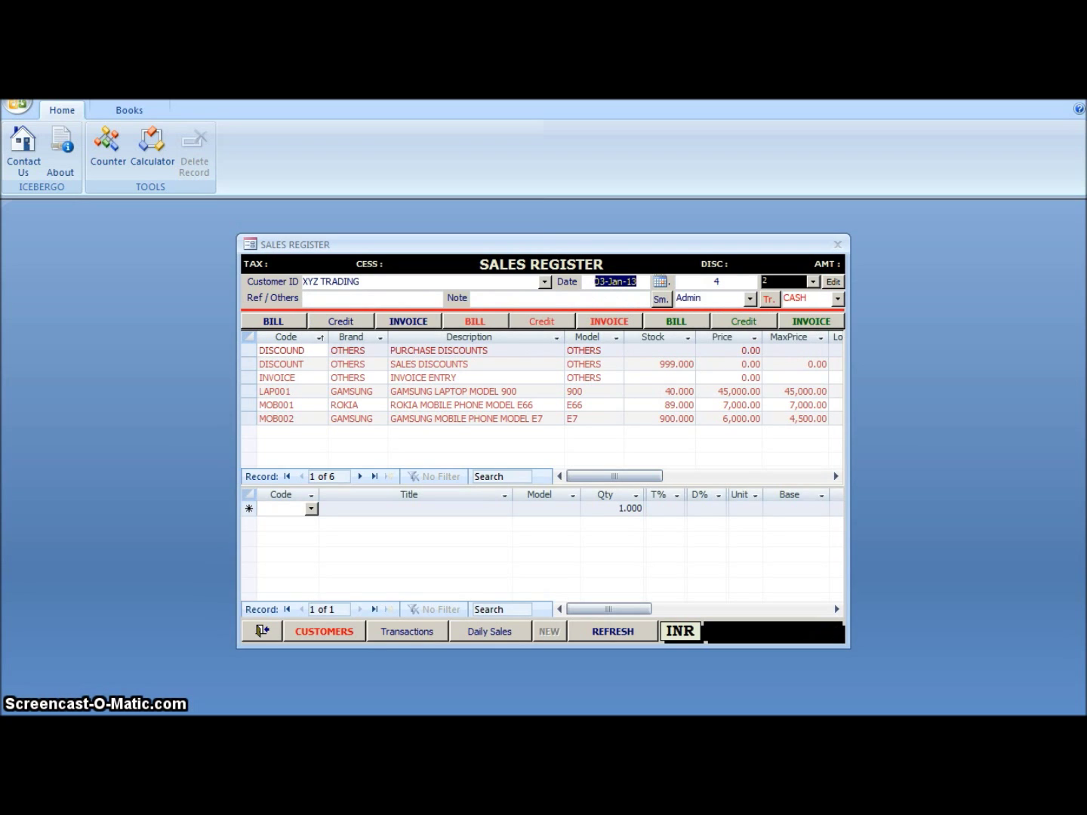
key(Return)
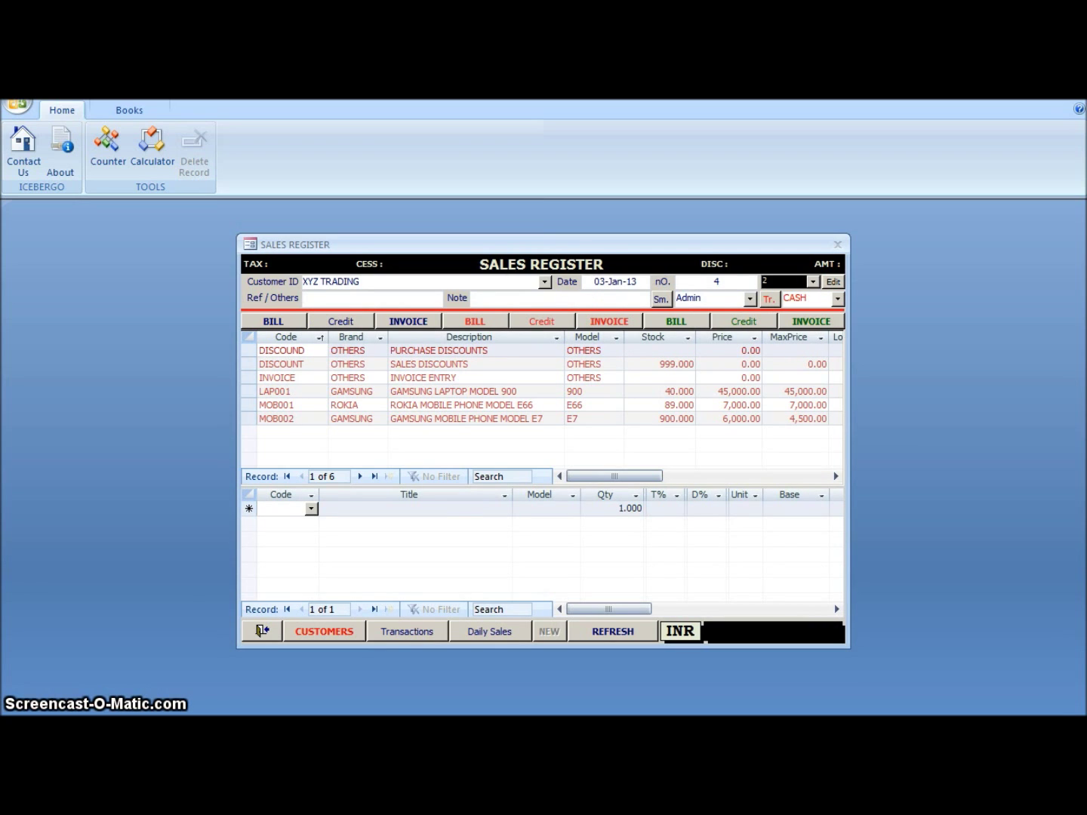
Step: Enter the purchase order reference for the sale and choose Salesman C as its salesman
text(PO. 87878)
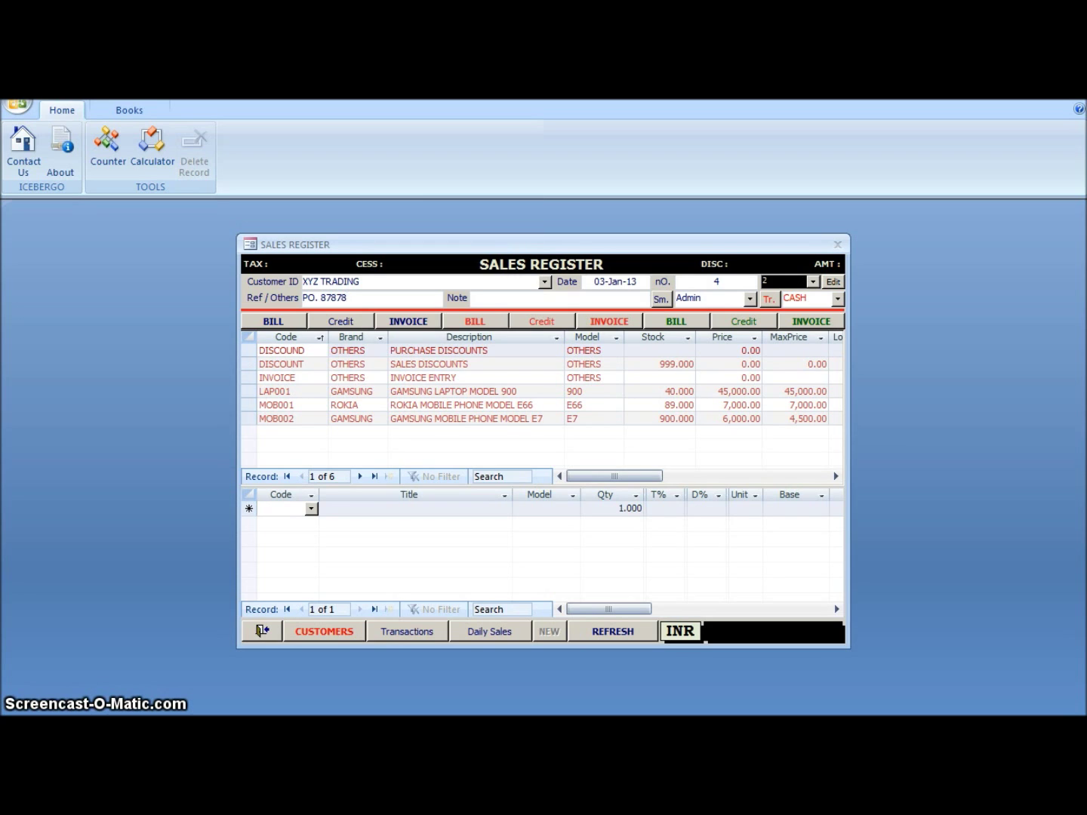
key(Return)
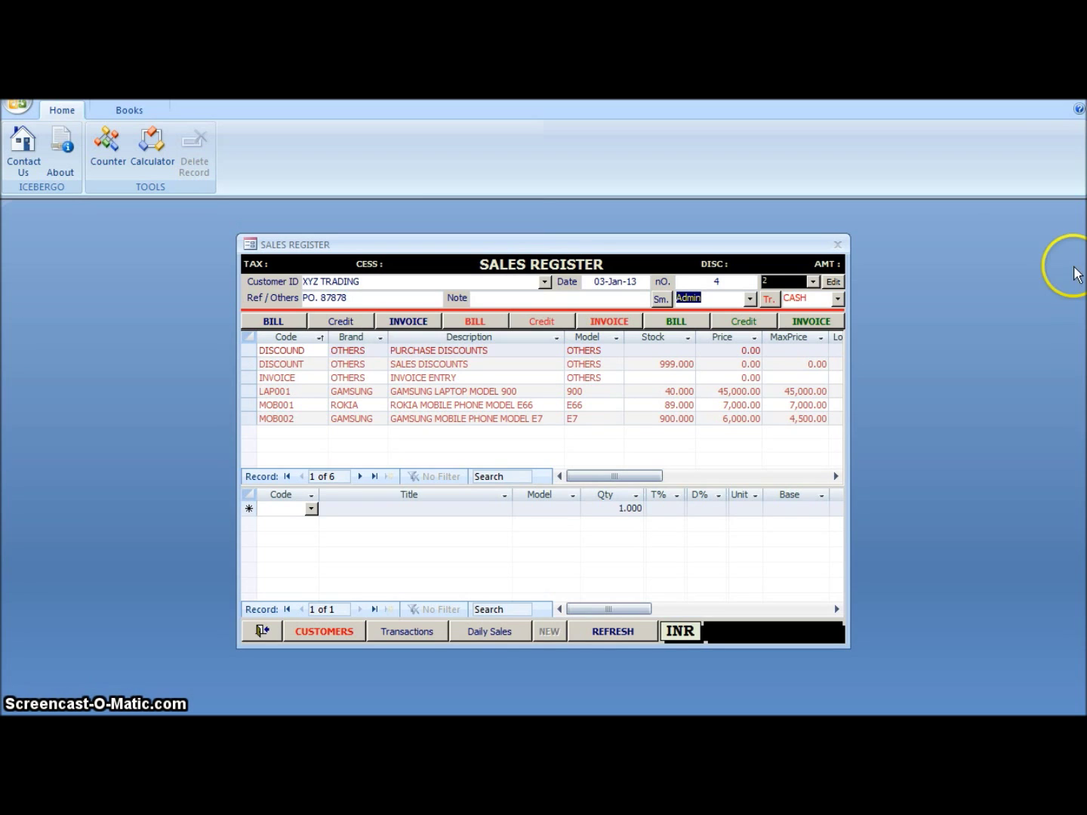
click(750, 299)
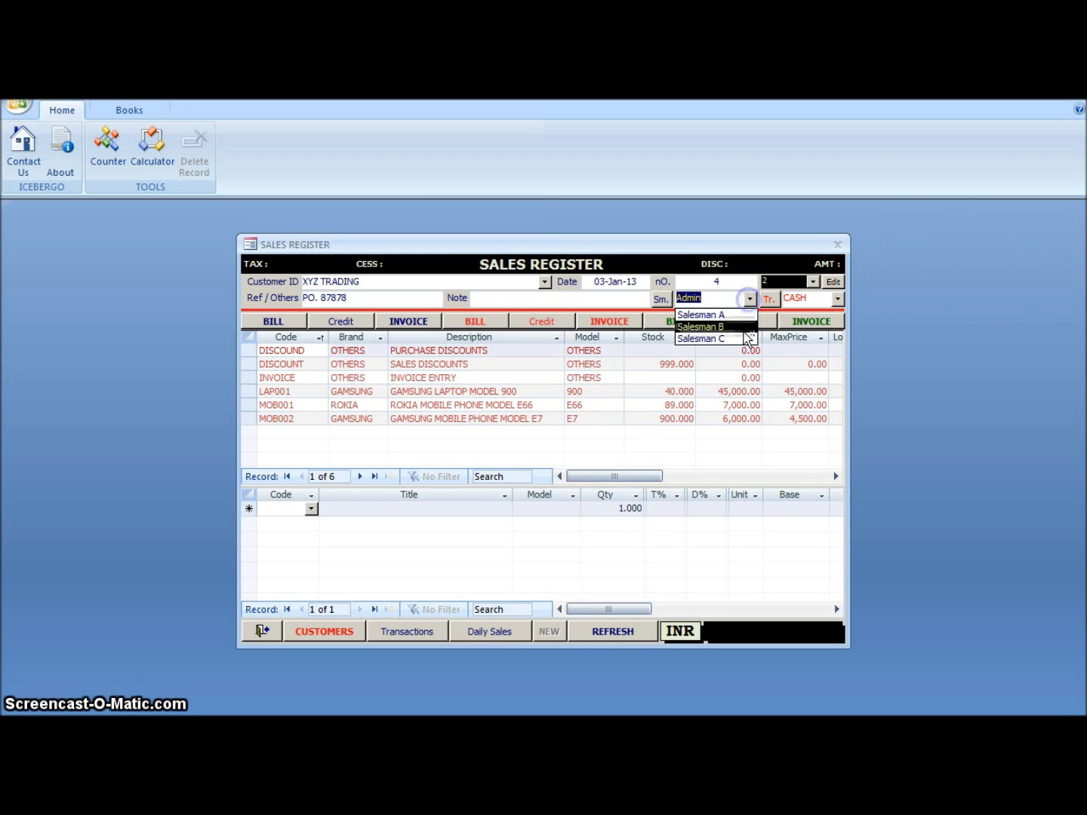
click(710, 339)
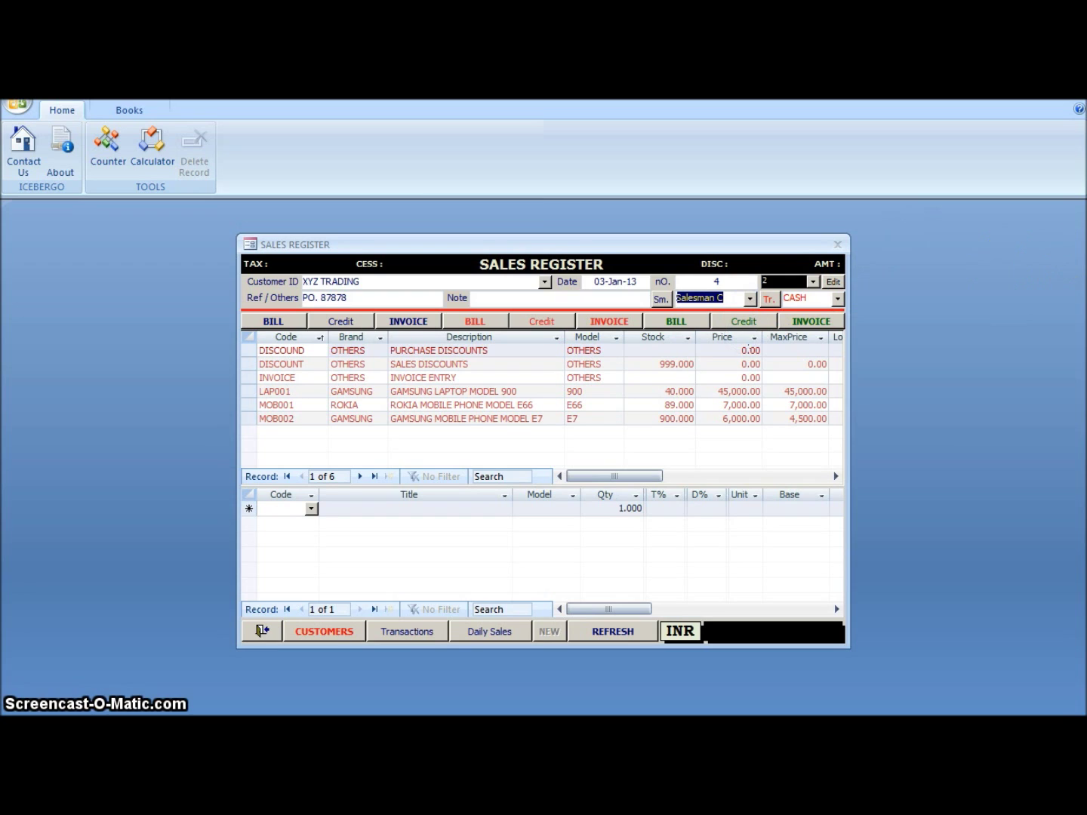
key(Return)
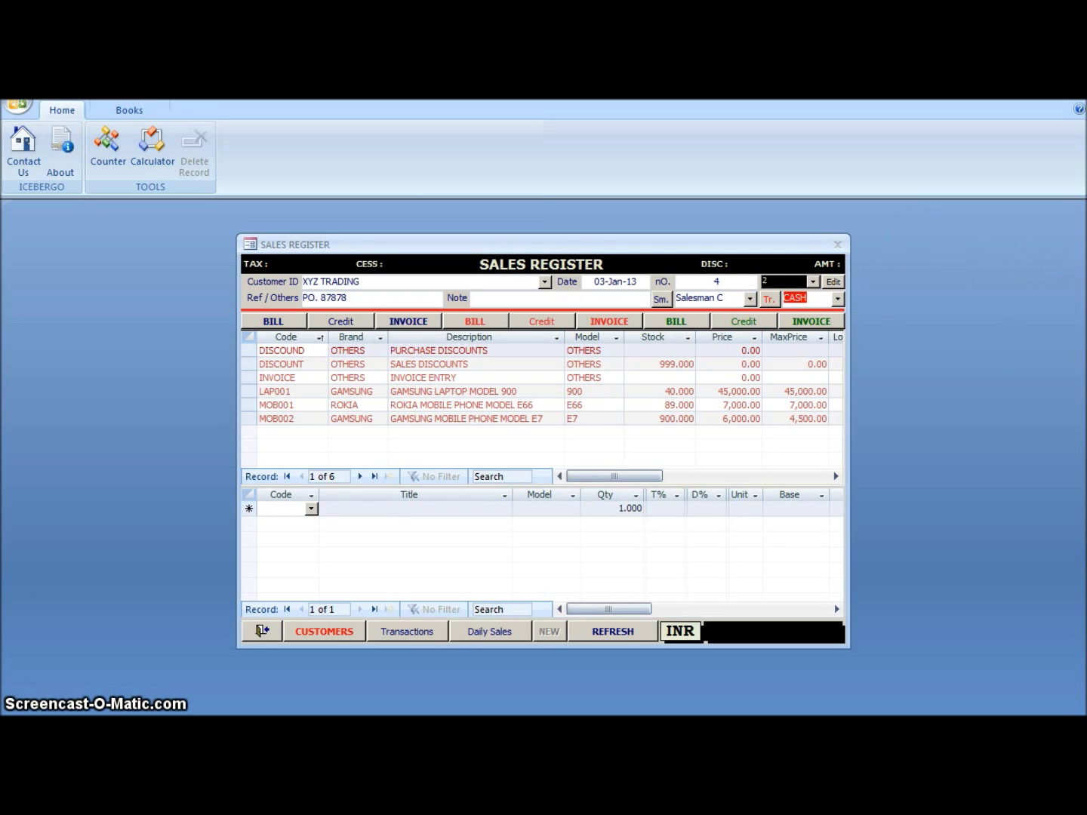
Step: Set the sale's transaction type to CREDIT
key(F4)
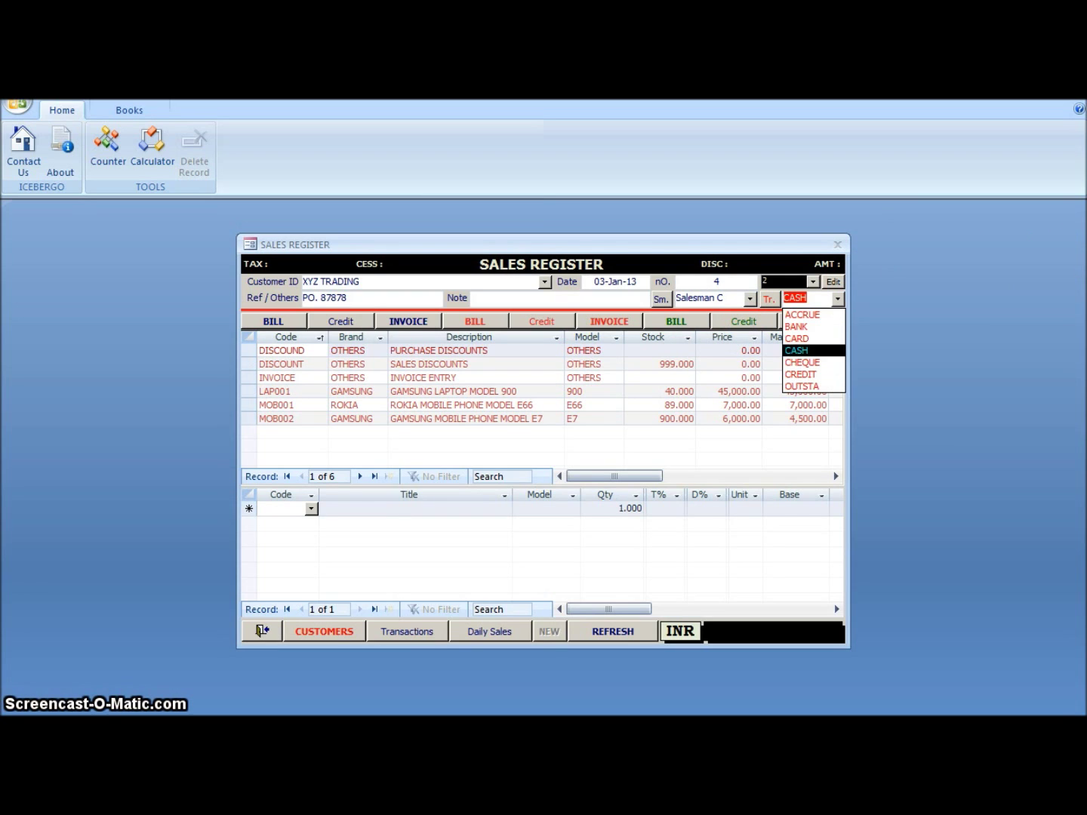
key(Down)
key(Down)
key(Return)
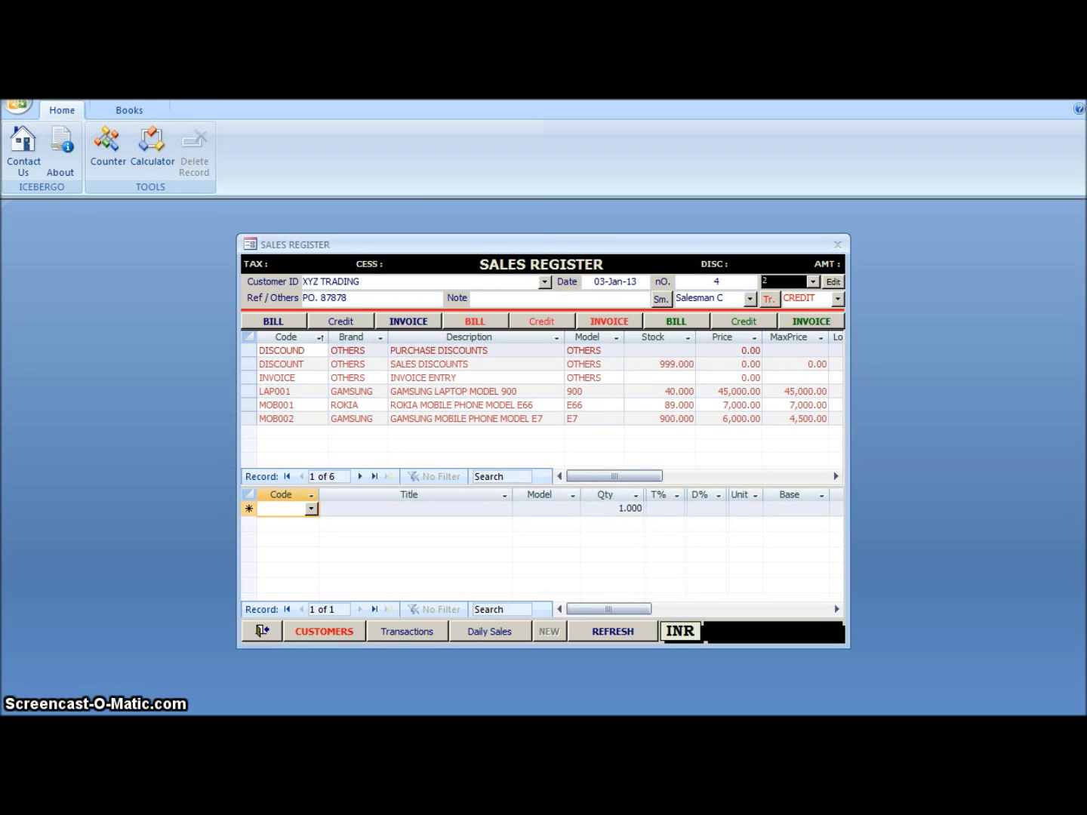
Step: Add item LAP001, GAMSUNG LAPTOP MODEL 900, as the first line with a quantity of 50
key(F4)
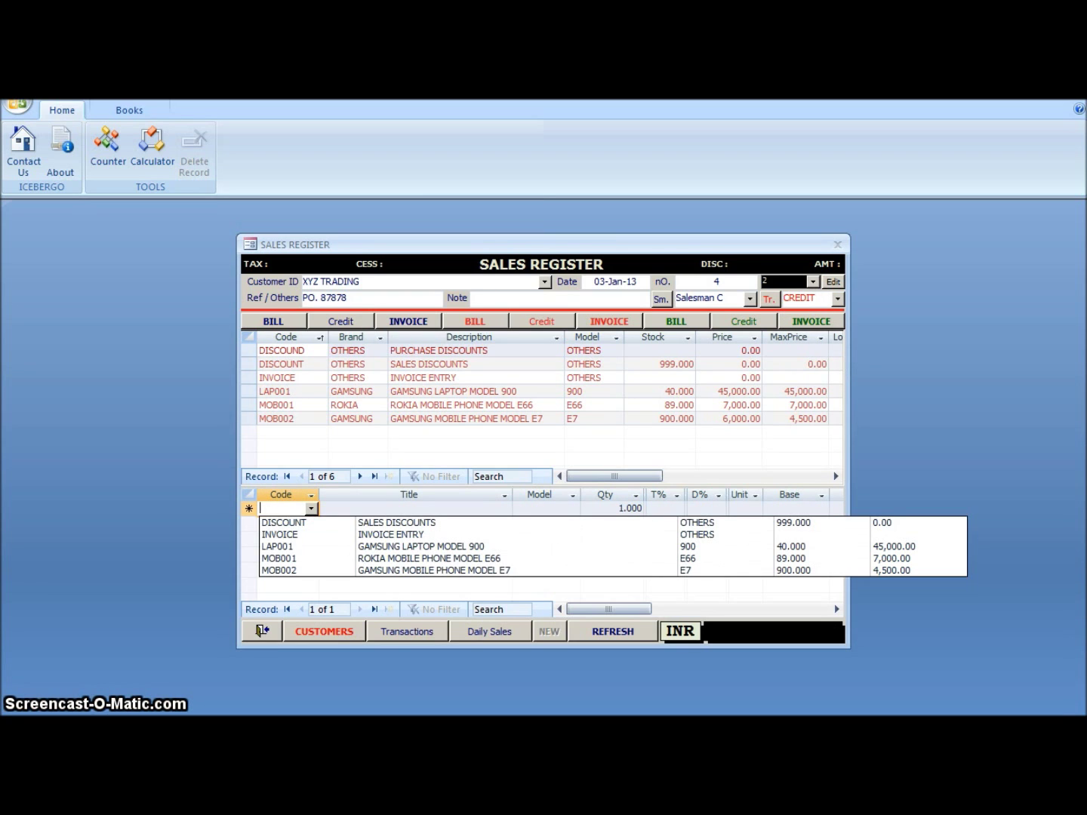
key(Down)
key(Down)
key(Down)
key(Return)
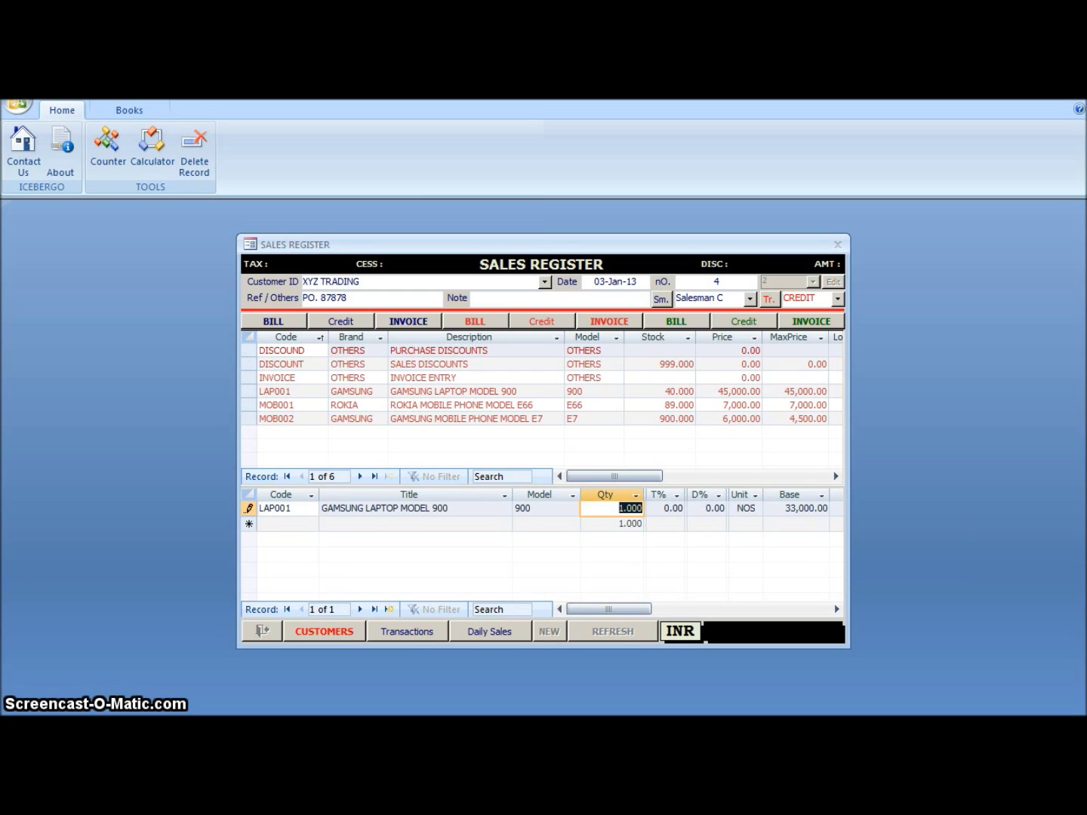
text(5)
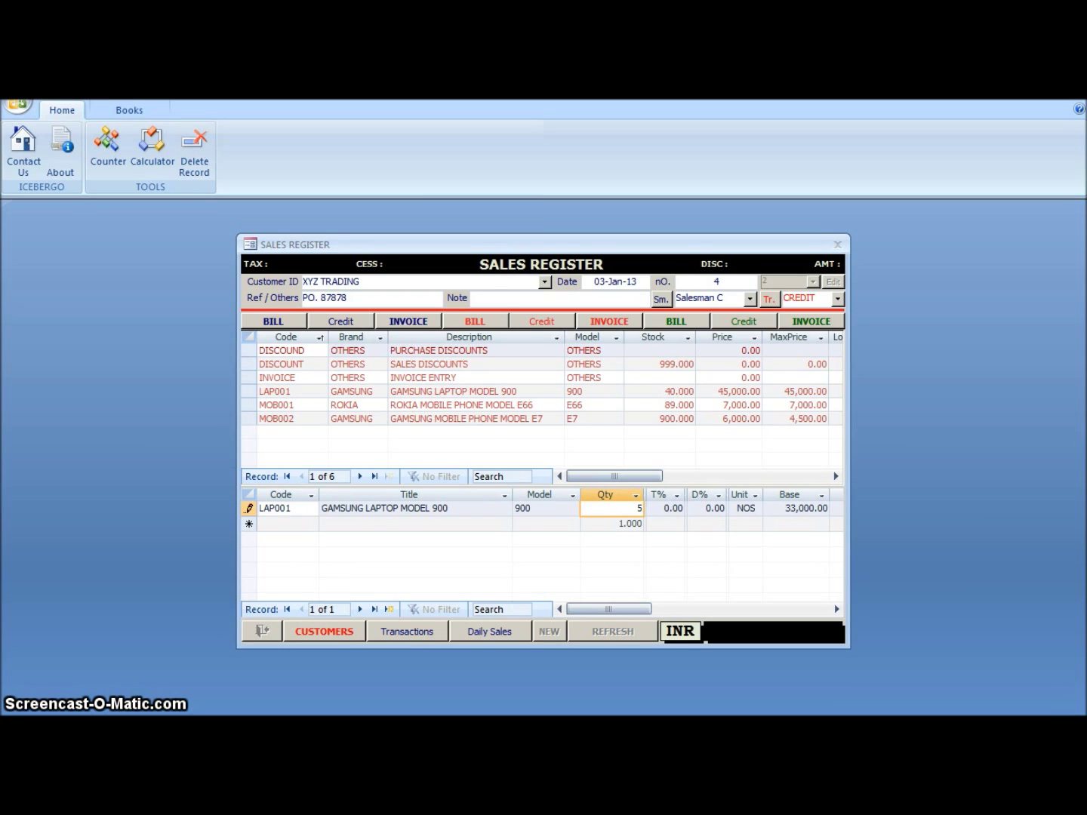
text(0)
key(Tab)
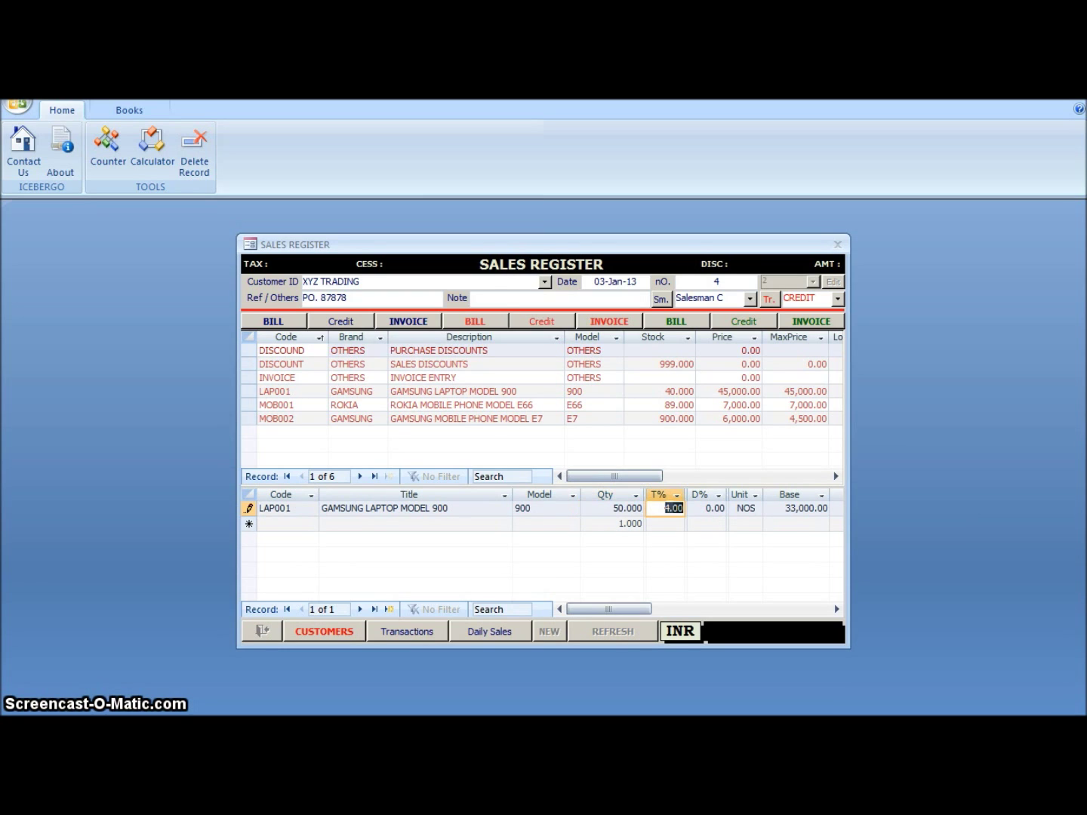
Step: Give the laptop line a 10% discount and set its unit price to 40,000
key(Tab)
text(10)
key(Tab)
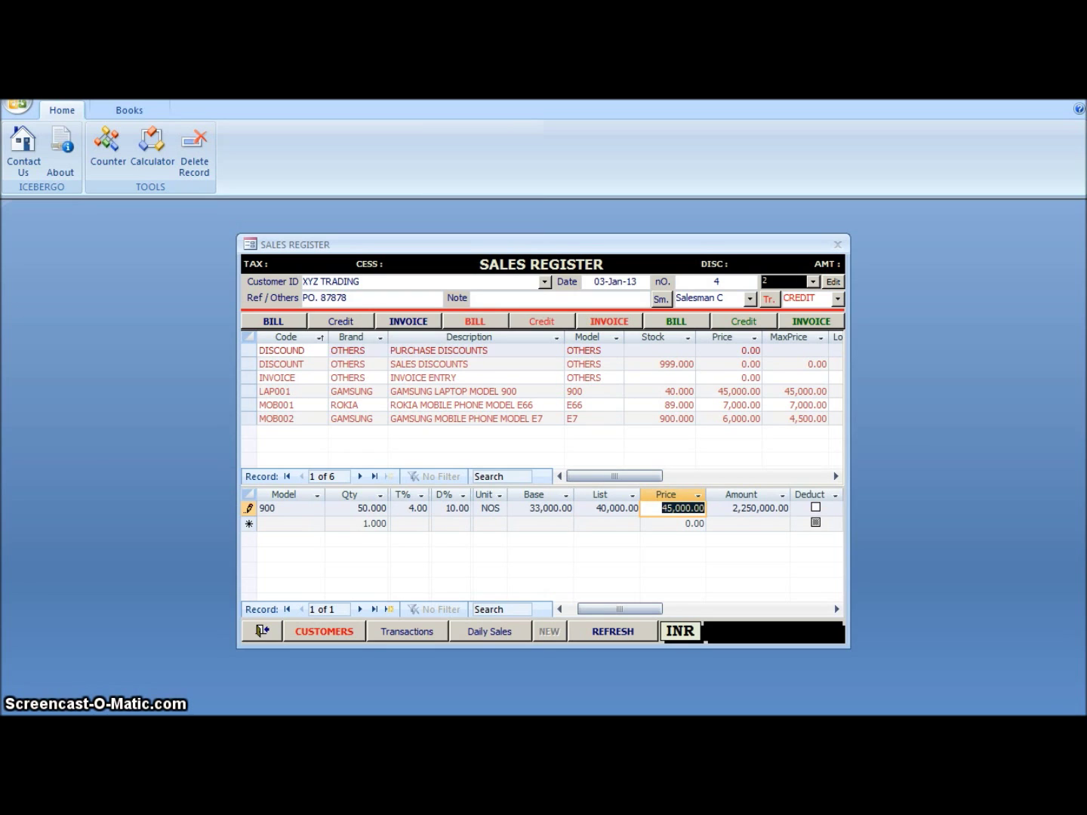
text(4)
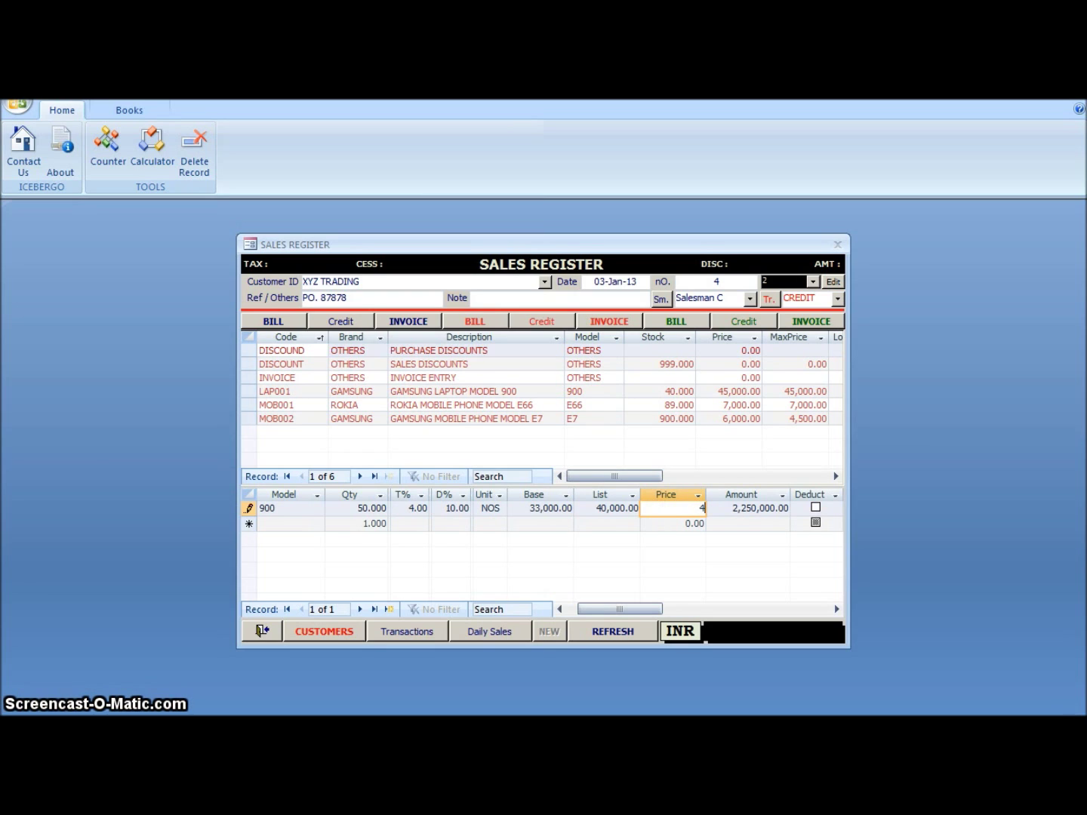
text(0000)
key(Tab)
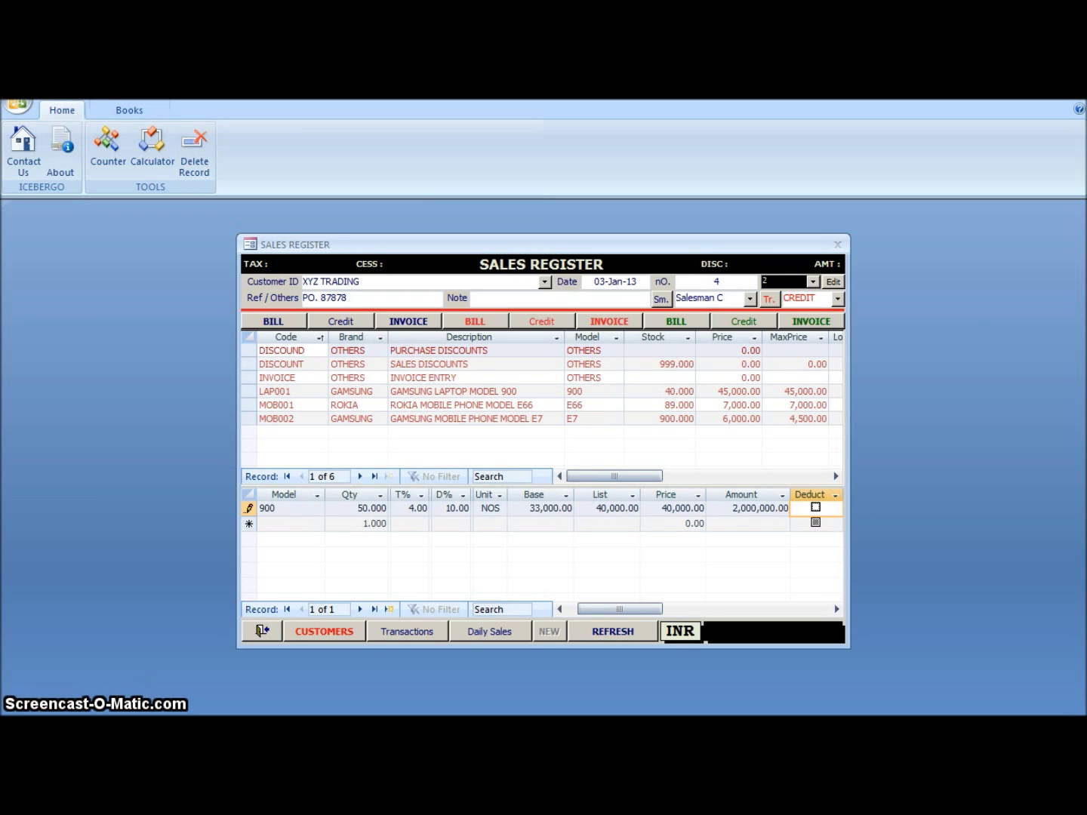
Step: Mark the laptop line as Deduct to record it as a return, and refresh the sales register
click(817, 508)
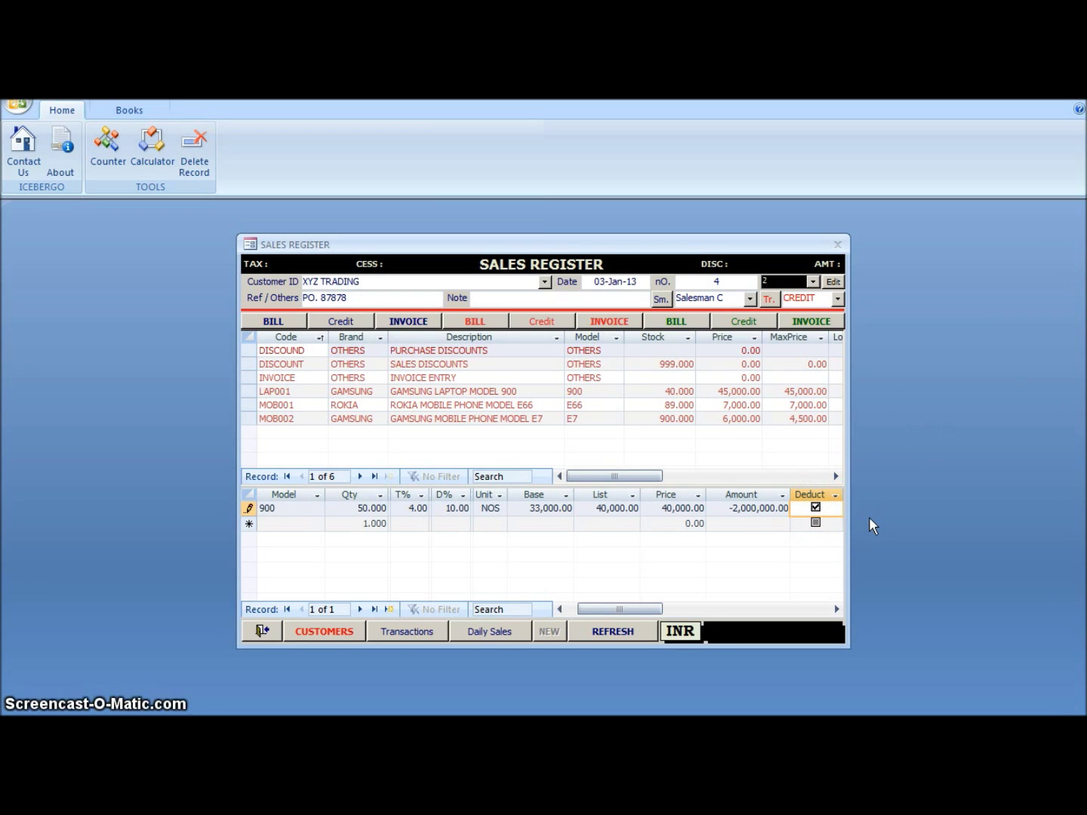
key(Tab)
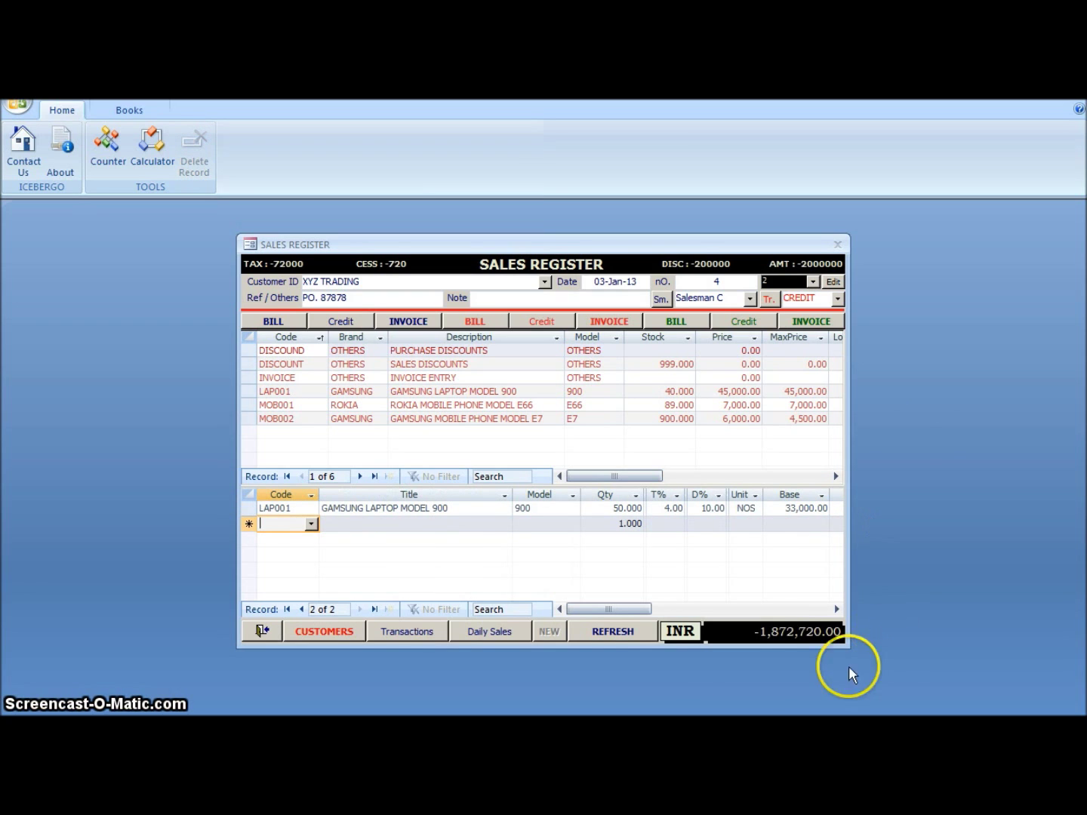
click(610, 634)
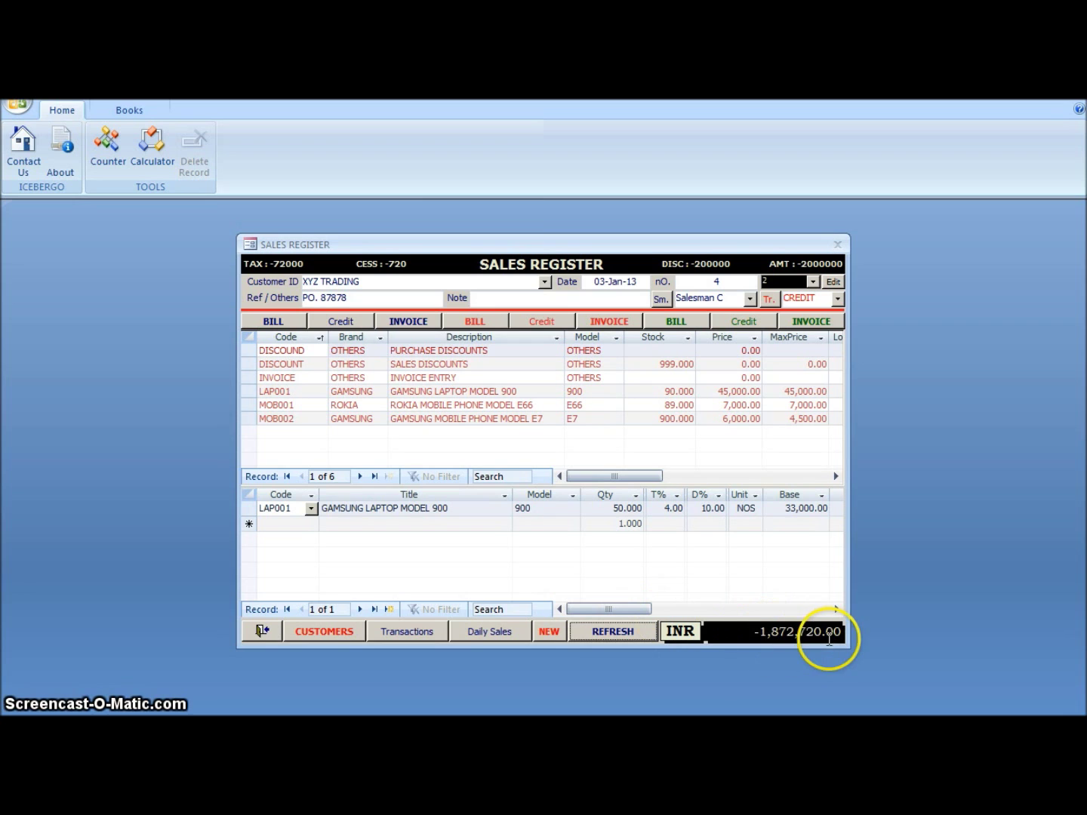
Step: Preview the simple invoice of the return entry at full size and close the preview
click(806, 321)
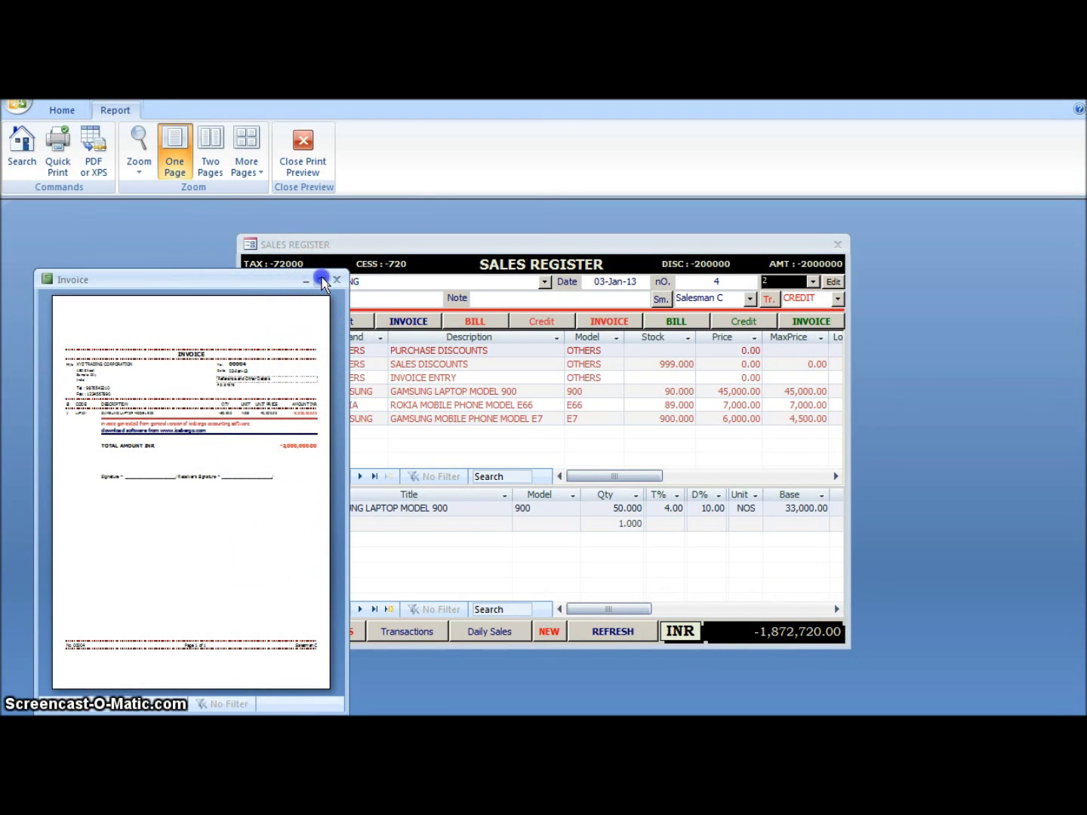
click(316, 286)
click(393, 297)
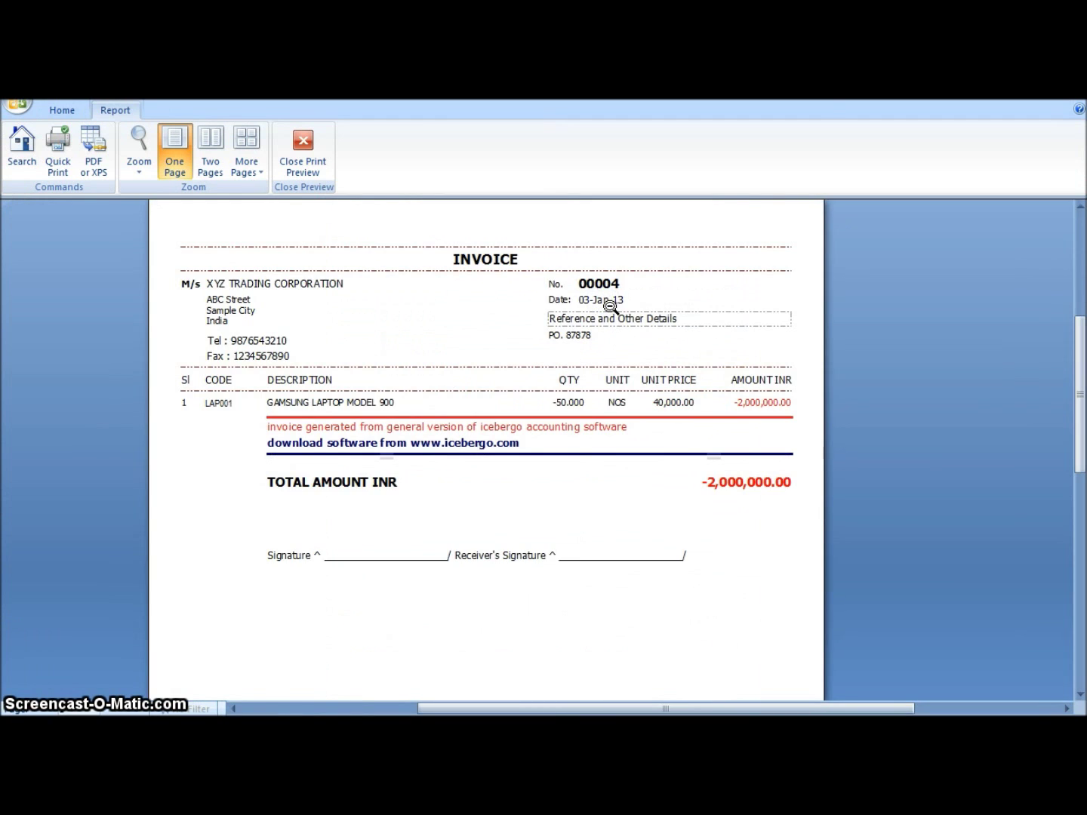
click(610, 305)
click(302, 147)
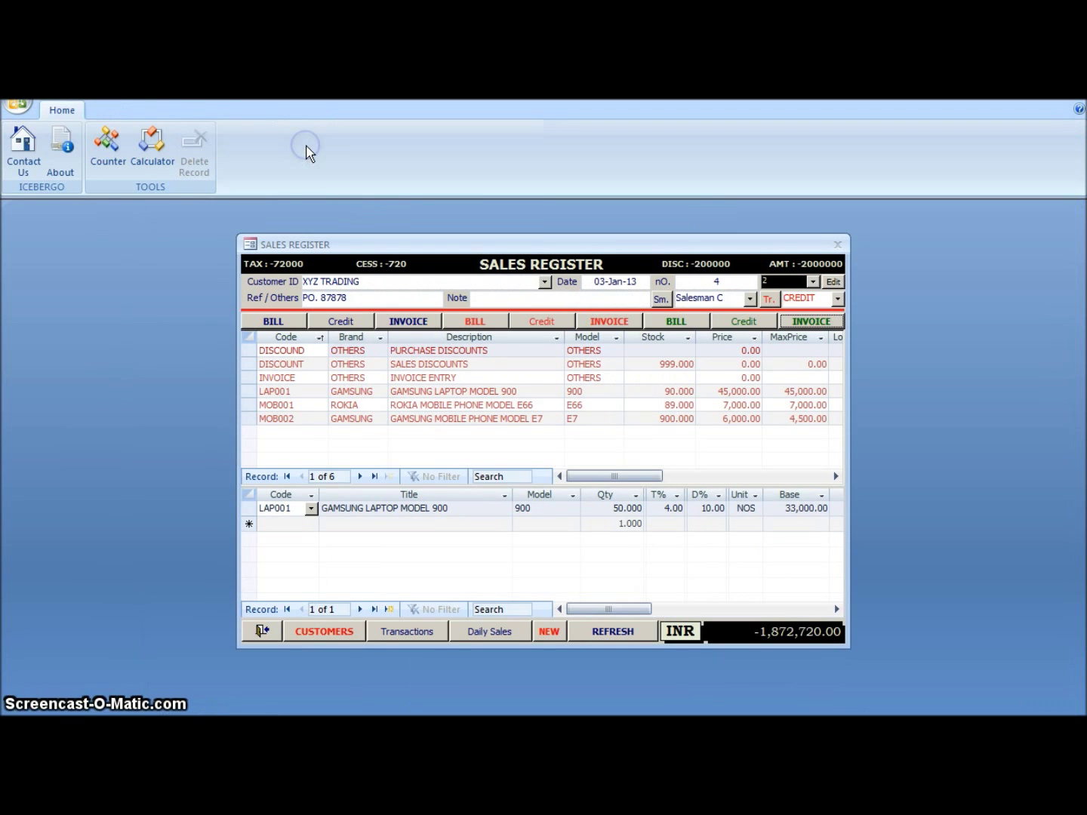
Step: Preview the simple credit note for the laptop return enlarged, and close it
click(742, 323)
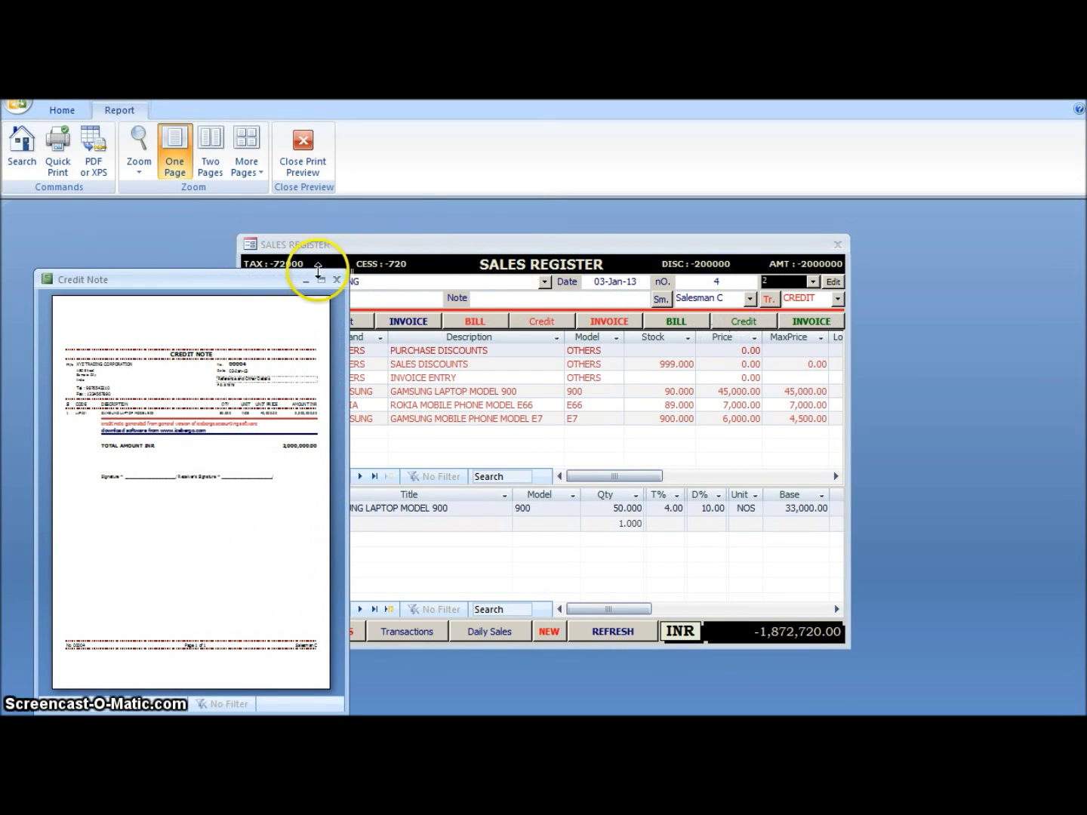
click(321, 282)
click(531, 251)
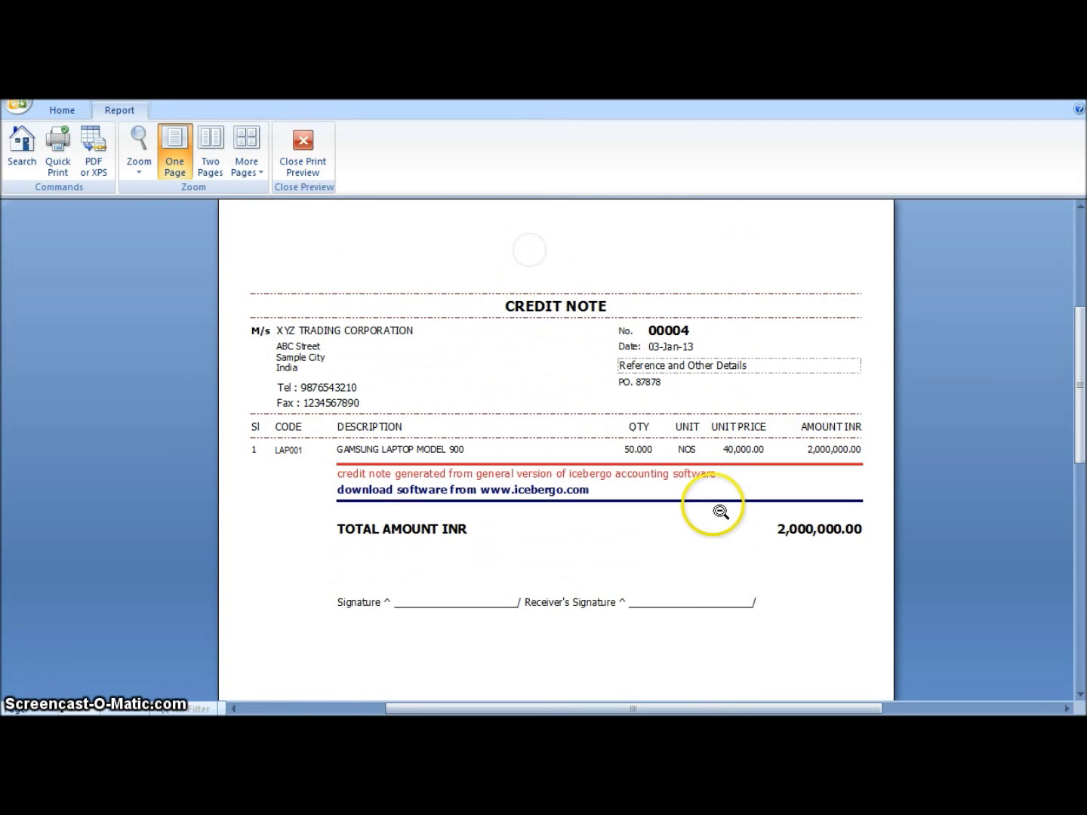
click(310, 142)
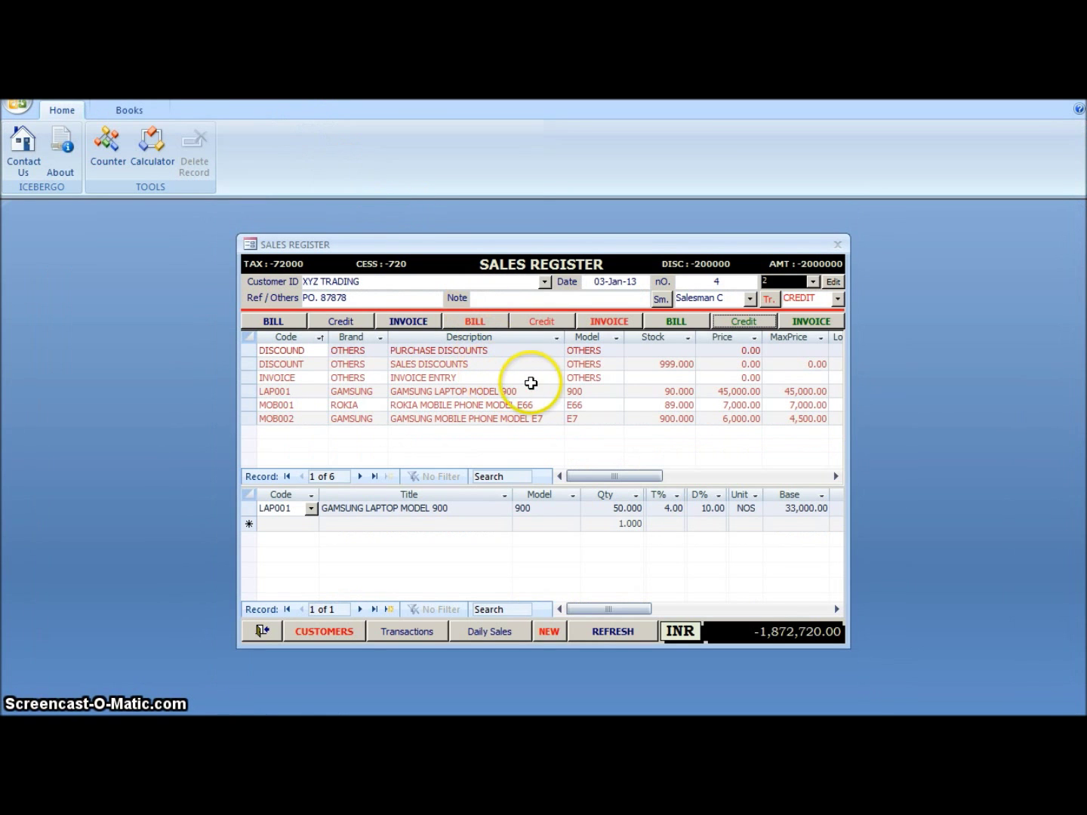
Step: Preview the credit note version with discount columns enlarged, and close it
click(541, 322)
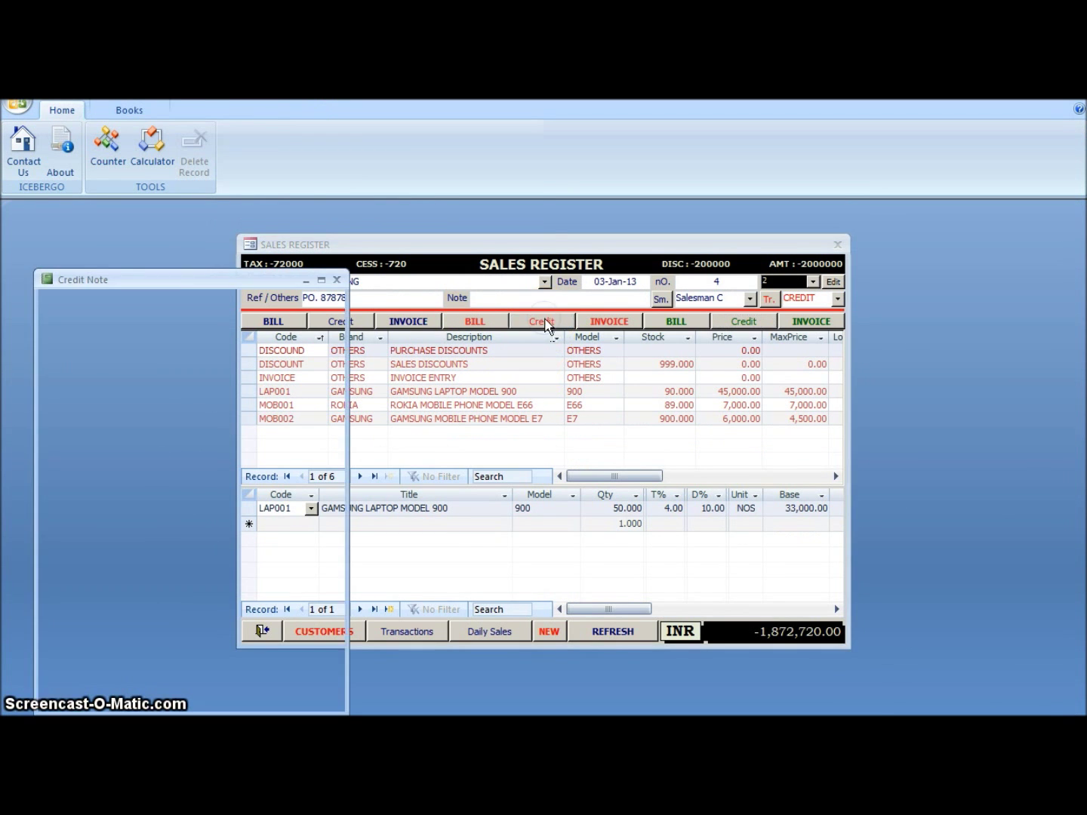
click(321, 281)
click(494, 258)
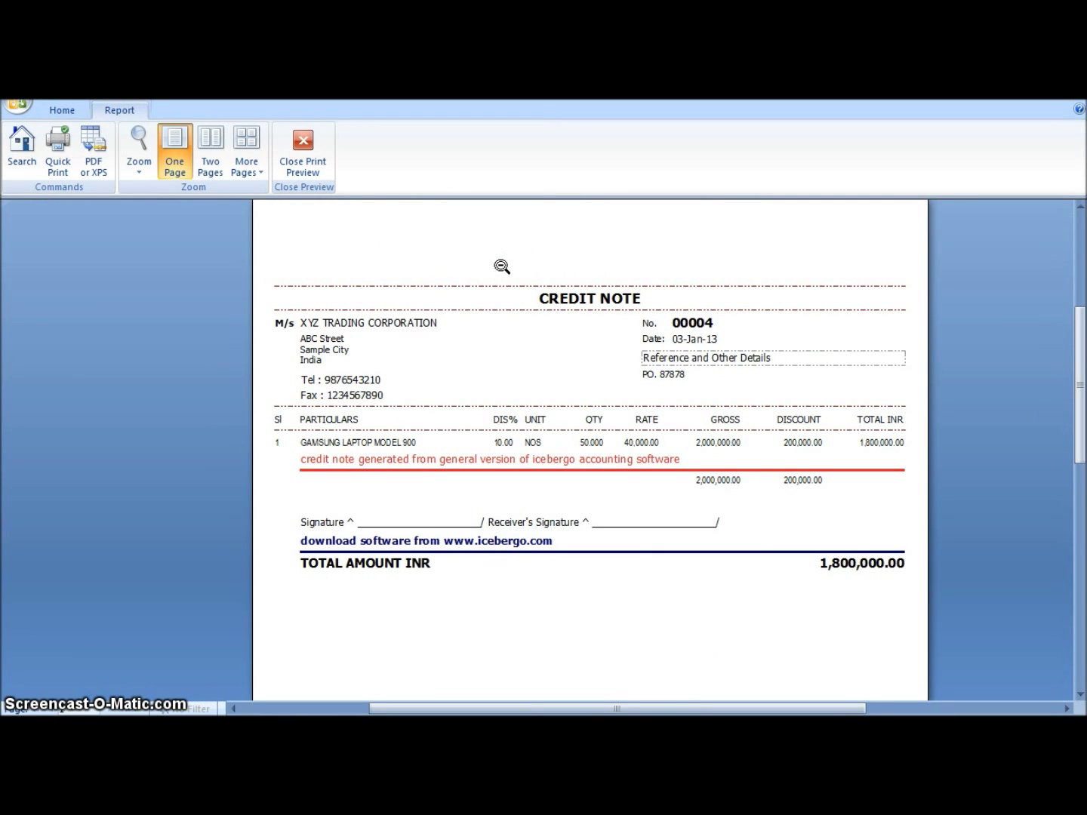
click(305, 145)
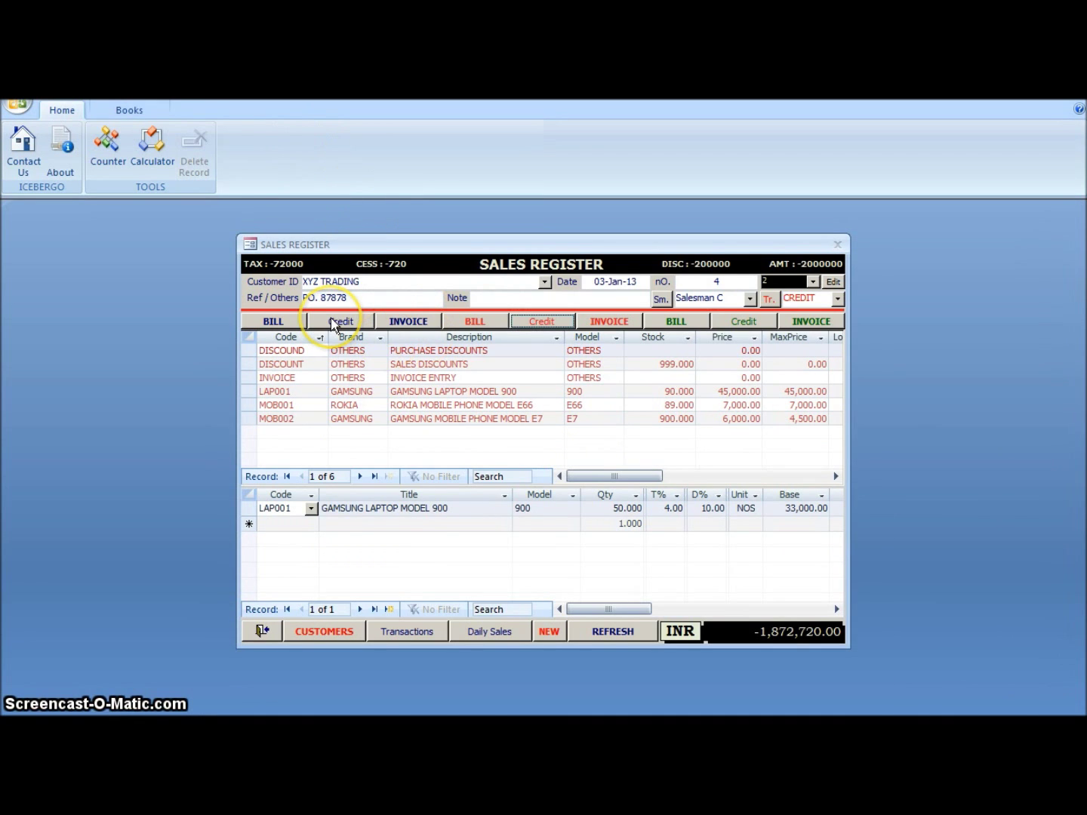
Step: Review the tax version of the credit note at full size and as a whole page, and close its preview
click(333, 324)
click(321, 281)
click(486, 268)
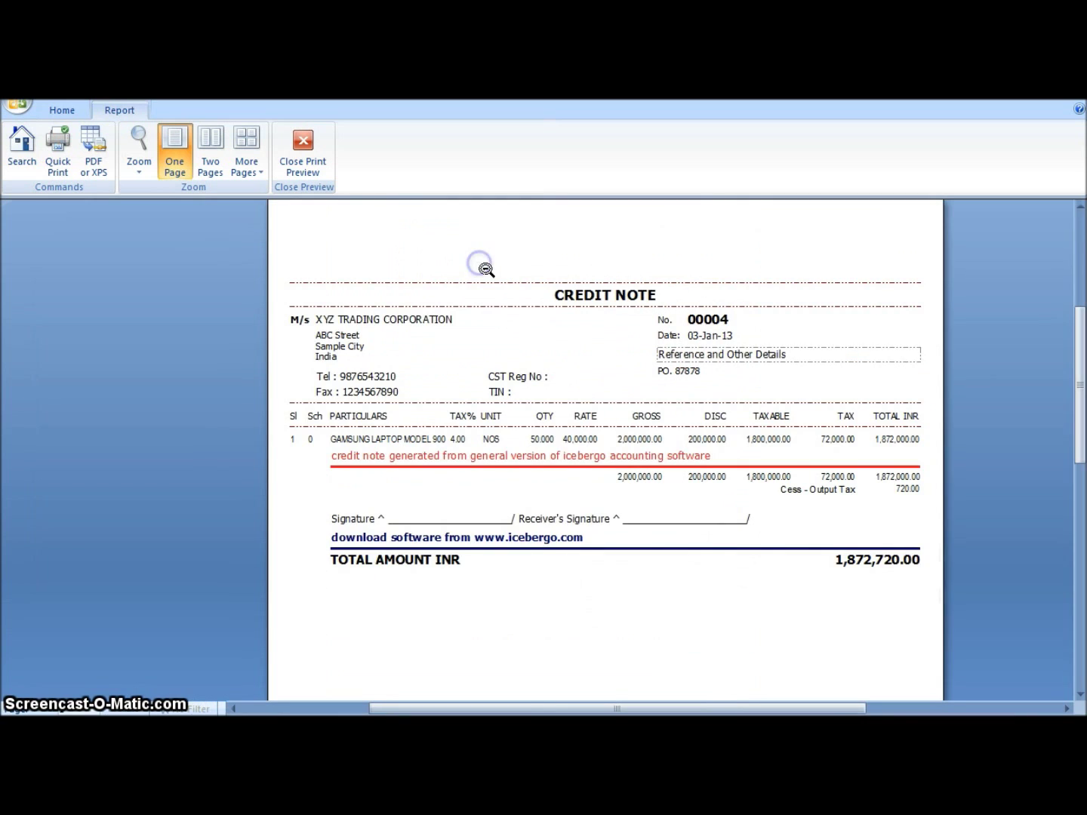
click(485, 269)
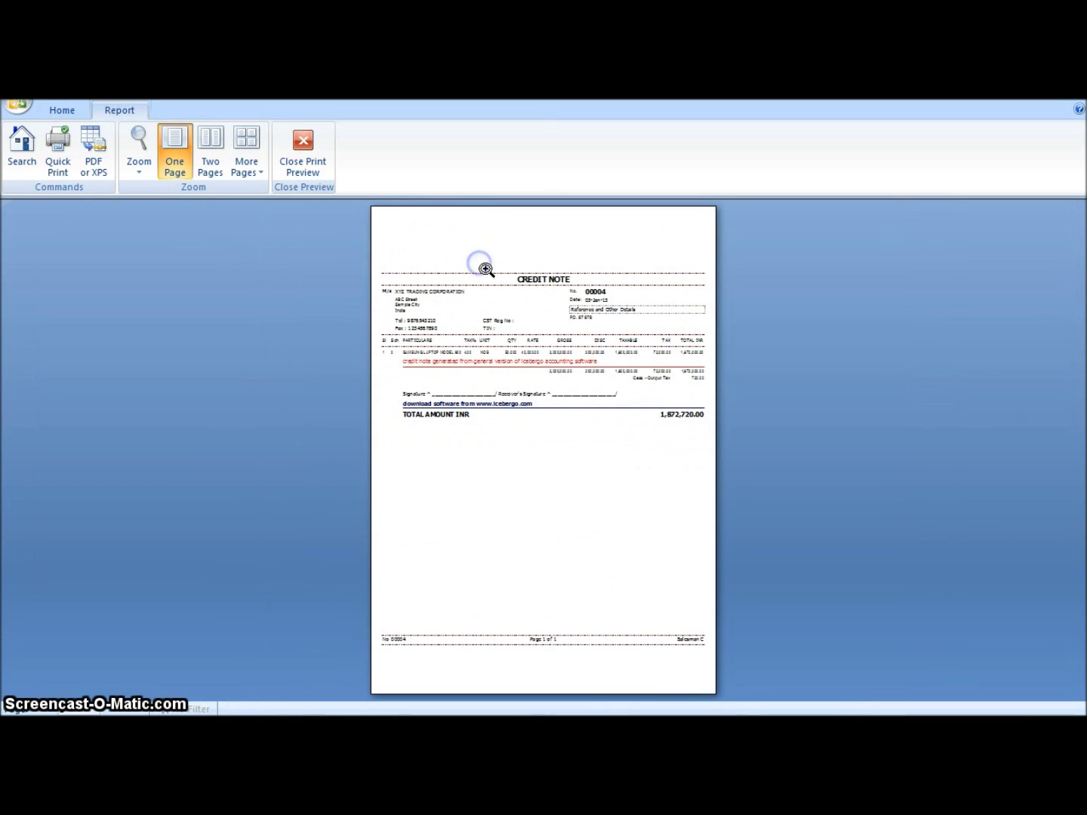
click(298, 144)
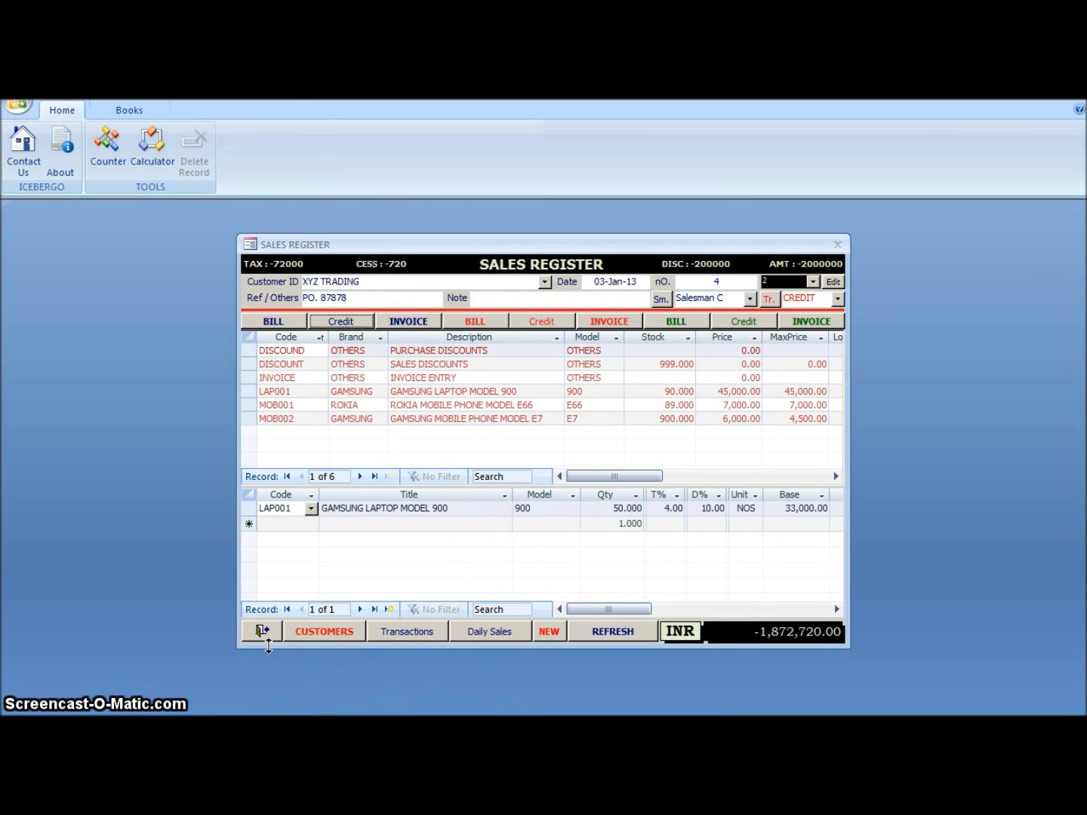
Step: Close the sales register and reopen it from the accounting start screen with a blank entry
click(140, 112)
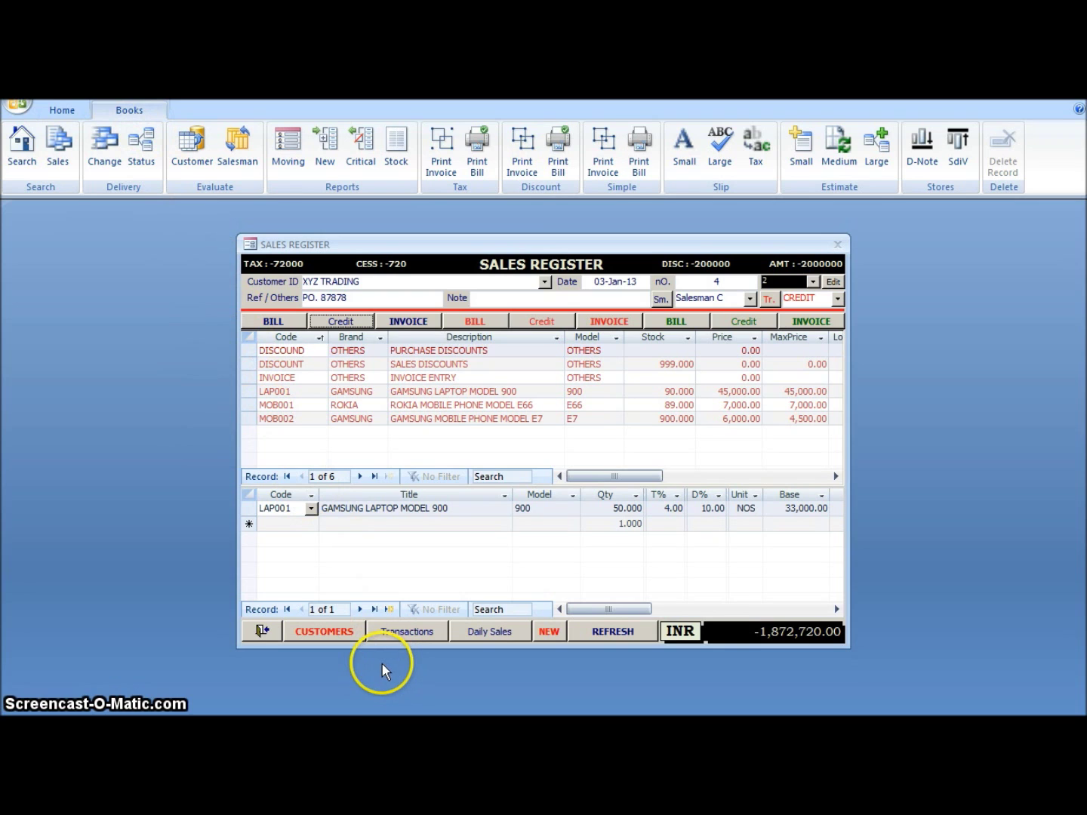
click(263, 631)
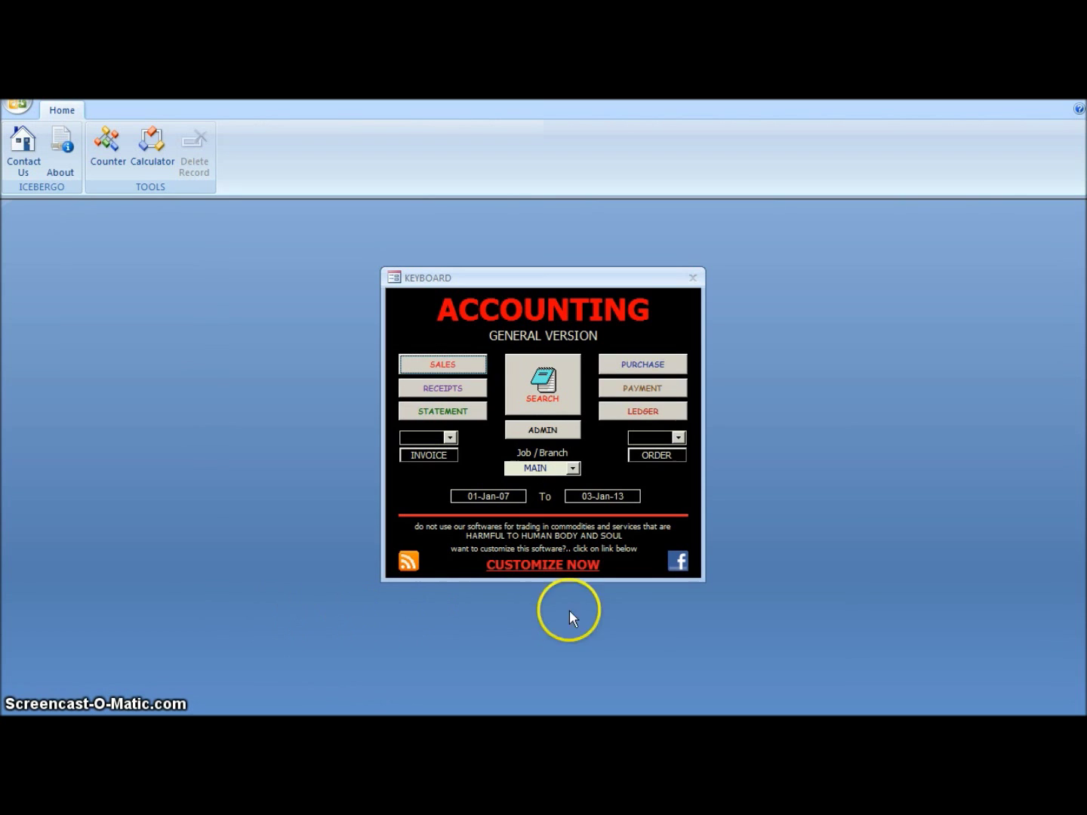
click(451, 365)
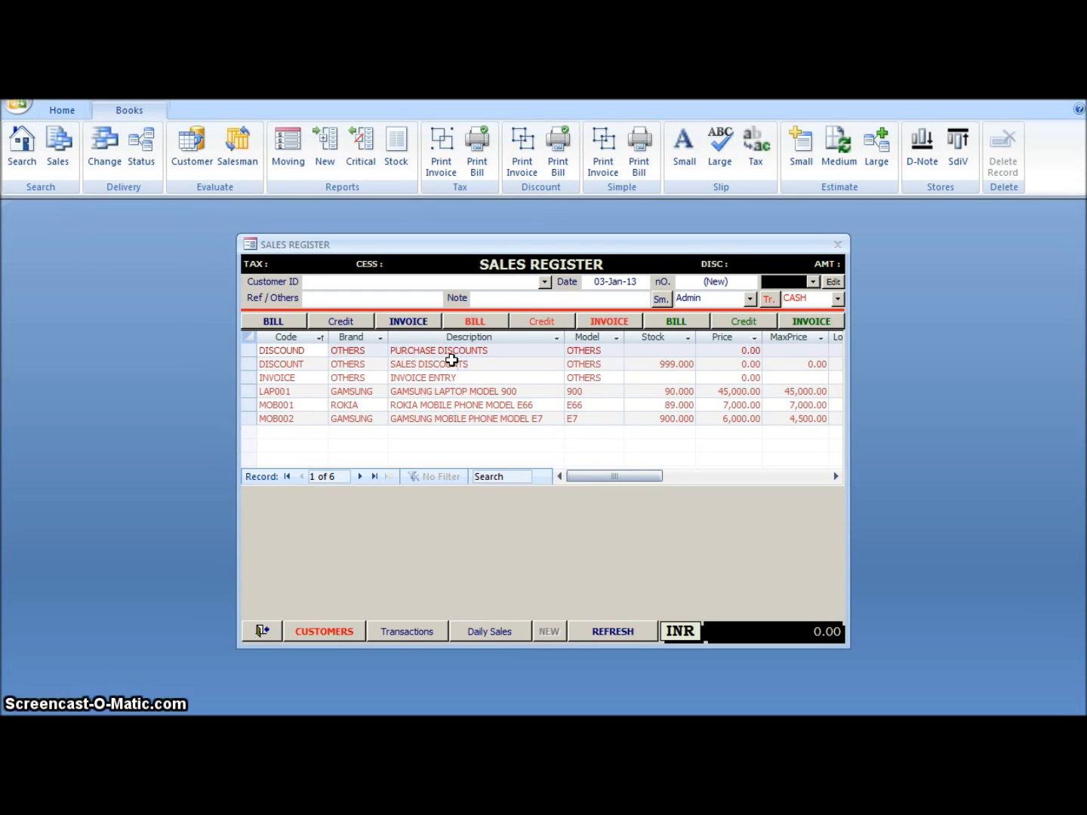
Step: Select the recorded XYZ TRADING CORPORATION sale no. 2 of 03-Jan-13 and load it for editing
click(812, 281)
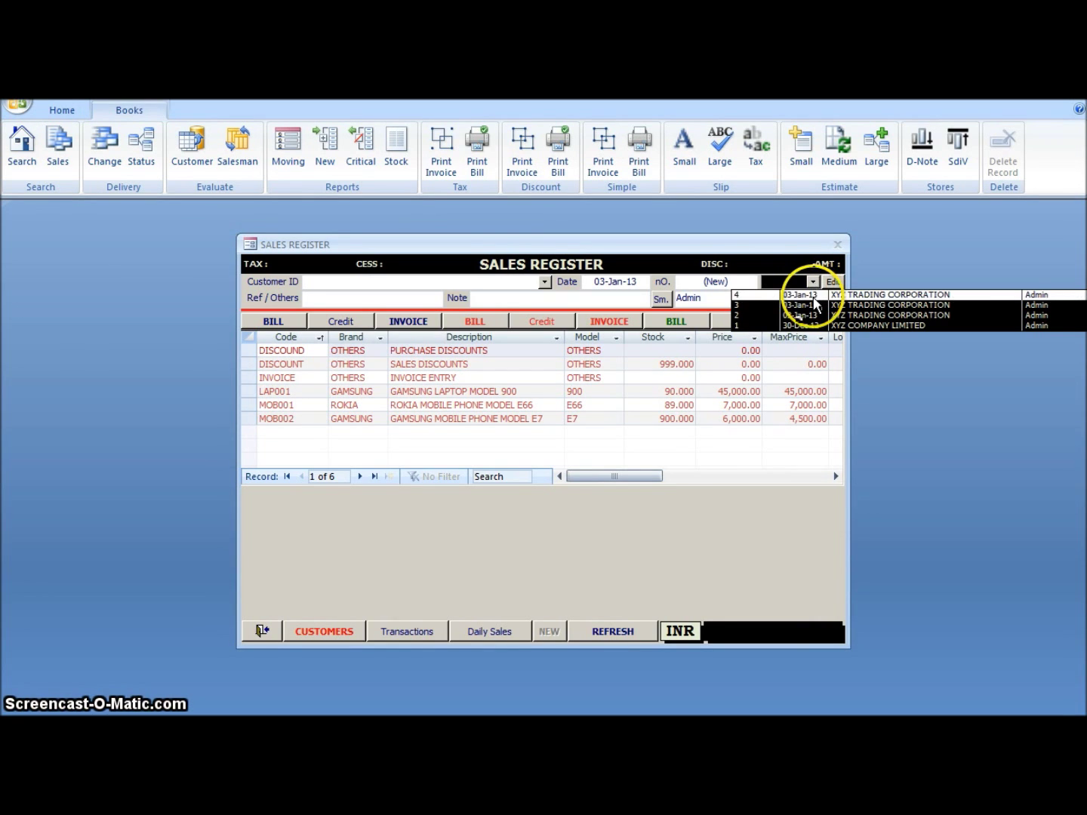
click(813, 316)
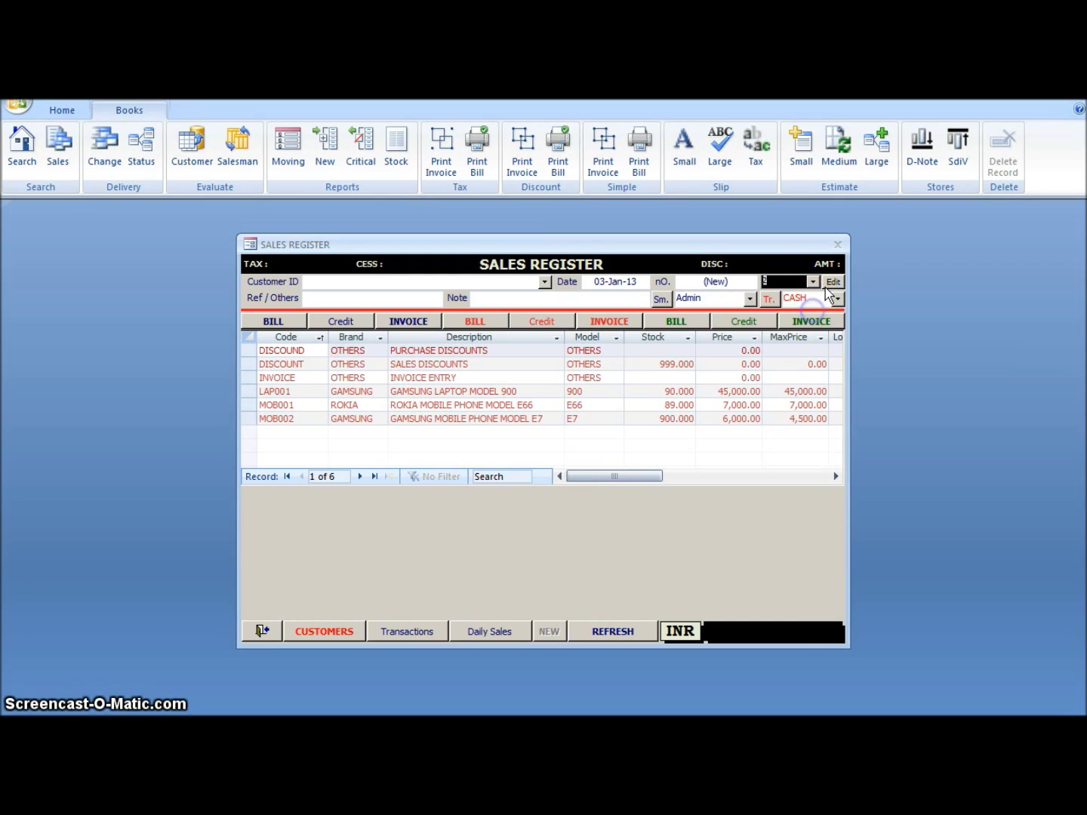
click(831, 282)
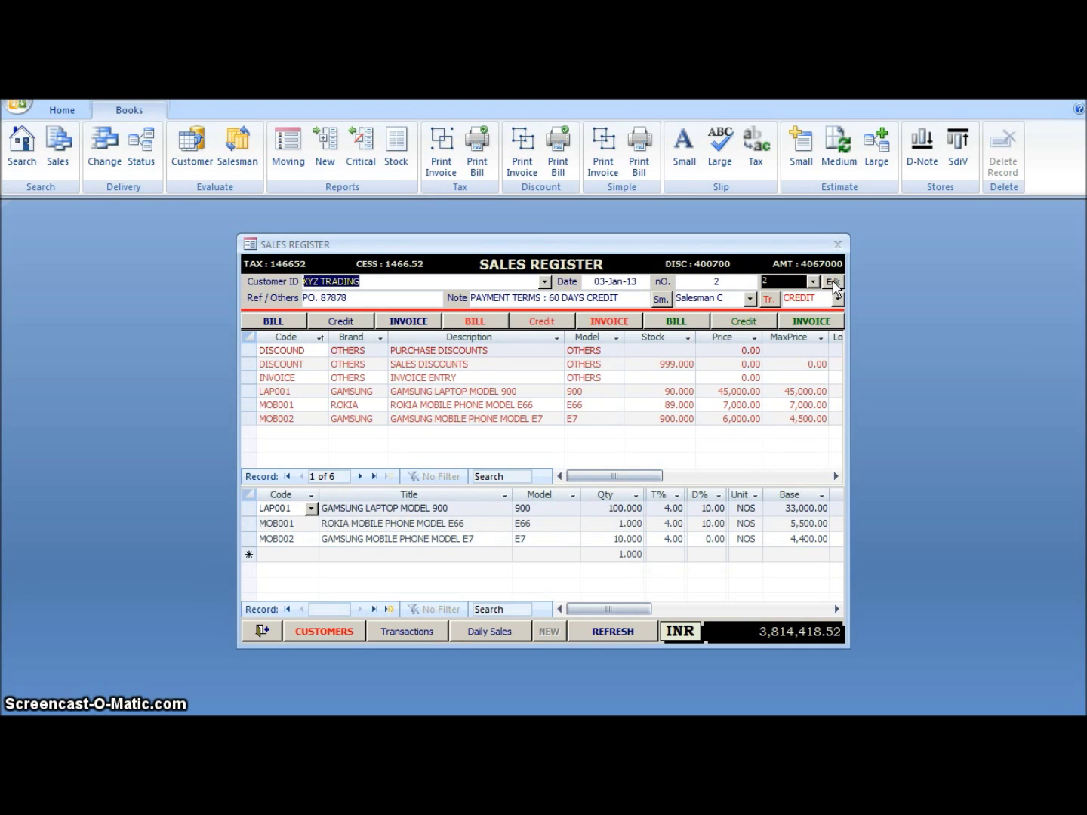
Step: Set the quantity of the LAP001 GAMSUNG laptop line in the sale to 60 and refresh the register
key(Tab)
key(Tab)
key(Tab)
key(Tab)
key(Tab)
key(Tab)
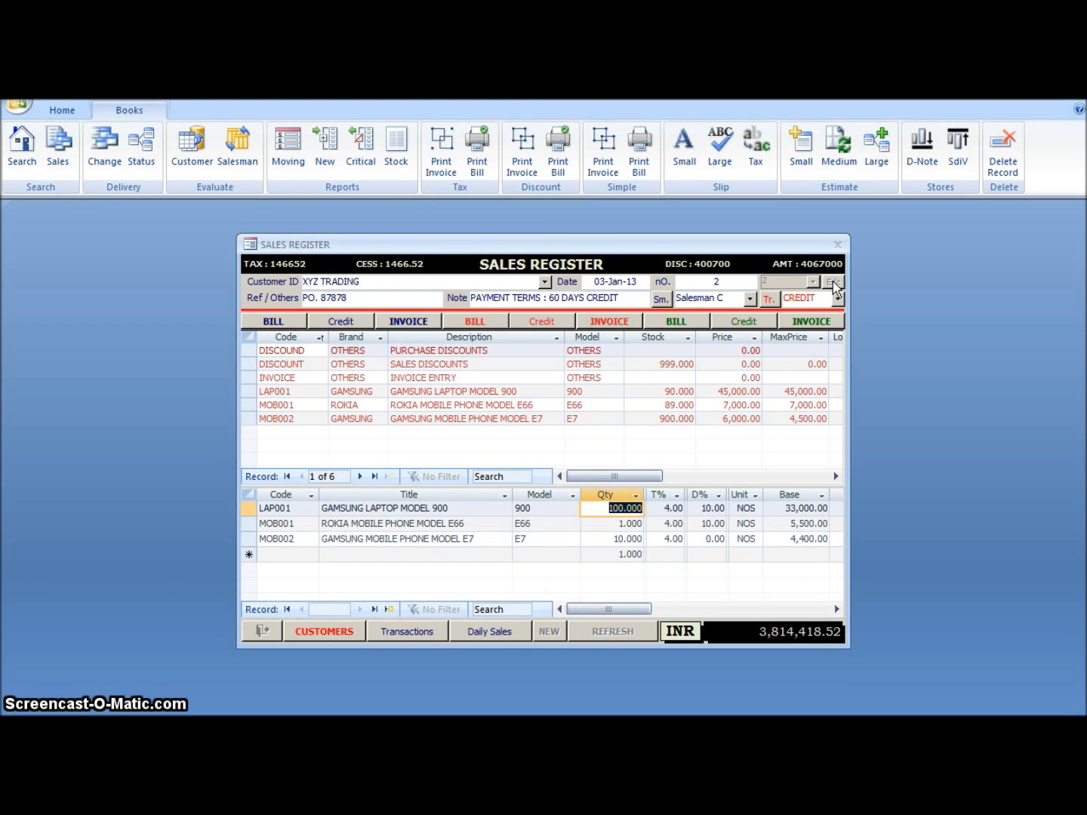
text(60)
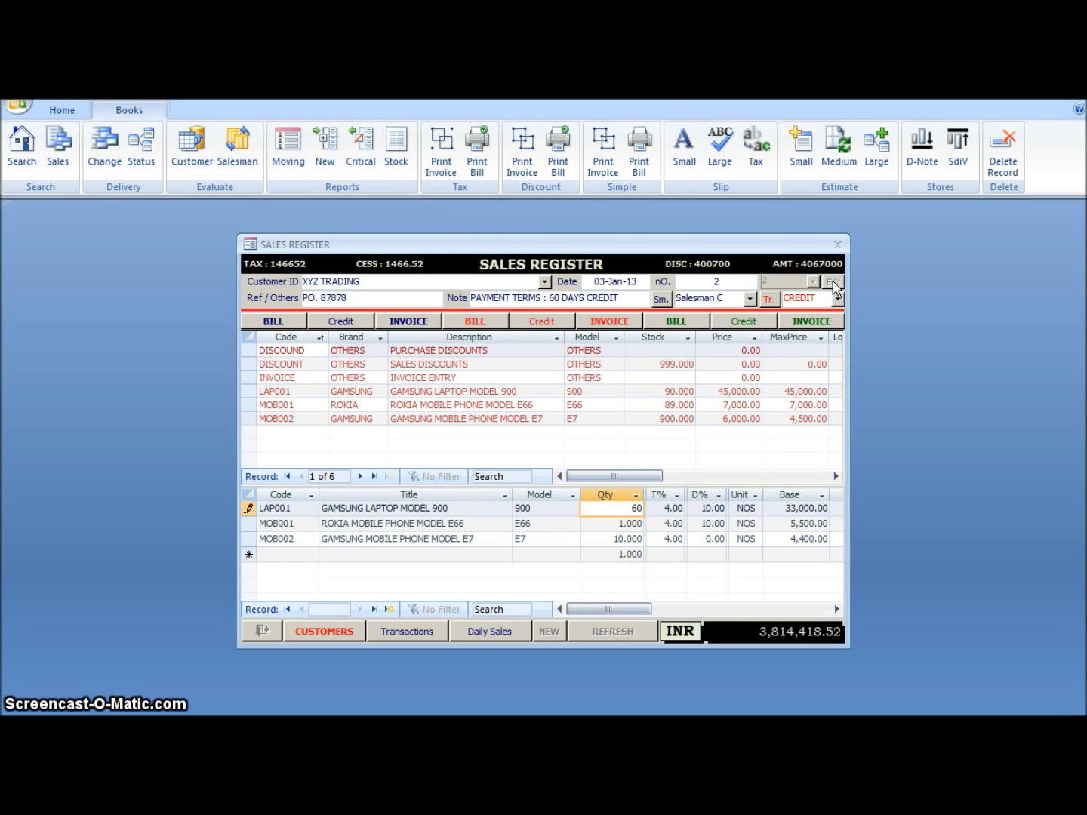
key(Tab)
key(Tab)
key(Tab)
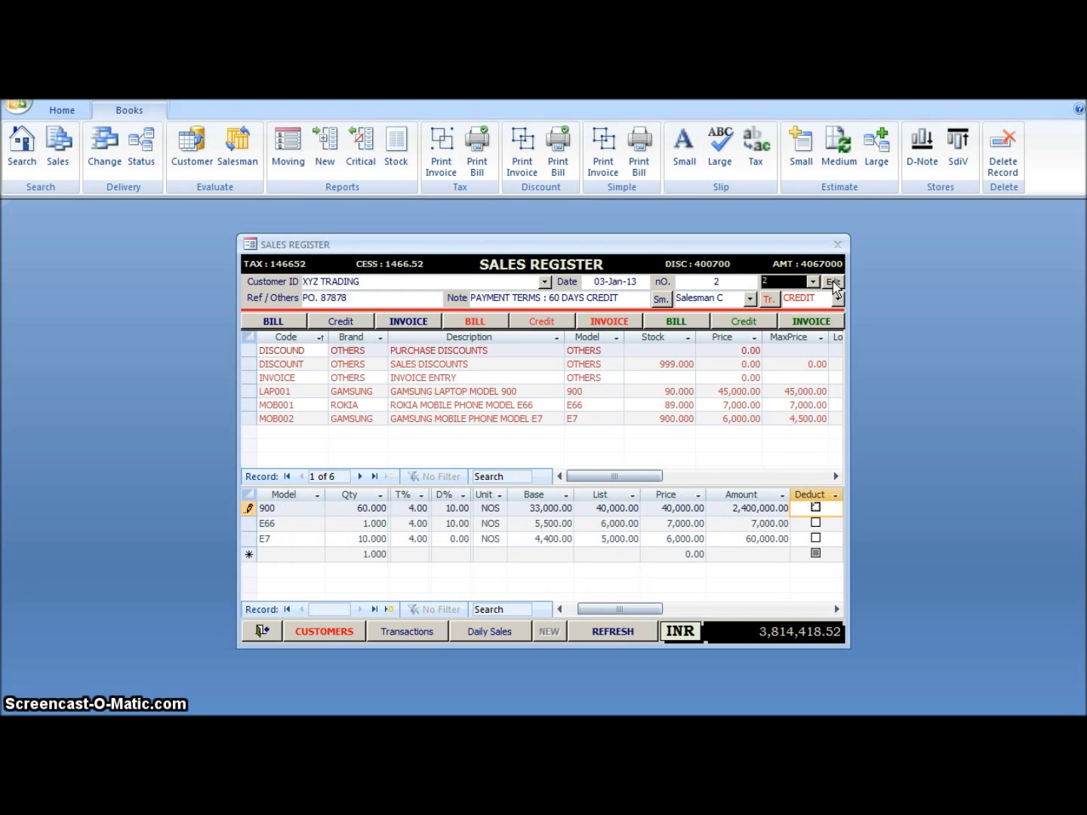
key(Tab)
key(Tab)
key(Tab)
key(Tab)
key(Tab)
key(Tab)
key(Tab)
key(Tab)
key(Tab)
key(Tab)
key(Tab)
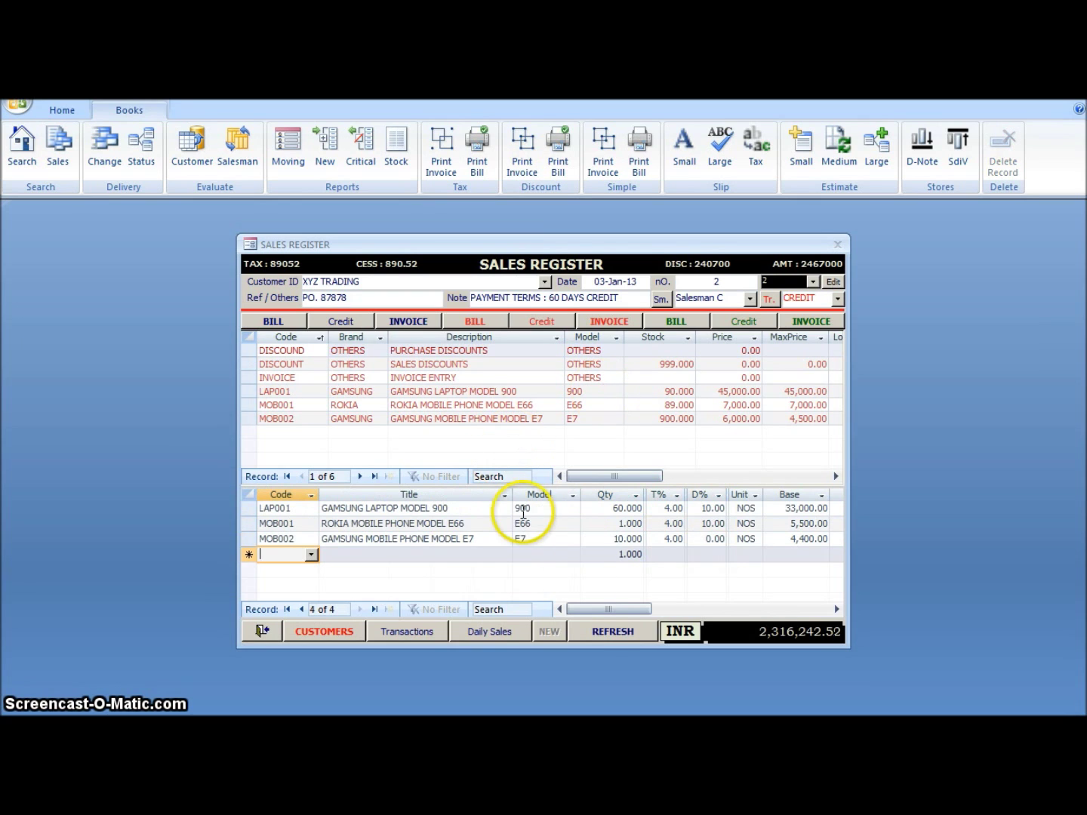
click(601, 633)
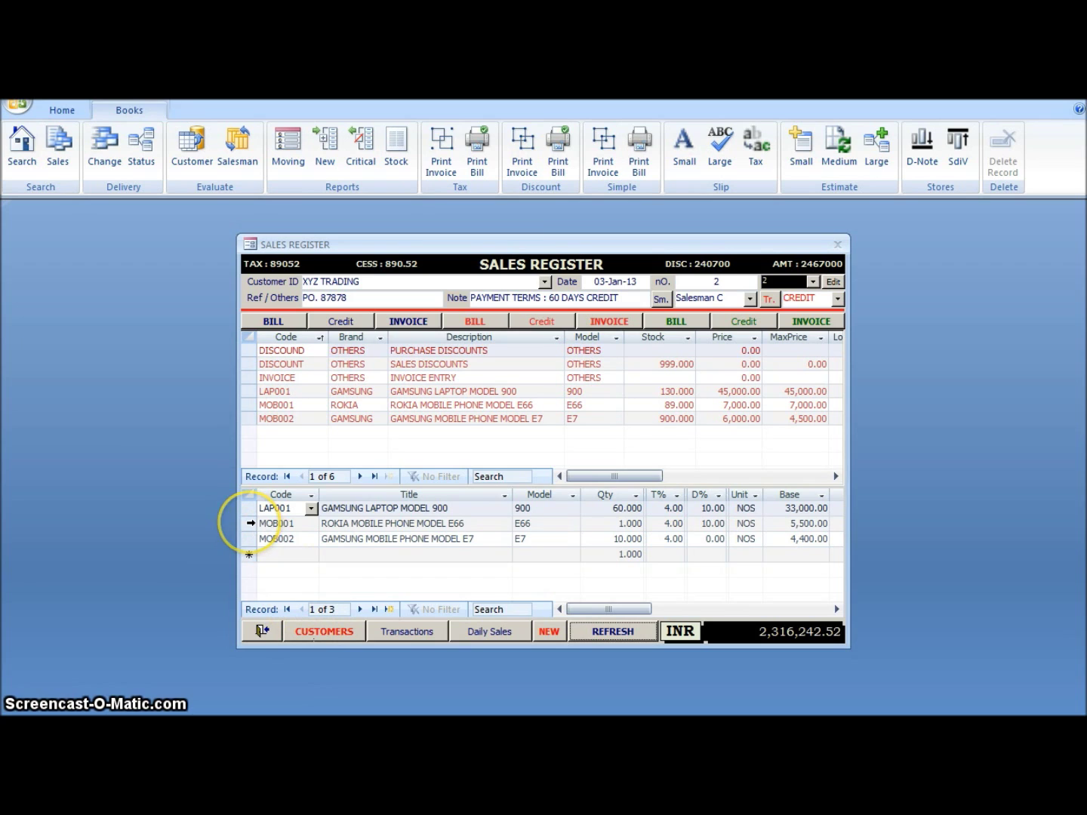
Step: Delete the MOB001 ROKIA MOBILE PHONE MODEL E66 line from the sale and refresh the register
click(248, 523)
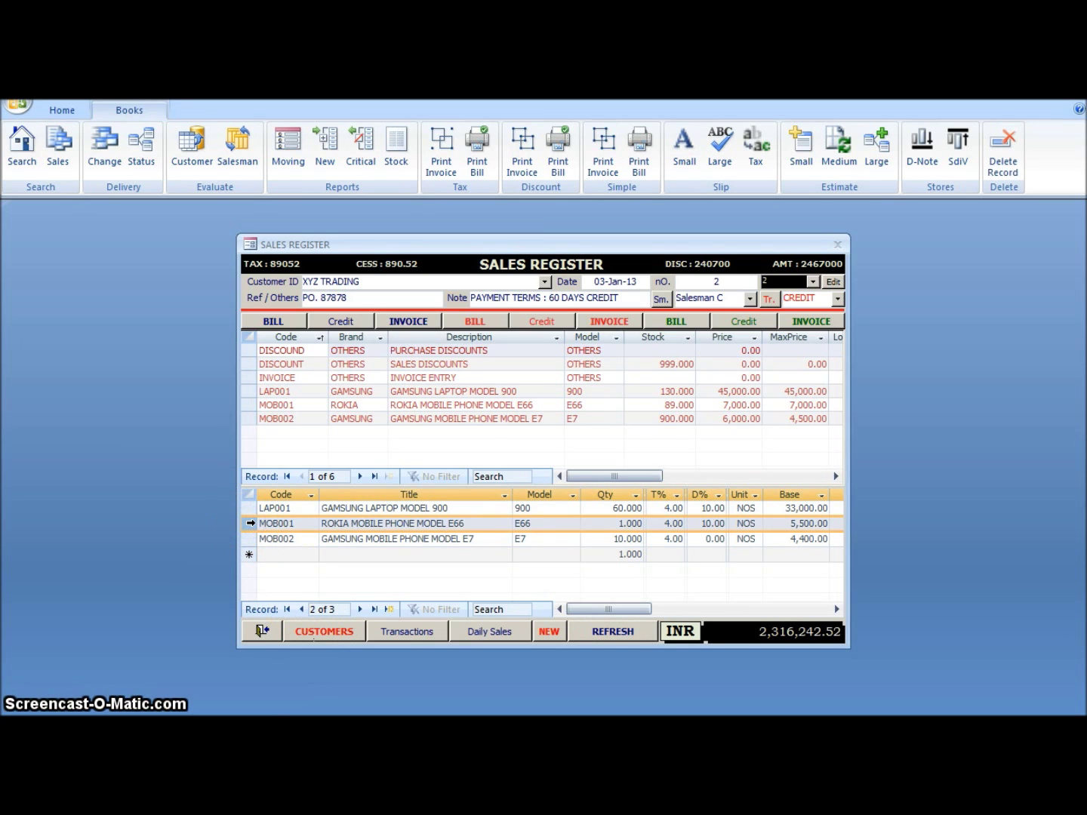
click(1010, 149)
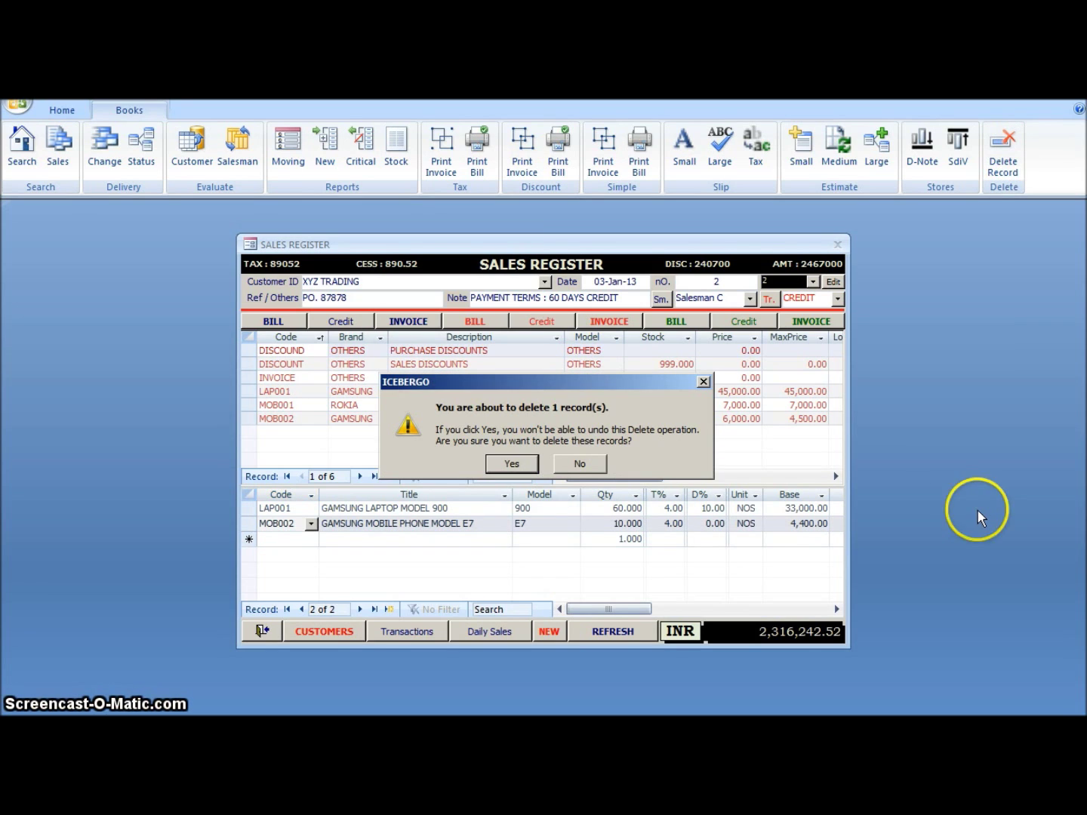
click(512, 466)
click(576, 633)
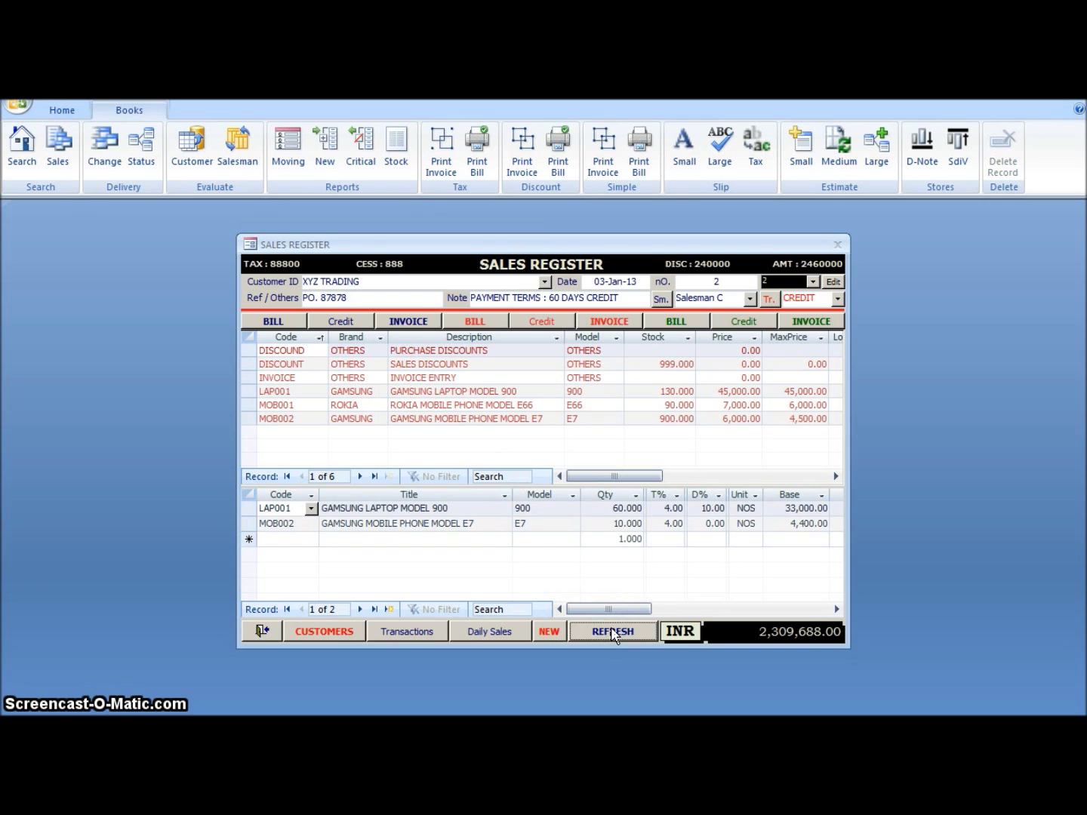
click(611, 635)
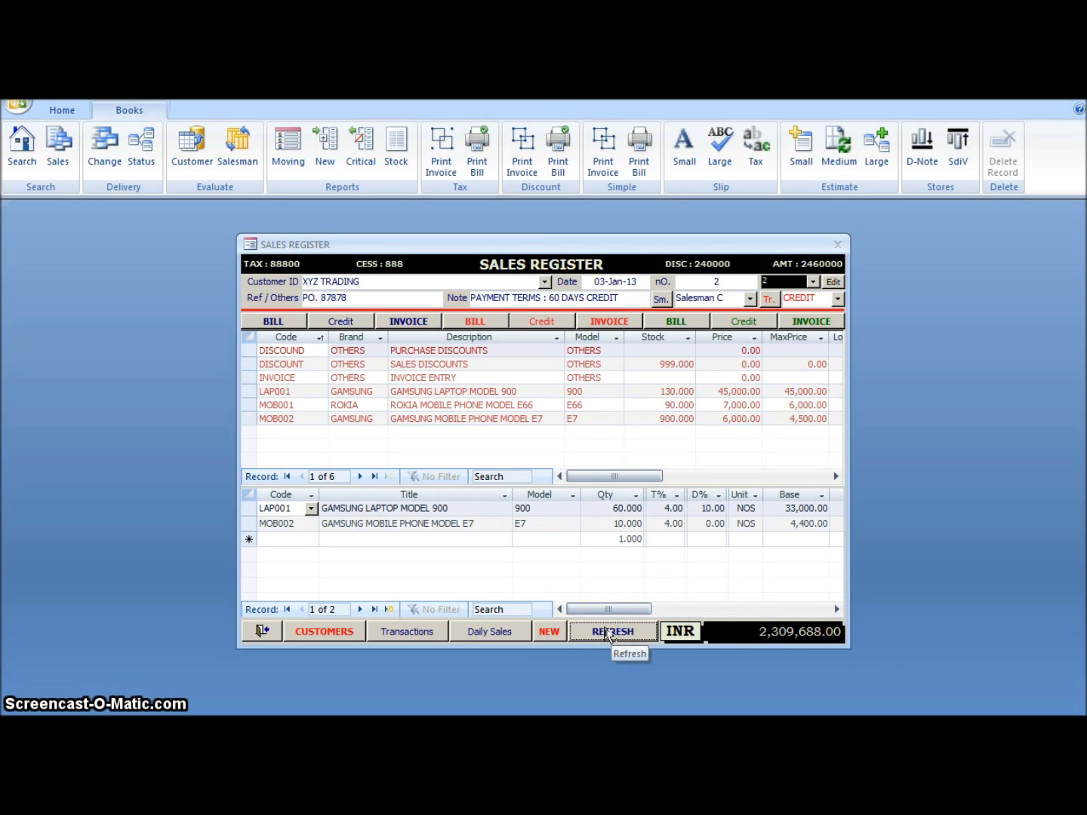
Step: Close the sales register, open the item search list from the accounting start screen, and search it for E66
click(264, 631)
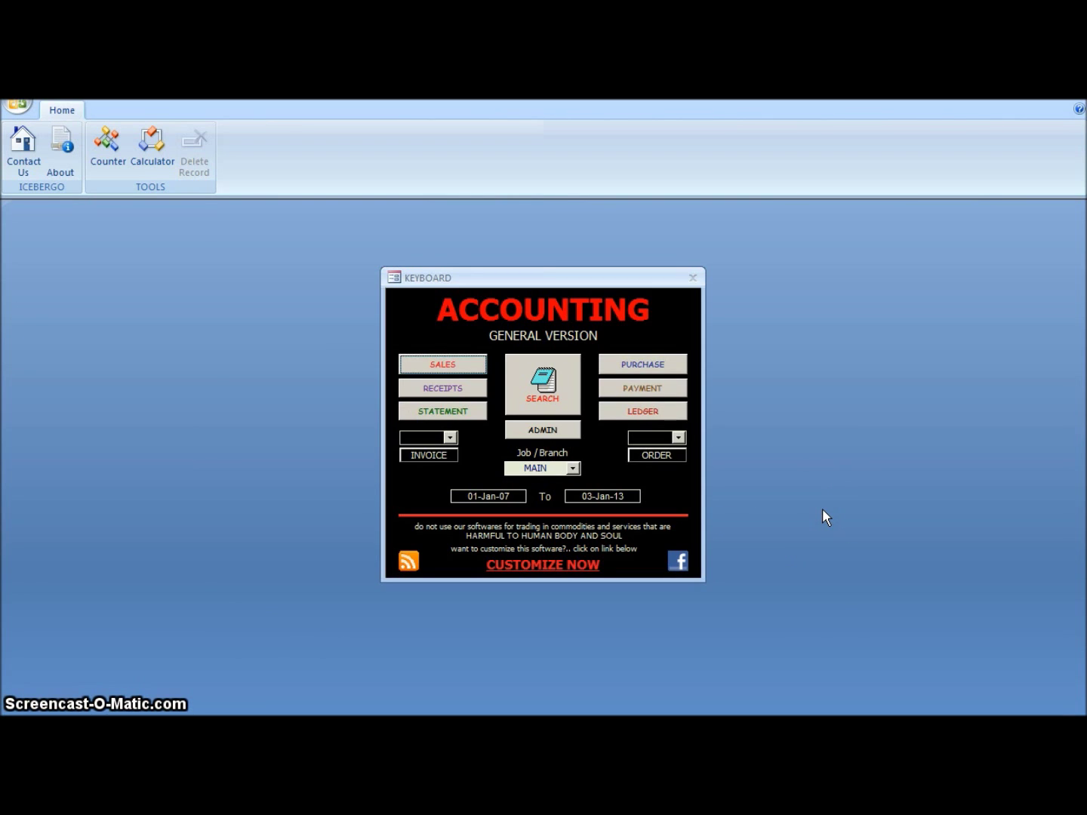
click(543, 391)
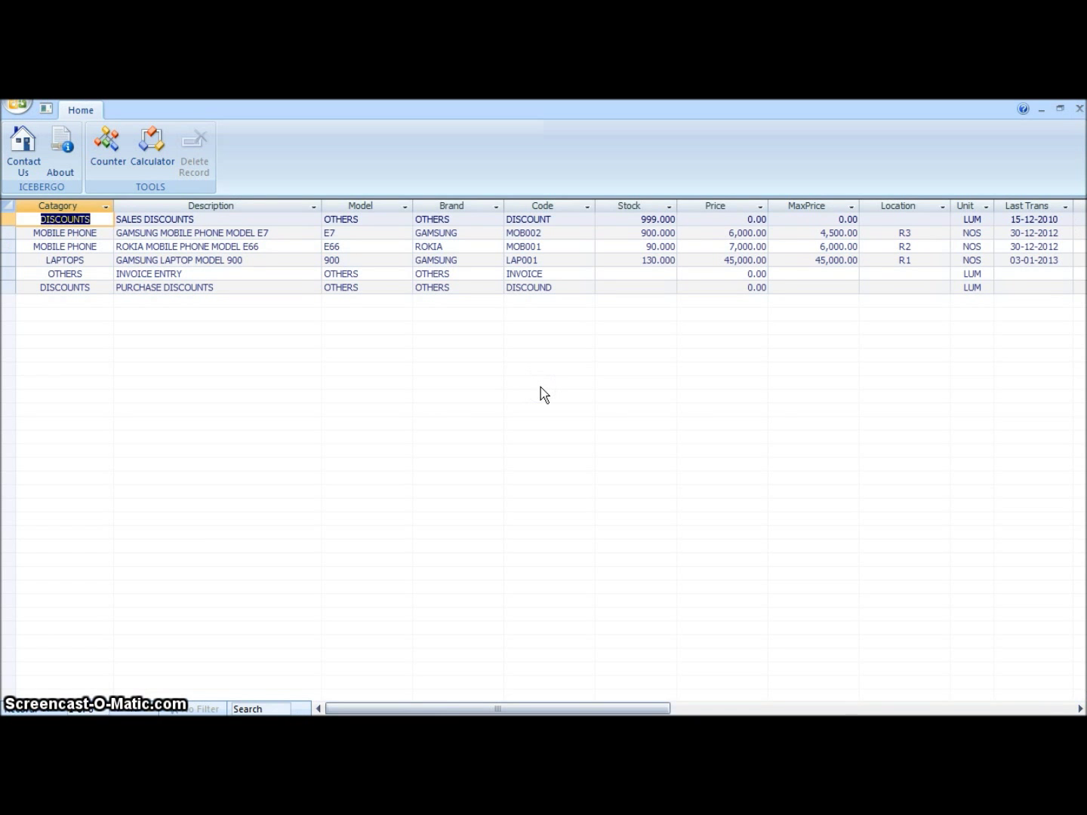
click(281, 705)
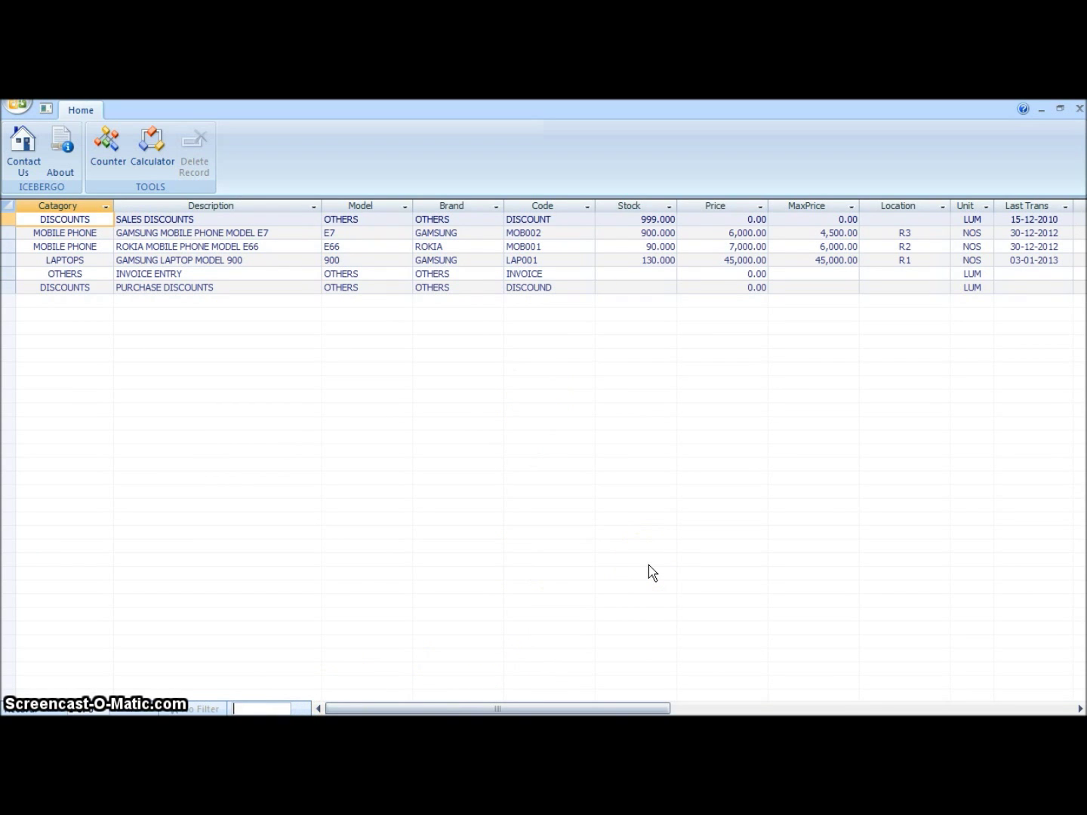
text(e)
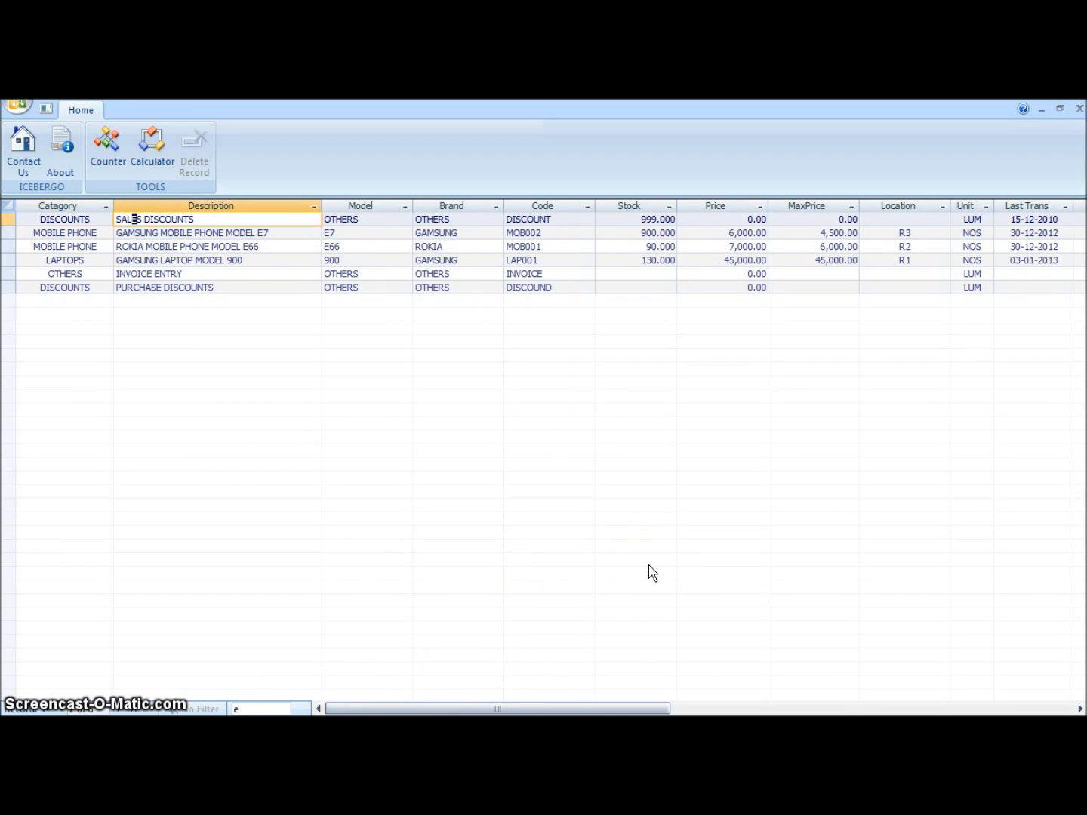
key(BackSpace)
text(E)
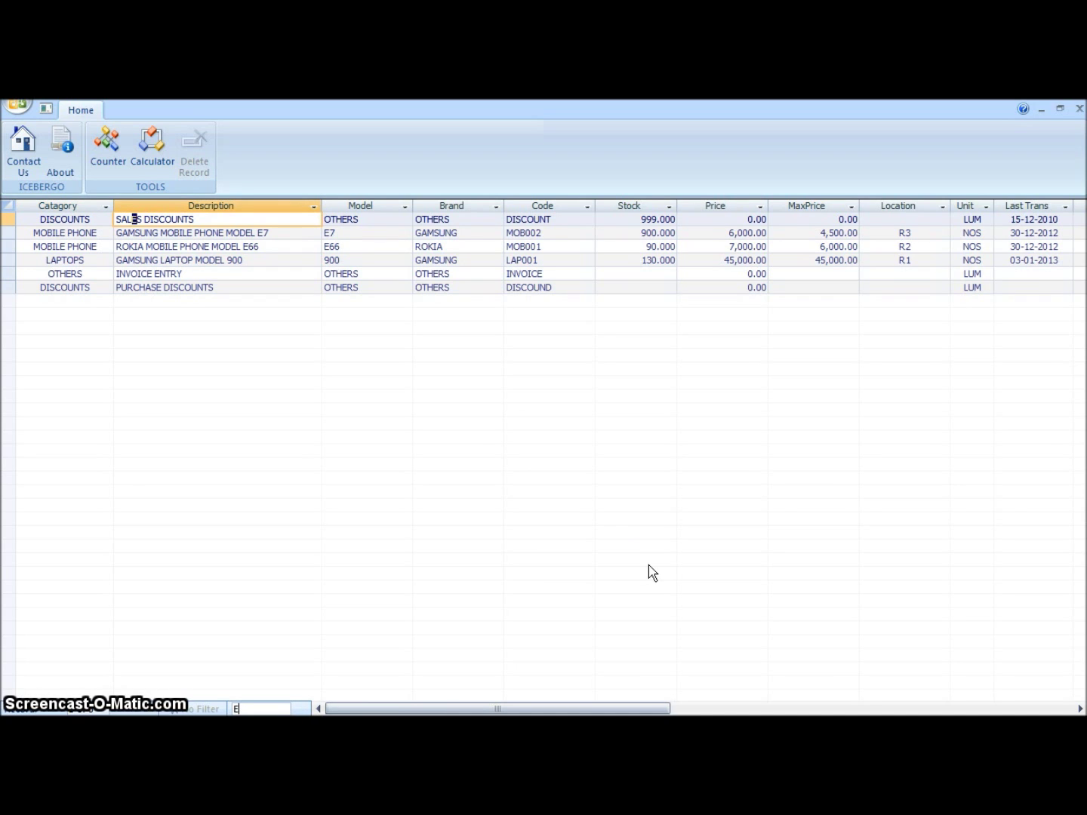
text(66)
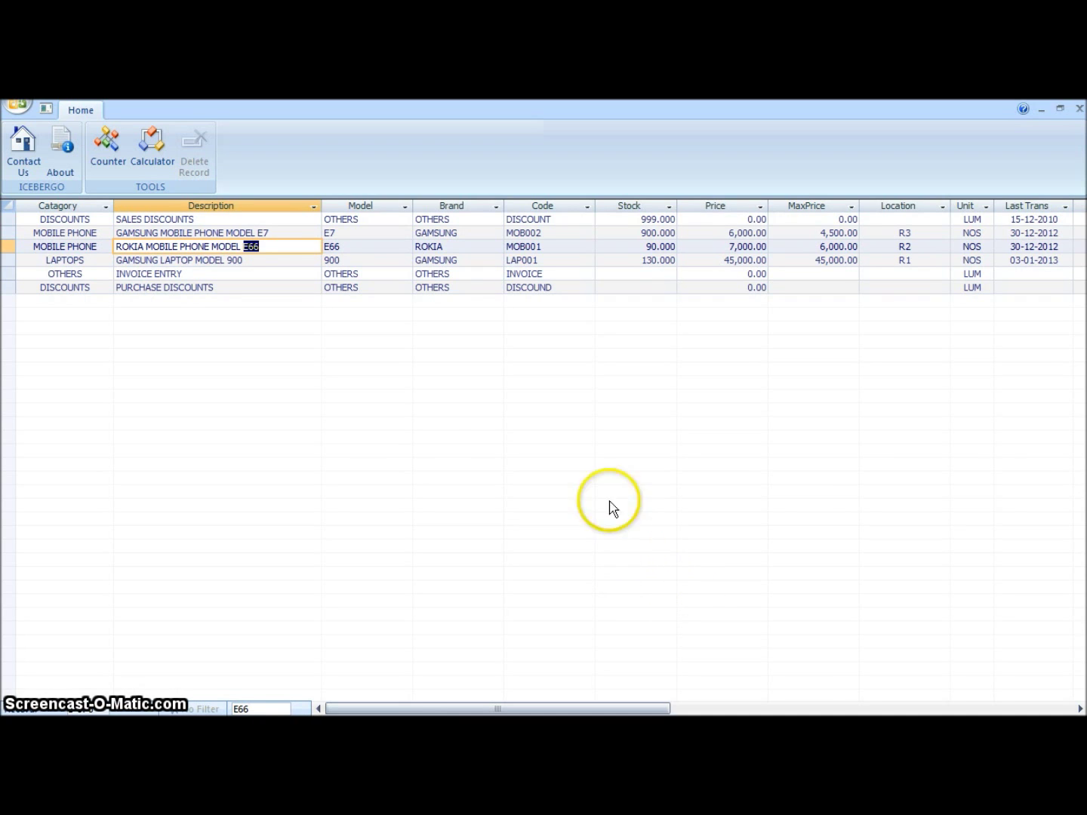
Step: Sort the item list by category from A to Z and from Z to A
click(106, 206)
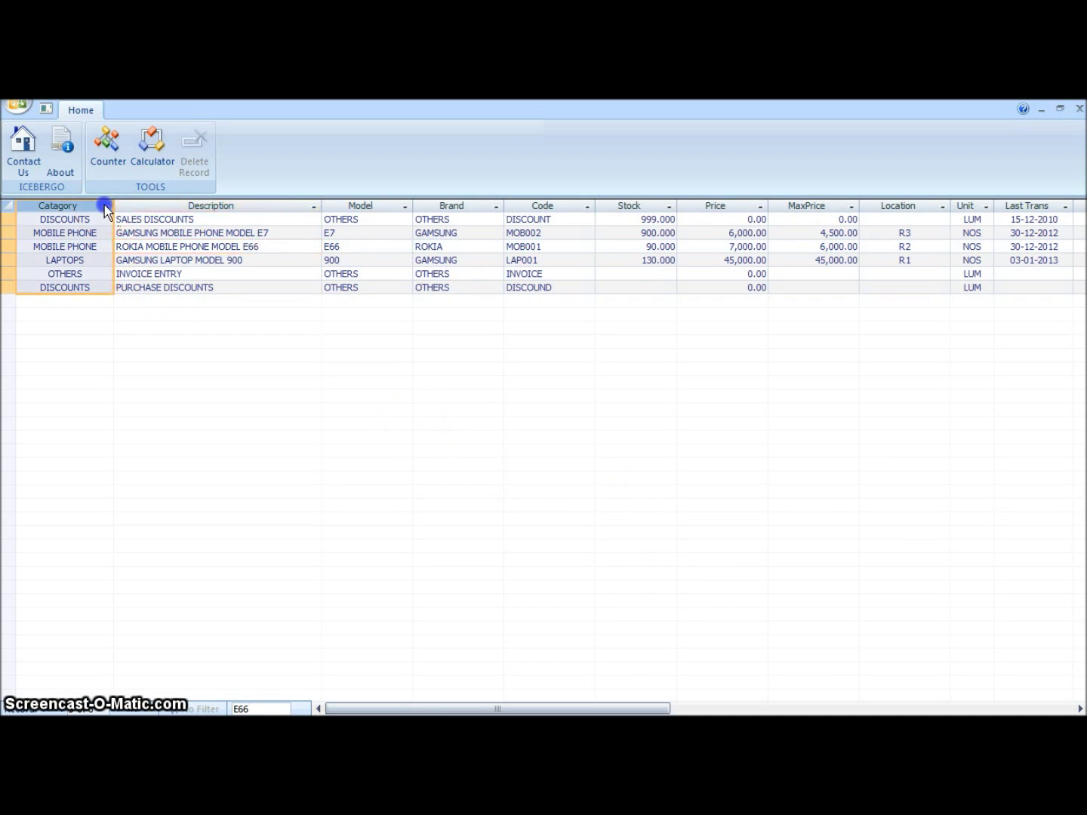
click(133, 225)
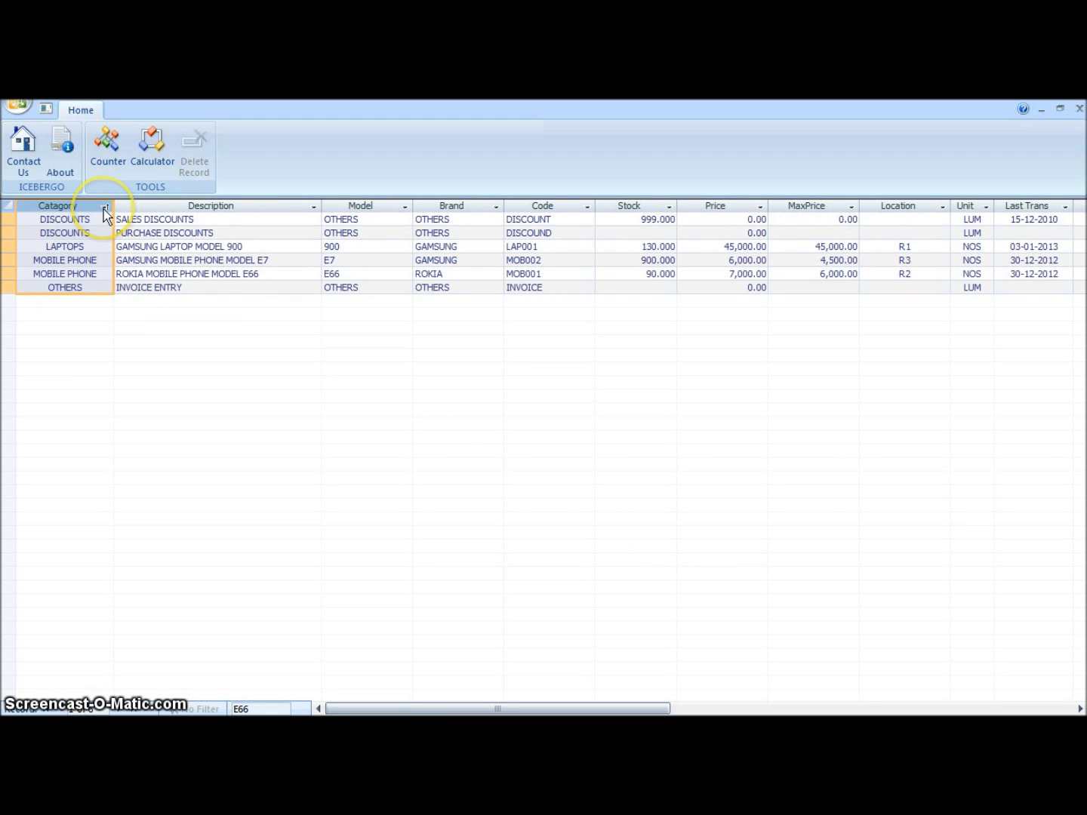
click(104, 209)
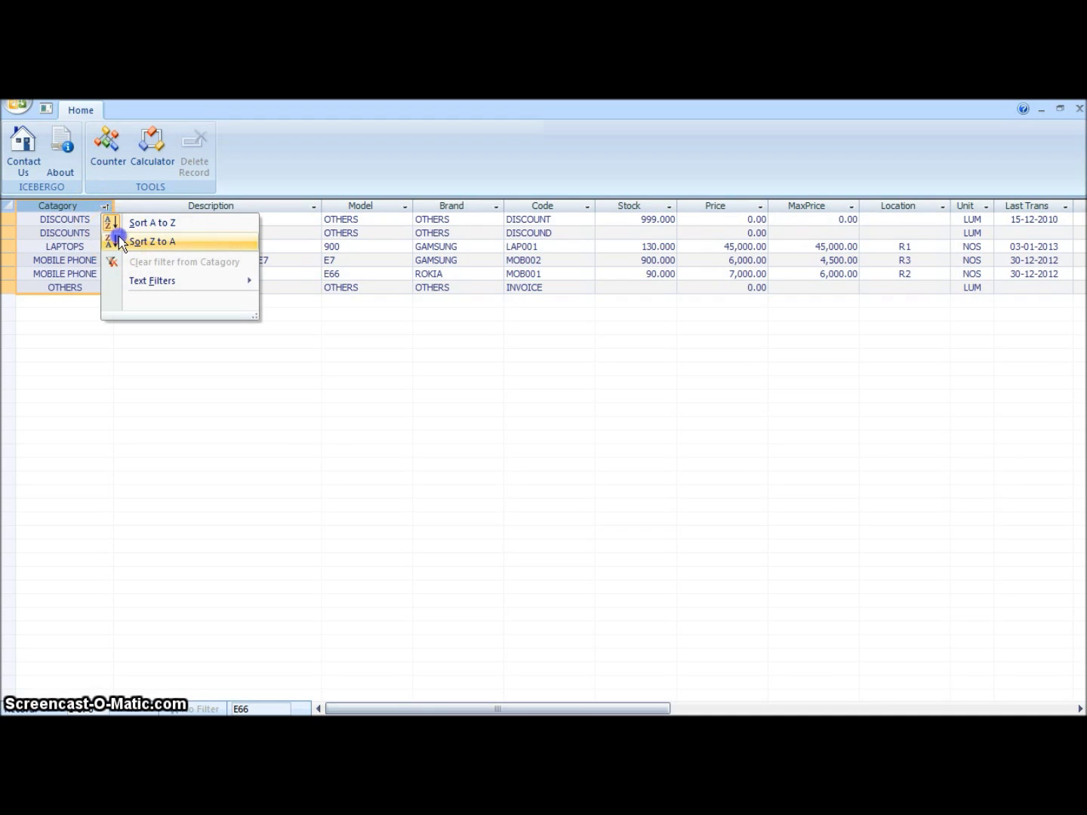
click(121, 241)
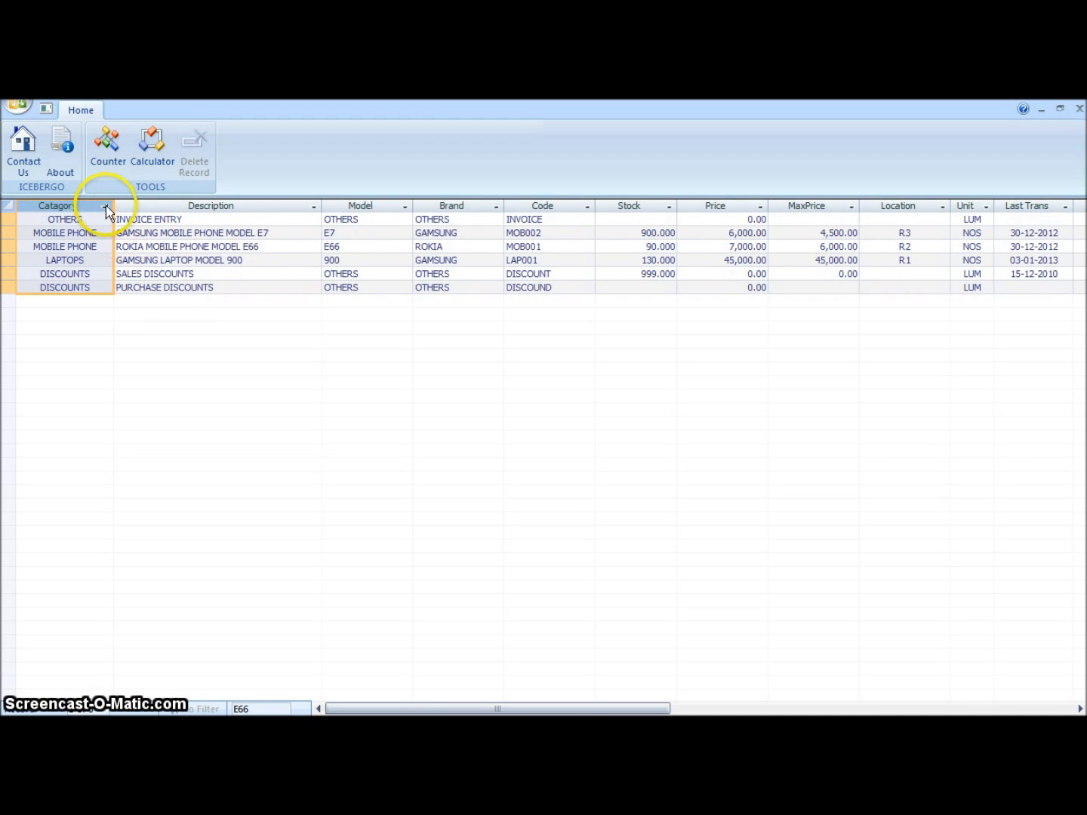
Step: Filter the item list to descriptions containing E66, and clear that filter
click(313, 209)
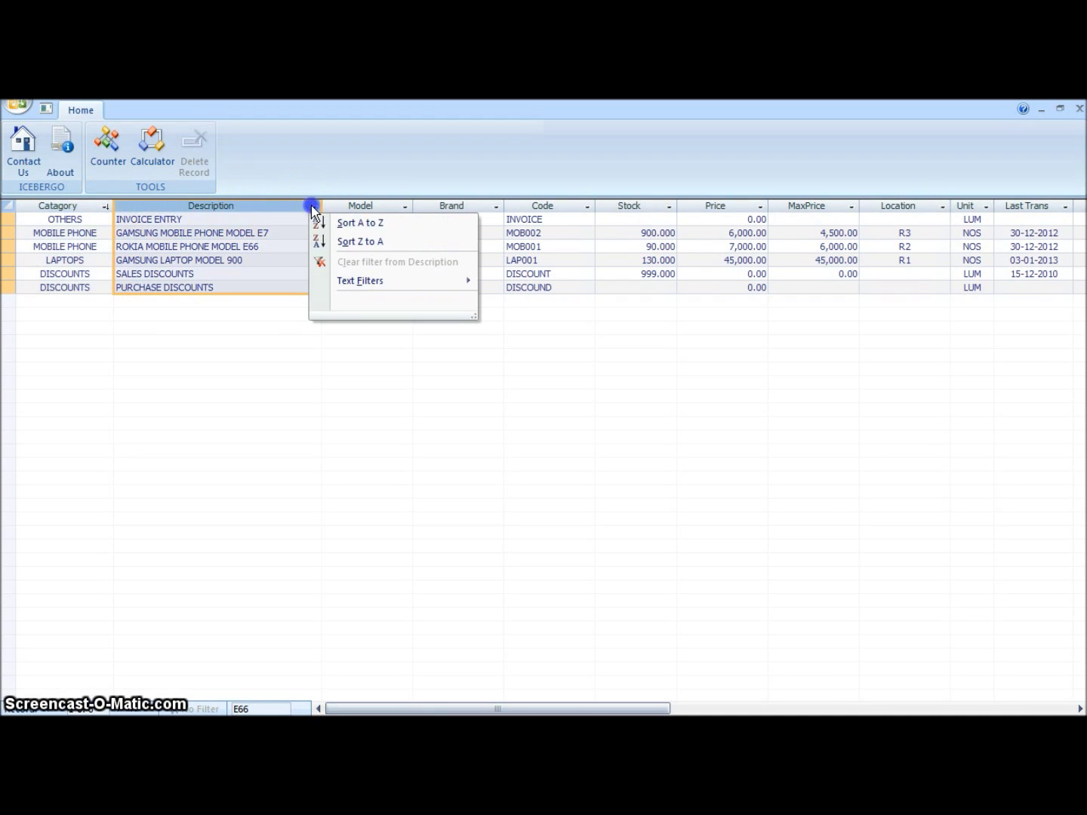
mouse_move(348, 287)
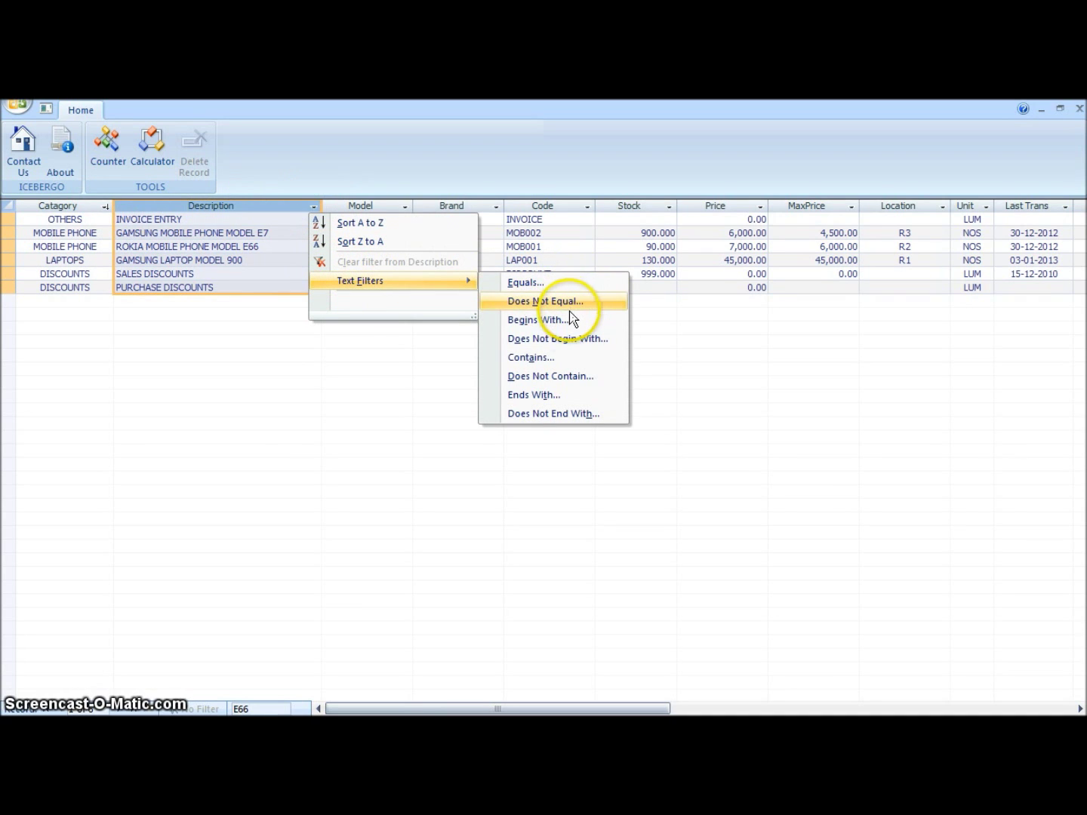
click(553, 358)
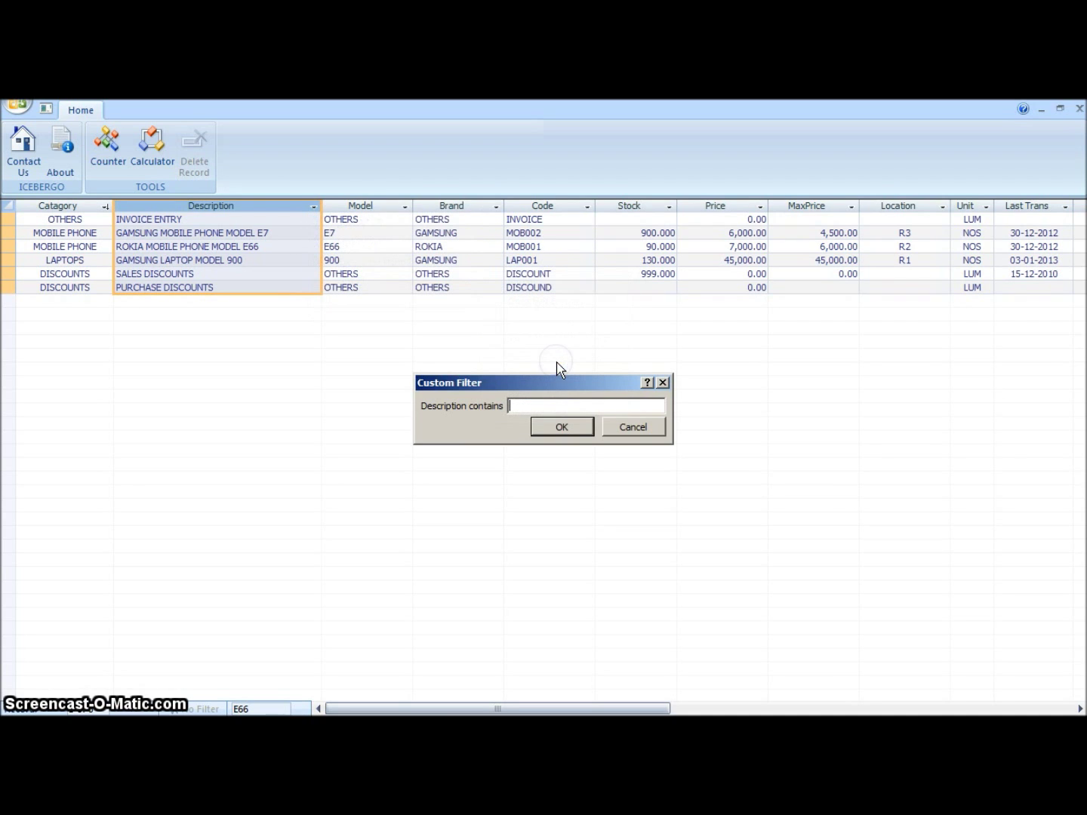
text(E)
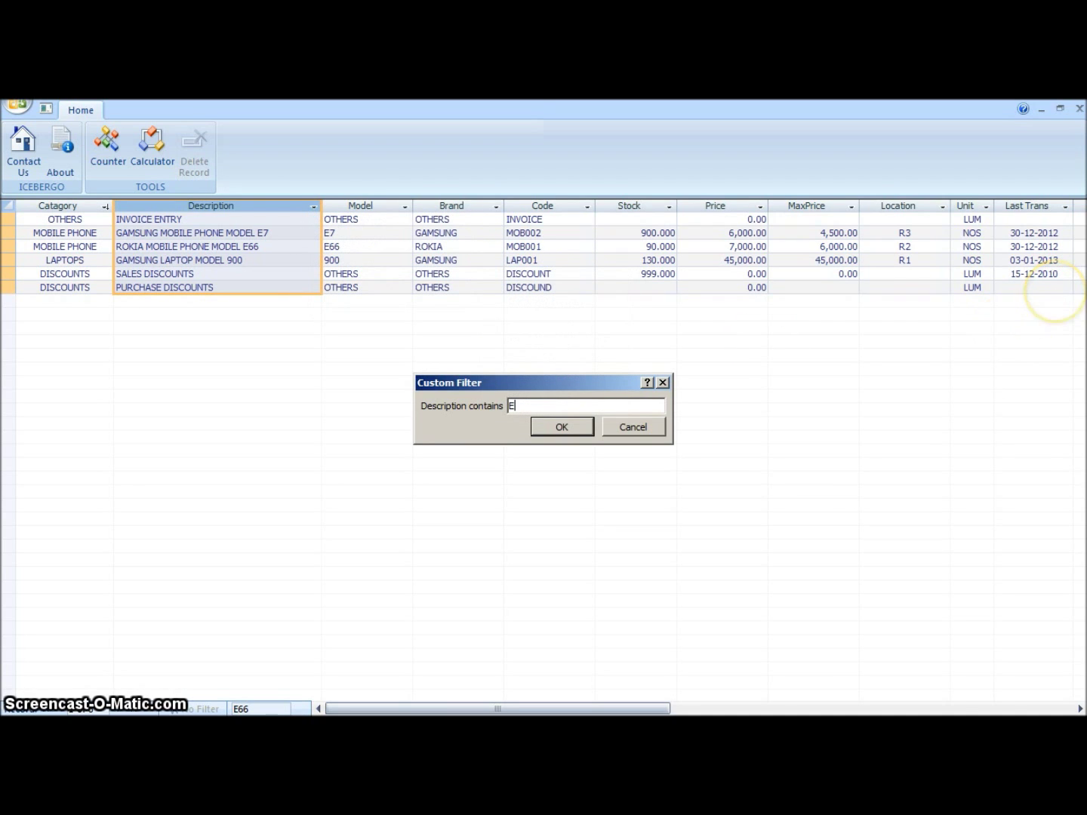
text(66)
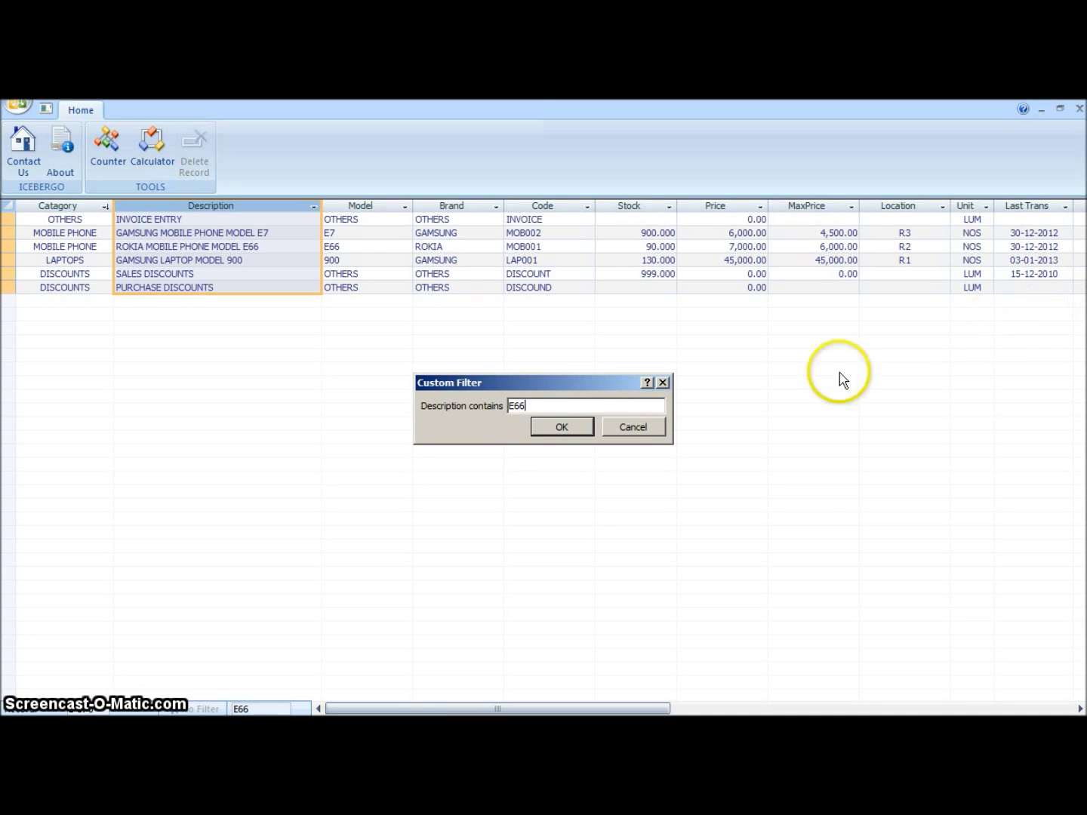
click(580, 427)
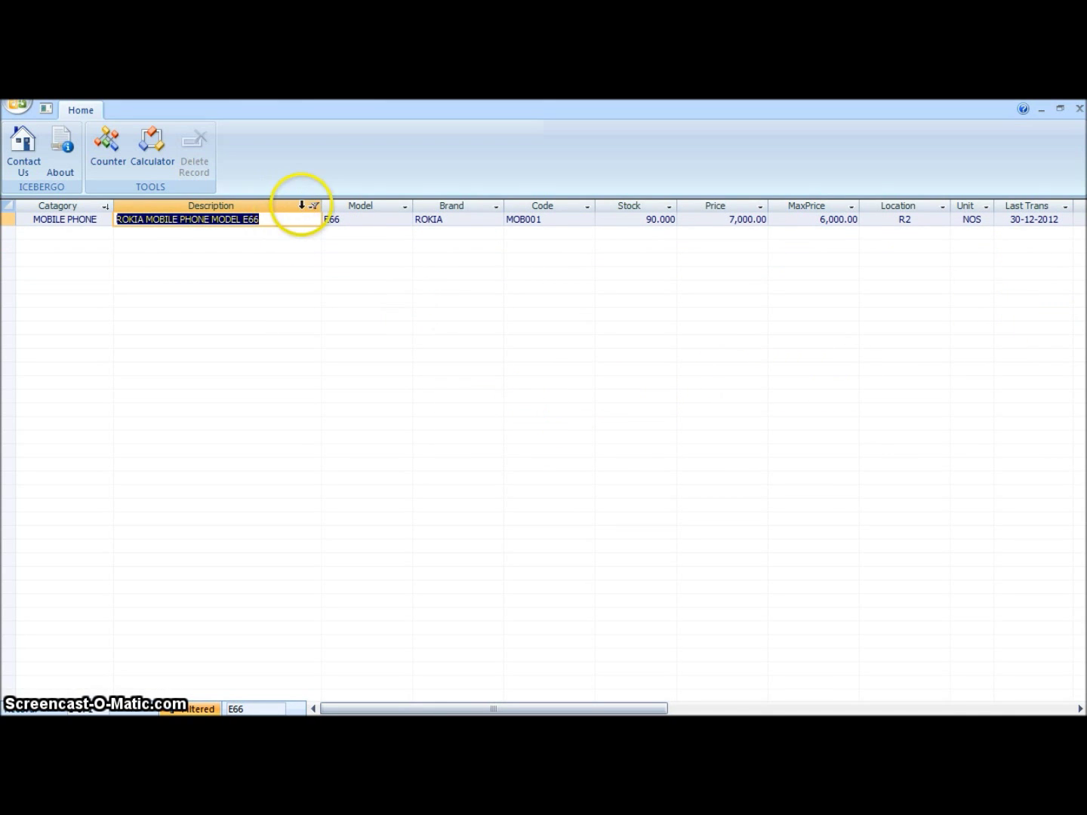
click(317, 206)
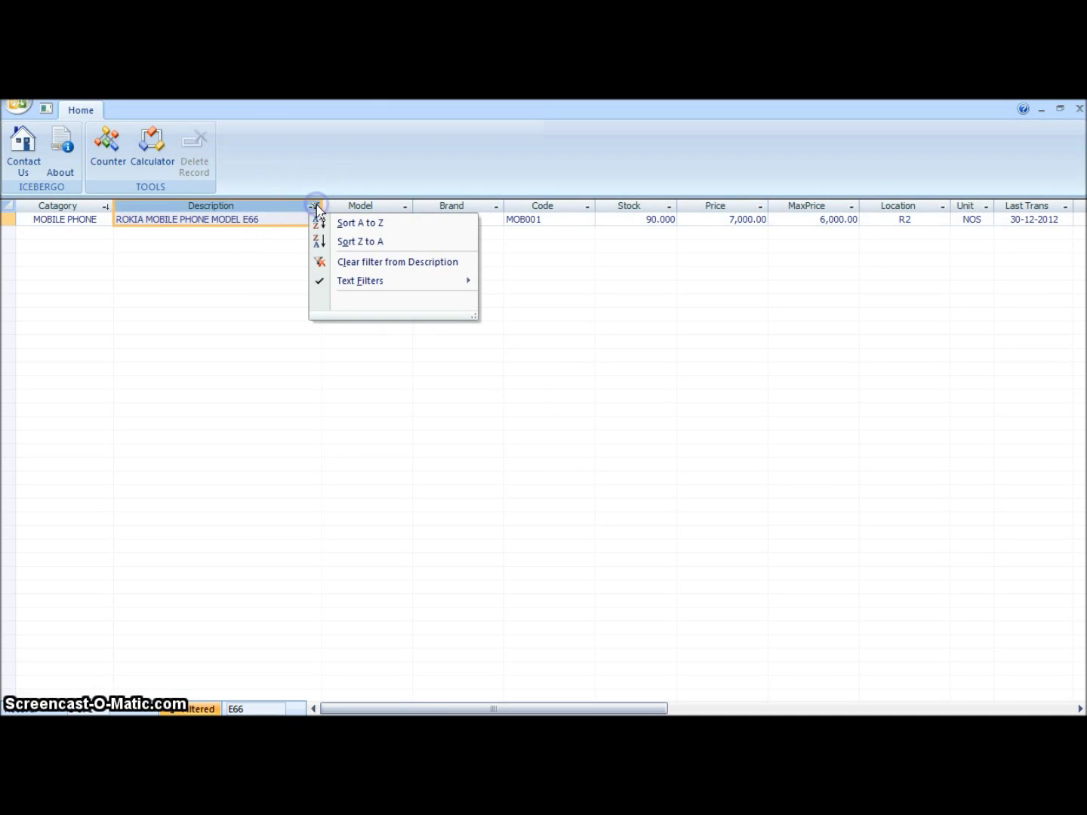
click(370, 263)
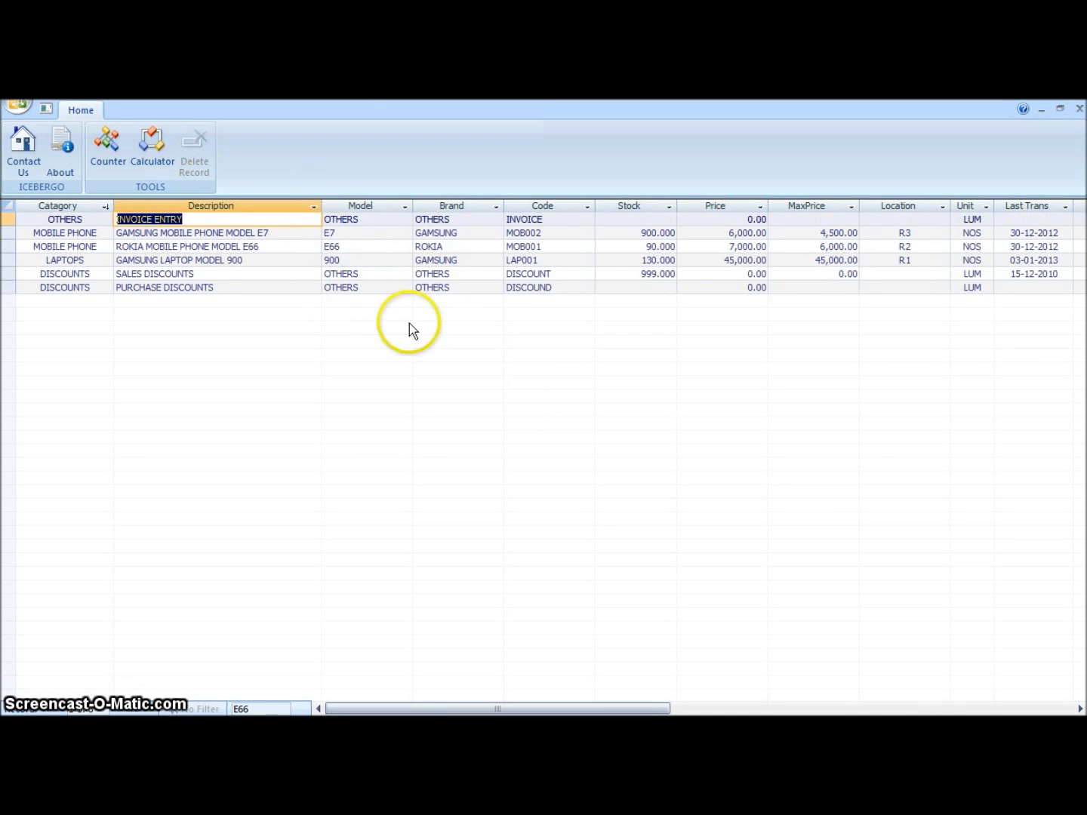
Step: Examine the model sorting options and the stock, price, maximum price and location of the phone and laptop items, and close the list
click(405, 206)
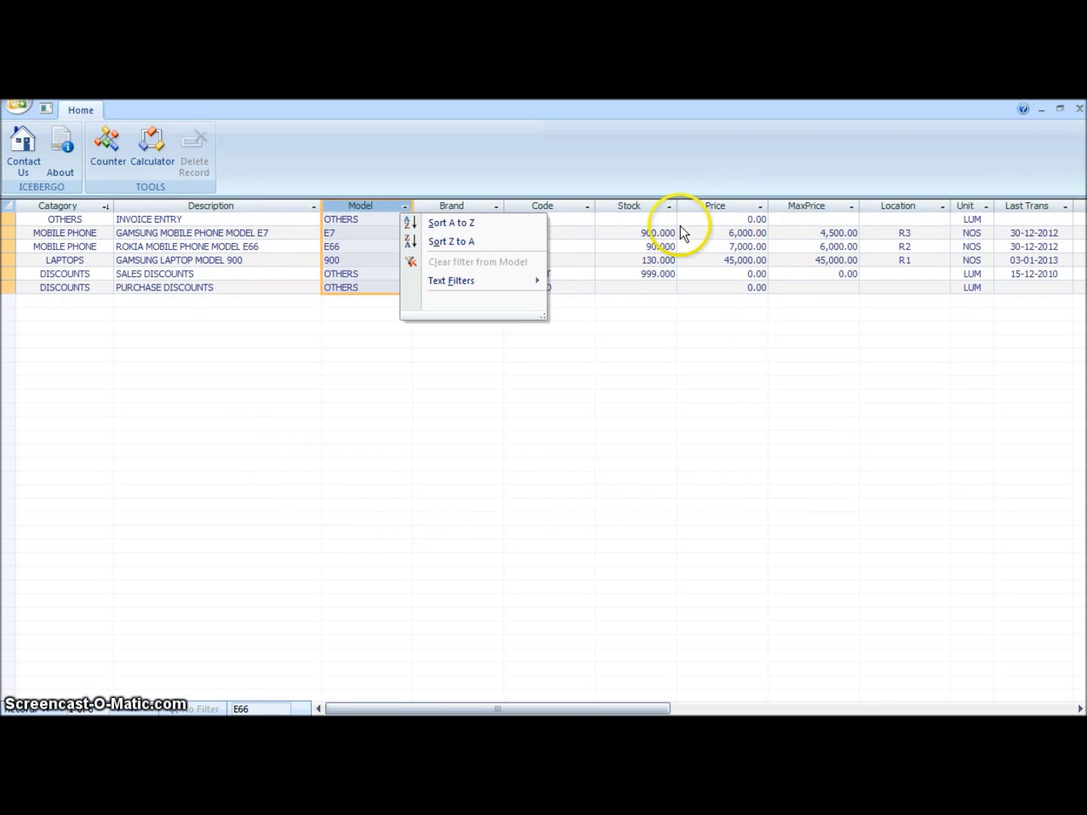
click(630, 227)
click(630, 228)
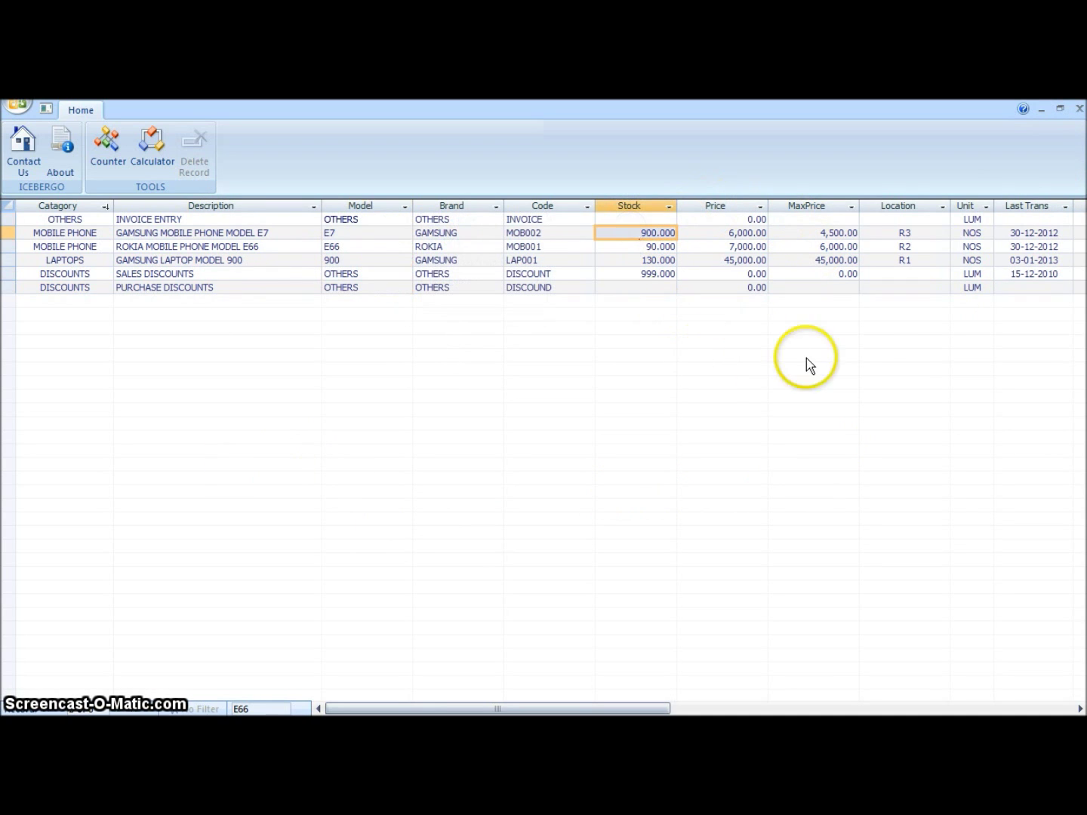
key(Tab)
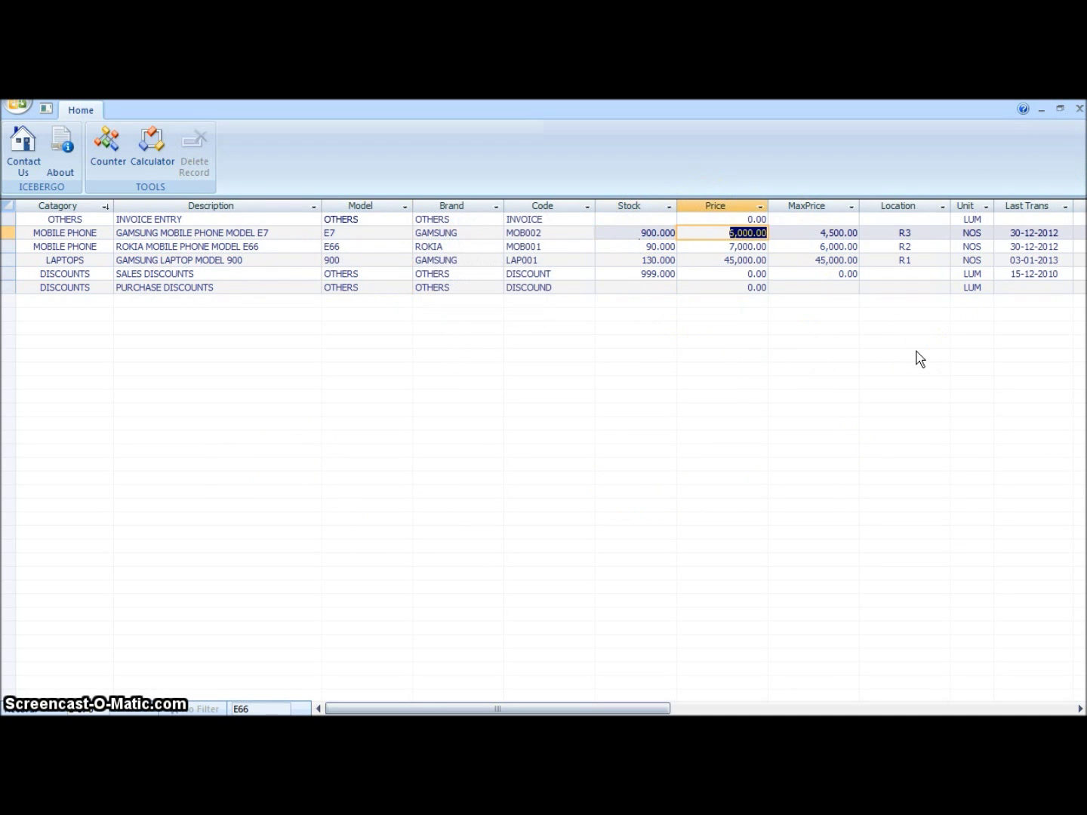
key(Tab)
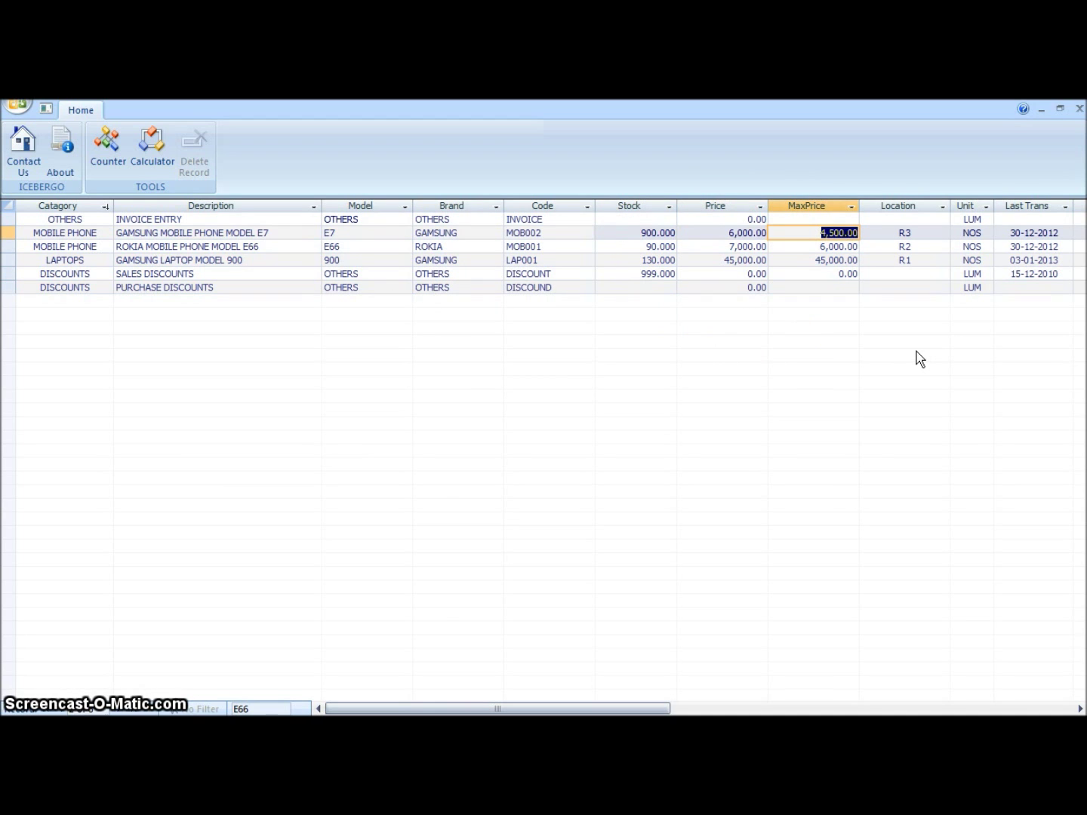
key(Tab)
key(Tab)
key(Tab)
key(Tab)
key(Tab)
key(Tab)
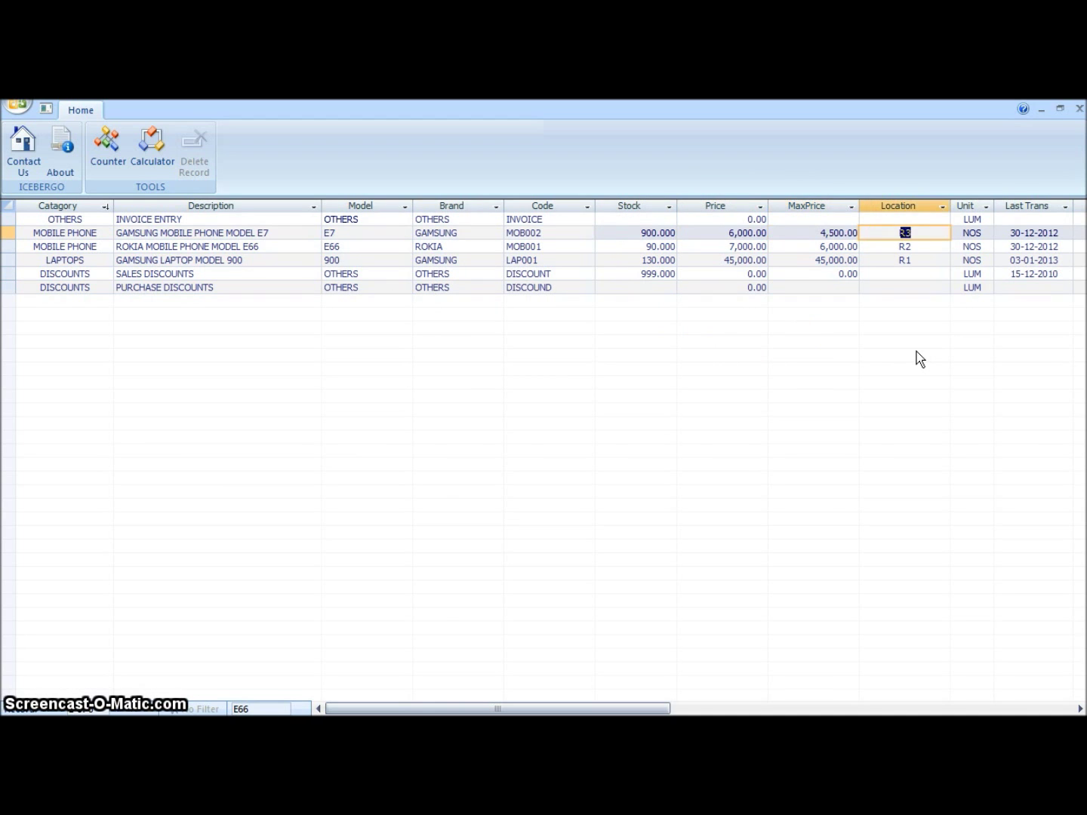
key(Tab)
key(Tab)
key(Tab)
key(Tab)
key(Tab)
key(Tab)
key(Tab)
key(Tab)
key(Tab)
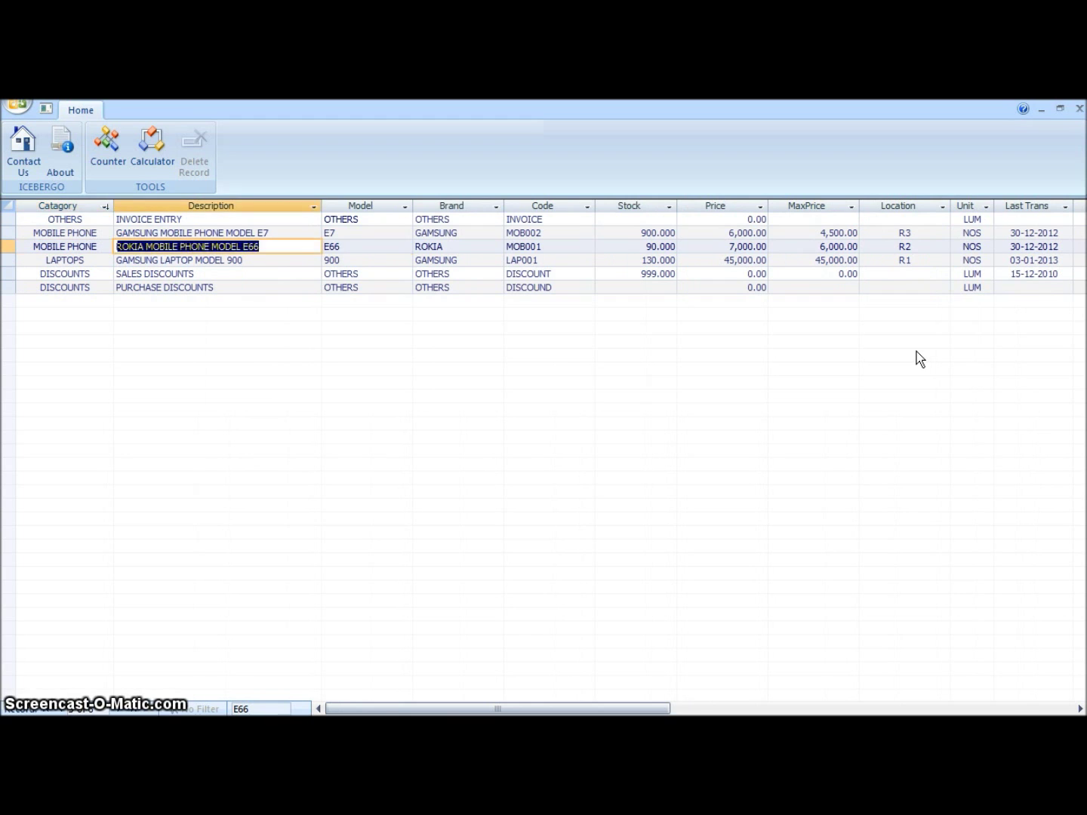
key(Tab)
key(Tab)
key(Tab)
key(Tab)
key(Tab)
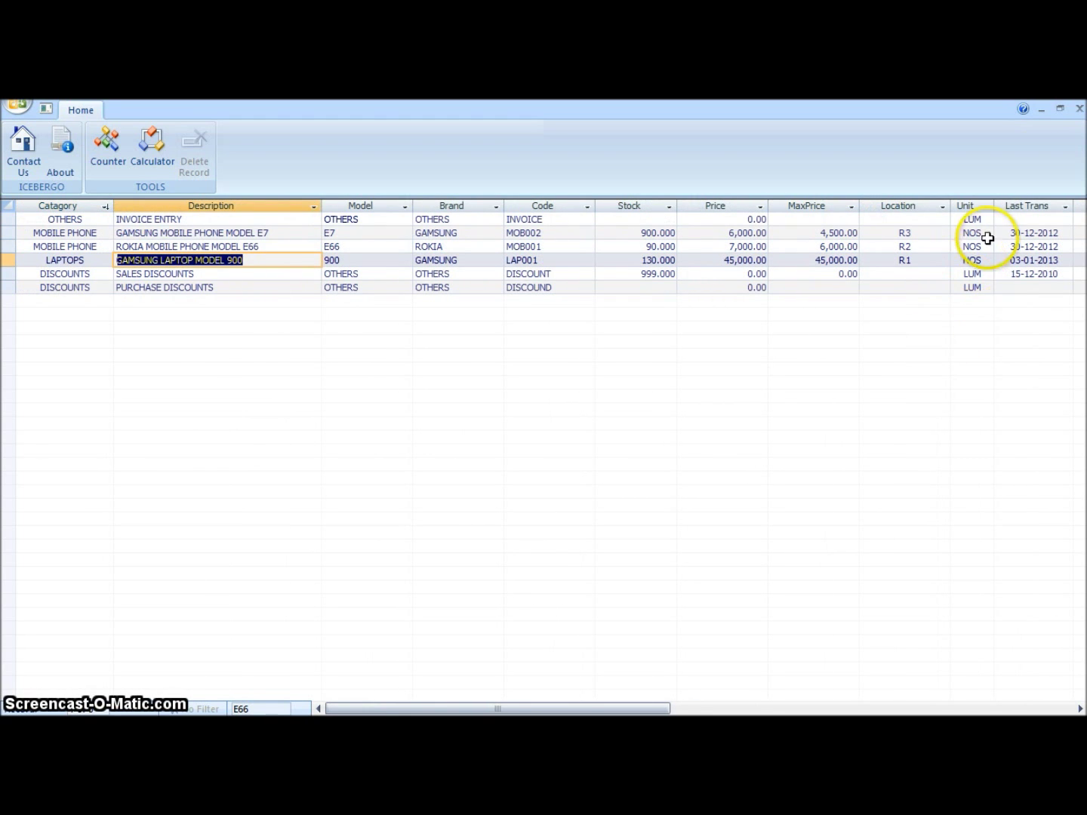
click(1079, 108)
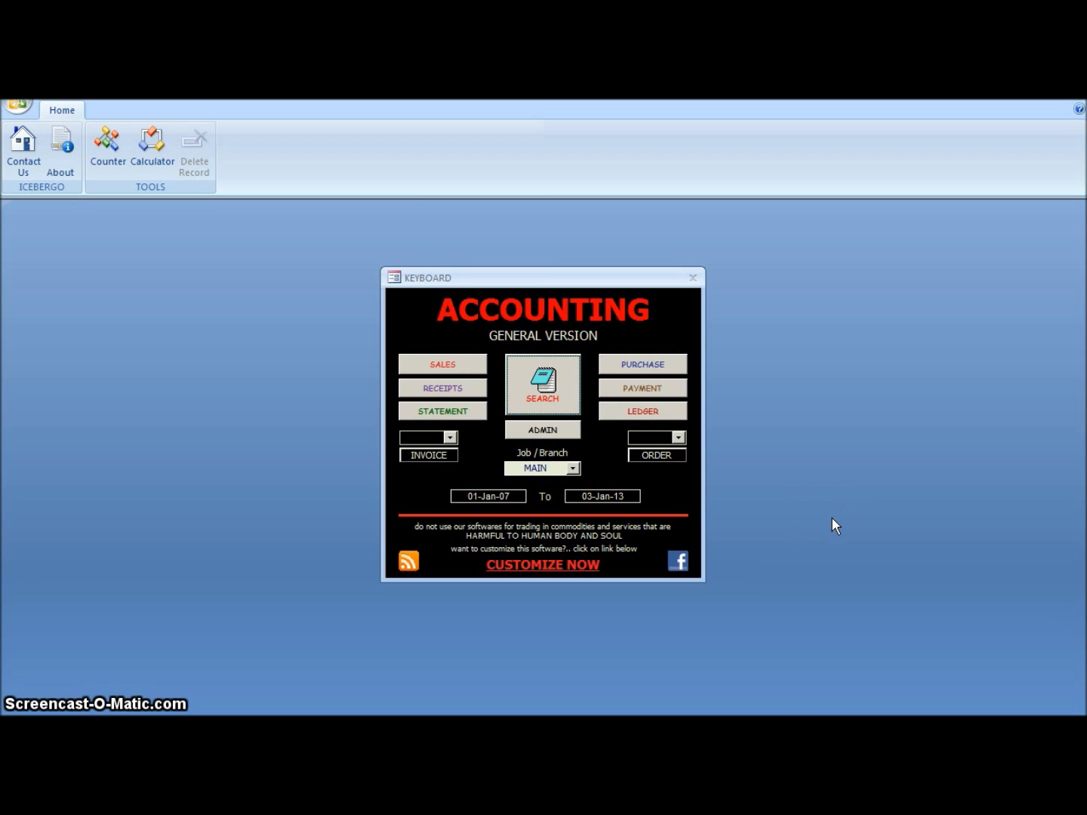
Step: Open the payment register from the accounting start screen and choose ABC TRADING as the payee of a new voucher
click(635, 386)
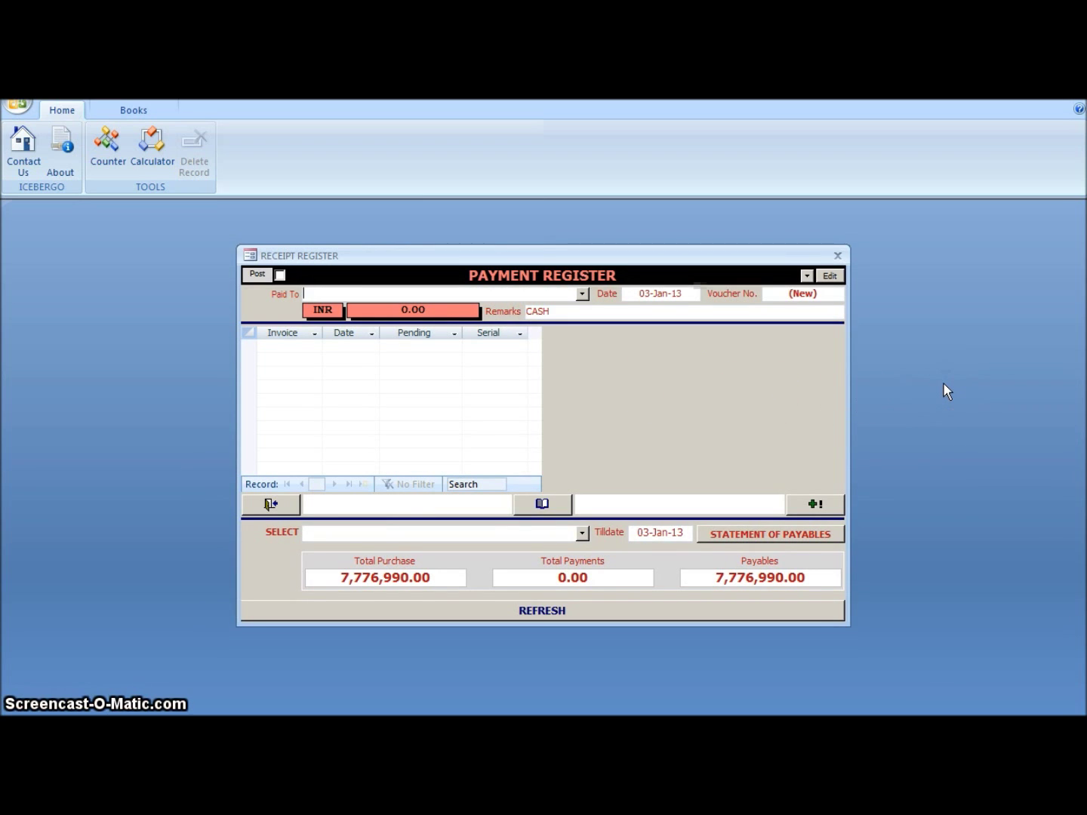
key(alt+Down)
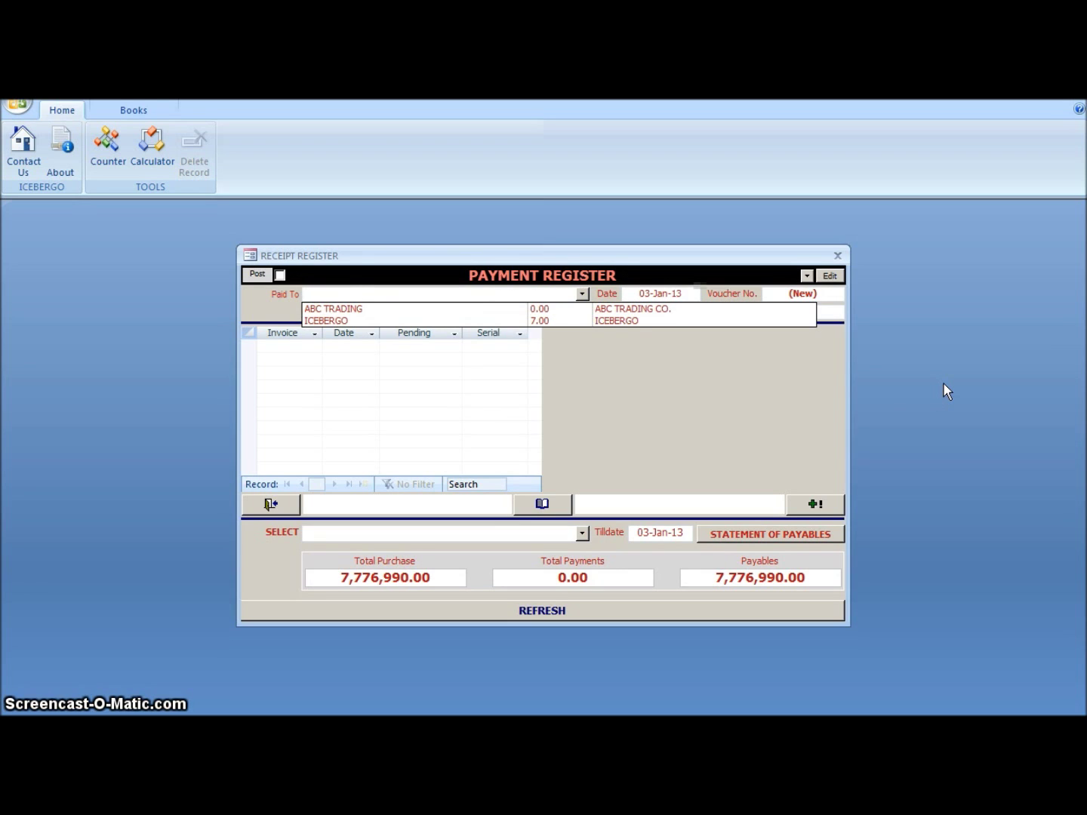
key(Down)
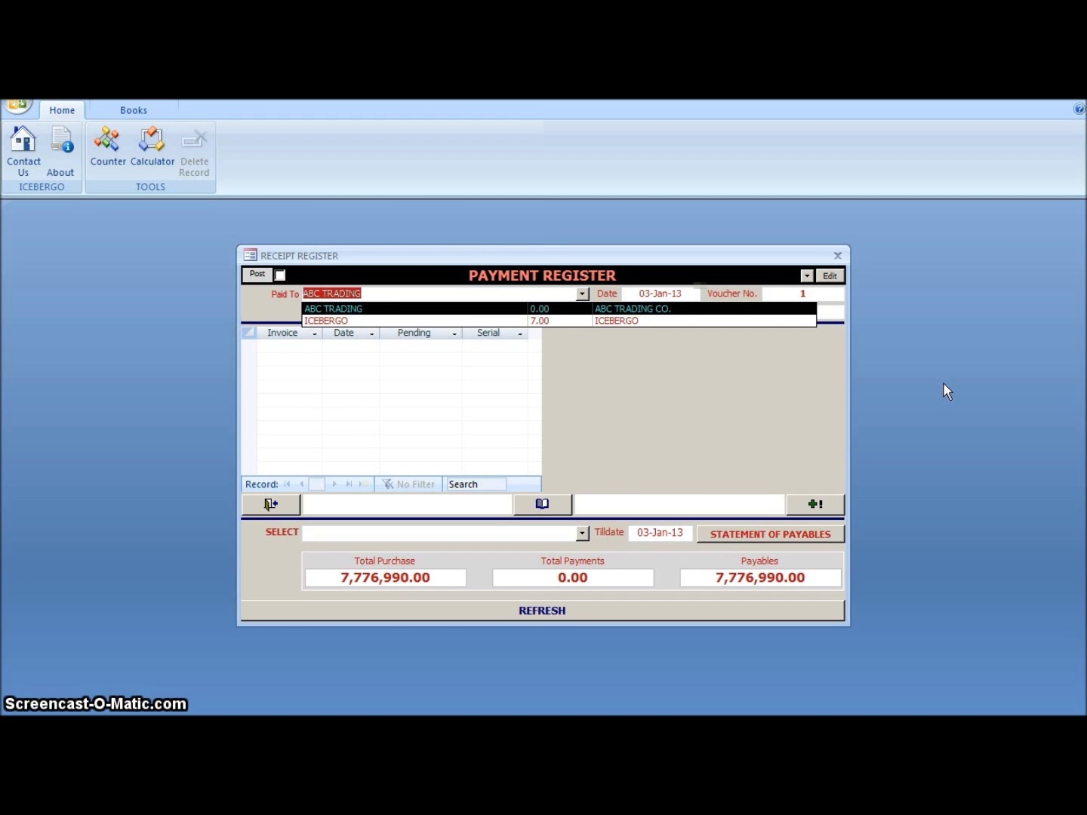
key(Return)
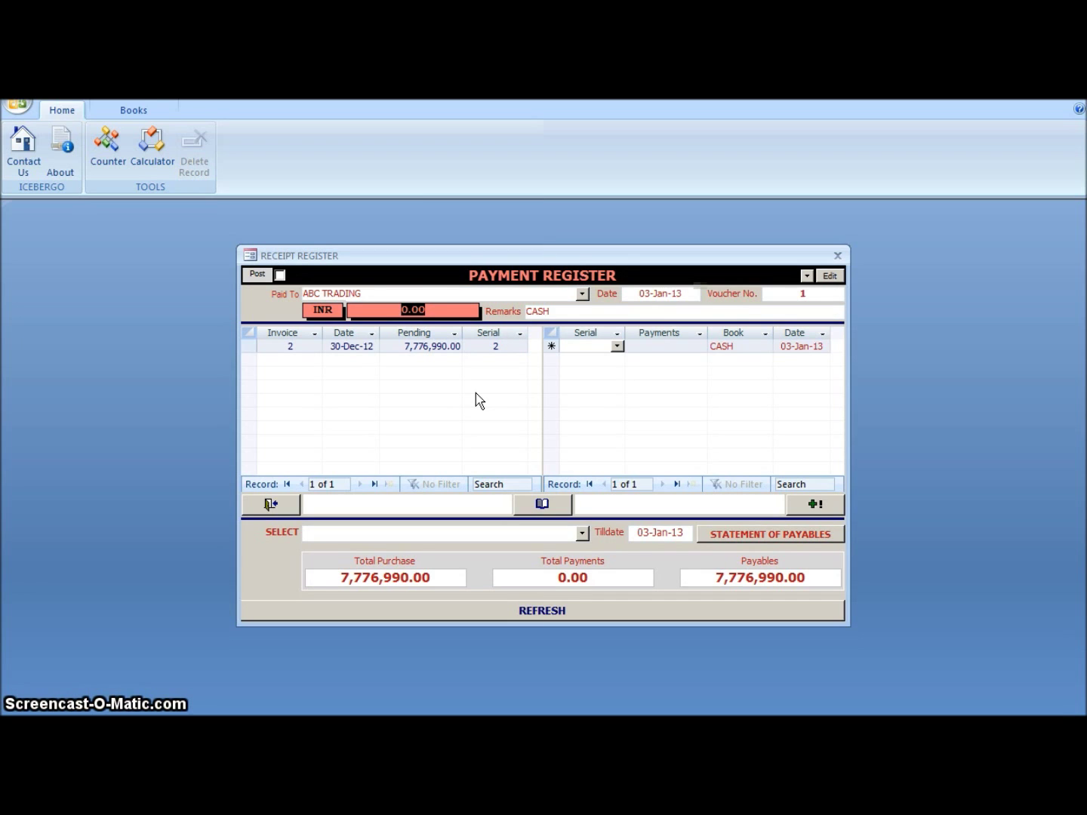
Step: Set the voucher's payment amount to 700,000 INR and its remarks to CHQ NO. 1000
text(700000)
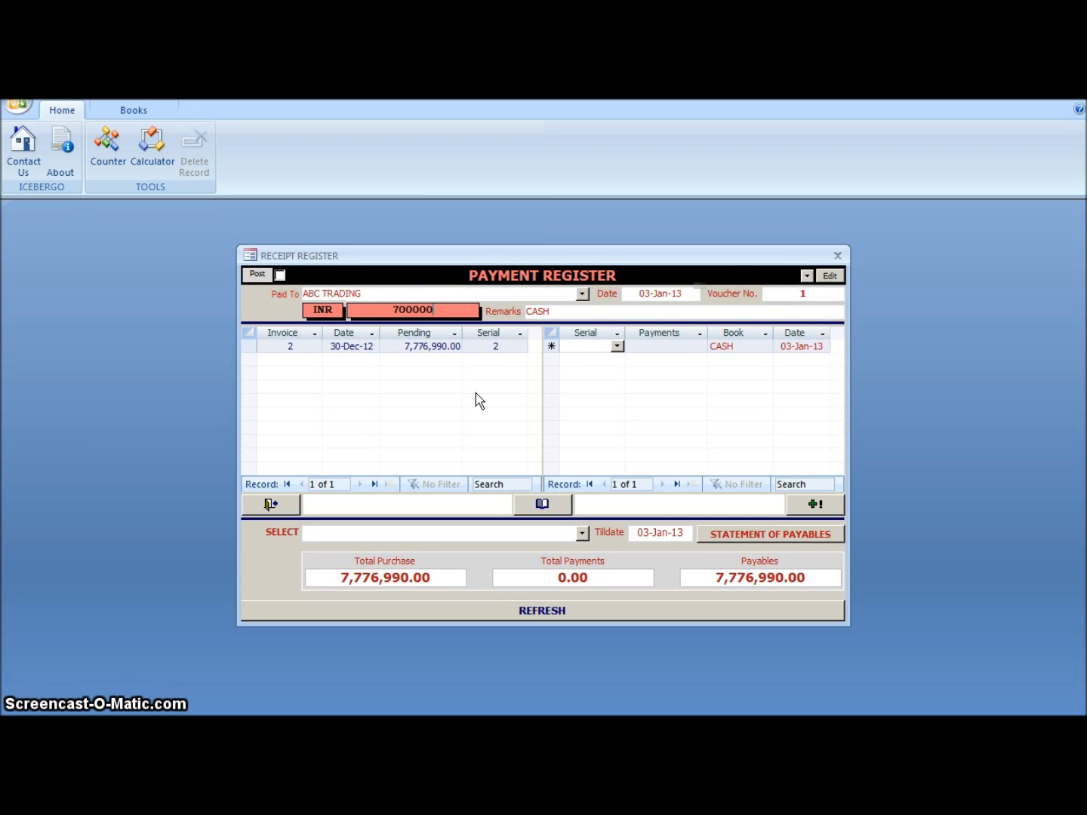
key(Tab)
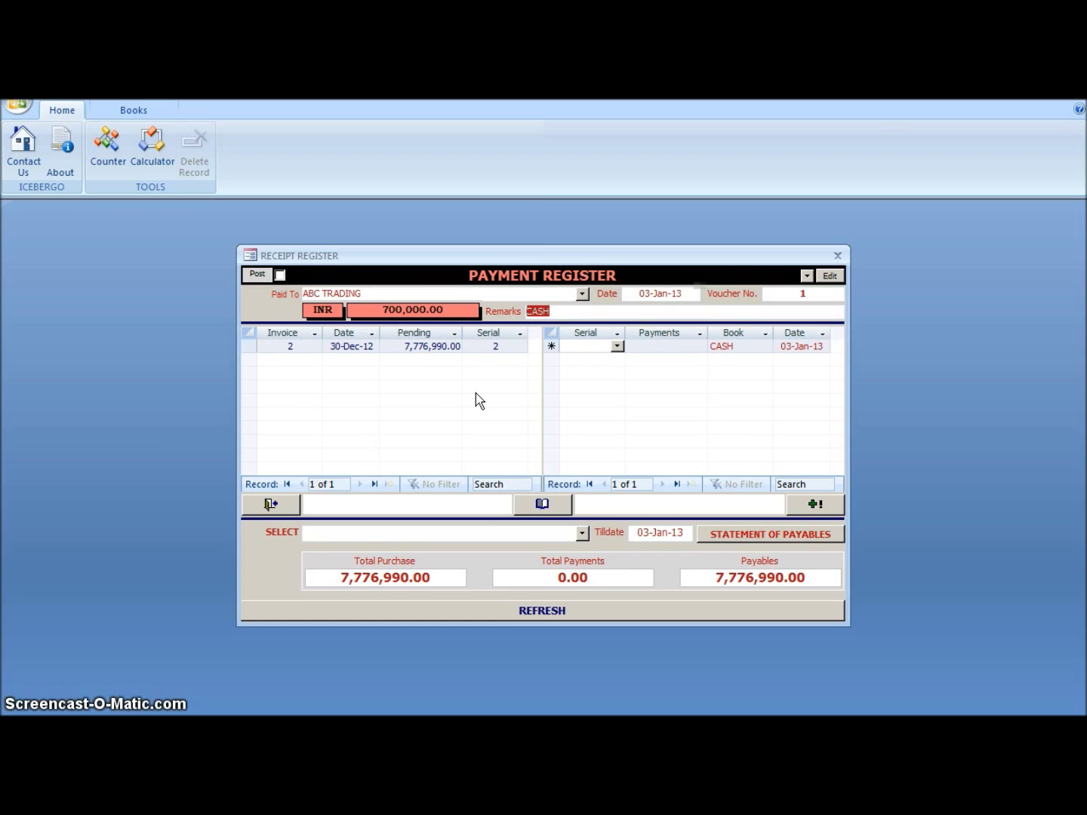
text(ch)
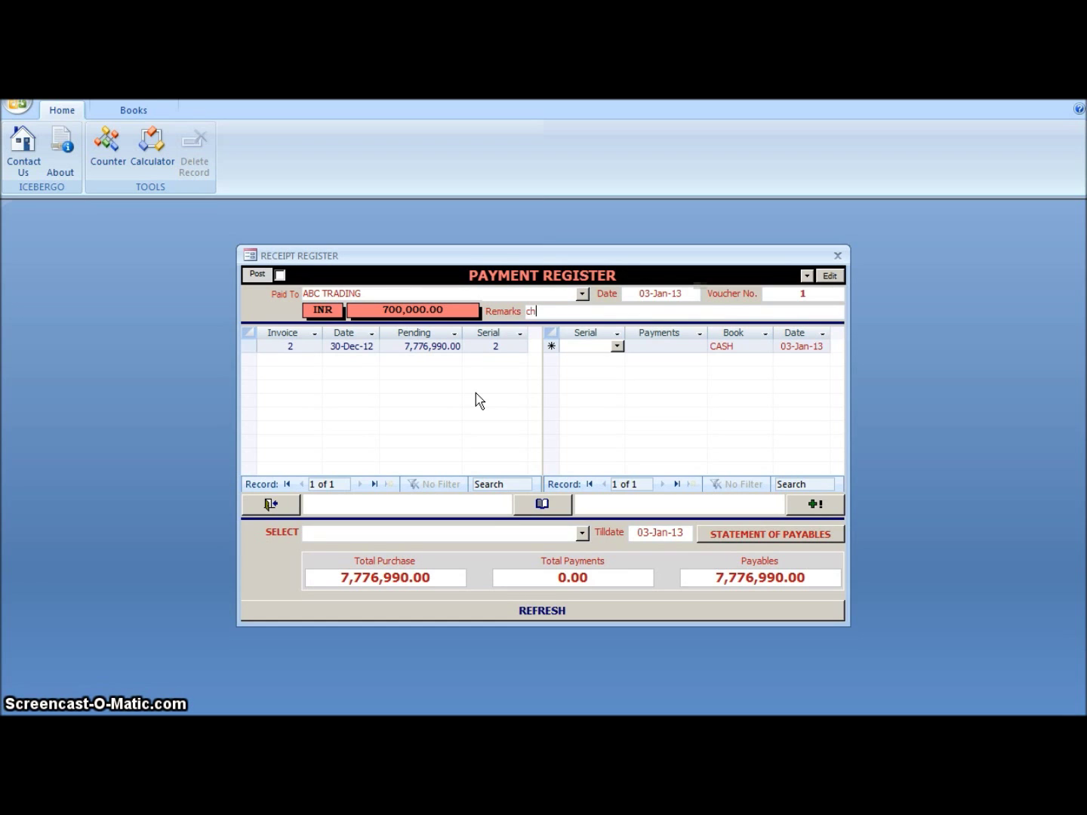
text(CHQ NO. 1000)
key(Tab)
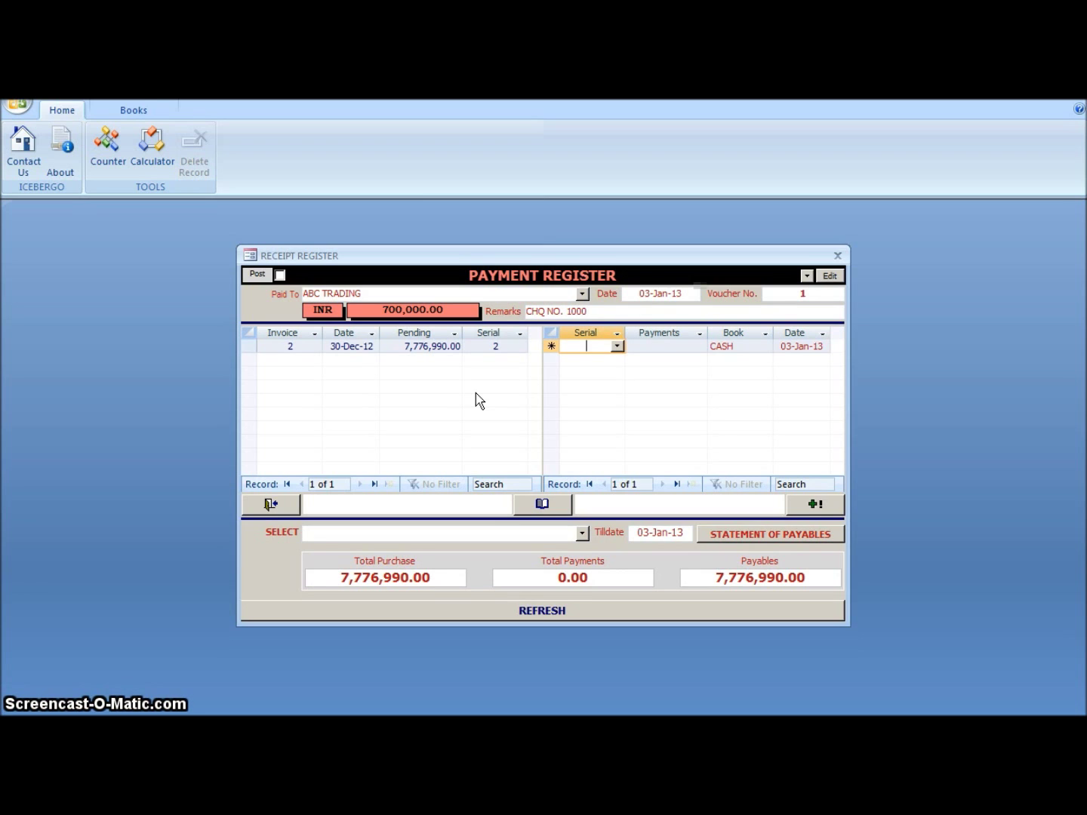
Step: Allocate a payment of 700,000 to the pending purchase invoice with serial 2
key(alt+Down)
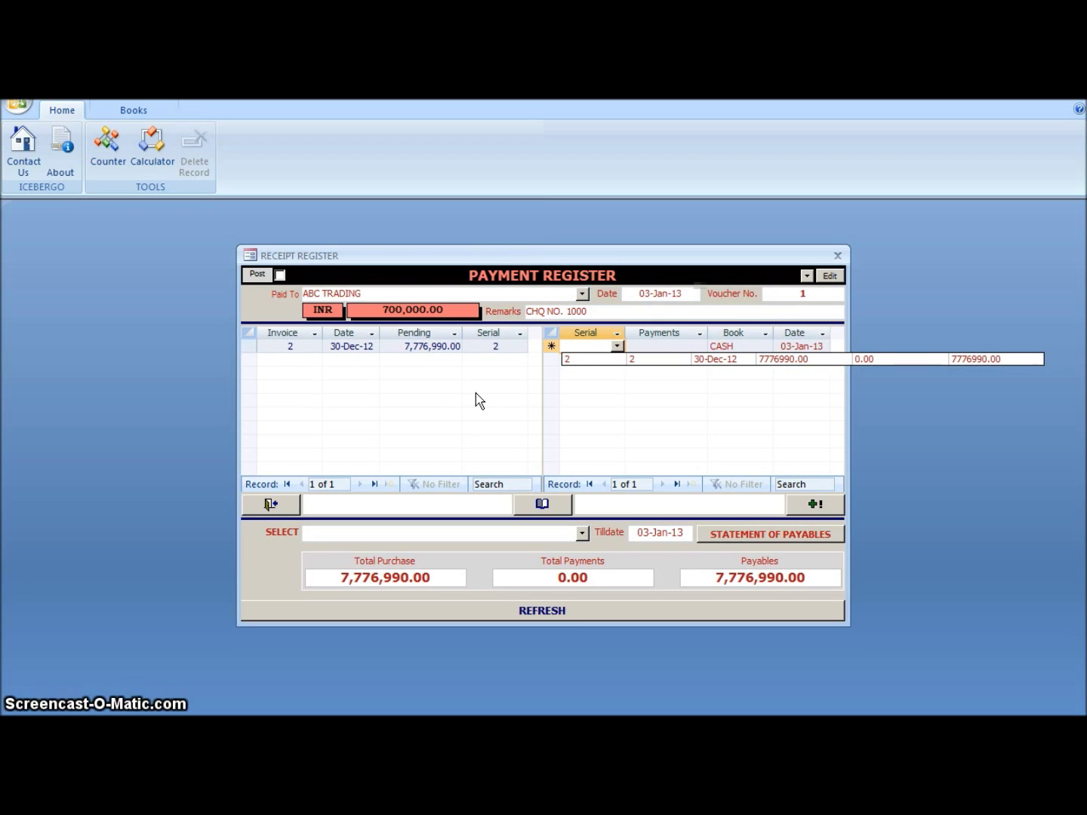
key(Down)
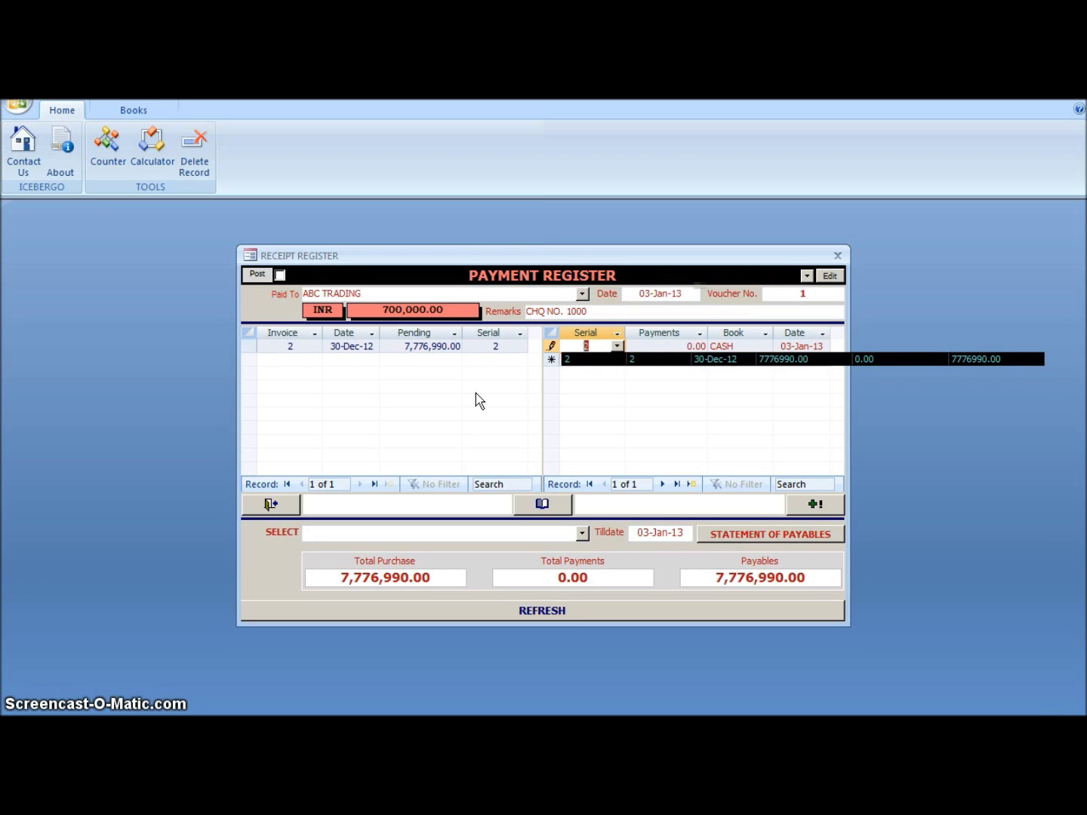
key(Tab)
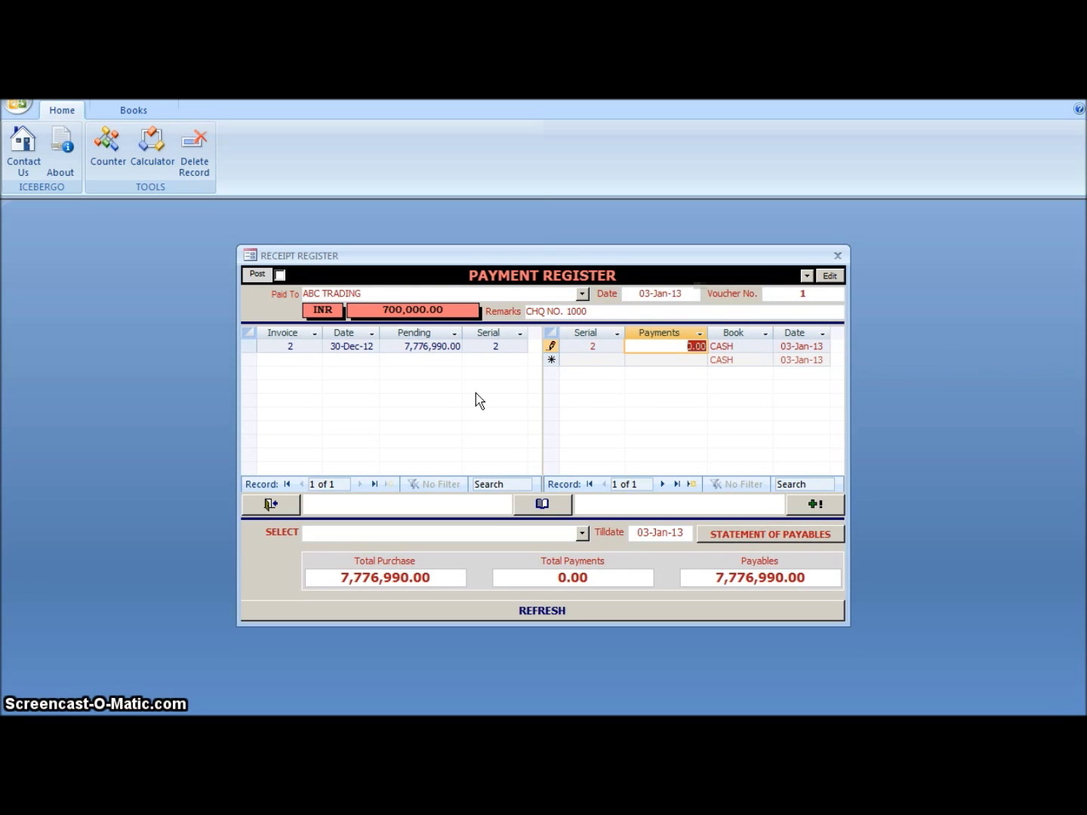
text(7)
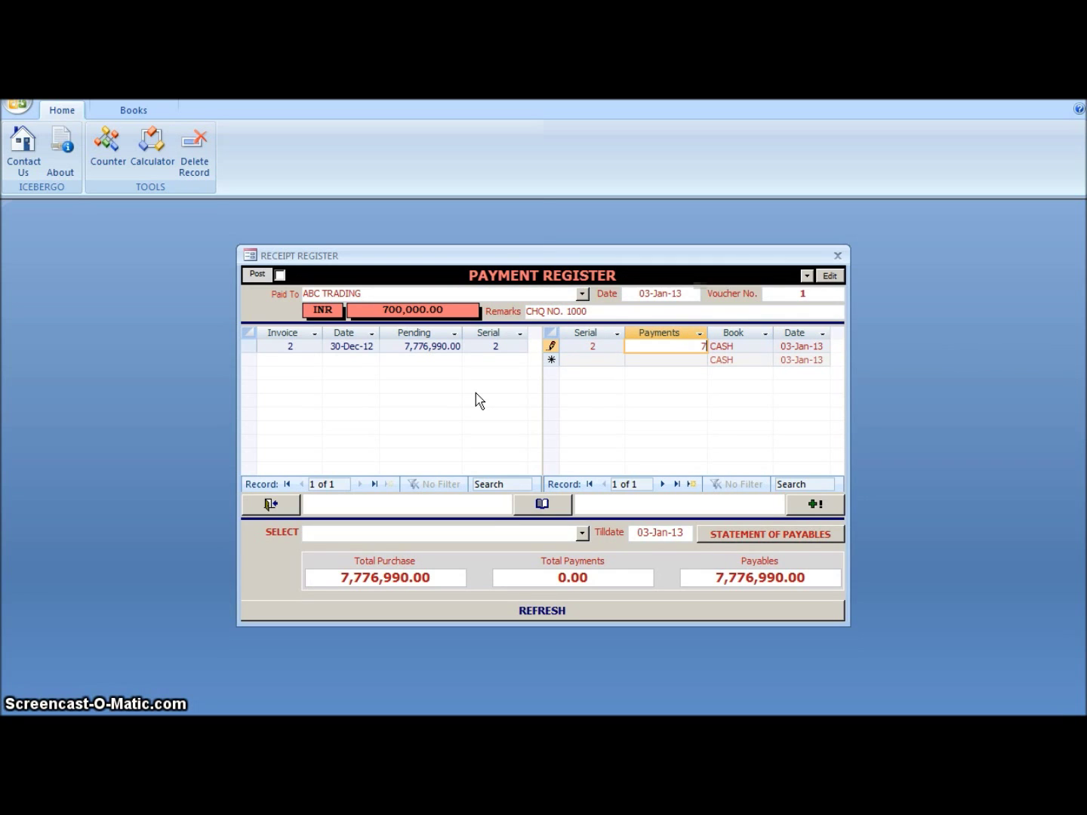
text(00000)
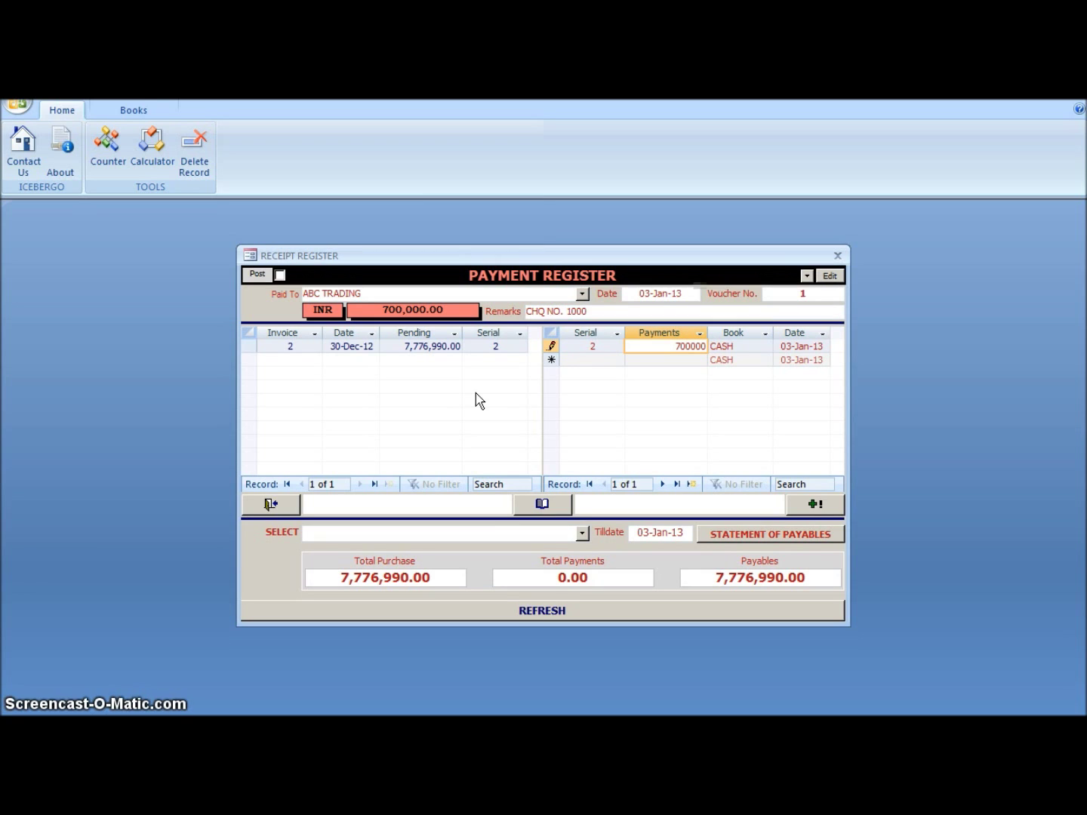
key(Tab)
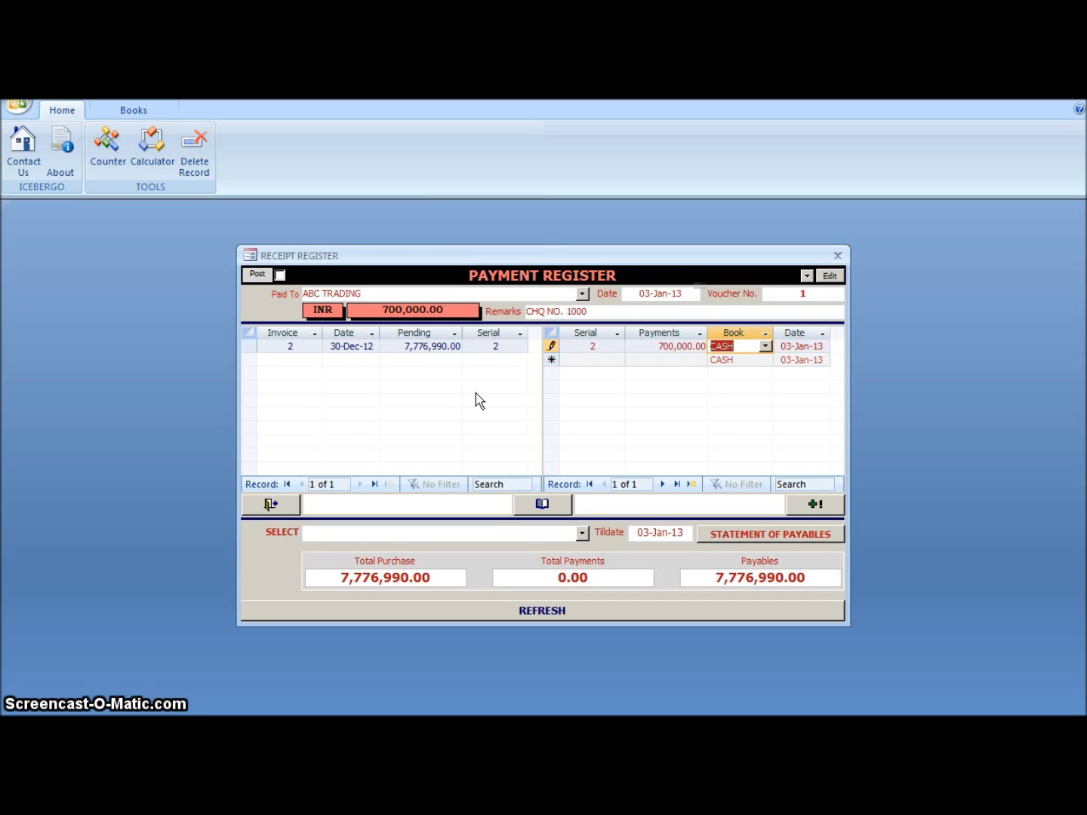
Step: Set the book of the 700,000 payment line to BANK and save the line
key(F4)
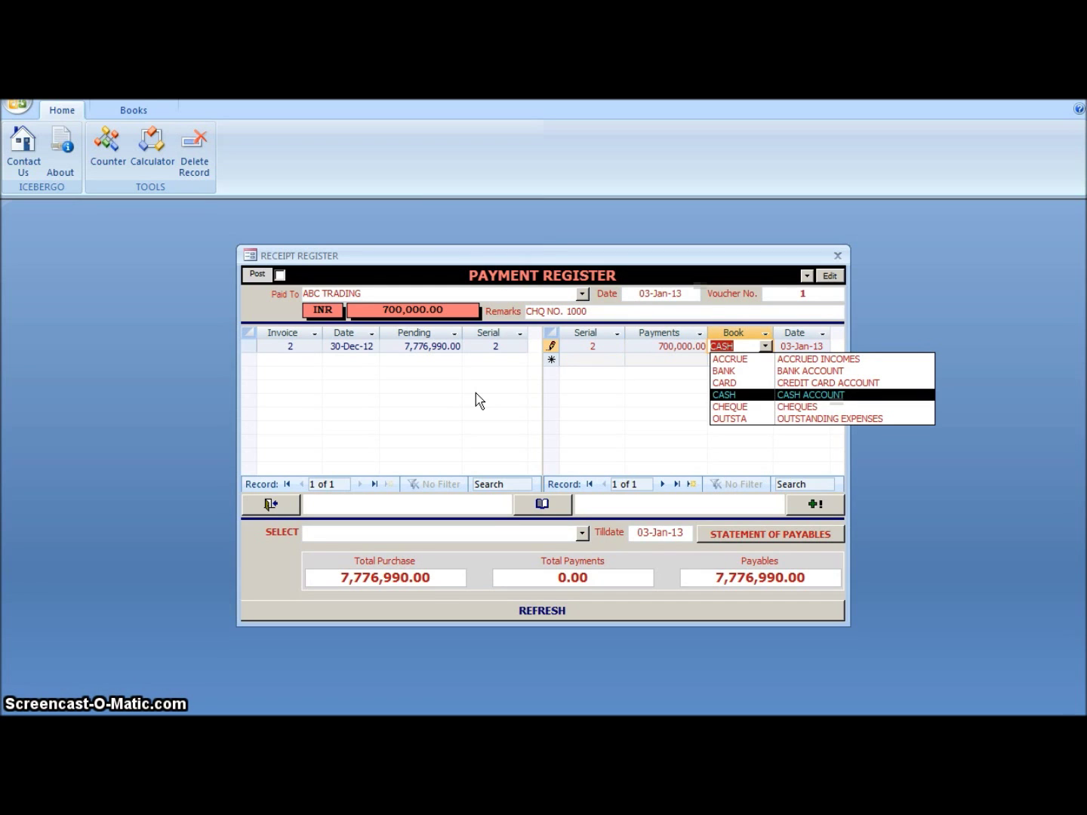
key(Up)
key(Up)
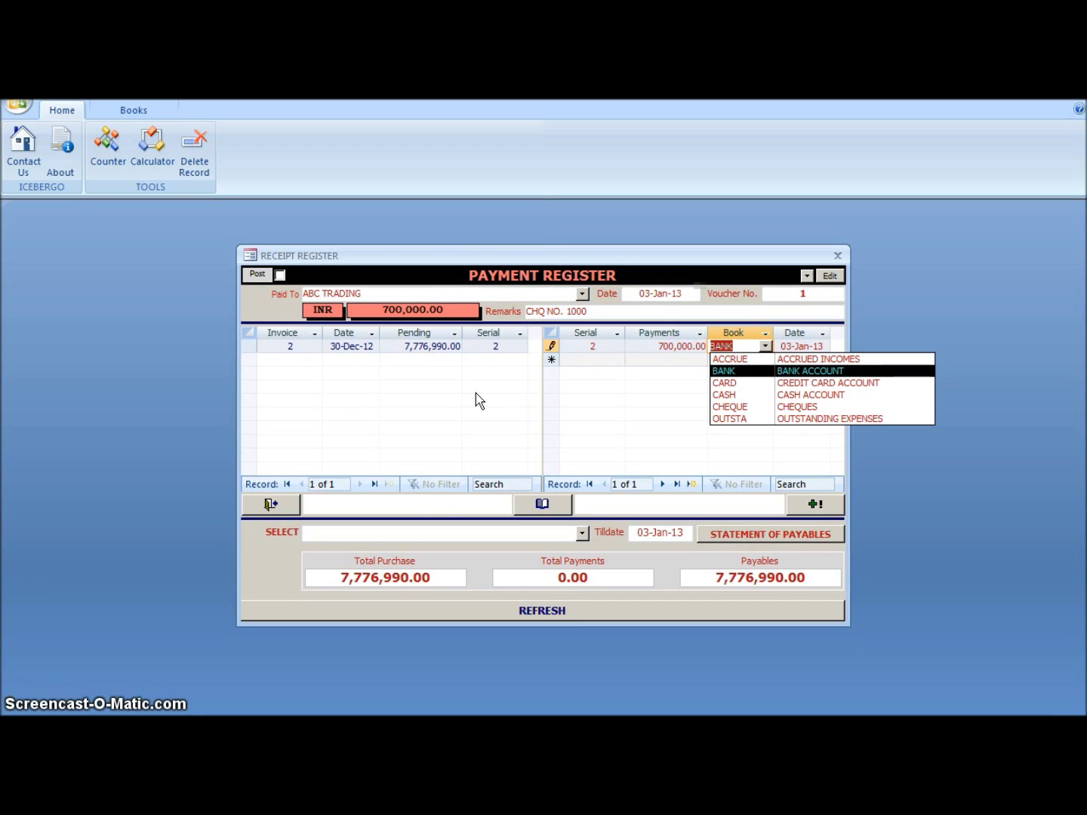
key(Return)
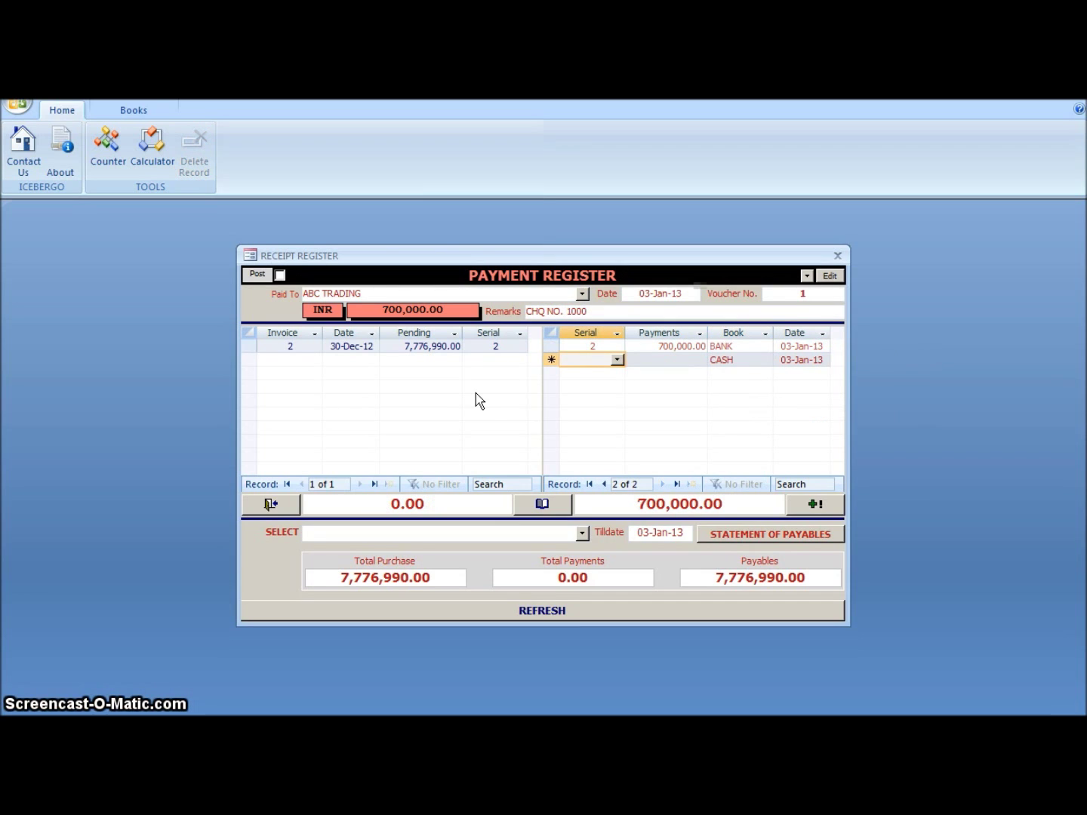
Step: Check the payment line's date and the invoice's remaining balance, and refresh the register's pending amount and totals
click(780, 348)
click(819, 352)
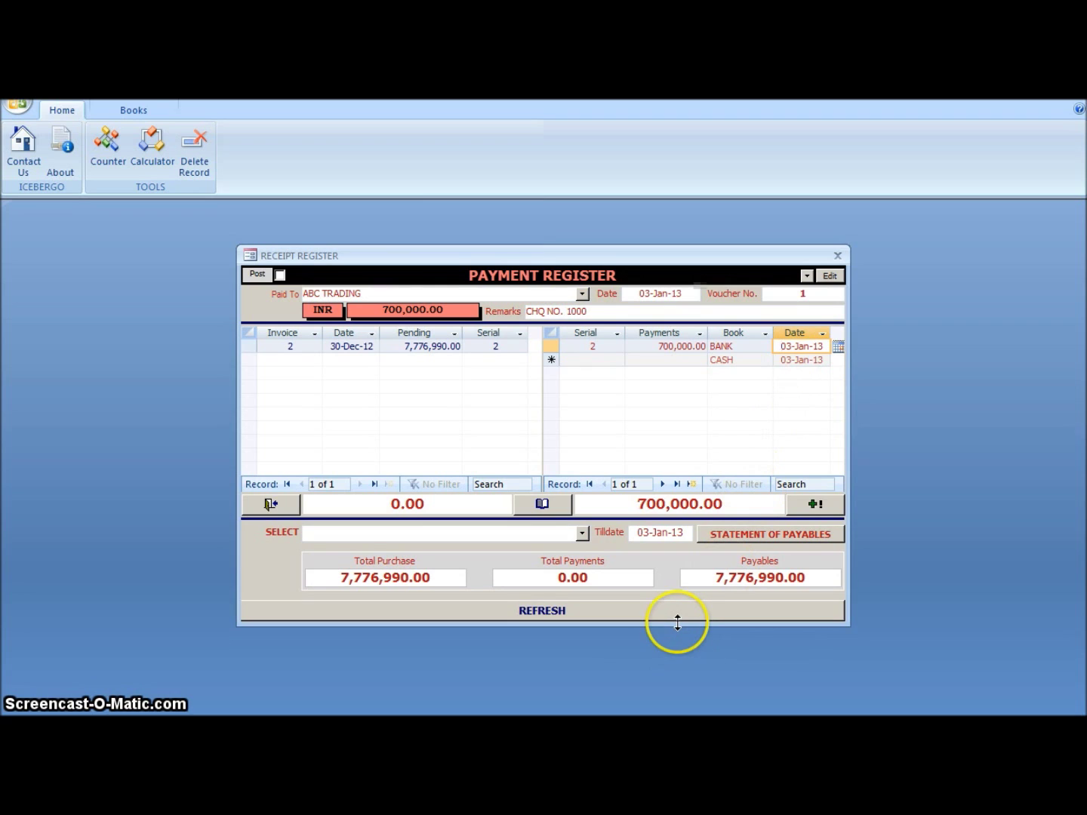
key(Tab)
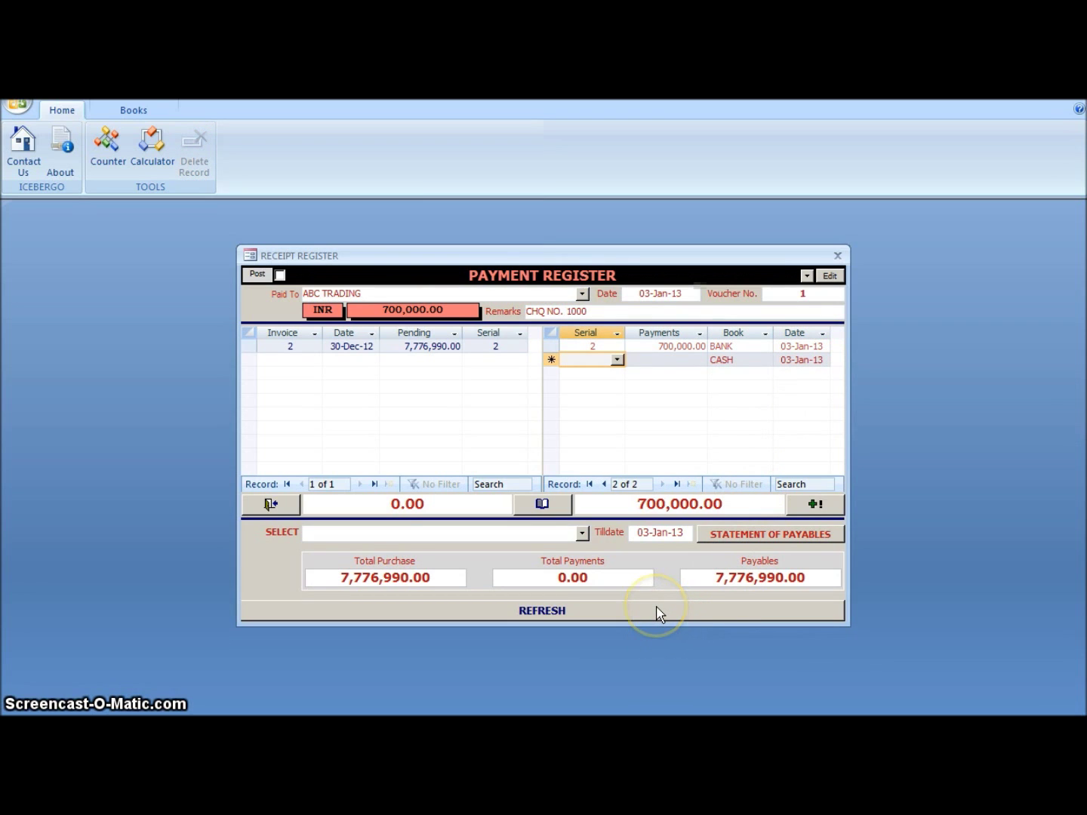
key(alt+Down)
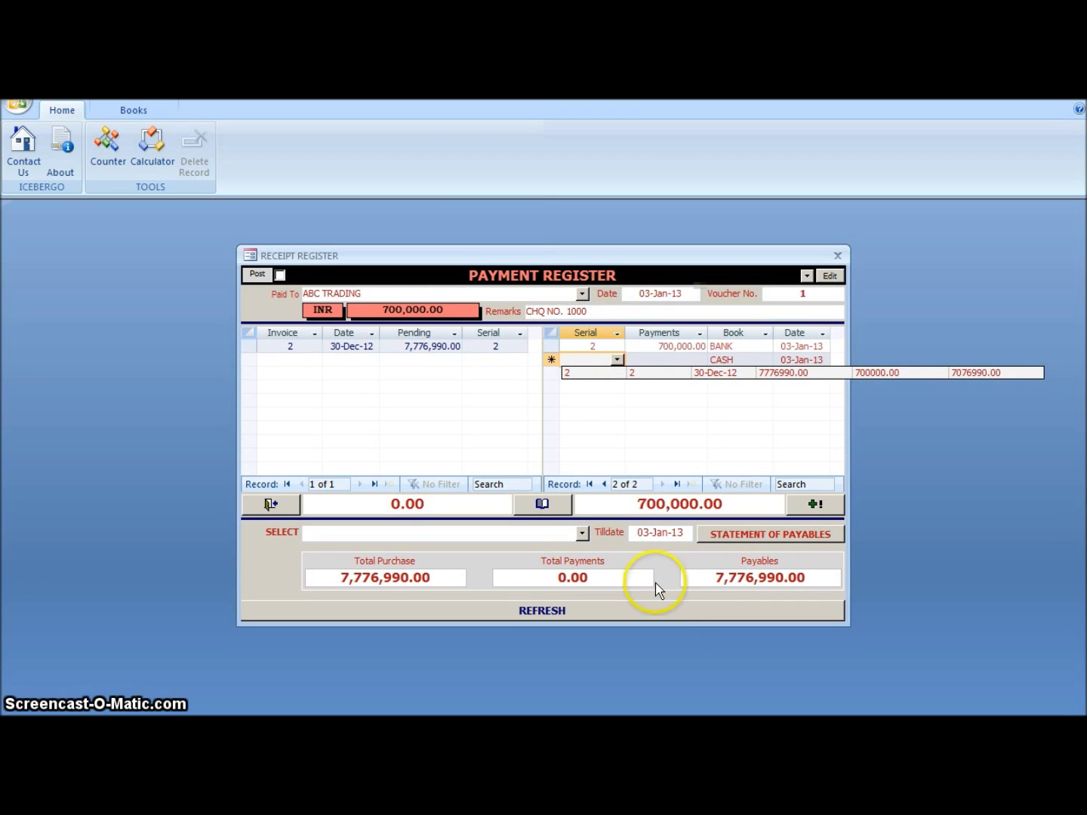
click(688, 360)
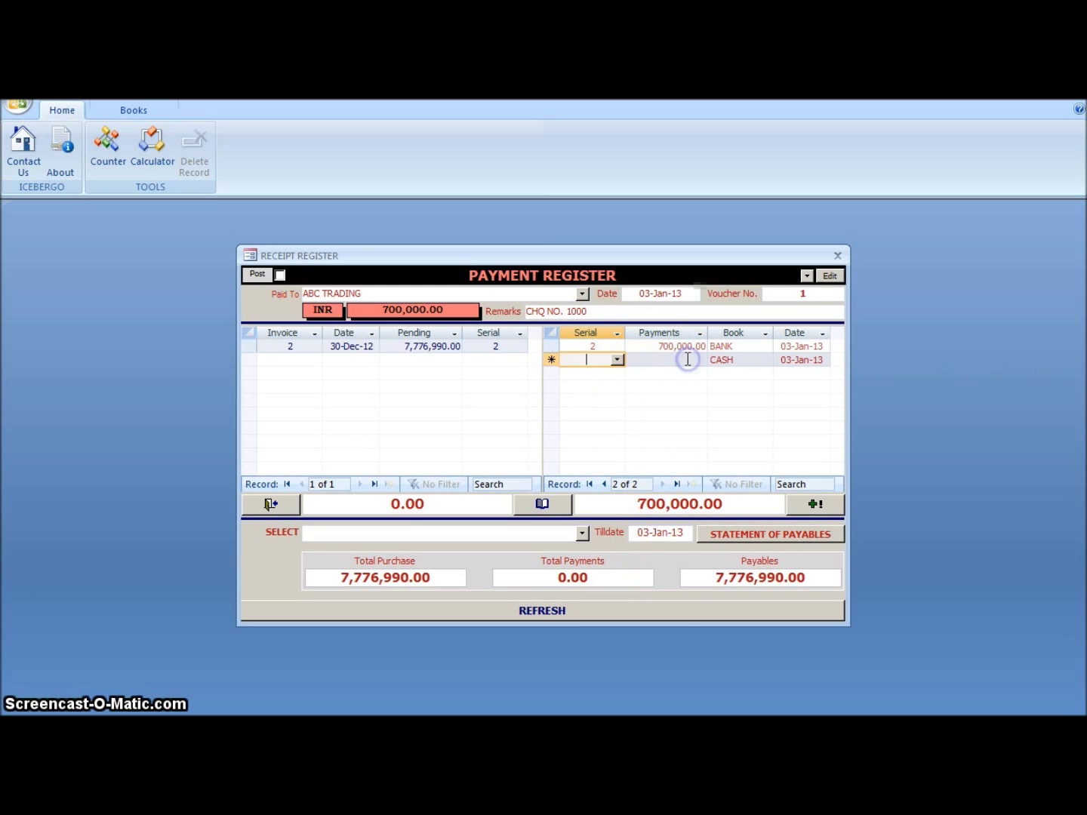
click(546, 611)
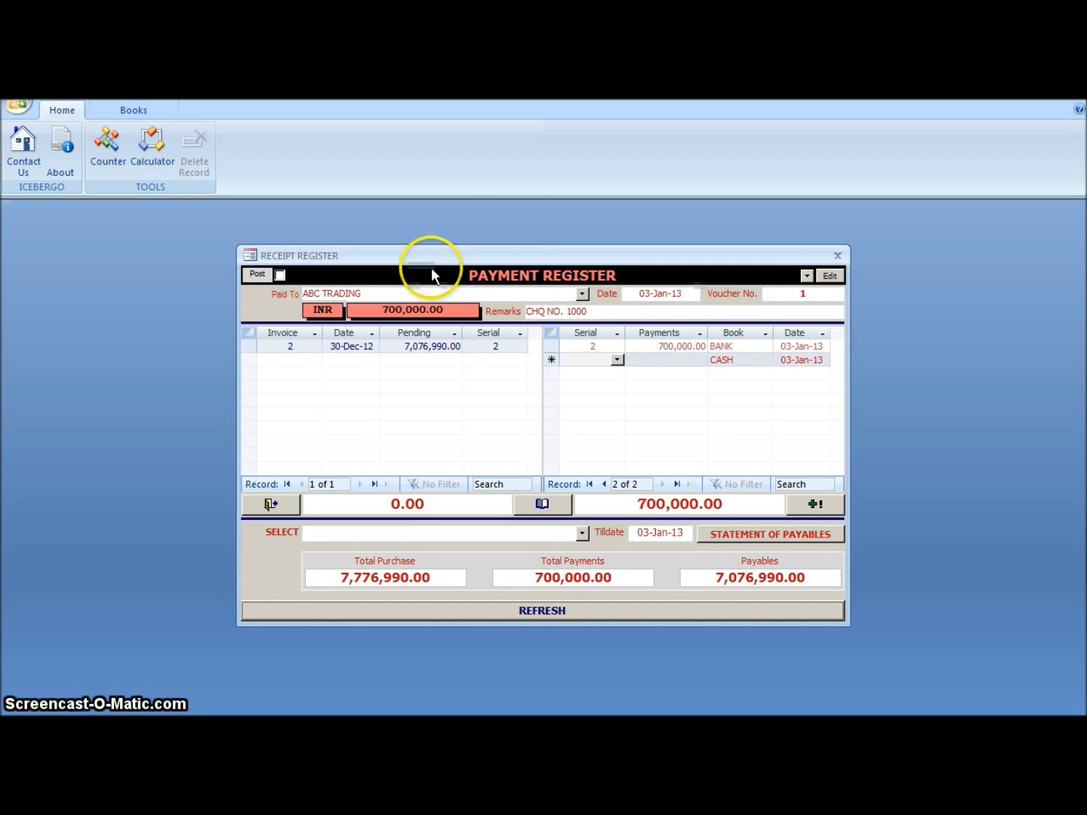
Step: Generate the statement of payables for ABC TRADING, examine its purchase, payment and balance figures, and close the preview
click(581, 535)
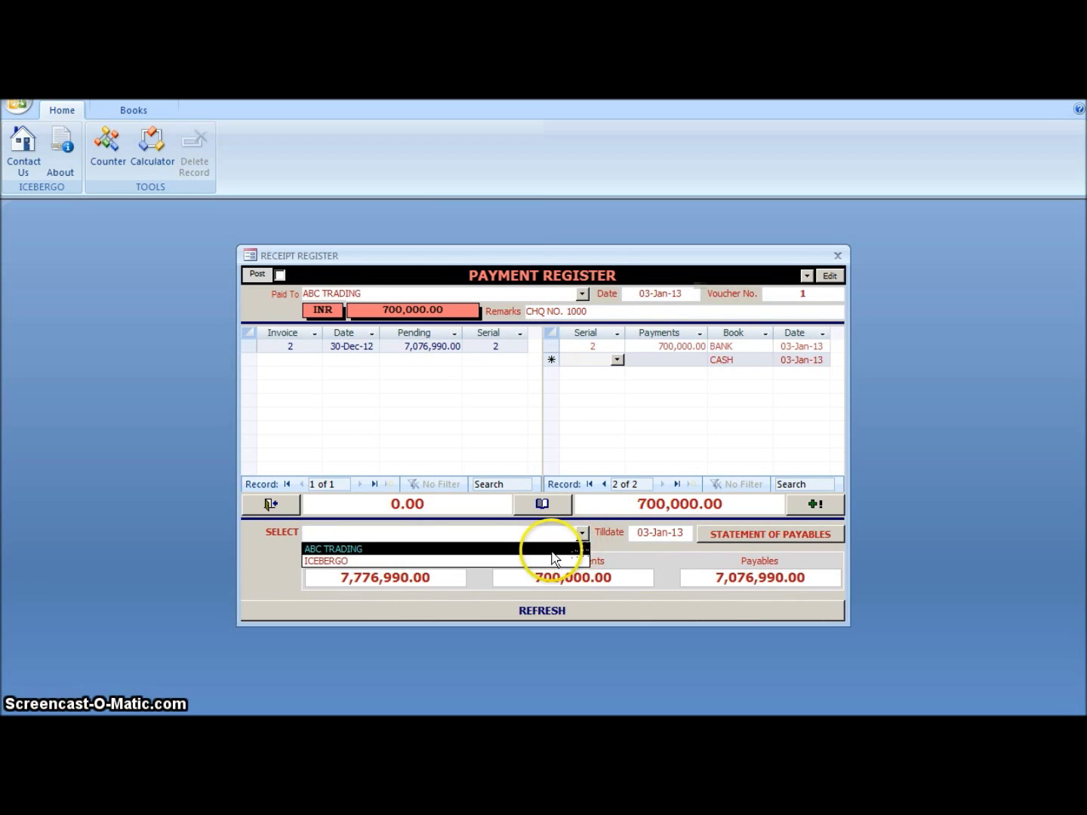
click(552, 551)
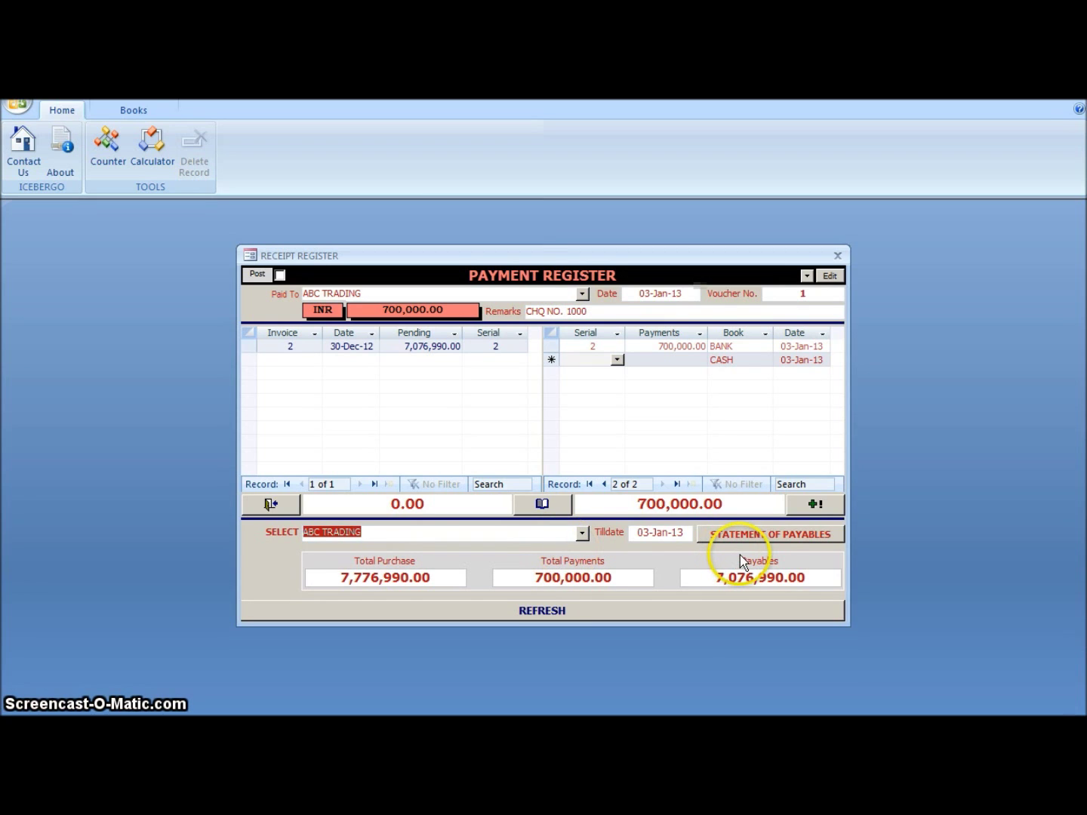
click(756, 534)
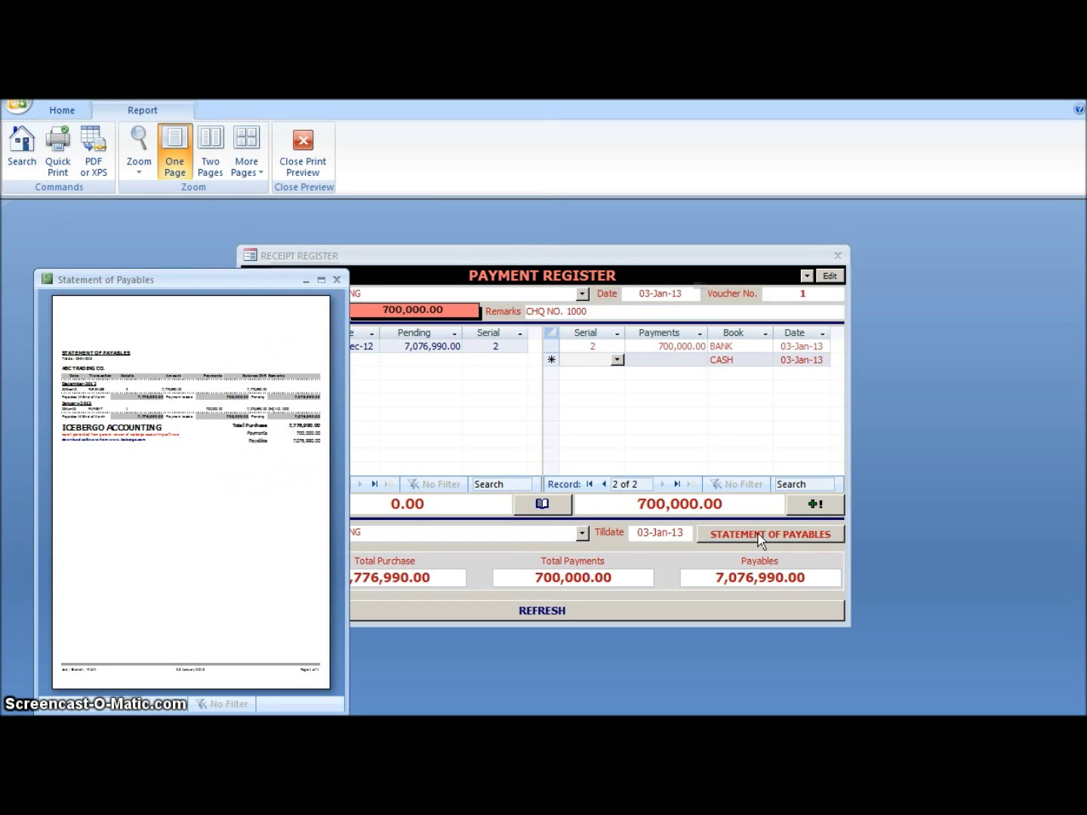
click(322, 282)
click(512, 258)
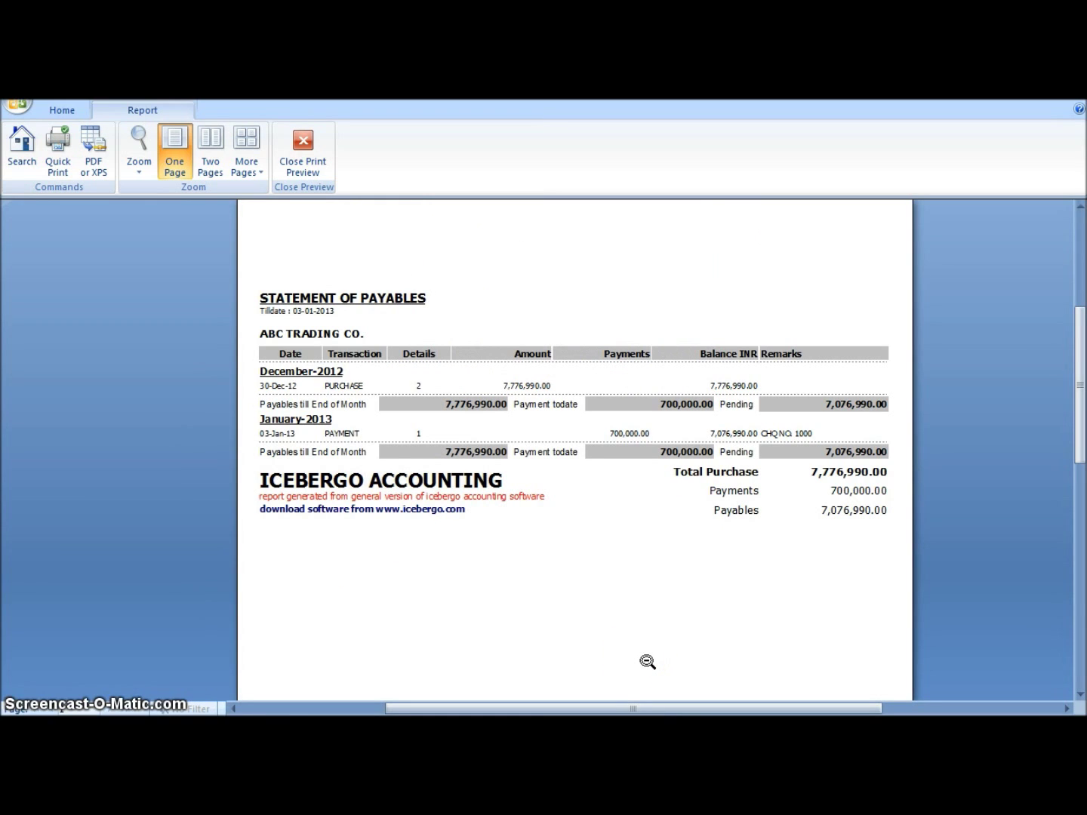
click(621, 644)
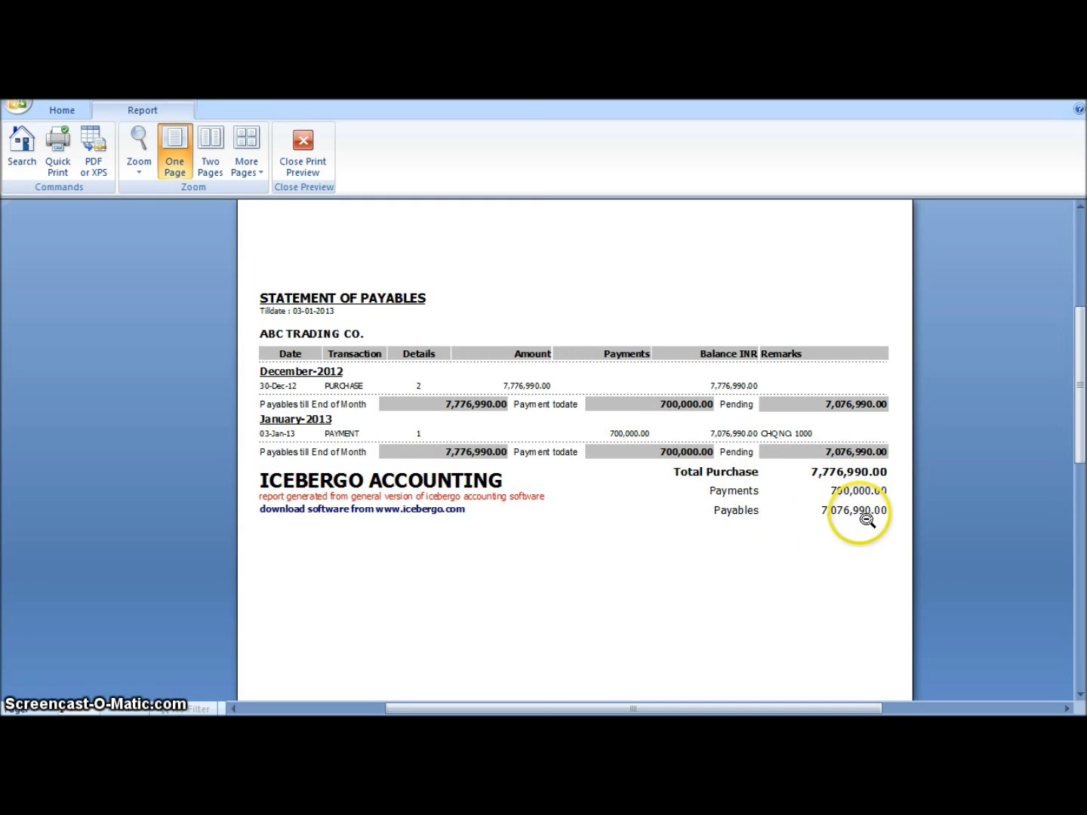
click(767, 529)
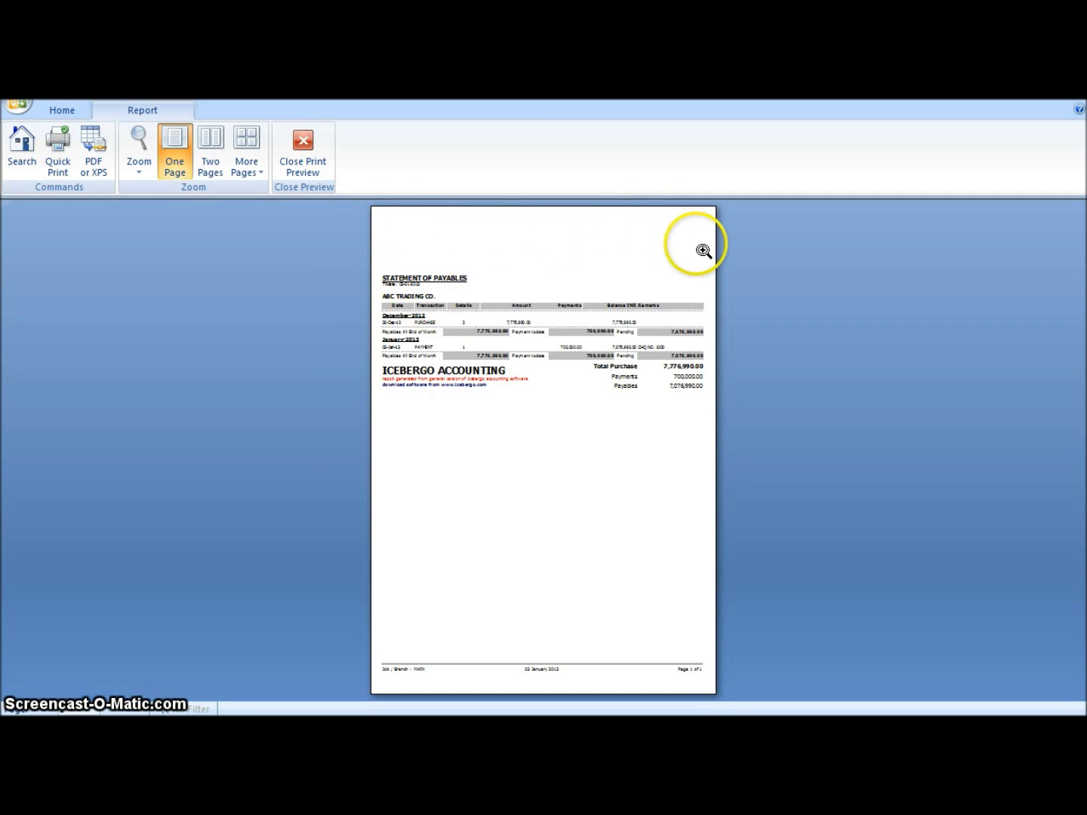
click(313, 146)
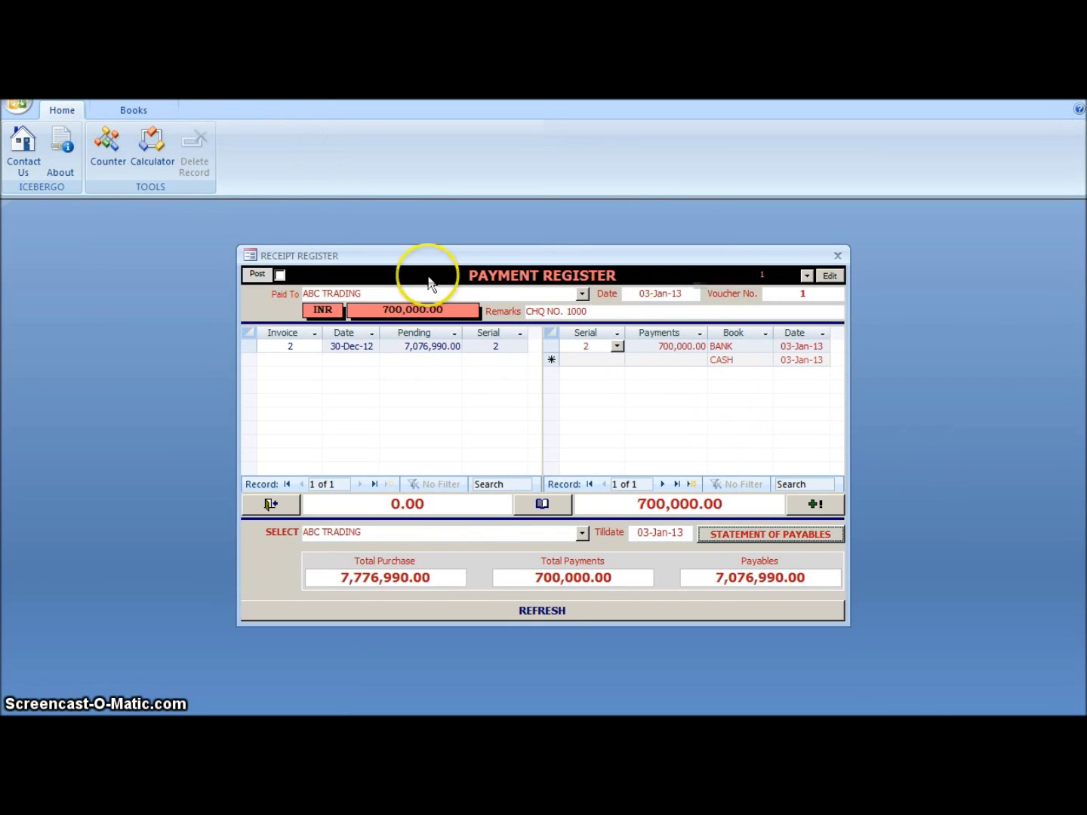
Step: View the payment voucher for the ABC TRADING payment enlarged, and close its preview
click(134, 111)
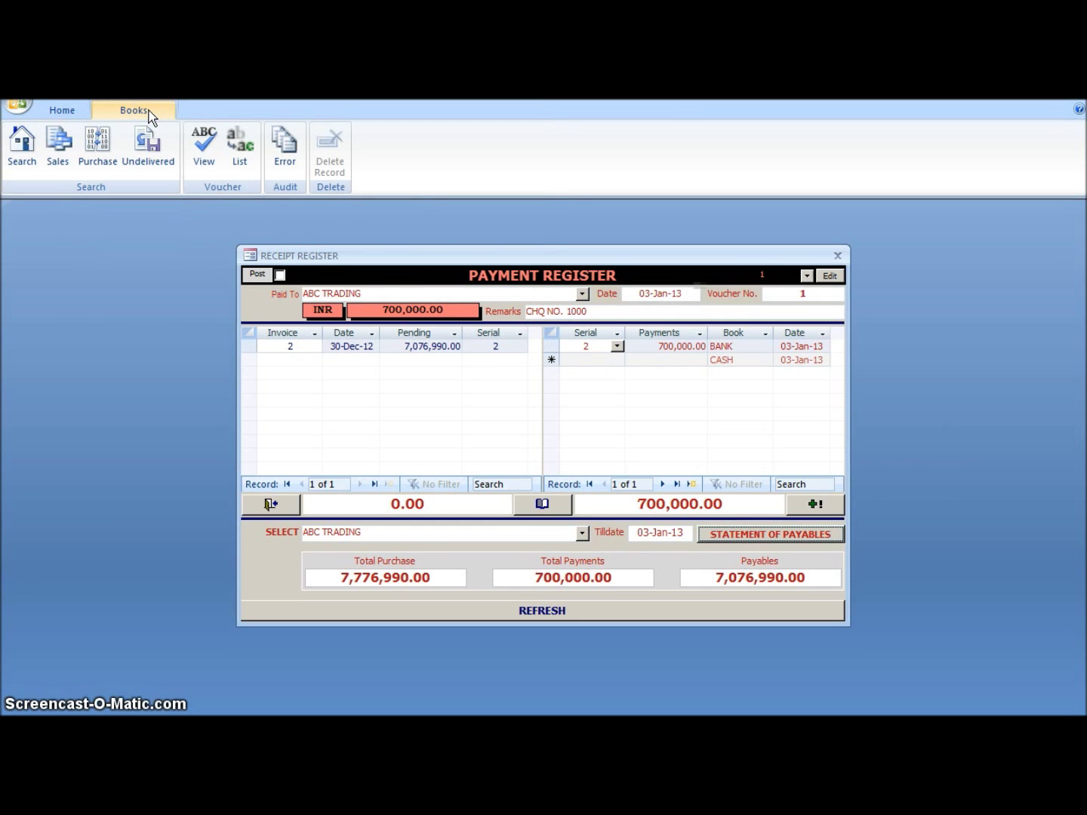
click(203, 150)
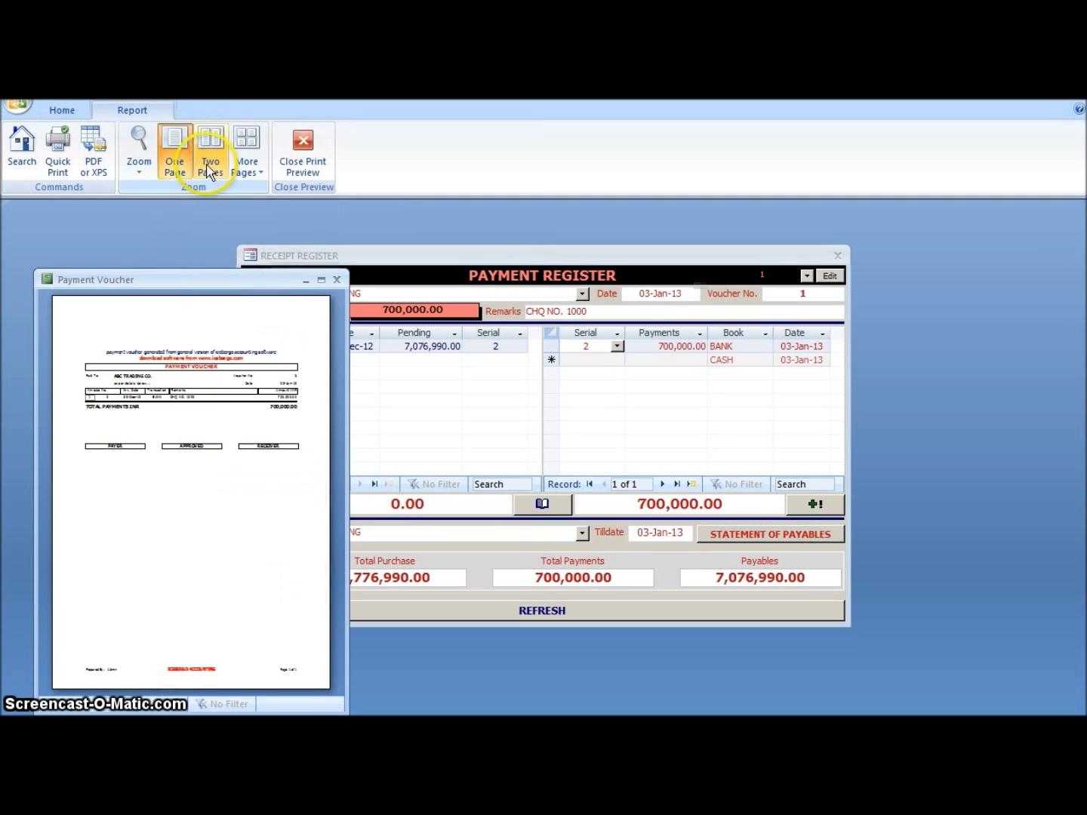
click(316, 275)
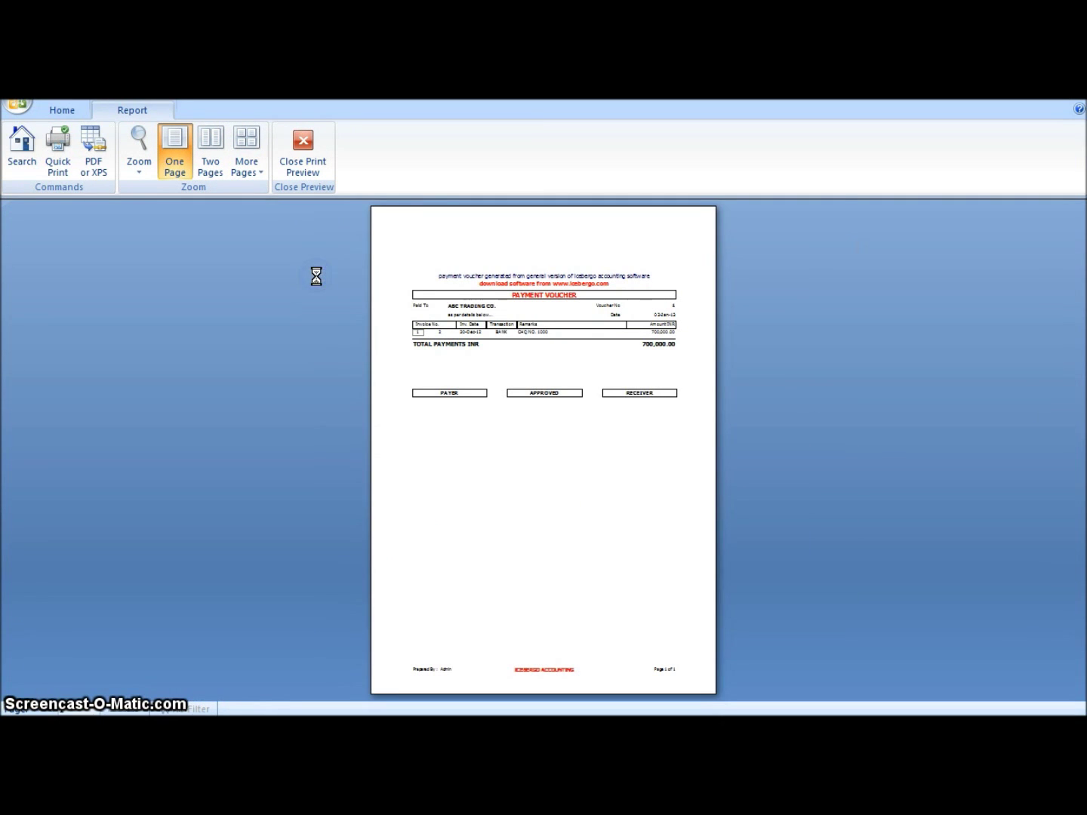
click(526, 283)
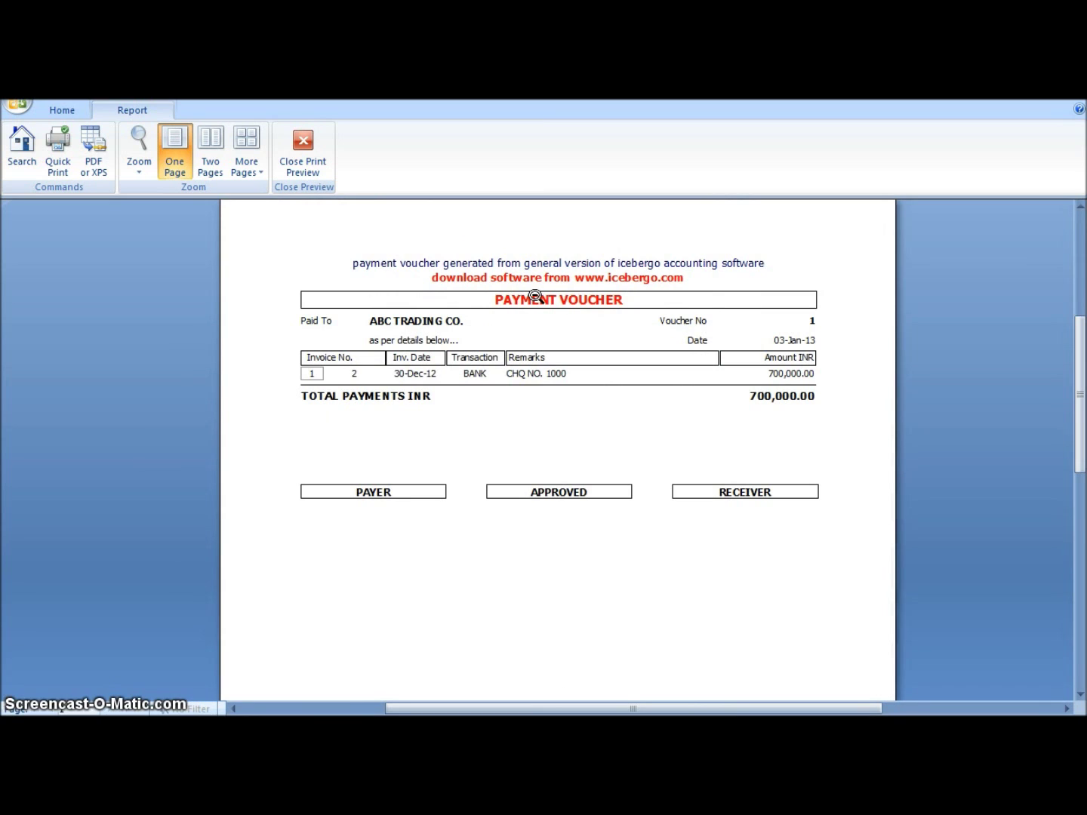
click(533, 296)
click(309, 160)
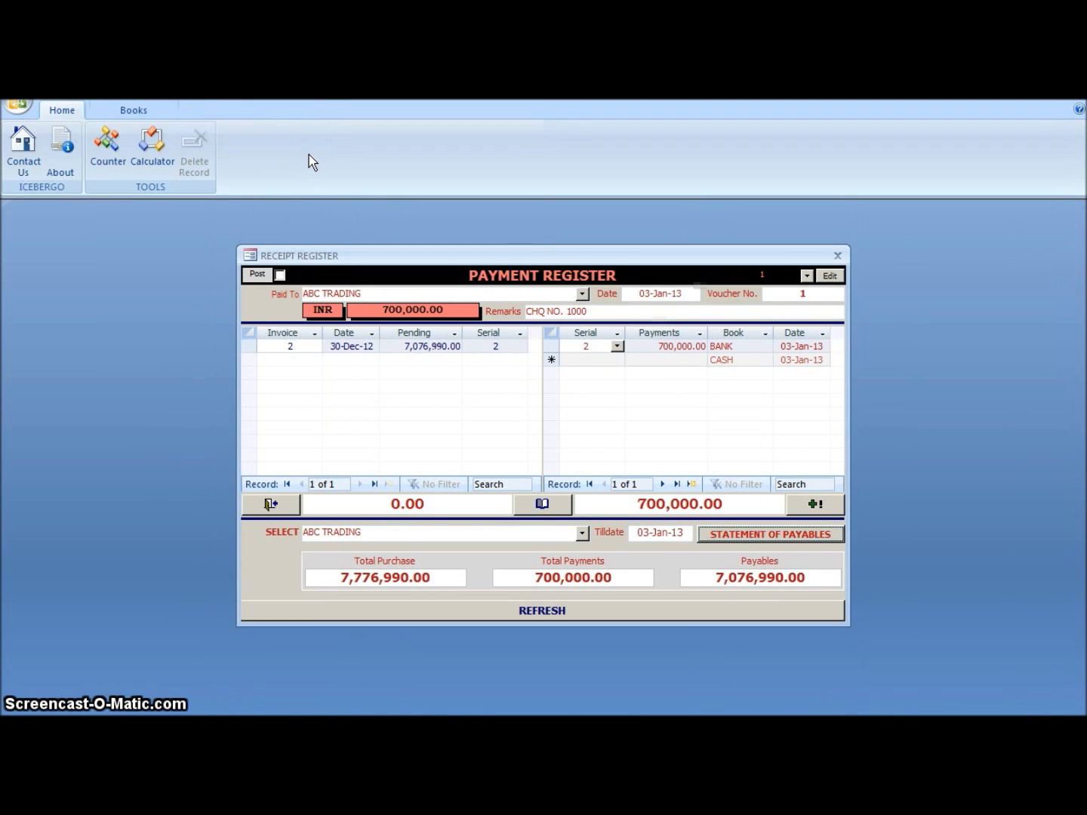
Step: Generate the payment vouchers list, view it enlarged, and close its preview
click(143, 112)
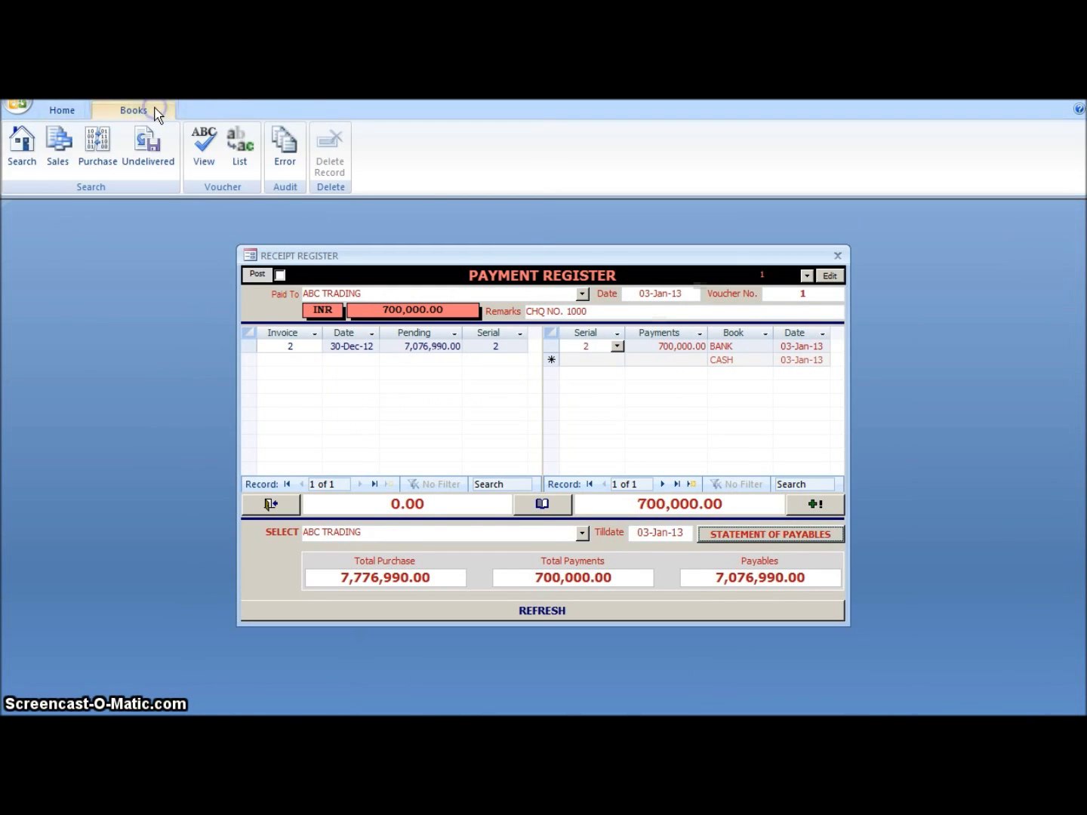
click(241, 151)
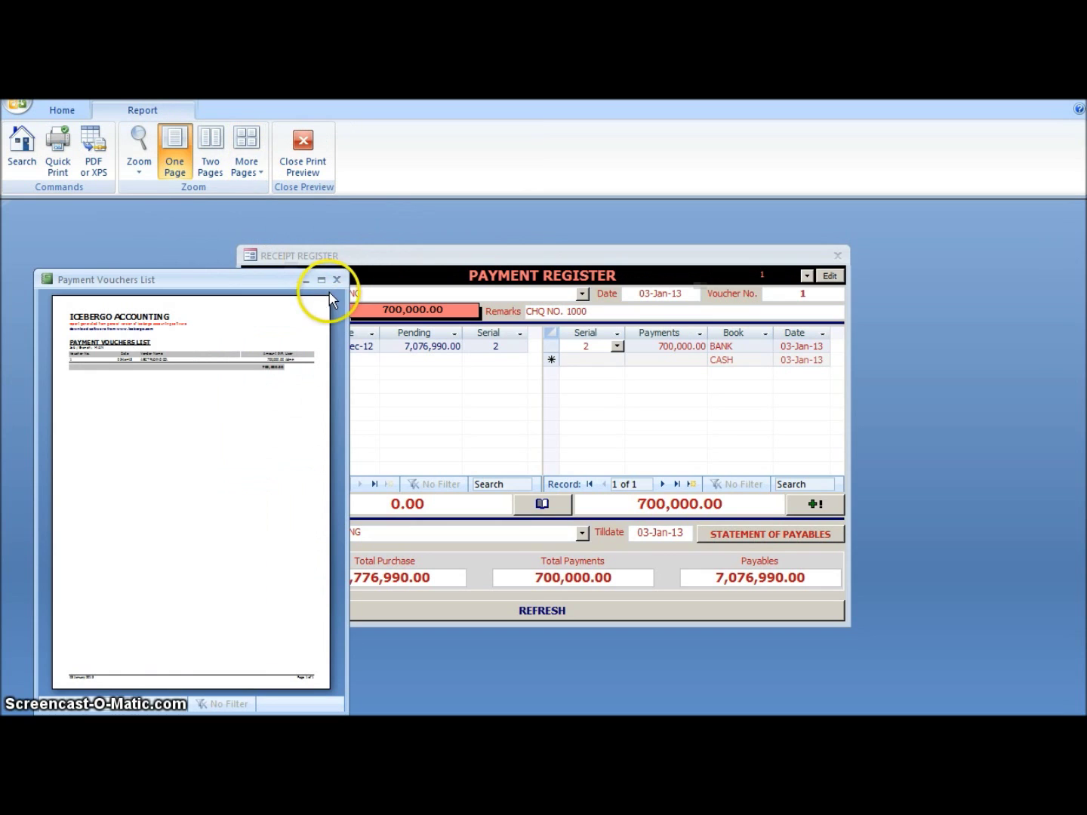
click(319, 278)
click(495, 241)
click(548, 439)
click(306, 146)
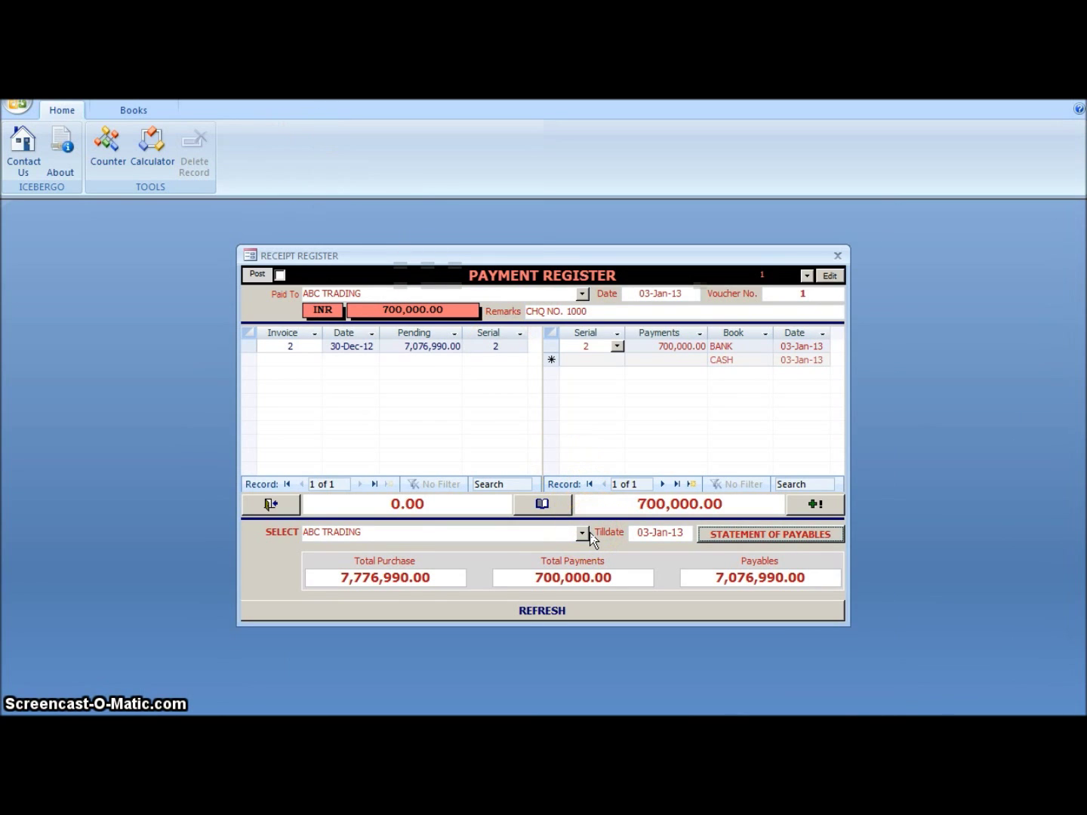
Step: Generate the payables summary, examine each supplier's purchases, payments and balance enlarged, and close its preview
click(542, 504)
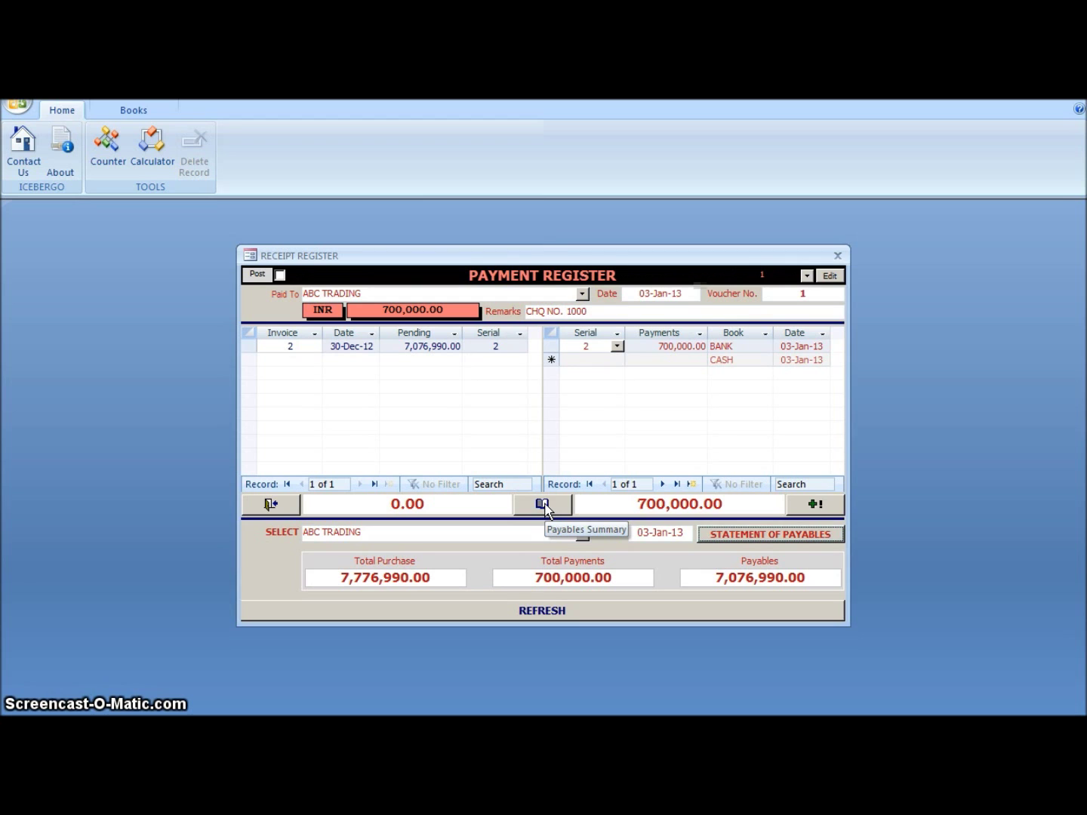
click(544, 504)
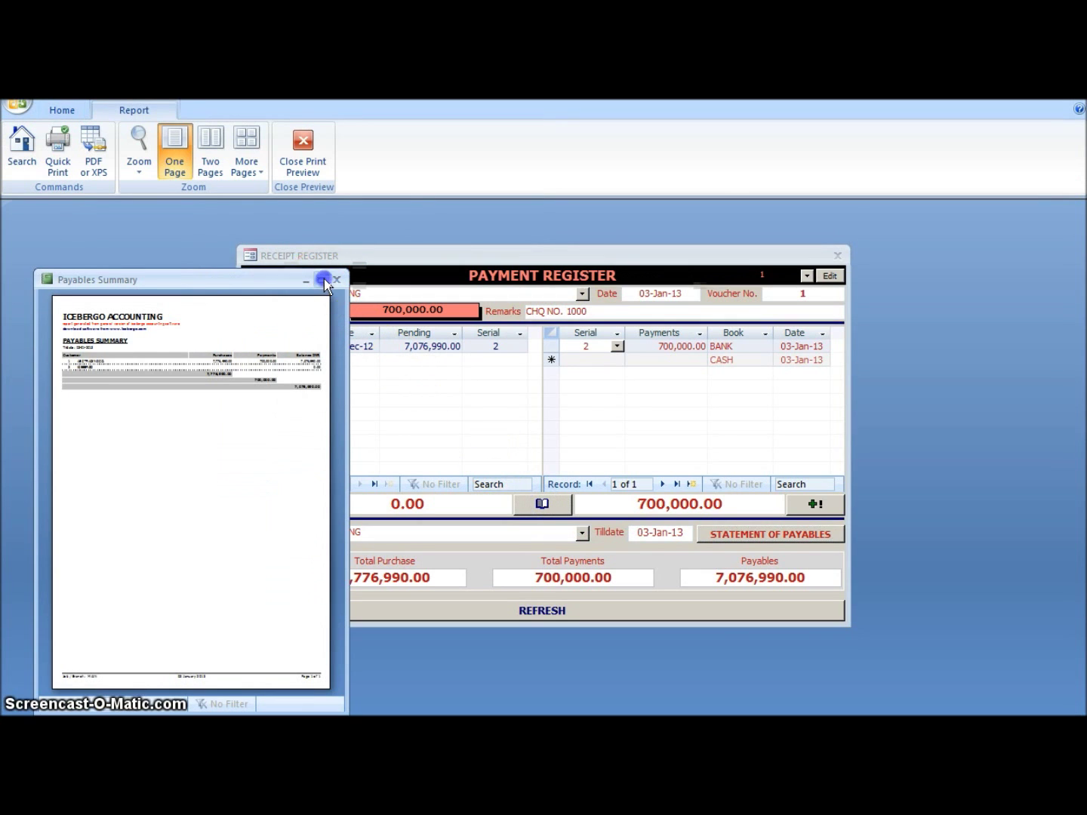
click(323, 280)
click(466, 247)
click(581, 550)
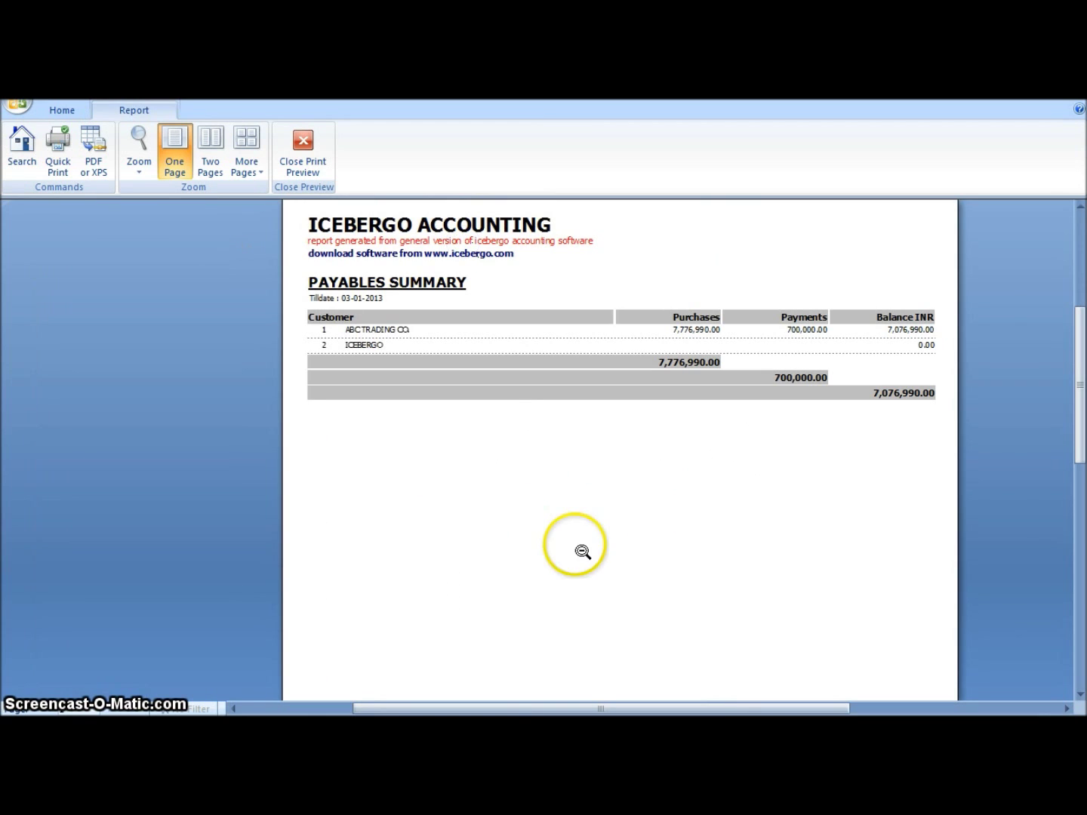
click(527, 298)
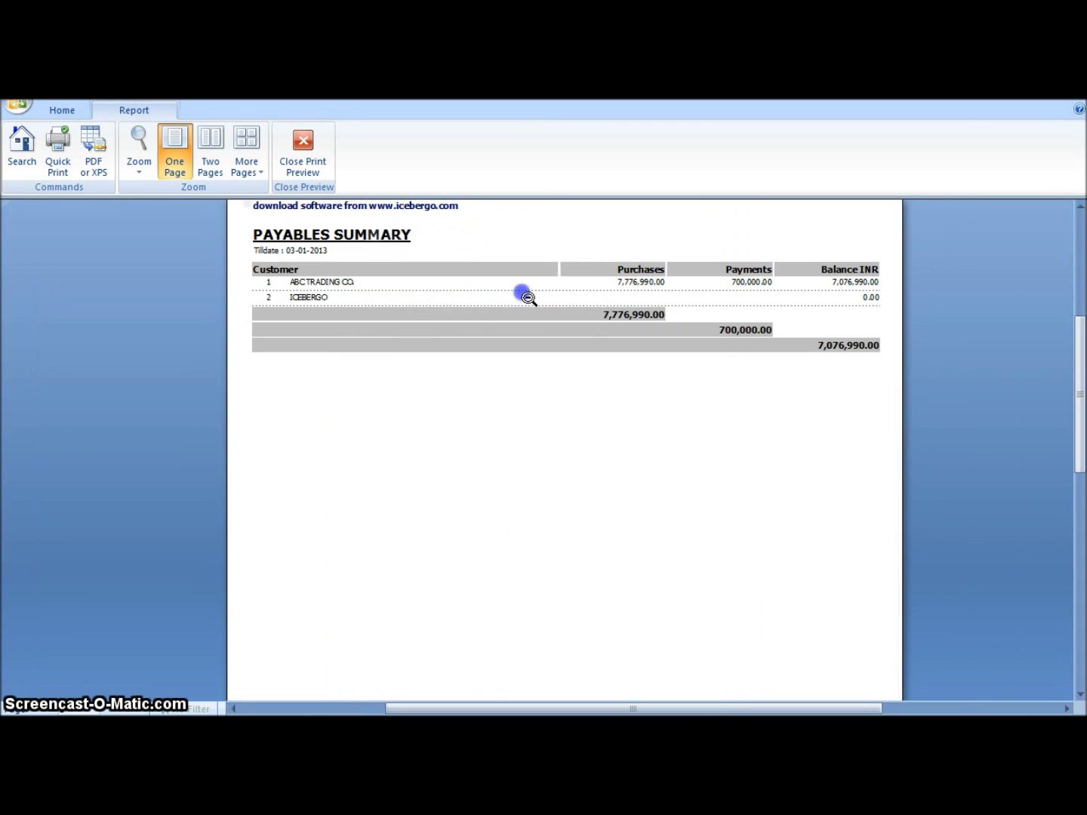
click(528, 298)
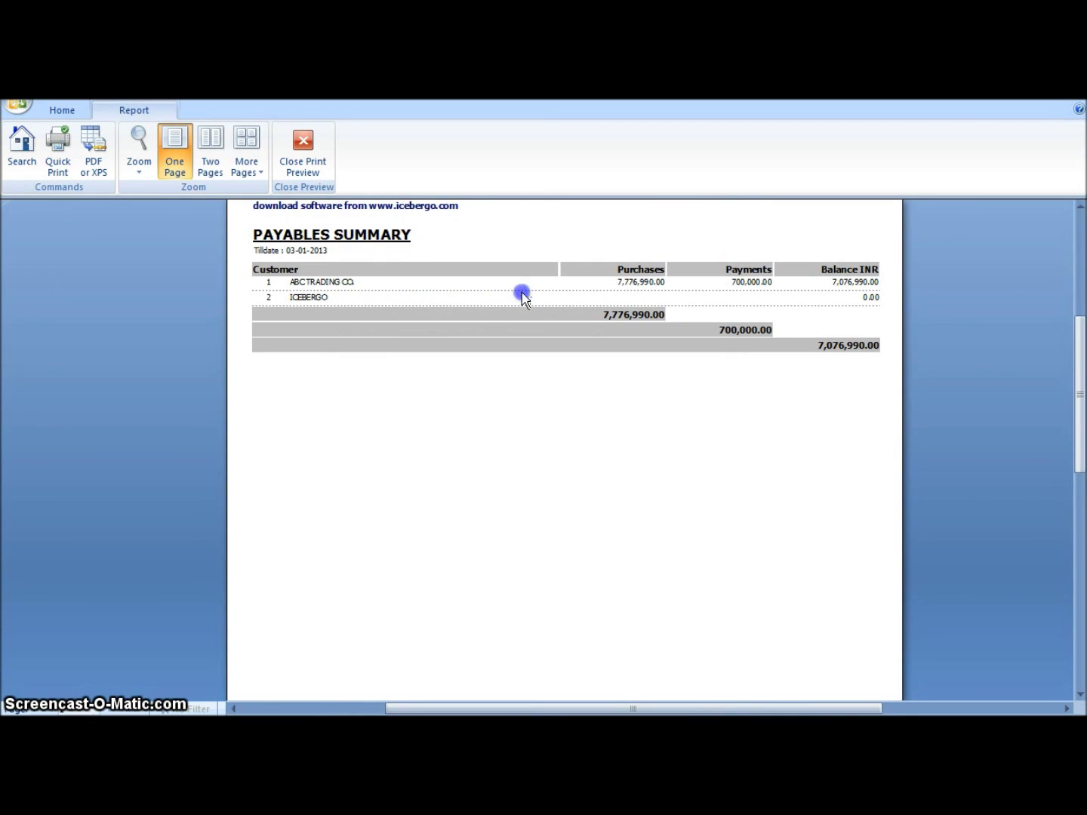
click(302, 151)
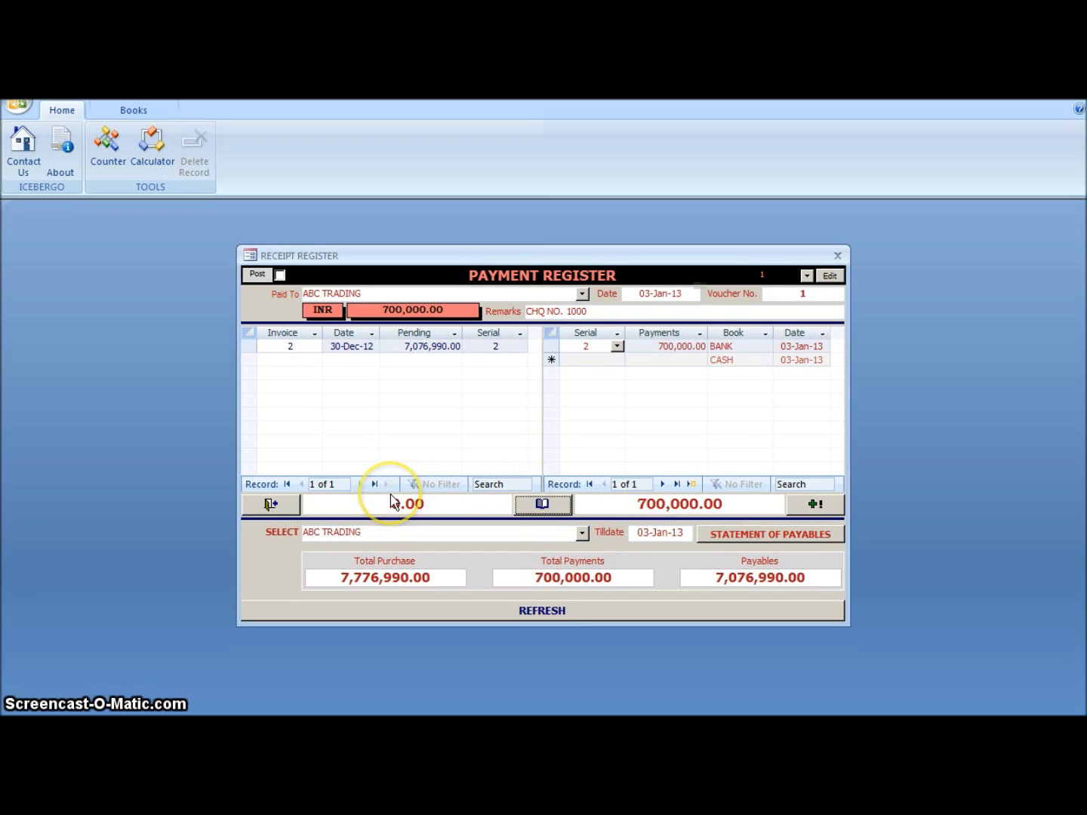
Step: Close and reopen the payment register, and open ABC TRADING's payment voucher 1 for editing
click(270, 506)
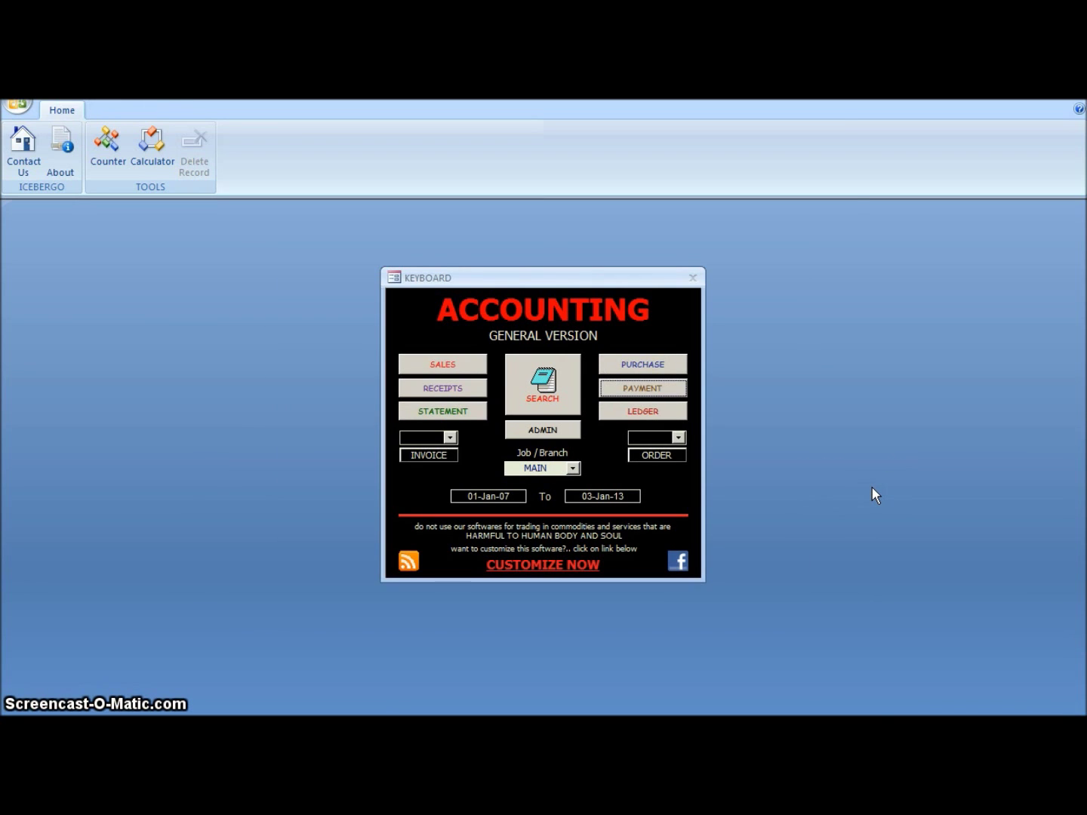
click(677, 390)
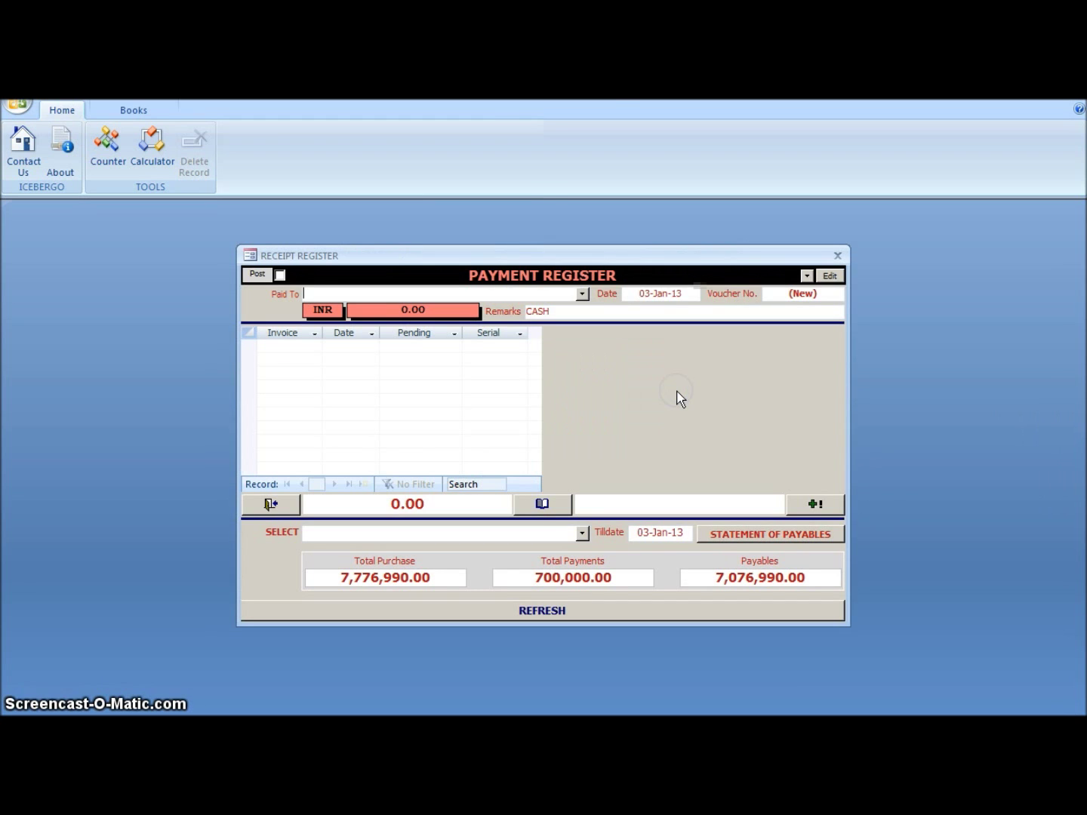
click(806, 275)
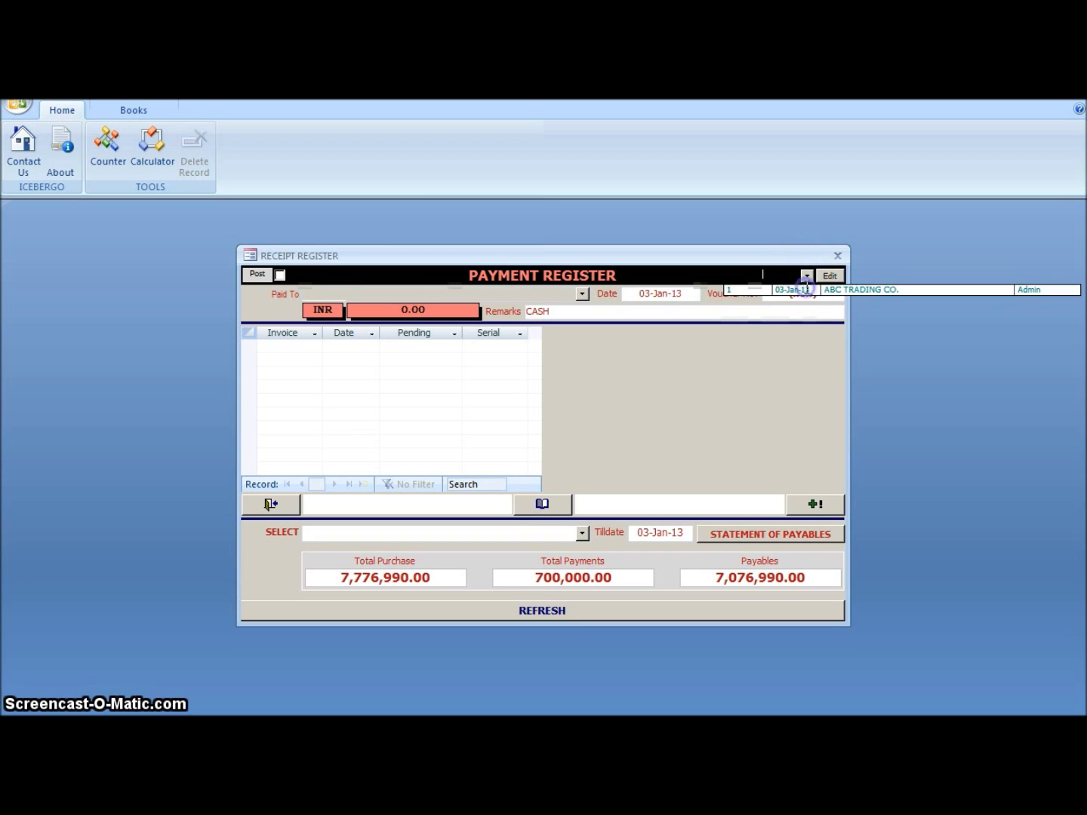
click(806, 289)
click(830, 277)
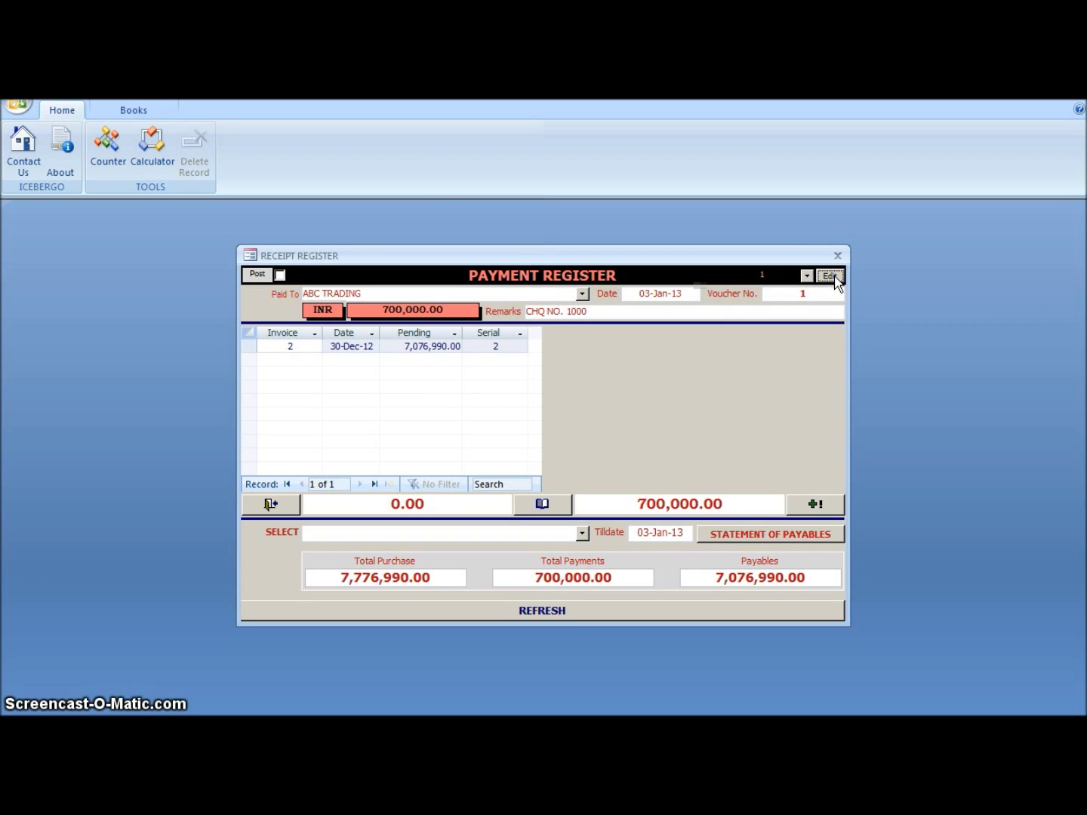
click(842, 276)
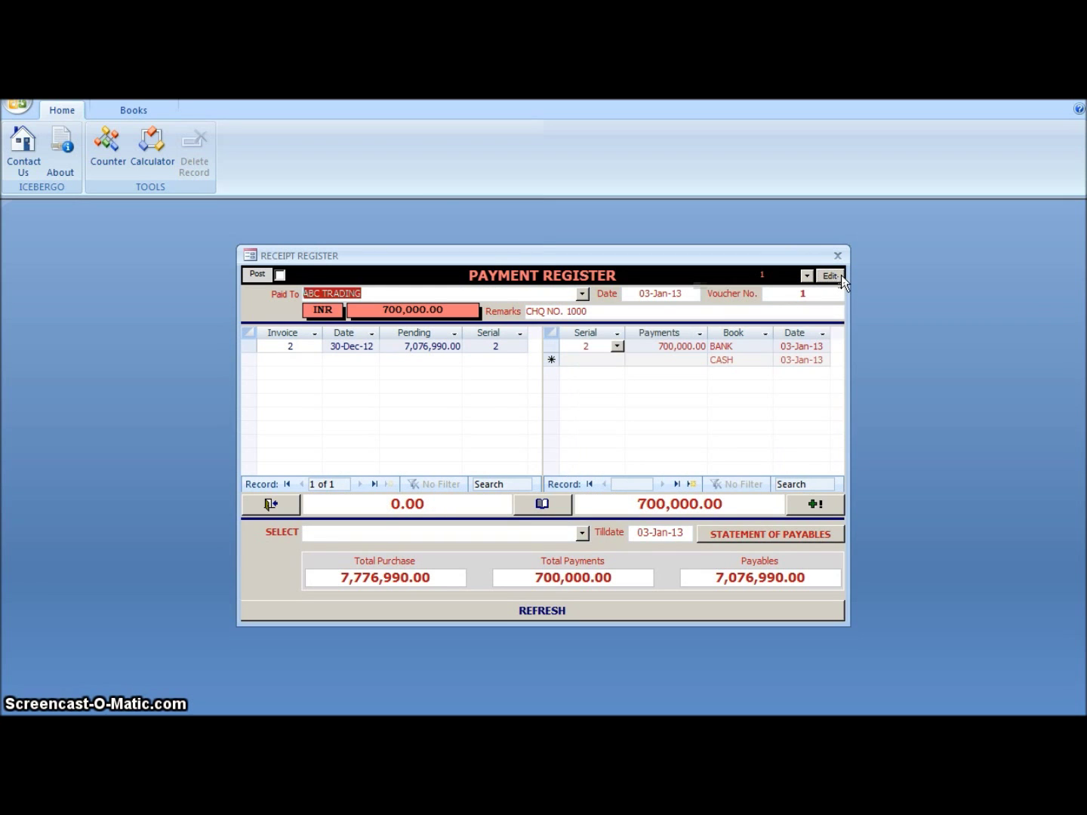
Step: Go through the fields of voucher 1 and its payment line up to the blank line below
key(Tab)
key(Tab)
key(Tab)
key(Tab)
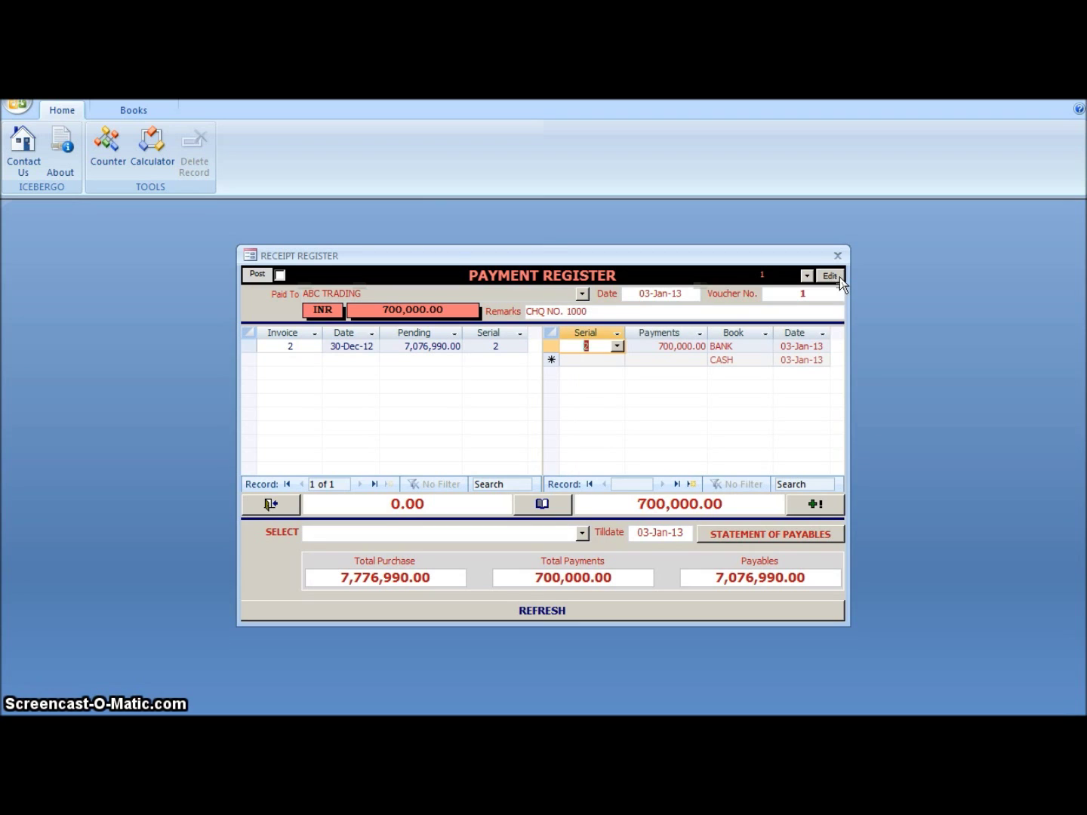
key(Tab)
key(Tab)
key(Tab)
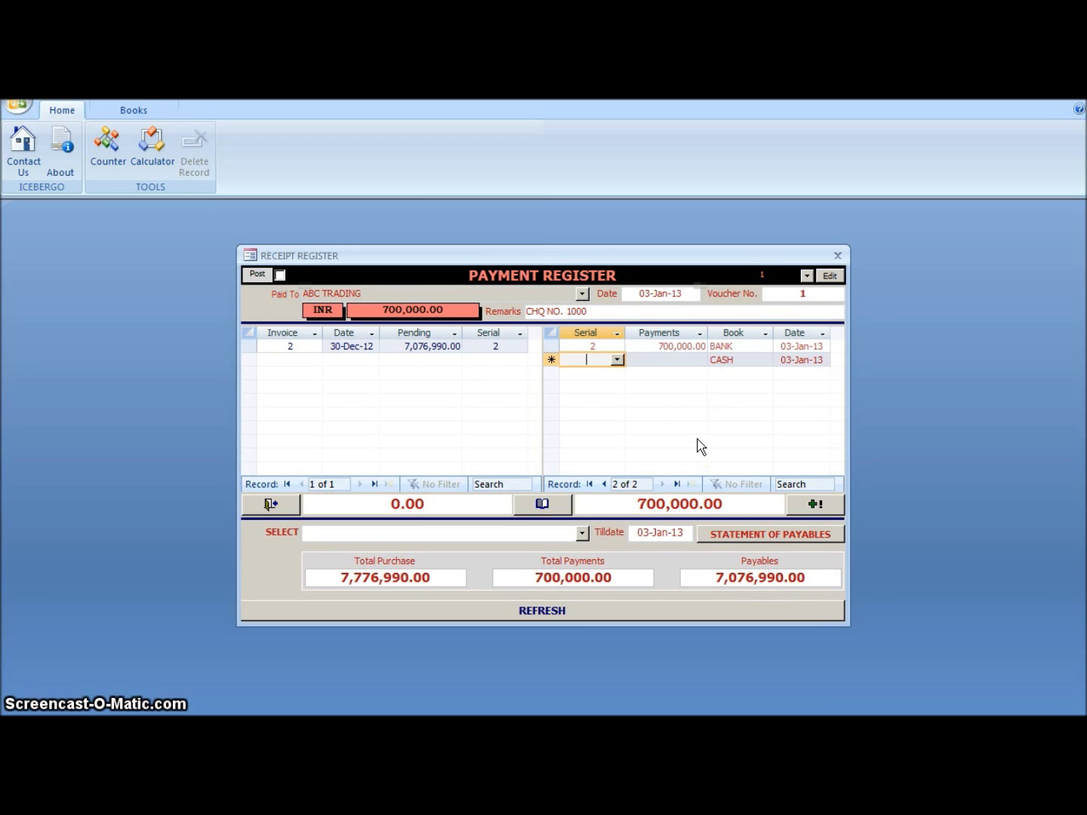
click(806, 450)
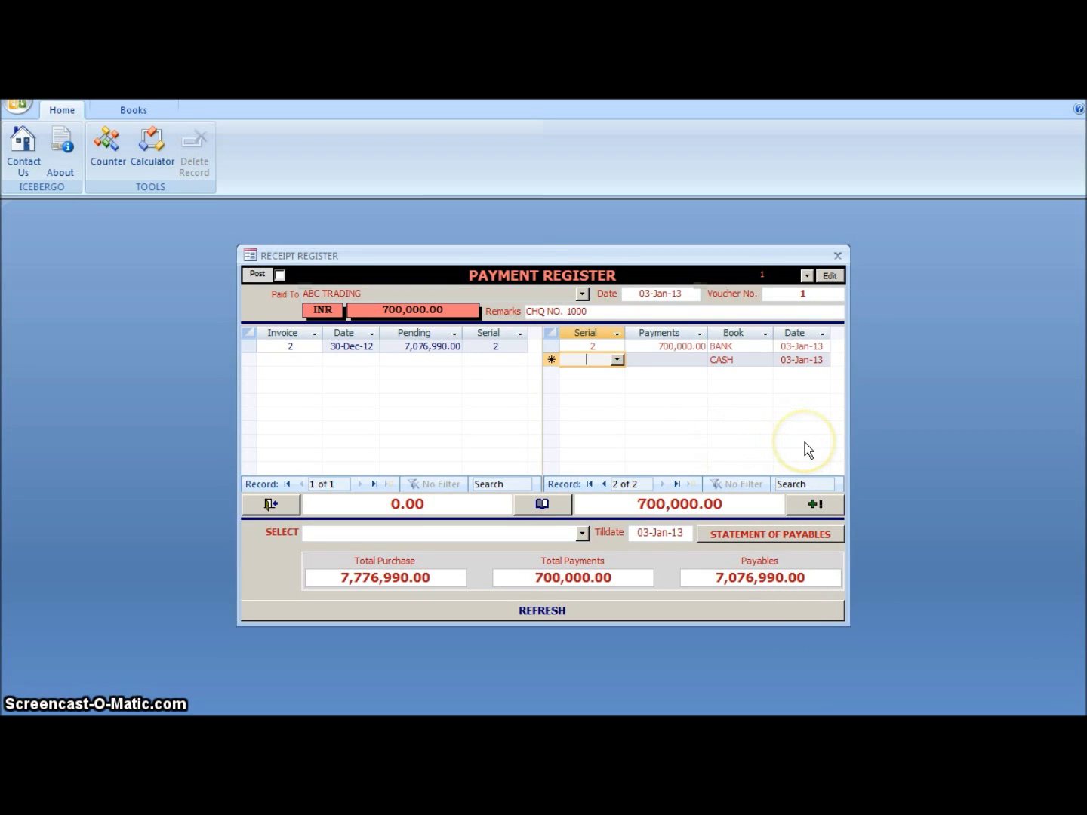
Step: Mark payment voucher 1 as posted, refresh the register, and close it
click(280, 274)
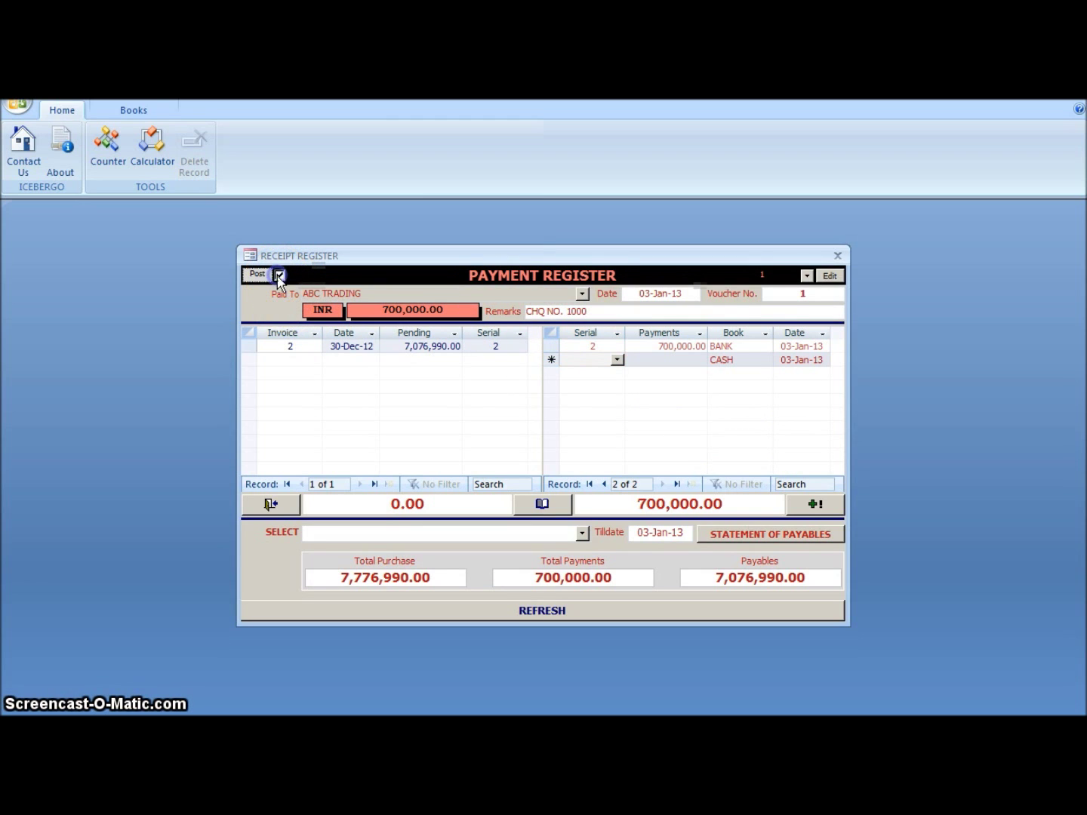
click(527, 610)
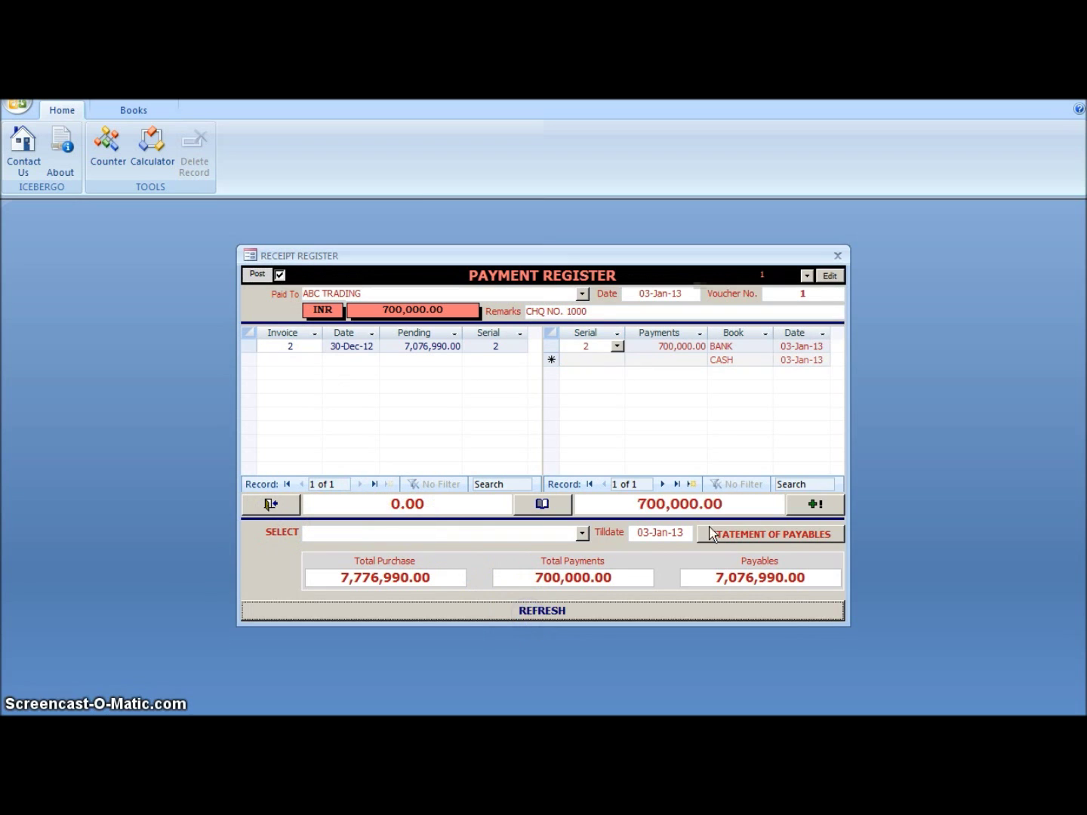
click(805, 275)
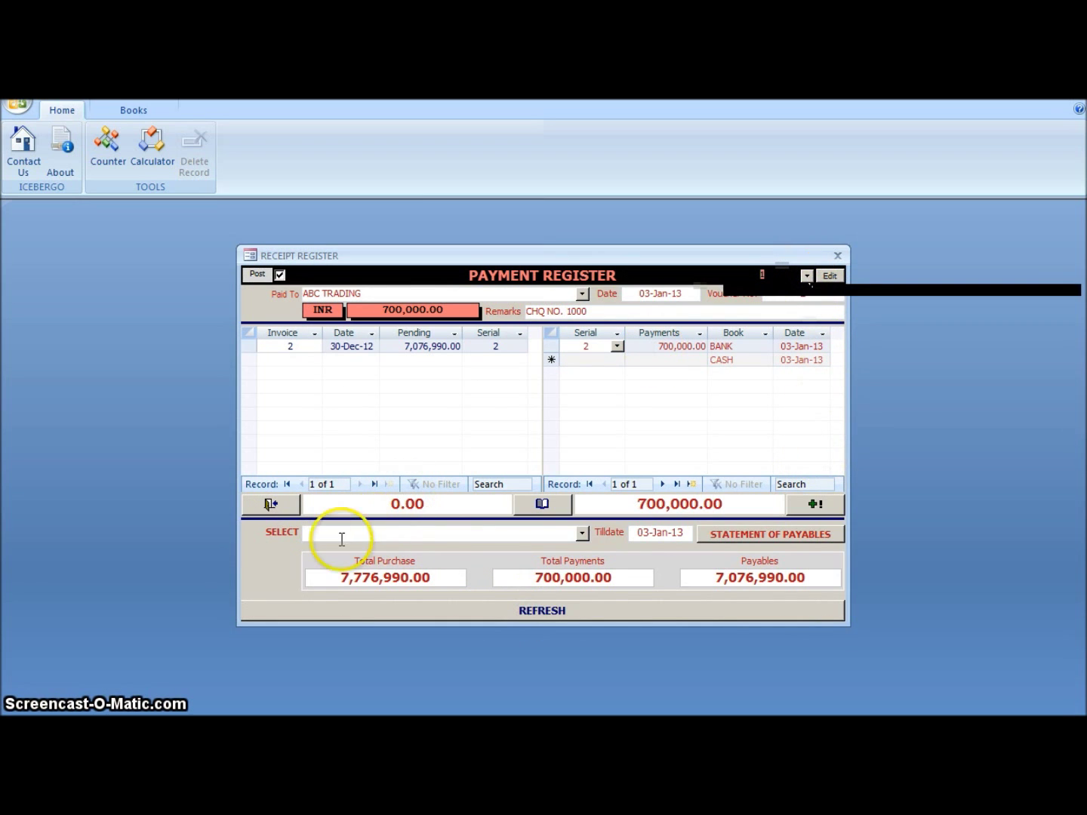
click(272, 504)
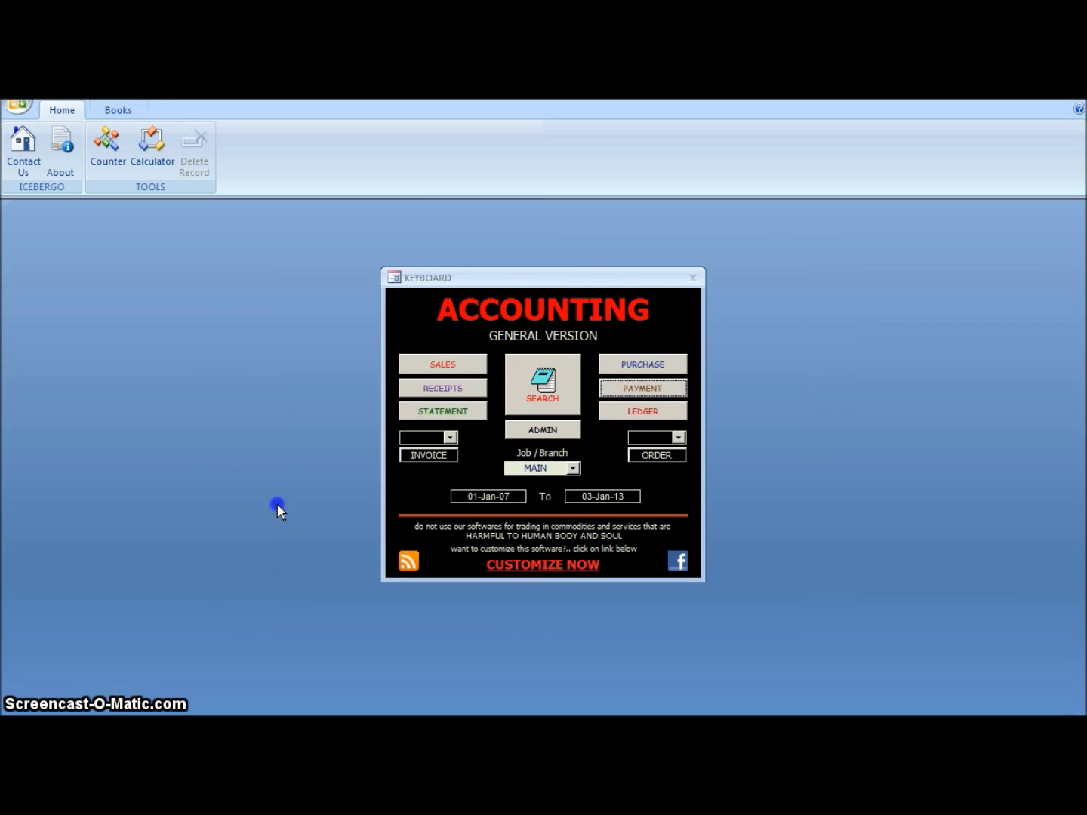
Step: Reopen the payment register, check its list of editable vouchers for voucher 1, and refresh the register
click(654, 388)
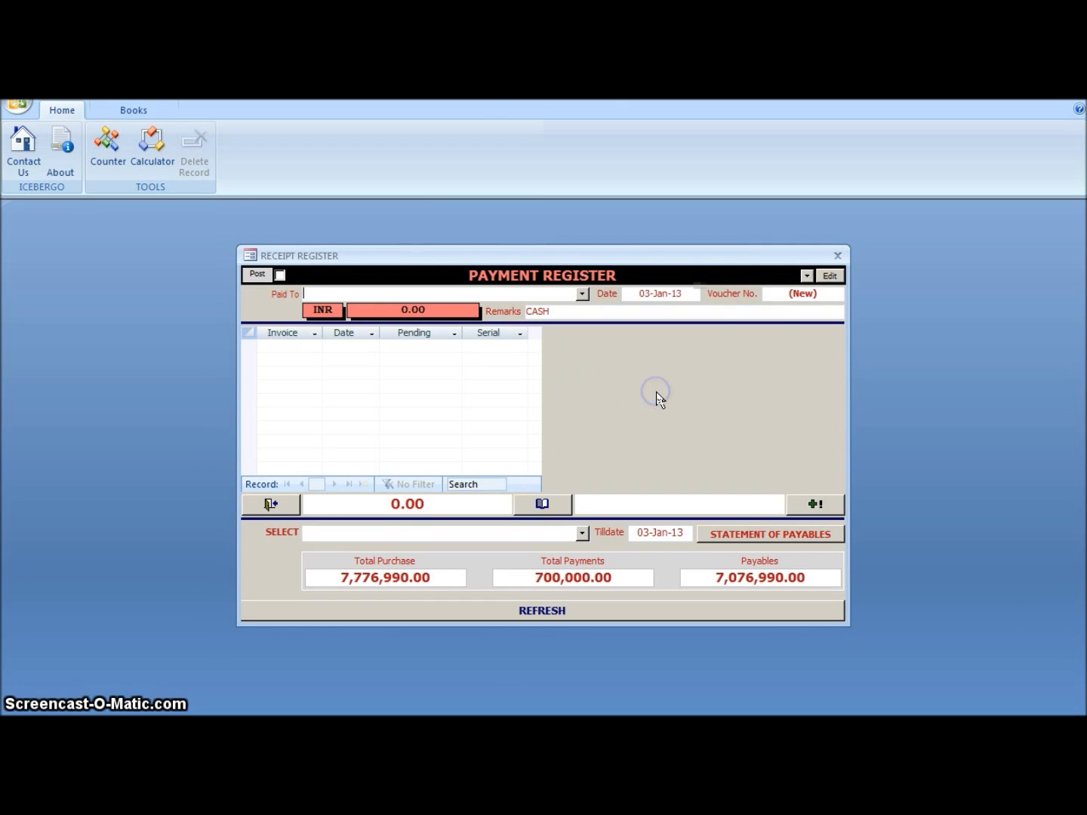
click(806, 276)
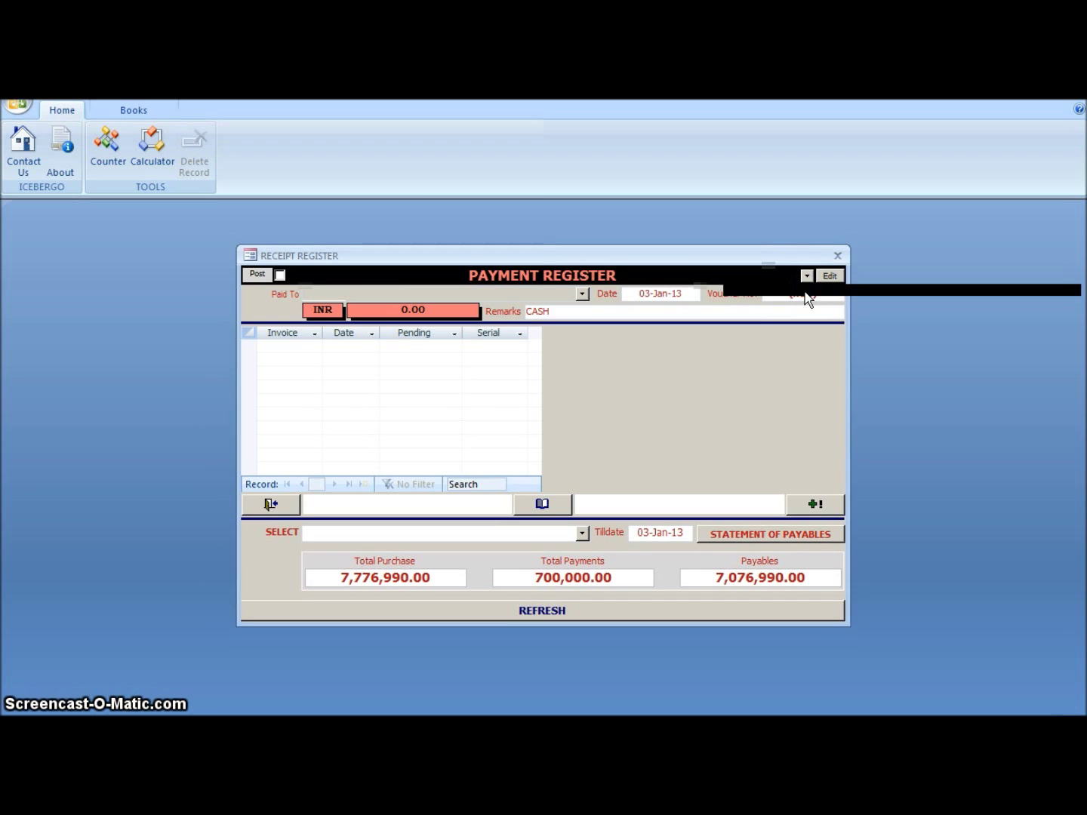
click(622, 381)
click(275, 500)
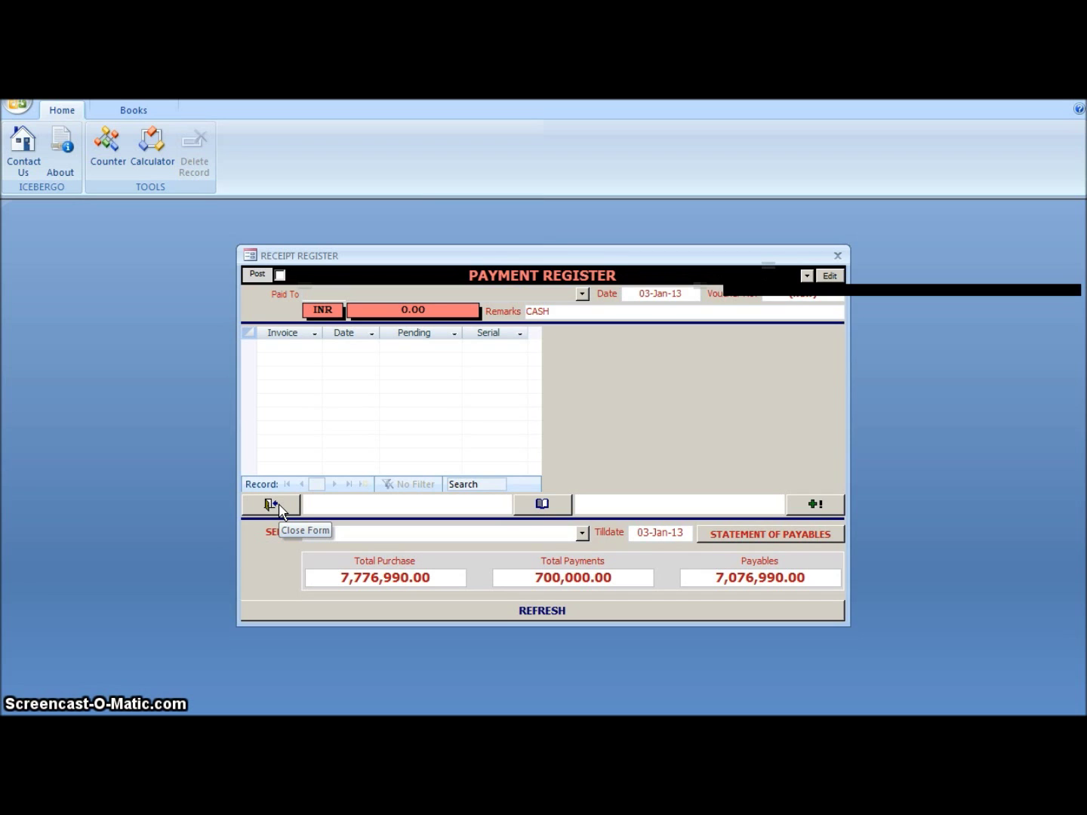
click(601, 614)
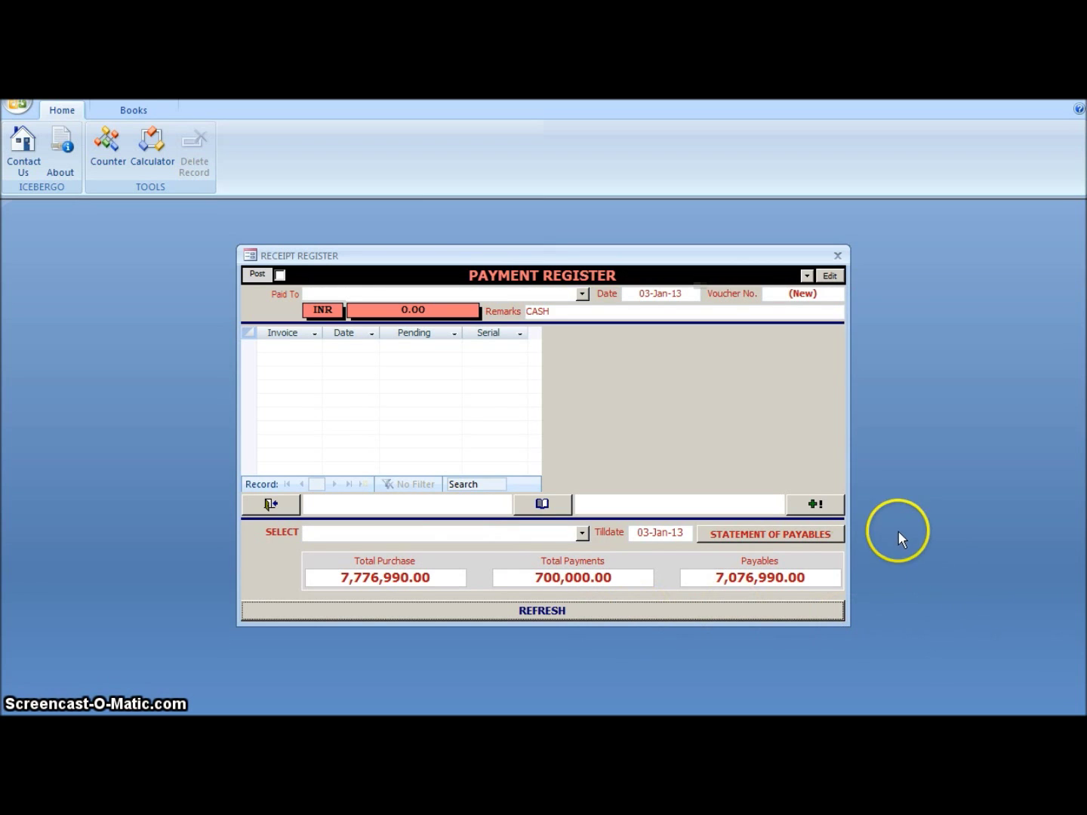
Step: Start a new payment voucher paid to ABC TRADING with an amount of 100,000
click(822, 504)
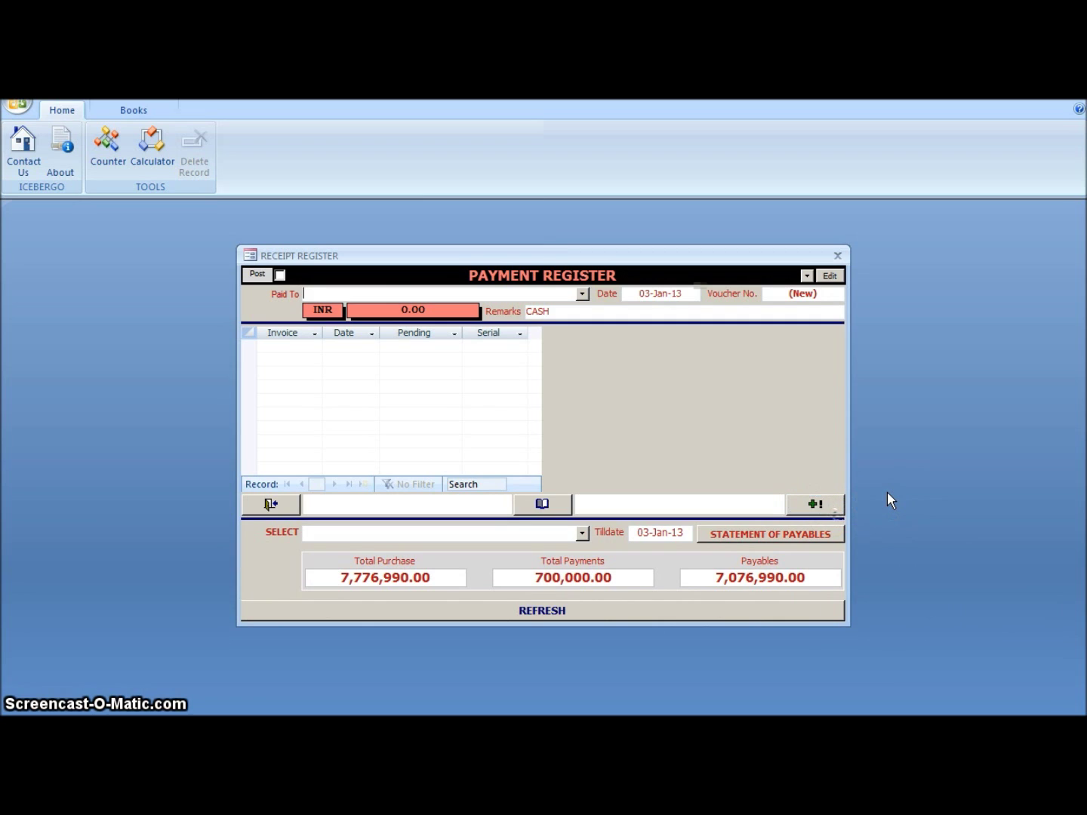
key(alt+Down)
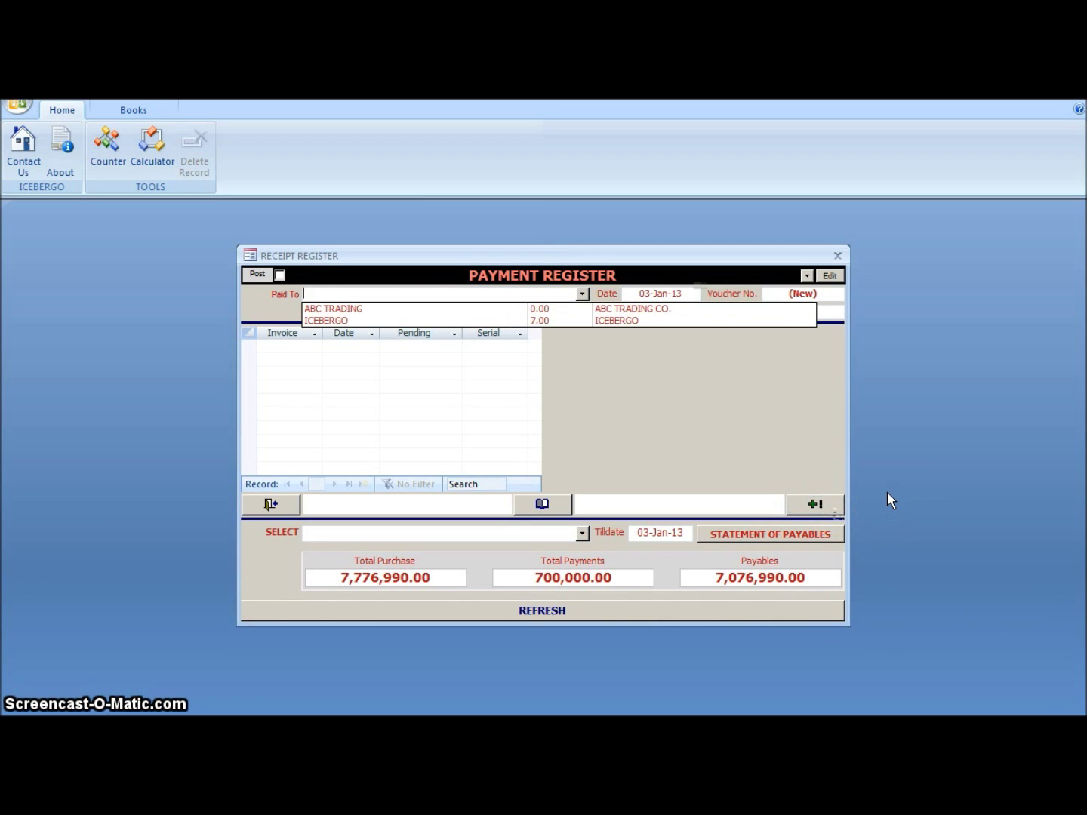
key(Down)
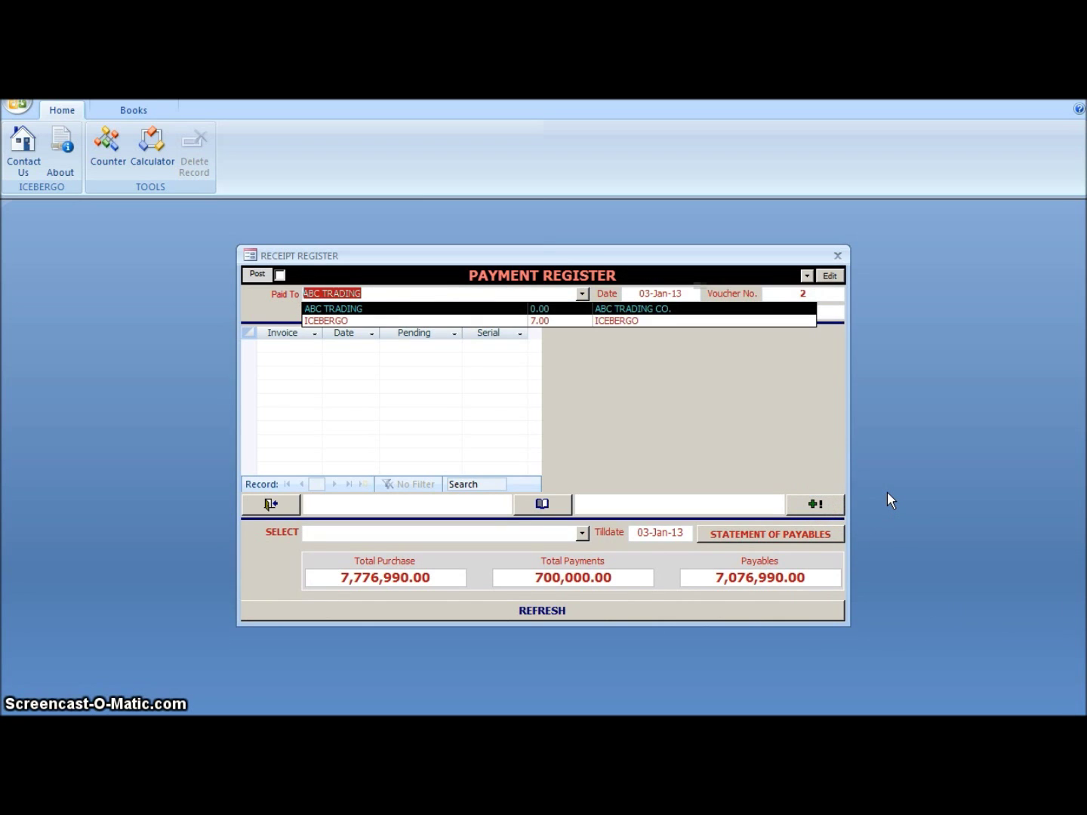
key(Return)
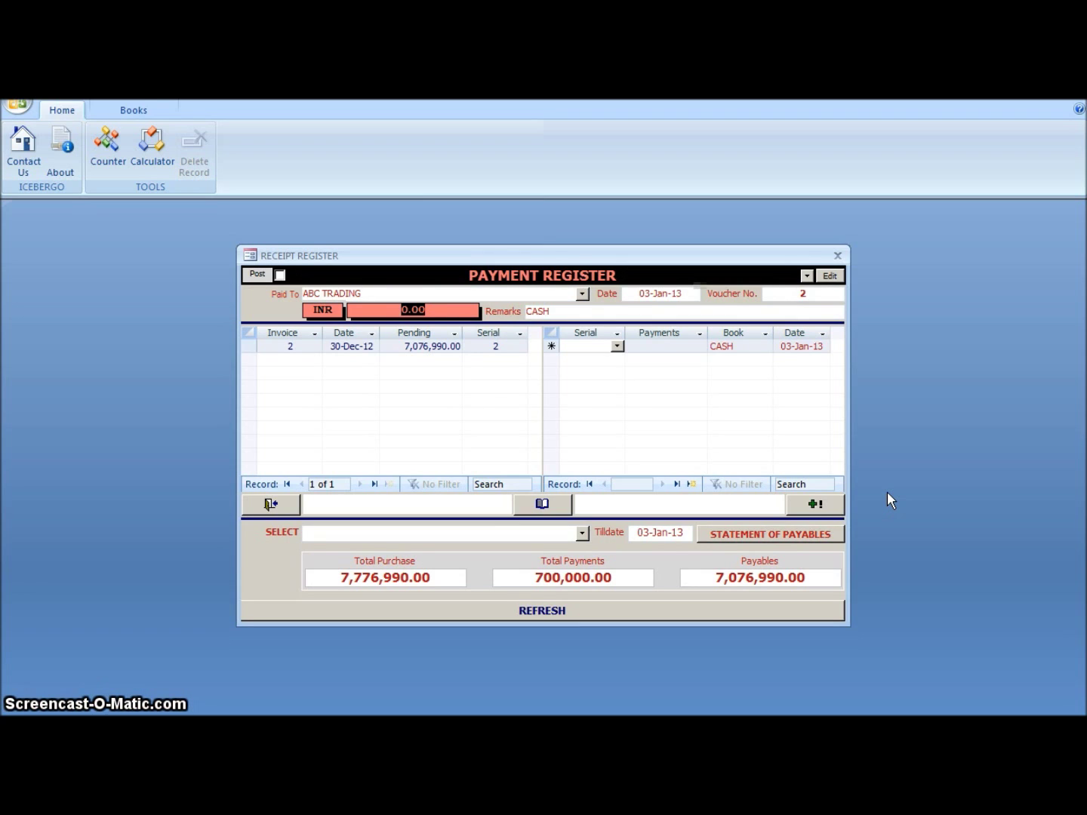
text(100000)
key(Tab)
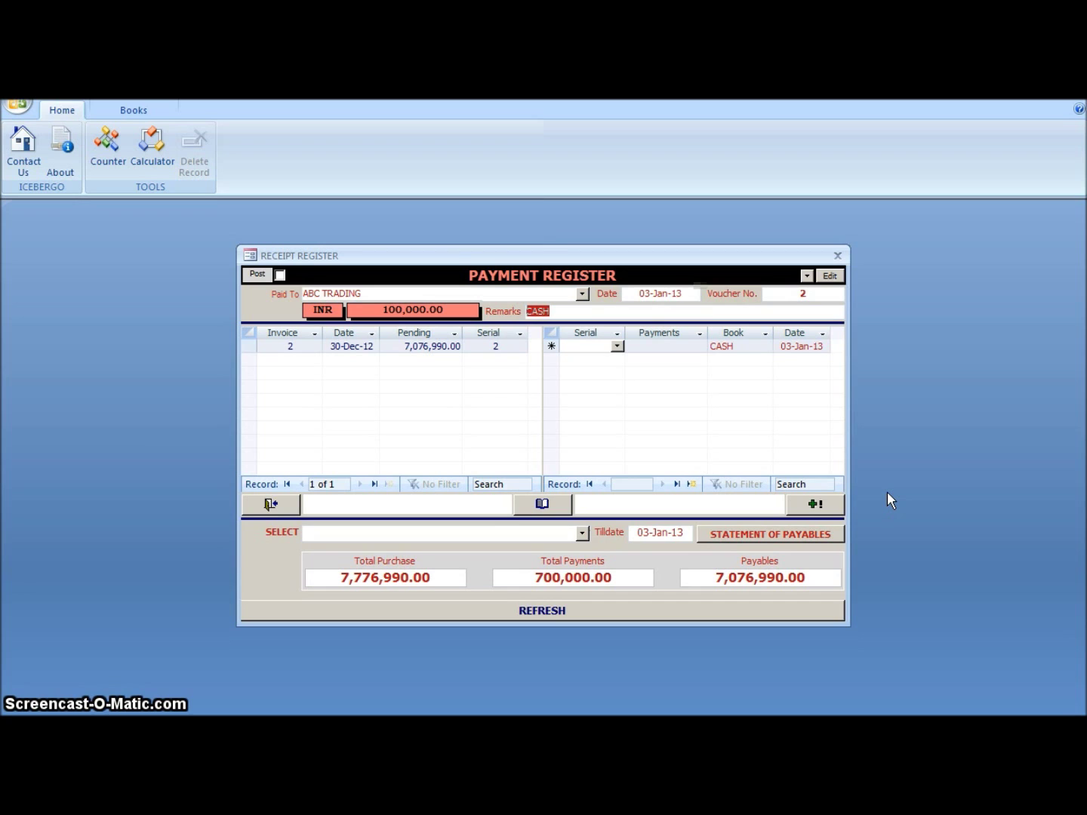
Step: Keep the CASH remark, add a 100,000 payment line against serial 2 in the CASH book, and refresh the register
key(Tab)
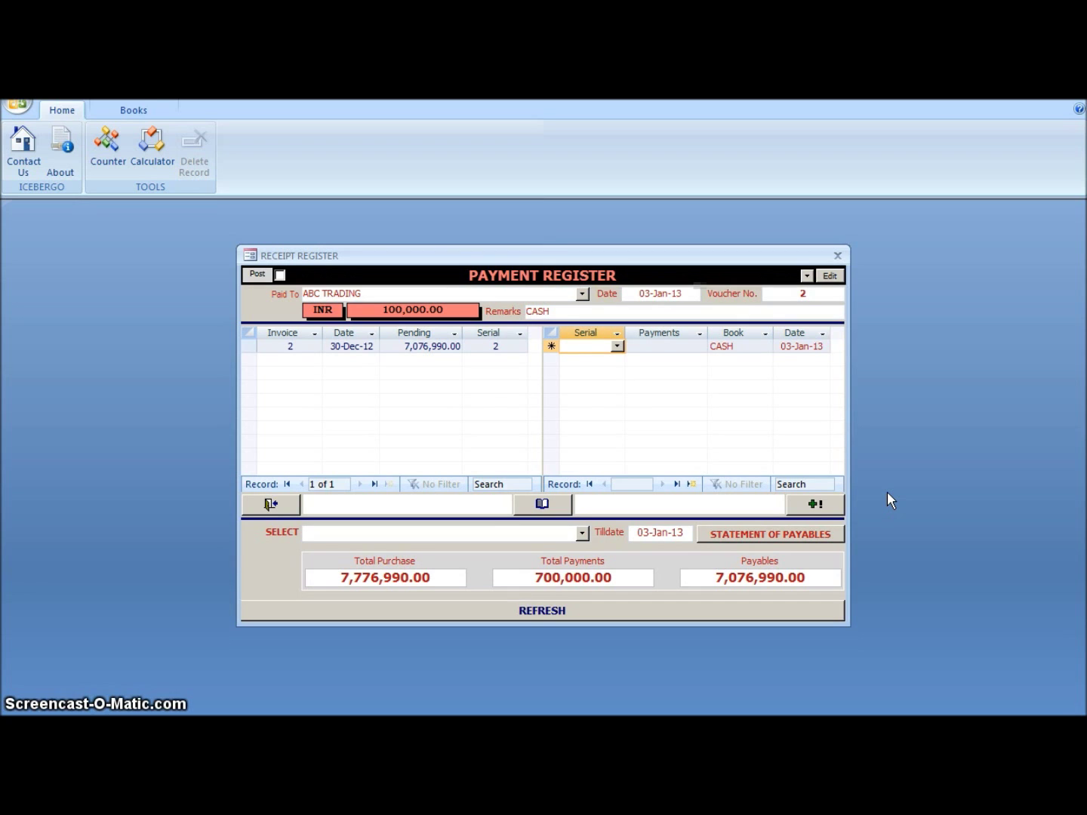
key(F4)
key(Down)
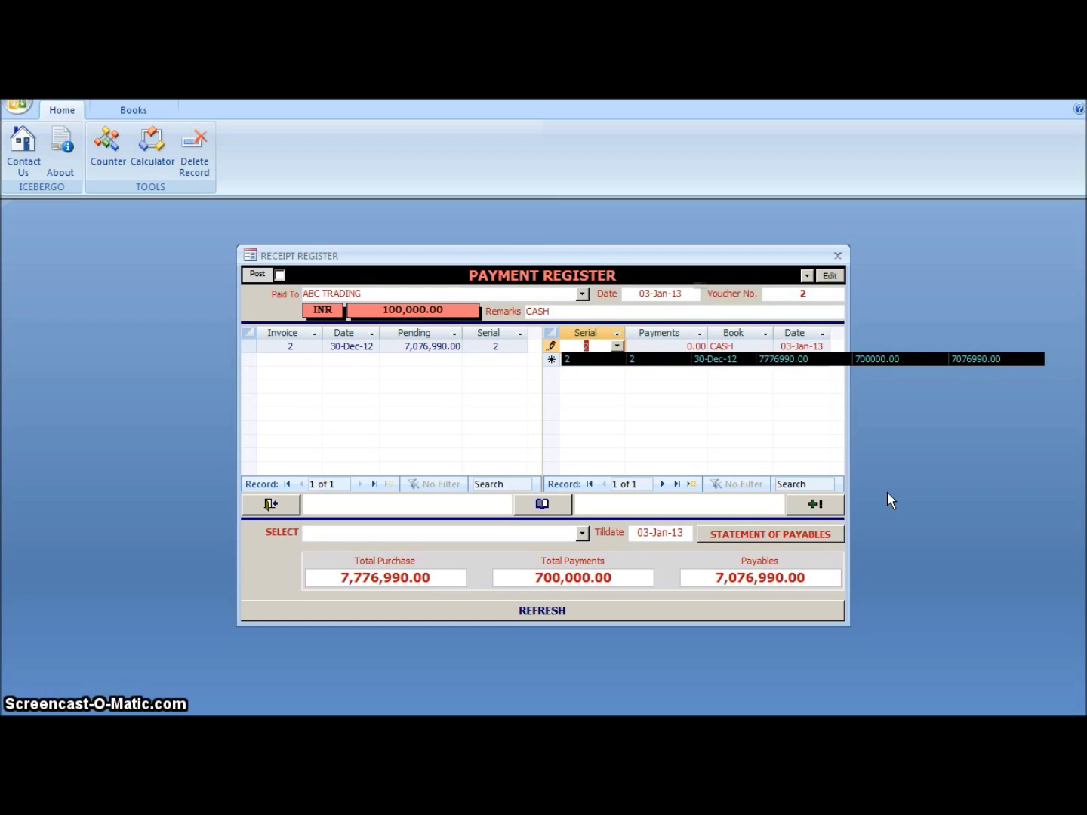
key(Tab)
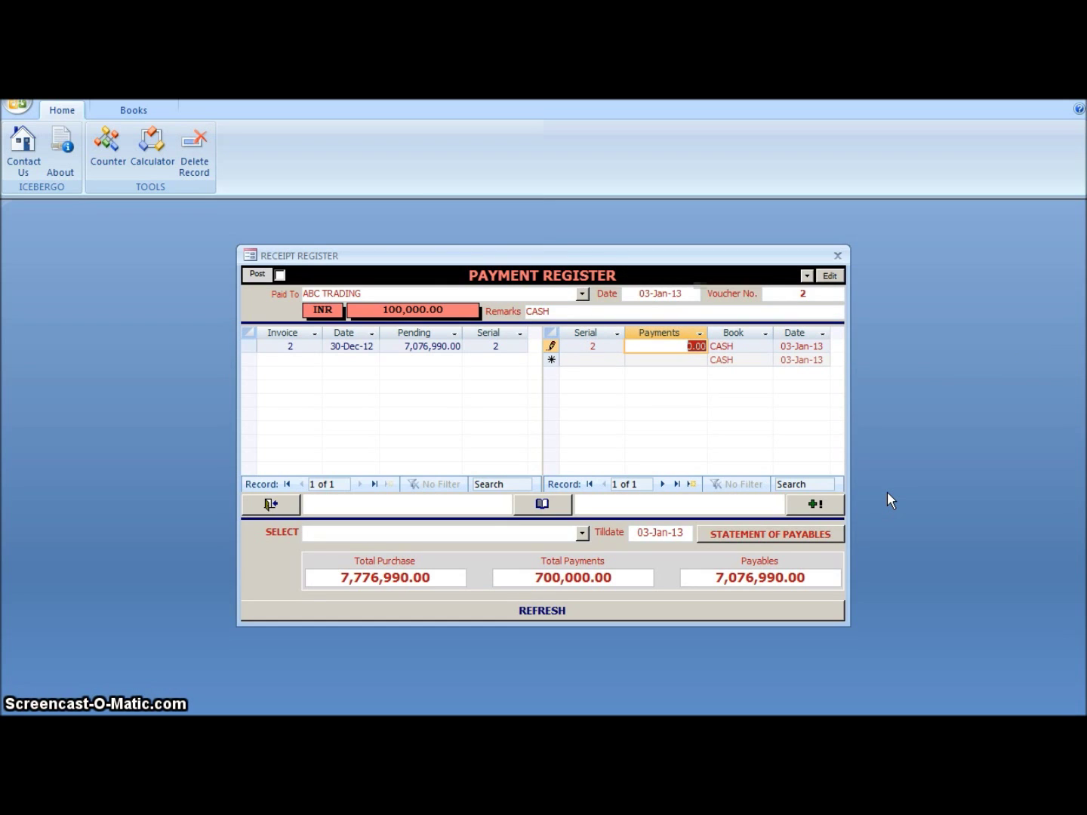
text(100,)
text(000)
key(Tab)
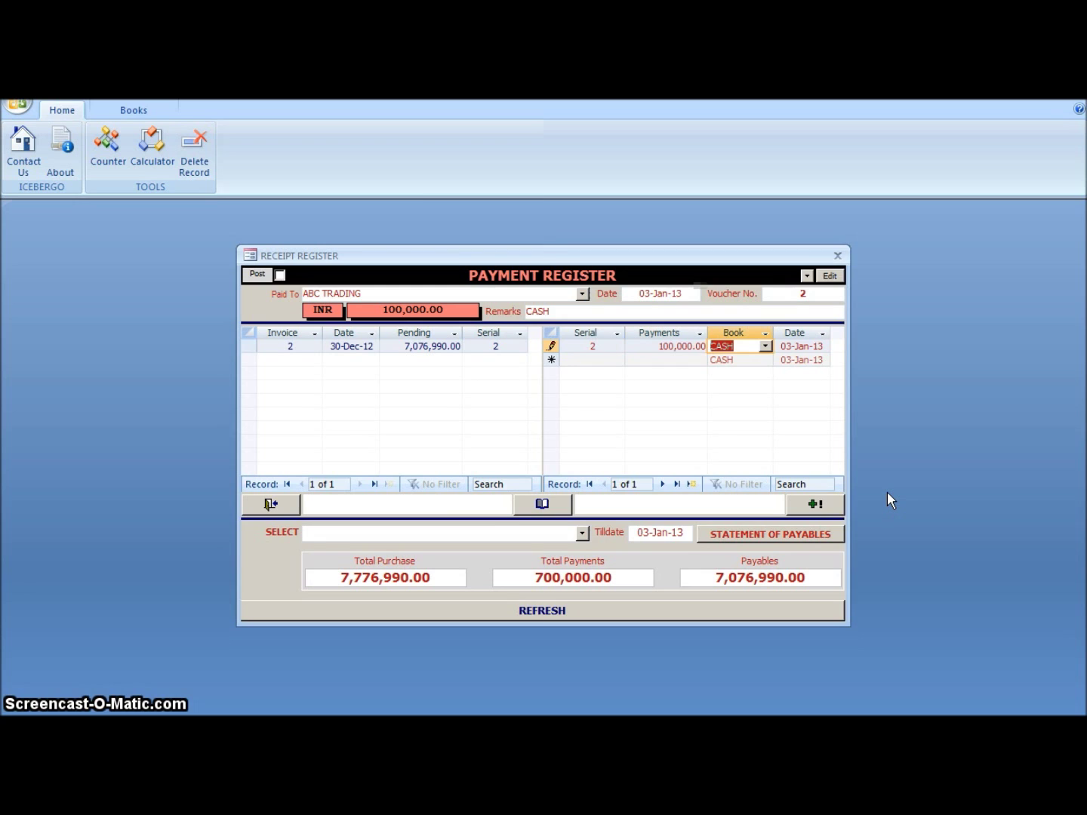
key(Tab)
click(798, 610)
click(656, 611)
Step: Open the statement of payables for ABC TRADING till 03-Jan-13, enlarge it to examine the entries, and close the report and payment register
click(582, 533)
click(567, 548)
click(728, 535)
click(318, 279)
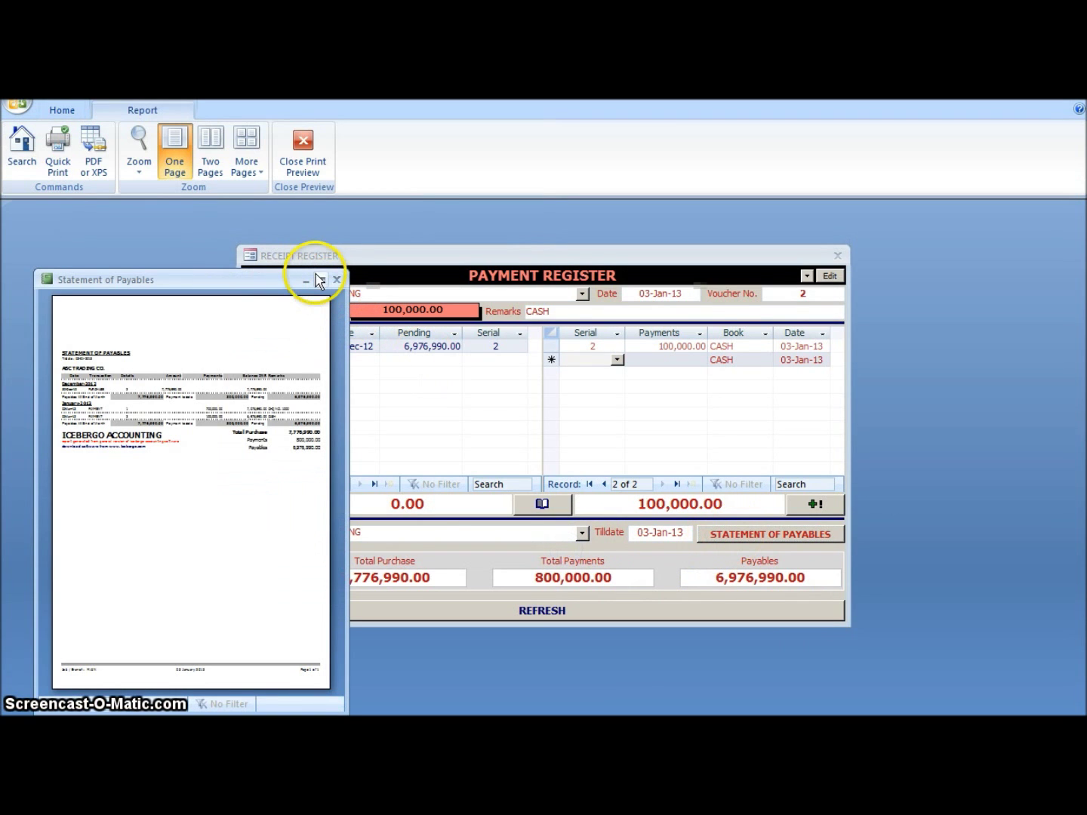
click(322, 280)
click(501, 281)
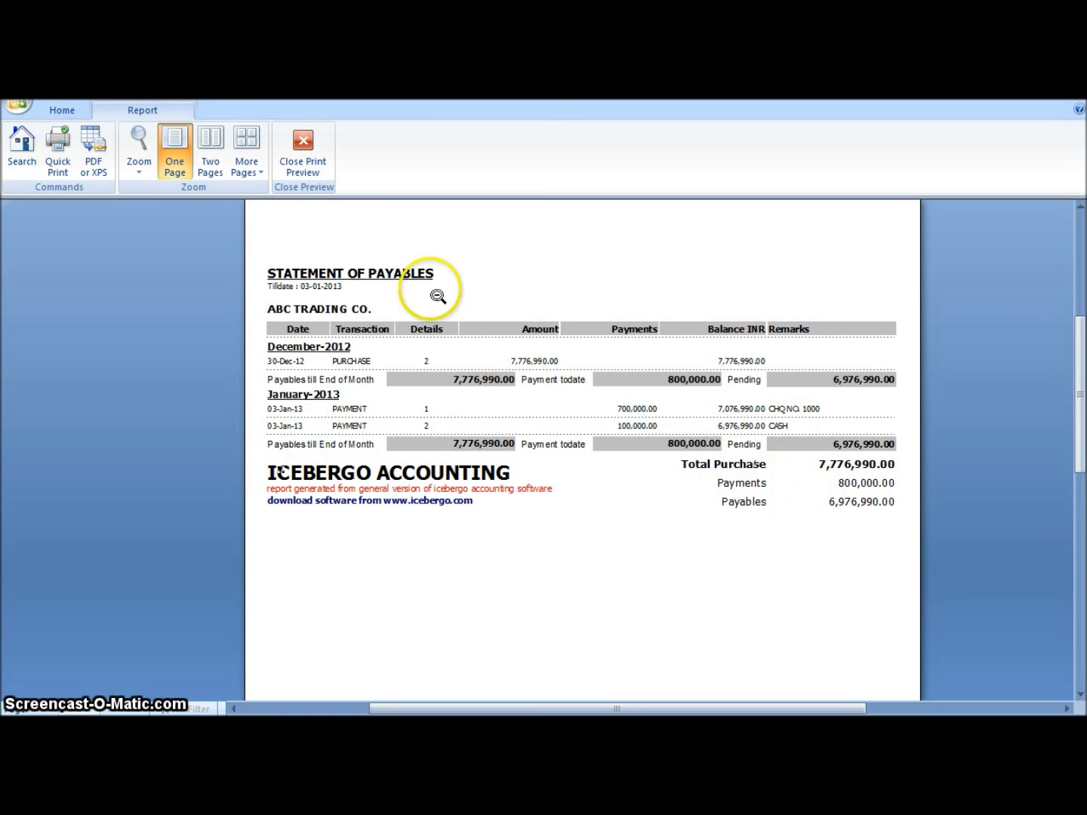
click(303, 146)
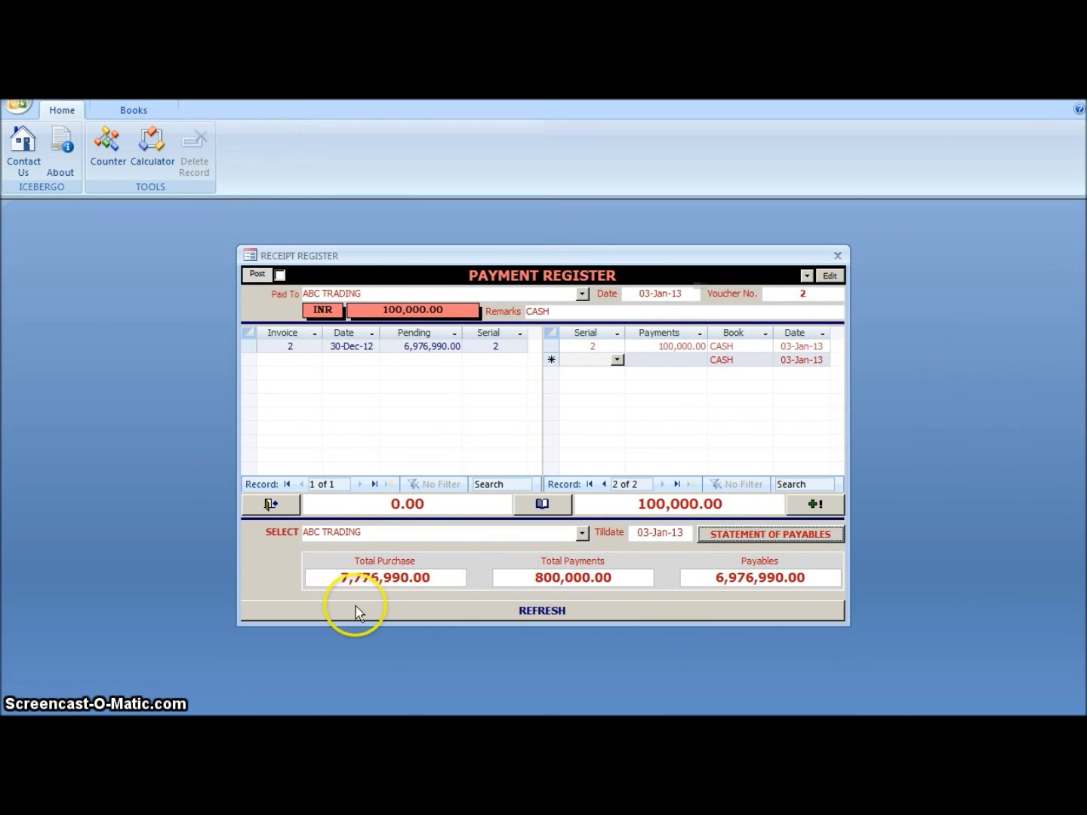
click(283, 508)
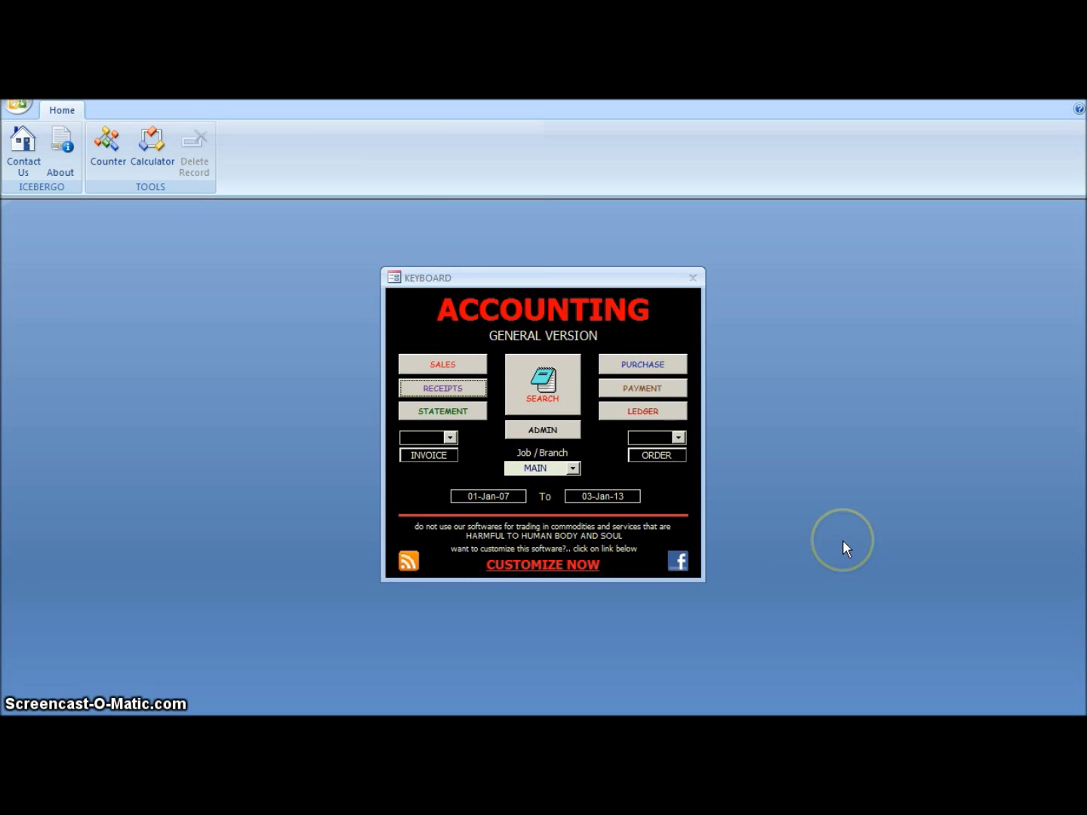
Step: Start a new receipt voucher in the receipt register, received from XYZ TRADING, with an amount of 3,000,000
click(458, 388)
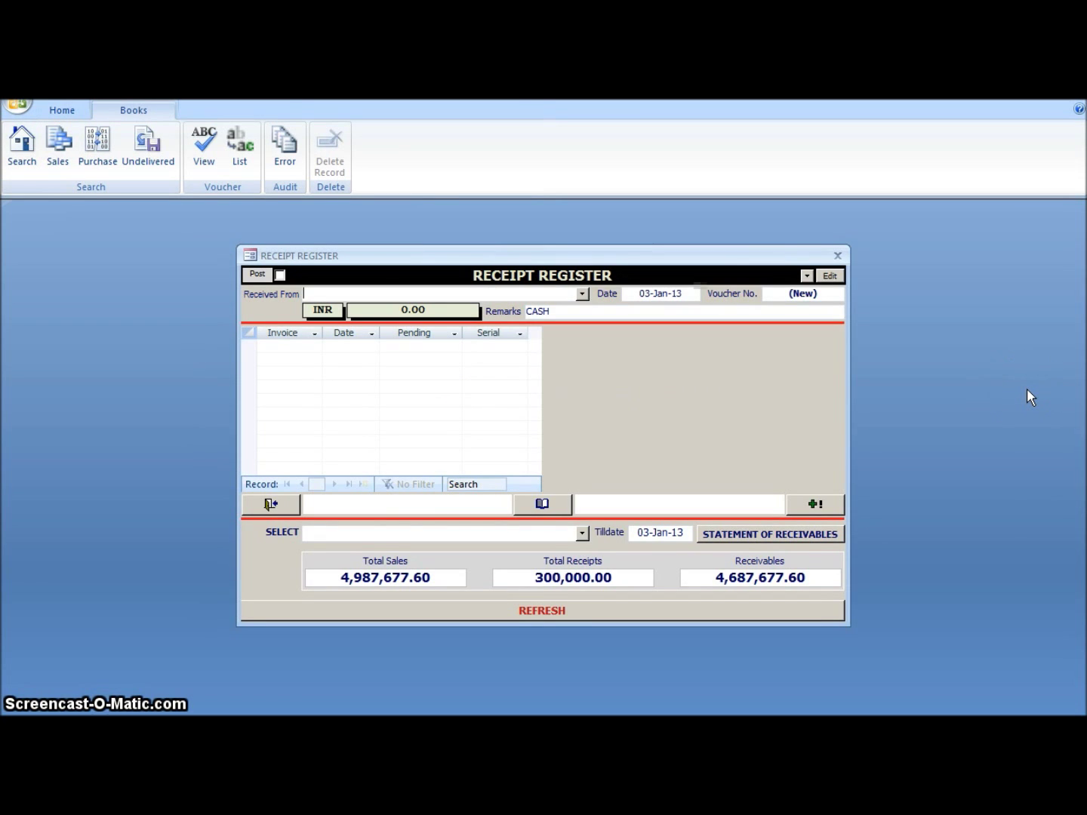
key(alt+Down)
key(Down)
key(Down)
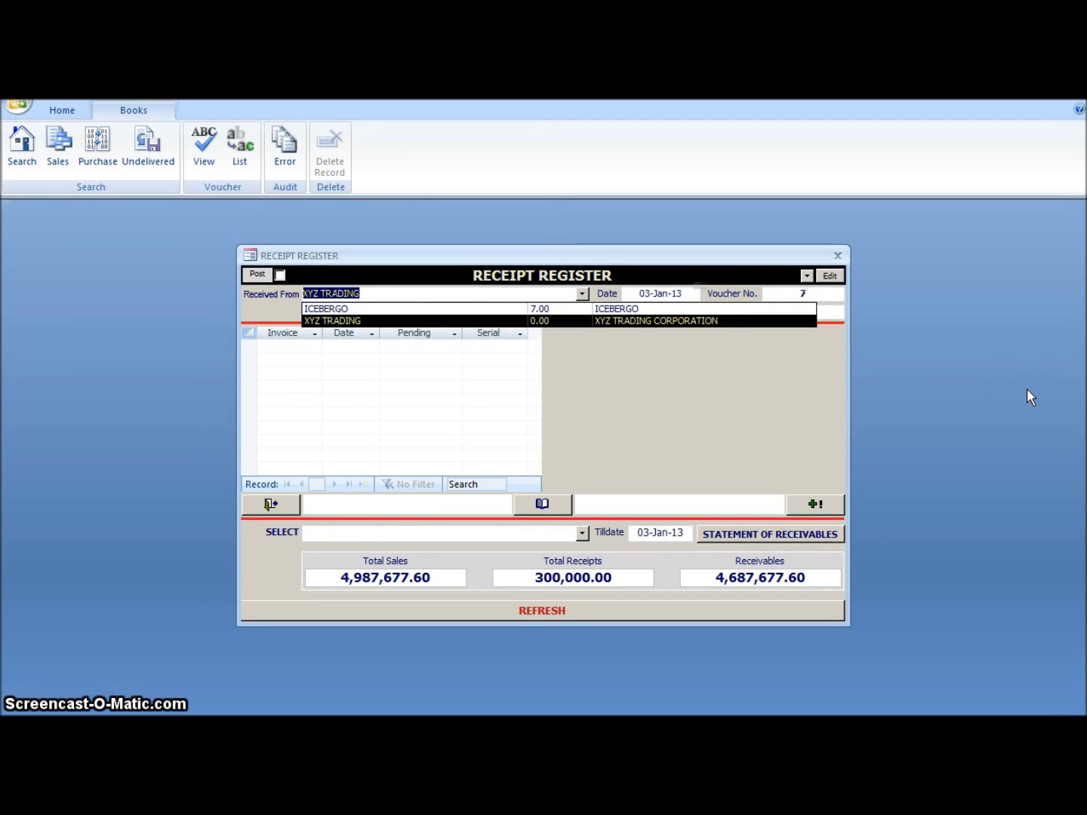
key(Return)
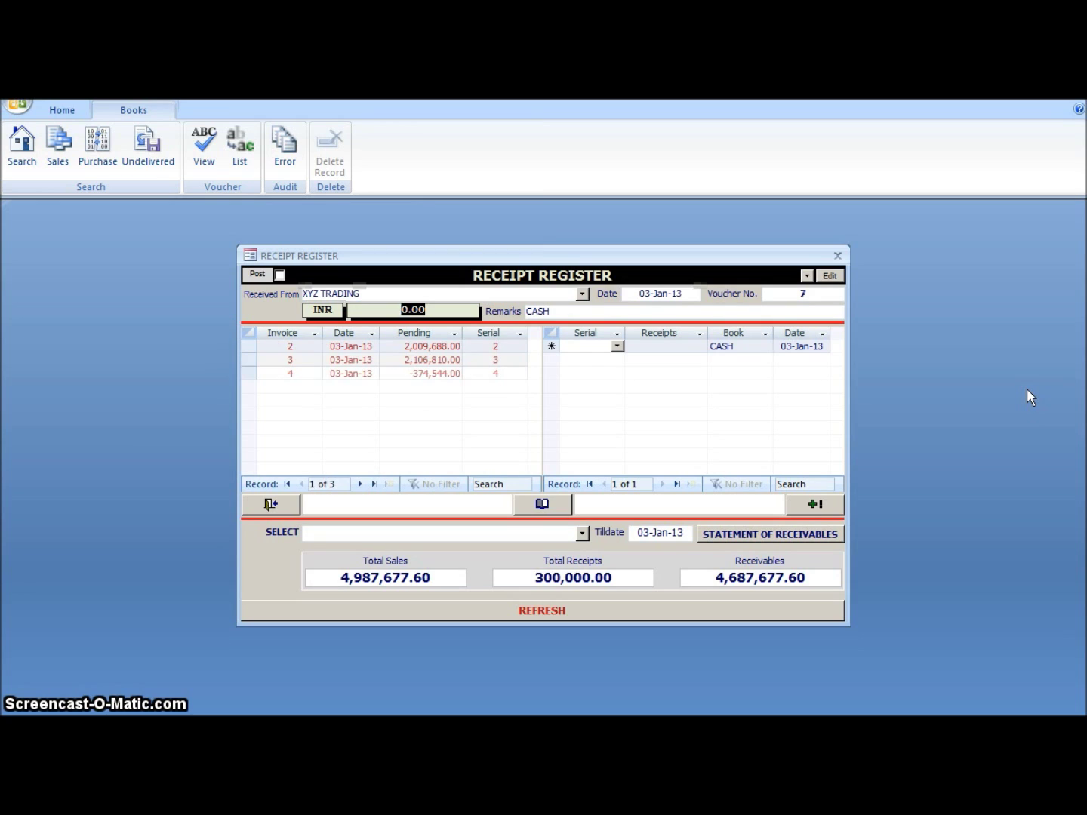
text(3)
text(000000)
key(Tab)
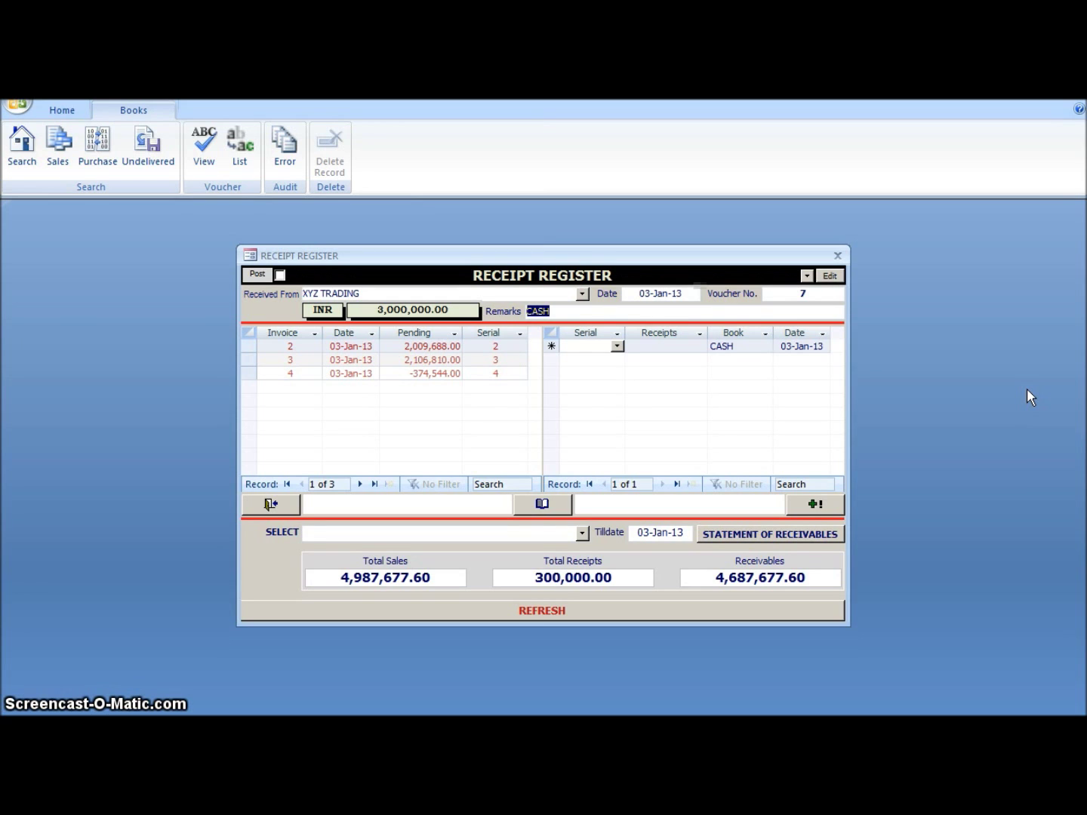
Step: Replace the receipt voucher's CASH remark with text beginning with CH
text(CH)
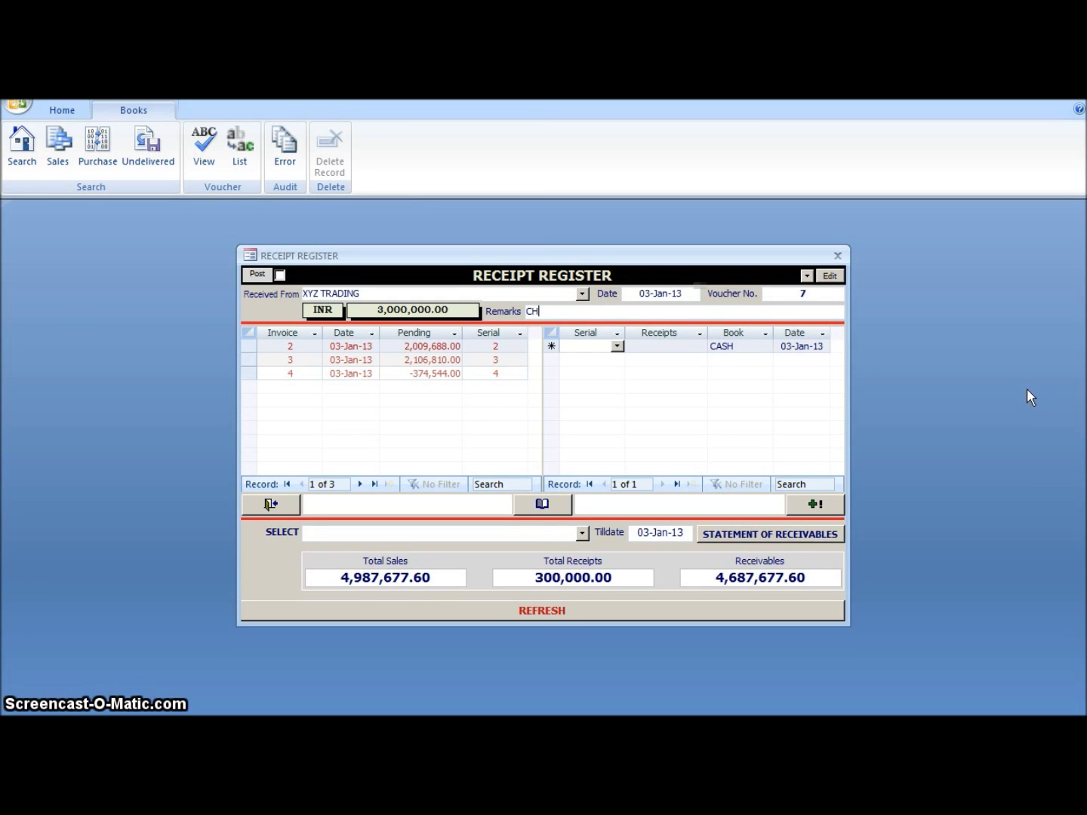
Step: Complete the remarks as CHQ. NO. 9898 DATED 1/1/13 and allocate a receipt of 2009688 against serial 2 to the BANK book
text(Q. NO. 9898 DATED 1/1/13)
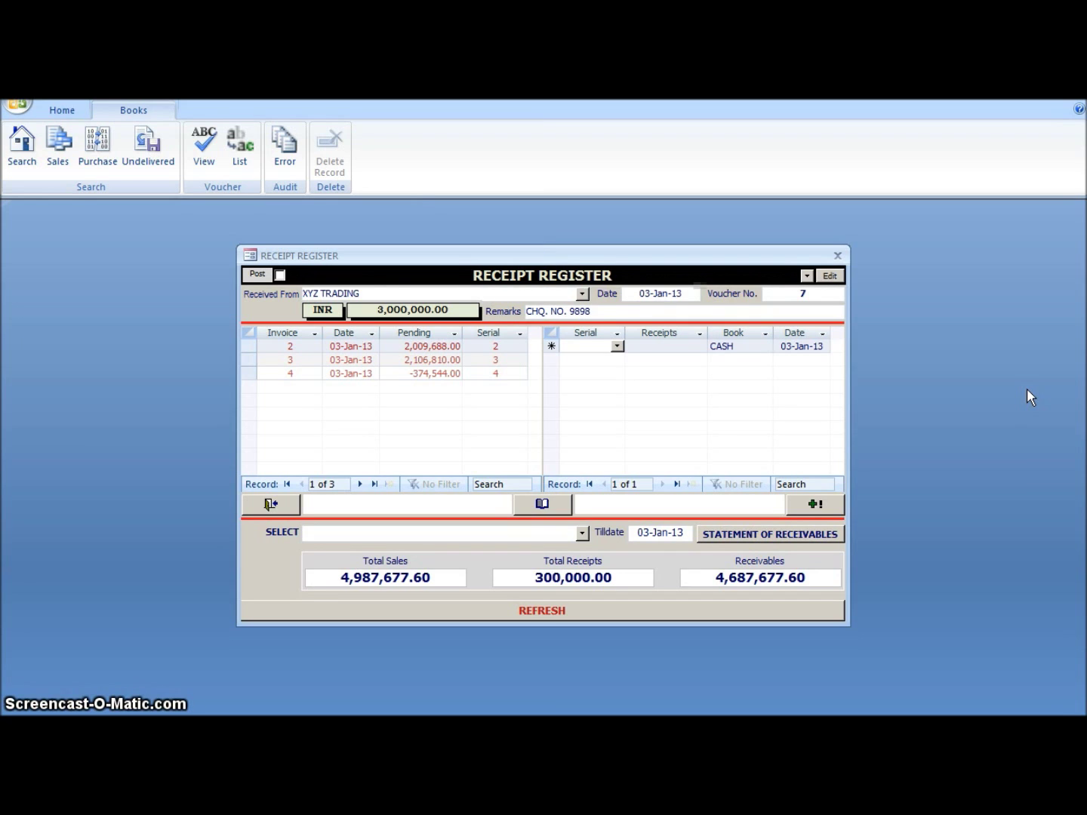
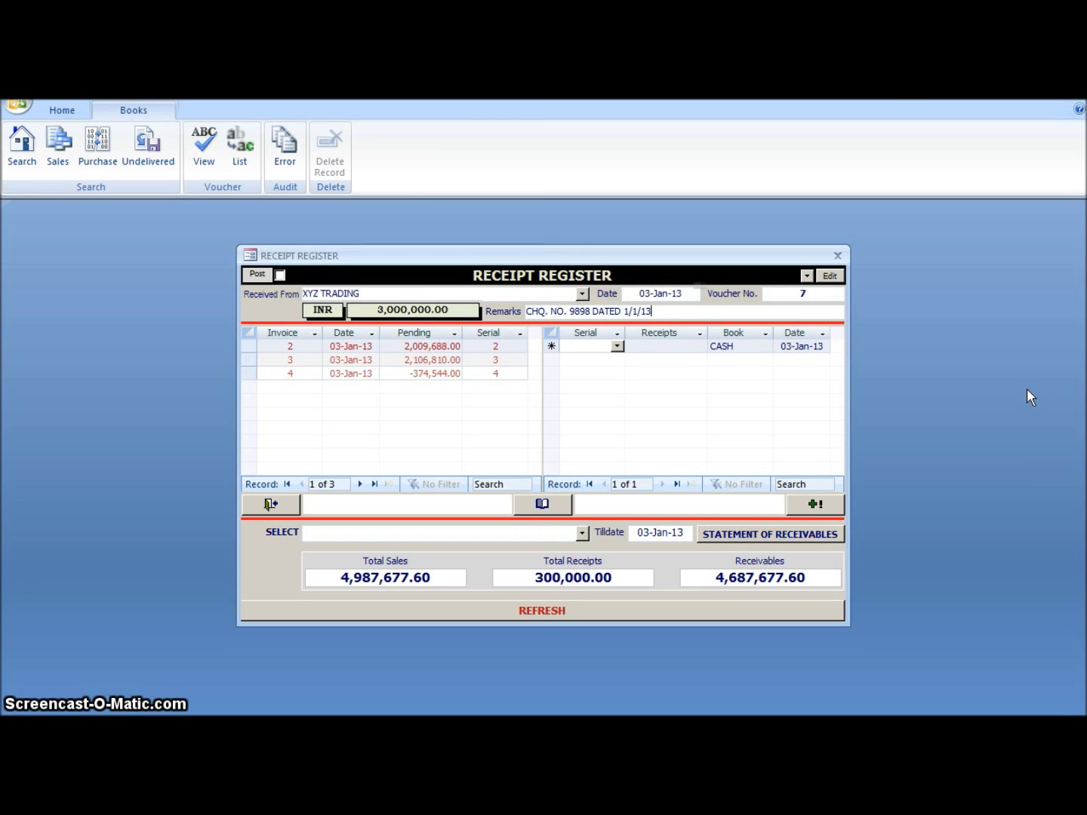
key(Tab)
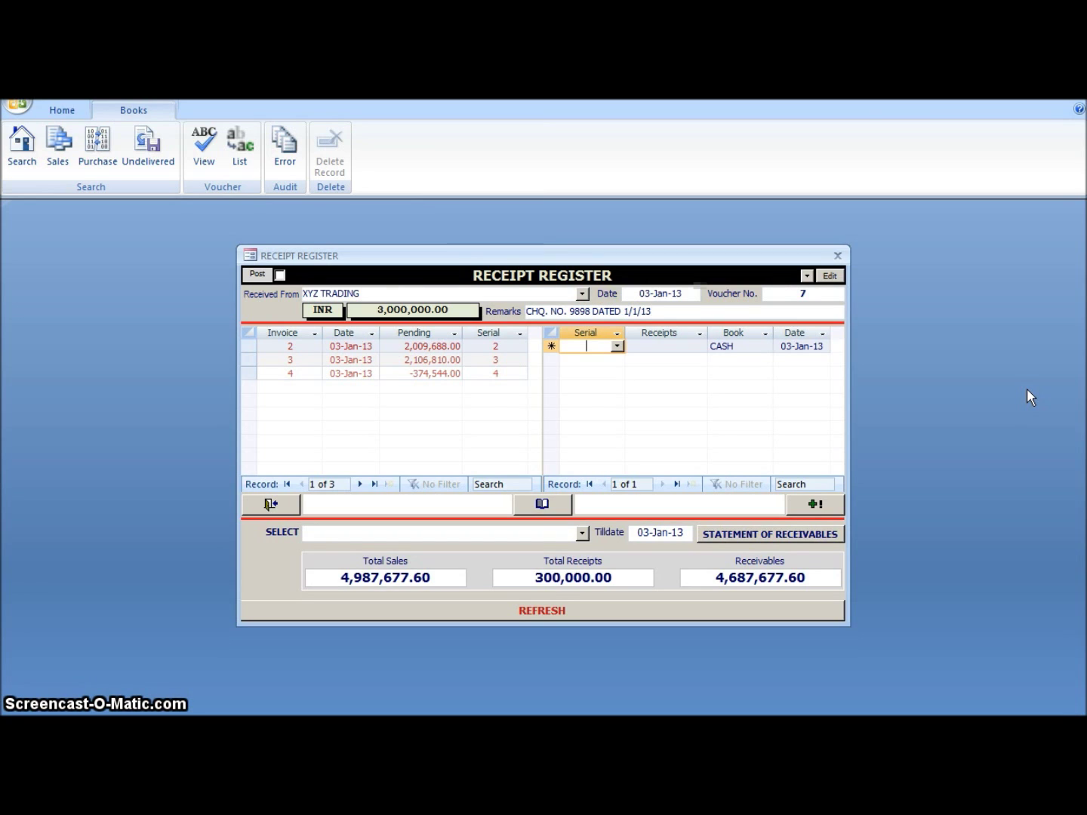
key(alt+Down)
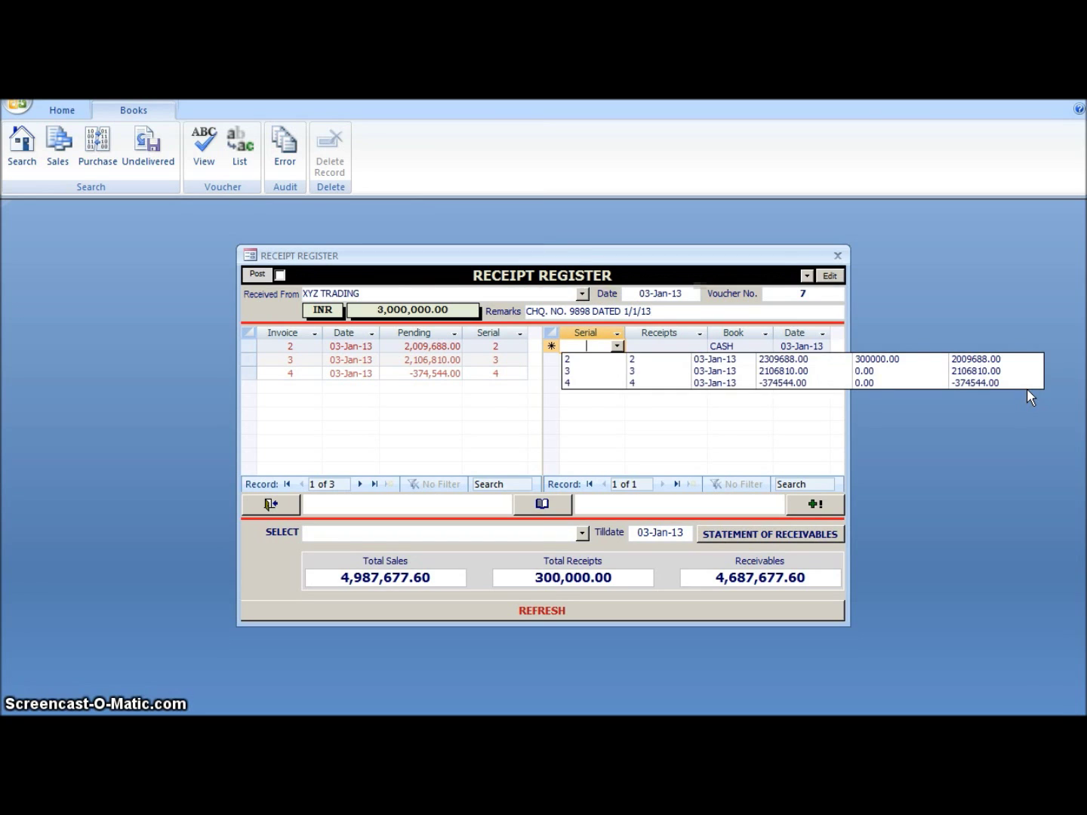
key(Down)
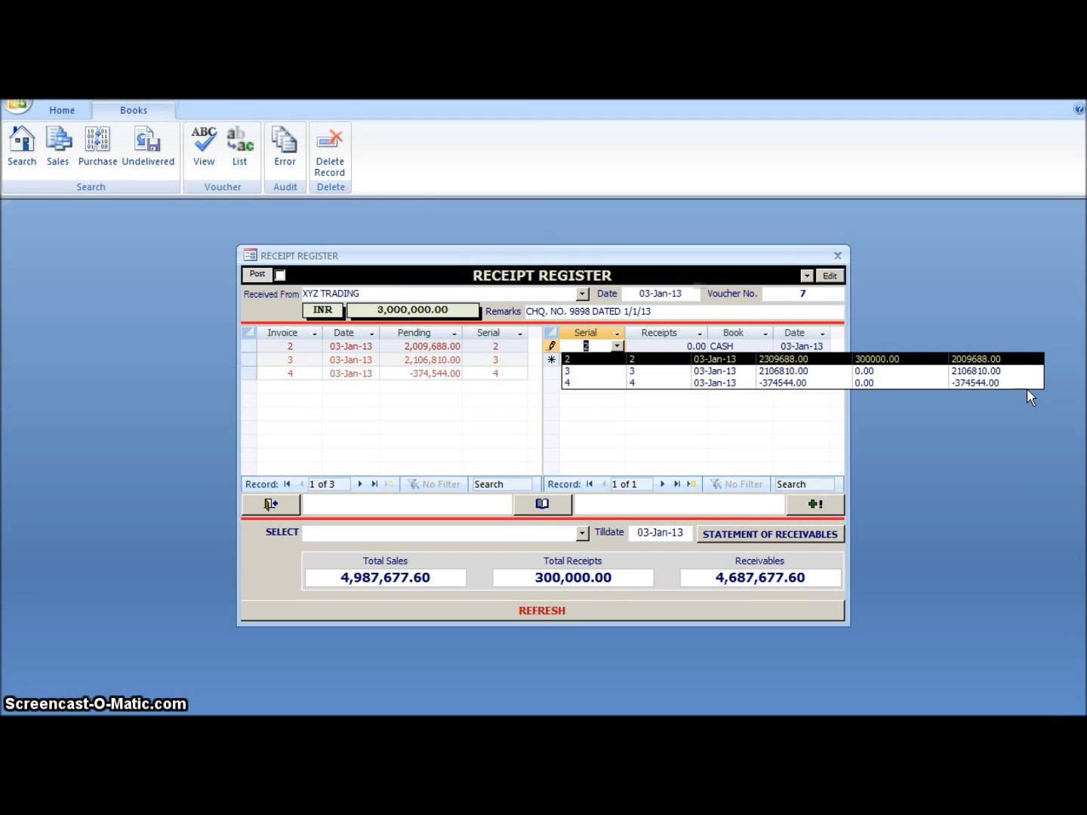
key(Tab)
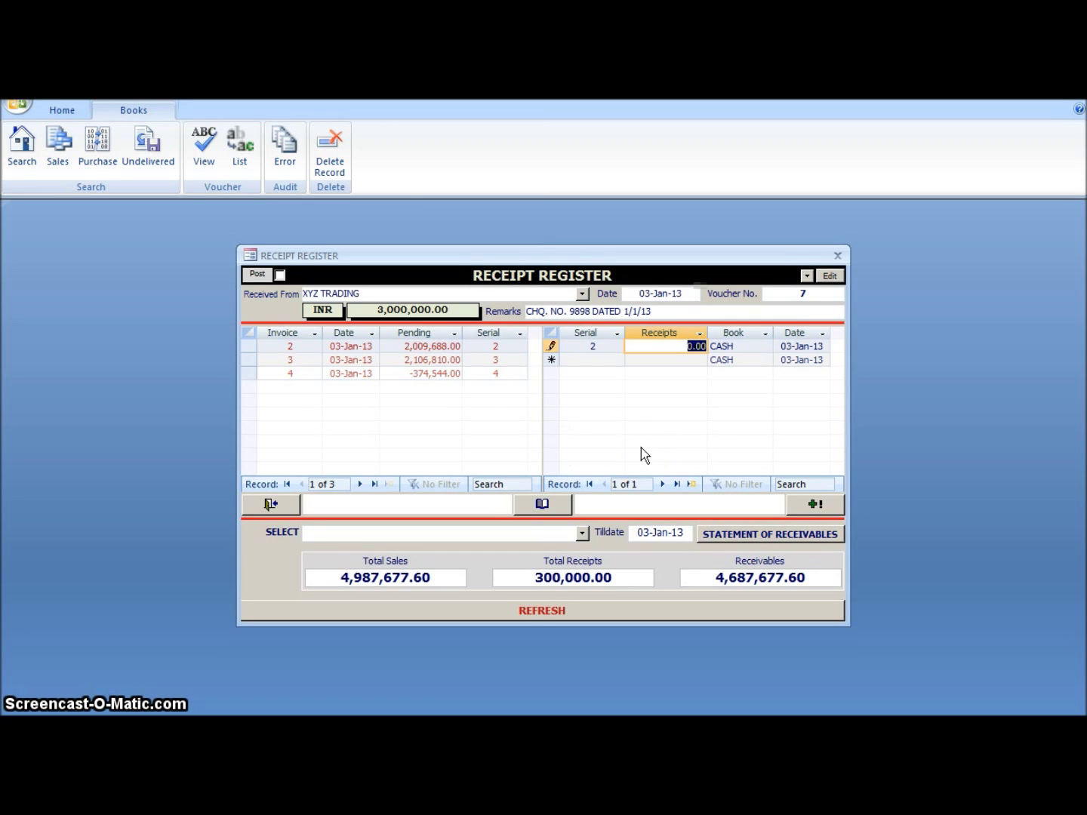
text(2)
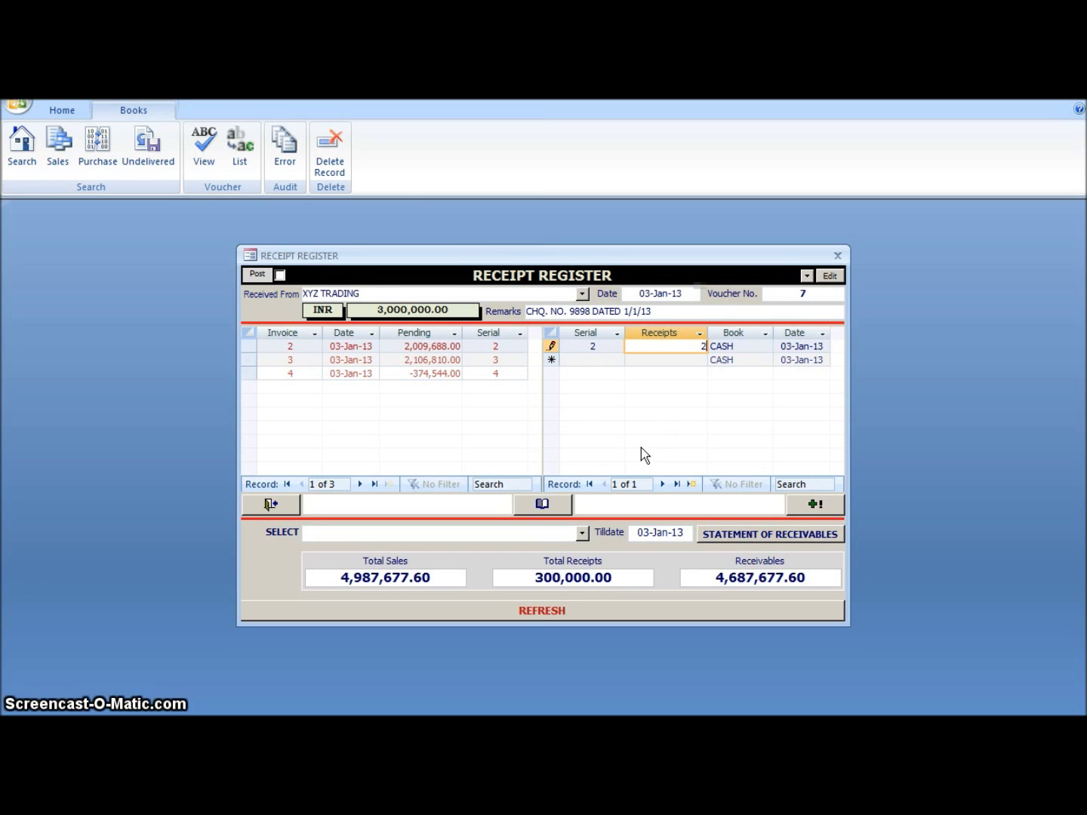
text(009688)
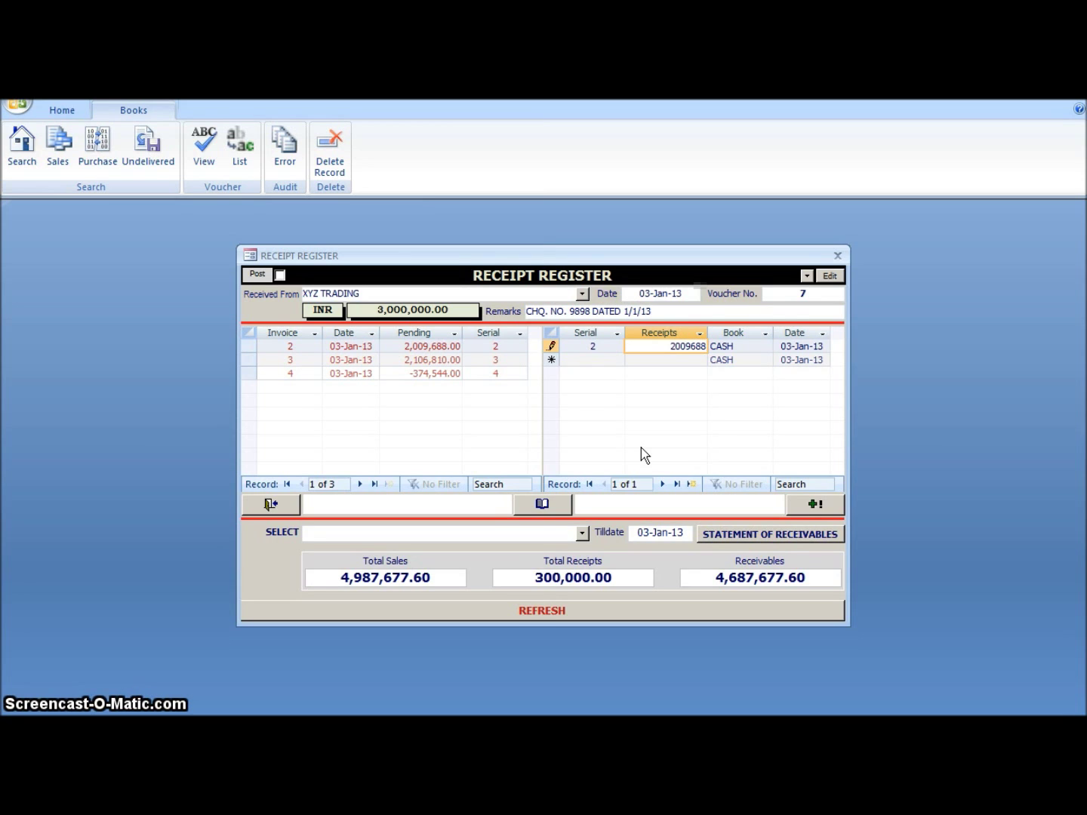
key(Tab)
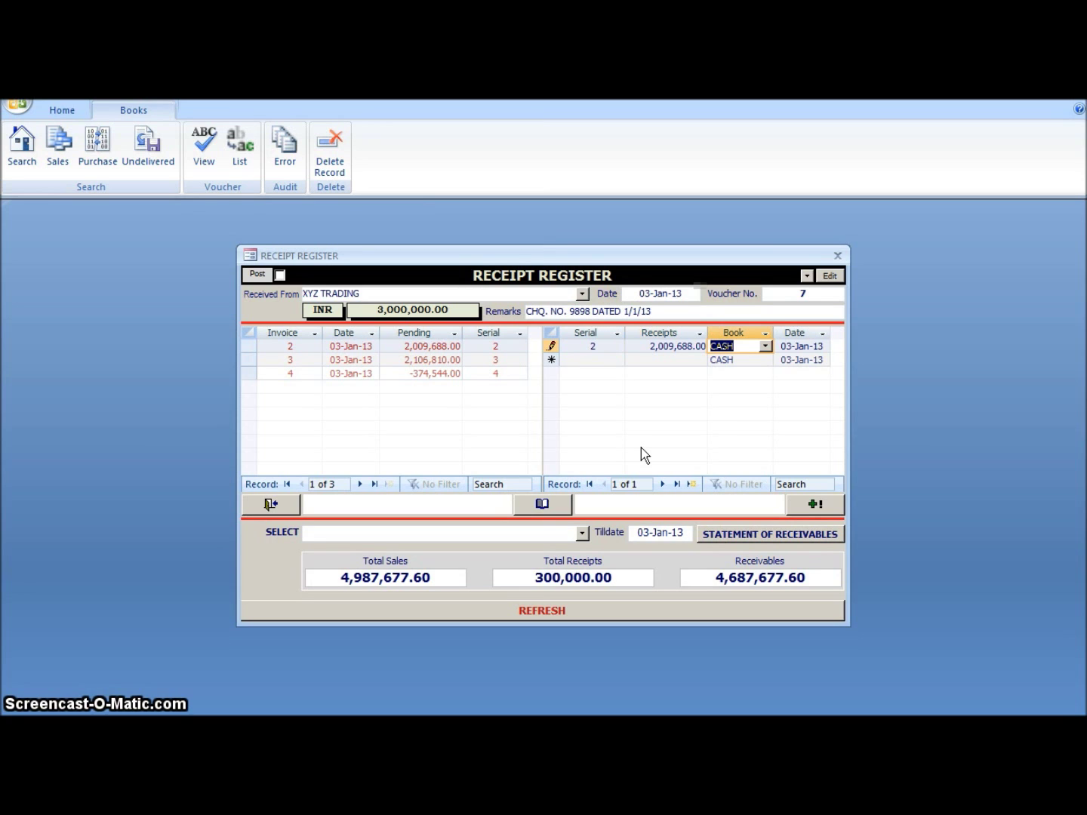
key(alt+Down)
key(Up)
key(Up)
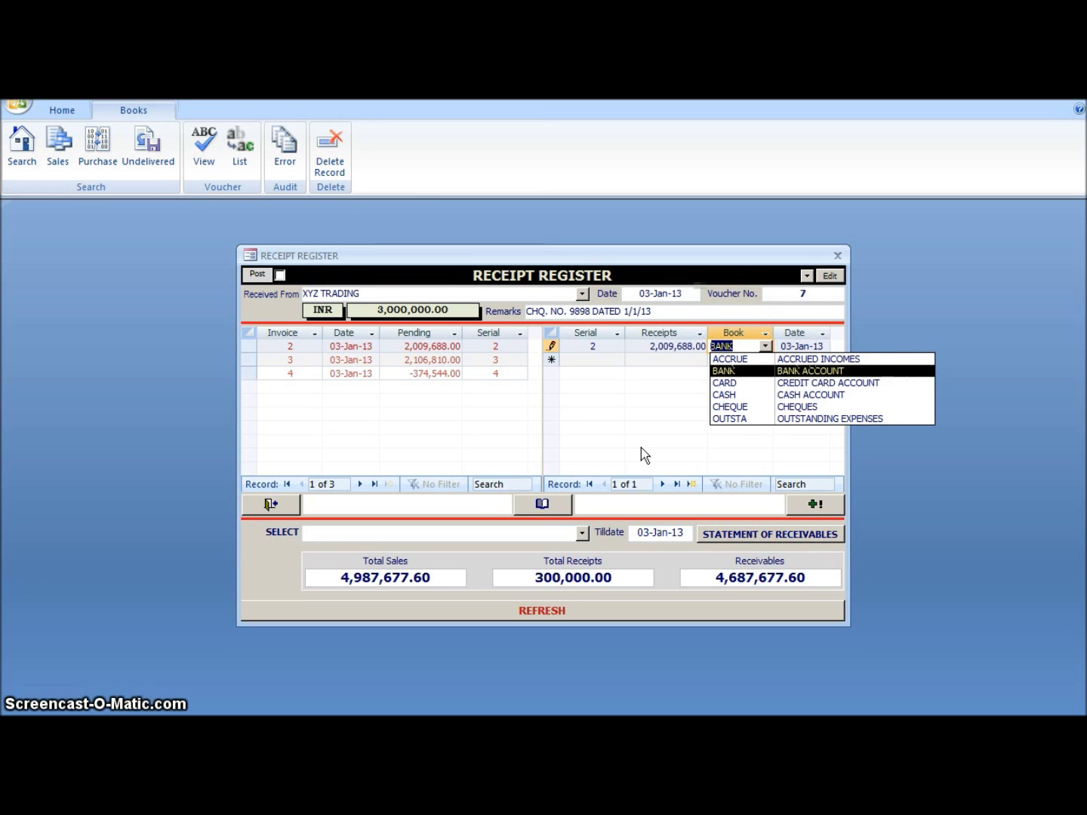
key(Tab)
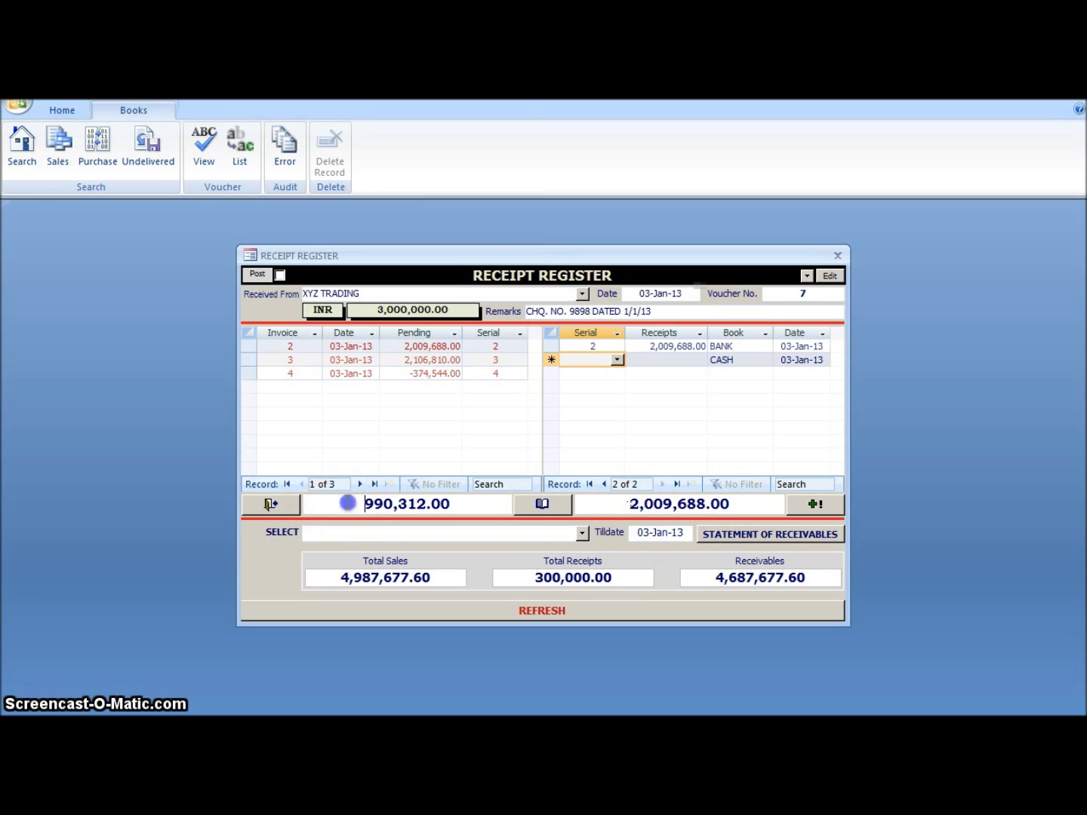
Step: Allocate the remaining 990312 of the receipt against serial 3 to the BANK book and refresh the register
drag(363, 501, 495, 507)
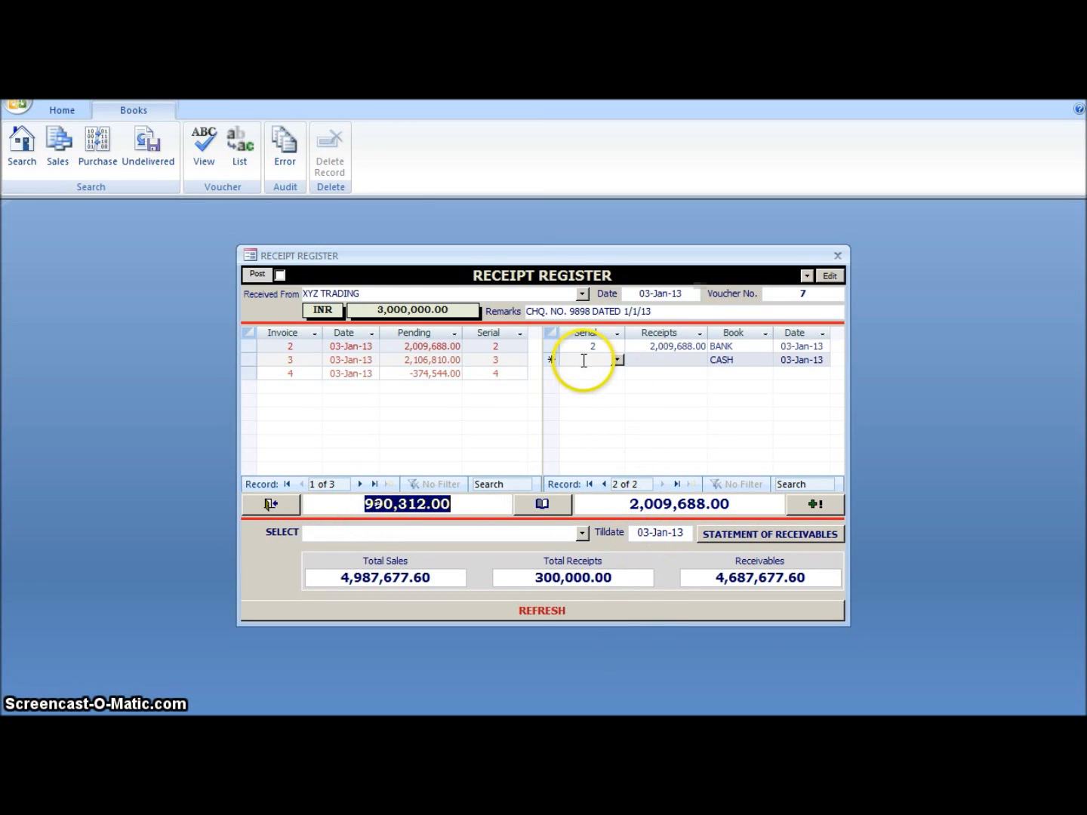
click(583, 361)
key(F4)
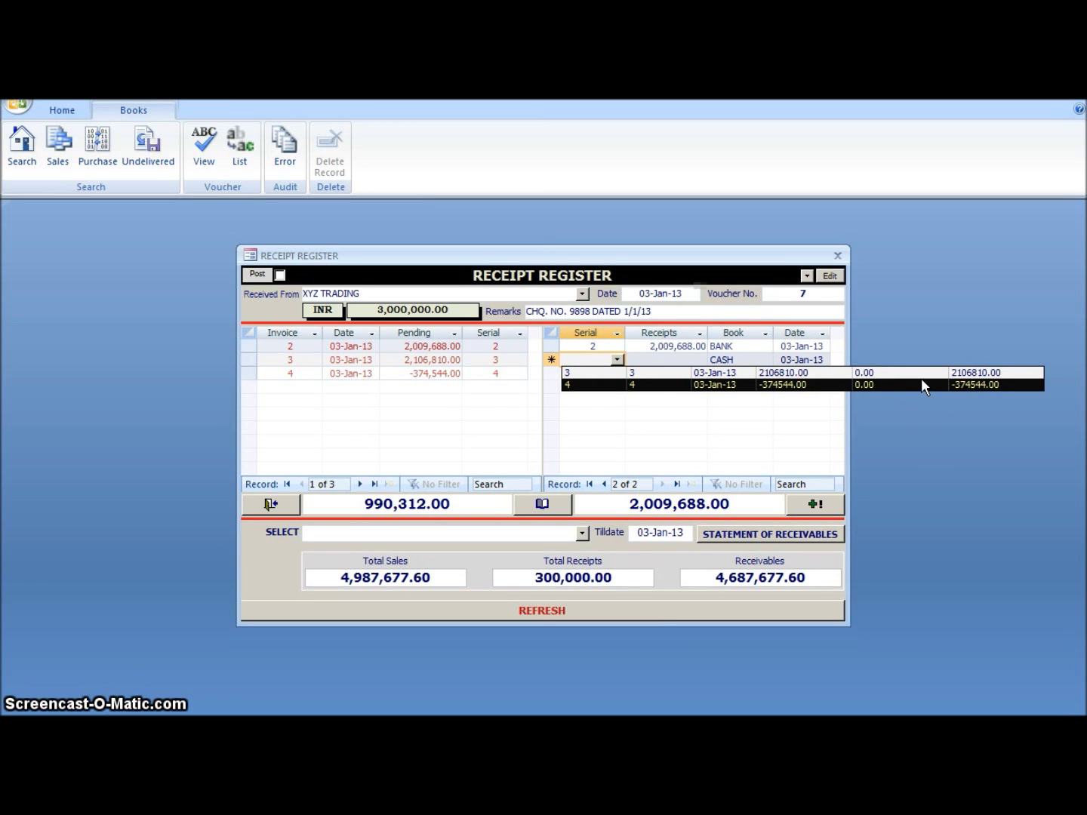
click(738, 372)
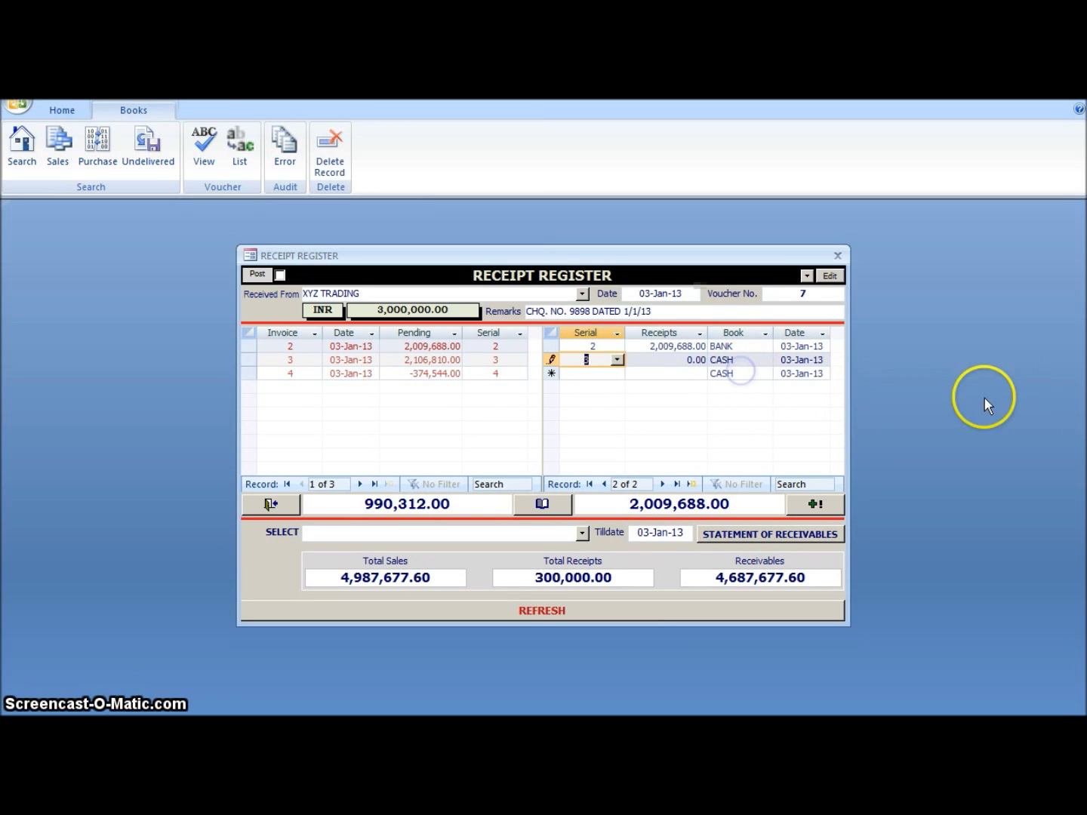
key(Tab)
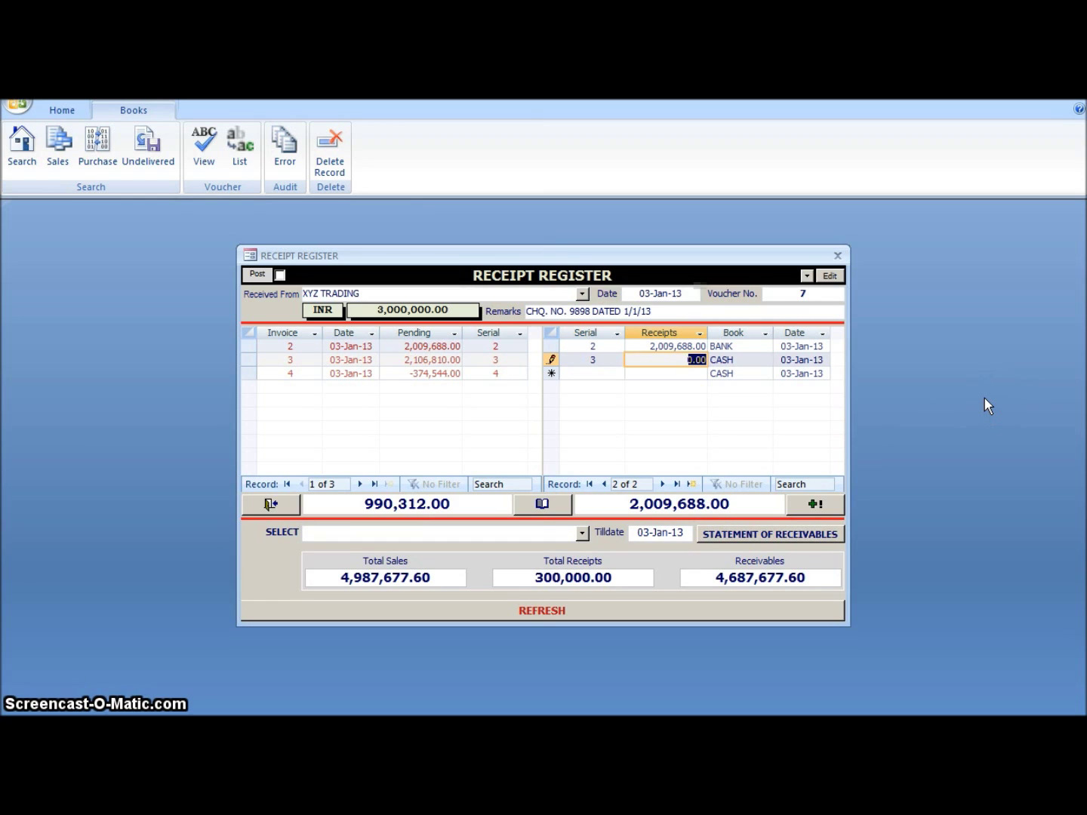
text(990312)
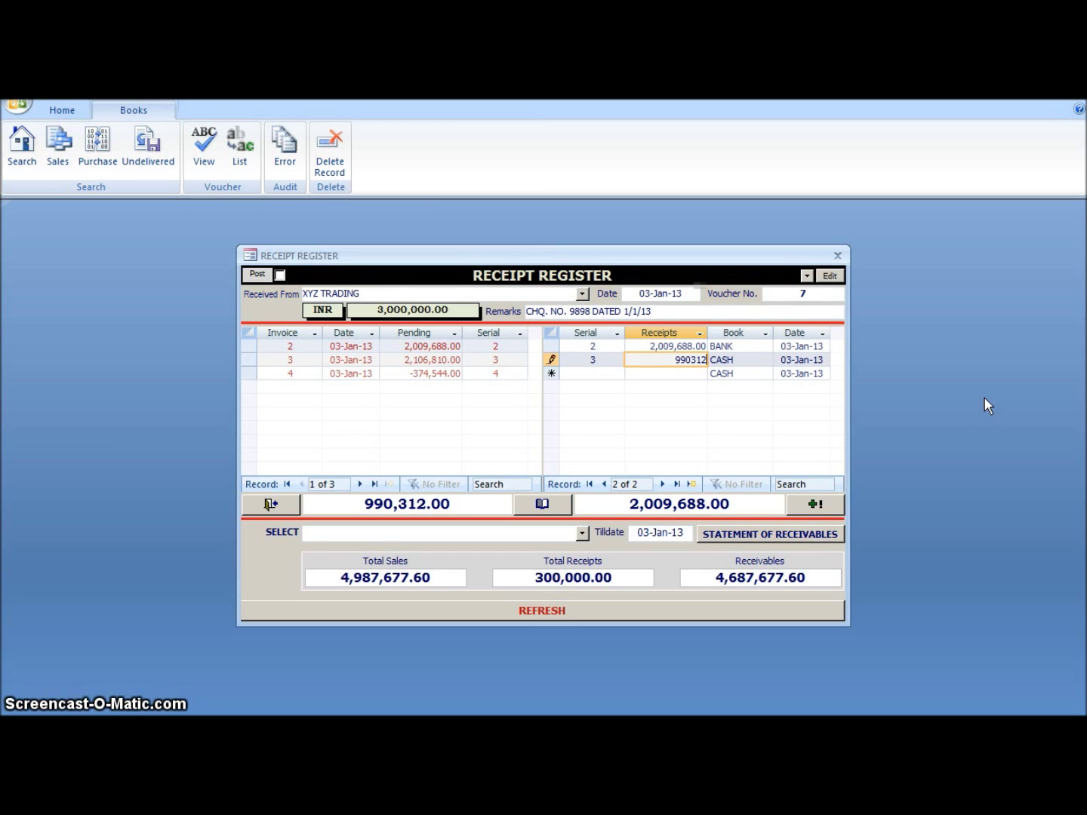
key(Tab)
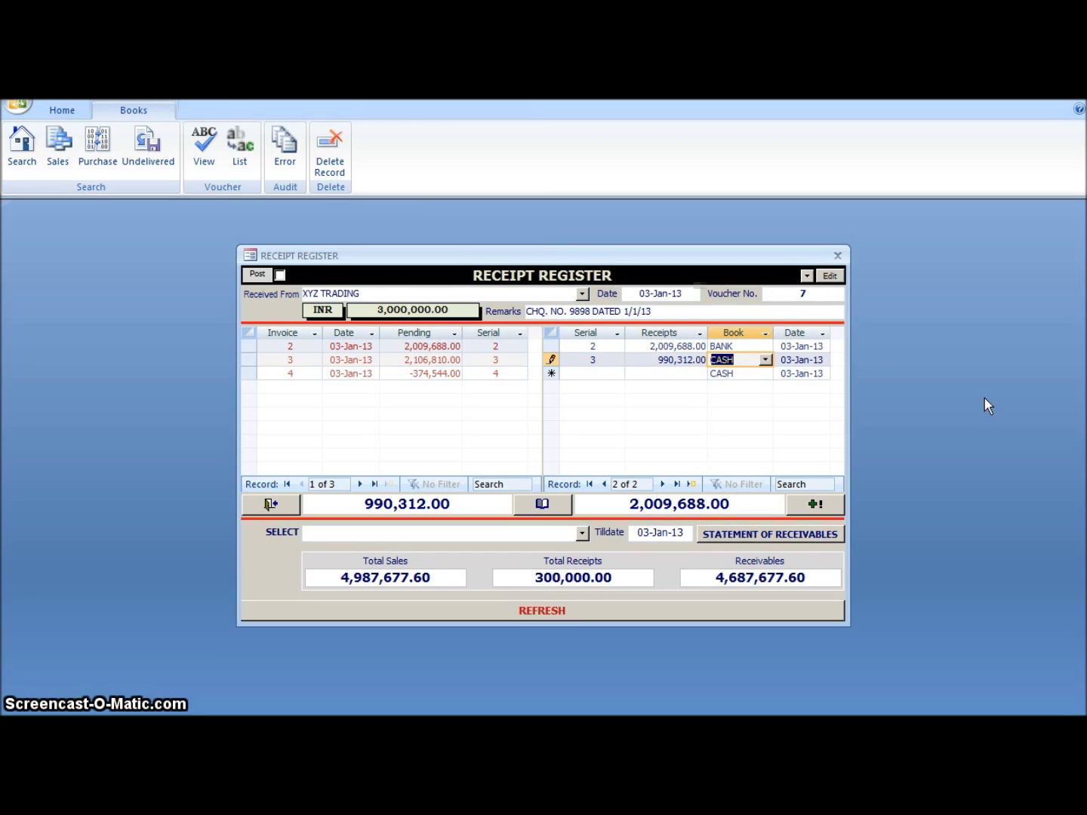
key(alt+Down)
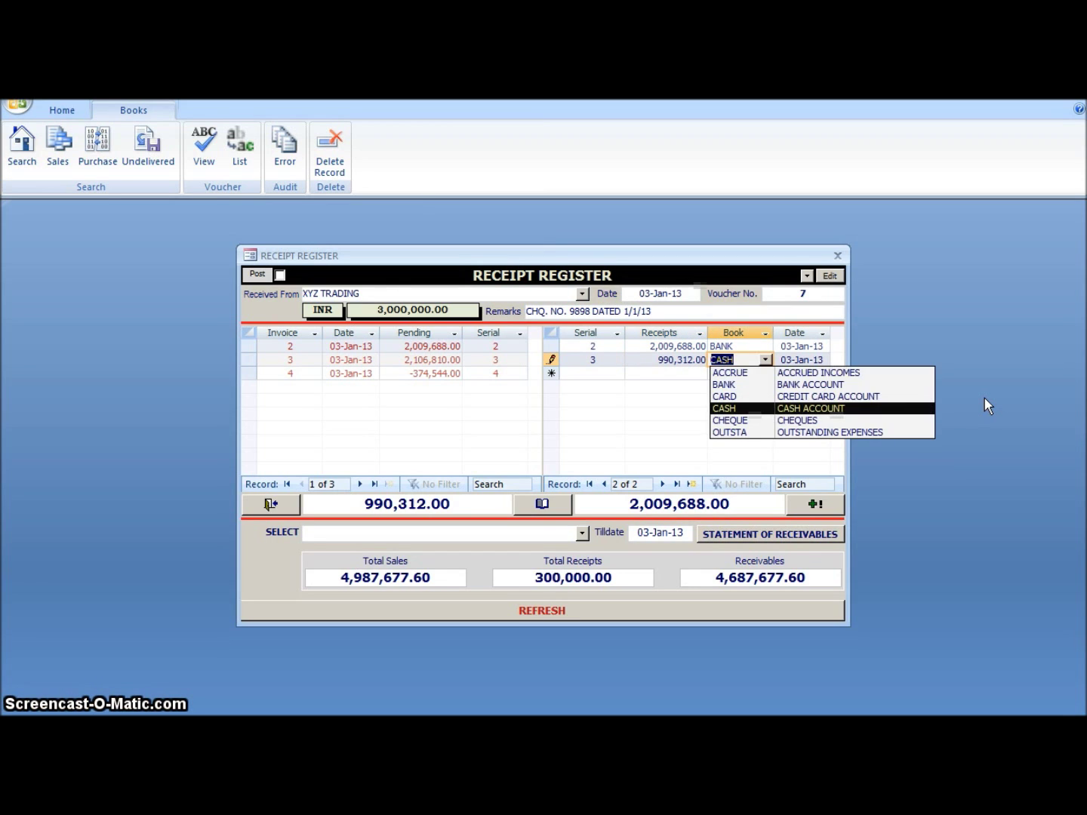
key(Up)
key(Up)
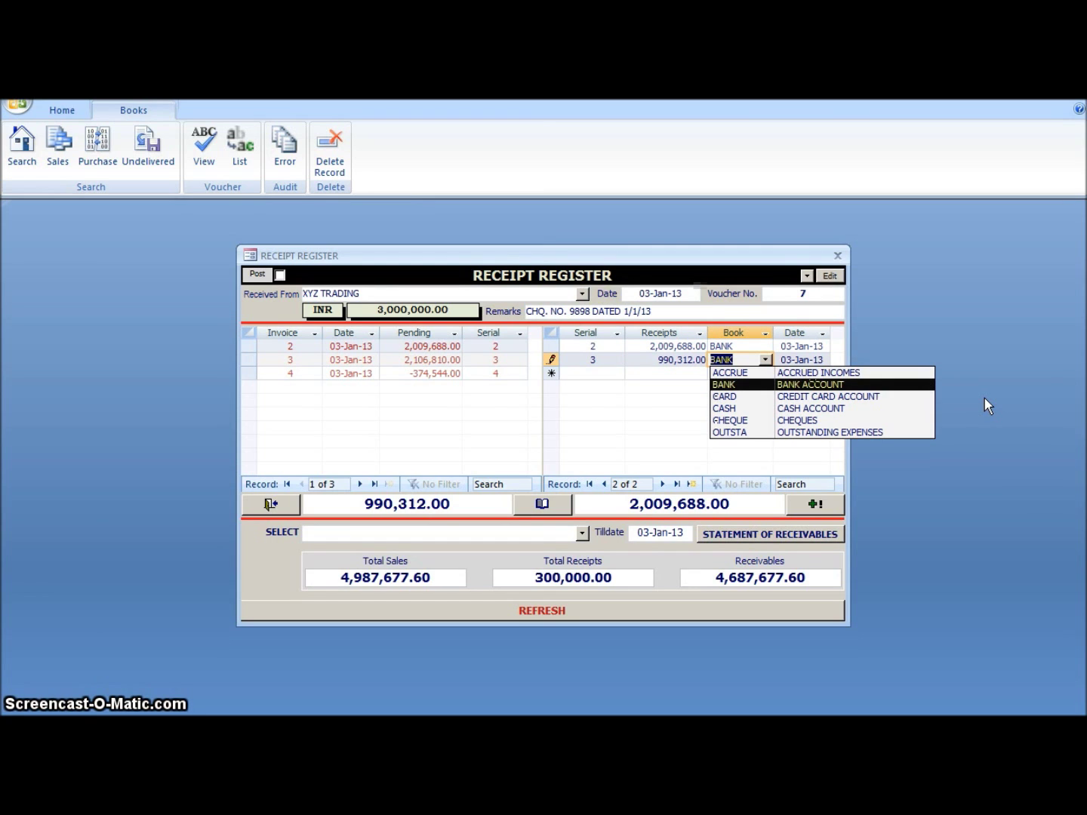
key(Tab)
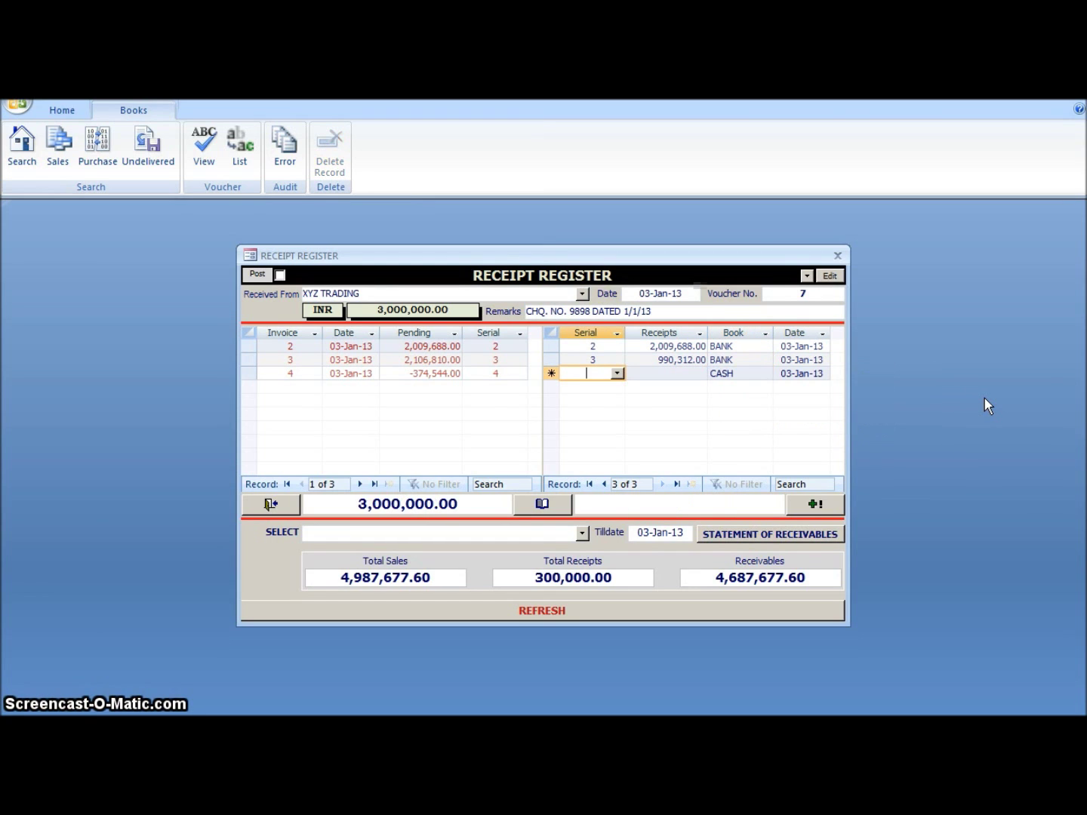
click(671, 611)
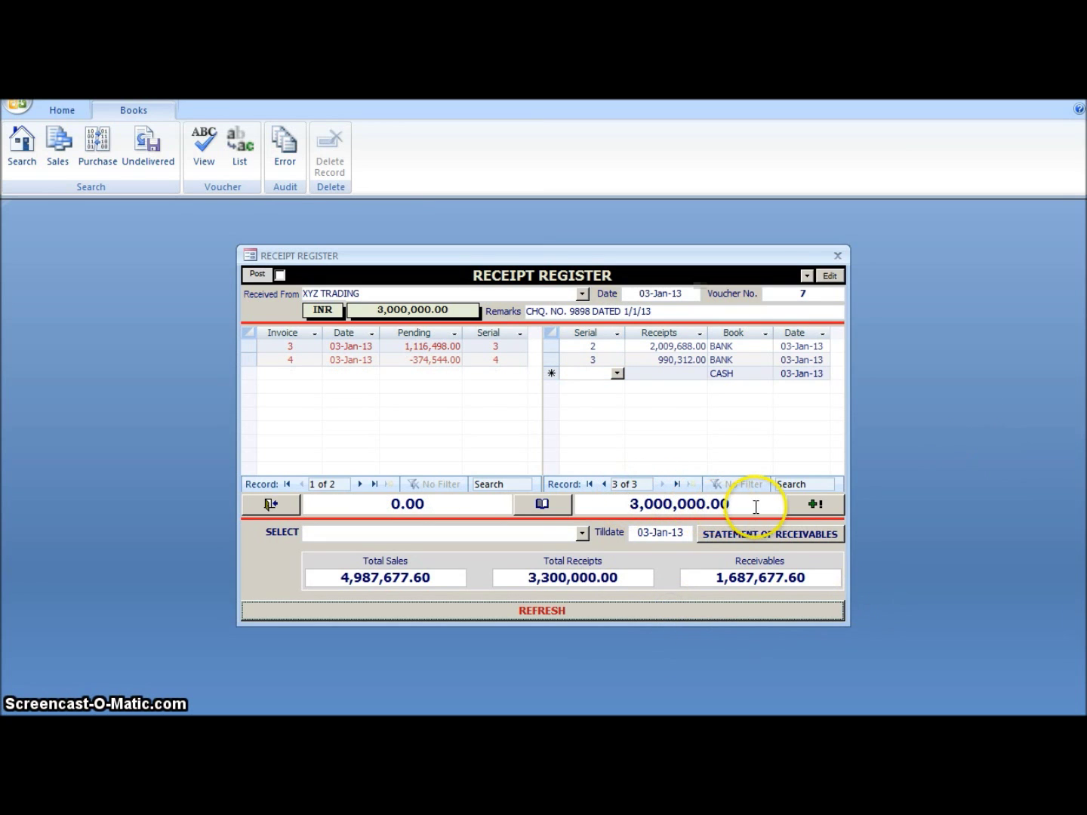
Step: Generate the statement of receivables for XYZ TRADING, examine it enlarged, and close the preview
click(582, 534)
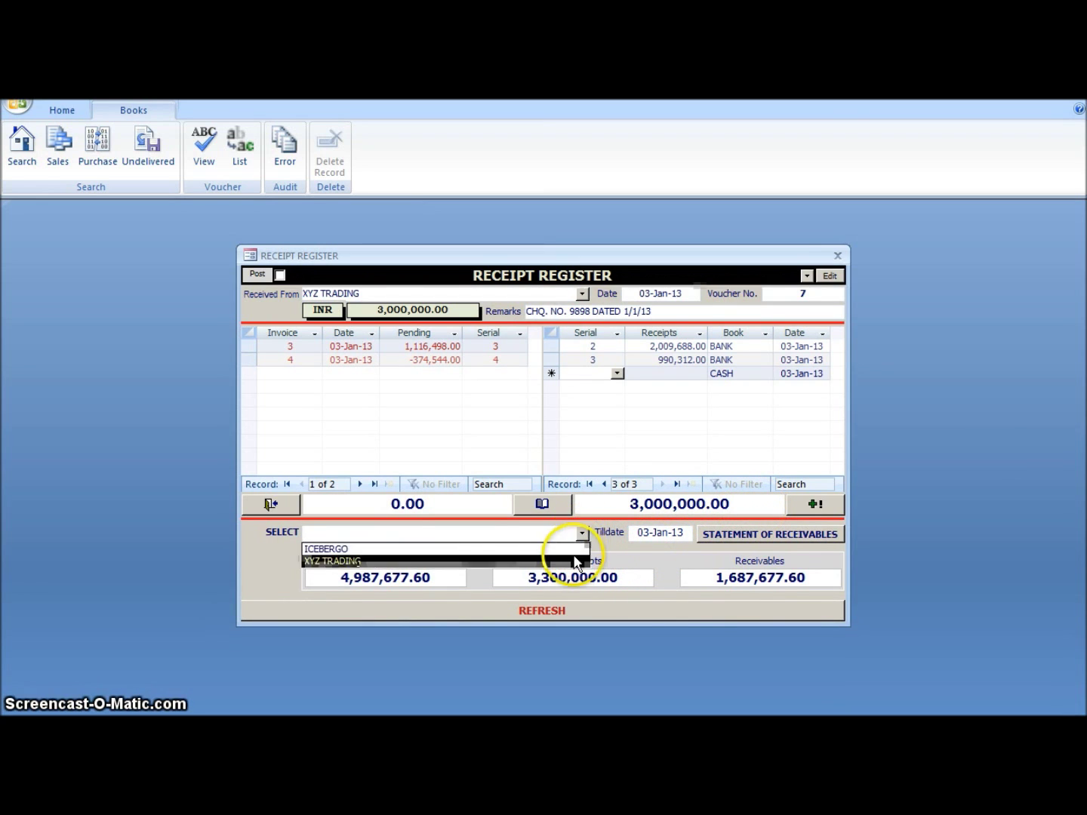
click(572, 561)
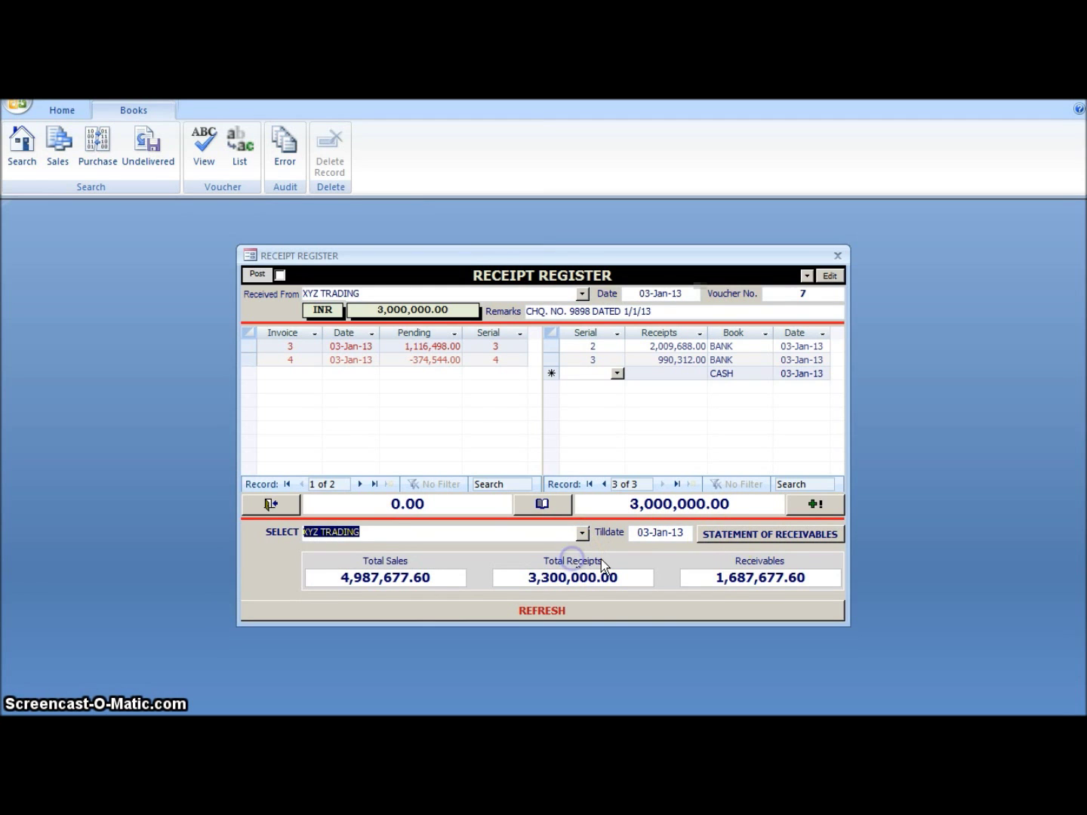
click(749, 534)
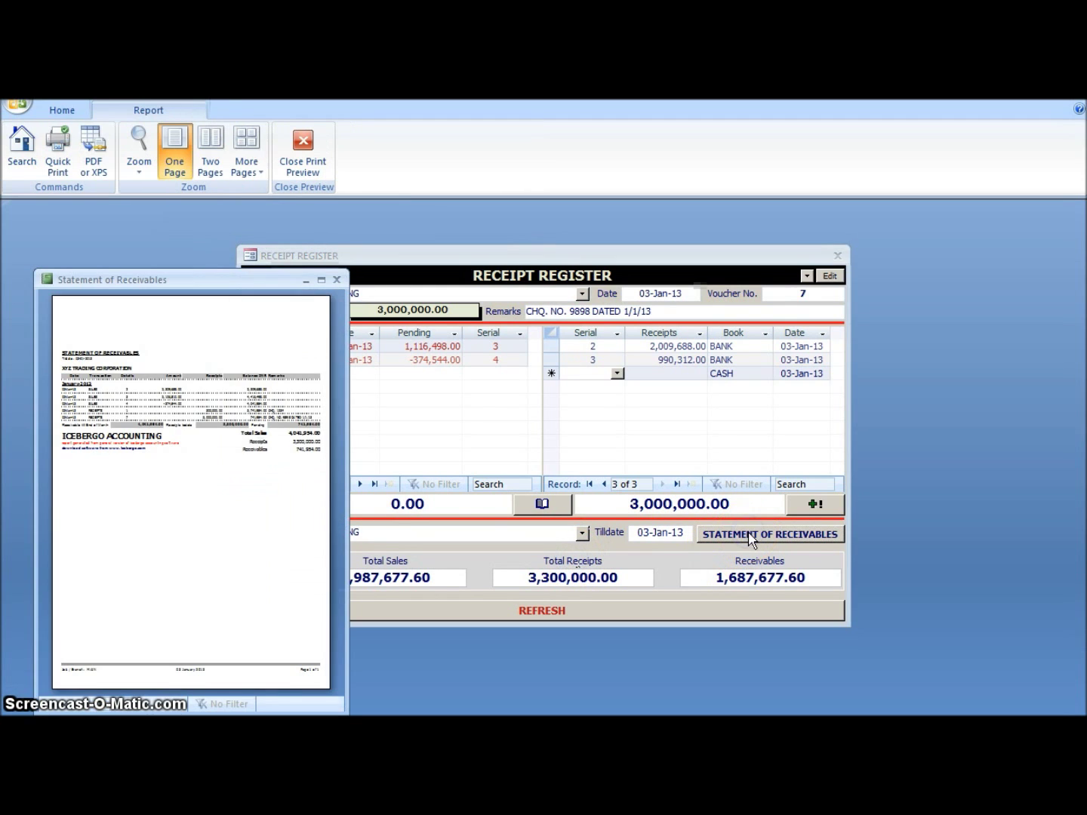
click(321, 280)
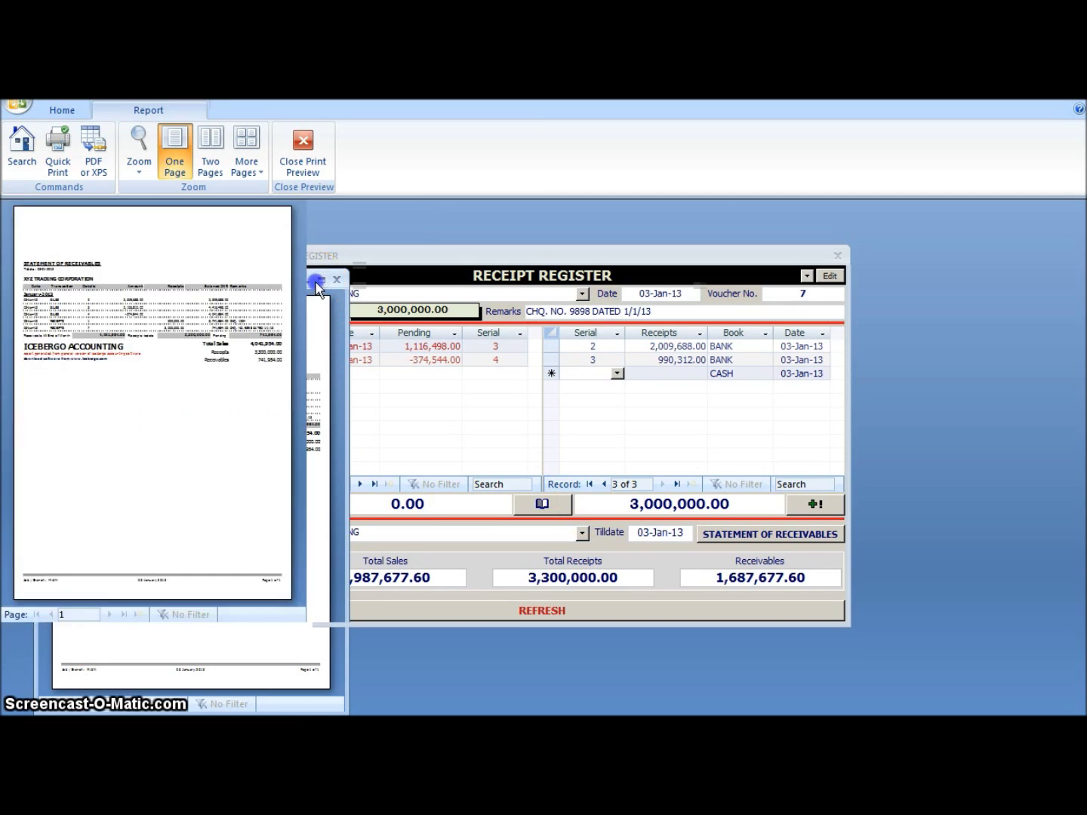
click(517, 271)
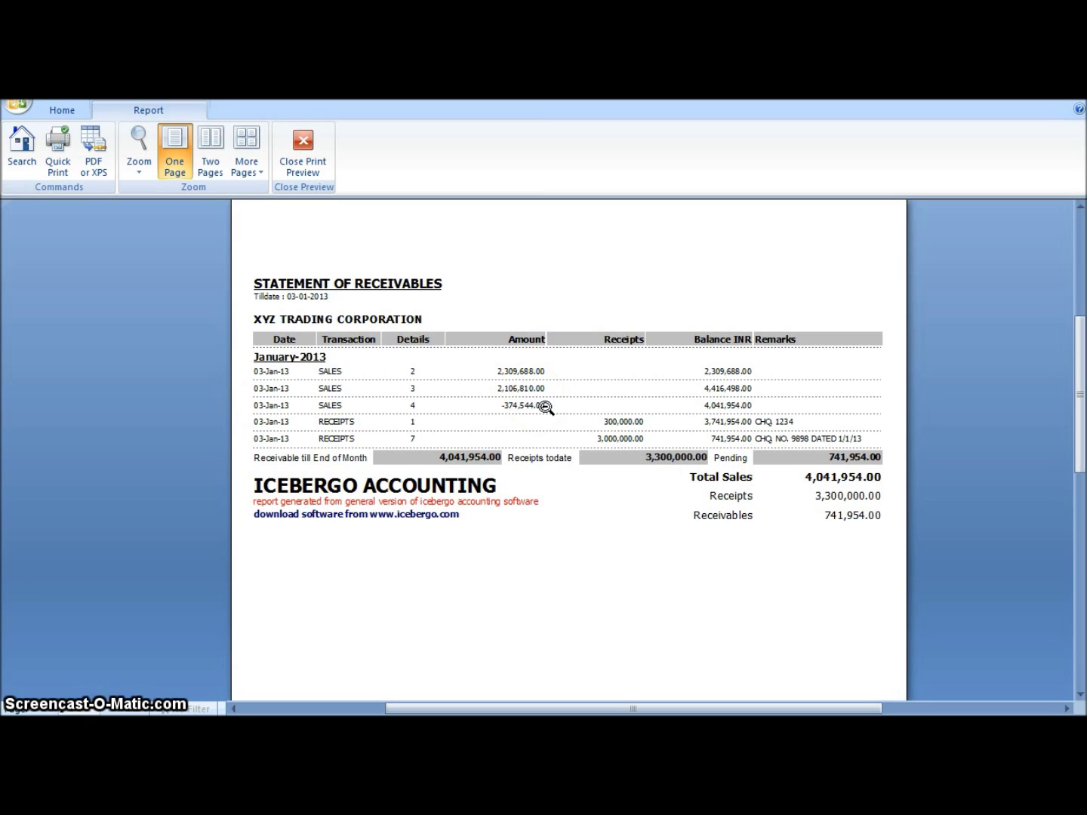
click(302, 140)
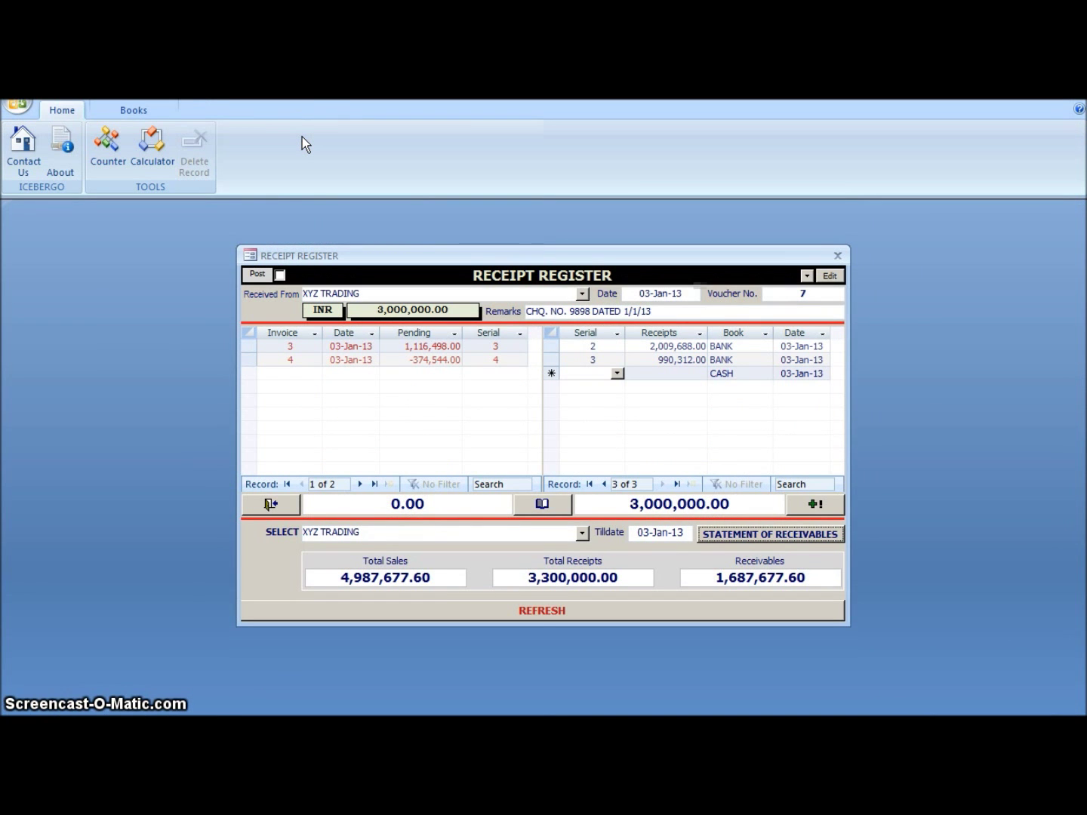
Step: View the printable voucher for the current receipt, examine it enlarged, and close the preview
click(142, 111)
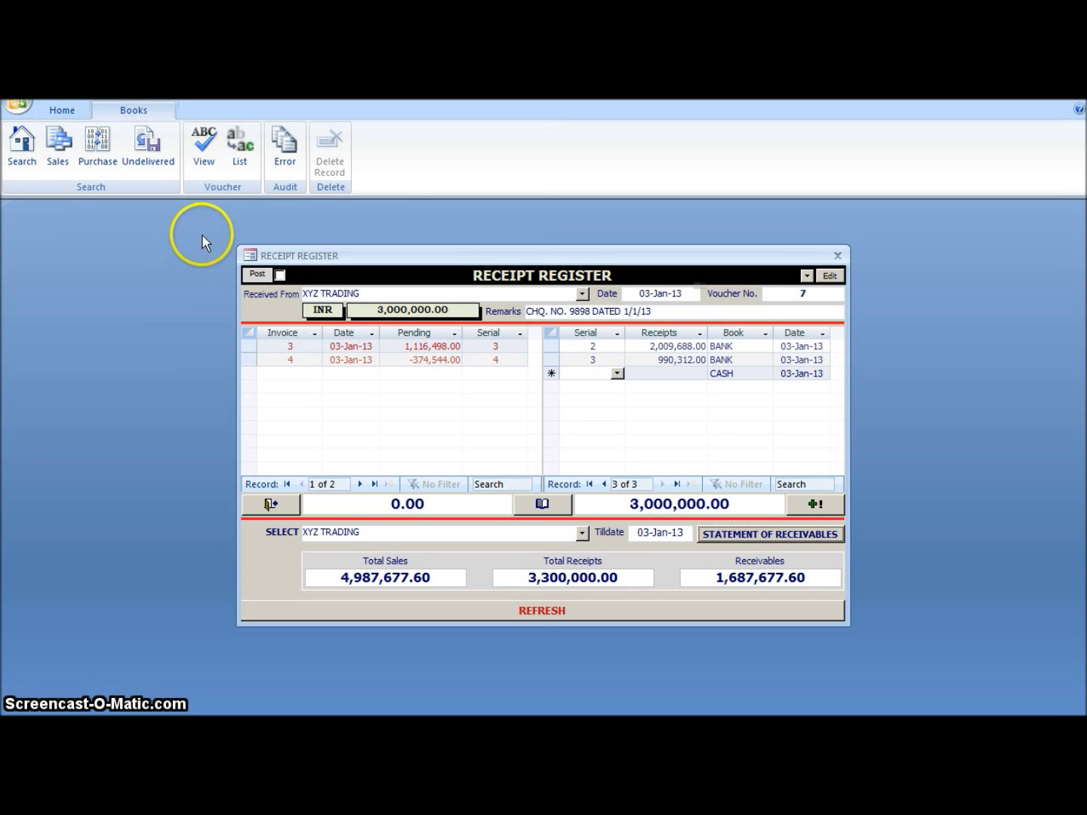
click(208, 154)
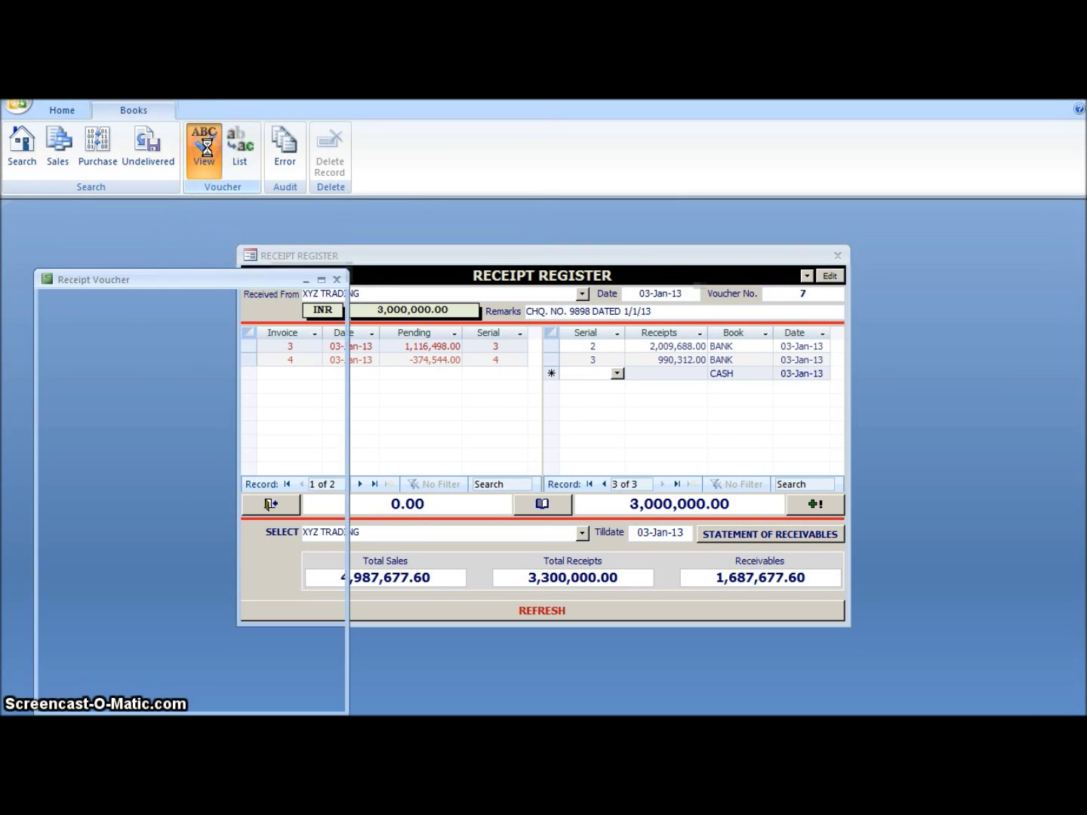
click(322, 281)
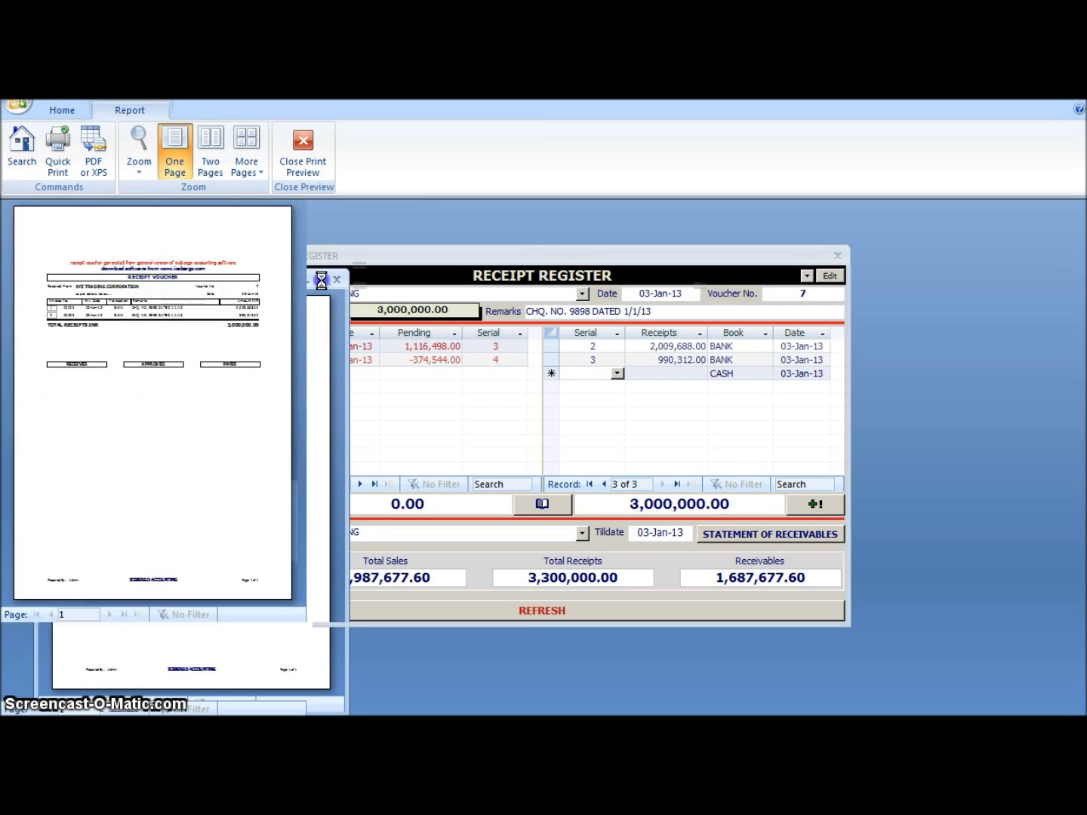
click(559, 263)
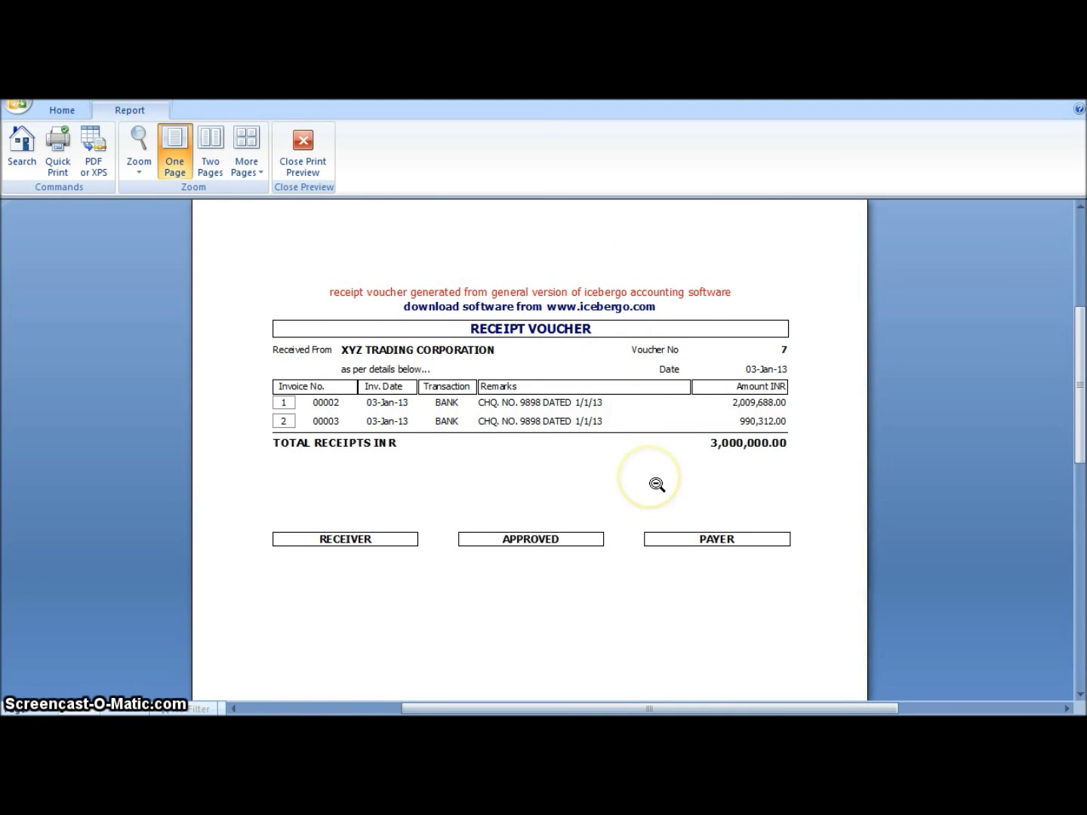
click(305, 150)
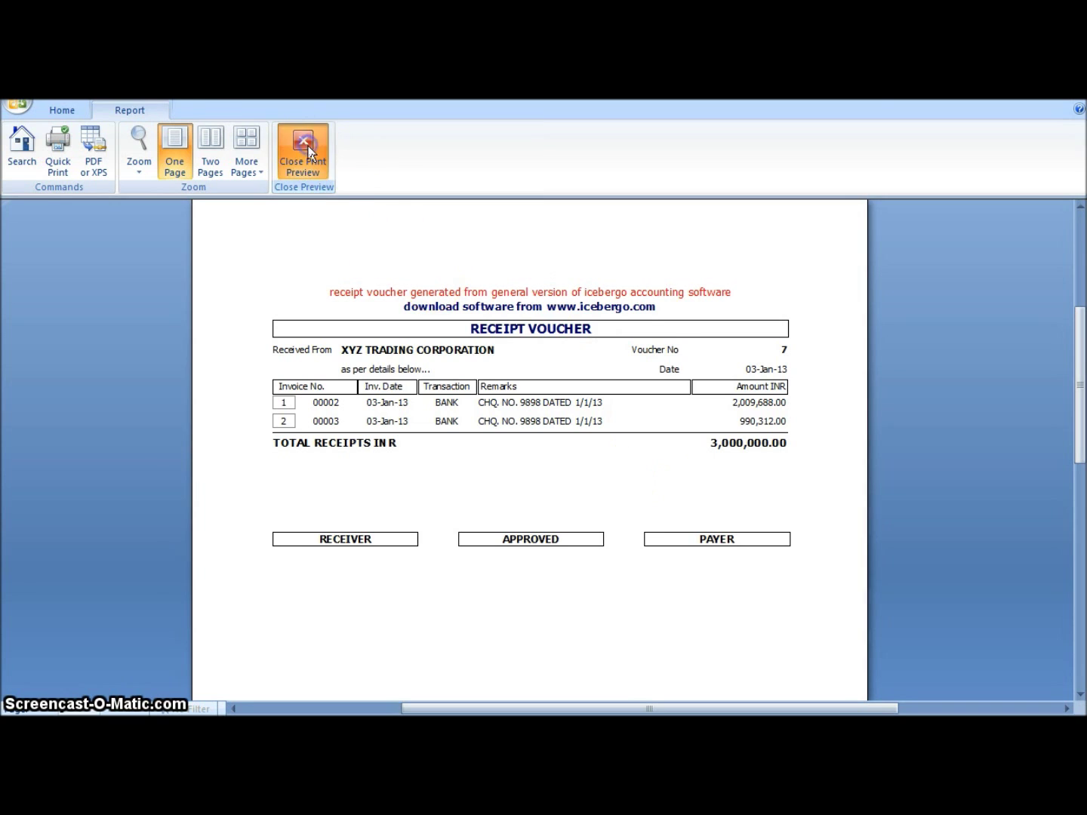
Step: Open the receipt vouchers list report and enlarge it to examine the recorded receipts
click(135, 110)
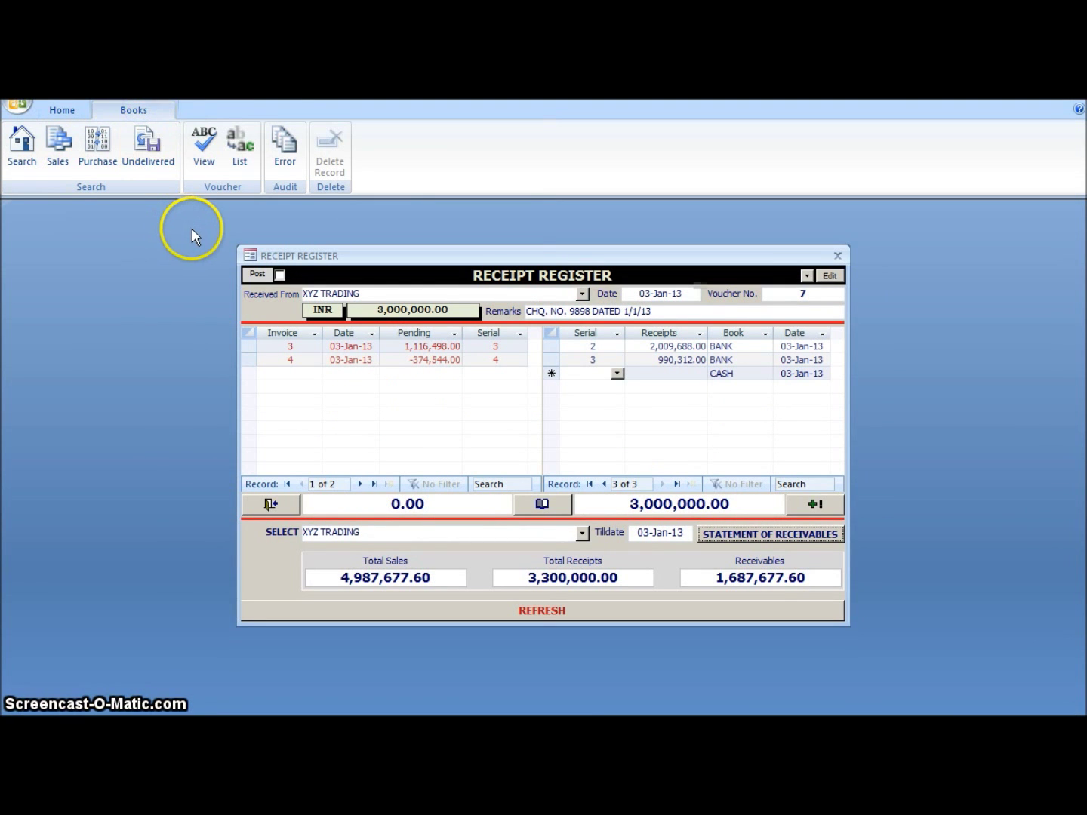
click(236, 142)
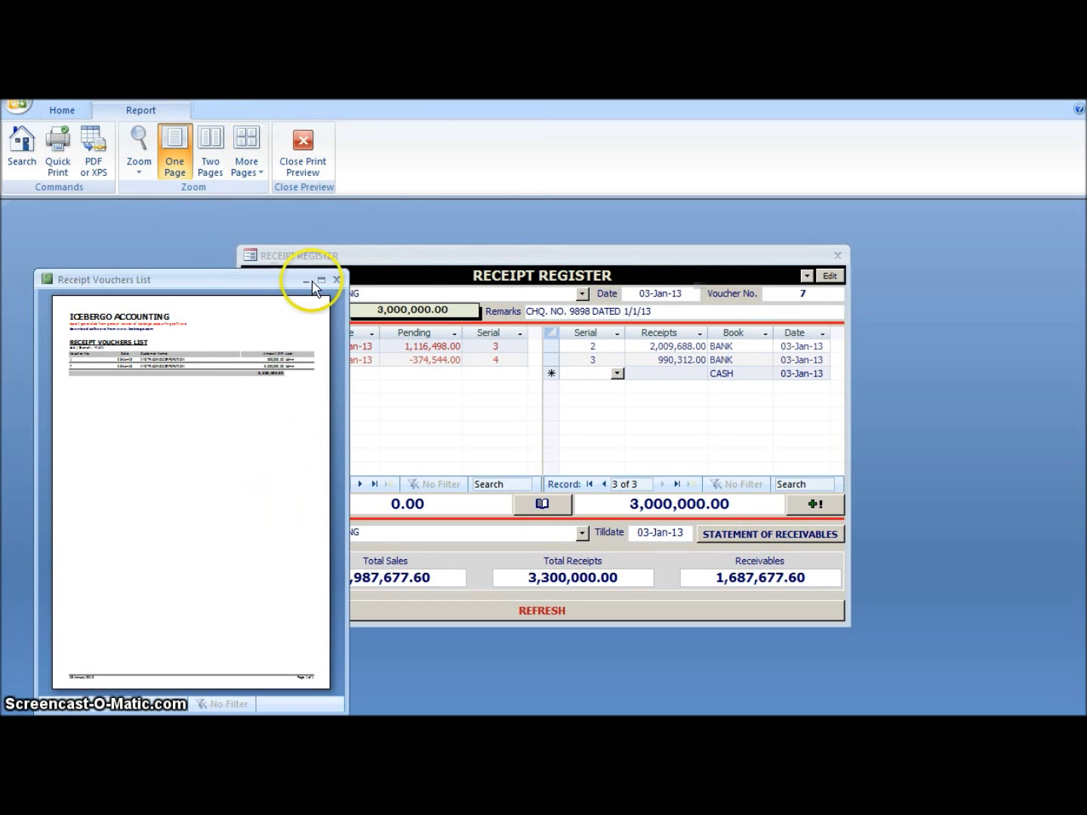
click(320, 279)
click(525, 264)
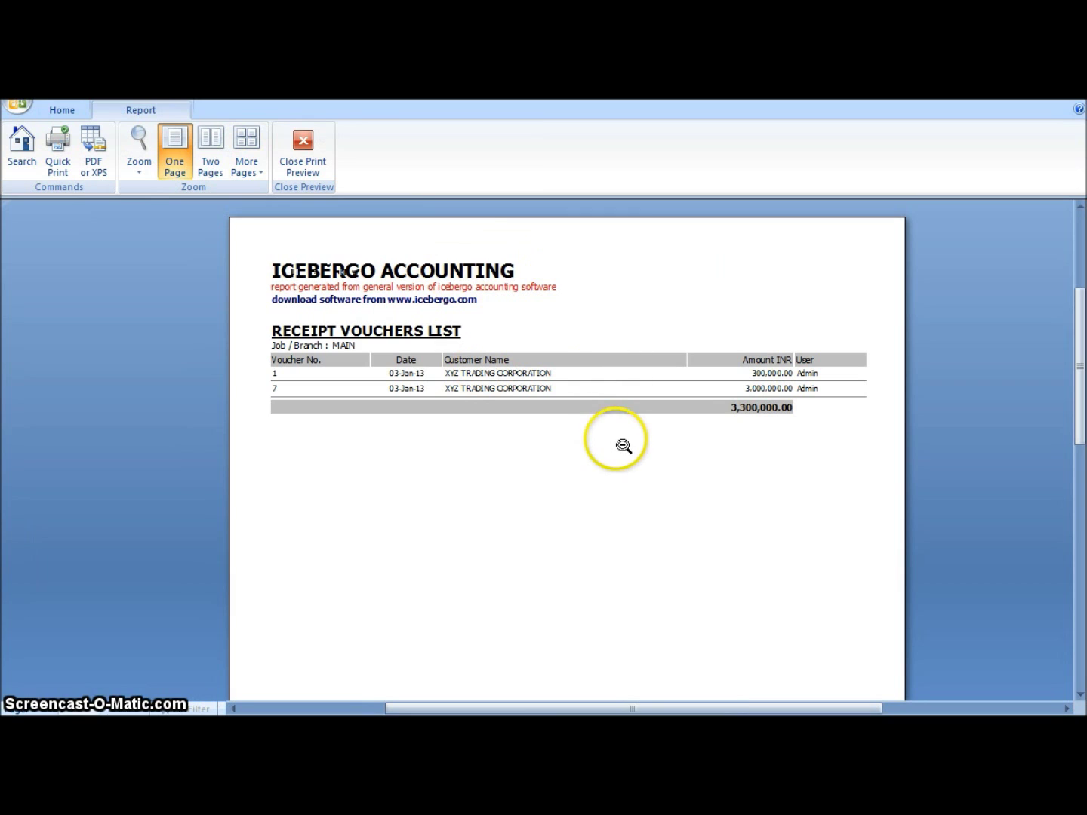
Step: Close the receipt vouchers list, examine the receivables summary for all customers enlarged, and close its preview
click(304, 151)
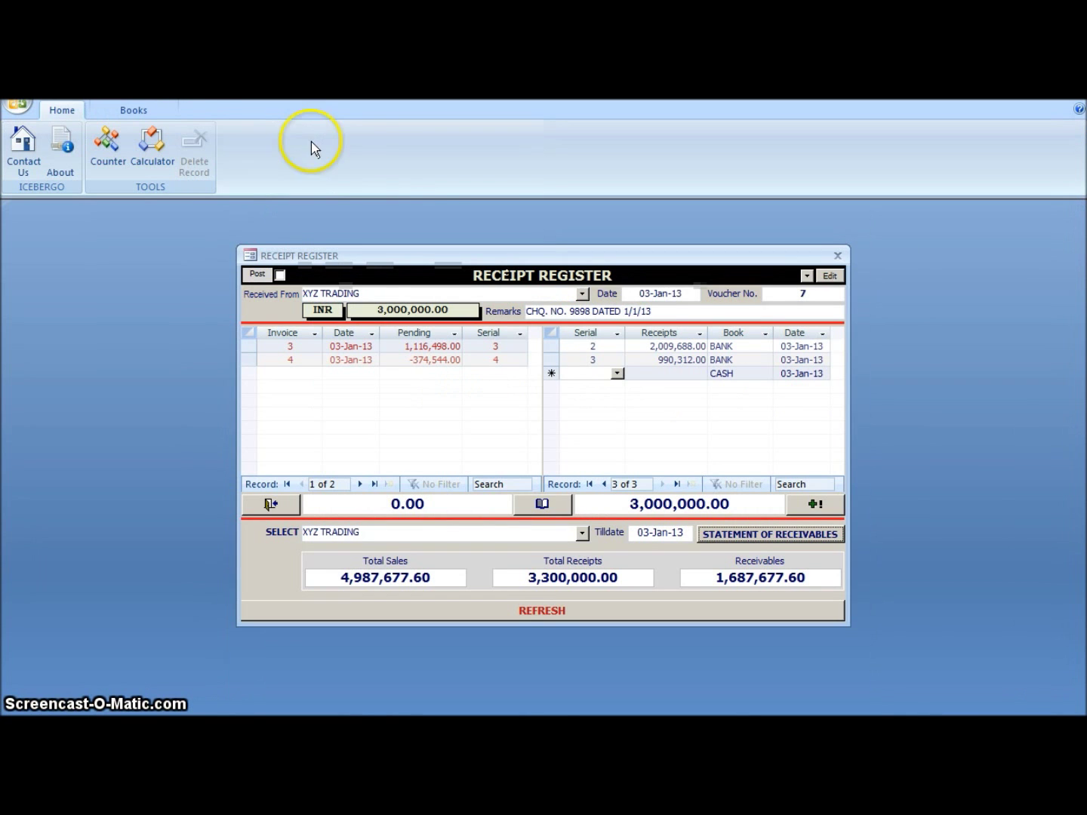
click(542, 506)
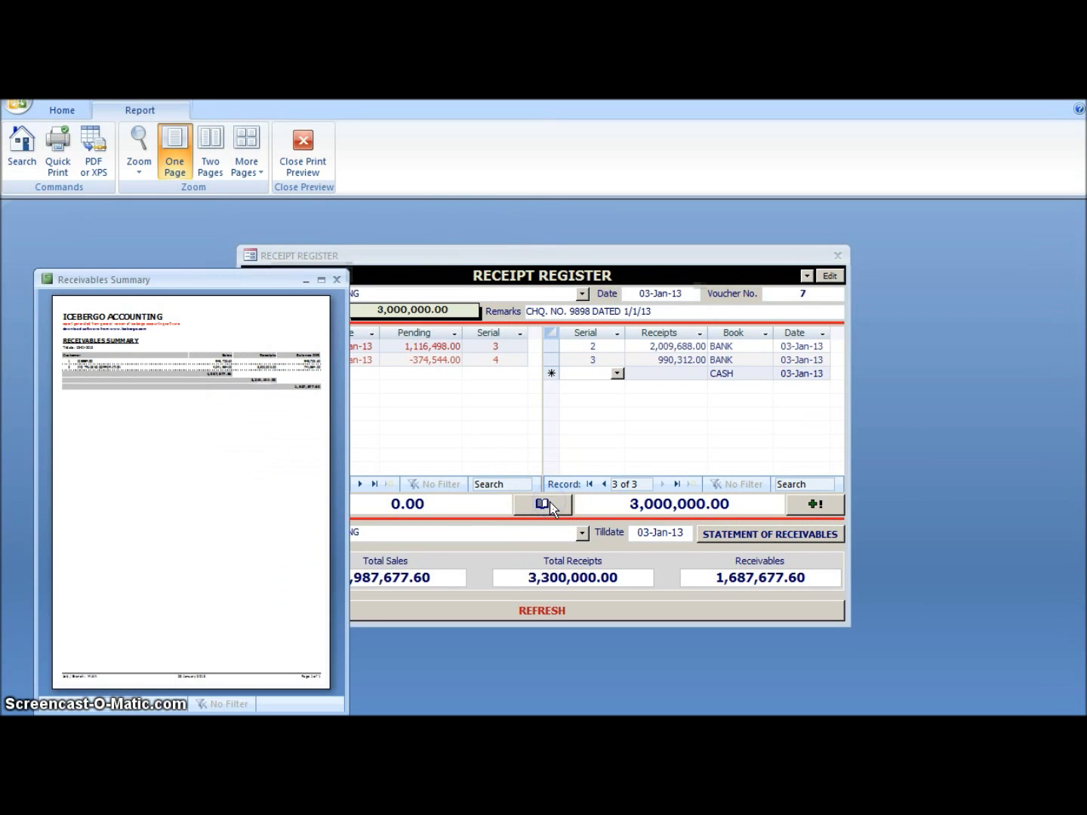
click(322, 280)
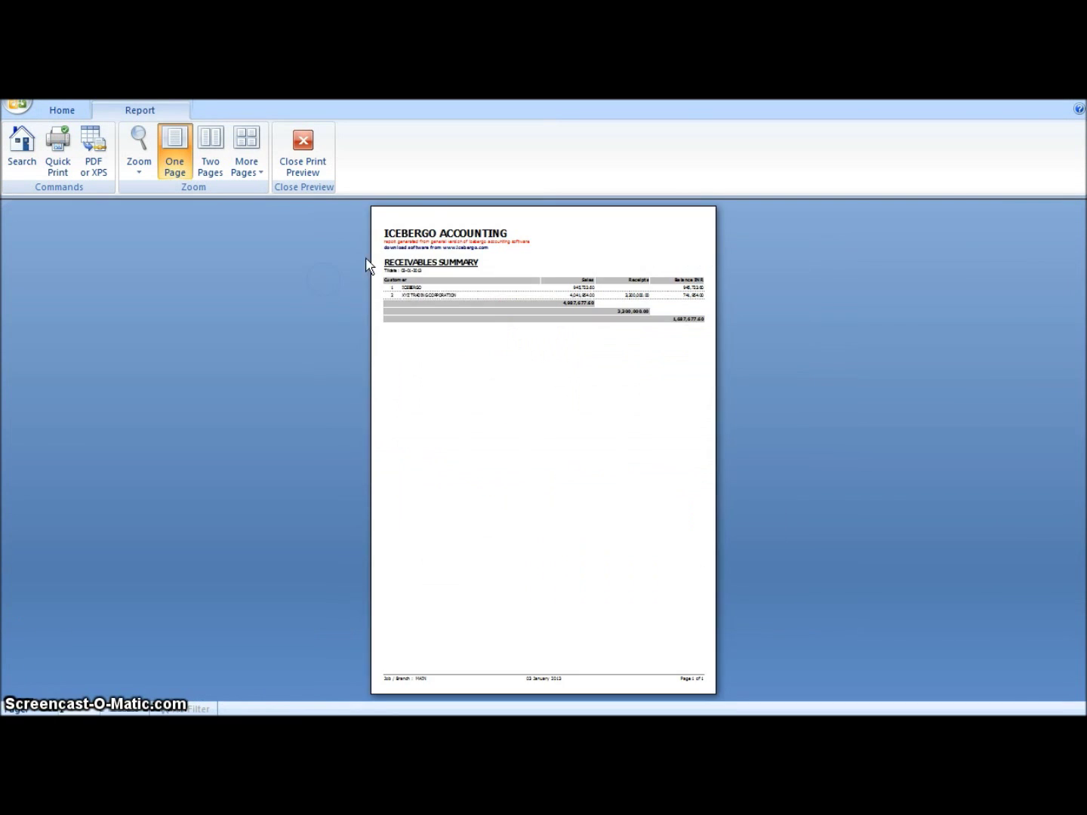
click(473, 233)
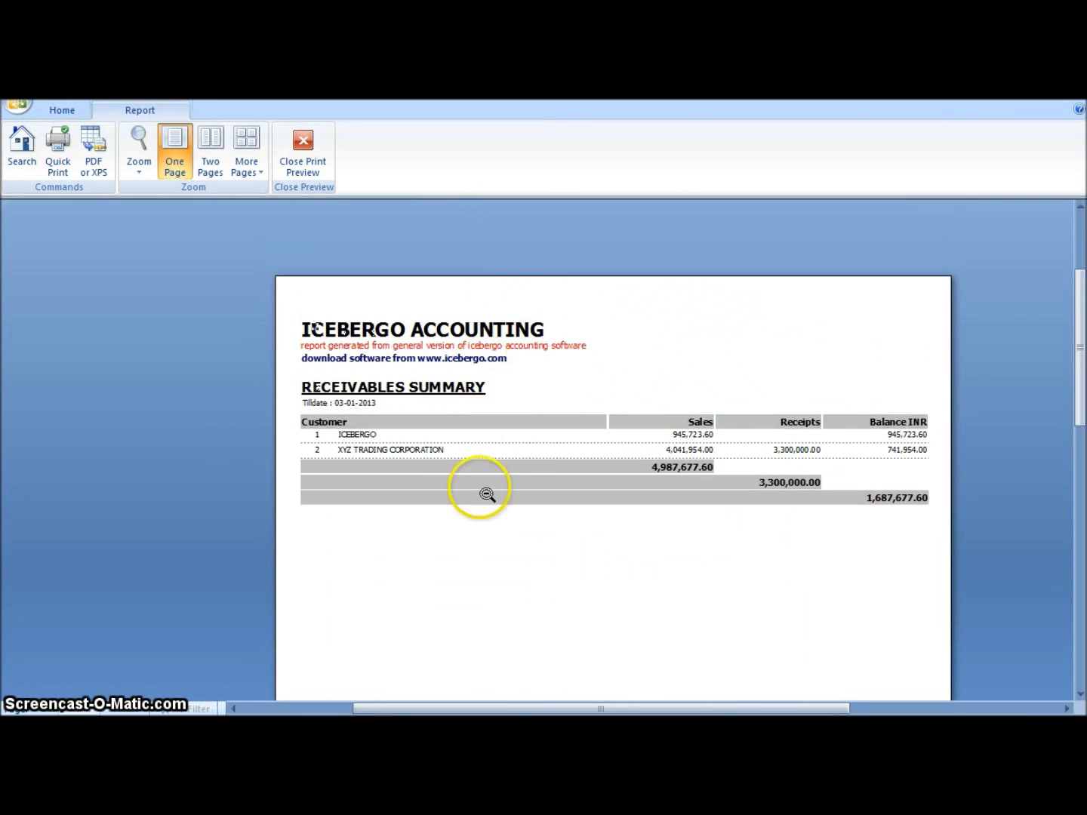
click(299, 145)
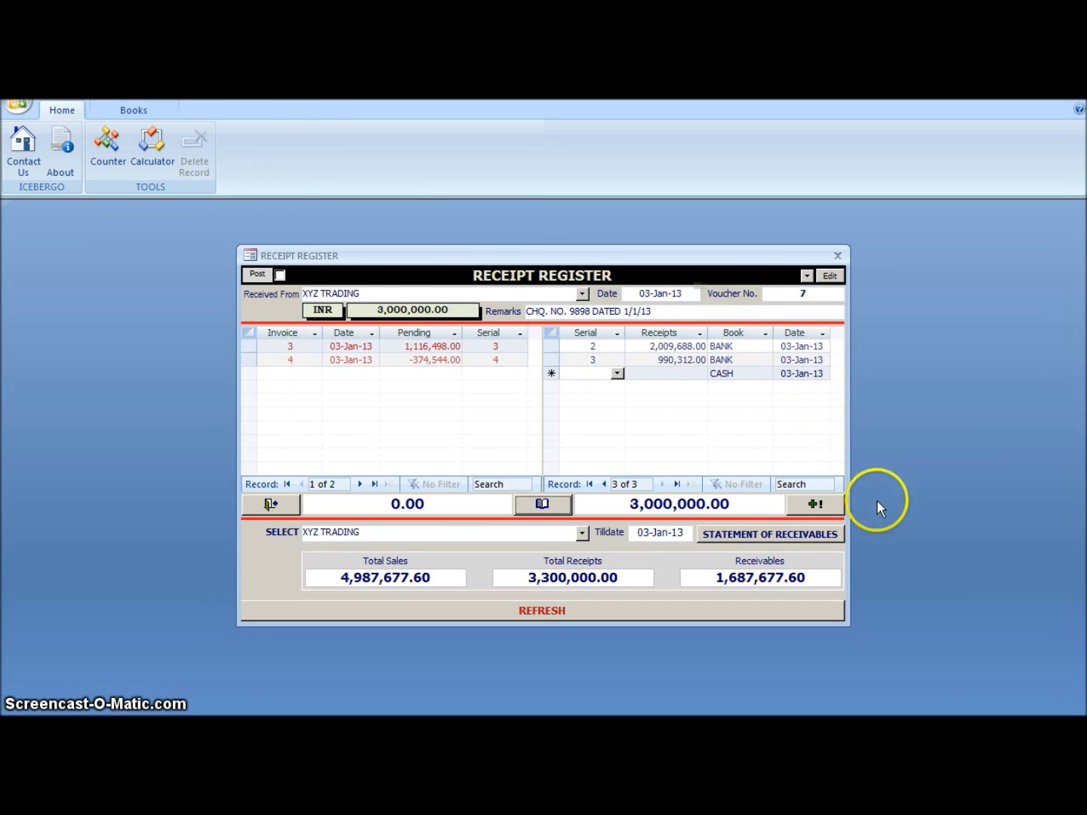
Step: Start a new receipt from XYZ TRADING for 100000 INR, keeping CASH as the remark
click(809, 506)
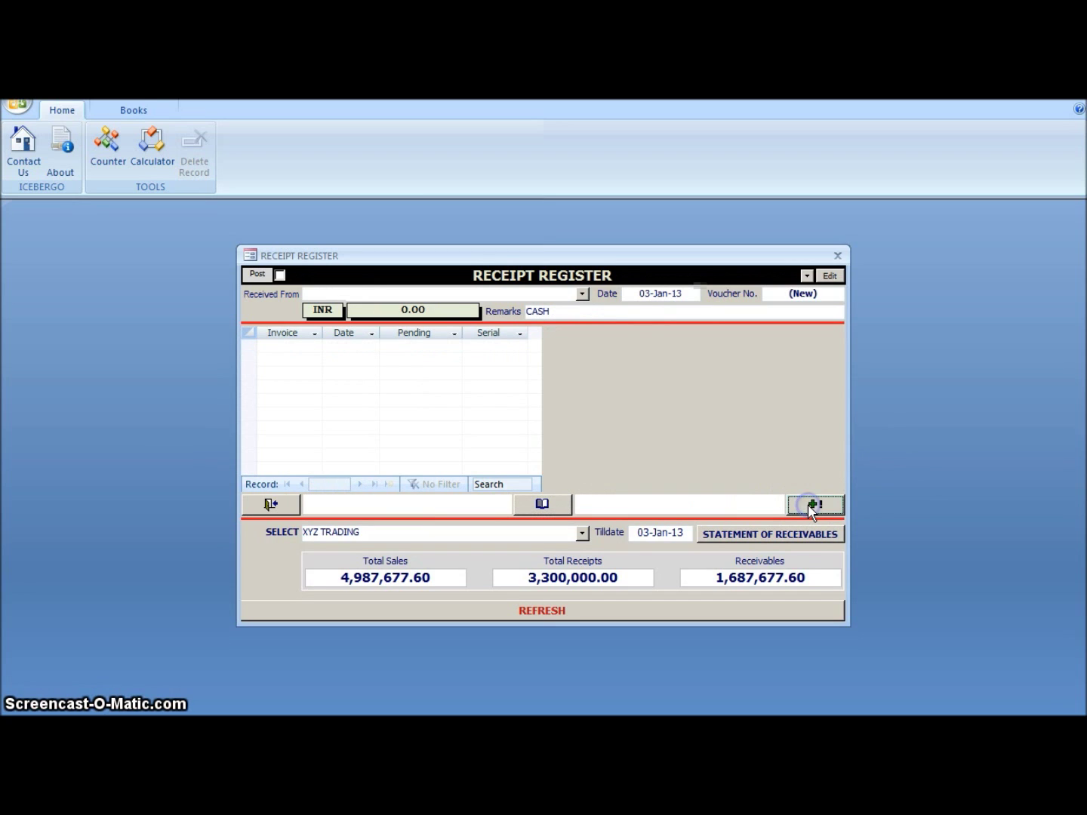
click(524, 290)
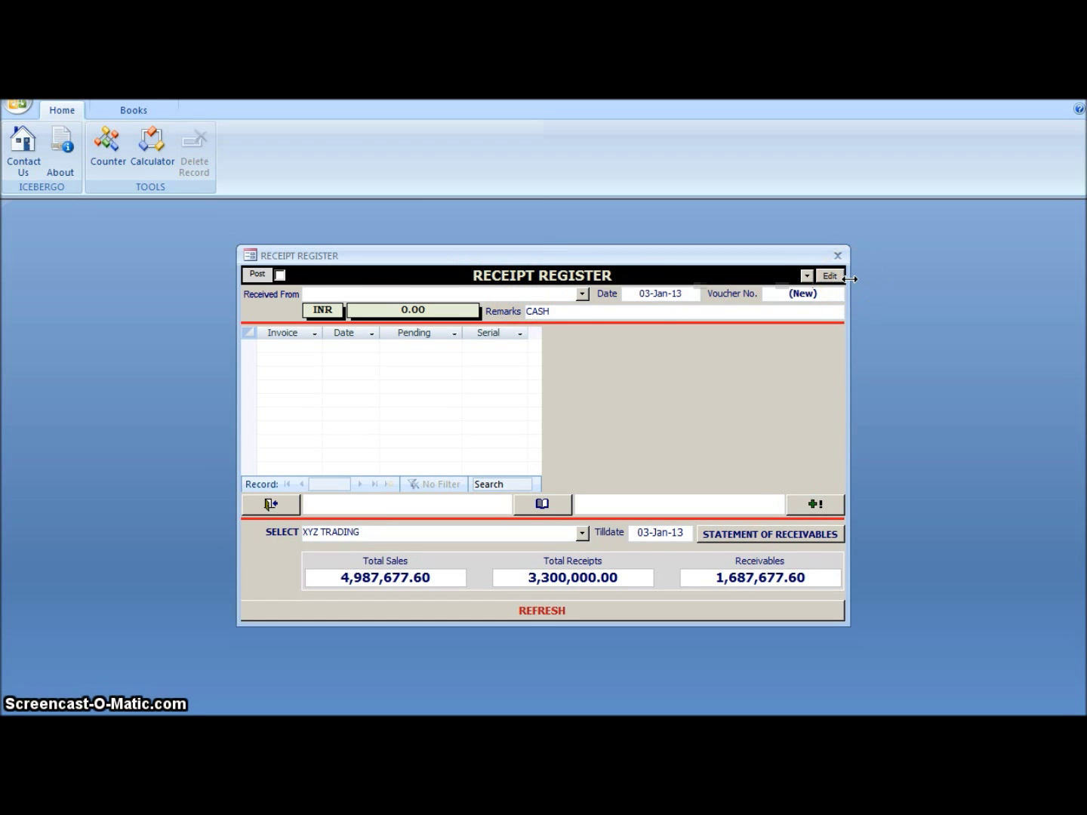
key(alt+Down)
key(Down)
key(Down)
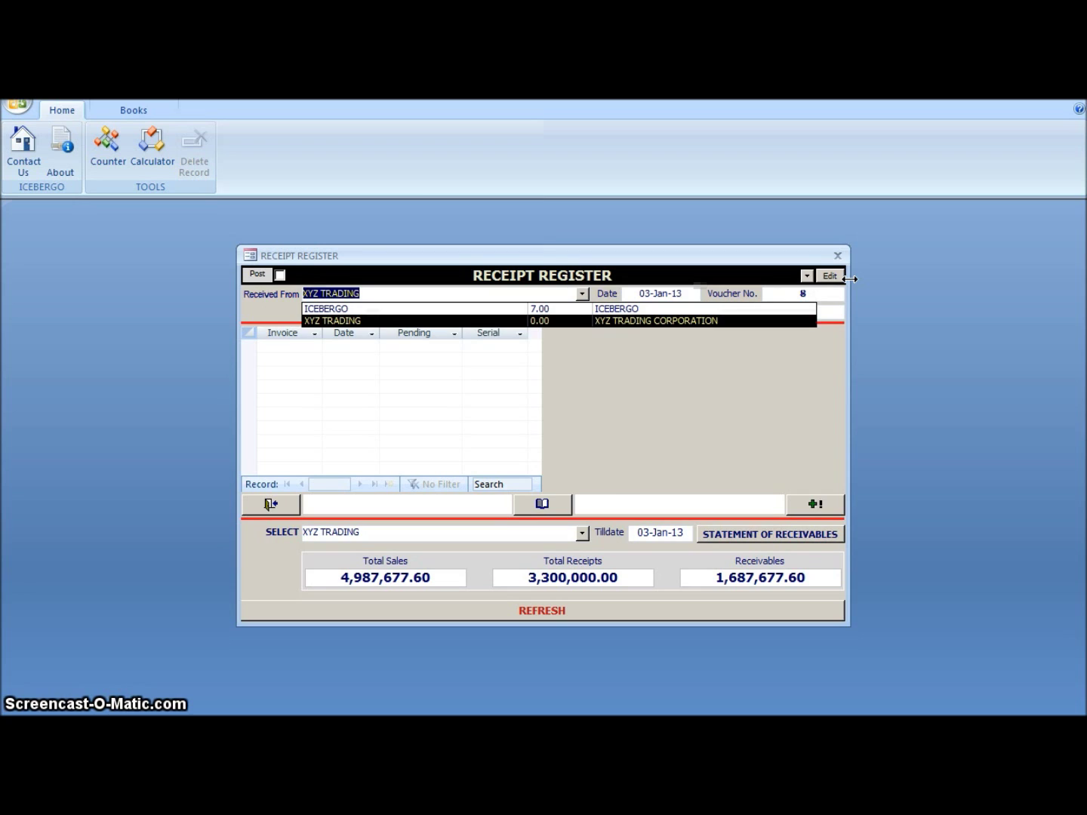
key(Return)
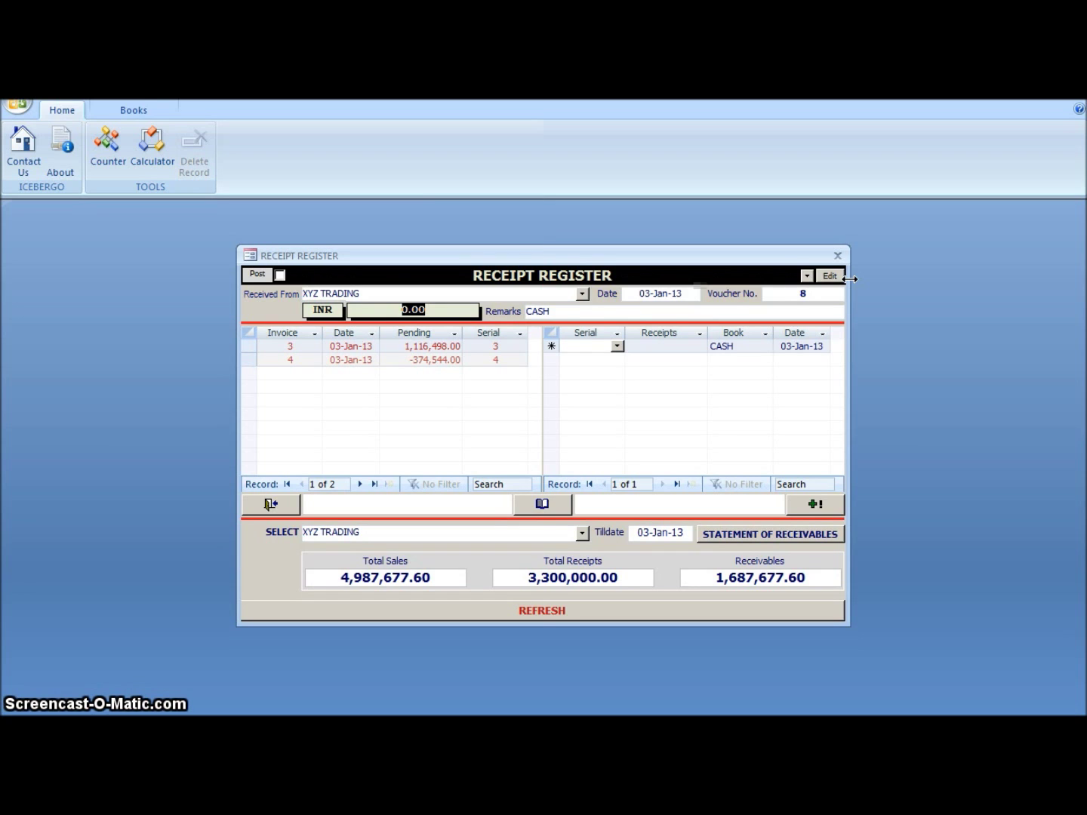
text(100000)
key(Tab)
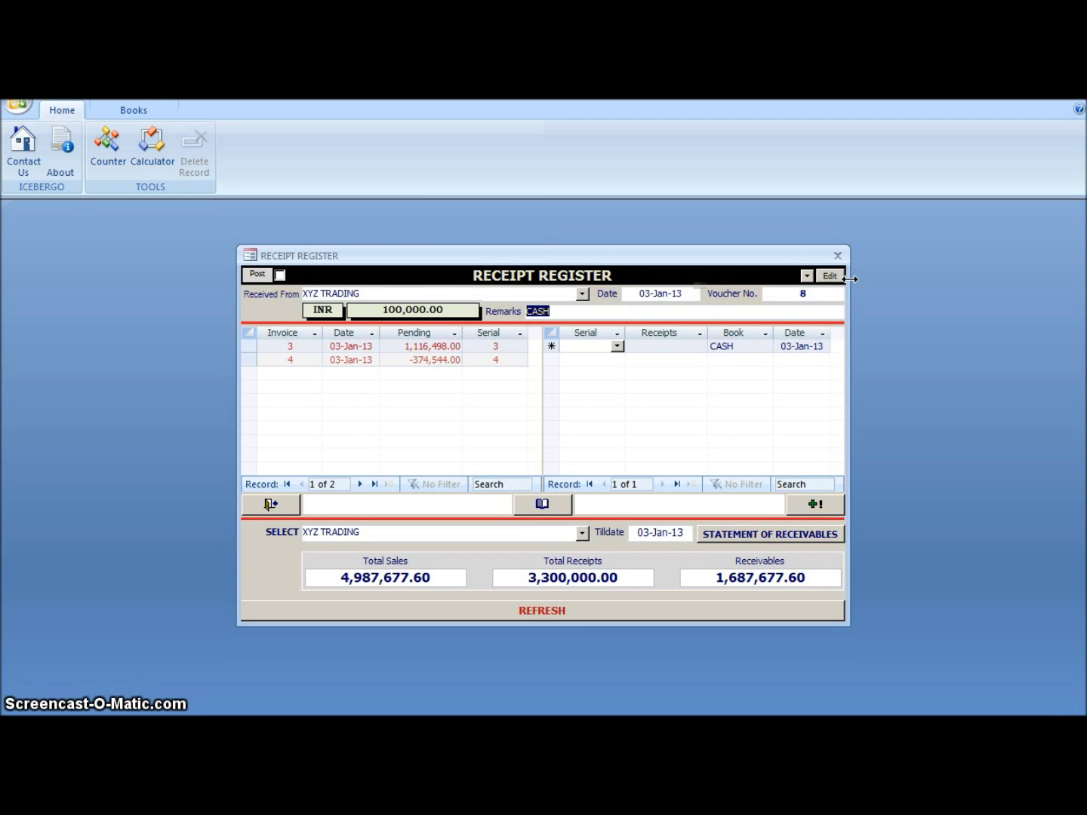
key(Tab)
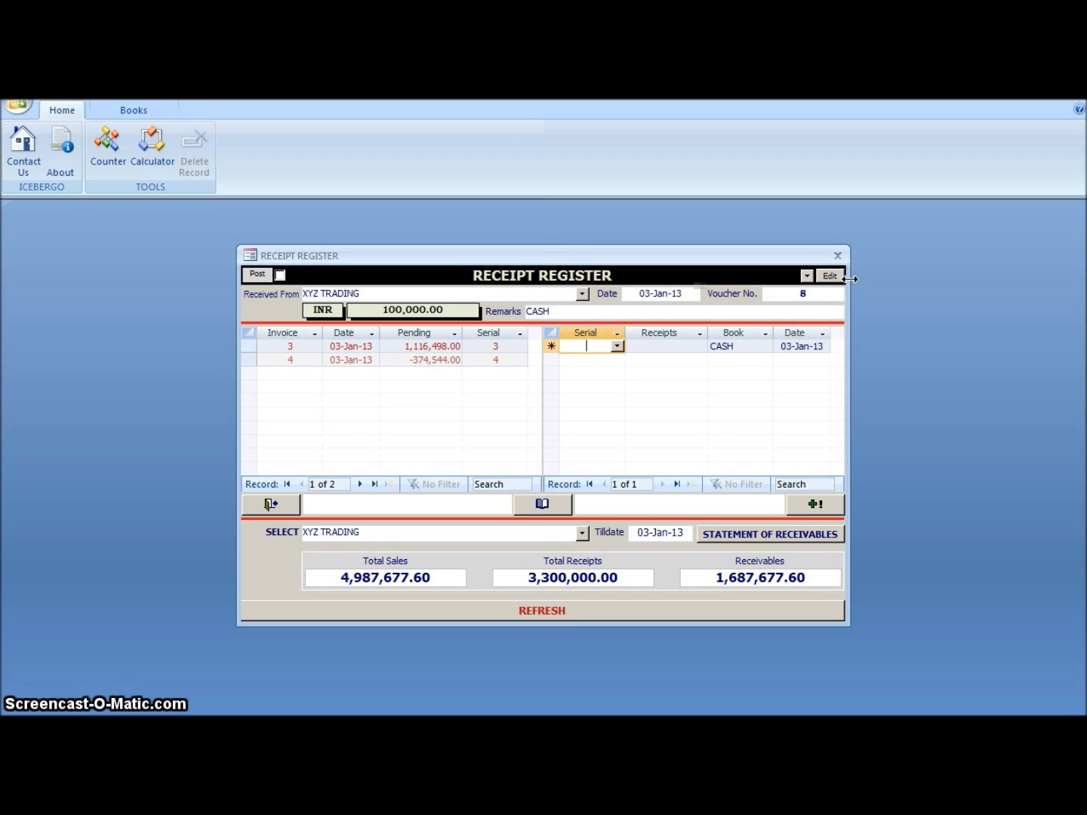
Step: Allocate the full 100,000 of the receipt against serial 3 in the CASH book and refresh the register
key(alt+Down)
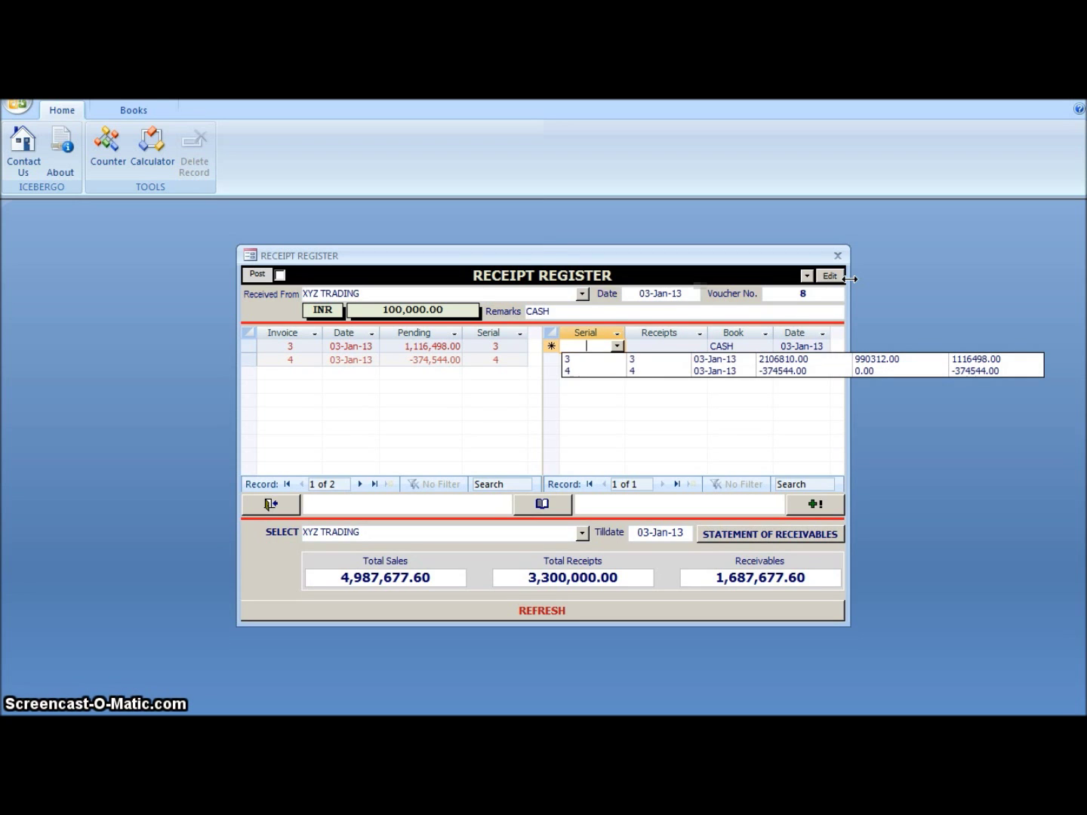
key(Down)
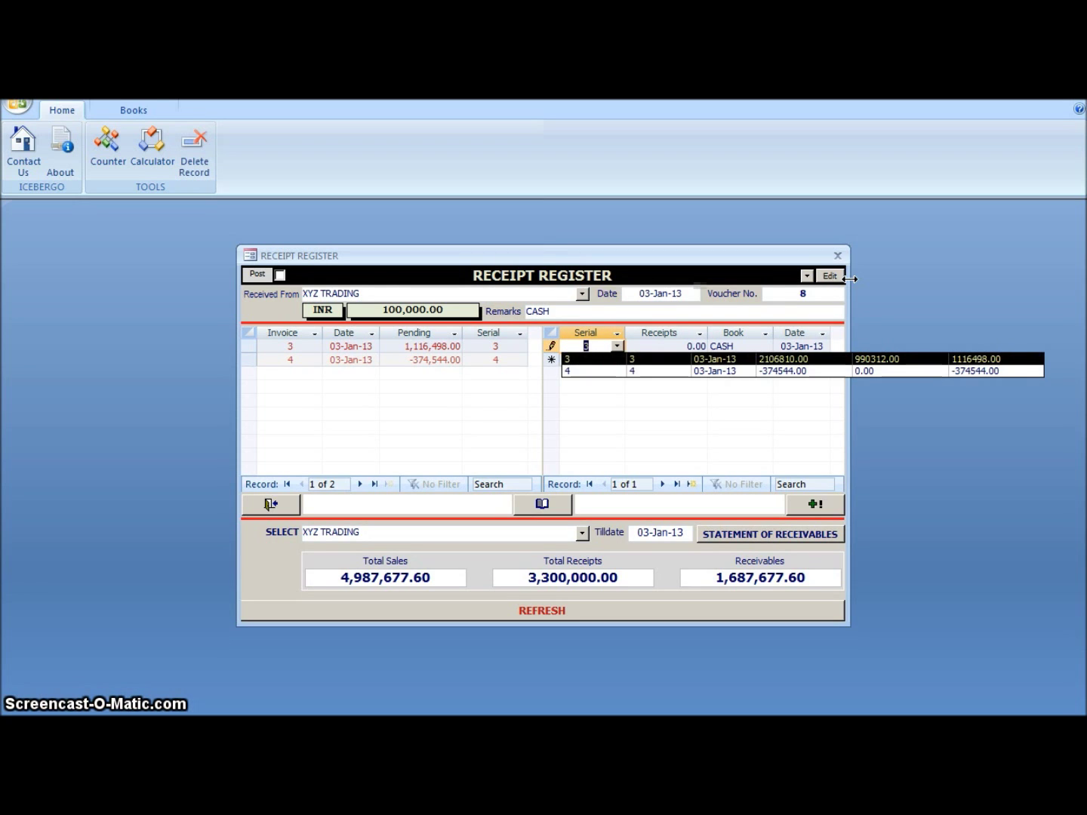
key(Tab)
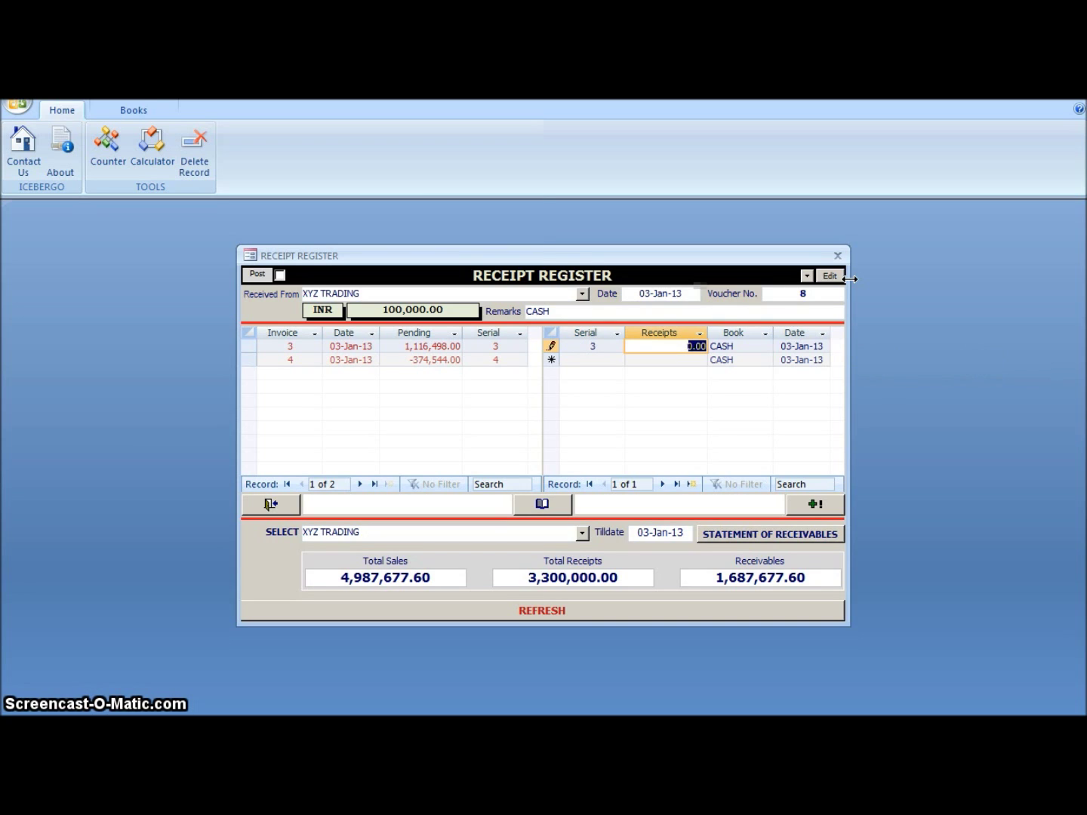
text(1000)
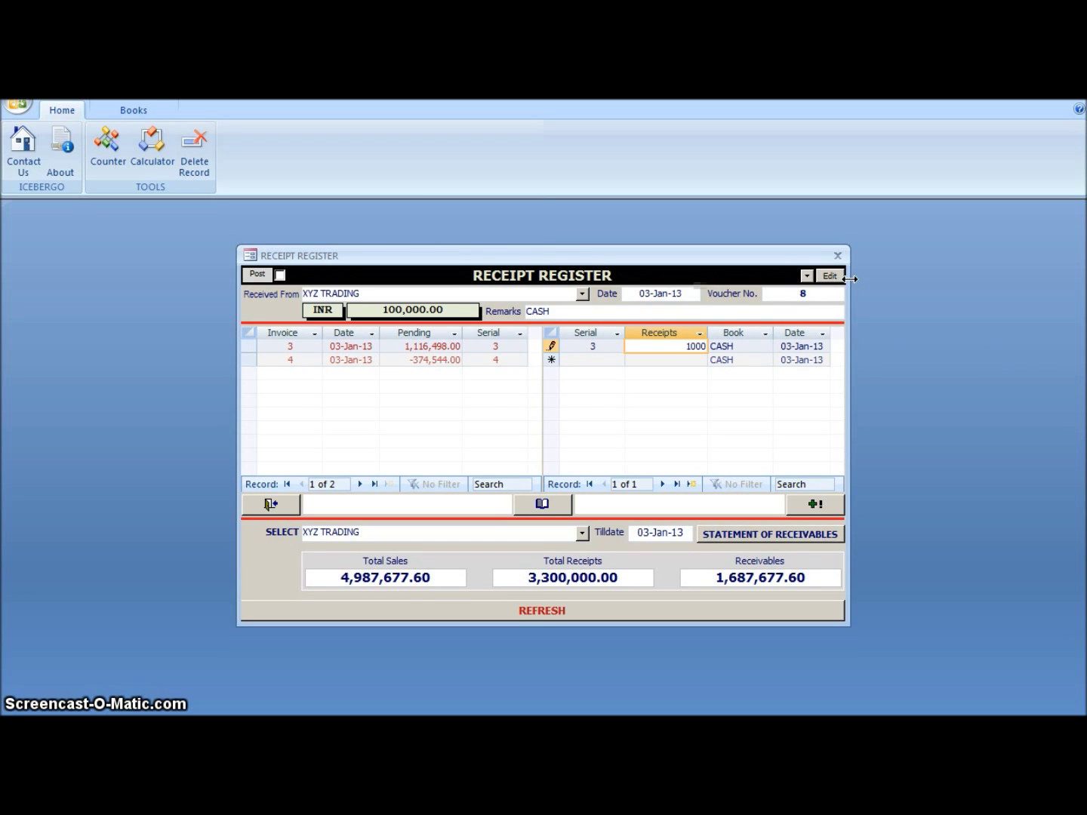
key(Tab)
key(Tab)
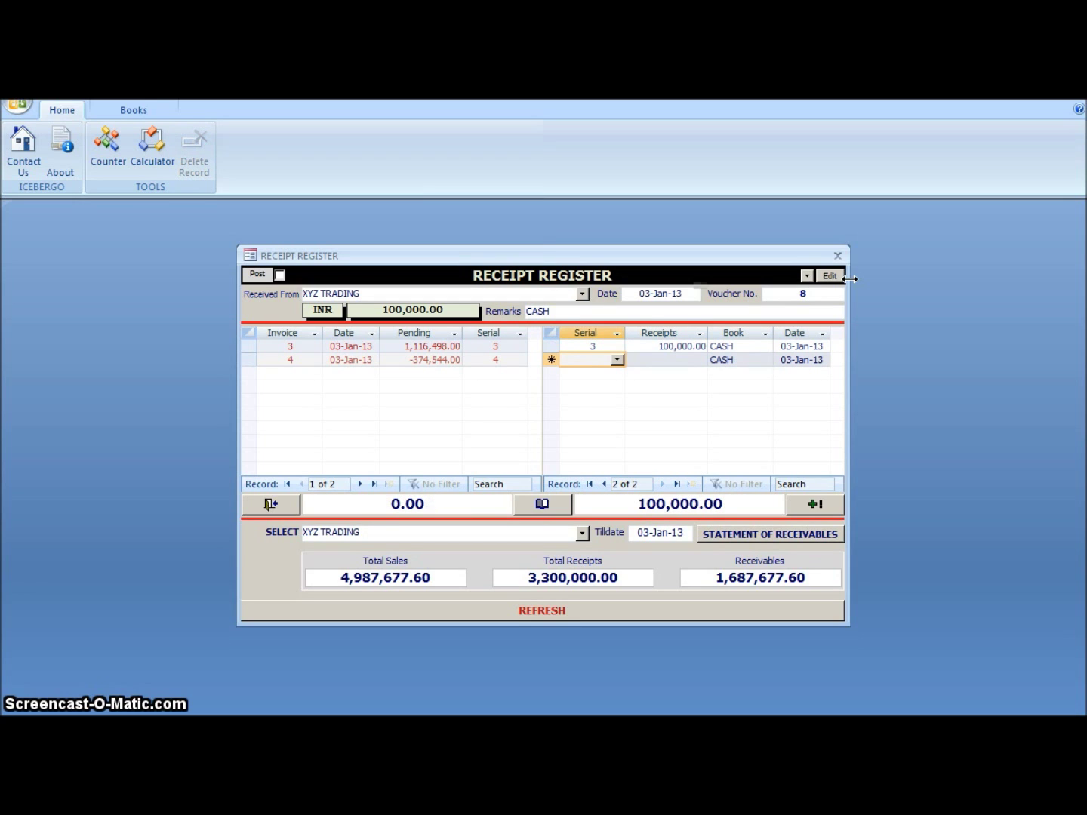
click(549, 611)
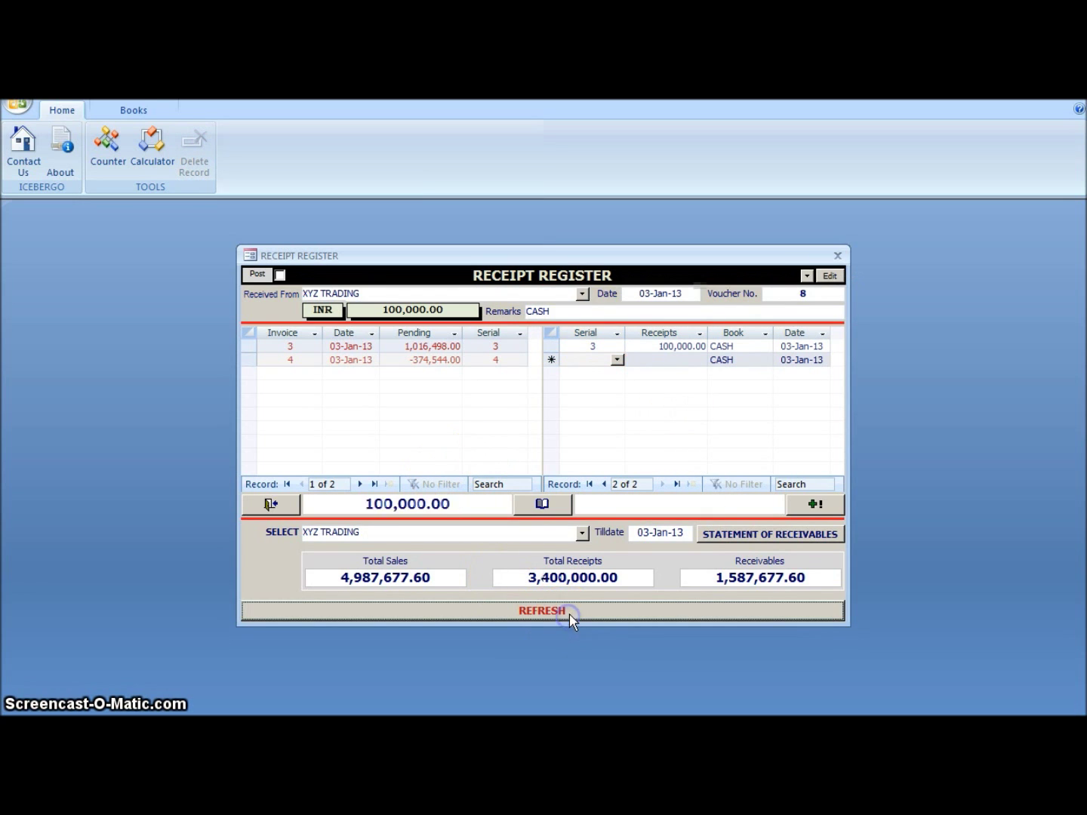
Step: Generate the statement of receivables for XYZ TRADING including the cash receipt, examine it enlarged, and close the preview
click(580, 533)
click(555, 560)
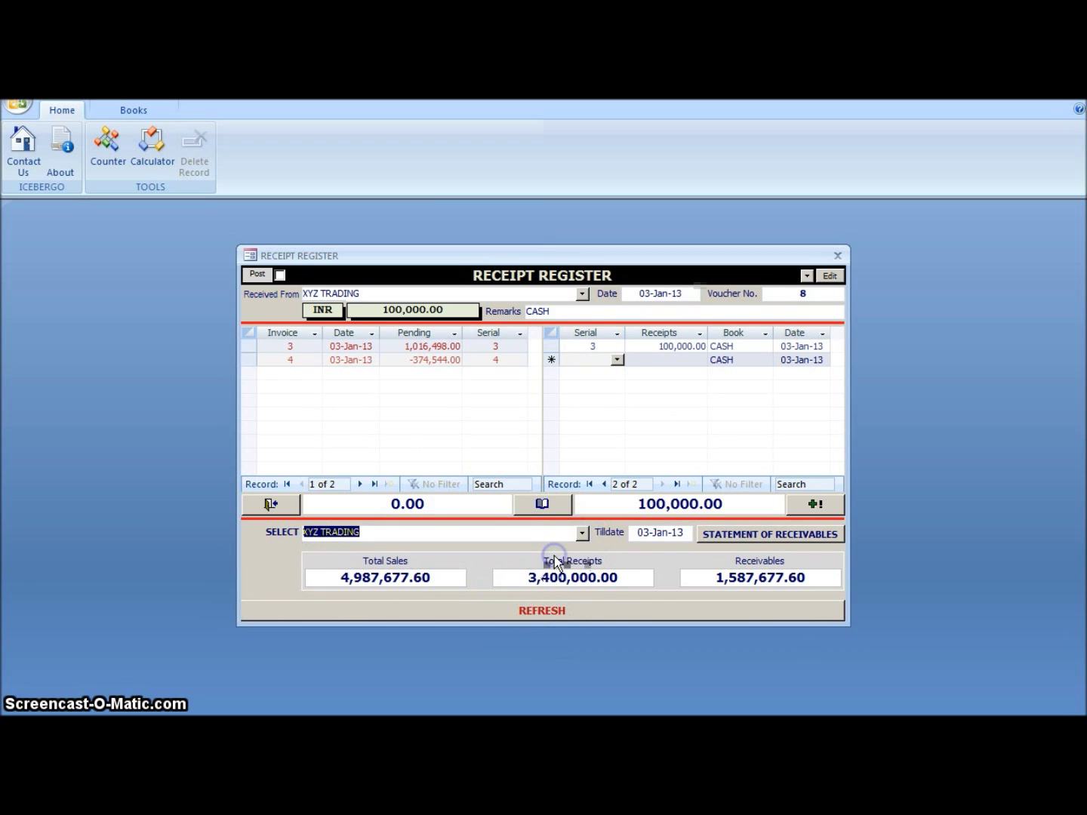
click(751, 533)
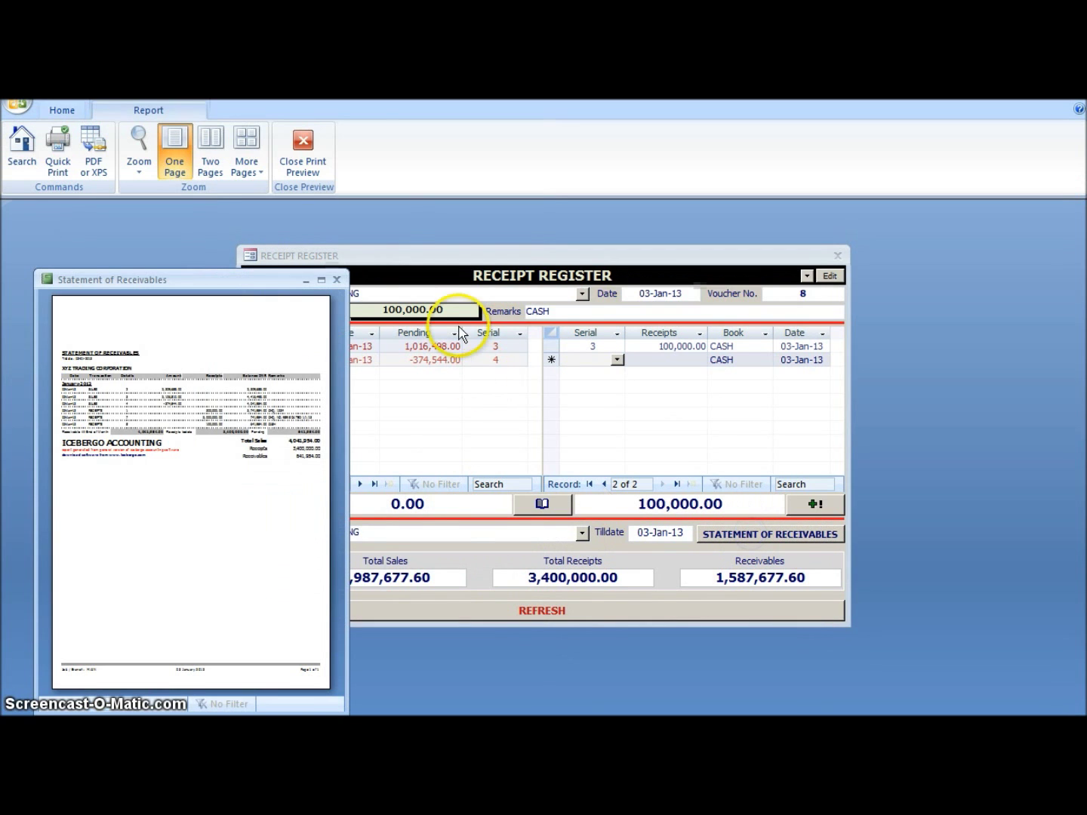
click(320, 280)
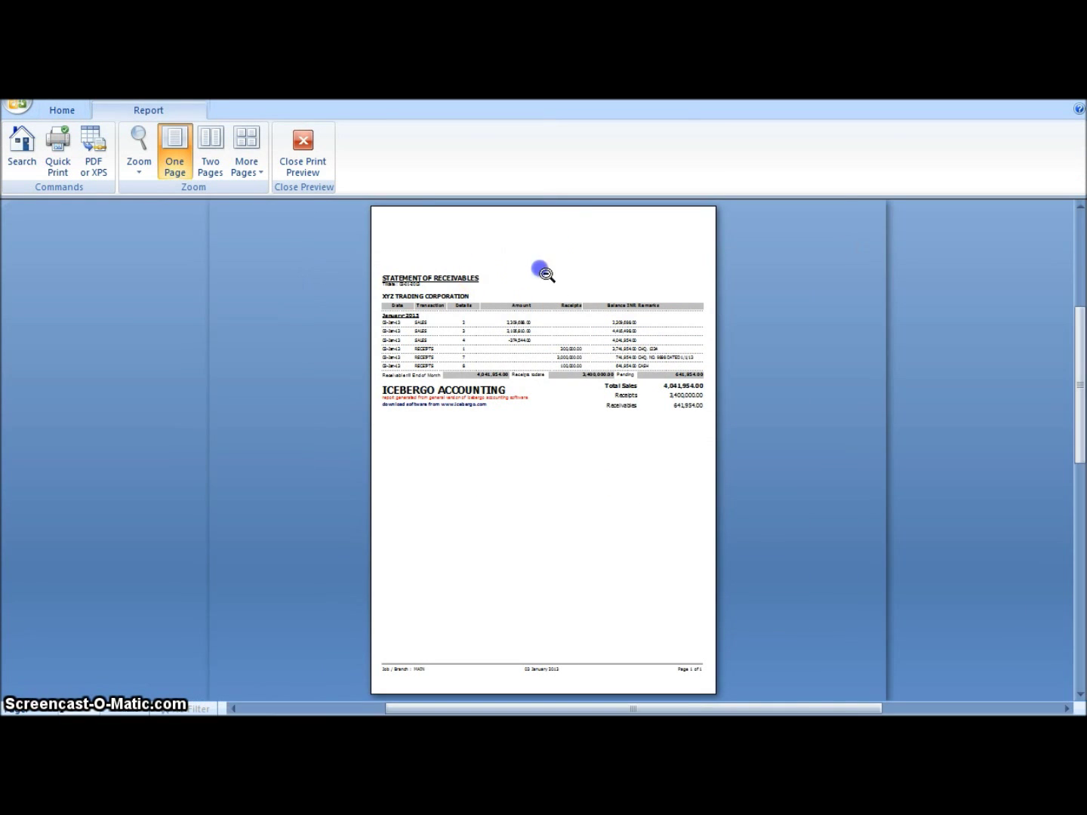
click(626, 600)
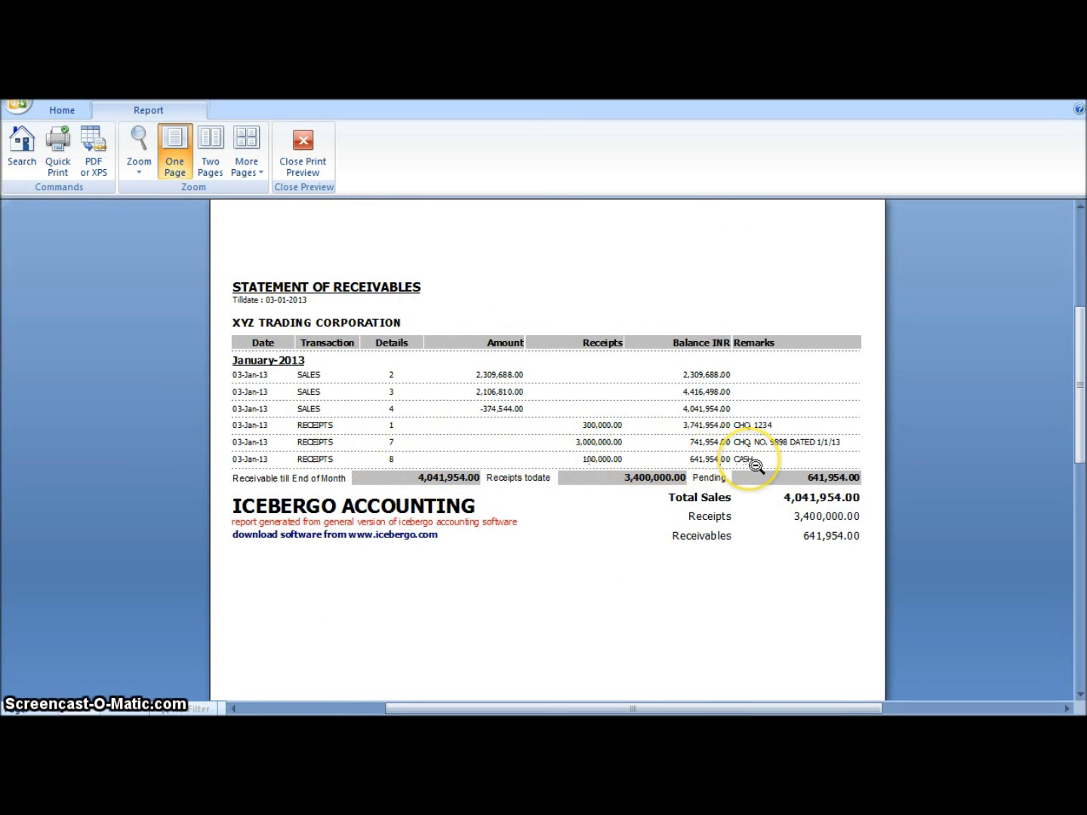
click(316, 135)
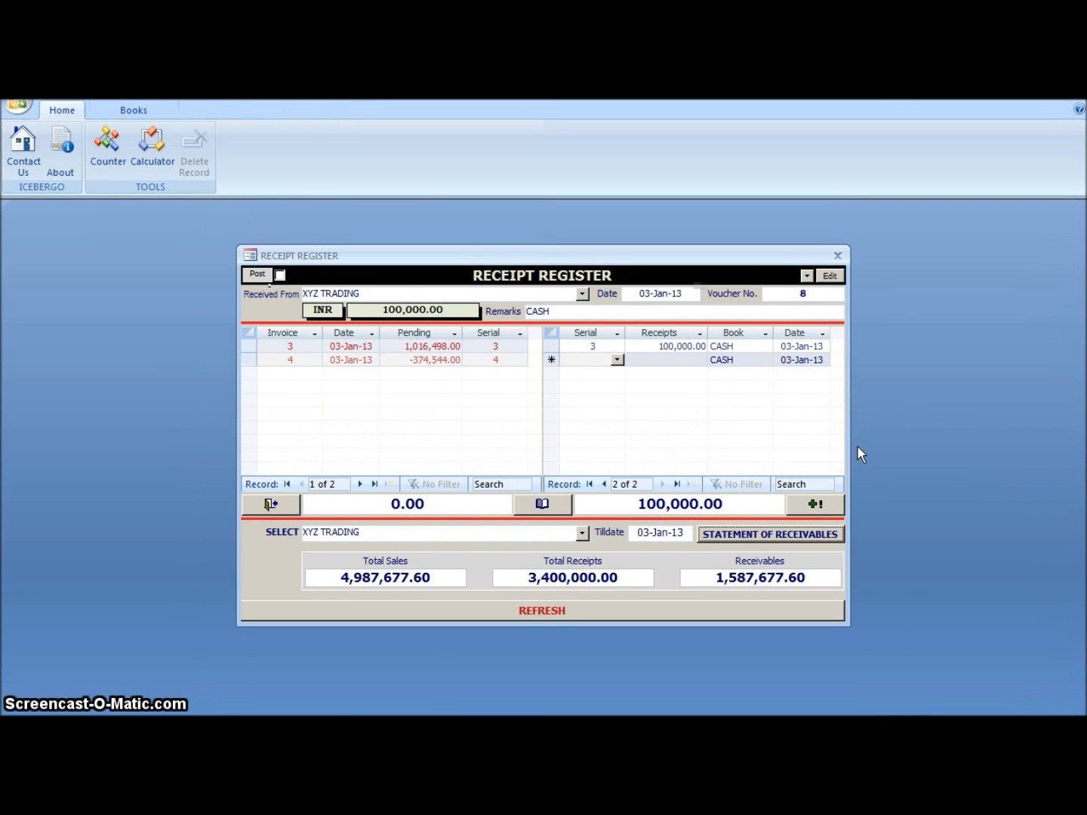
Step: Exit the receipt register, reopen it from the main screen, and load voucher 8 for editing
click(281, 507)
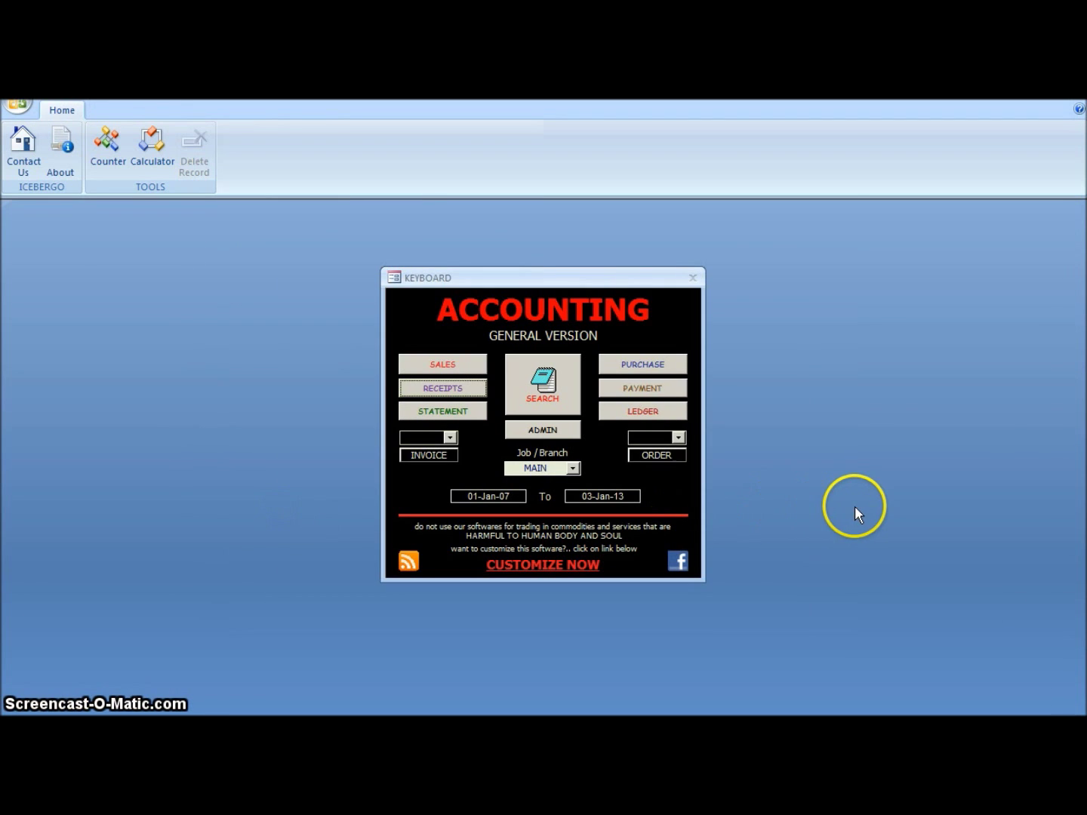
click(469, 388)
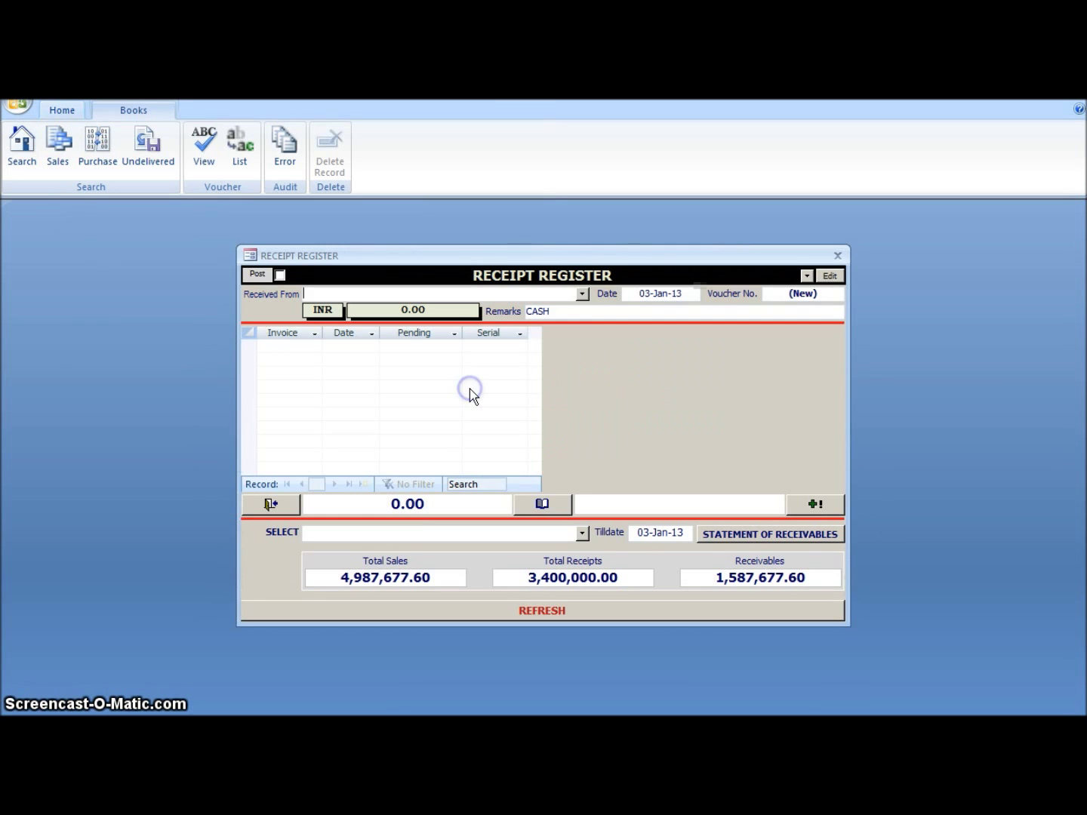
click(807, 276)
click(811, 289)
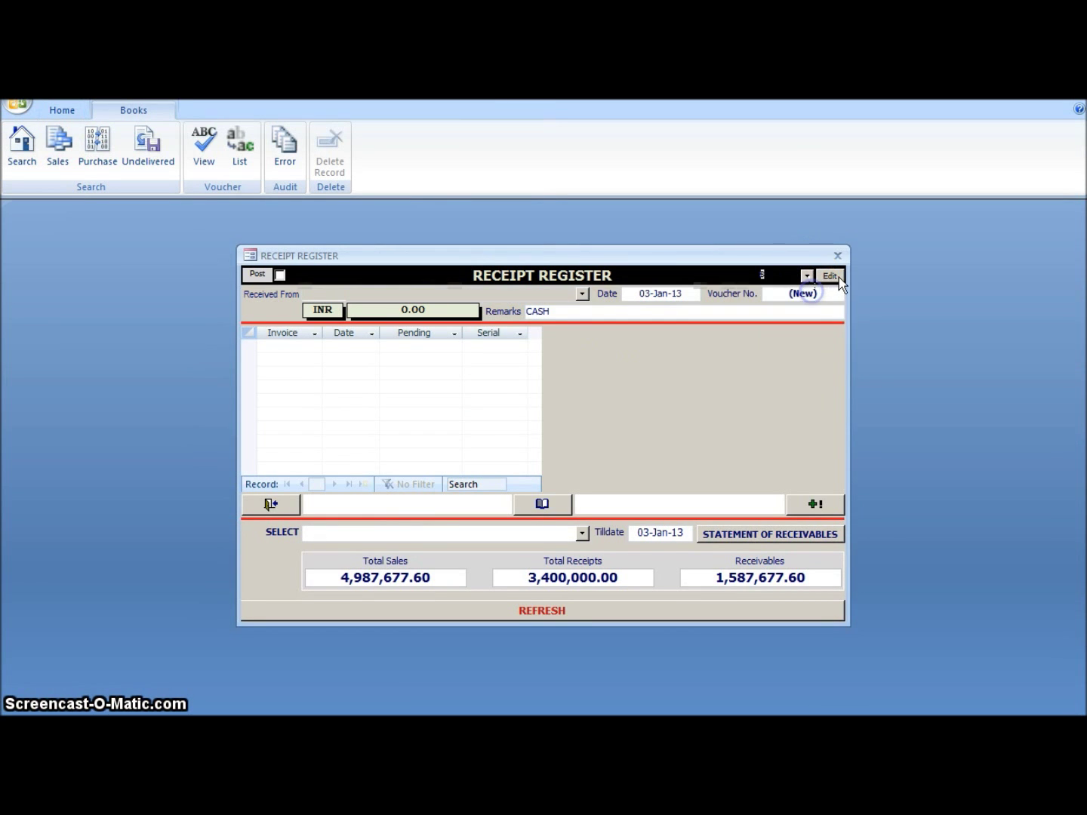
click(830, 276)
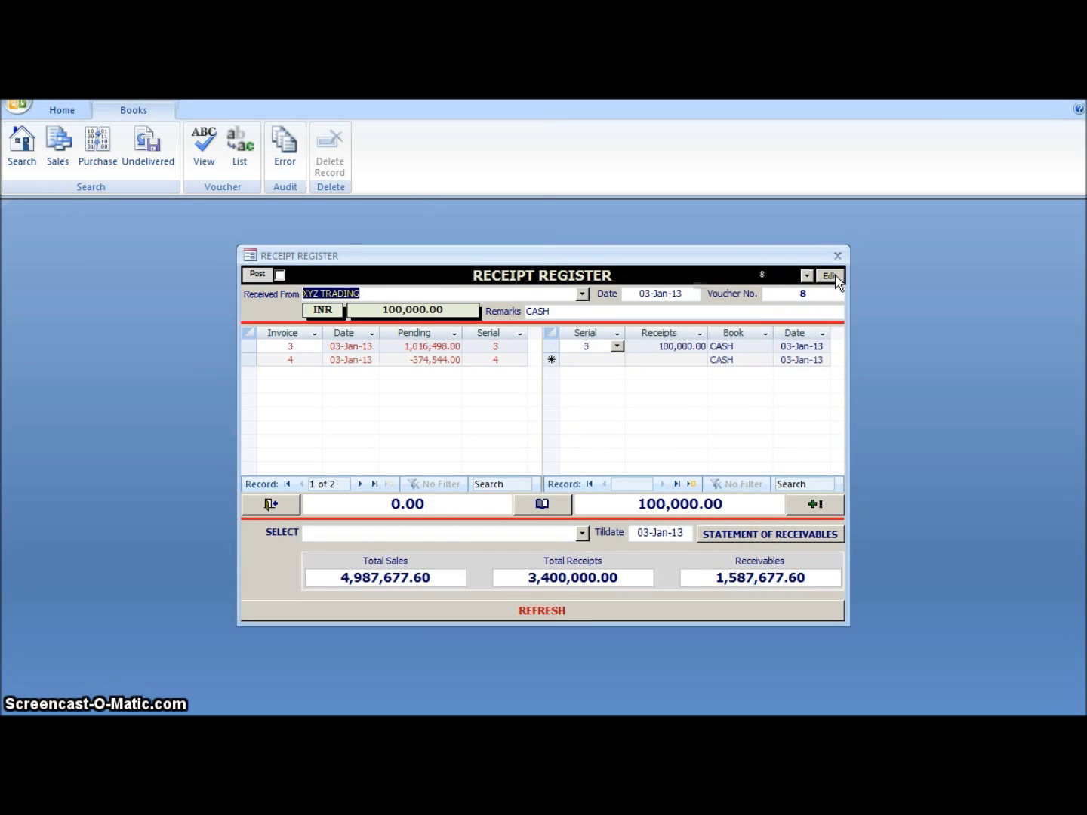
Step: Set the total amount of the XYZ TRADING cash receipt to 120,000 INR
key(Tab)
key(Tab)
key(Tab)
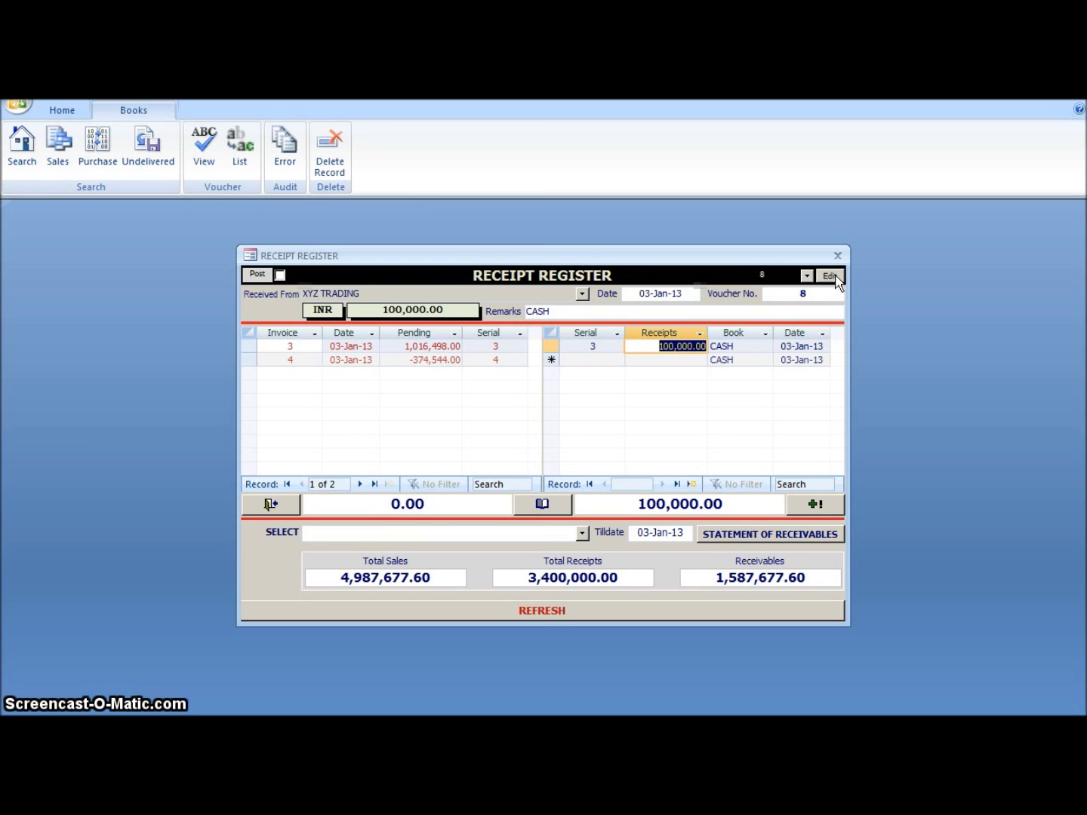
key(Tab)
key(Tab)
key(Tab)
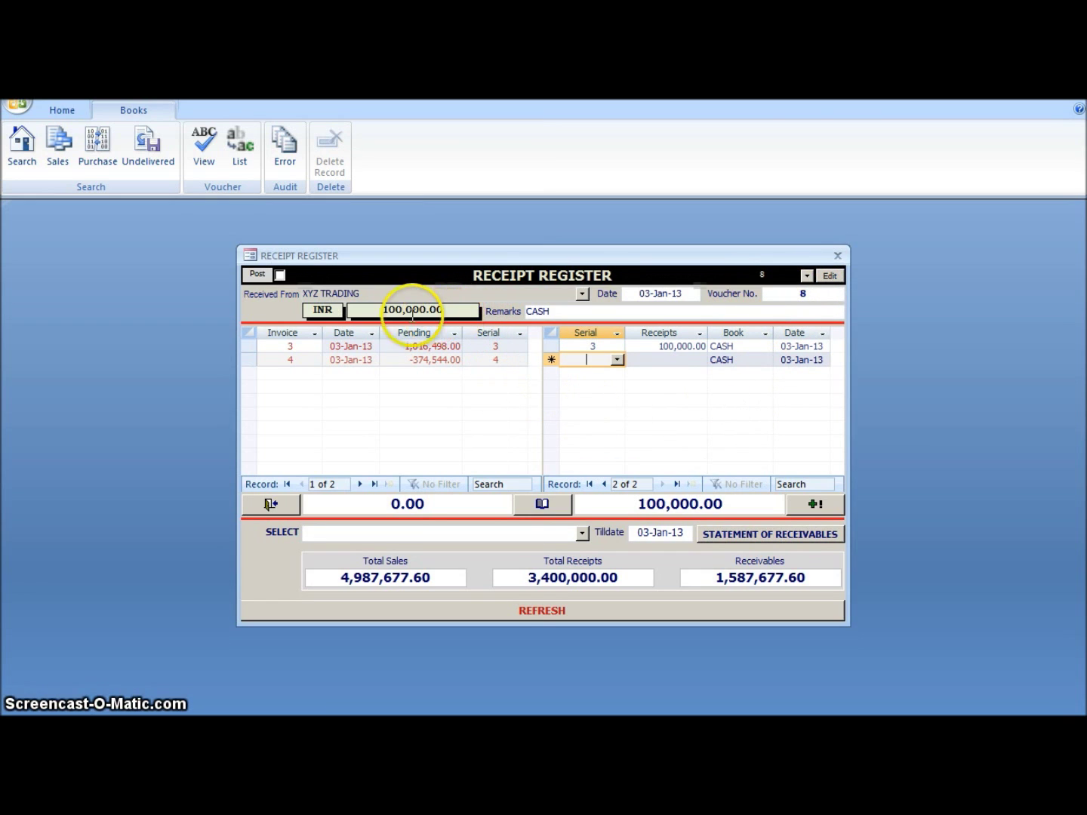
click(389, 311)
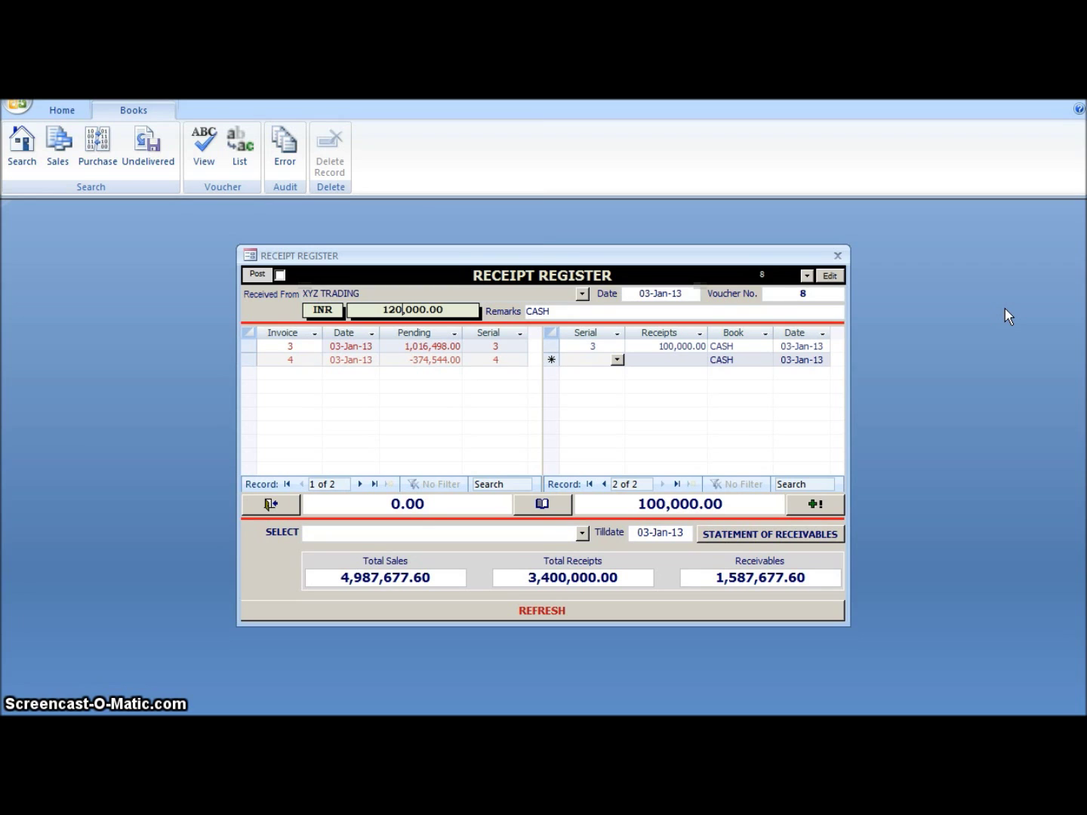
key(Tab)
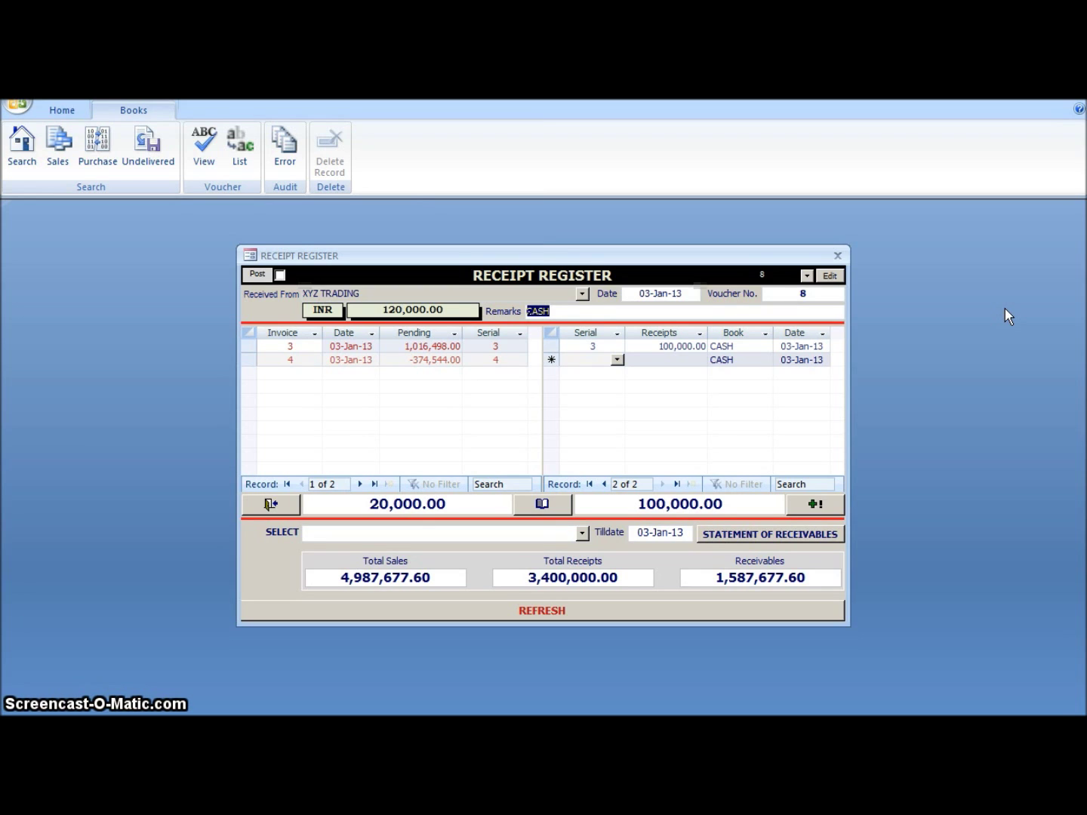
Step: Set the receipt allocated against serial 3 to 120,000, refresh the register, and exit to the main screen
key(Tab)
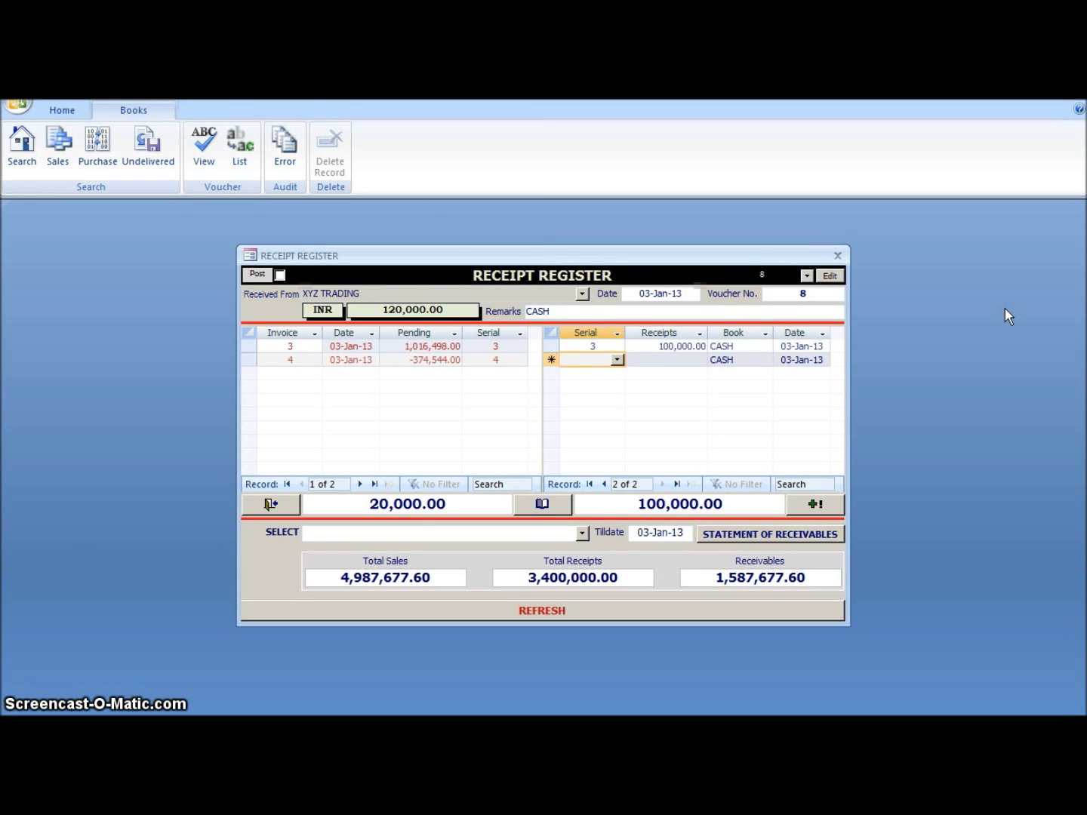
key(Up)
key(Tab)
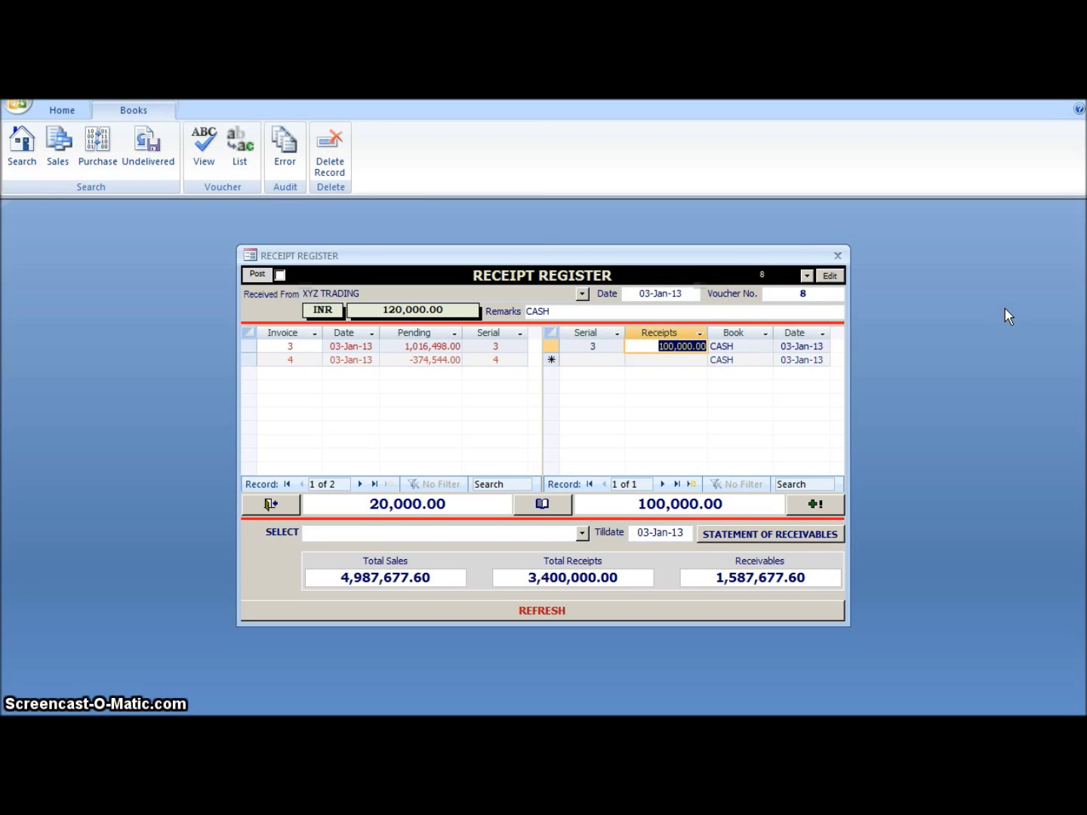
text(120,000)
key(Tab)
key(Tab)
key(Tab)
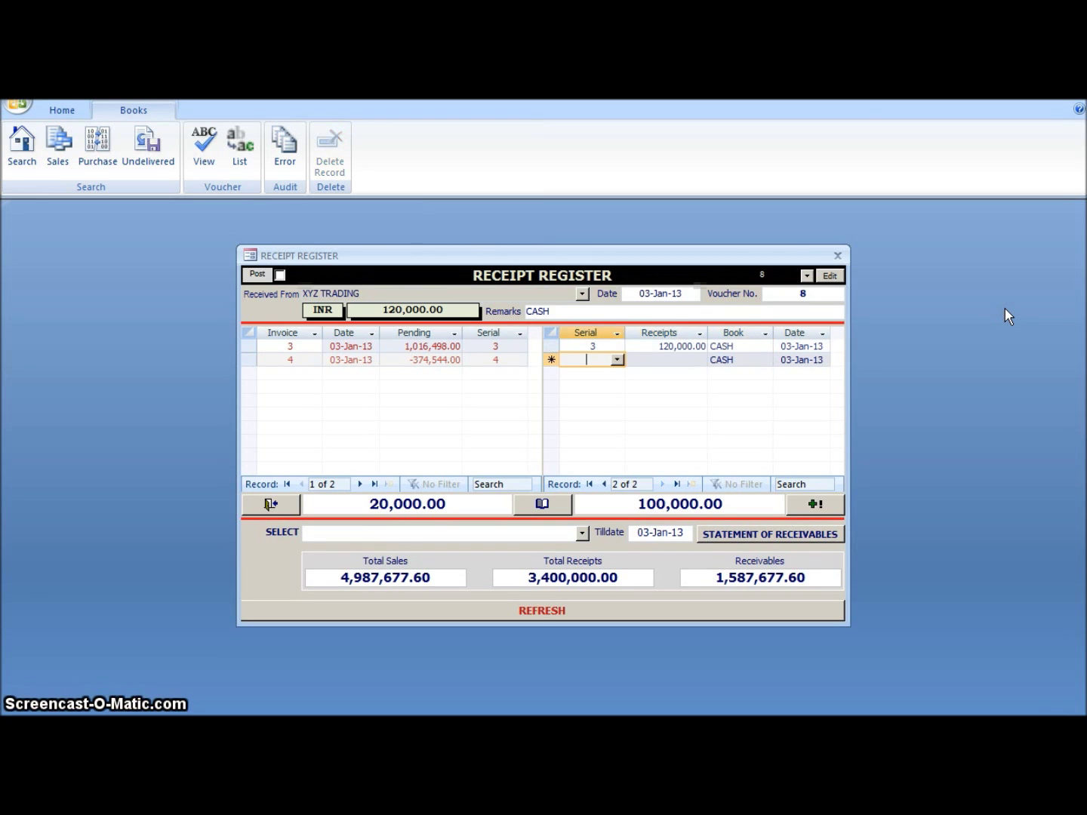
click(674, 607)
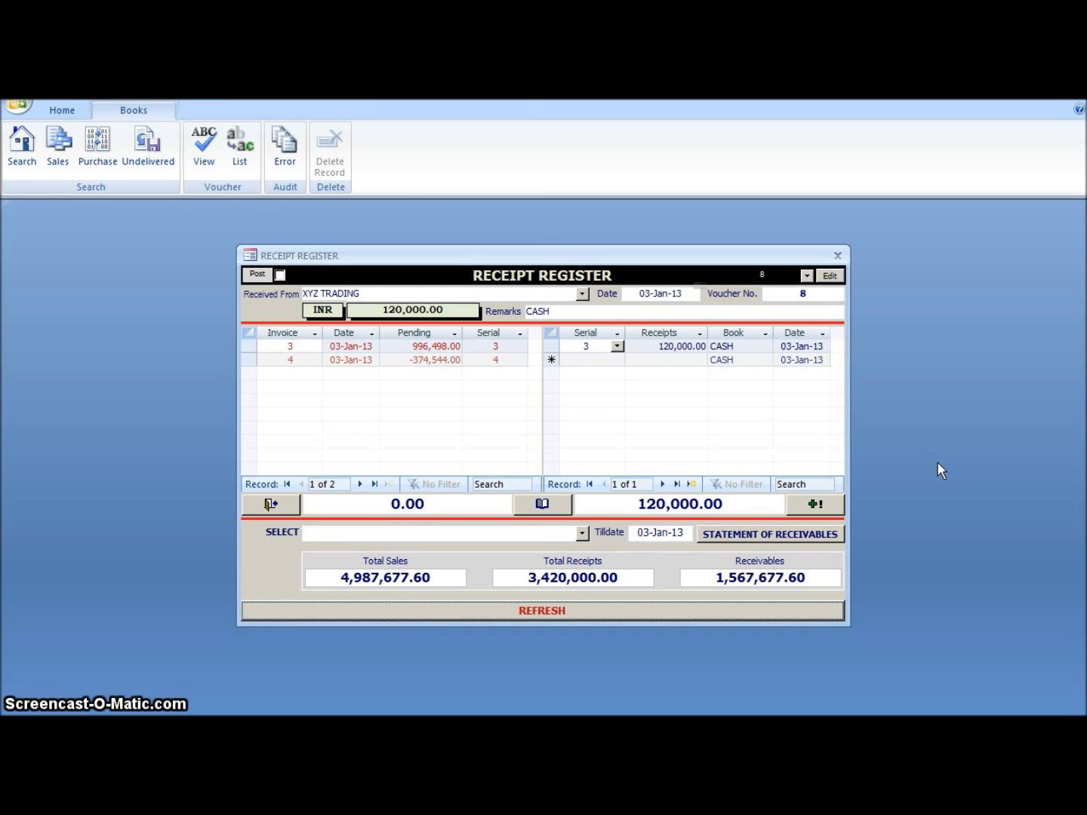
click(273, 505)
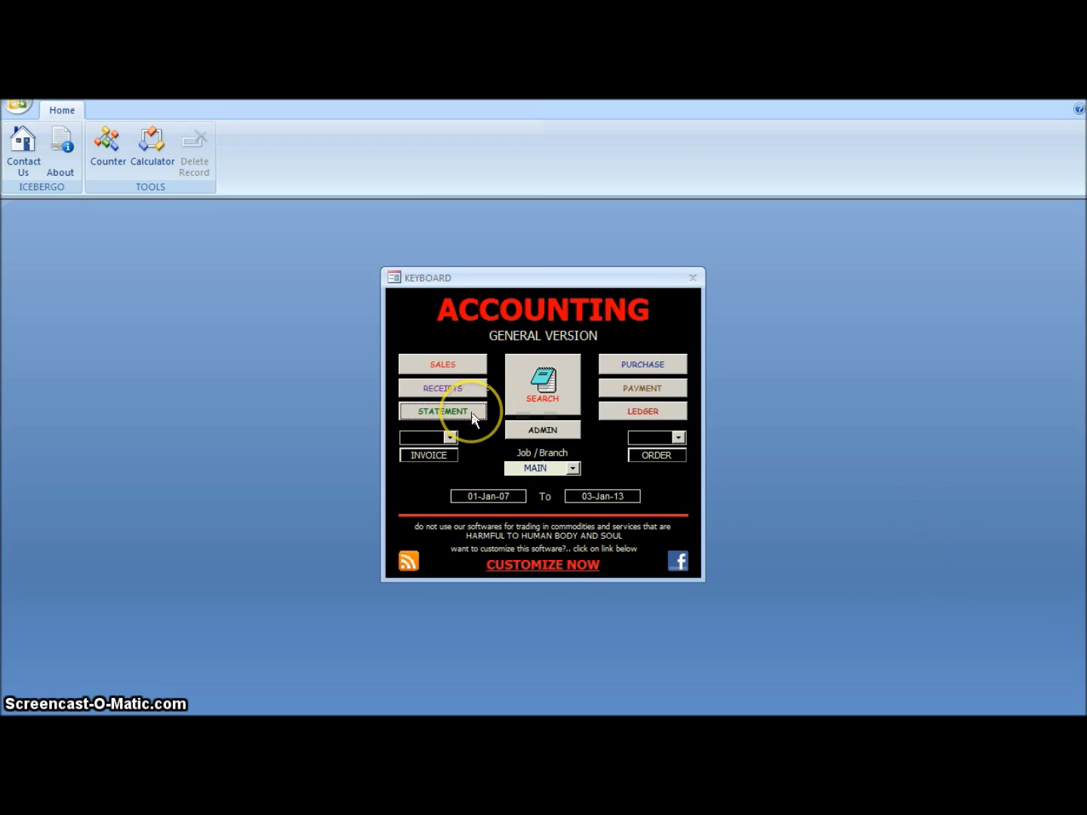
Step: Open the statements and reports form, generate the item list for the MOBILE PHONE category, examine it enlarged, and close the preview
click(443, 411)
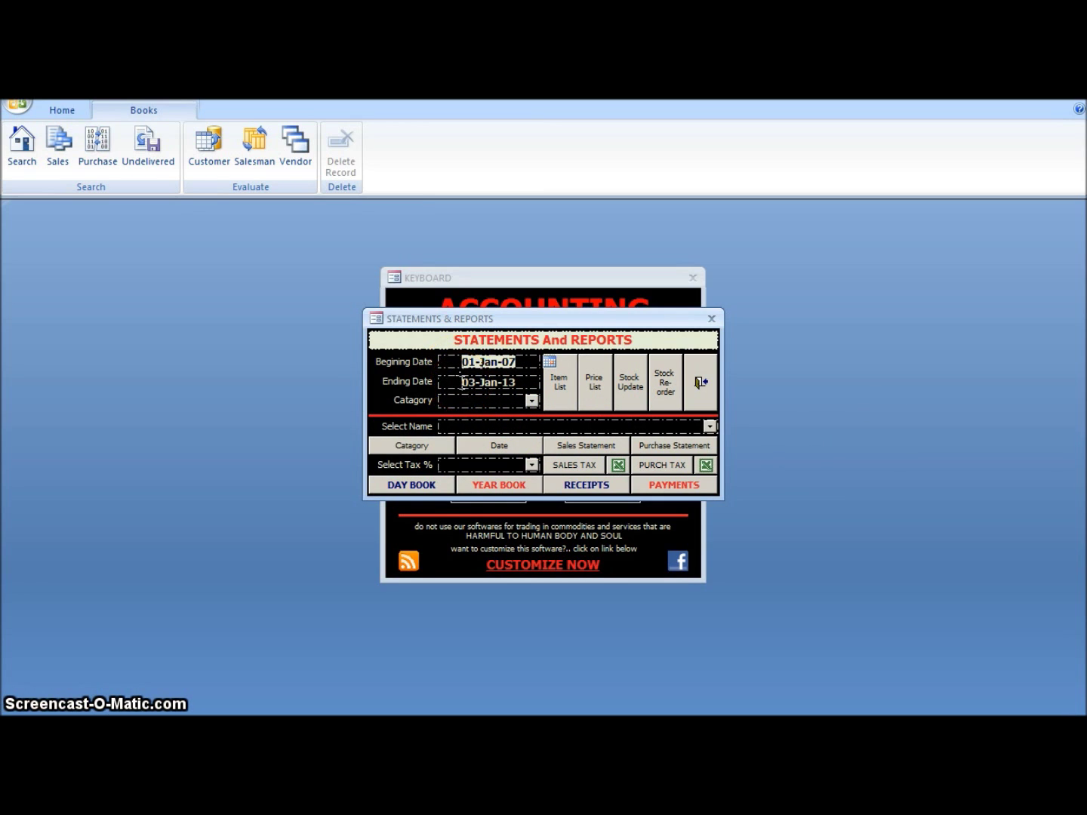
click(461, 383)
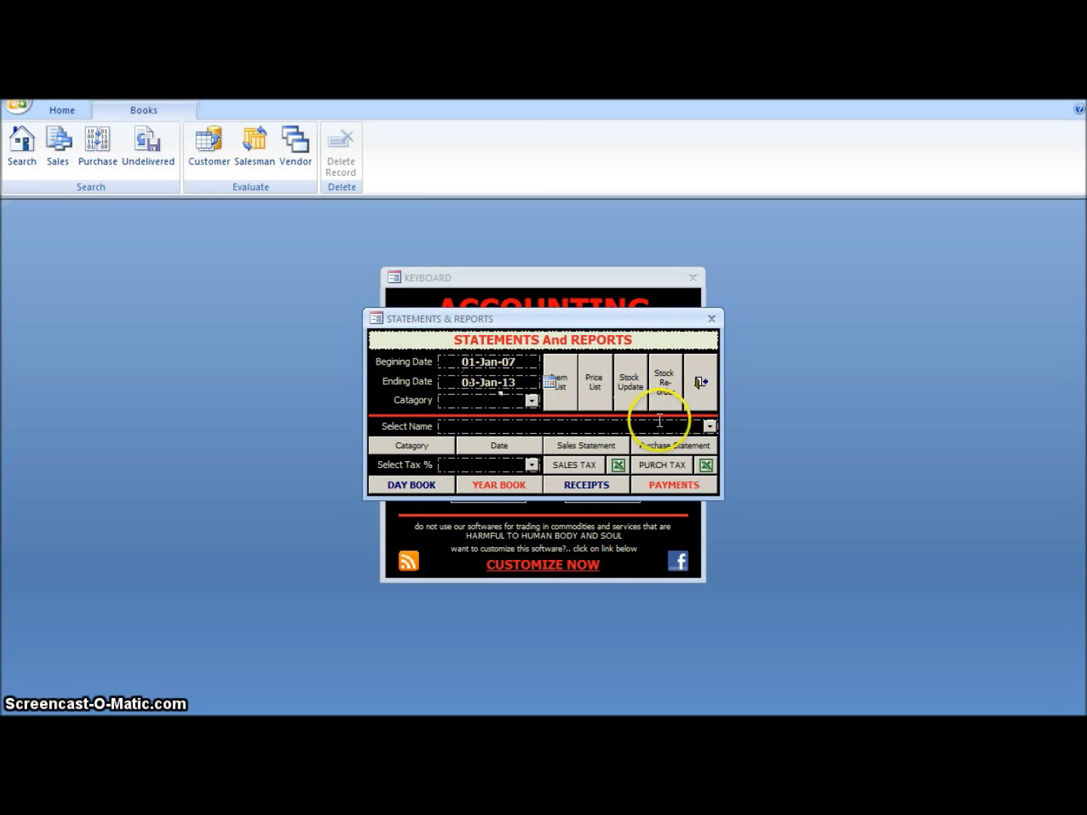
click(531, 400)
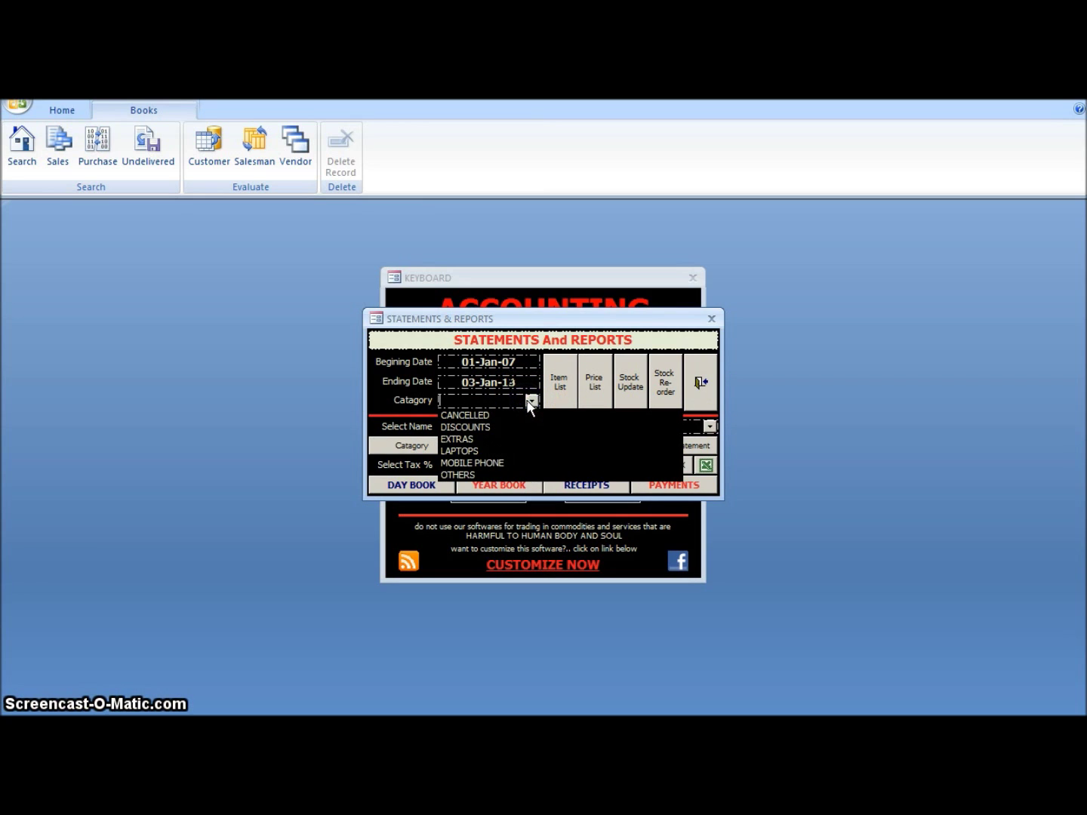
click(517, 462)
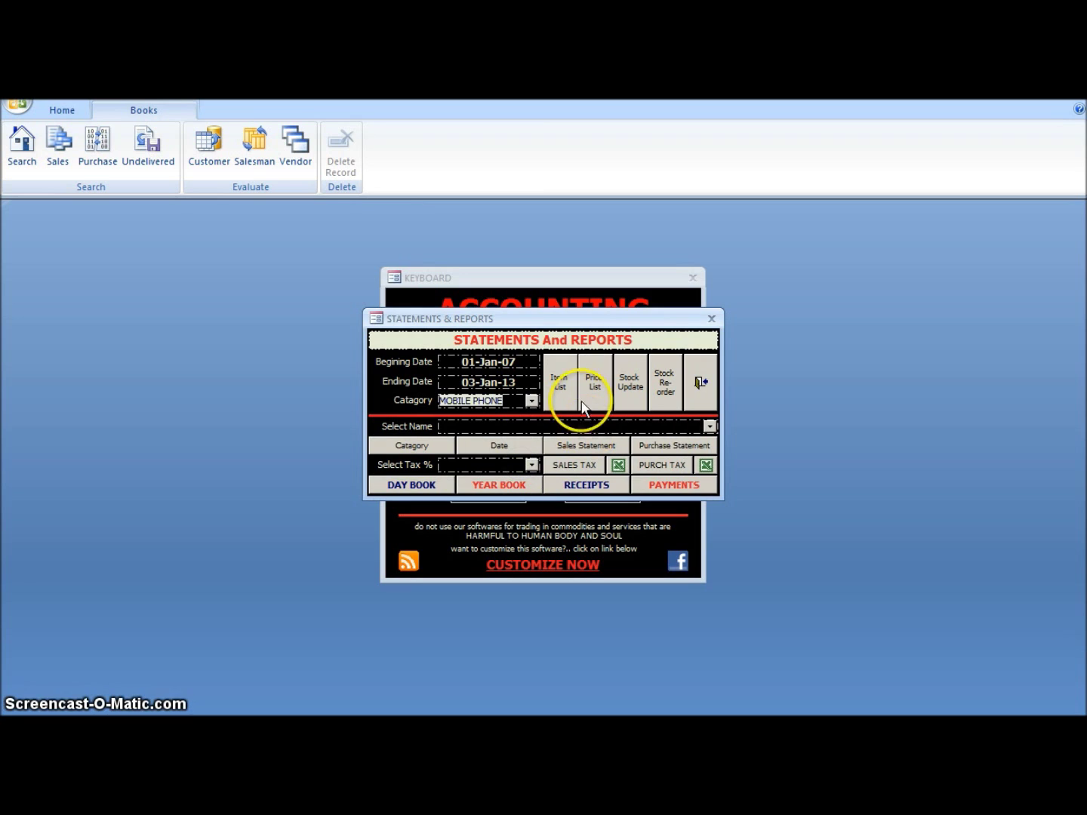
click(562, 383)
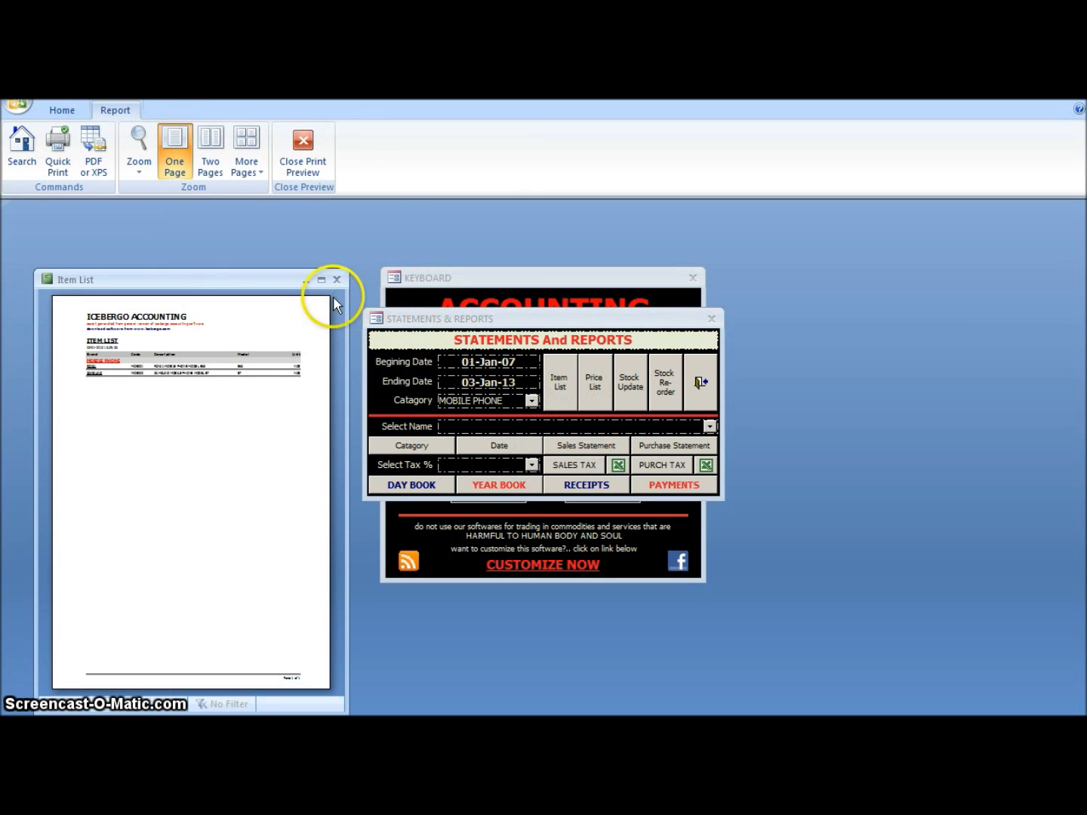
click(322, 280)
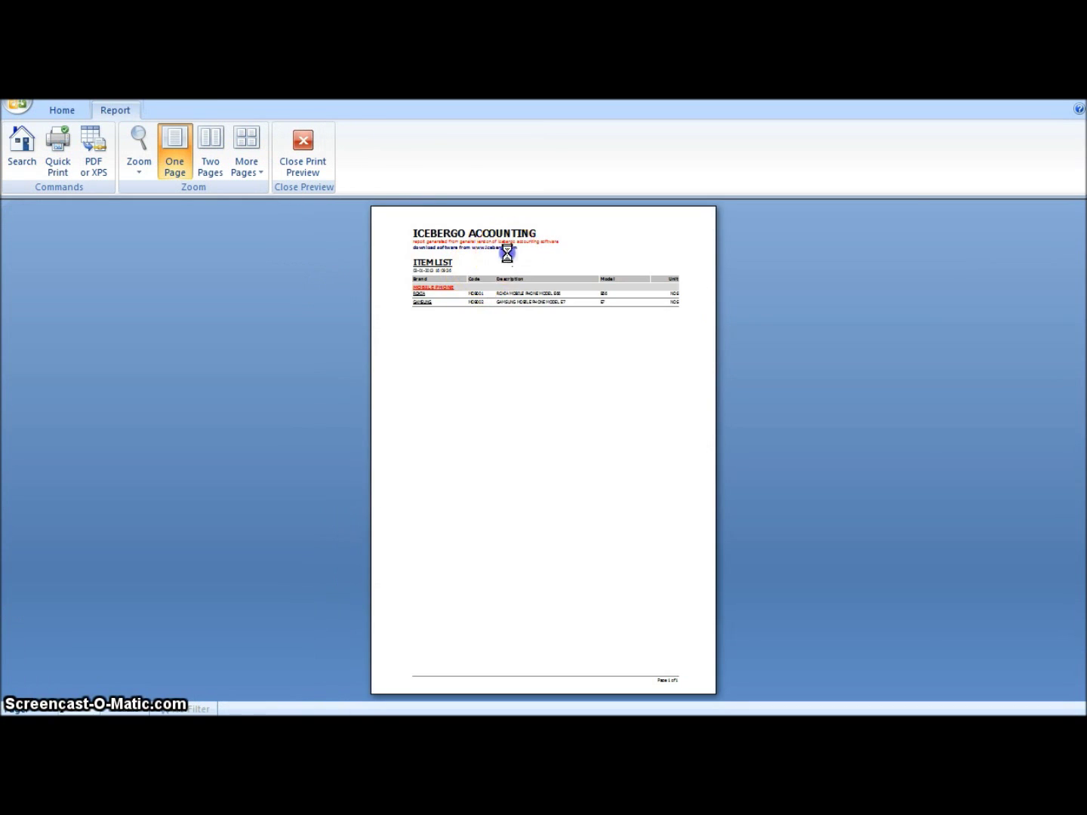
click(506, 254)
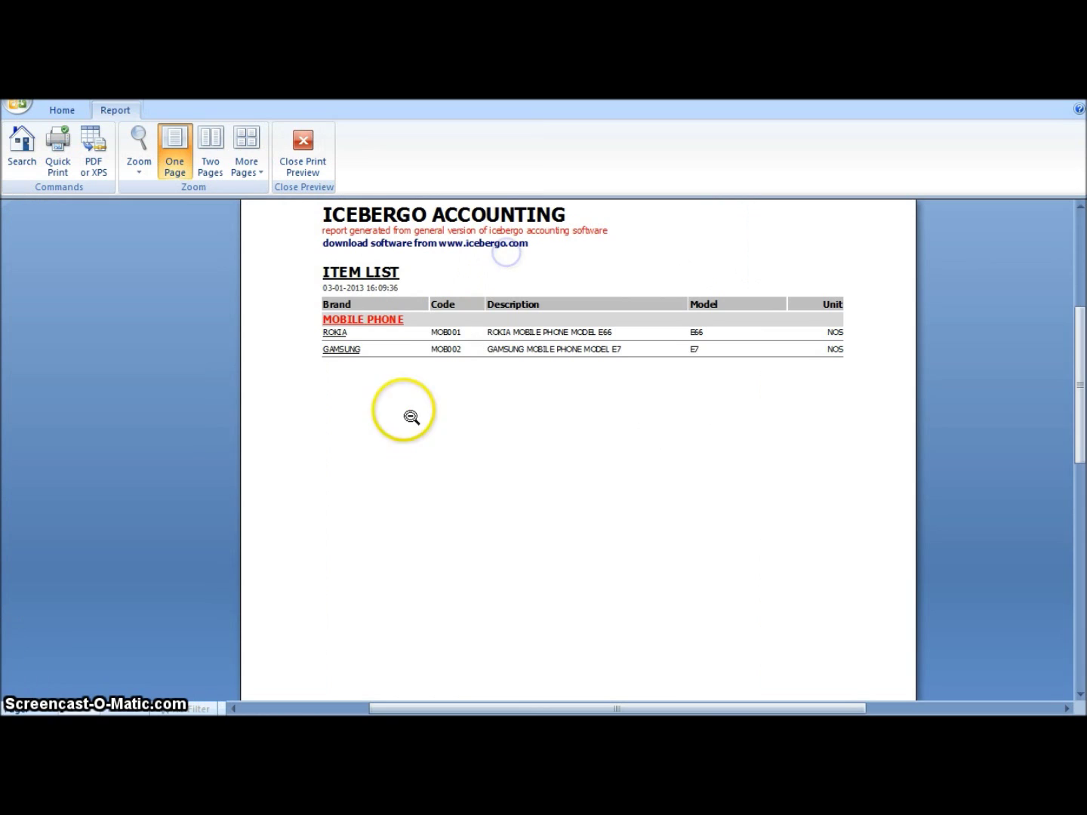
click(303, 140)
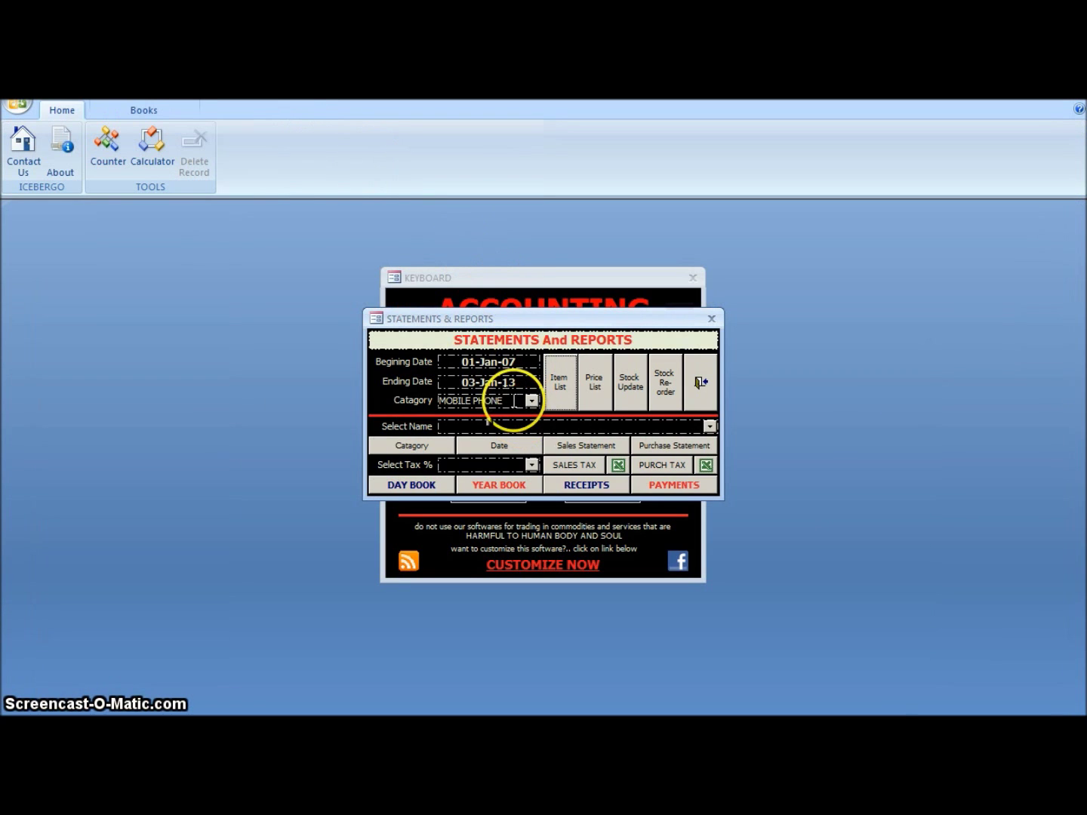
Step: Clear the category filter, generate the item list for all categories, examine it enlarged, and close the preview
click(513, 400)
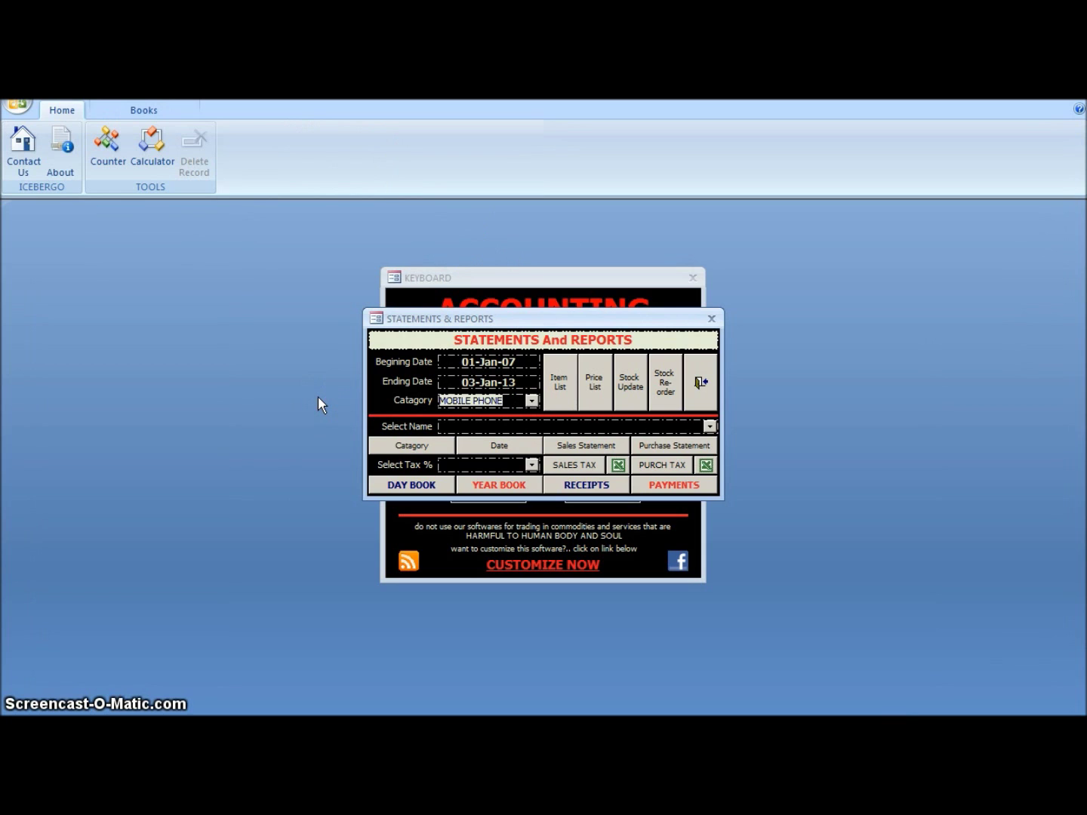
key(BackSpace)
click(557, 382)
click(321, 279)
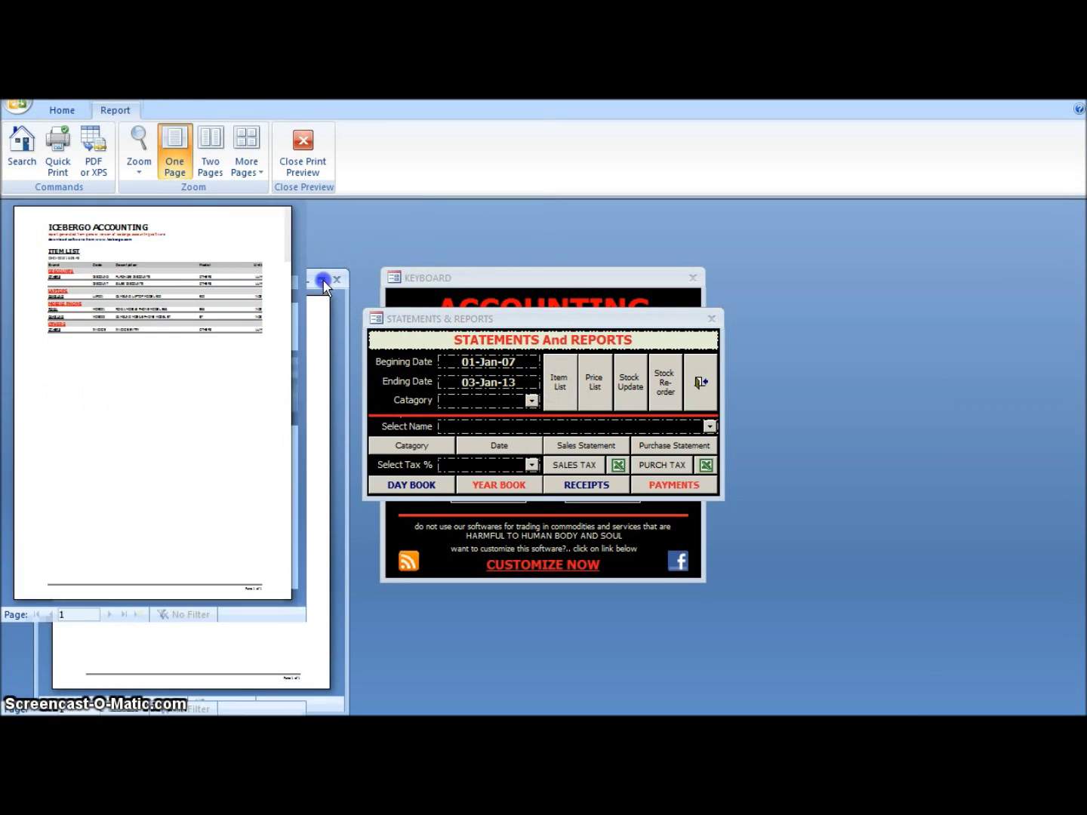
click(490, 255)
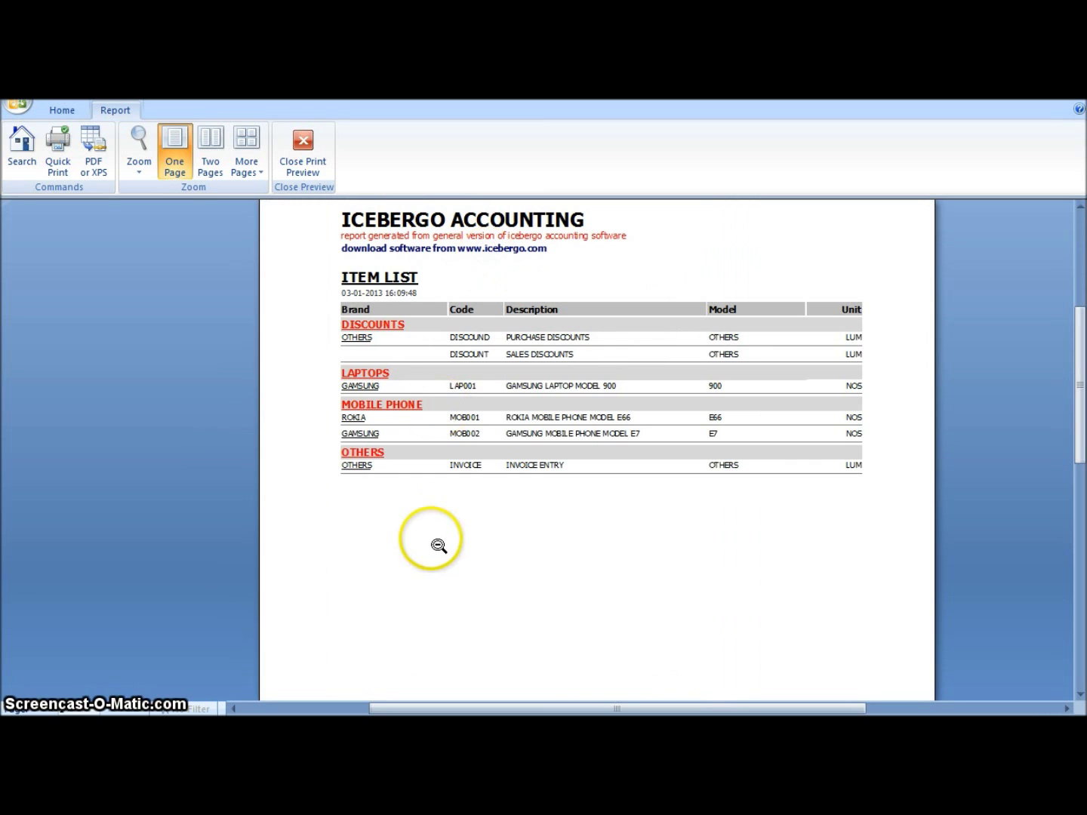
click(302, 147)
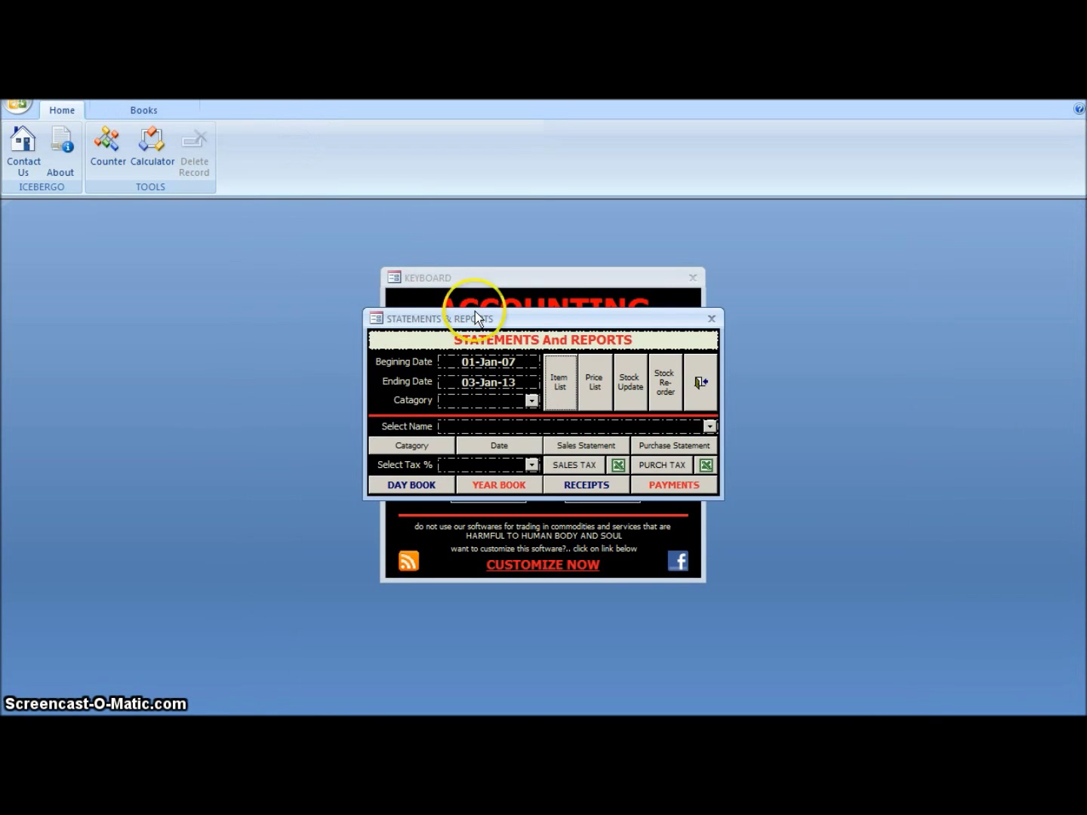
Step: Generate the purchase statement for ABC TRADING, examine it enlarged, and close the preview
click(709, 426)
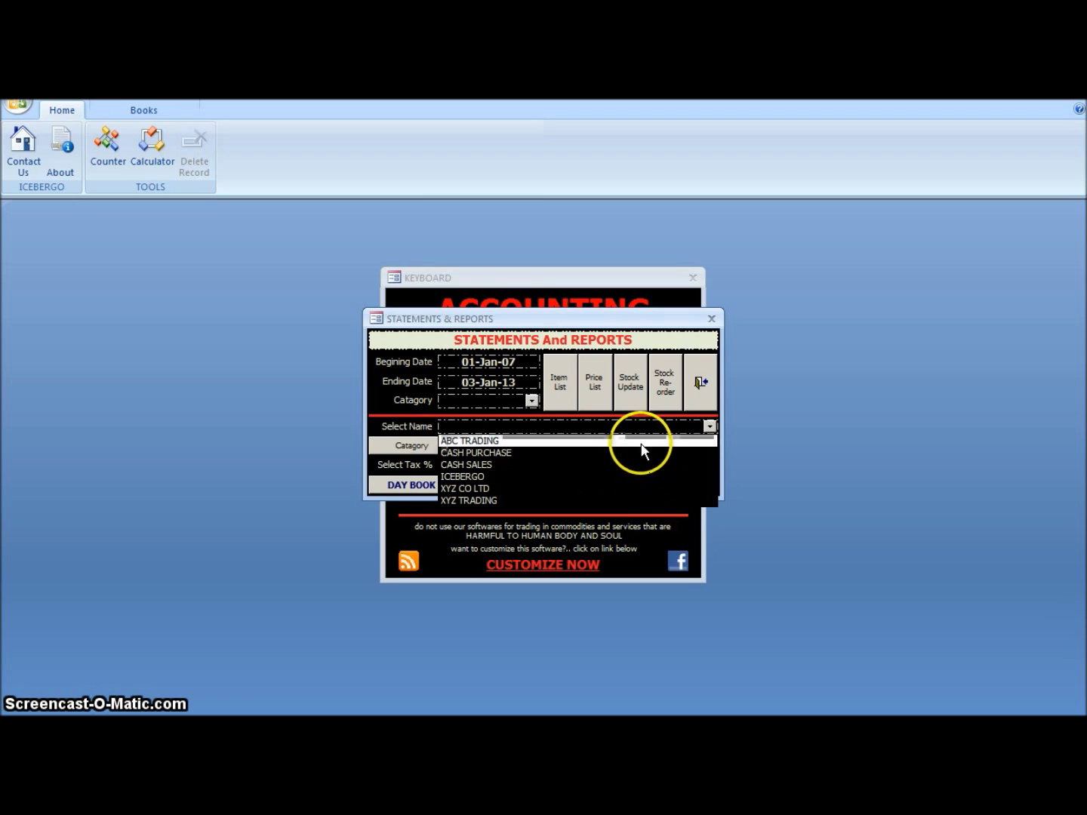
click(640, 443)
click(655, 448)
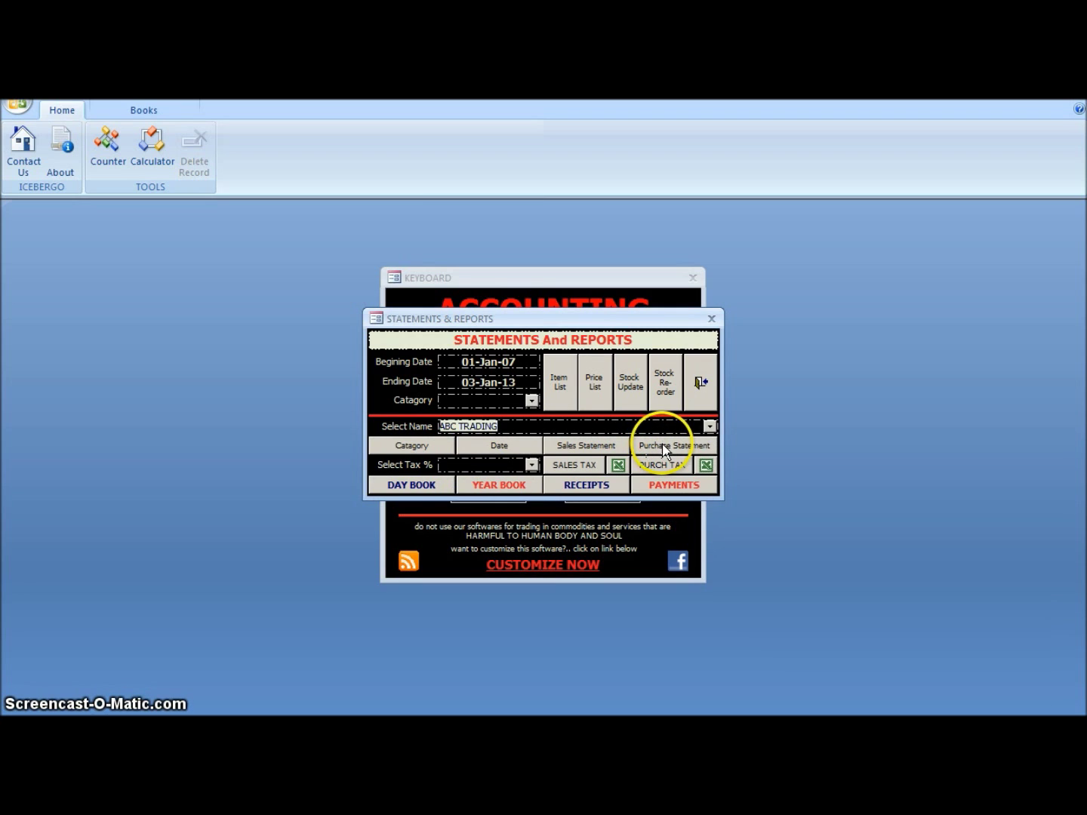
click(663, 448)
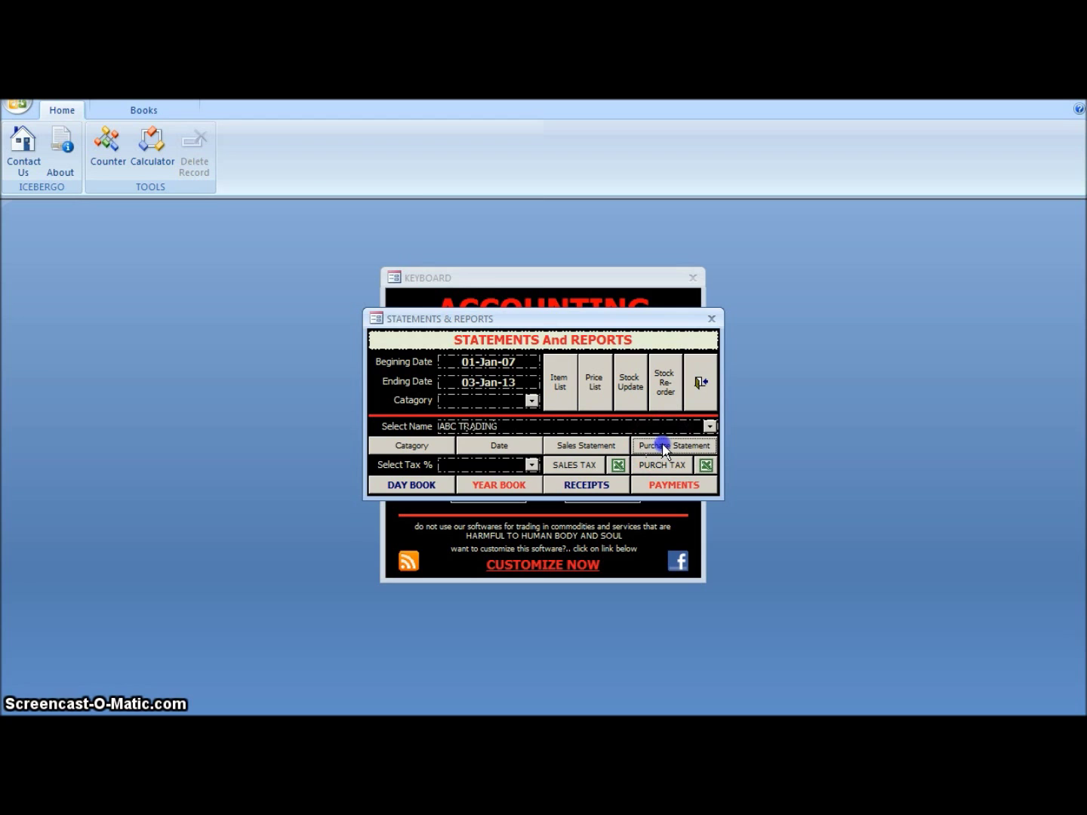
click(327, 280)
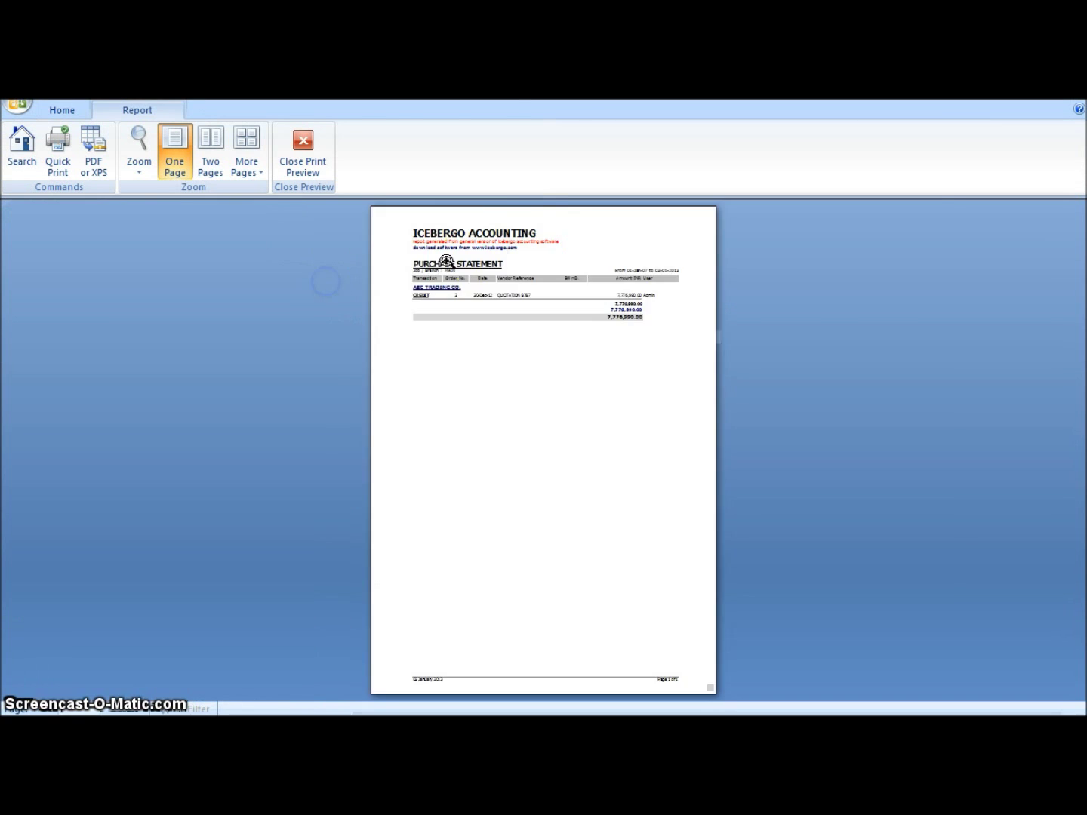
click(479, 268)
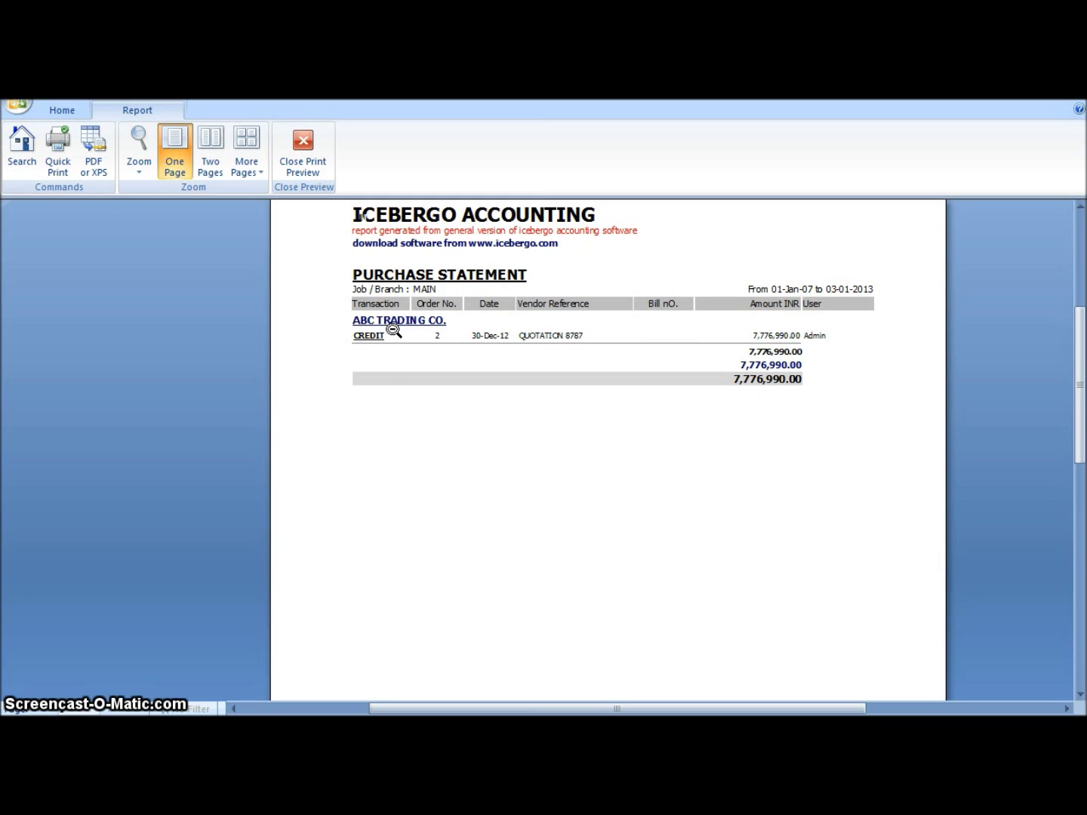
click(301, 157)
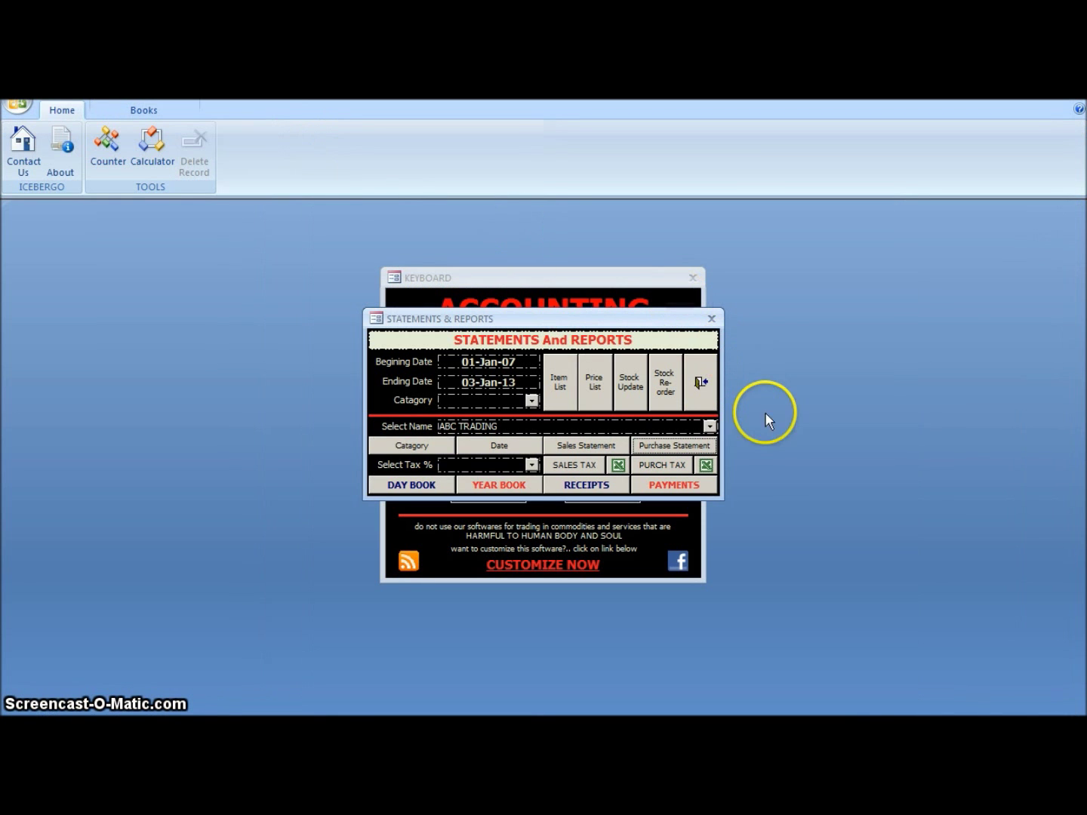
Step: Generate the sales statement for XYZ TRADING, examine it enlarged, and close the preview
click(709, 427)
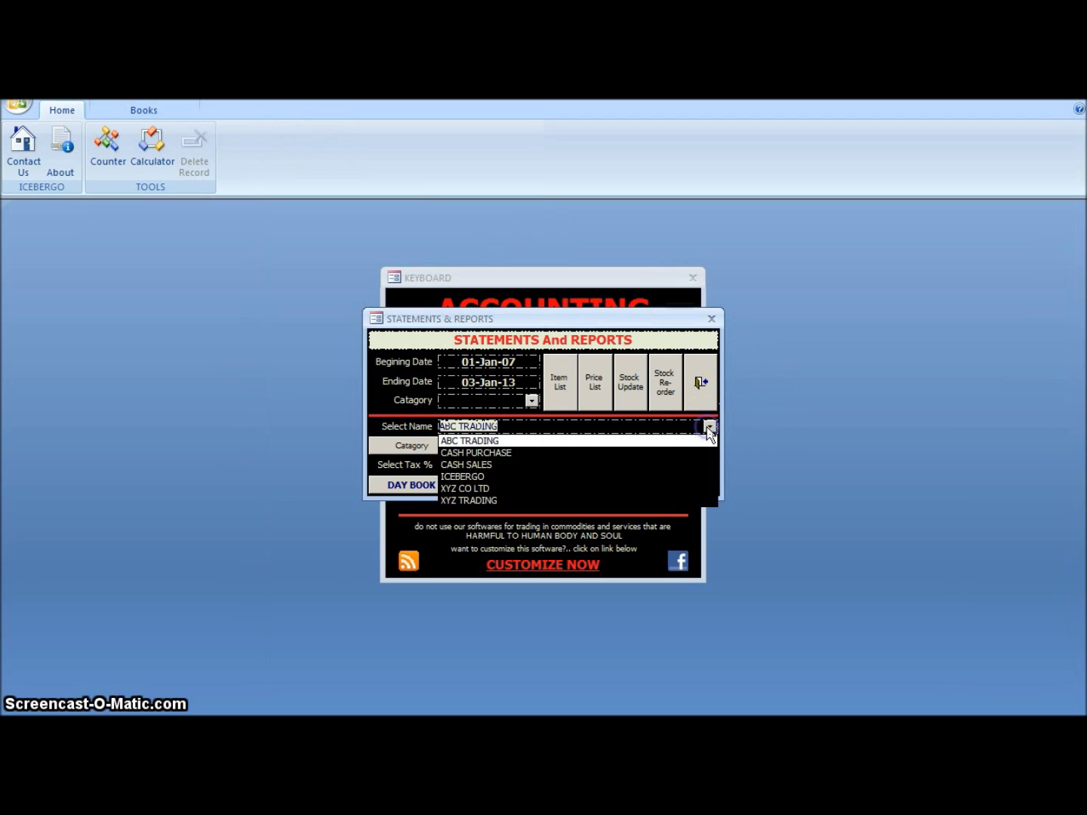
click(667, 499)
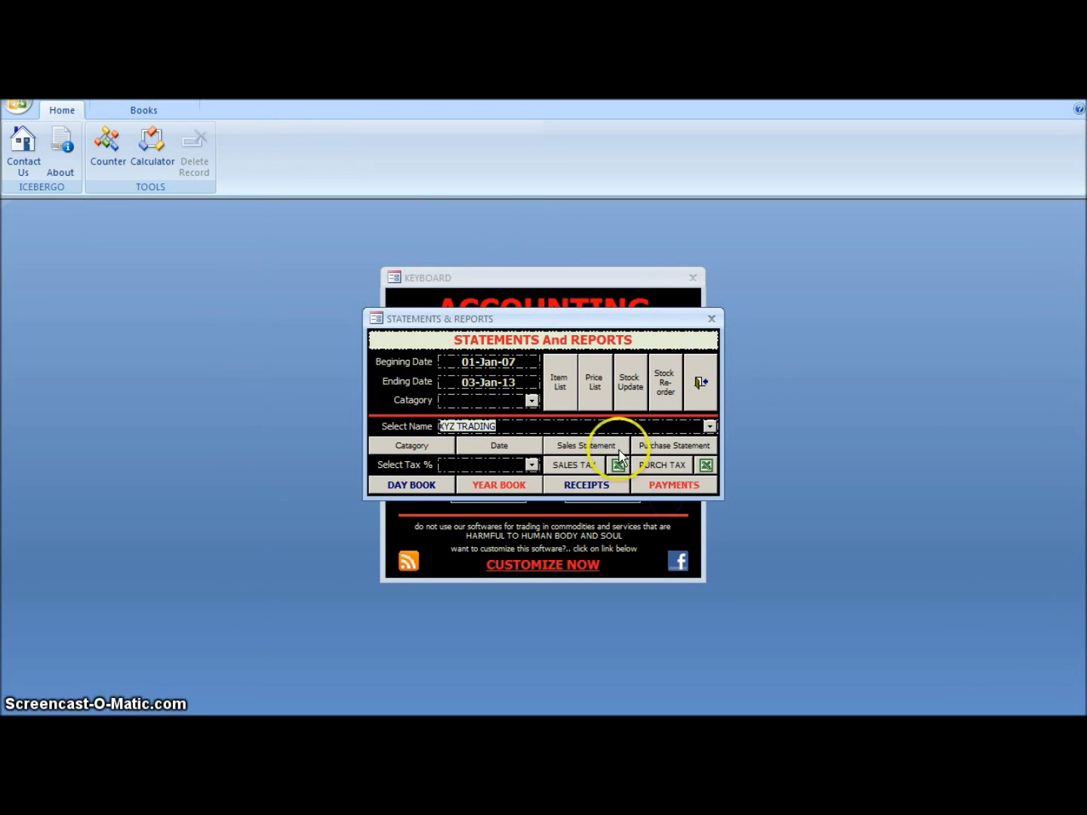
click(600, 445)
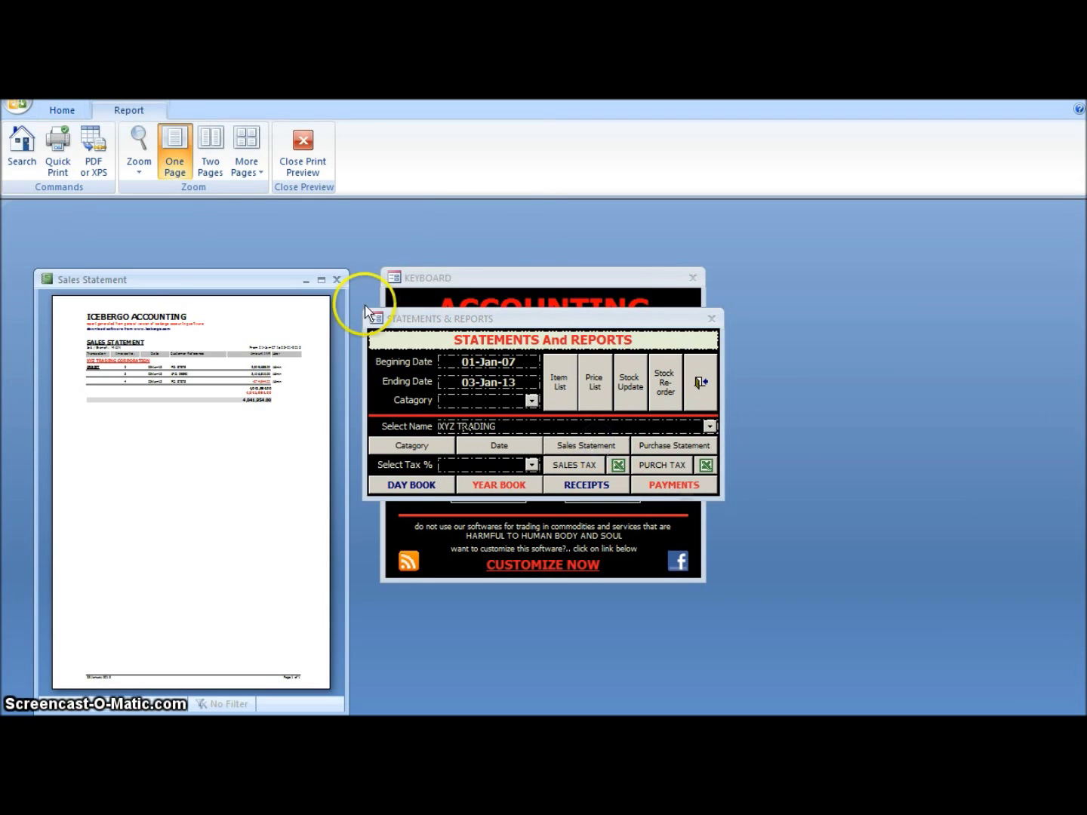
click(321, 279)
click(453, 340)
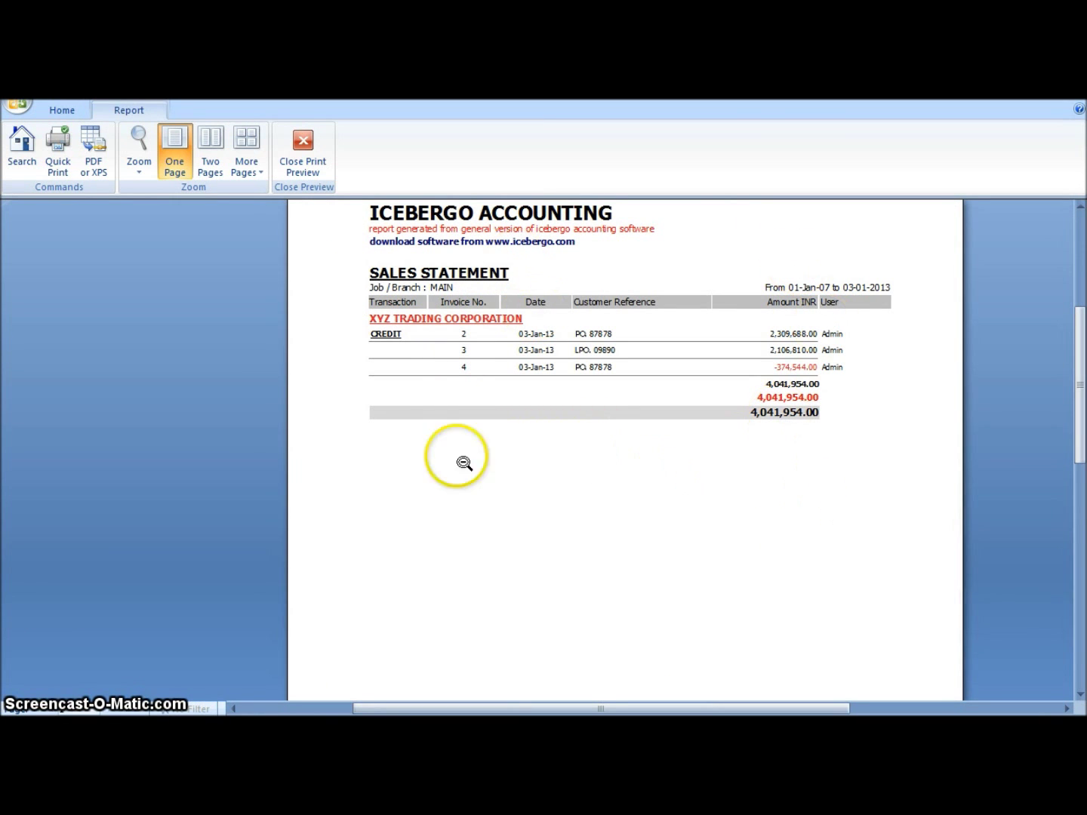
click(460, 347)
click(492, 249)
click(498, 252)
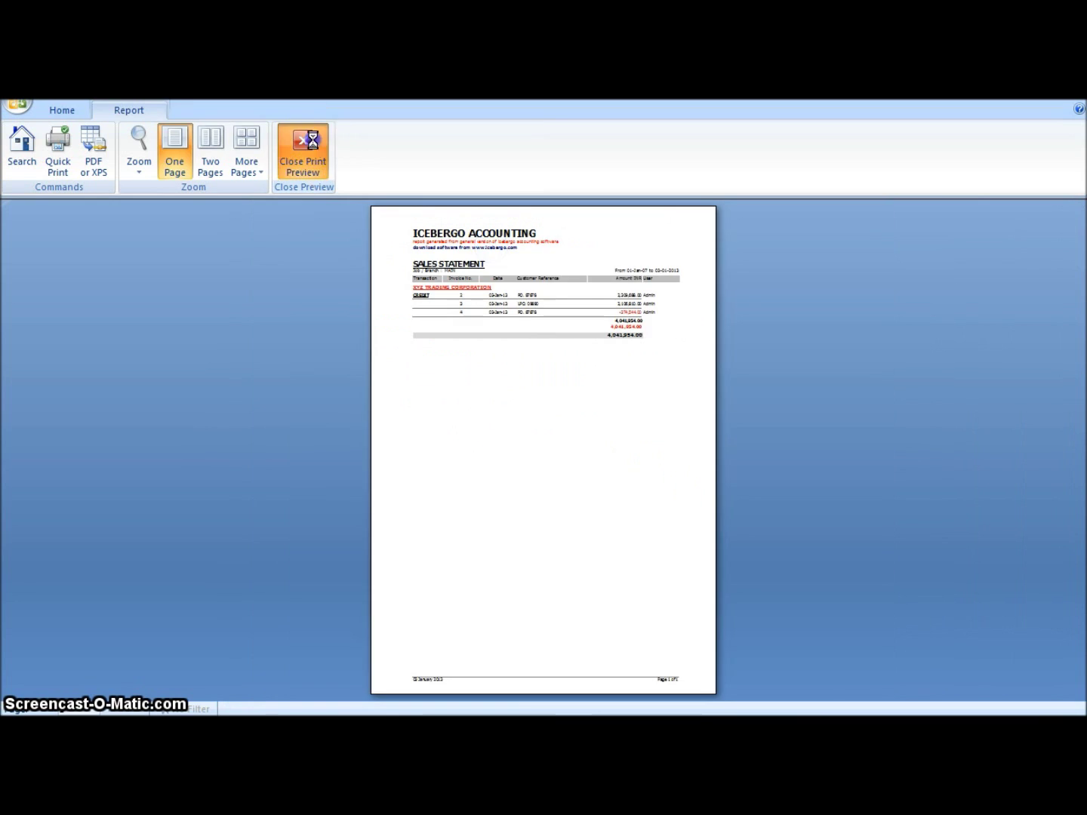
click(303, 153)
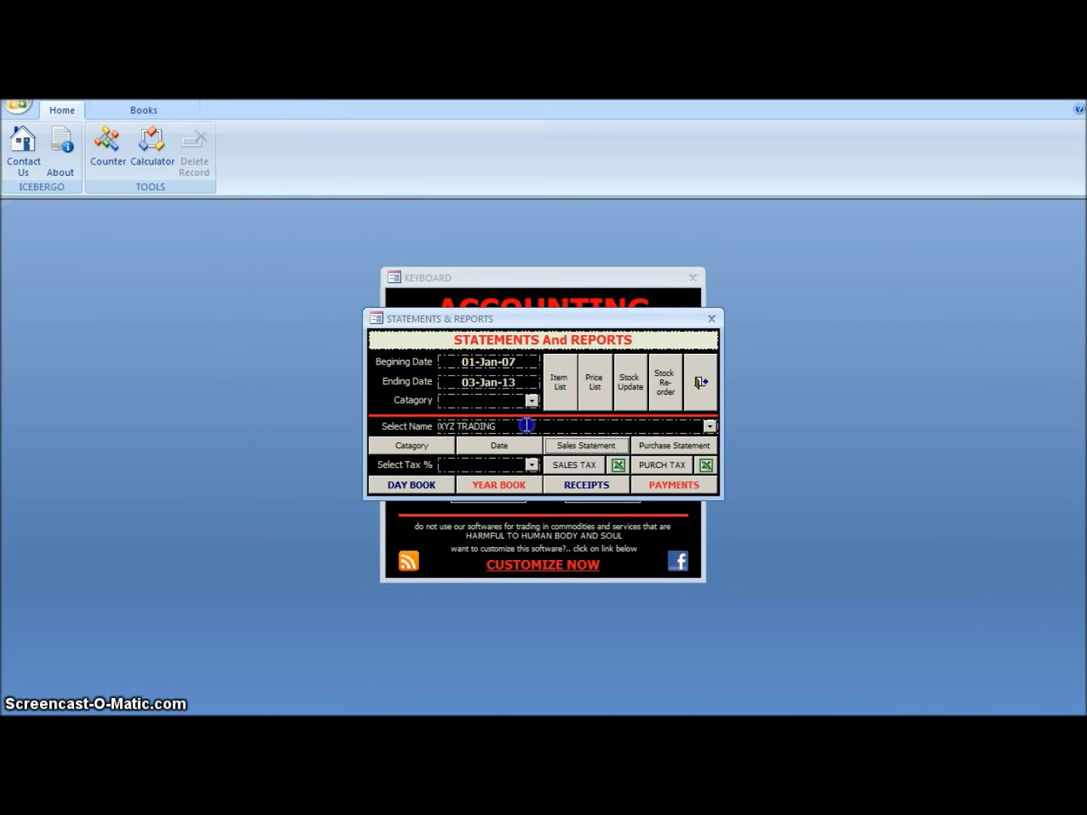
Step: Clear the selected name, generate the sales statement for all customers, examine it enlarged, and close the preview
drag(524, 425, 436, 426)
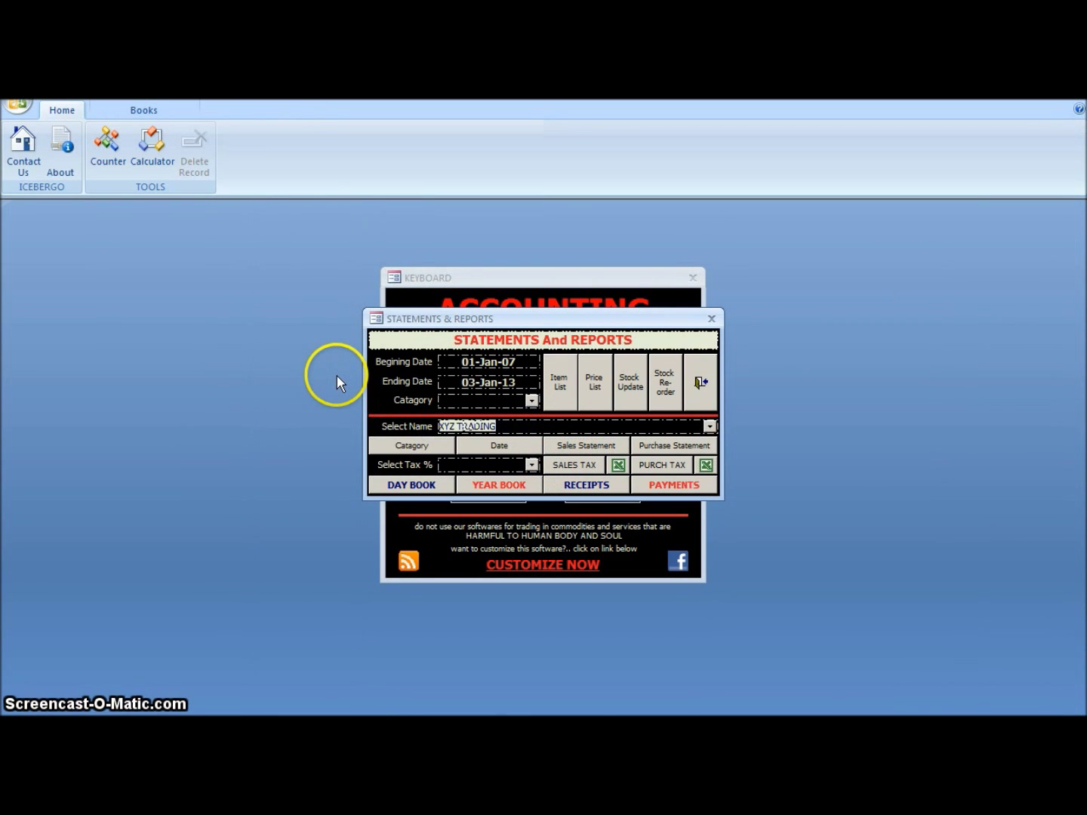
key(Delete)
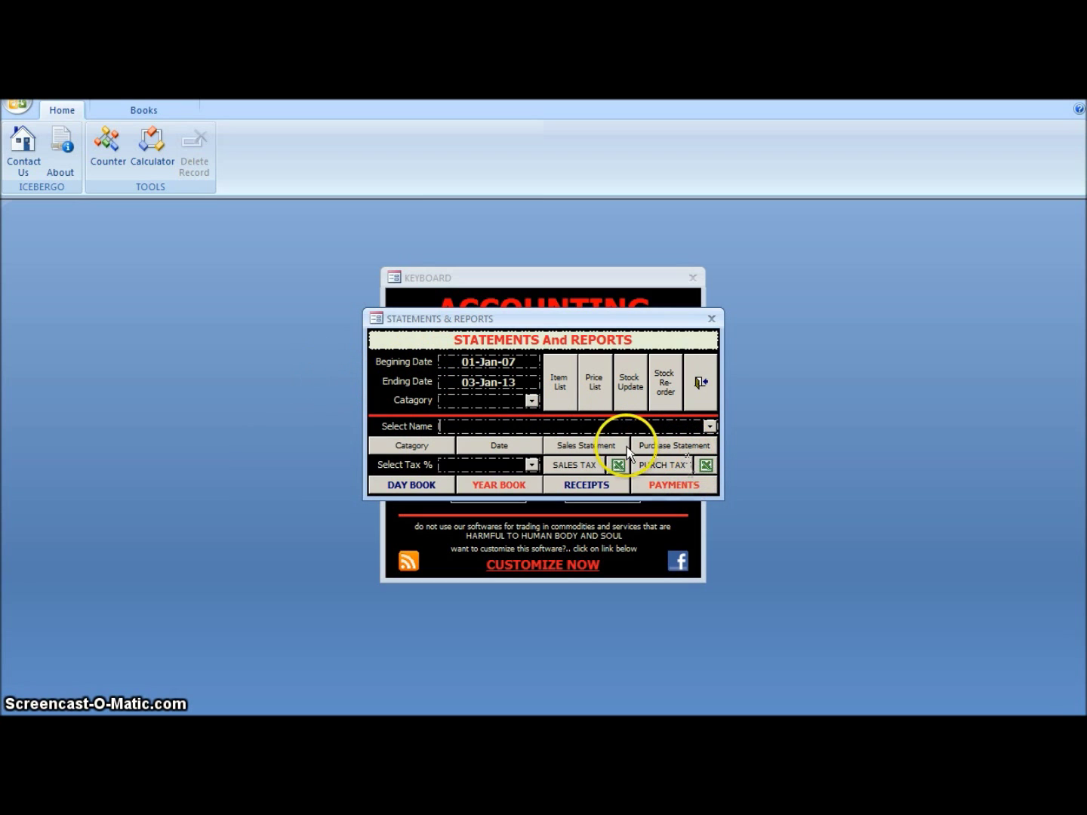
click(592, 445)
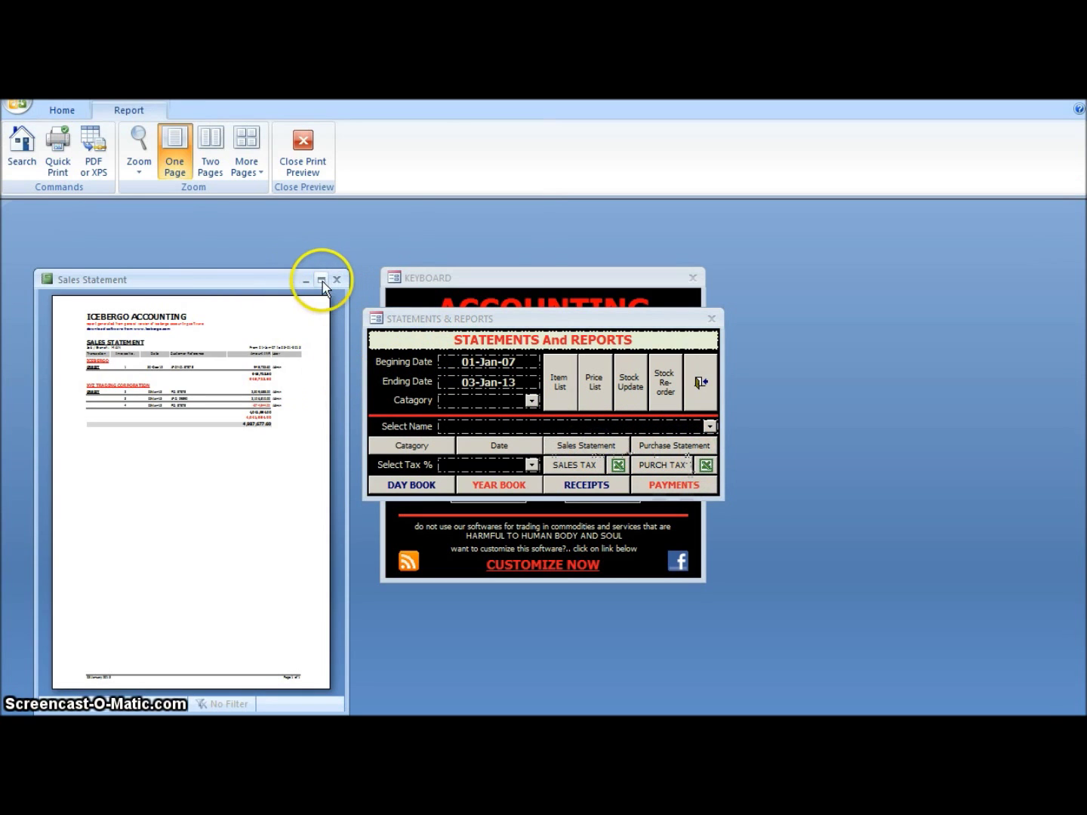
click(321, 281)
click(468, 262)
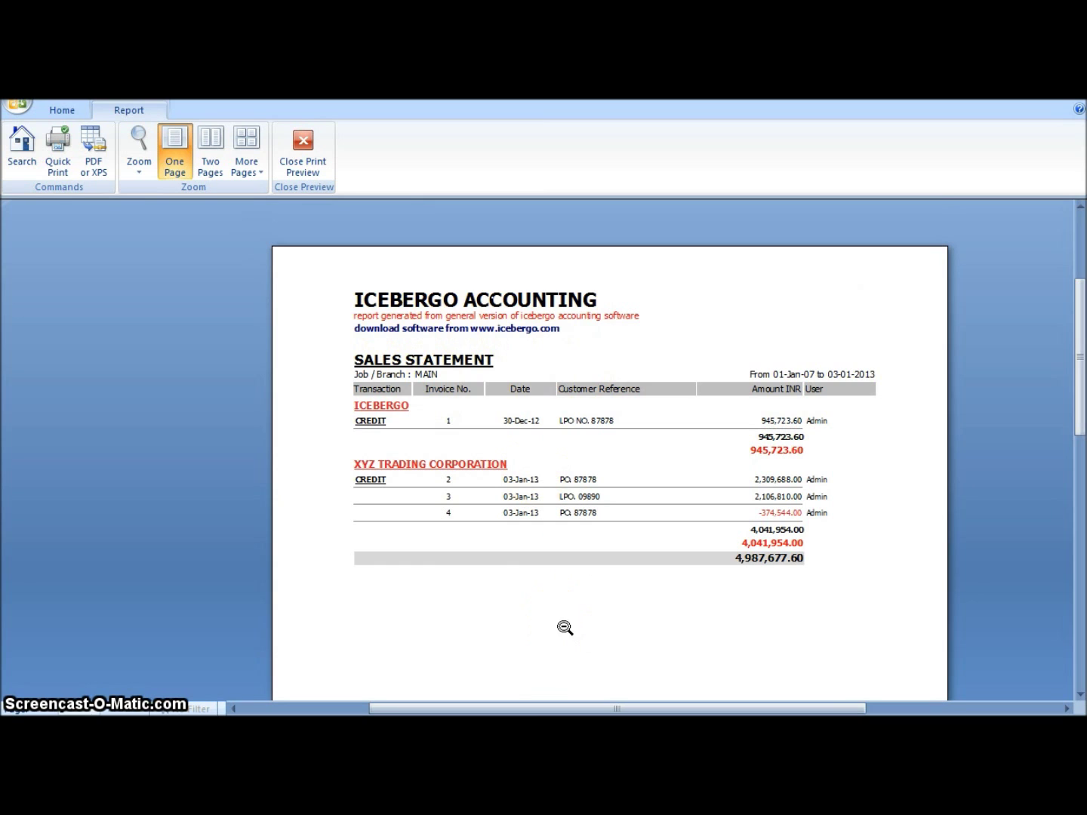
click(311, 145)
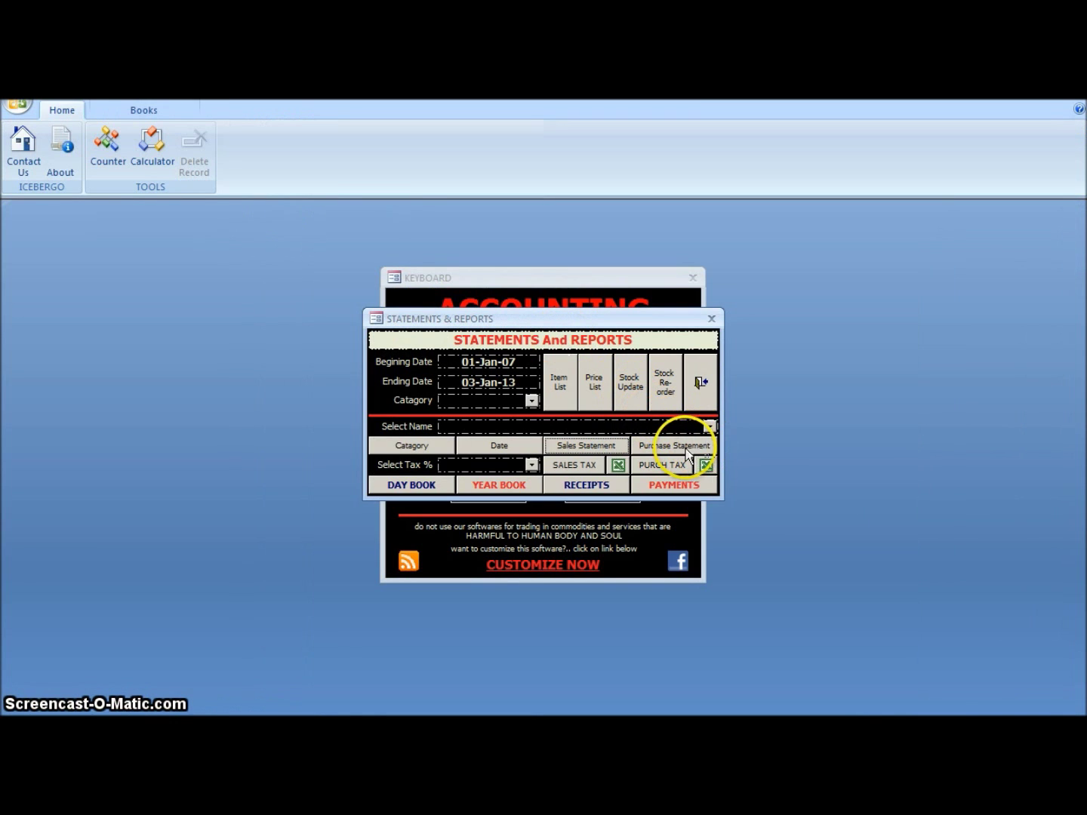
Step: Generate the purchase statement for all vendors, view it maximized, and close the preview
click(685, 447)
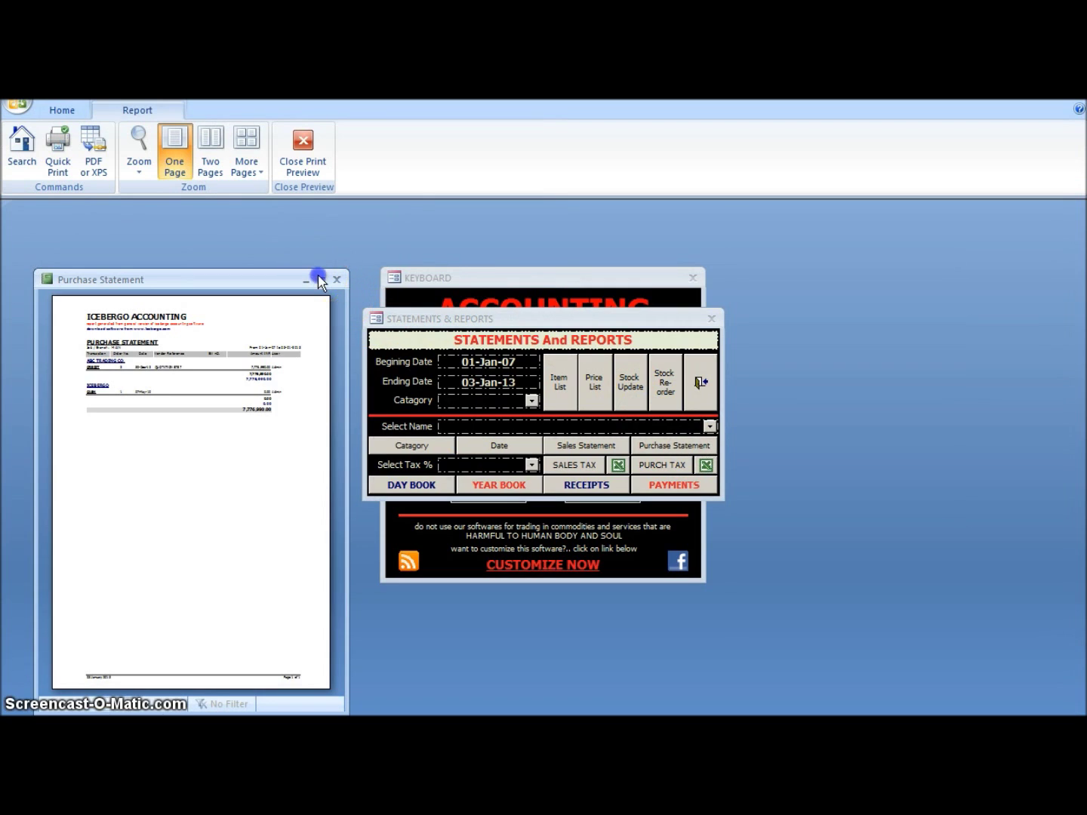
click(319, 277)
click(291, 145)
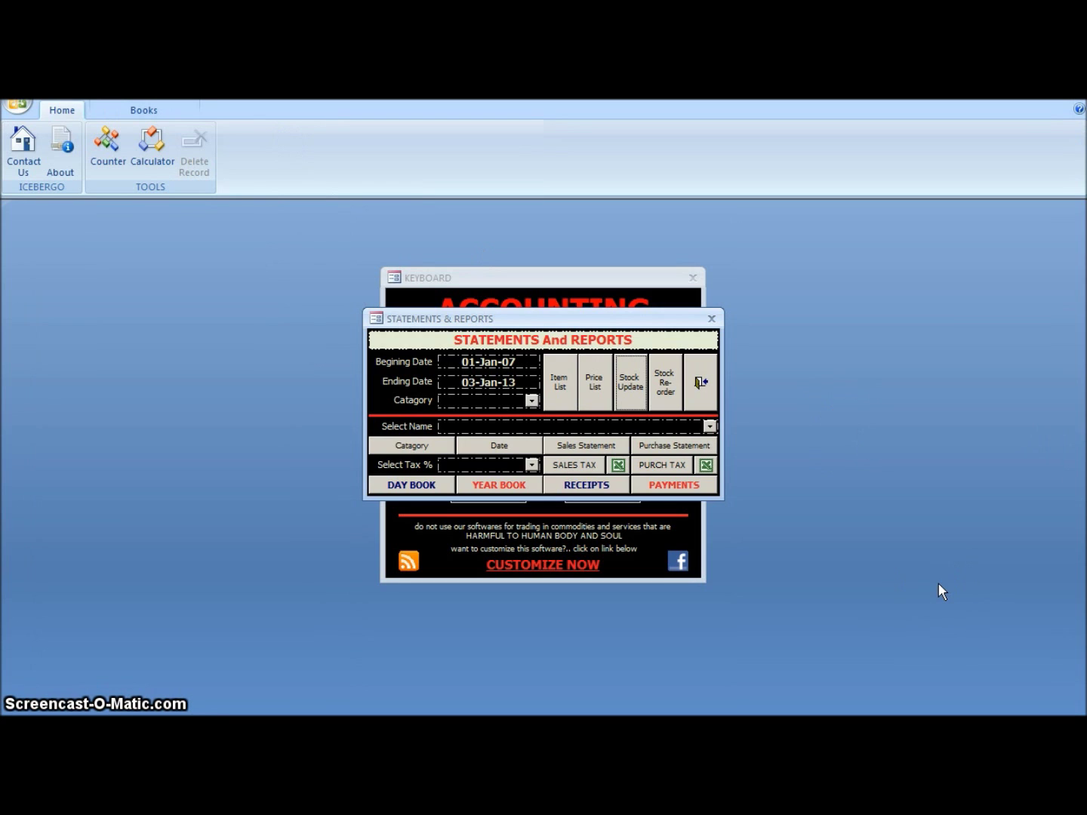
Step: Generate the item list again without a category filter, examine it enlarged, and close the preview
click(558, 381)
click(321, 280)
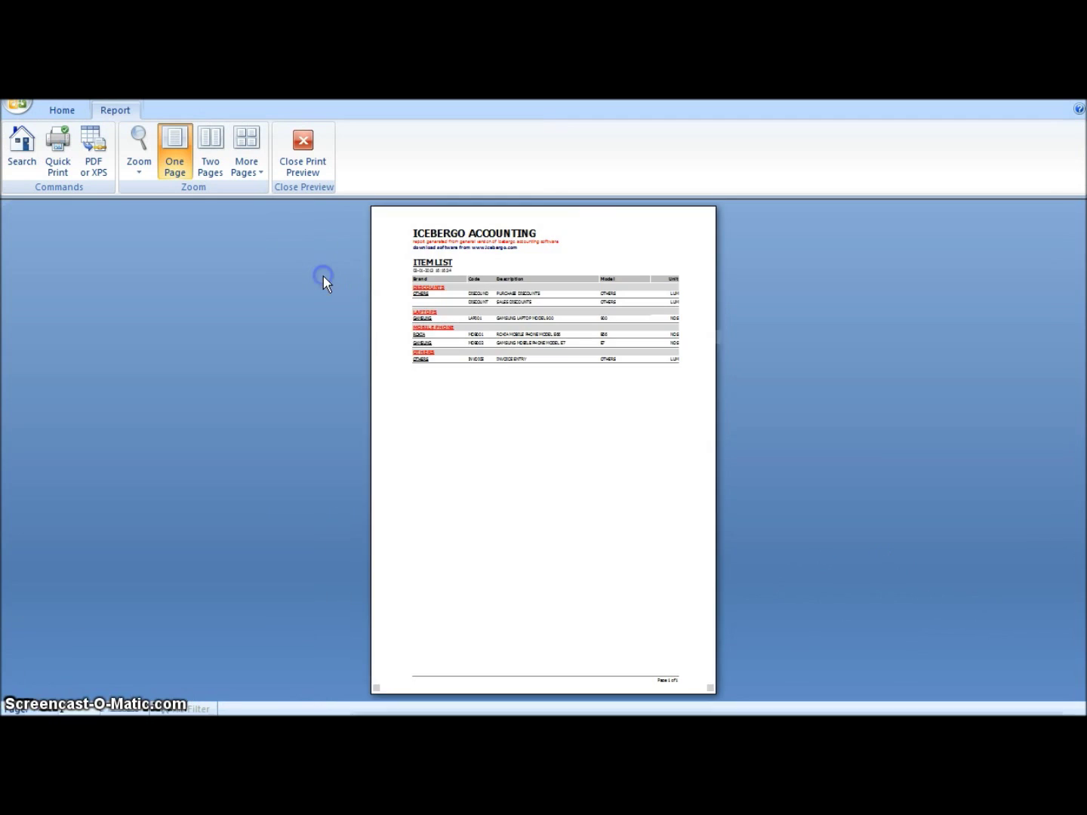
click(466, 246)
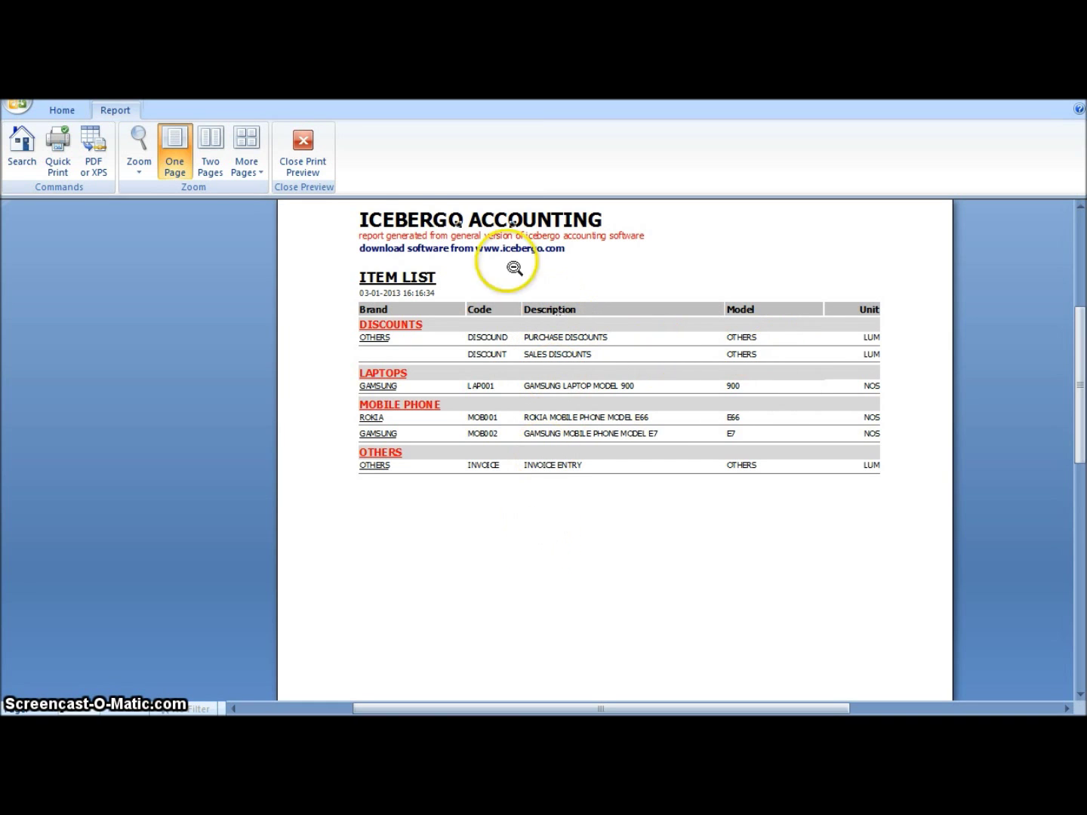
click(317, 149)
Step: Generate the price list for all categories and examine it enlarged
click(594, 381)
click(321, 280)
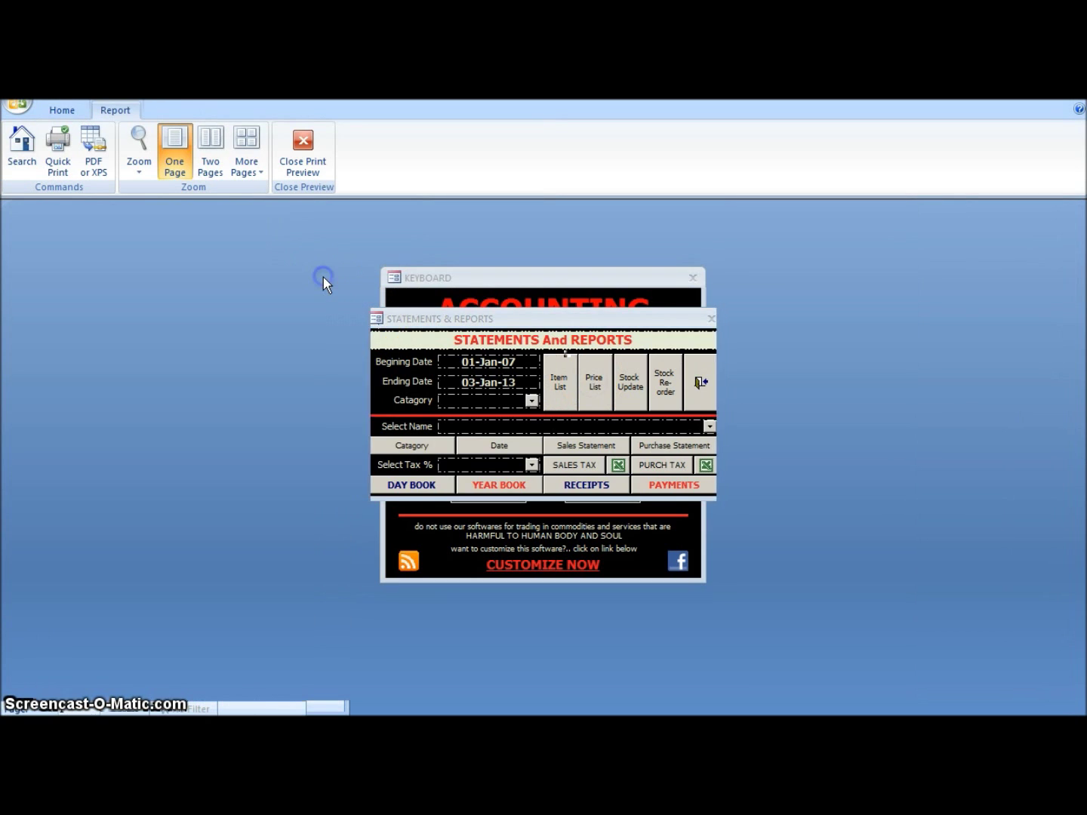
click(525, 249)
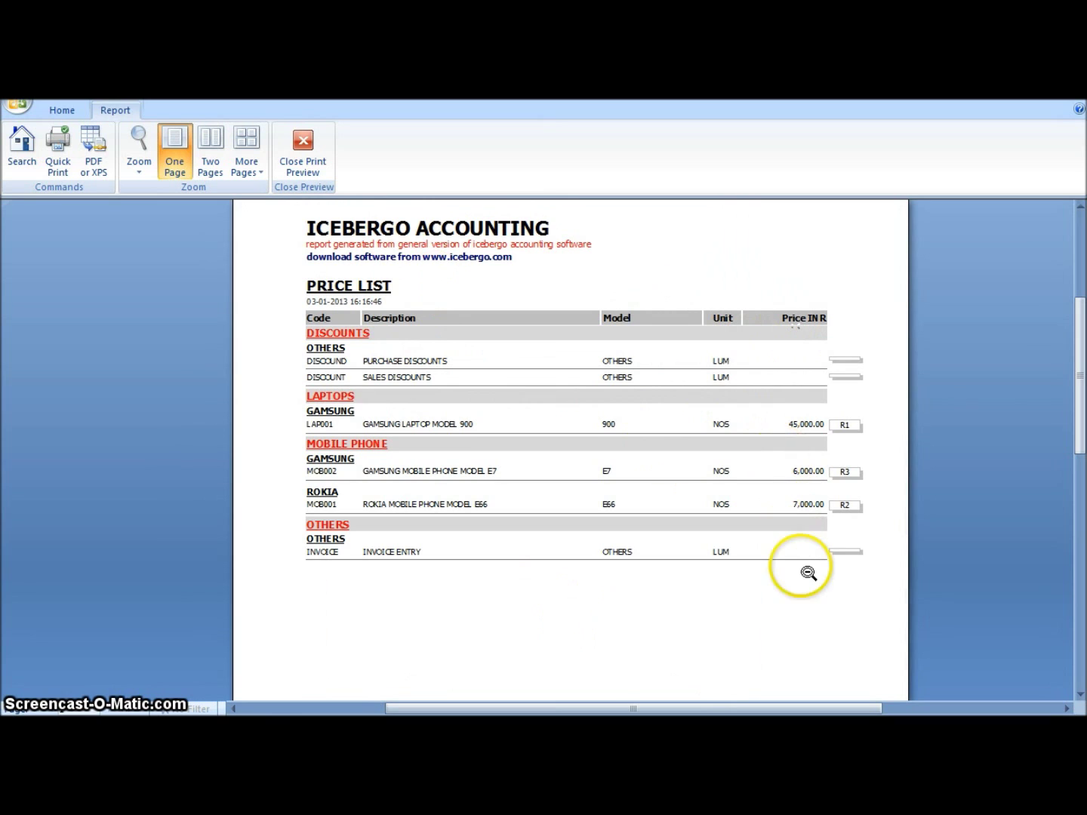
Step: Close the price list preview, generate the stock update report for all categories, and examine it enlarged before closing it
click(301, 144)
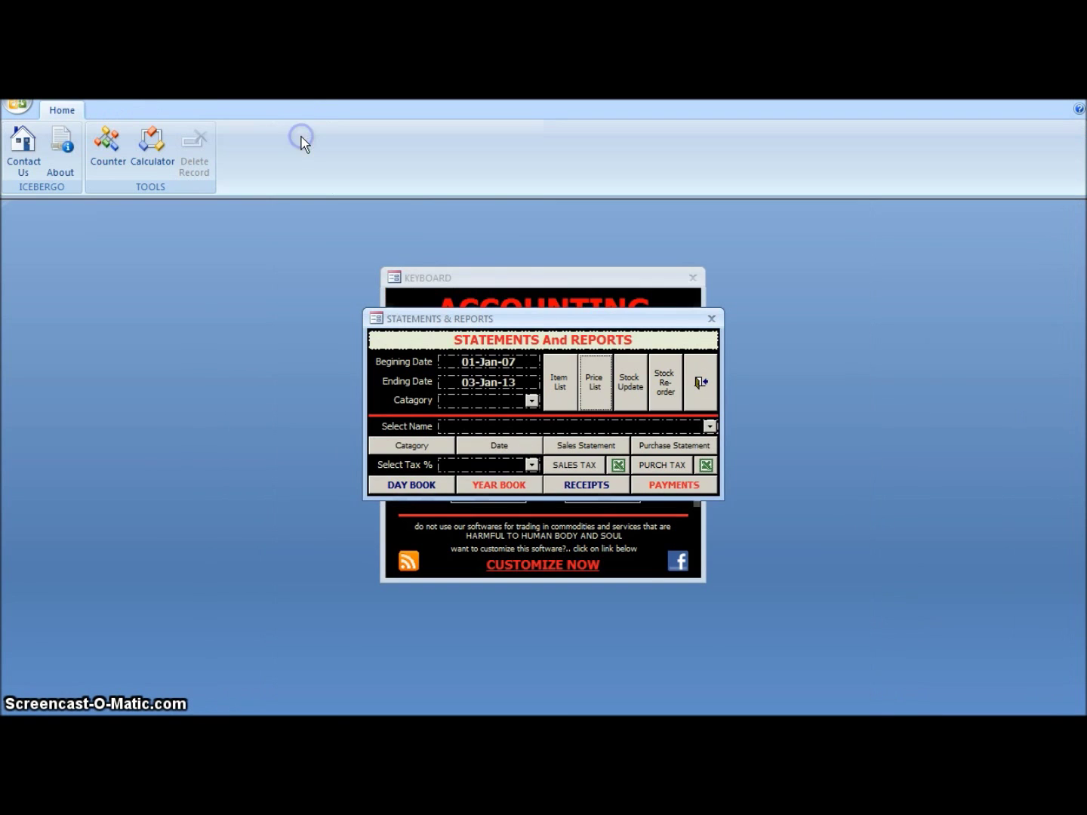
click(633, 386)
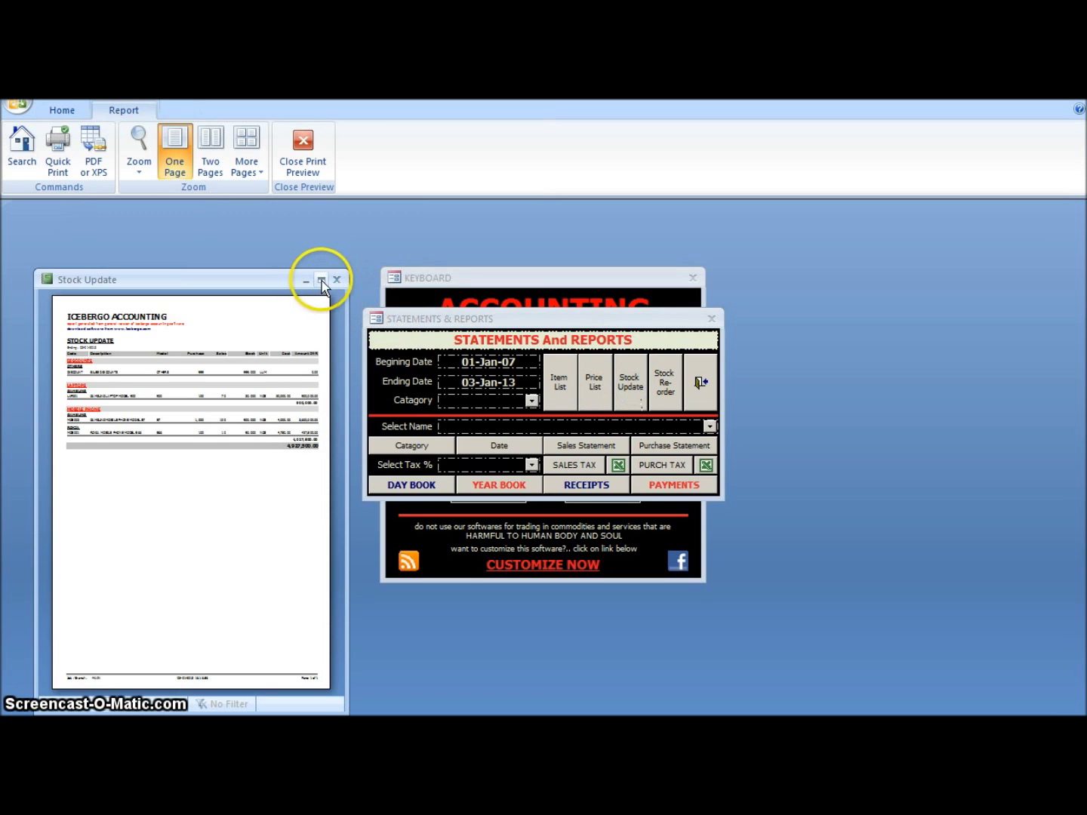
click(322, 281)
click(482, 240)
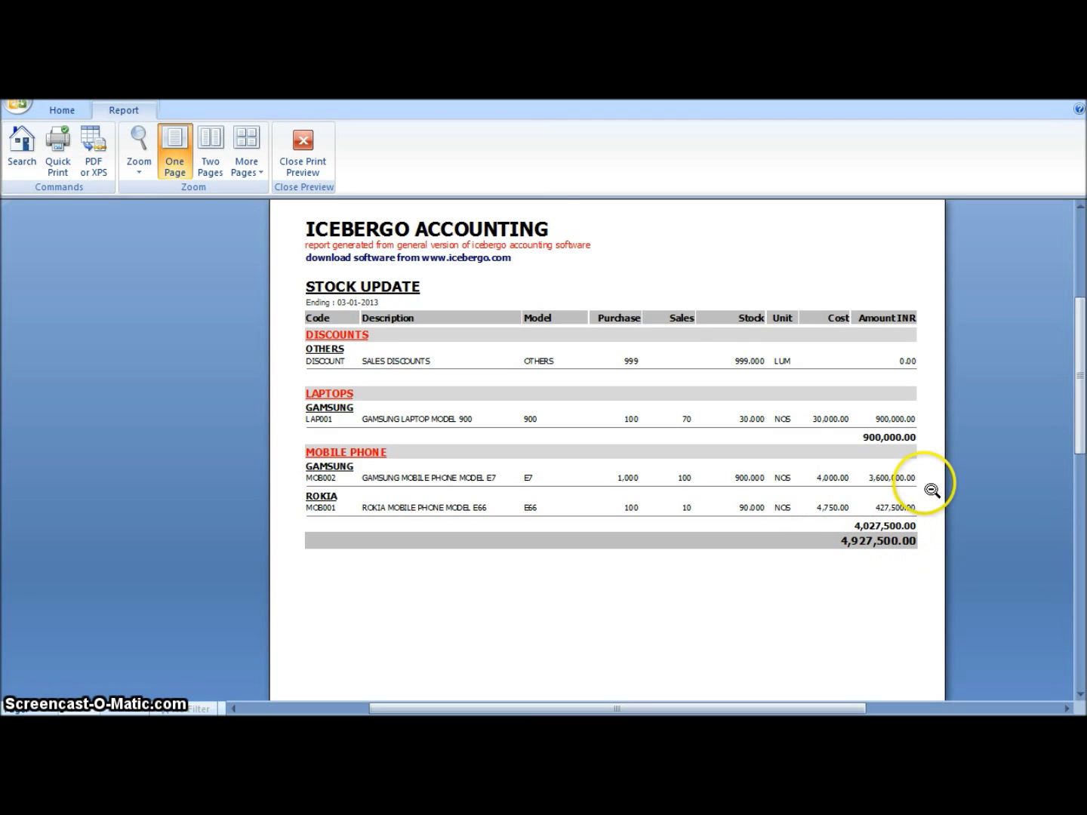
click(306, 143)
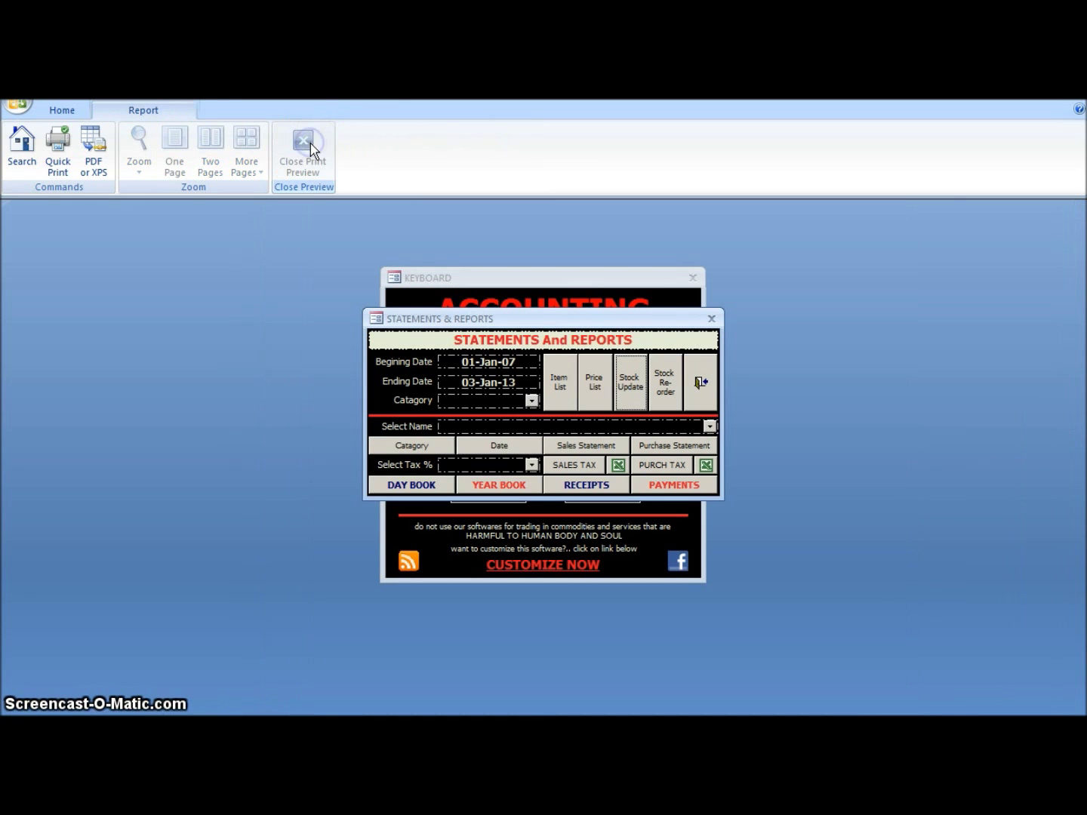
Step: Generate the stock re-order report, examine it enlarged, and close the preview
click(666, 389)
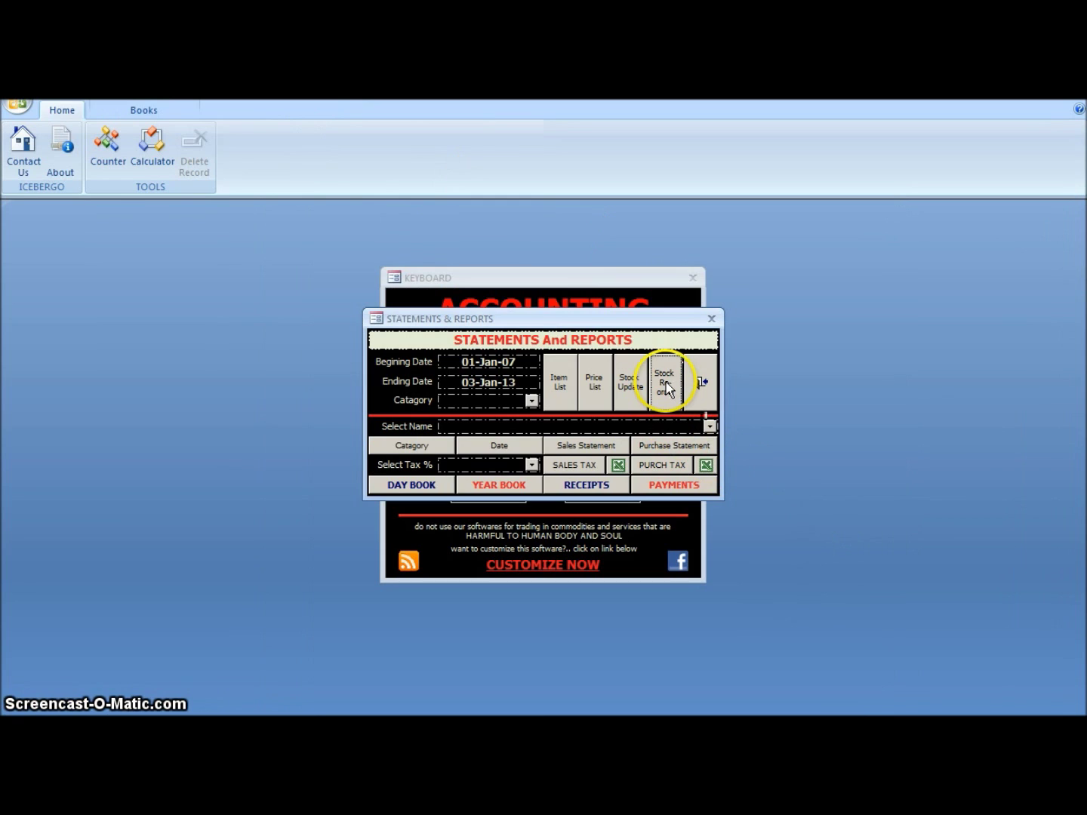
click(316, 275)
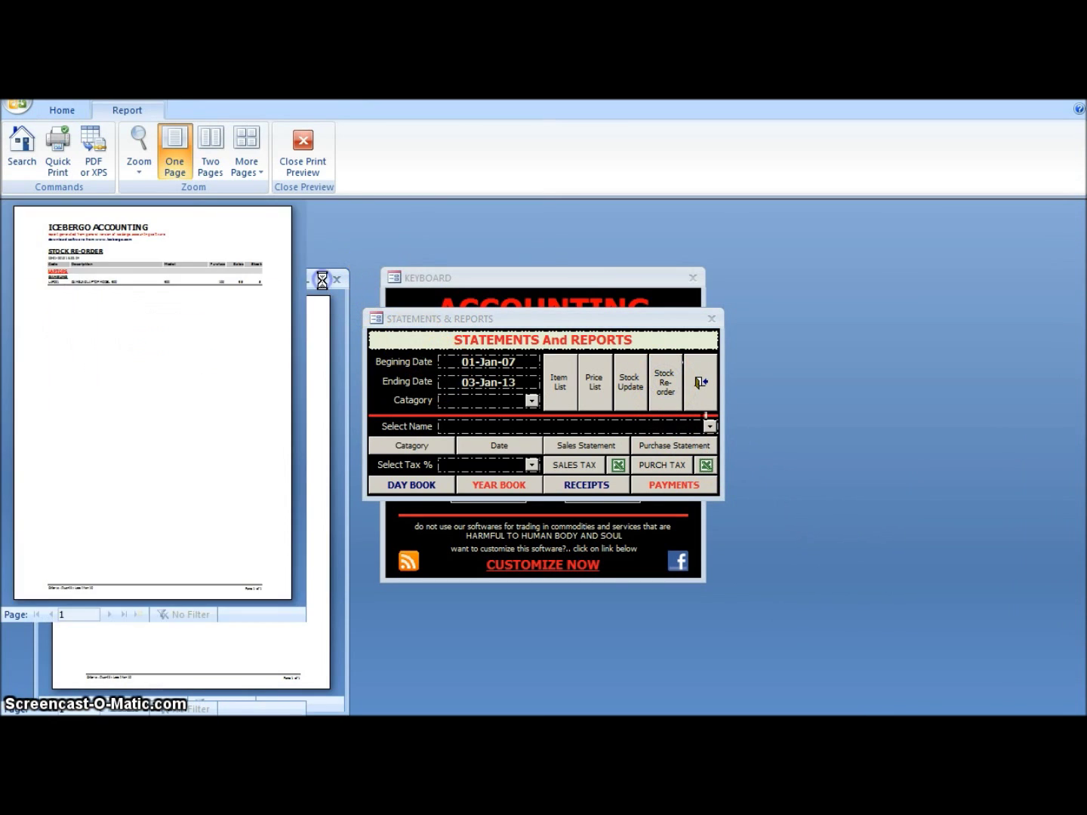
click(541, 279)
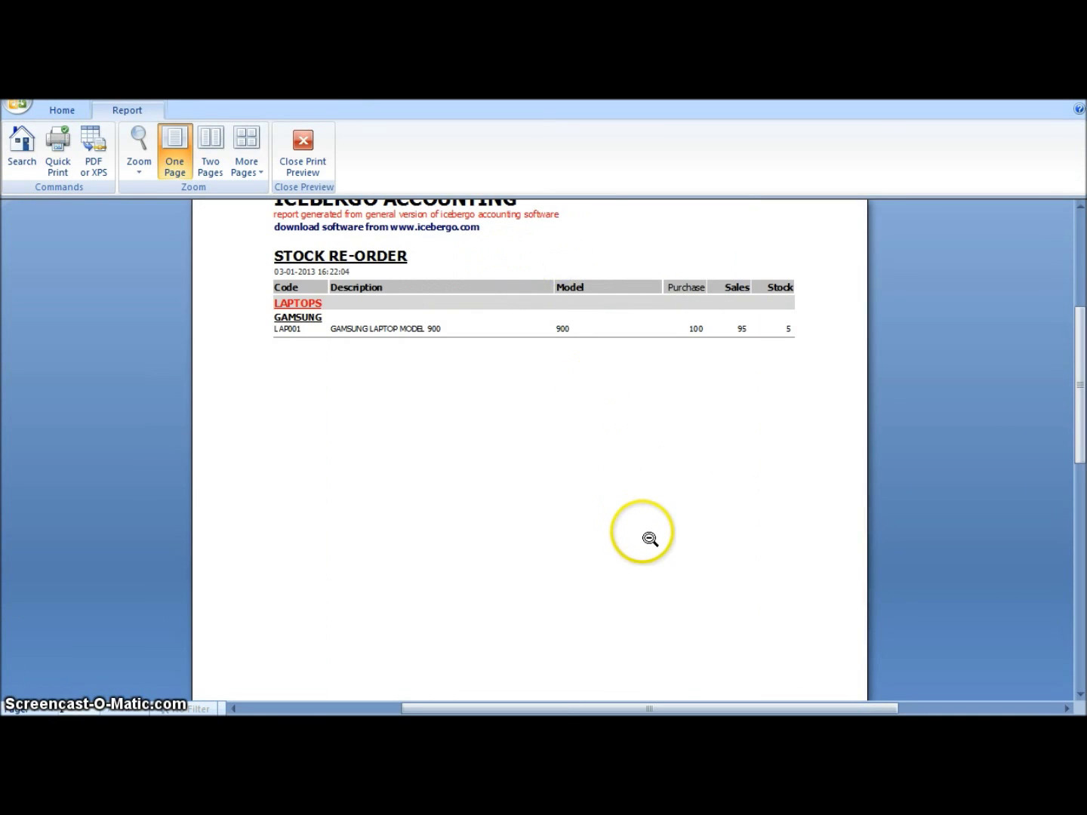
scroll(648, 535, up, 2)
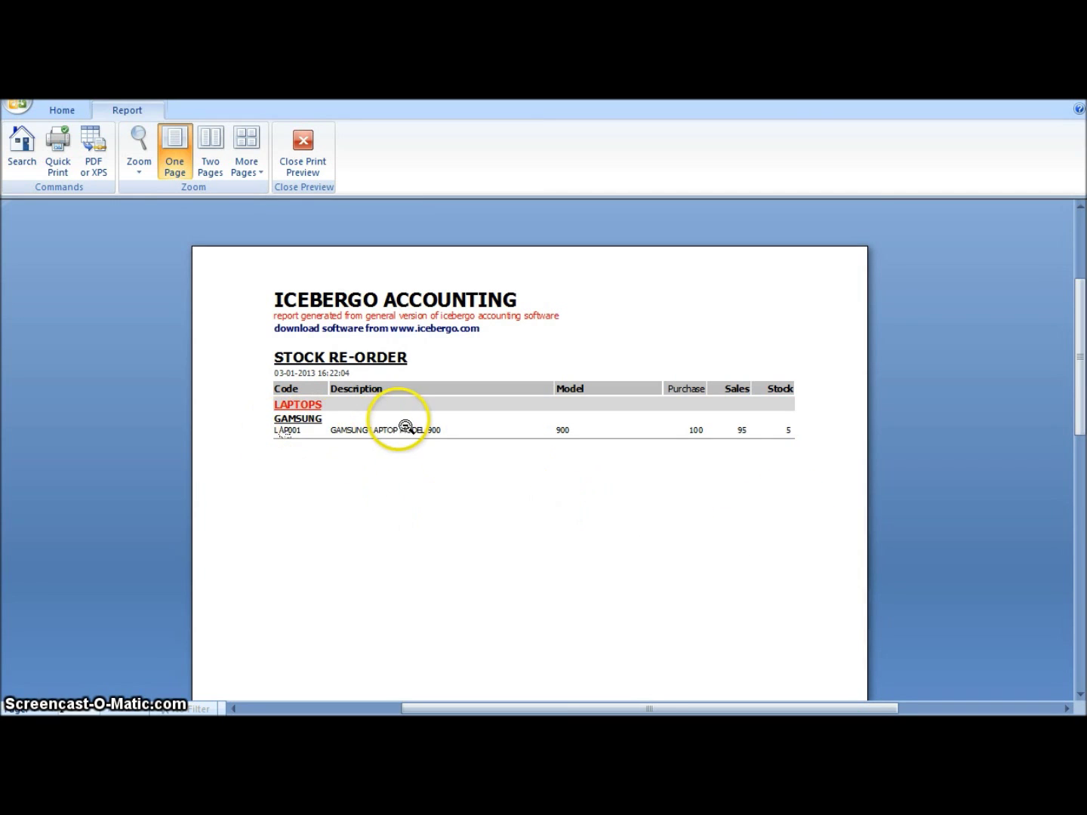
click(487, 500)
click(570, 452)
click(572, 450)
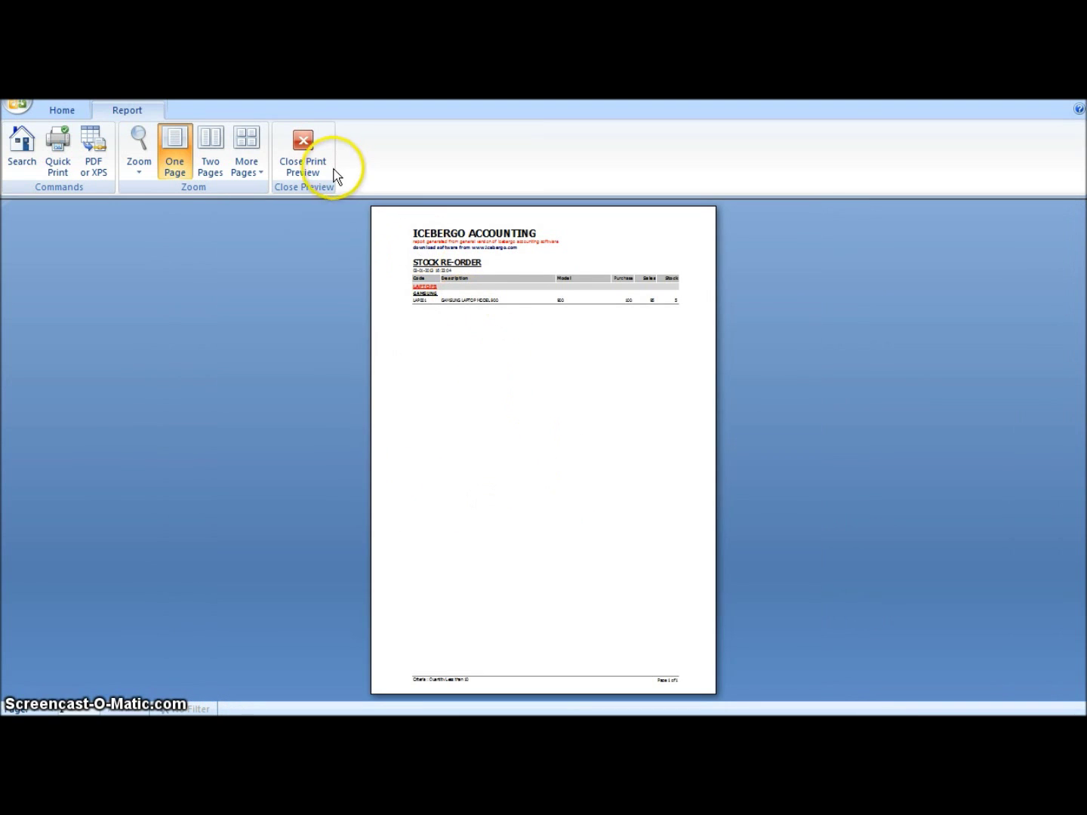
click(312, 148)
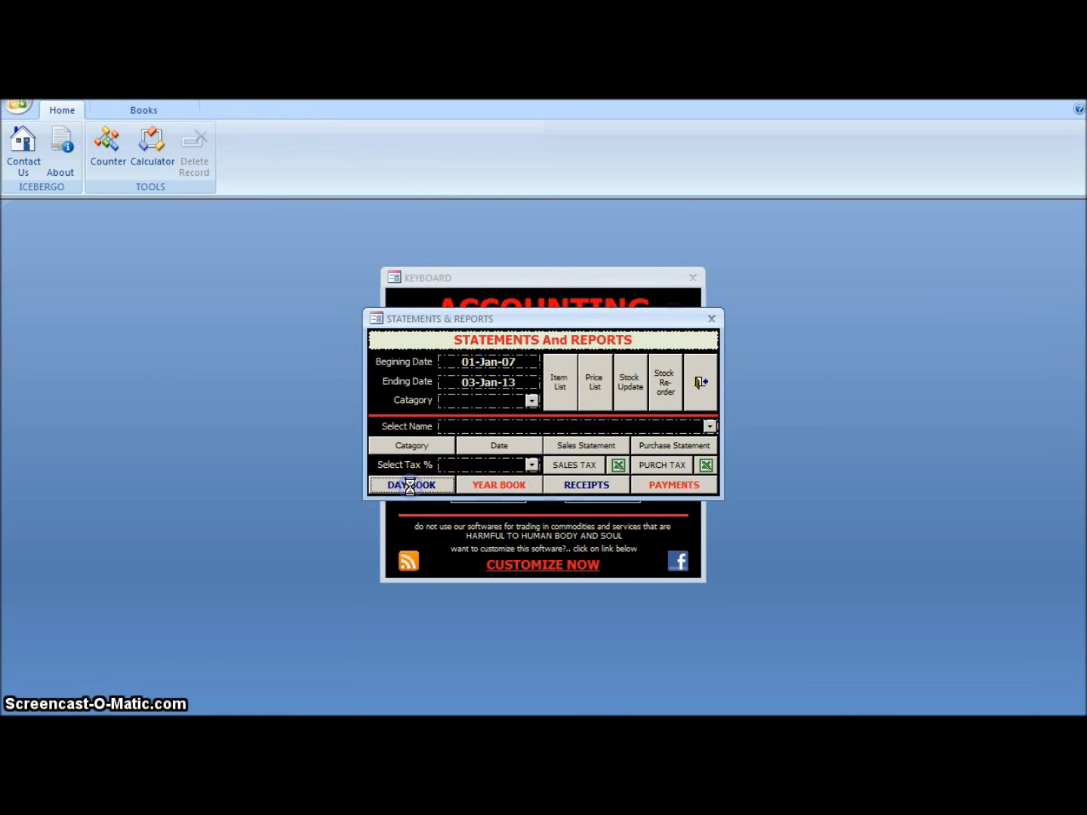
Step: Generate the day book for 01-Jan-07 to 03-Jan-13, examine it enlarged, and close the preview
click(321, 279)
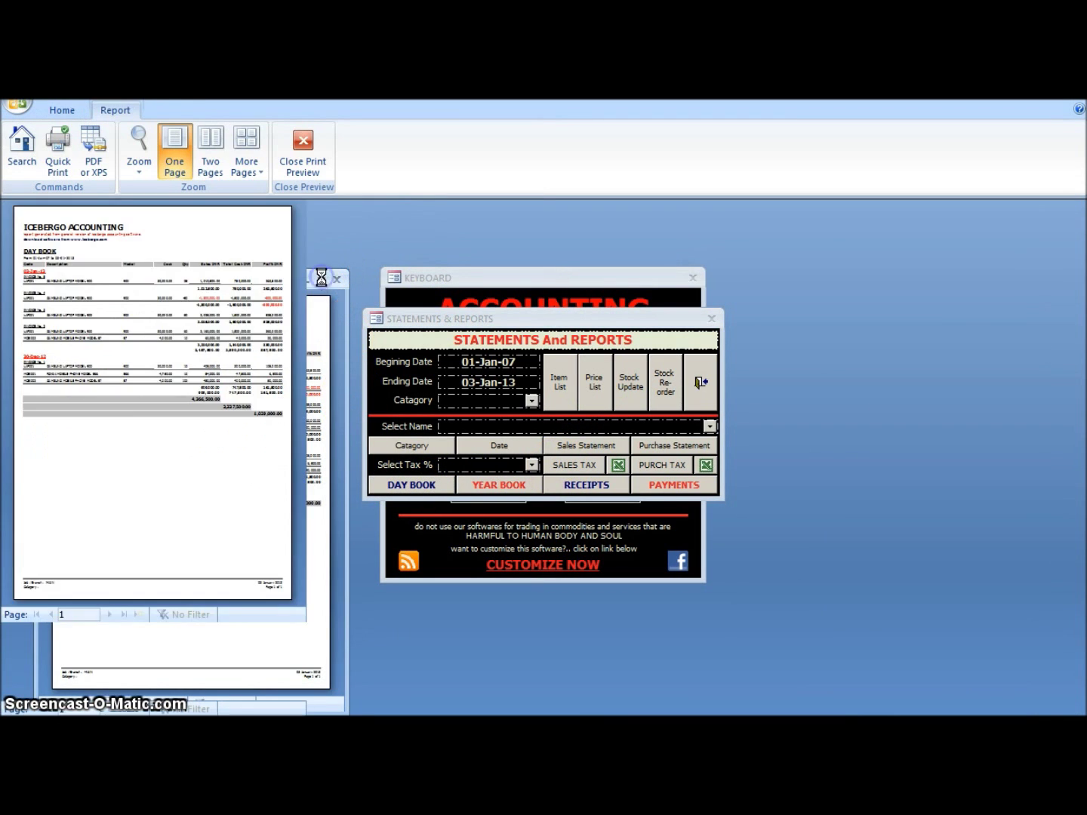
click(609, 260)
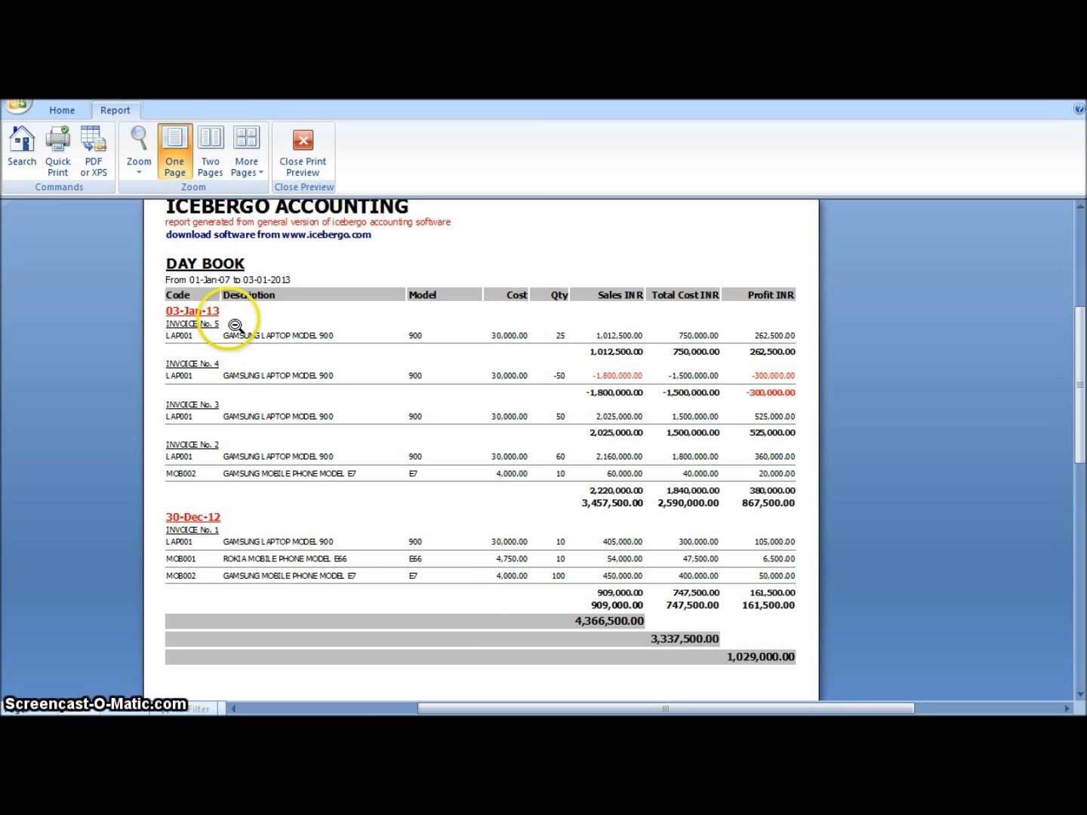
click(302, 152)
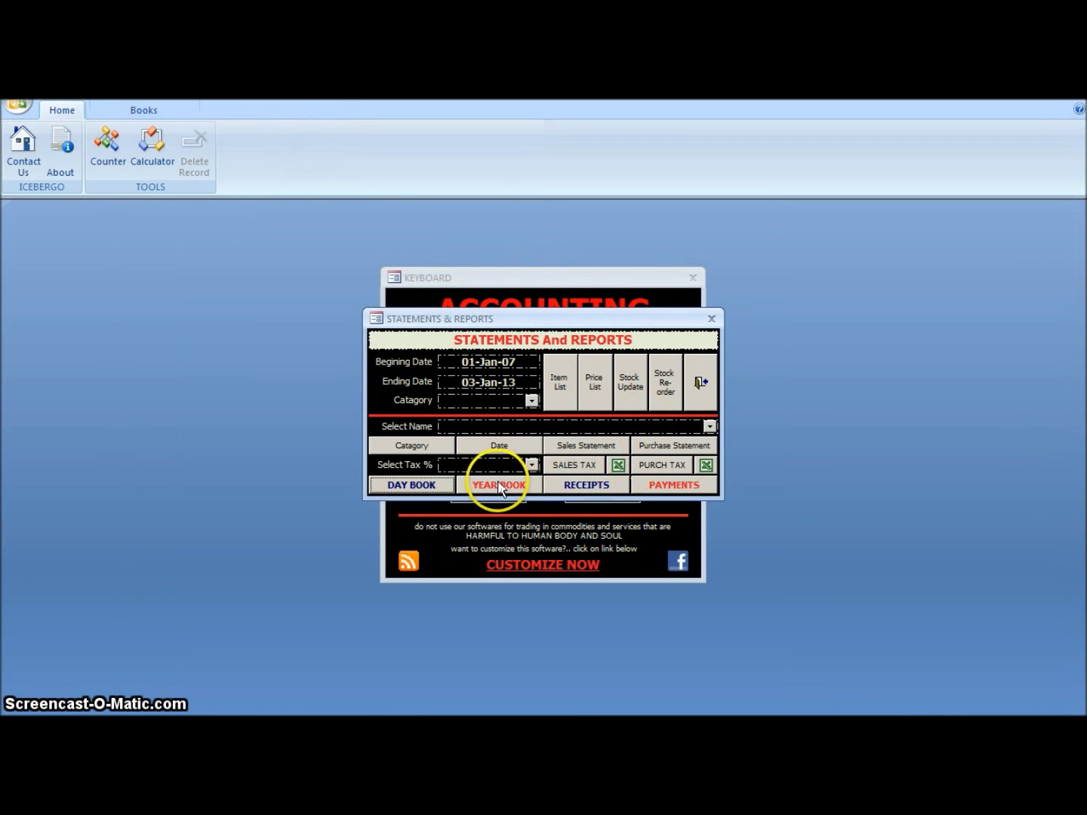
Step: Generate the year book for the same date range, examine it enlarged, and close the preview
click(497, 487)
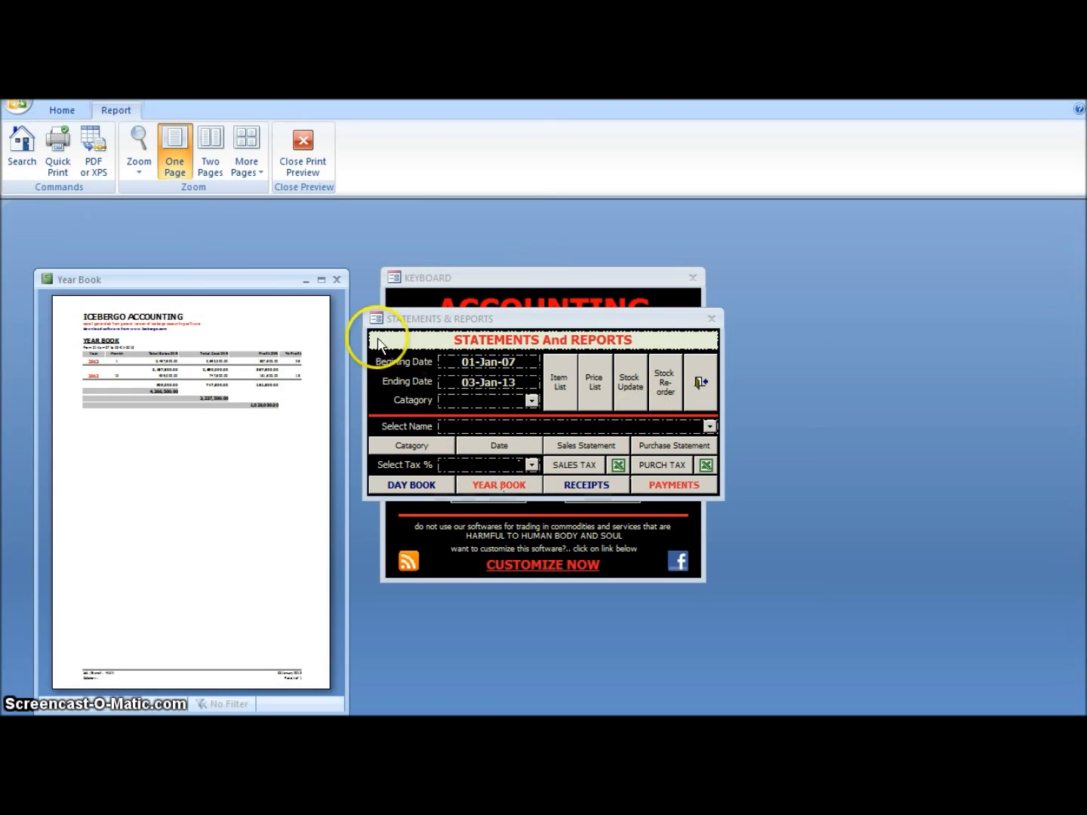
click(325, 285)
click(553, 251)
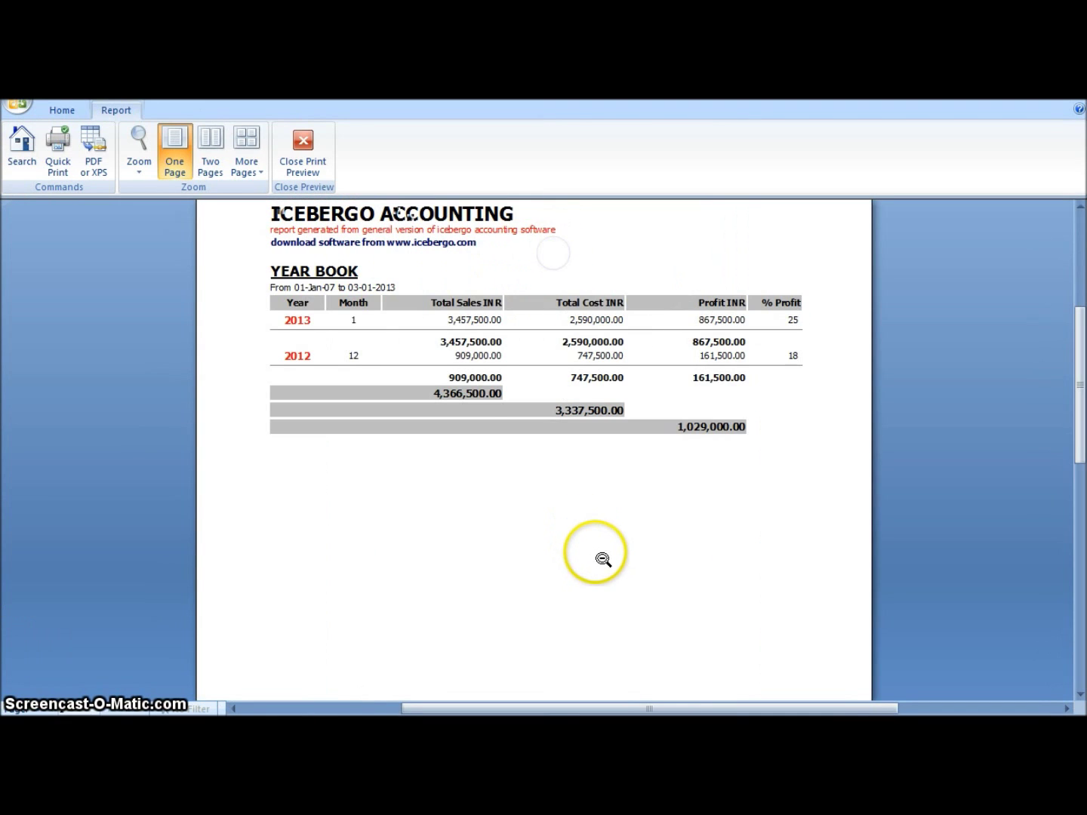
scroll(614, 567, up, 1)
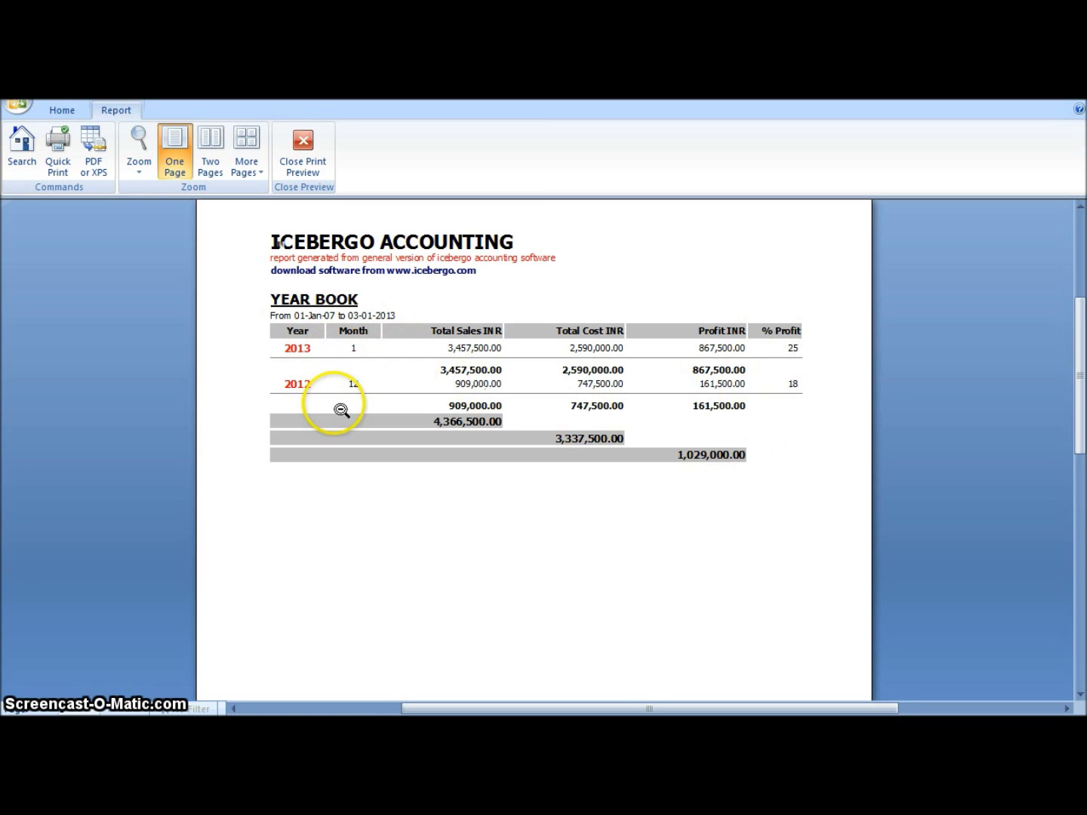
click(307, 155)
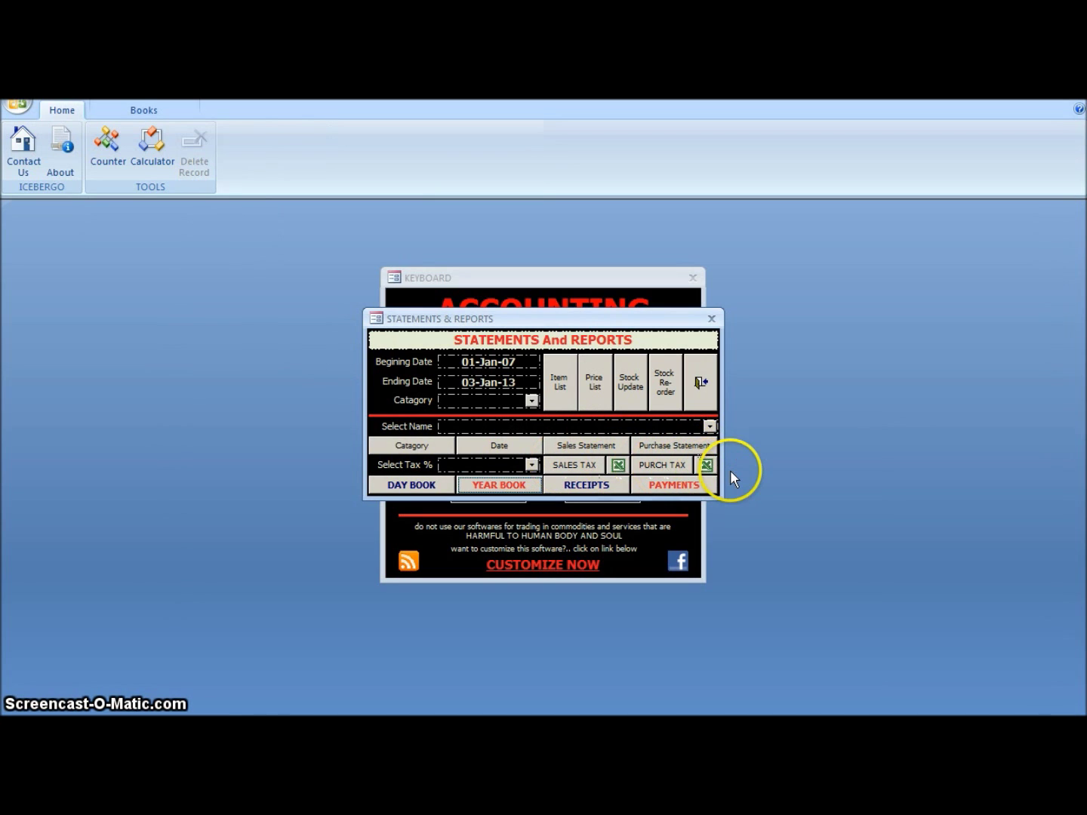
Step: View the receipt register and the payment register from the reports form, closing each one, and exit Statements and Reports
click(596, 487)
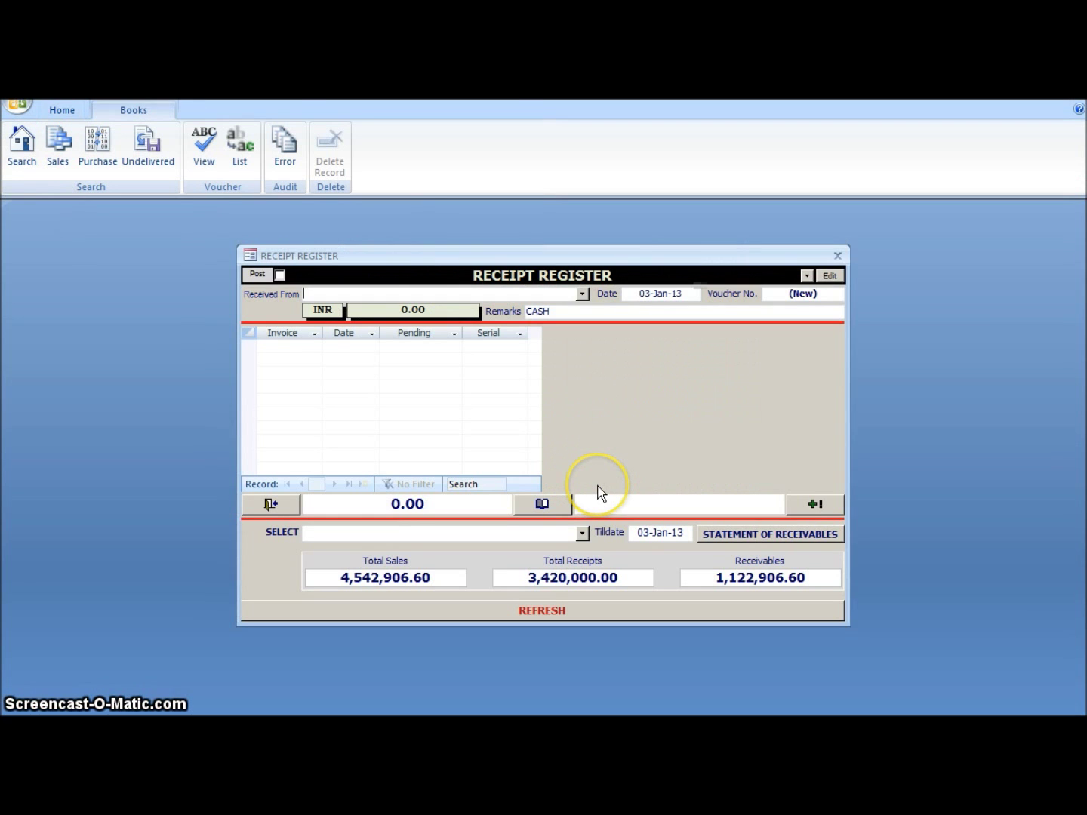
click(271, 504)
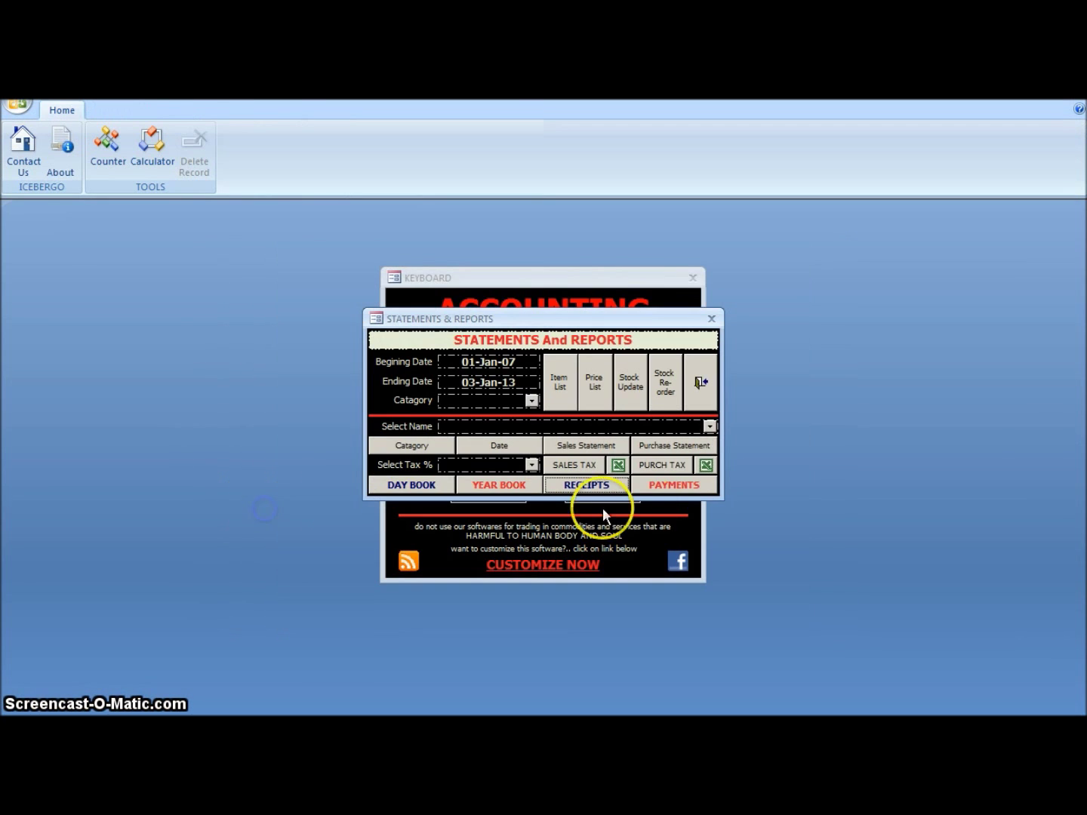
click(666, 485)
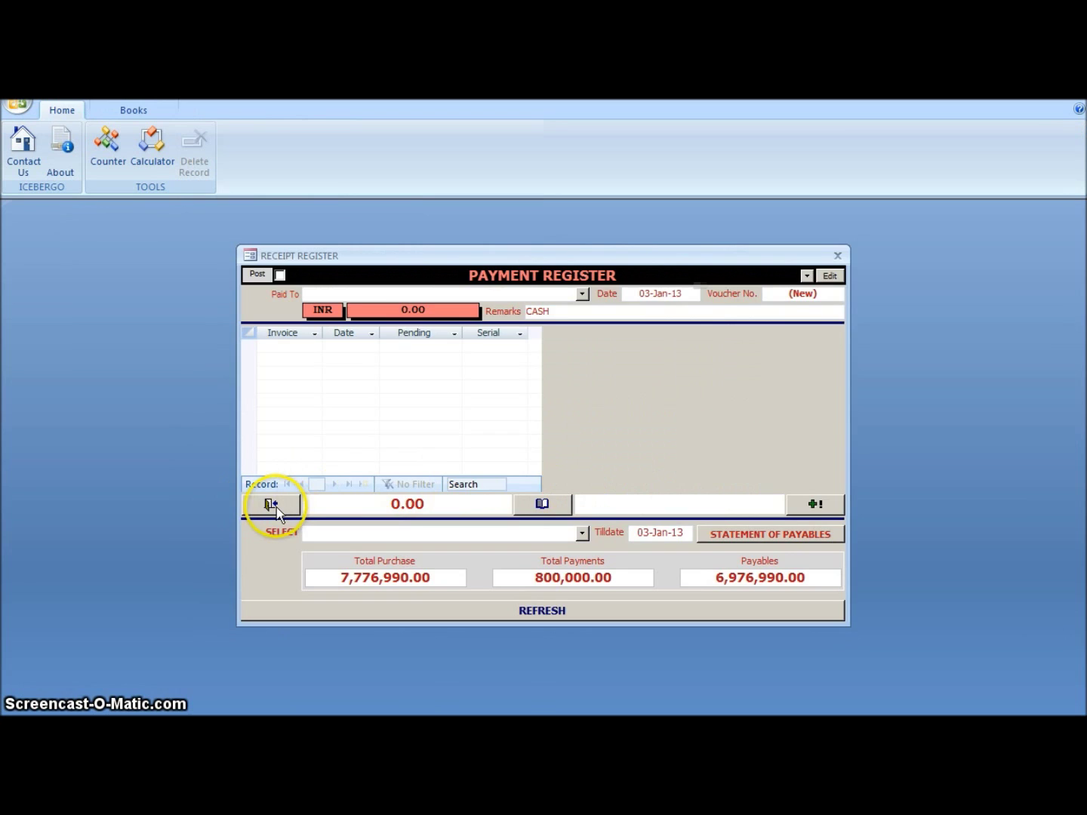
click(276, 507)
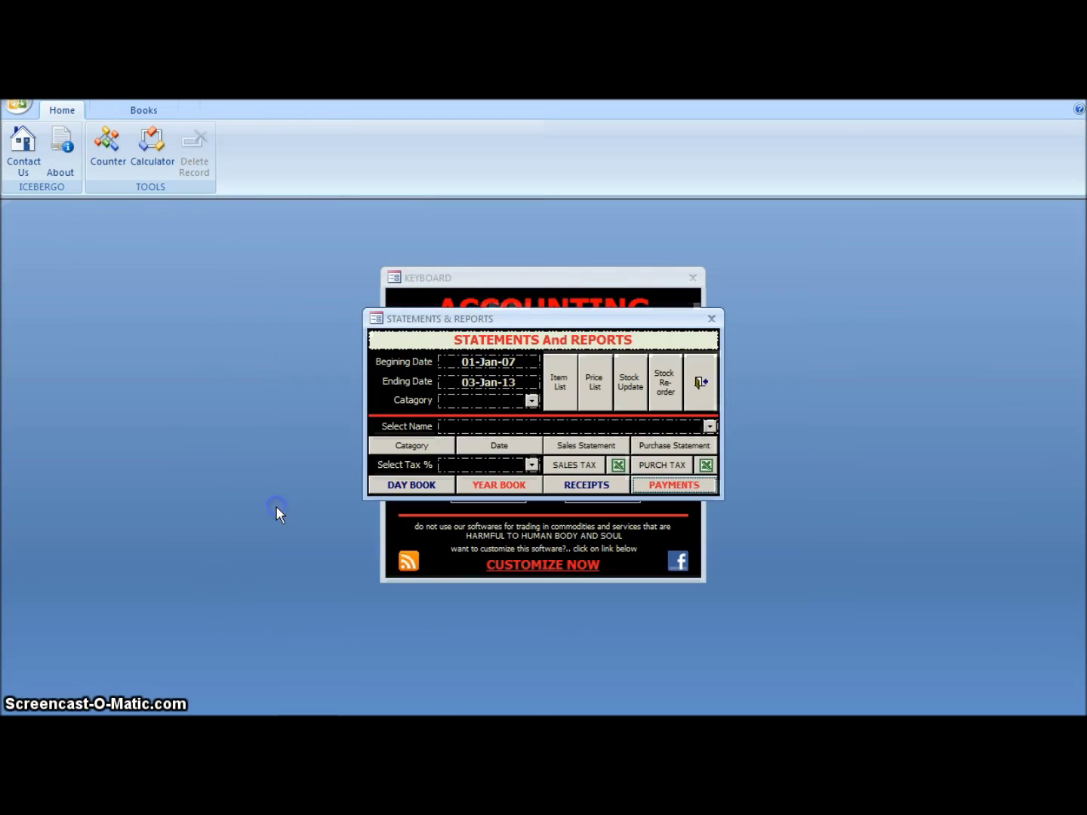
click(698, 385)
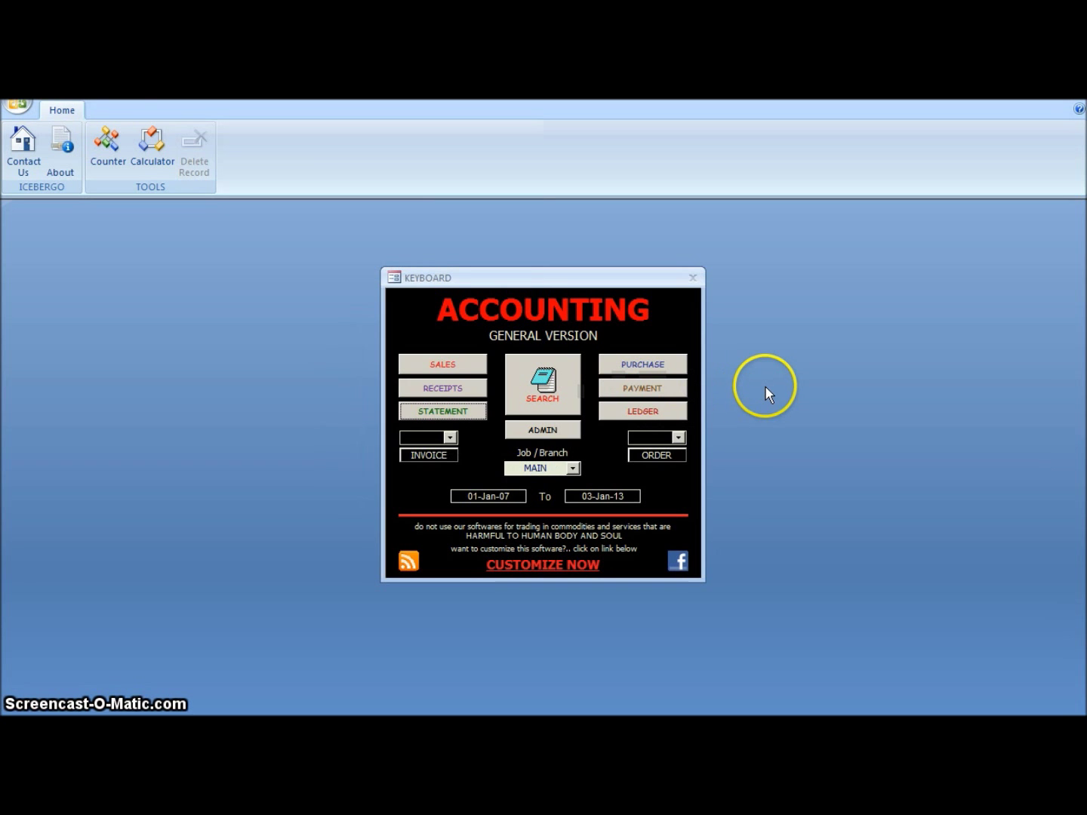
Step: Open the general ledgers and start a new voucher dated today, 03-Jan-13
click(655, 411)
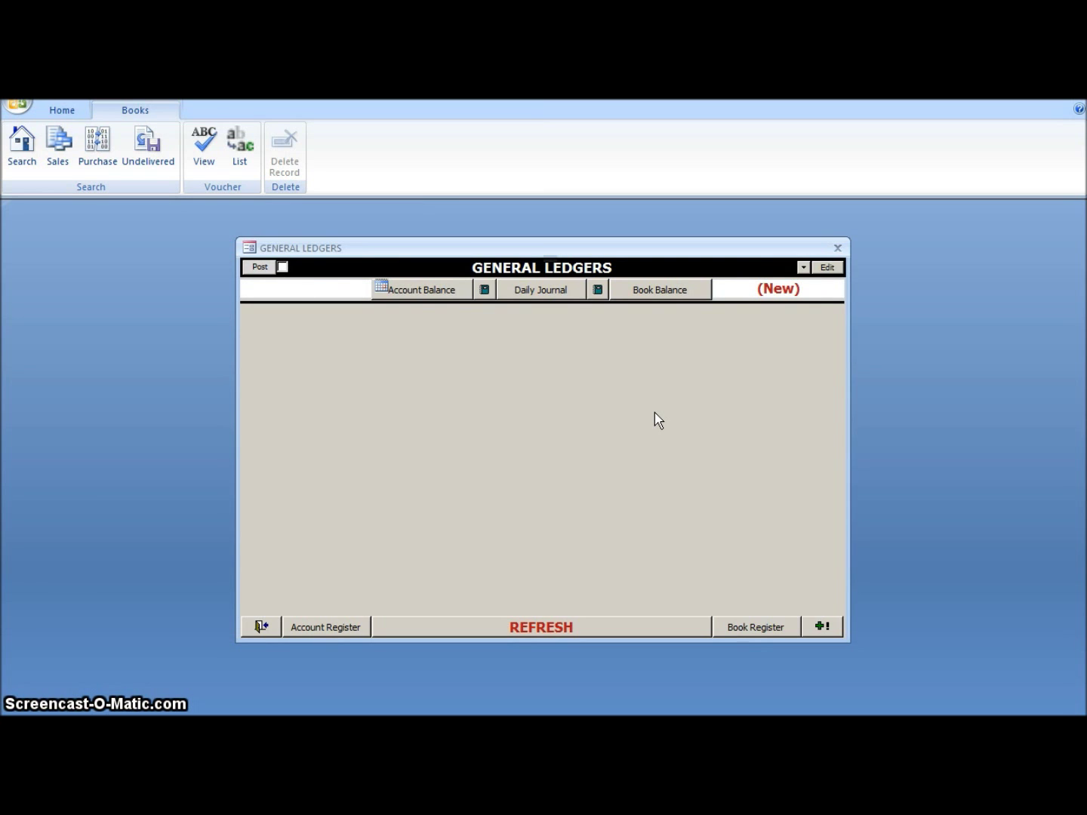
click(380, 286)
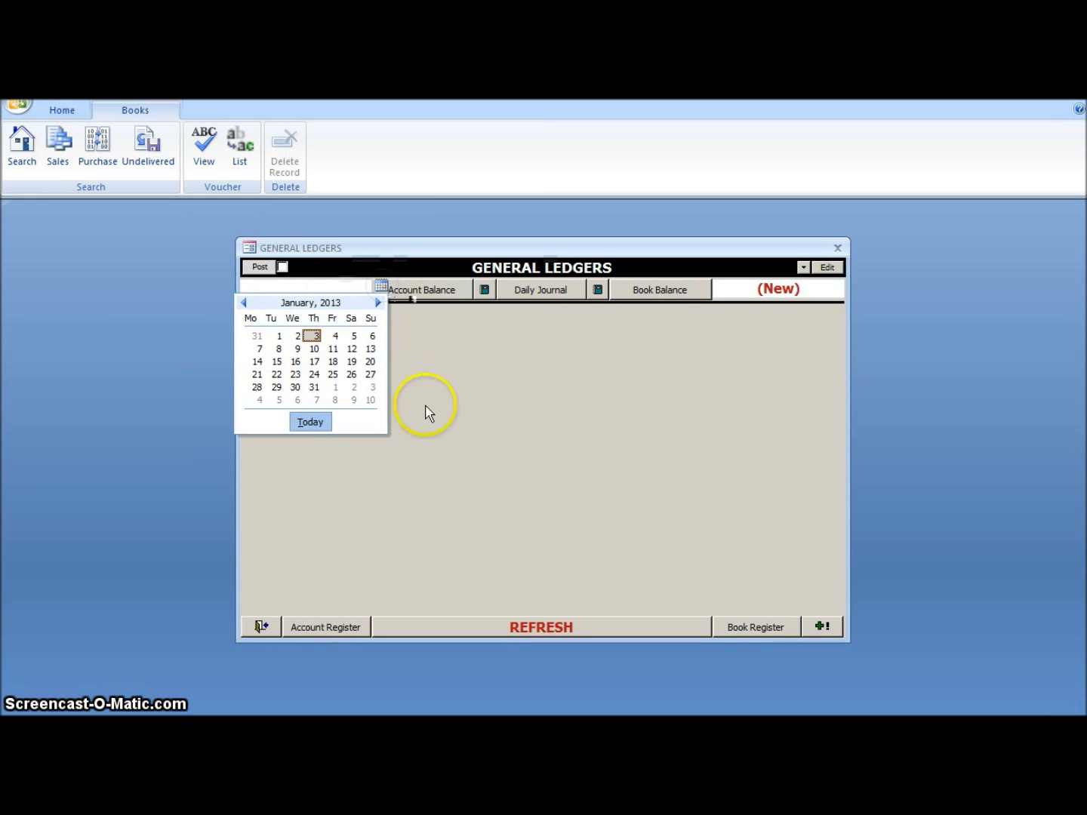
click(309, 422)
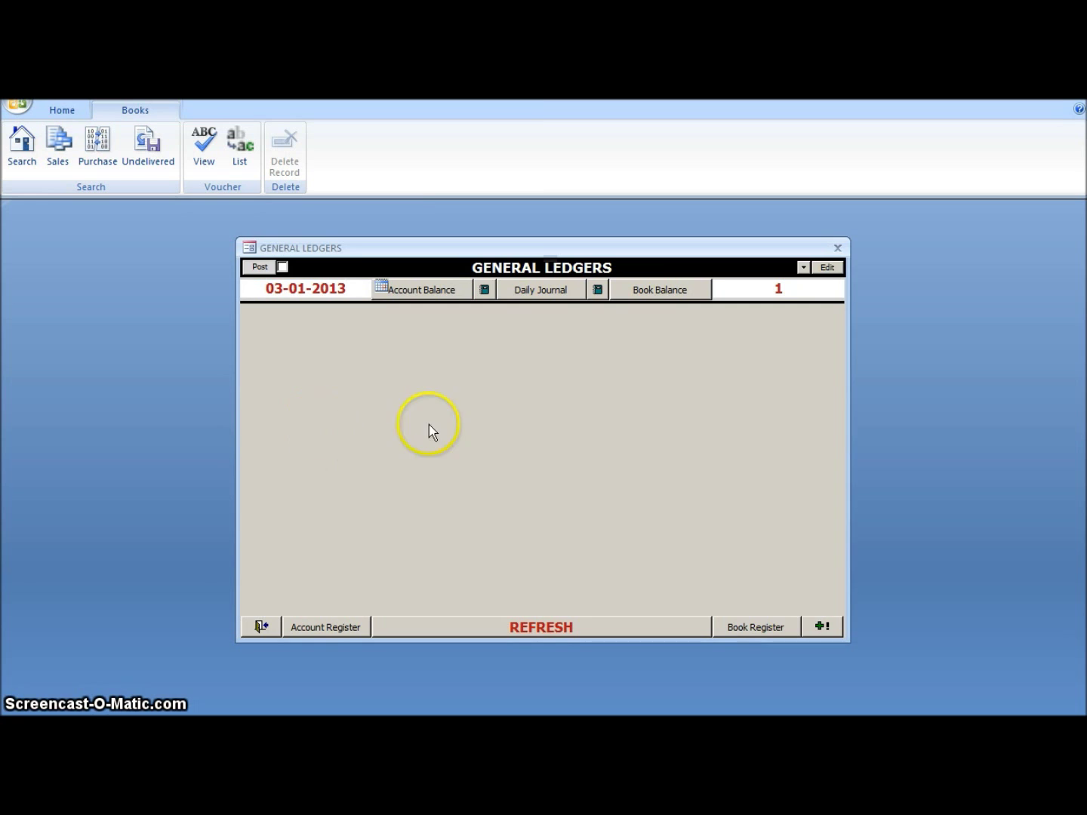
key(Tab)
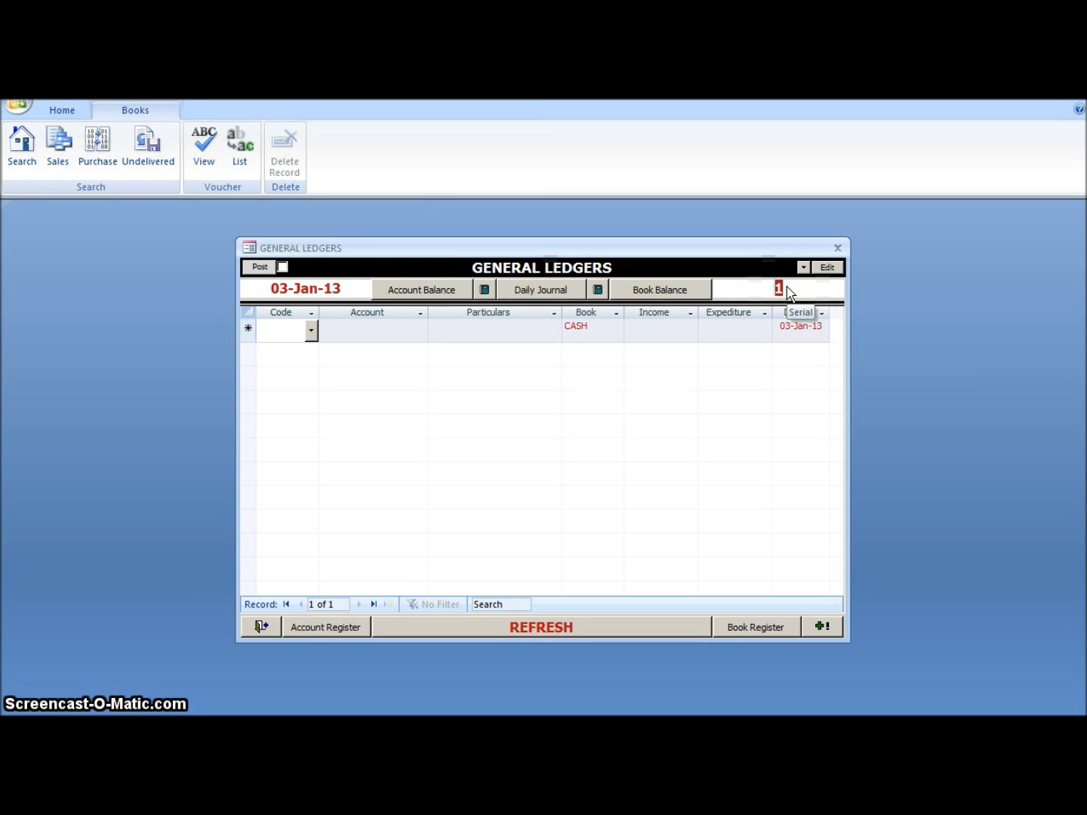
key(Tab)
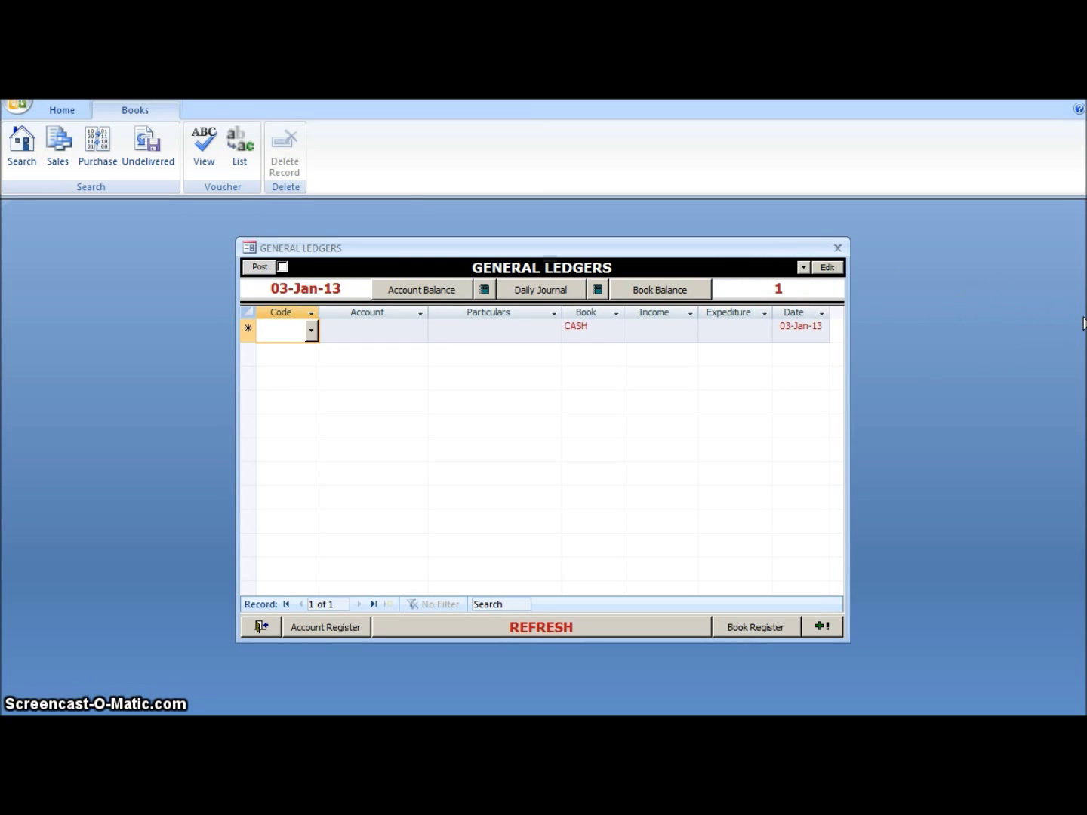
Step: Enter account code CAPITAL in the first ledger line with the particulars "Capital of Mr. X"
key(F4)
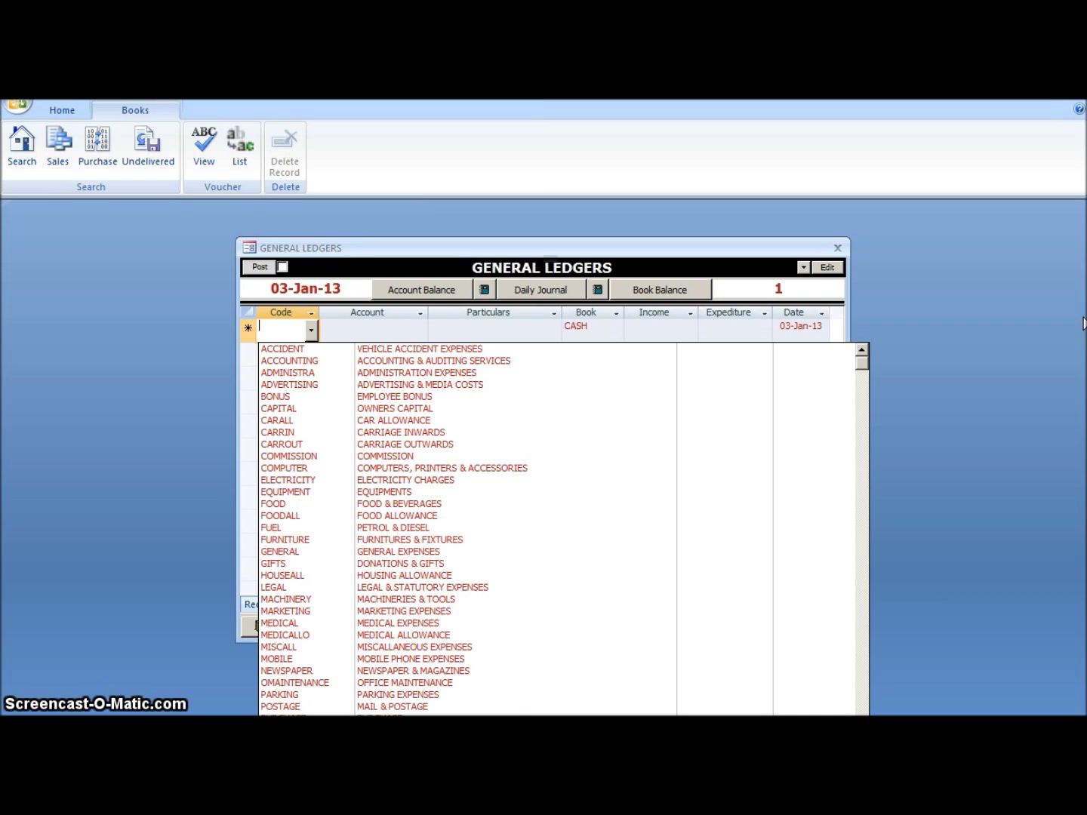
text(capitAL)
key(Tab)
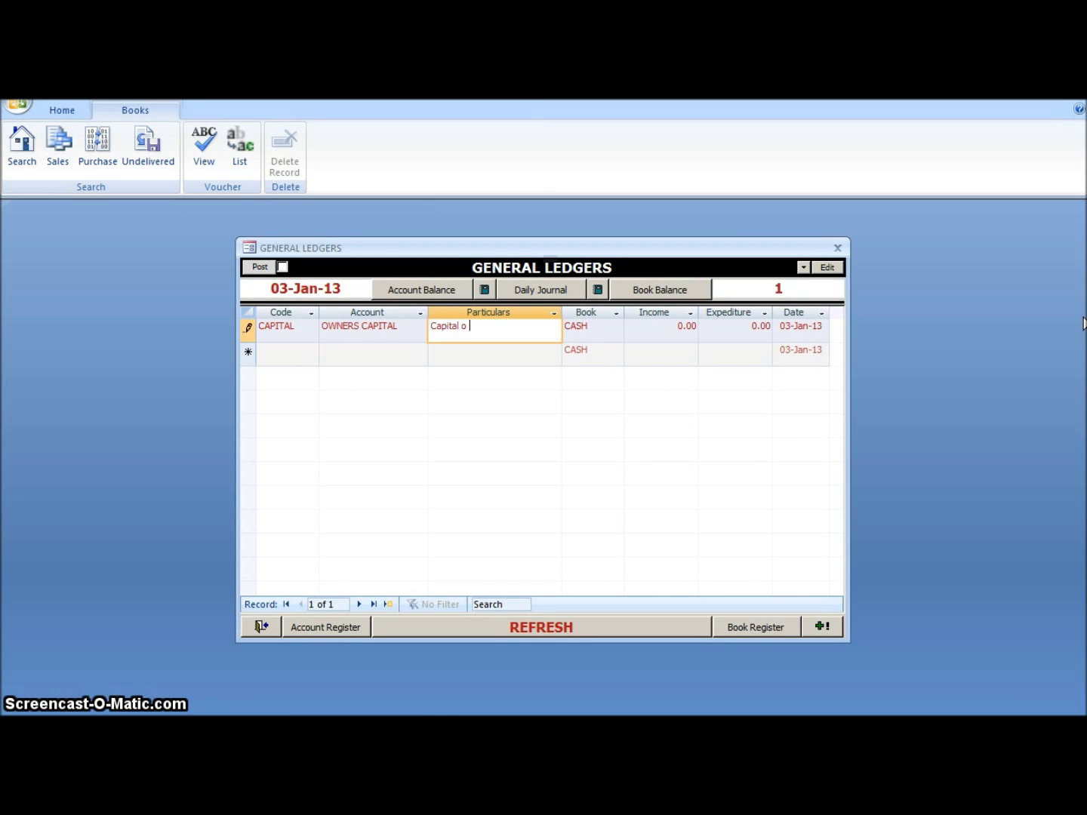
text(f Mr. X)
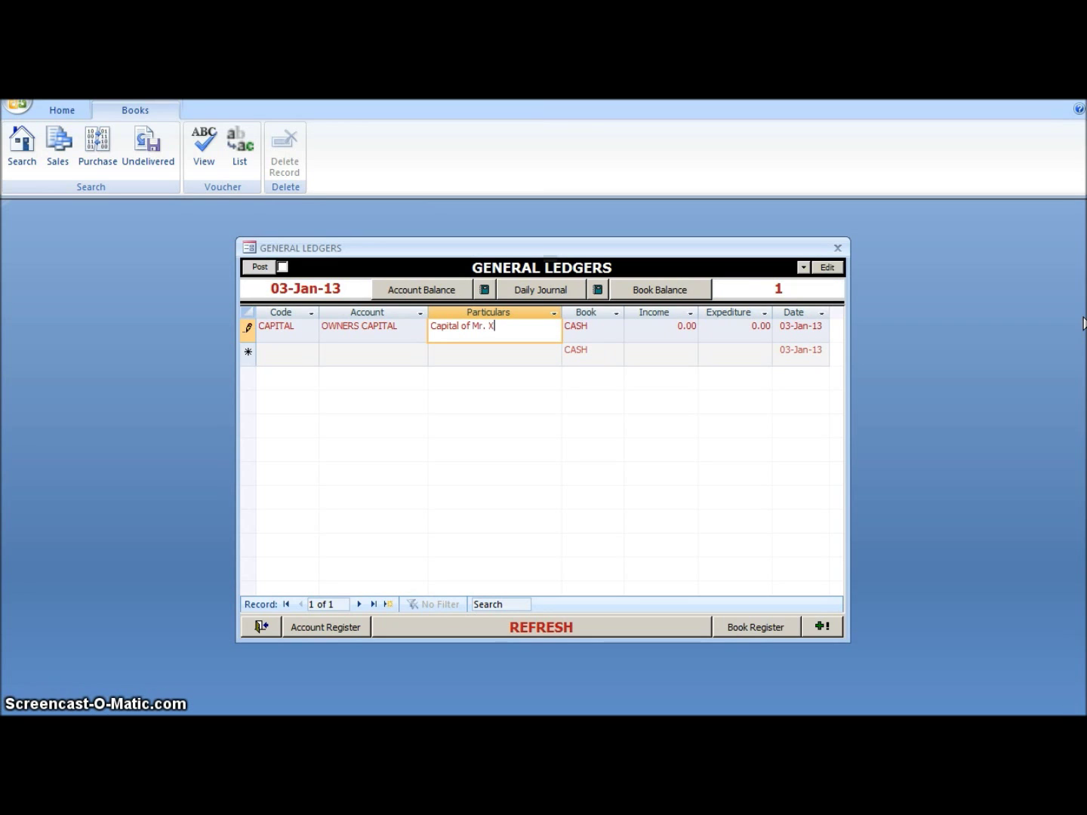
key(Tab)
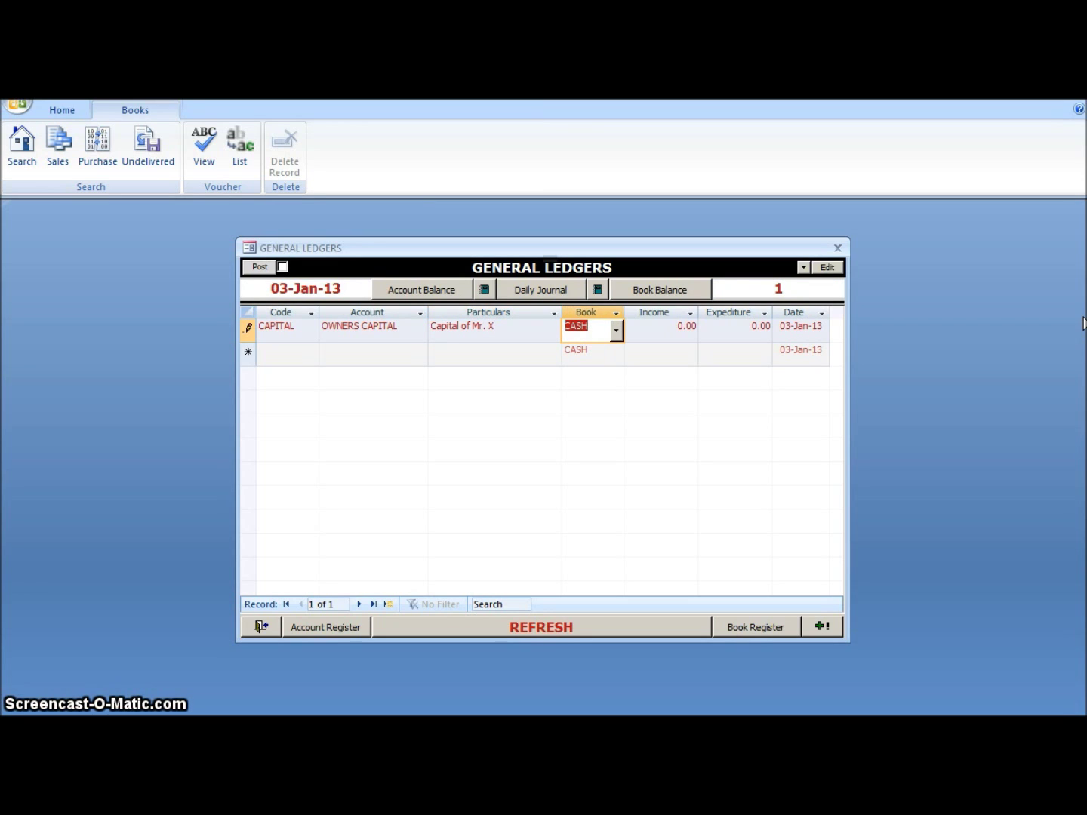
Step: Assign the capital entry to the BANK book and set its income to 10,000,000
key(F4)
key(Up)
key(Up)
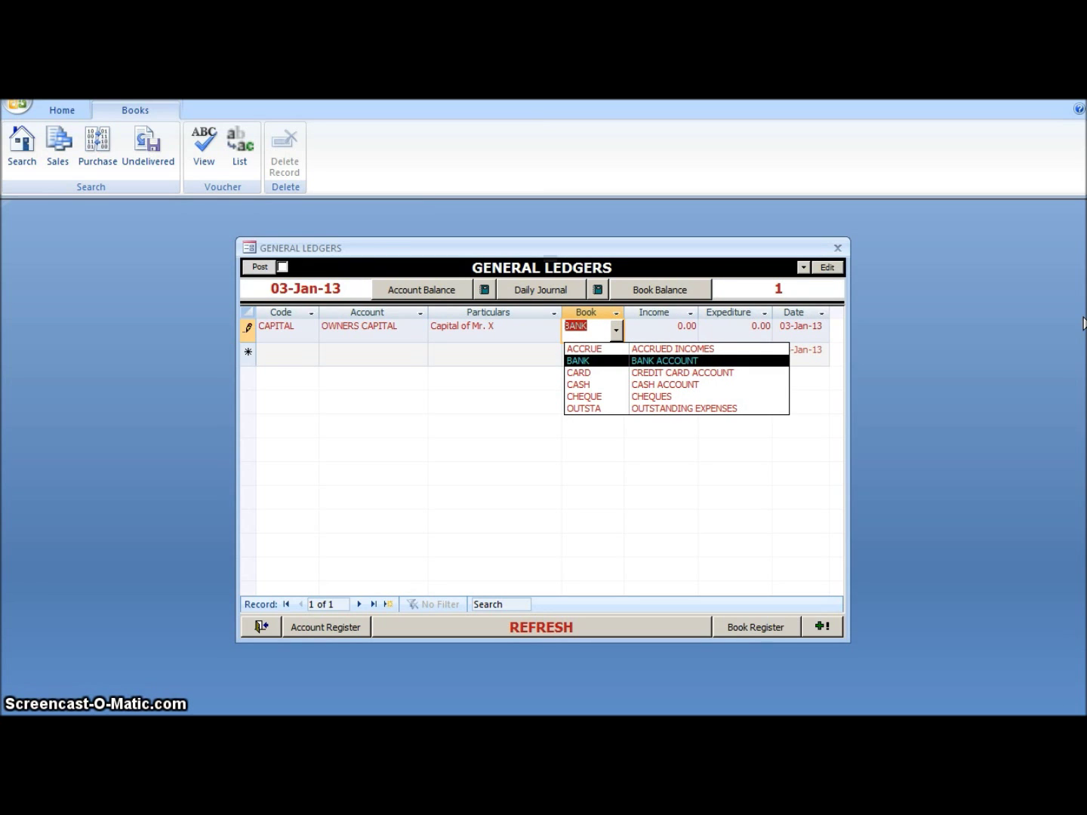
key(Tab)
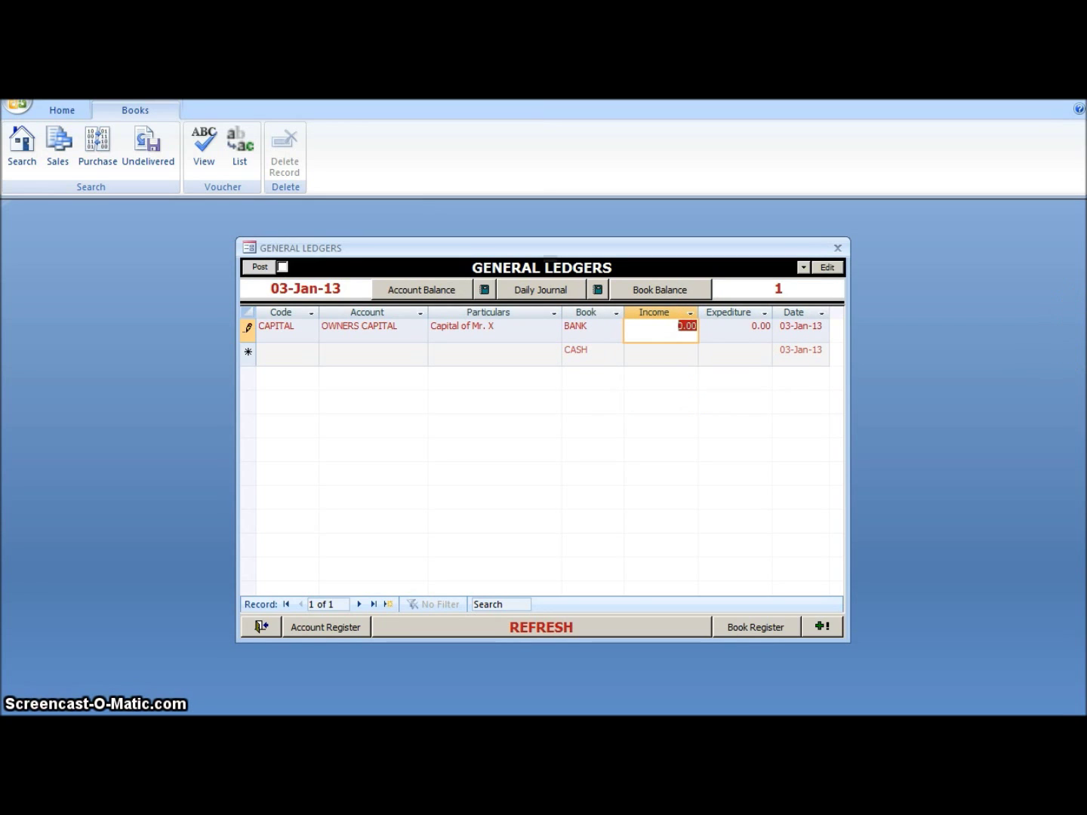
text(10000000)
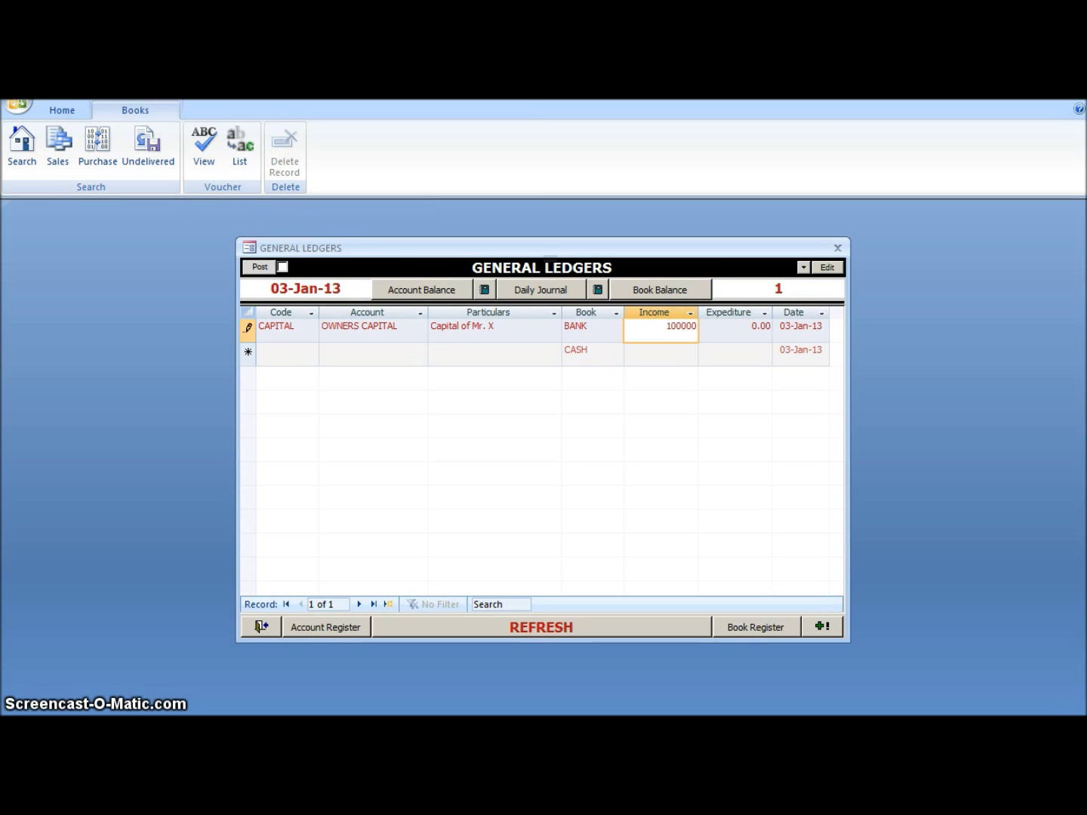
key(Tab)
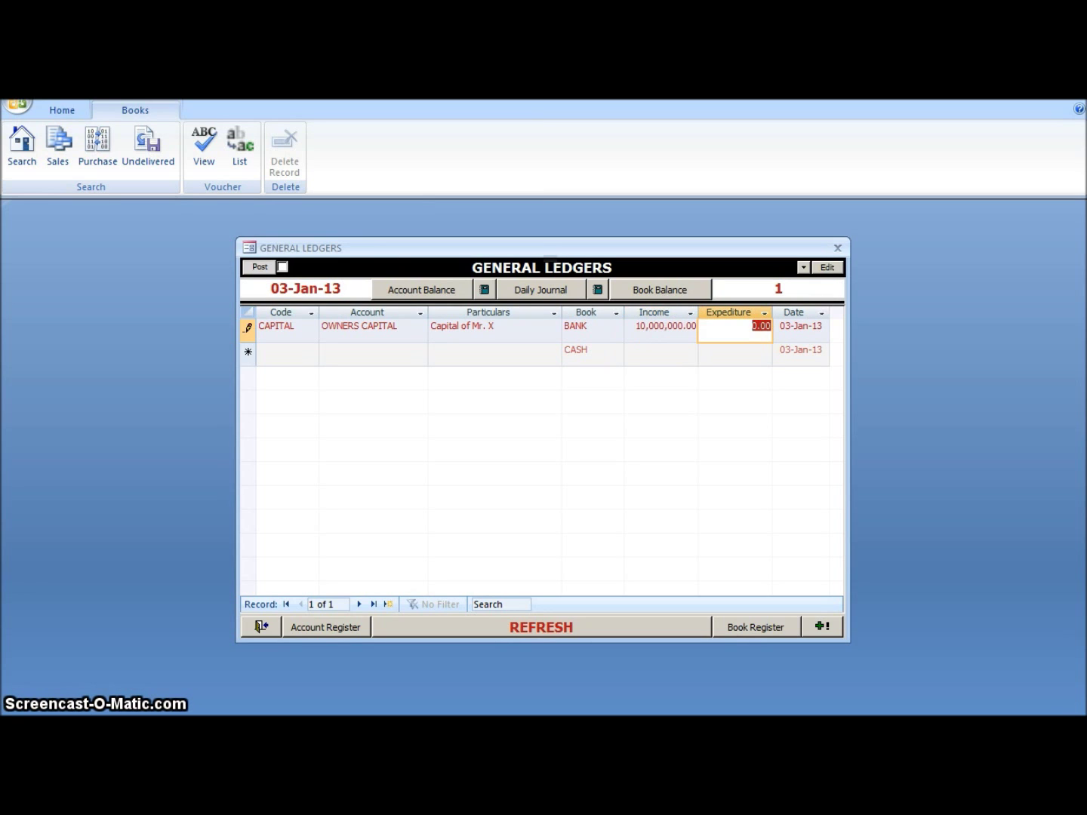
Step: Save the capital line in the voucher and refresh the general ledger
key(Tab)
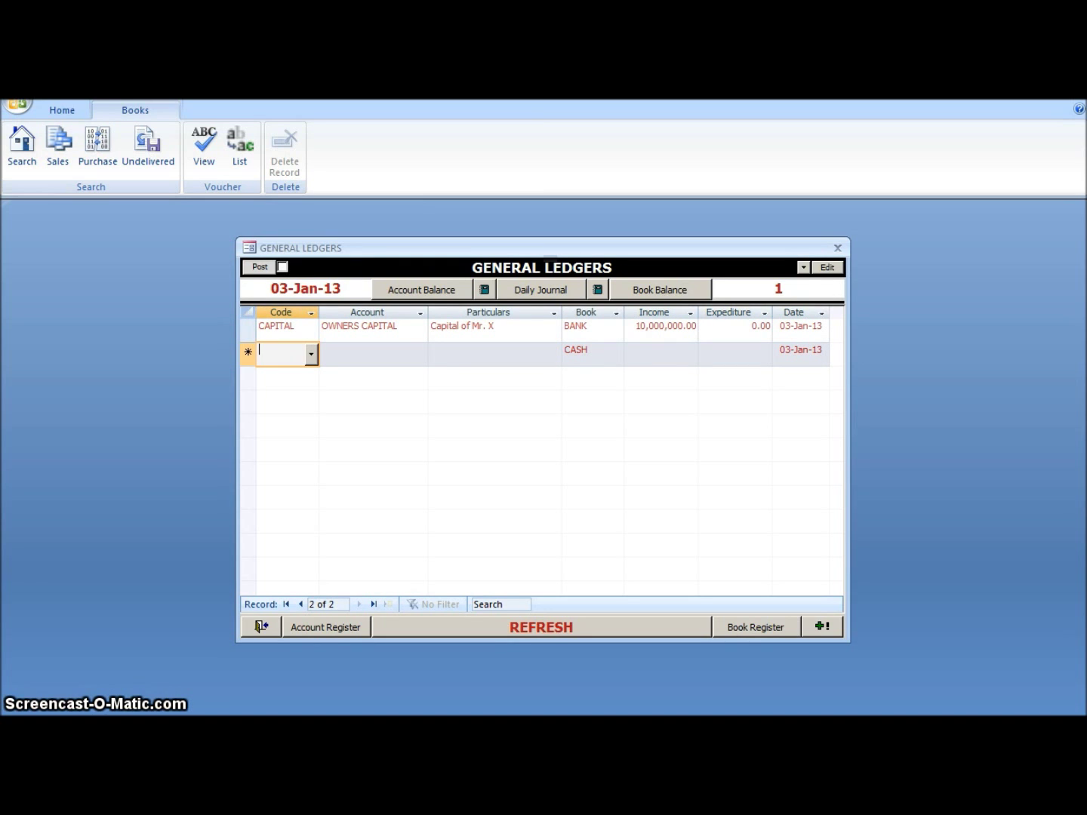
click(632, 620)
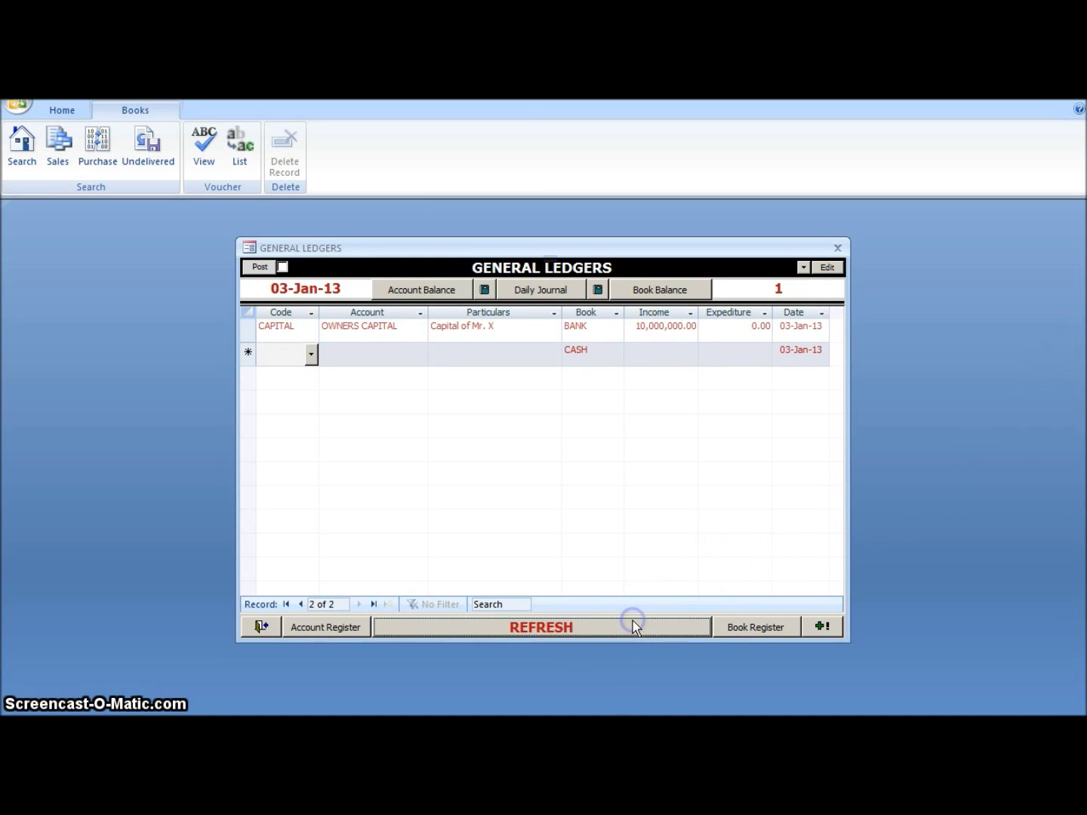
click(847, 624)
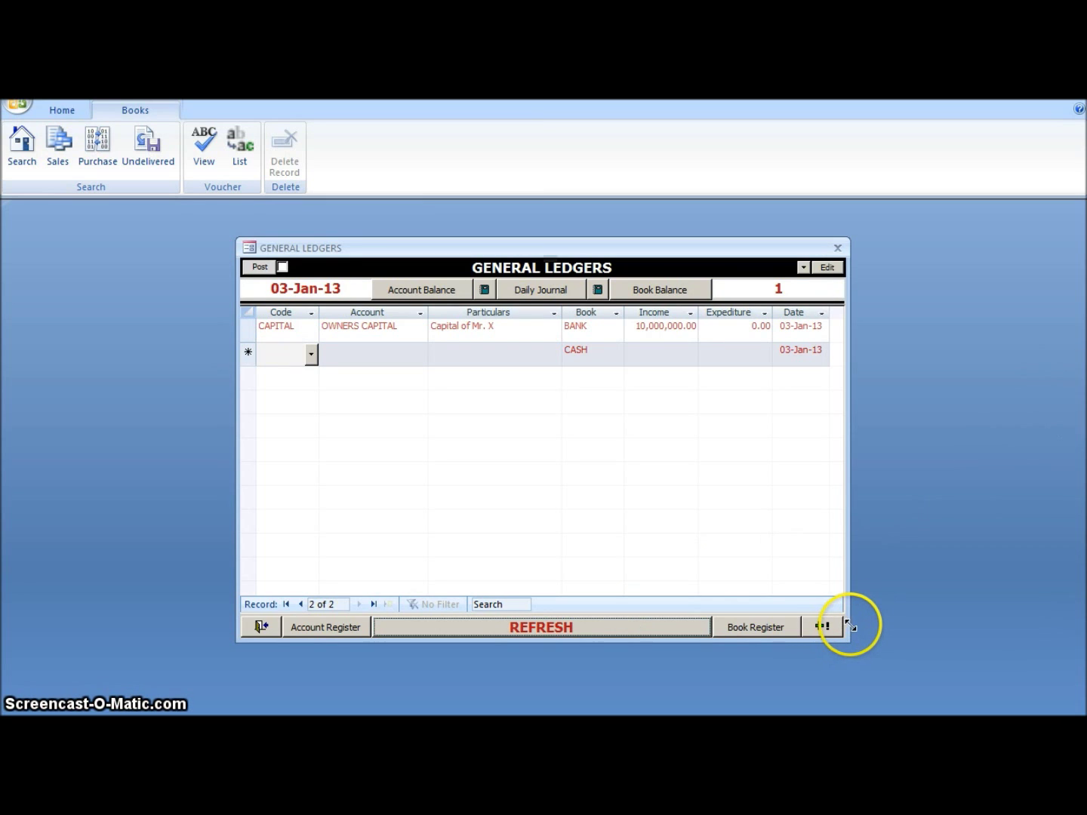
Step: Start another general ledger voucher dated 03-Jan-13
click(825, 620)
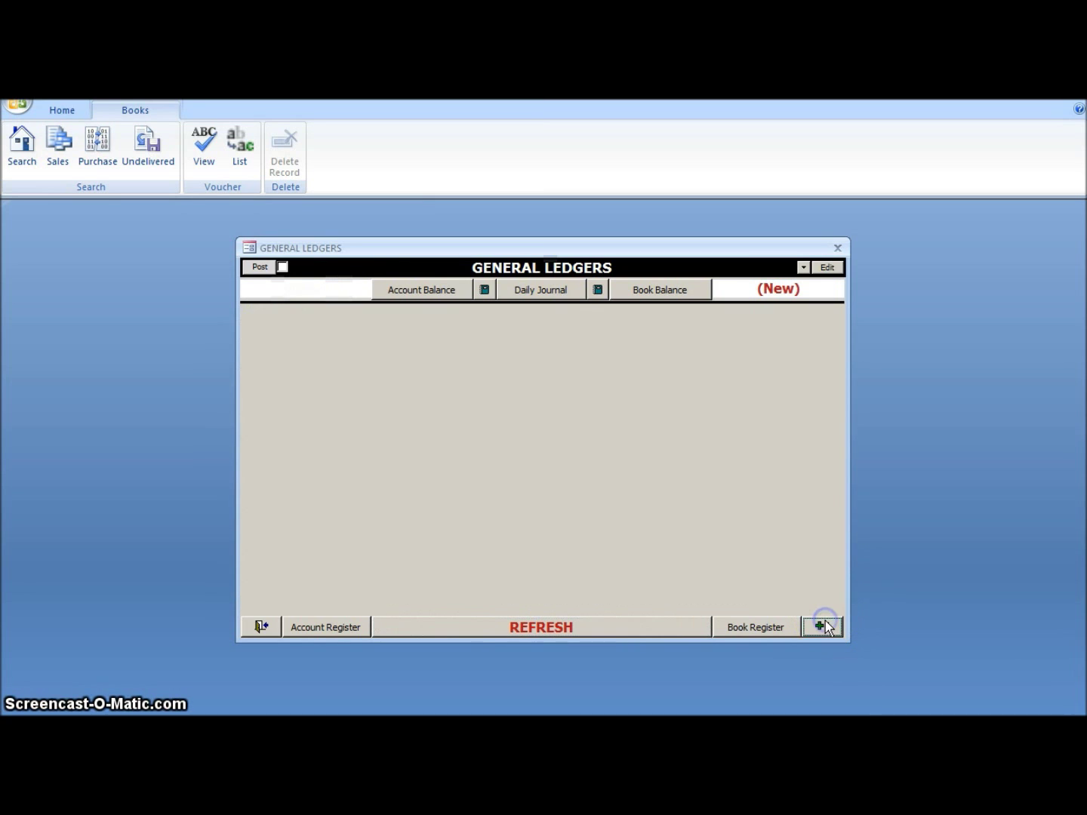
click(323, 287)
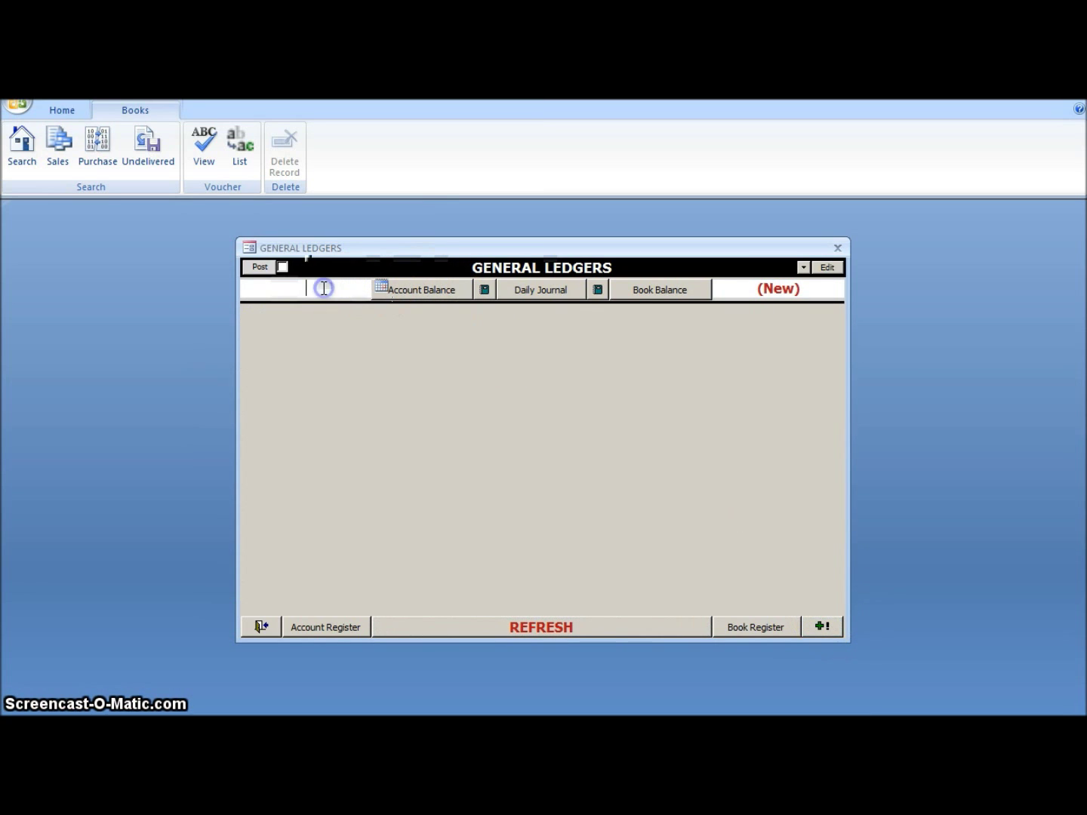
click(381, 287)
click(311, 422)
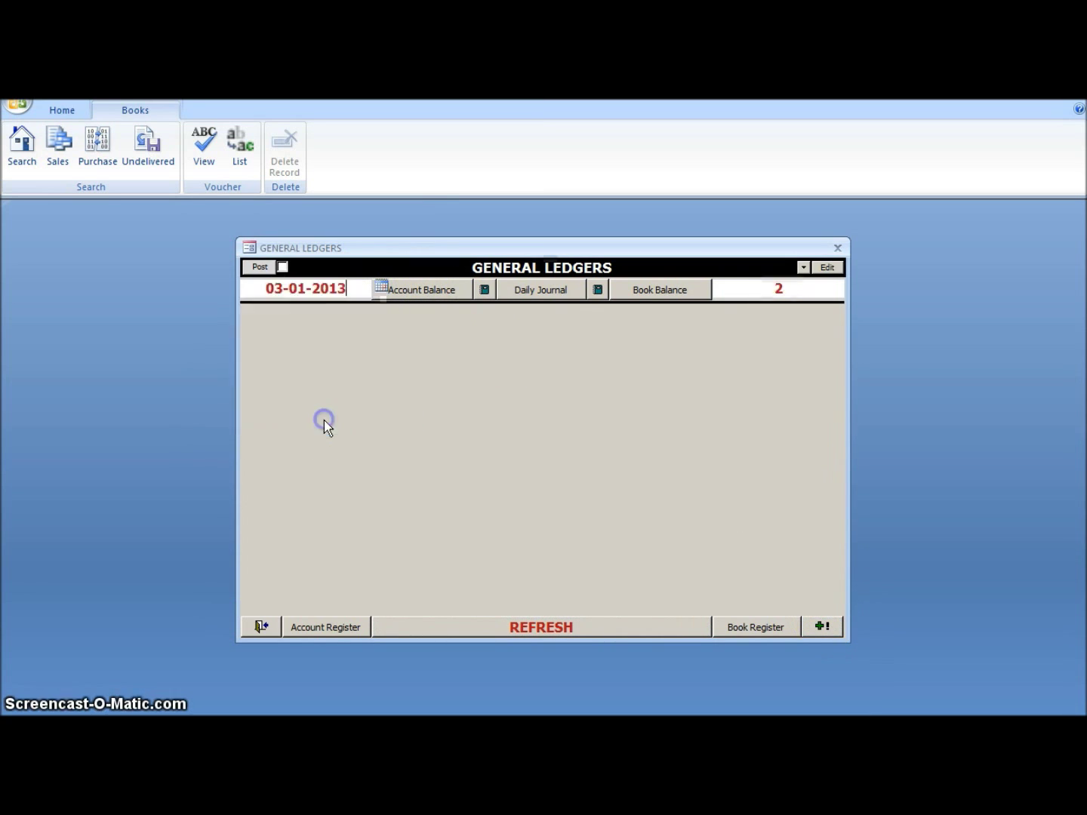
key(Tab)
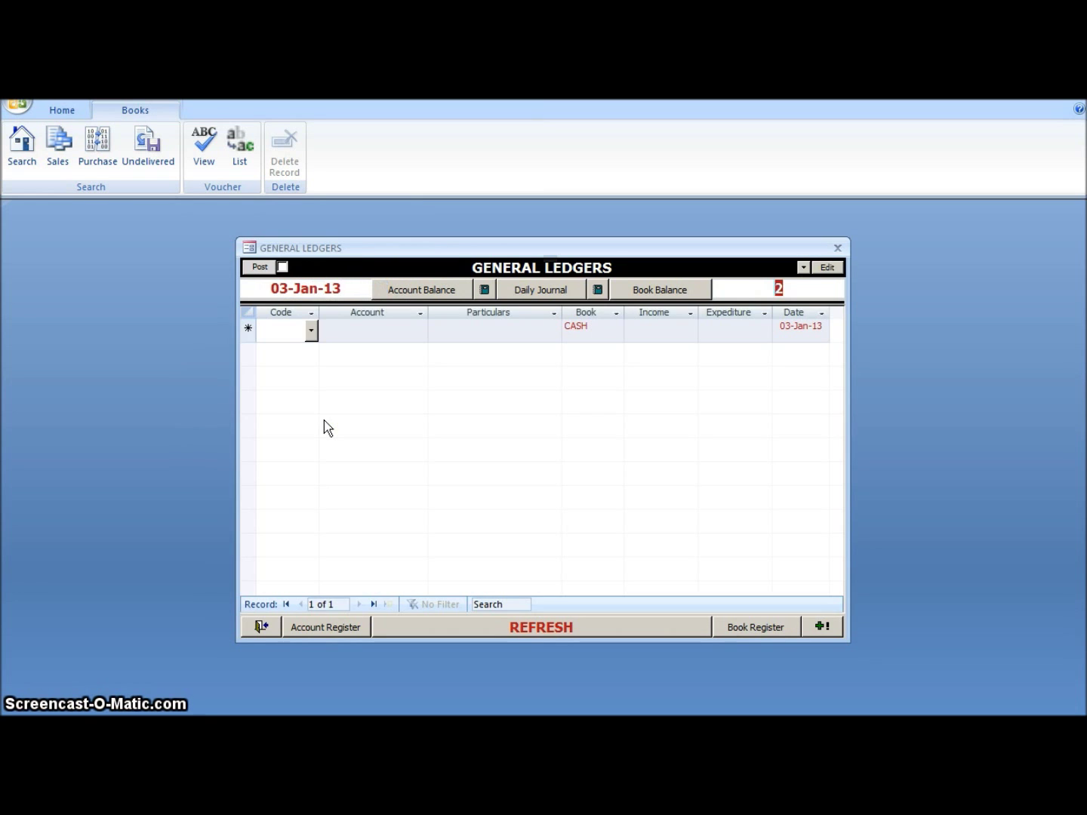
Step: Enter account code RENT in the first line of the new voucher with the particulars "Office Rent"
key(Tab)
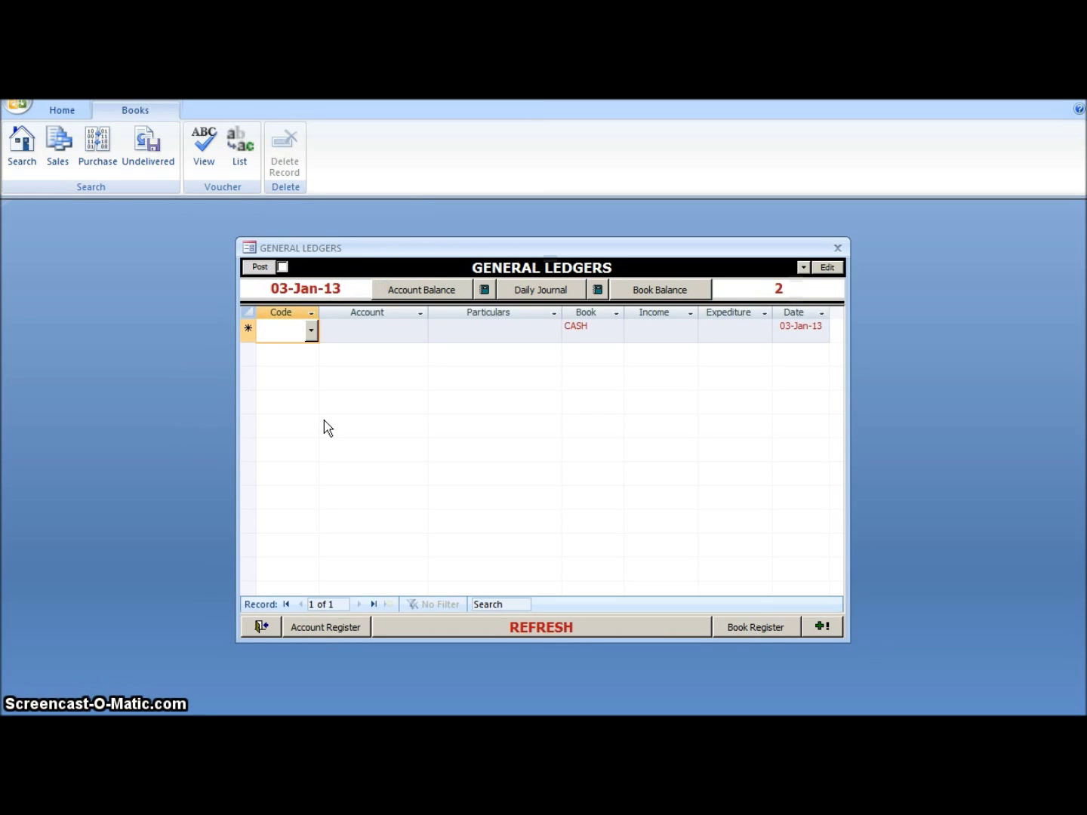
key(alt+Down)
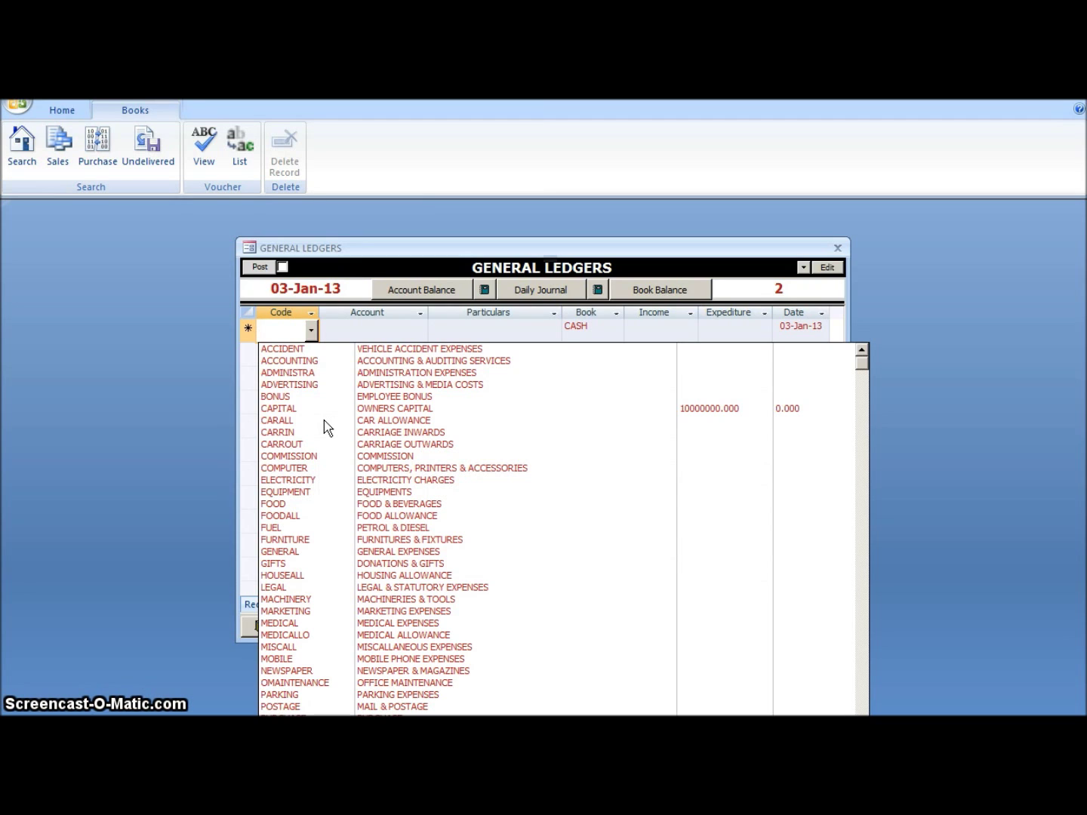
text(r)
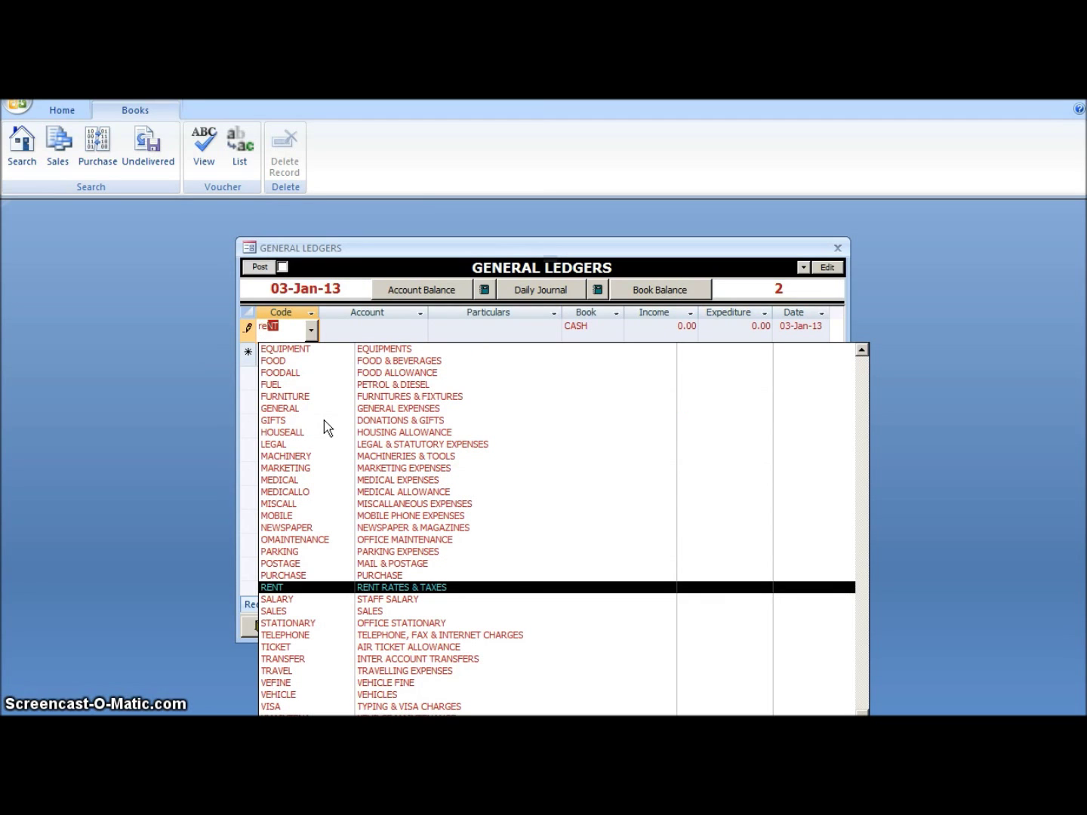
text(ent)
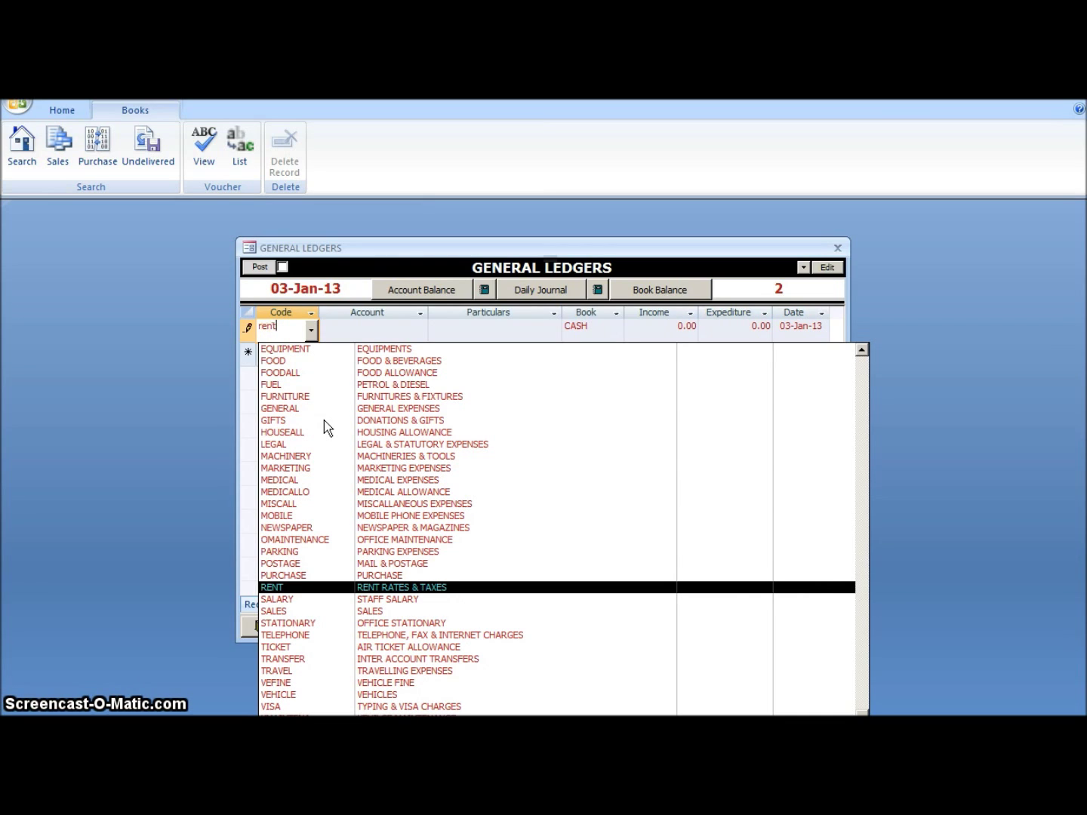
key(Return)
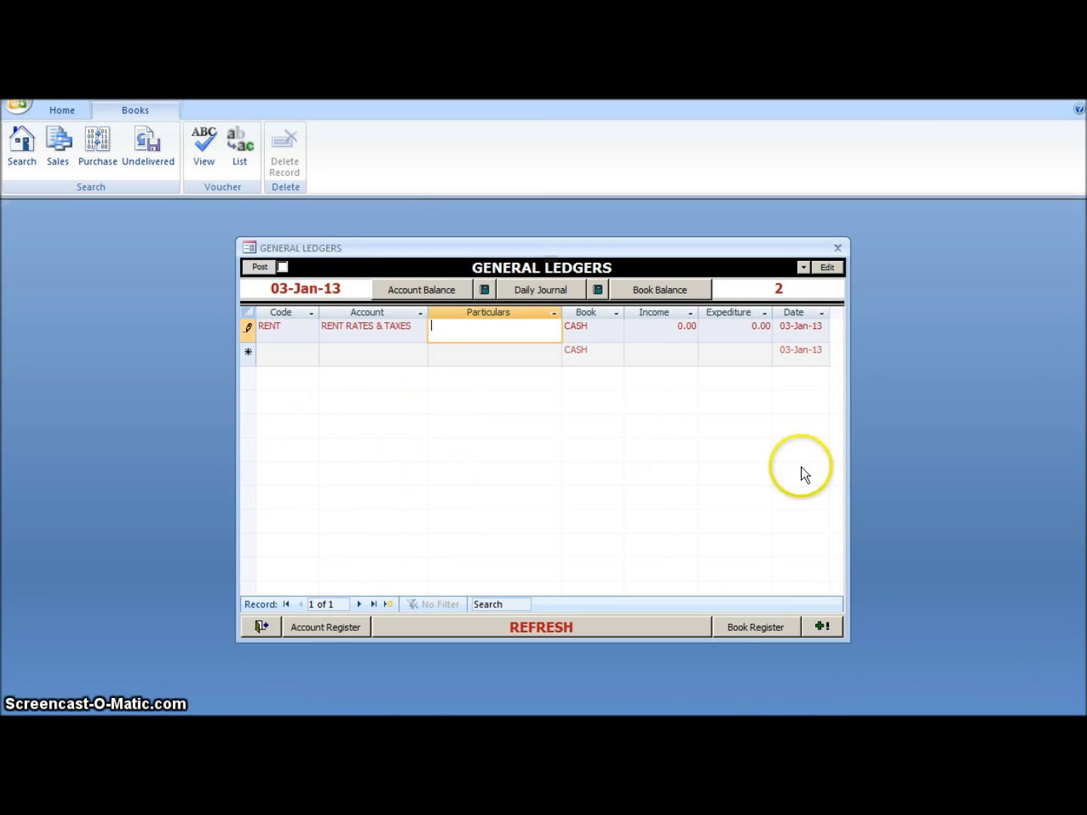
text(O)
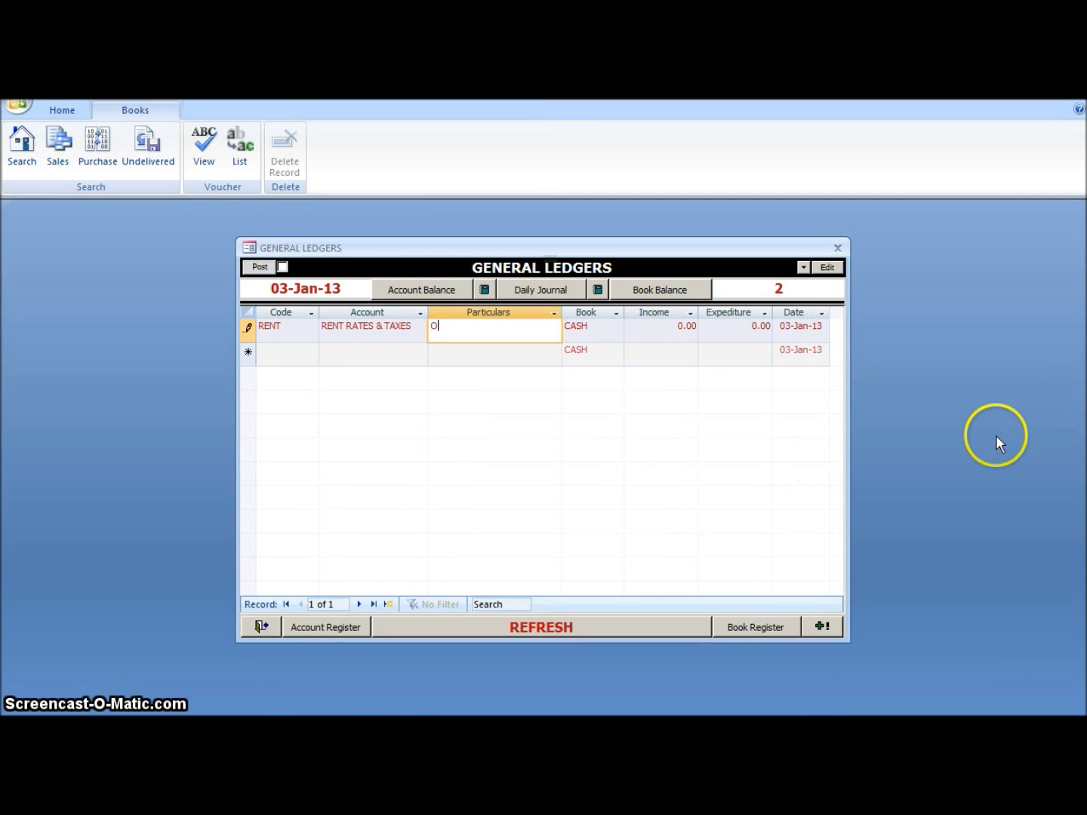
text(ffice Rent)
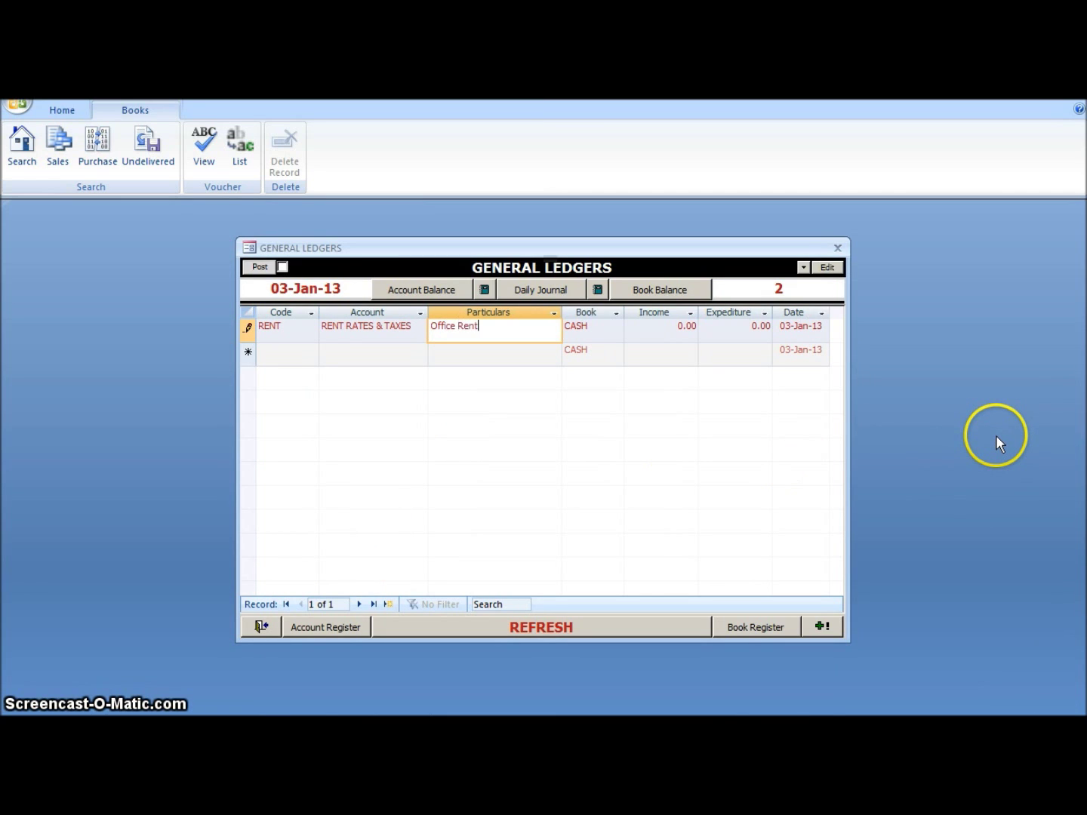
key(Return)
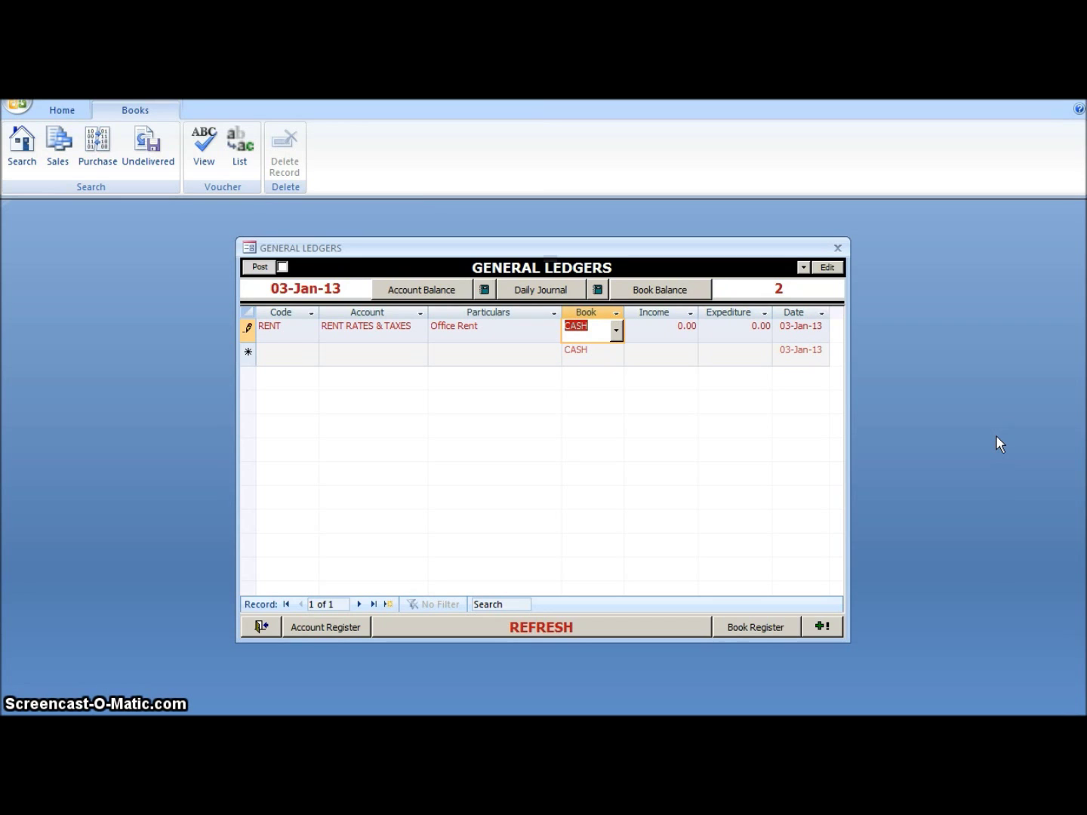
Step: Keep the rent entry in the CASH book and set its expenditure to 10,000
key(Tab)
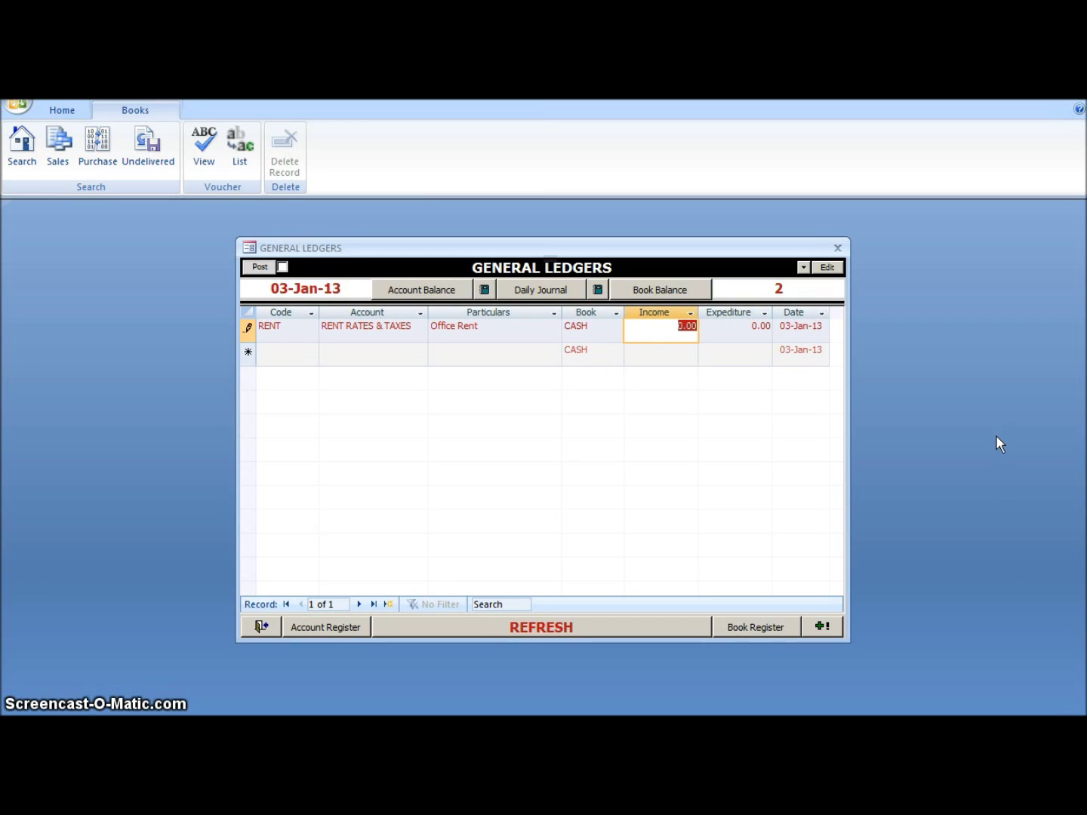
key(Tab)
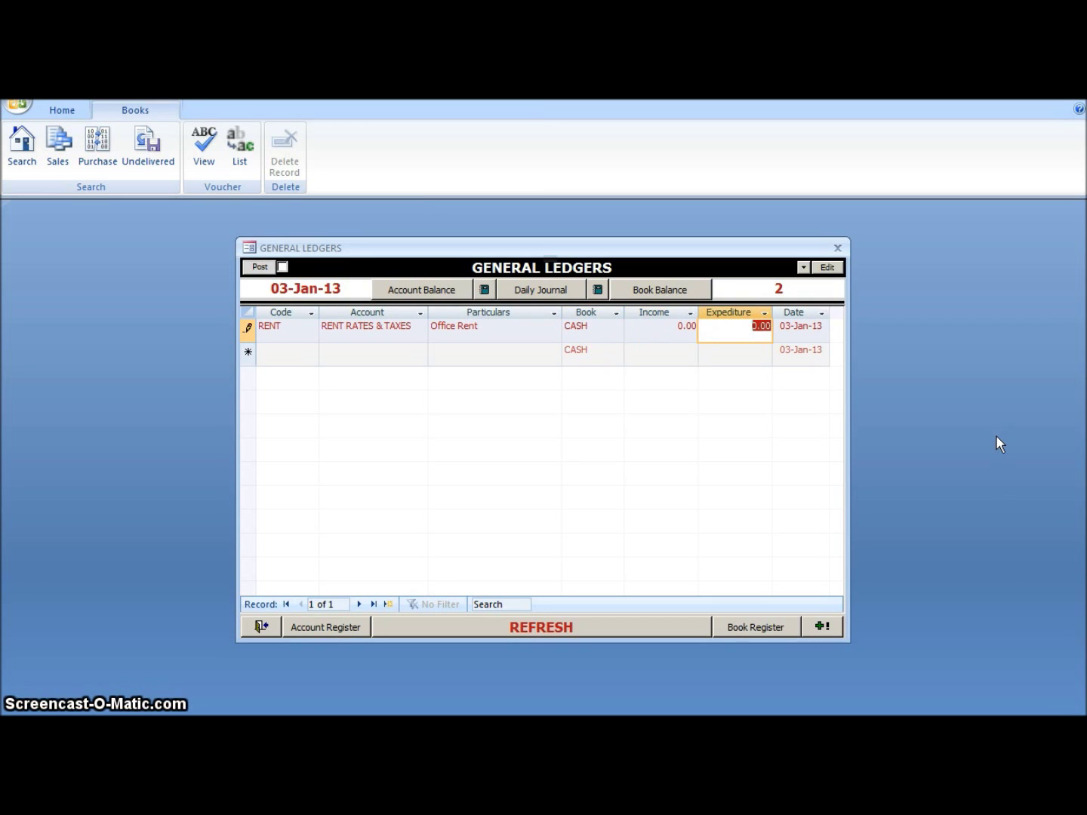
text(10,)
text(0000)
key(Tab)
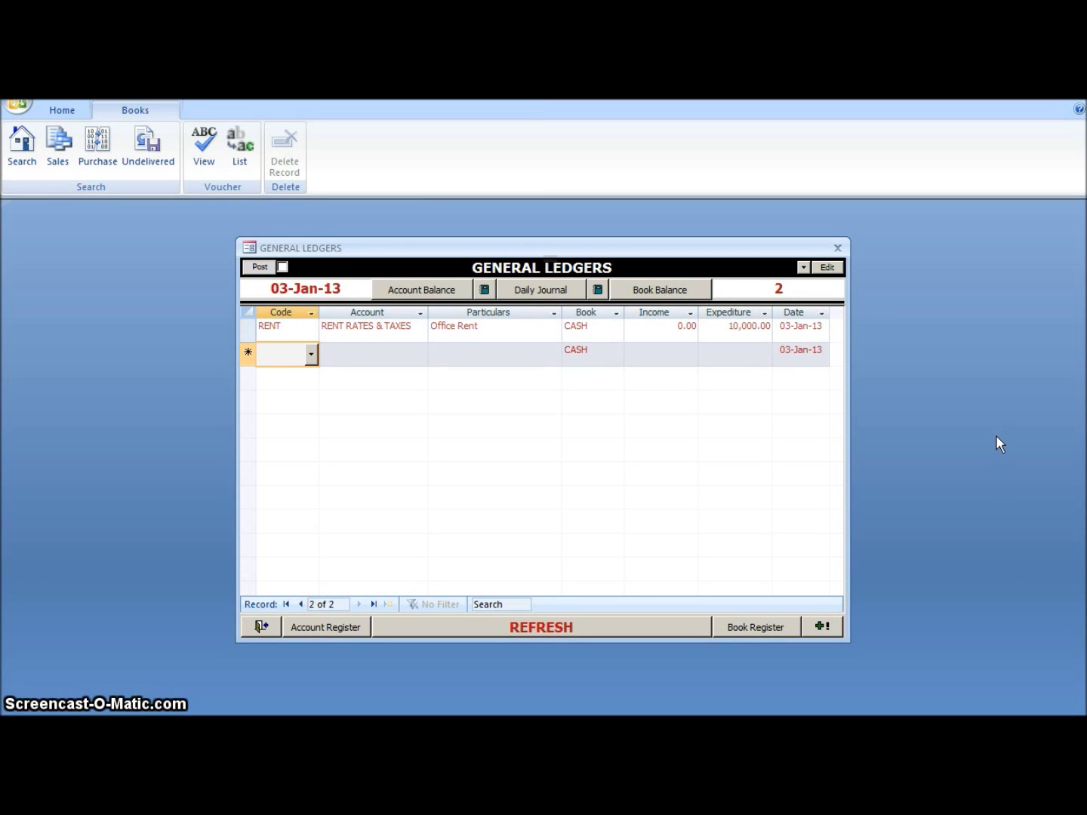
Step: Add a second voucher line with account code SALARY and the particulars "Salary of Mr. Y"
key(F4)
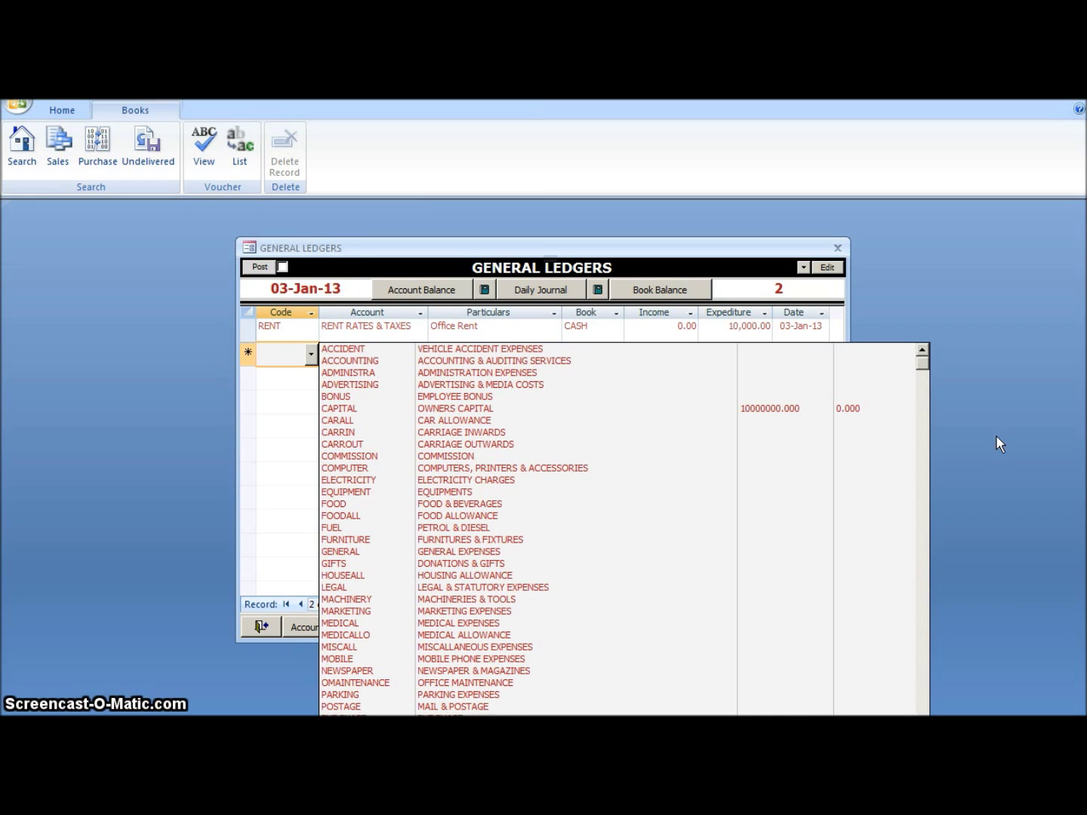
text(salary)
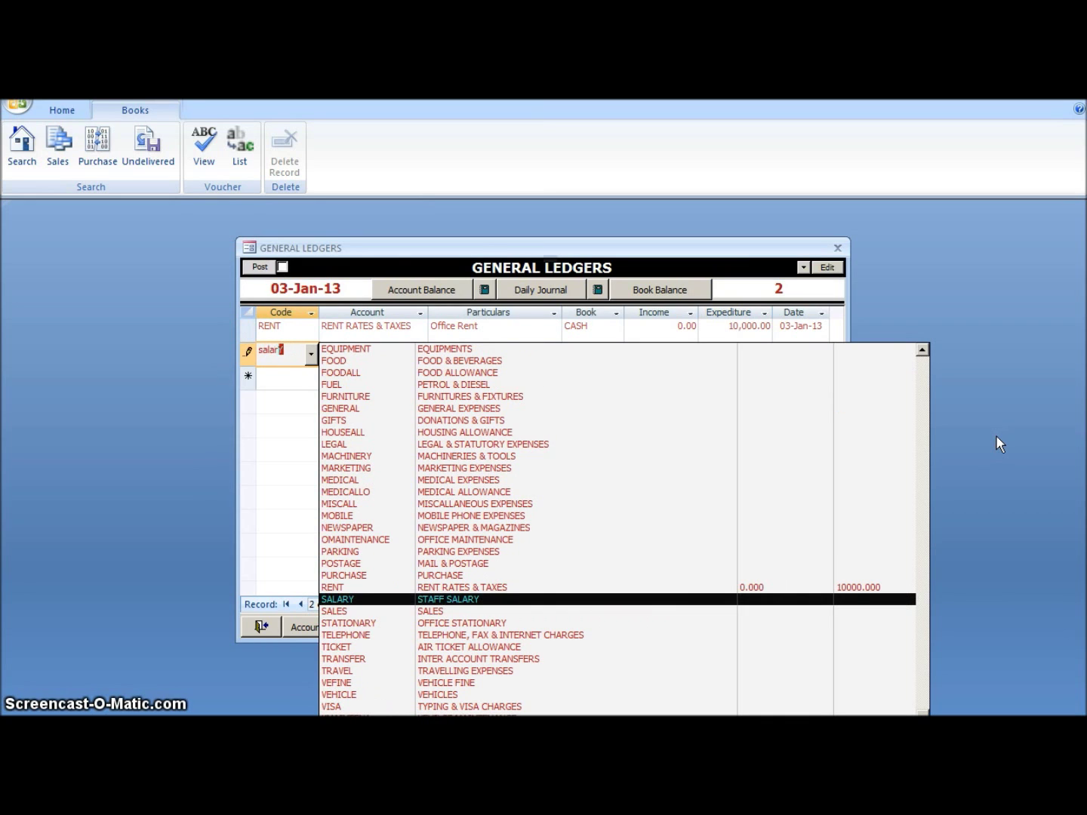
key(Tab)
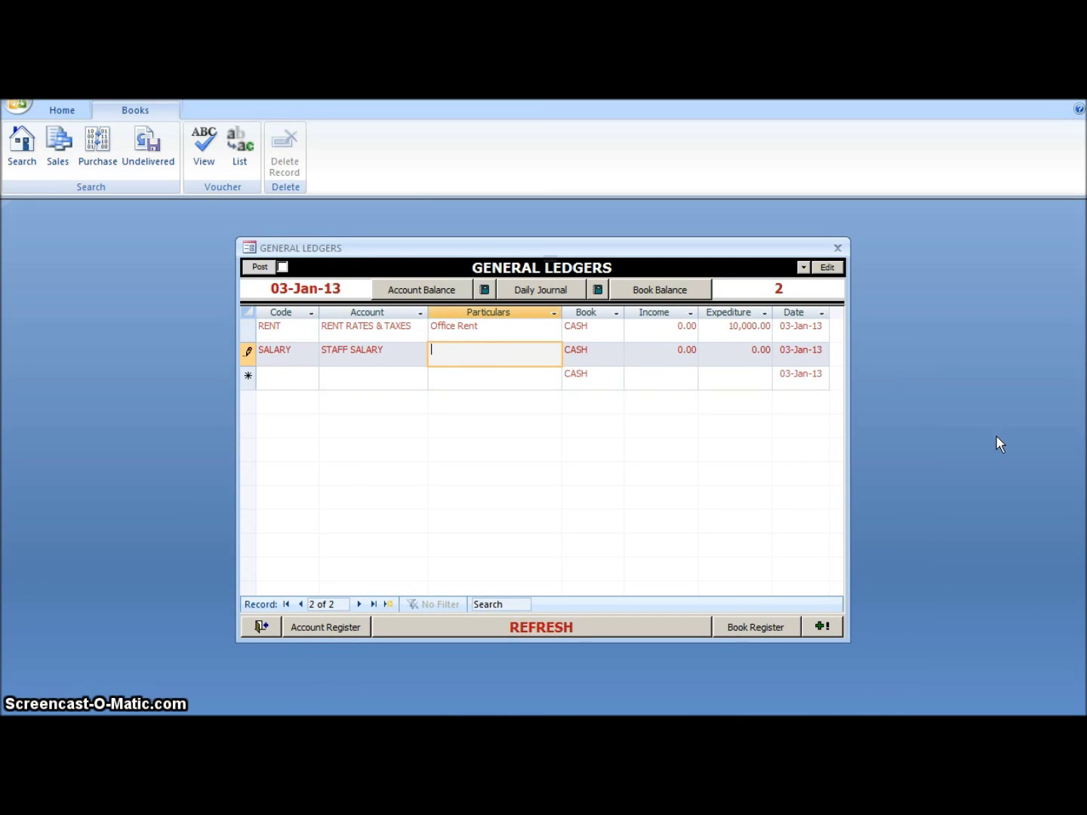
text(Salary of Mr. Y)
key(Tab)
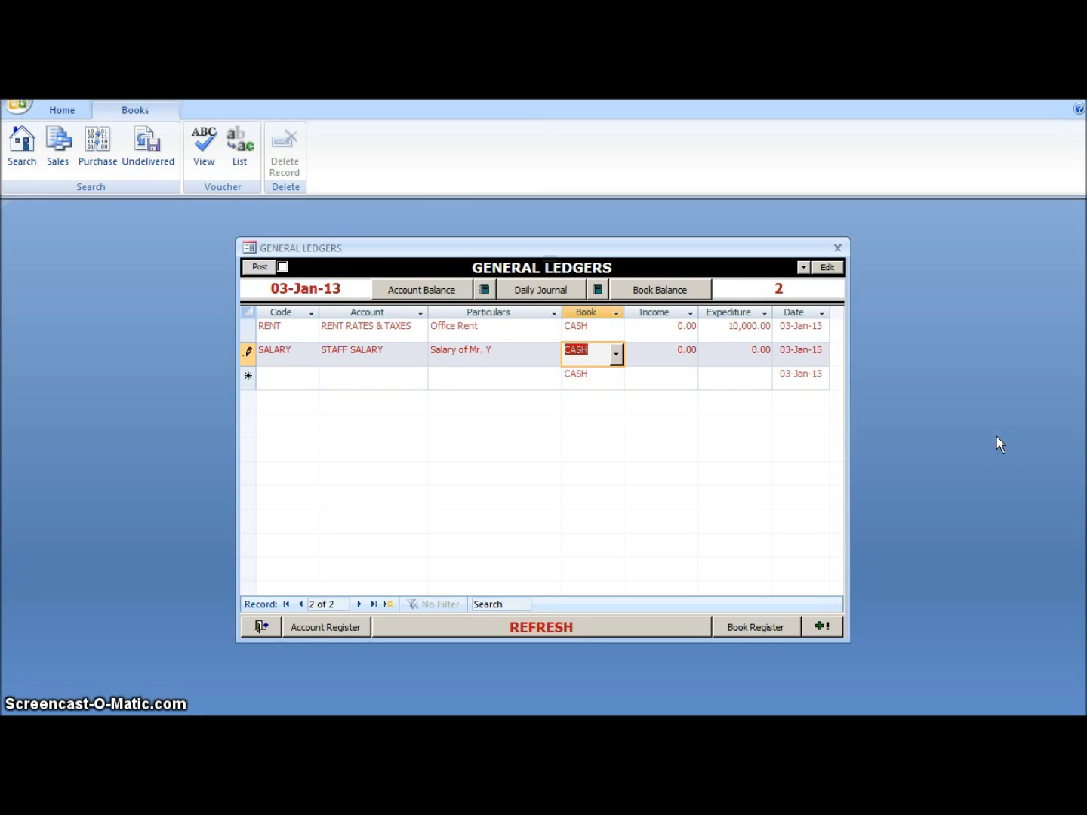
Step: Assign the salary entry to the BANK book with an expenditure of 20,000, and refresh the ledger
key(alt+Down)
key(Up)
key(Up)
key(Tab)
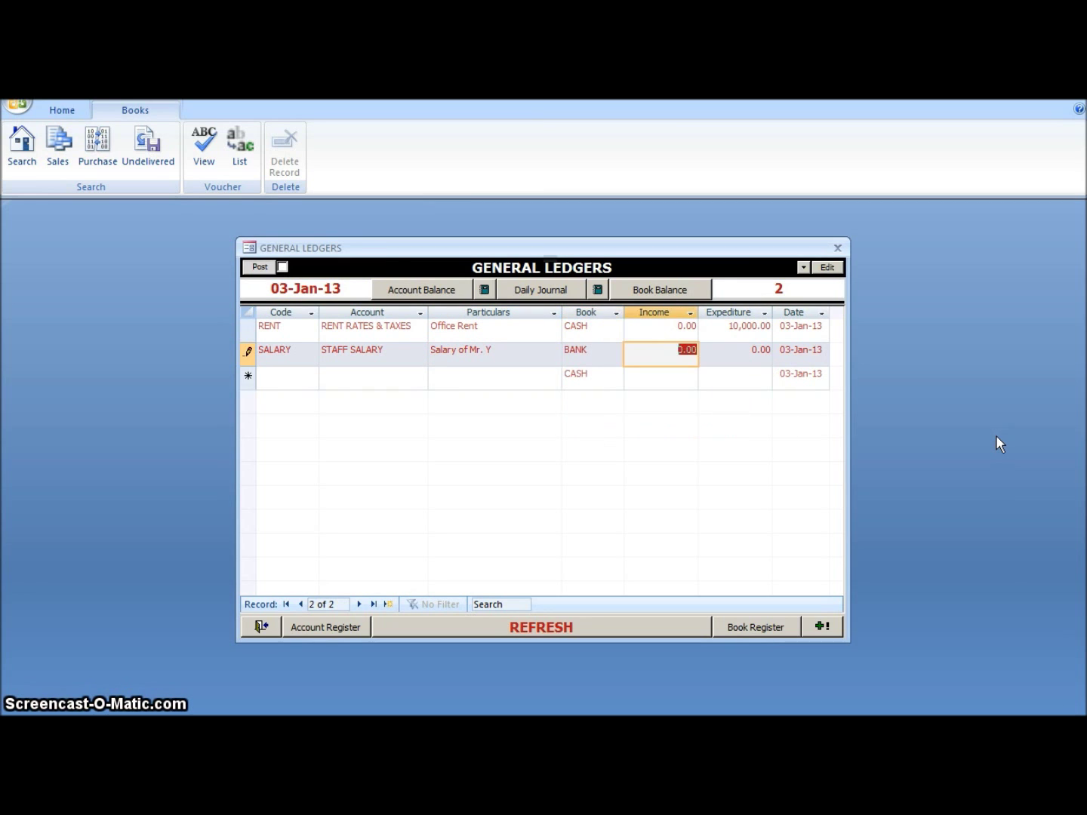
key(Tab)
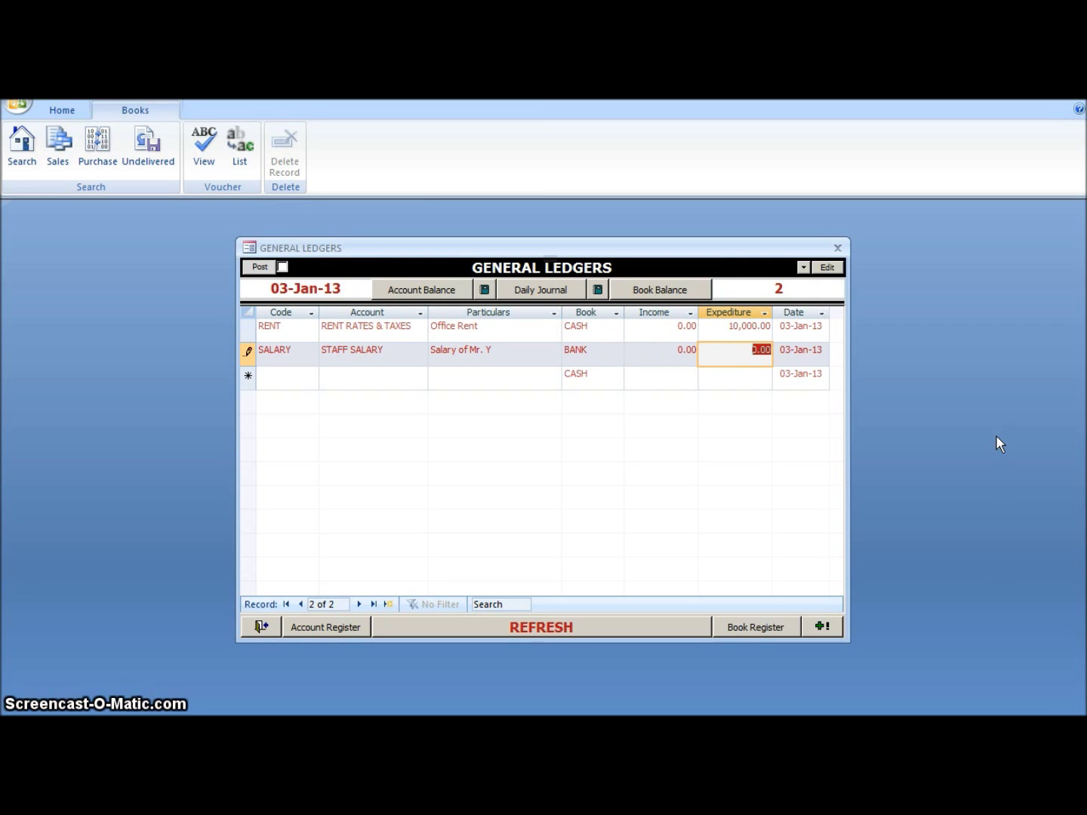
text(2)
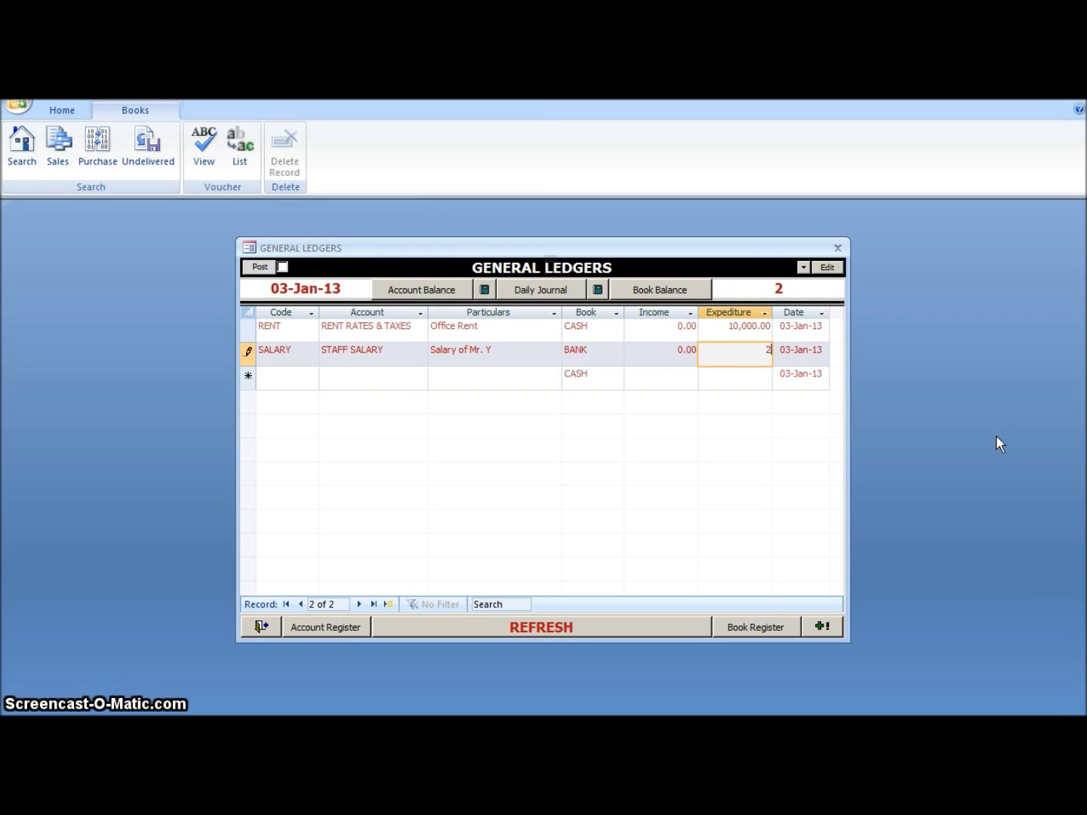
text(0,000)
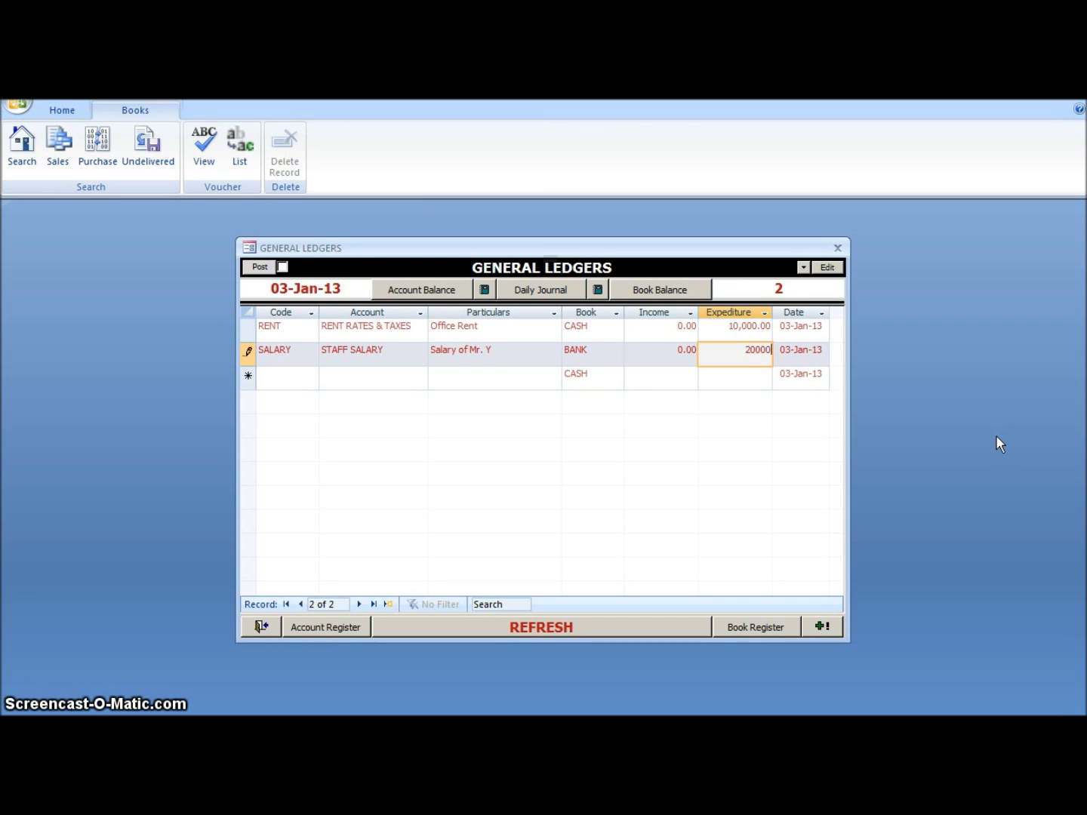
key(Tab)
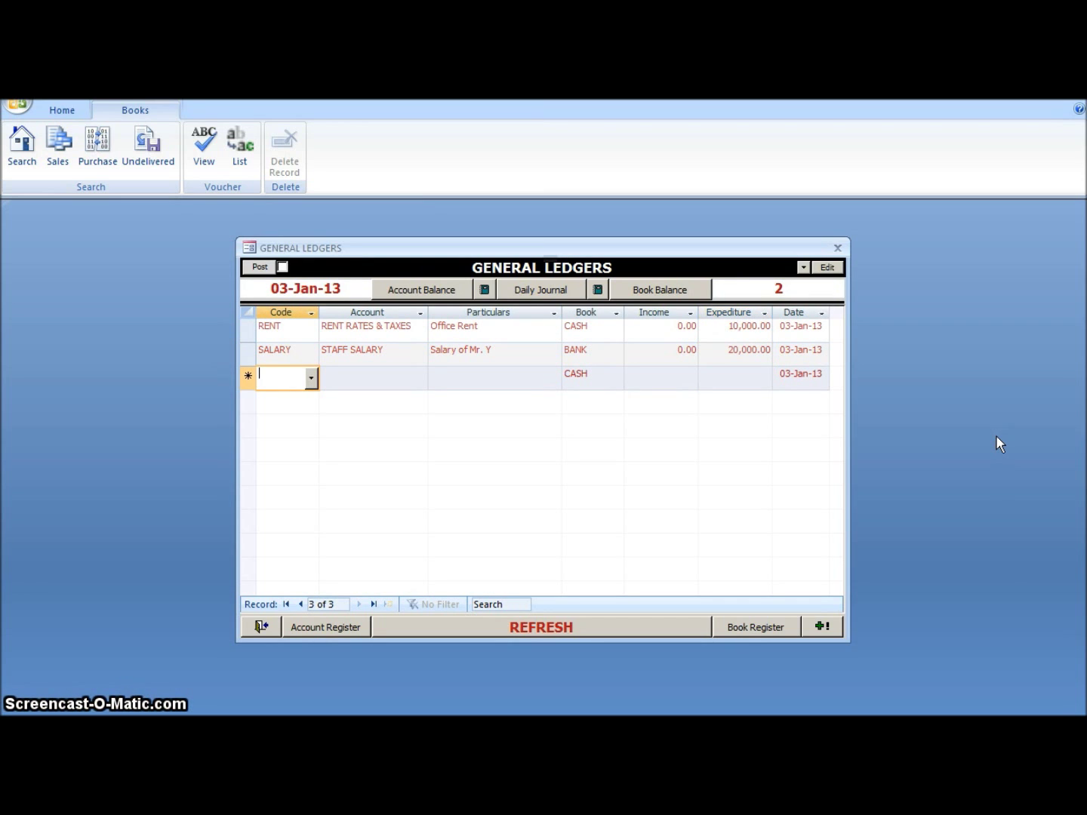
click(629, 629)
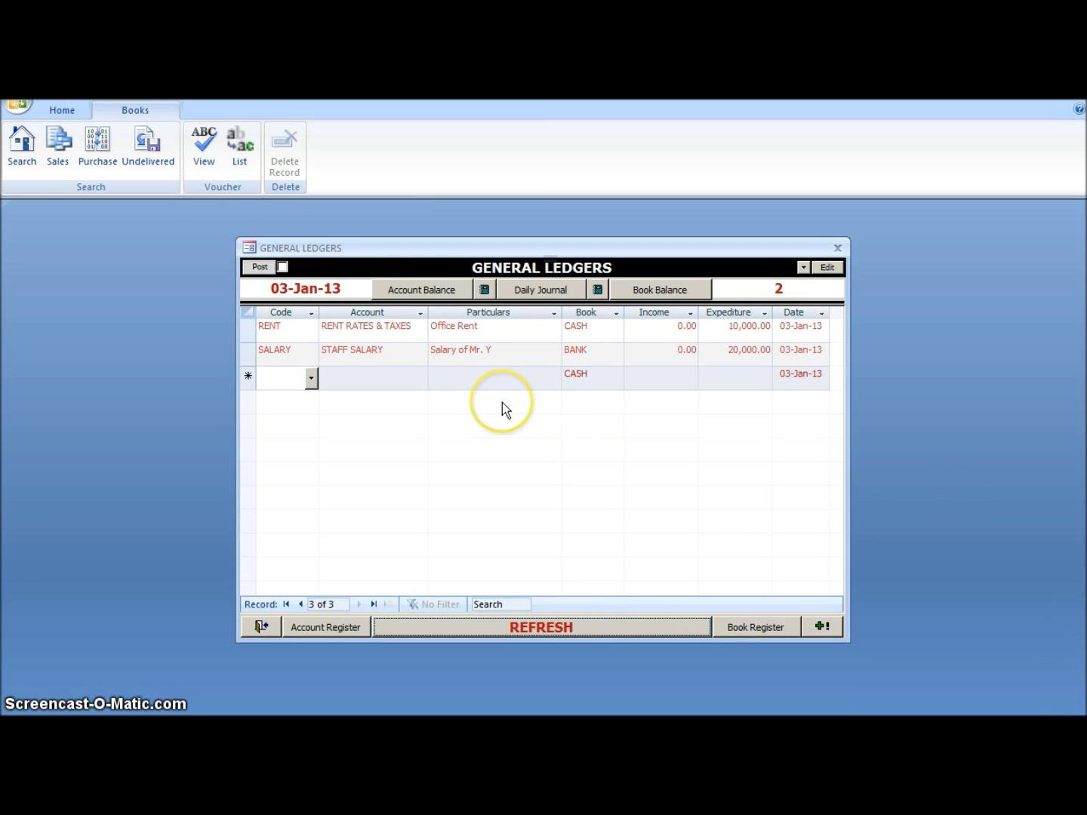
Step: View the account balance report enlarged to full size, and close its preview
click(417, 295)
click(286, 245)
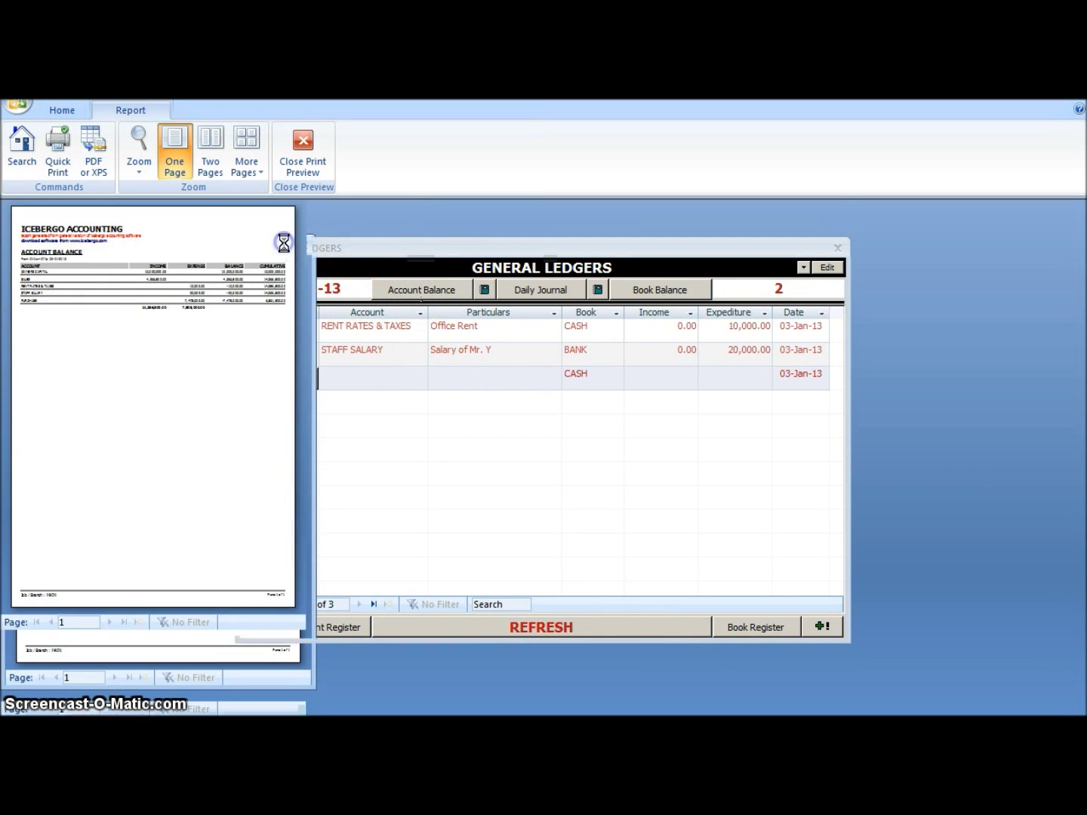
click(568, 250)
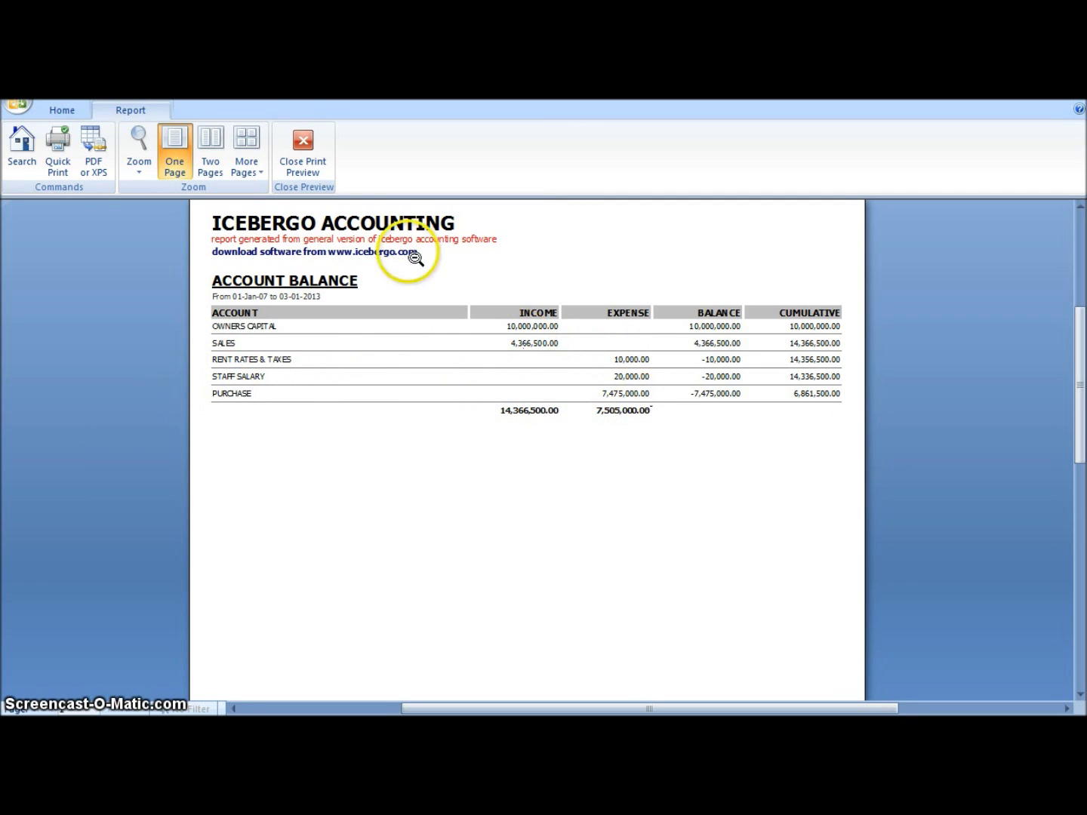
click(294, 136)
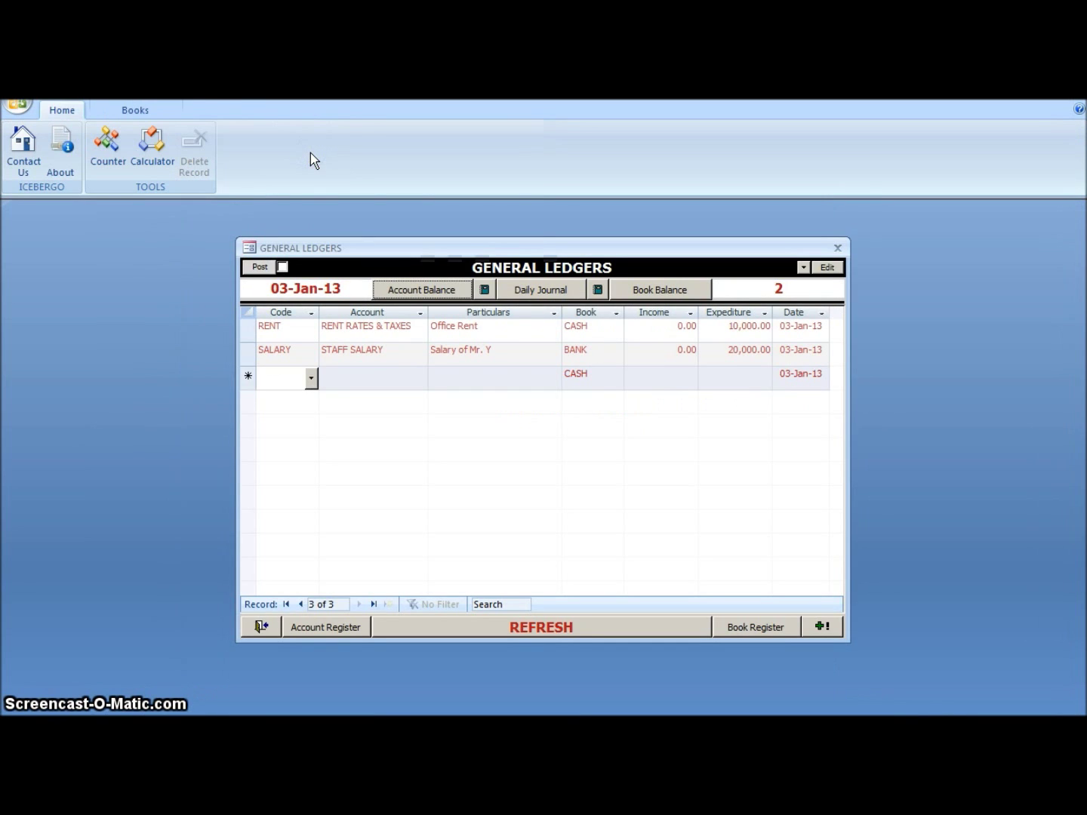
Step: View the daily journal report enlarged, review its bank and cash account entries, and close the preview
click(537, 293)
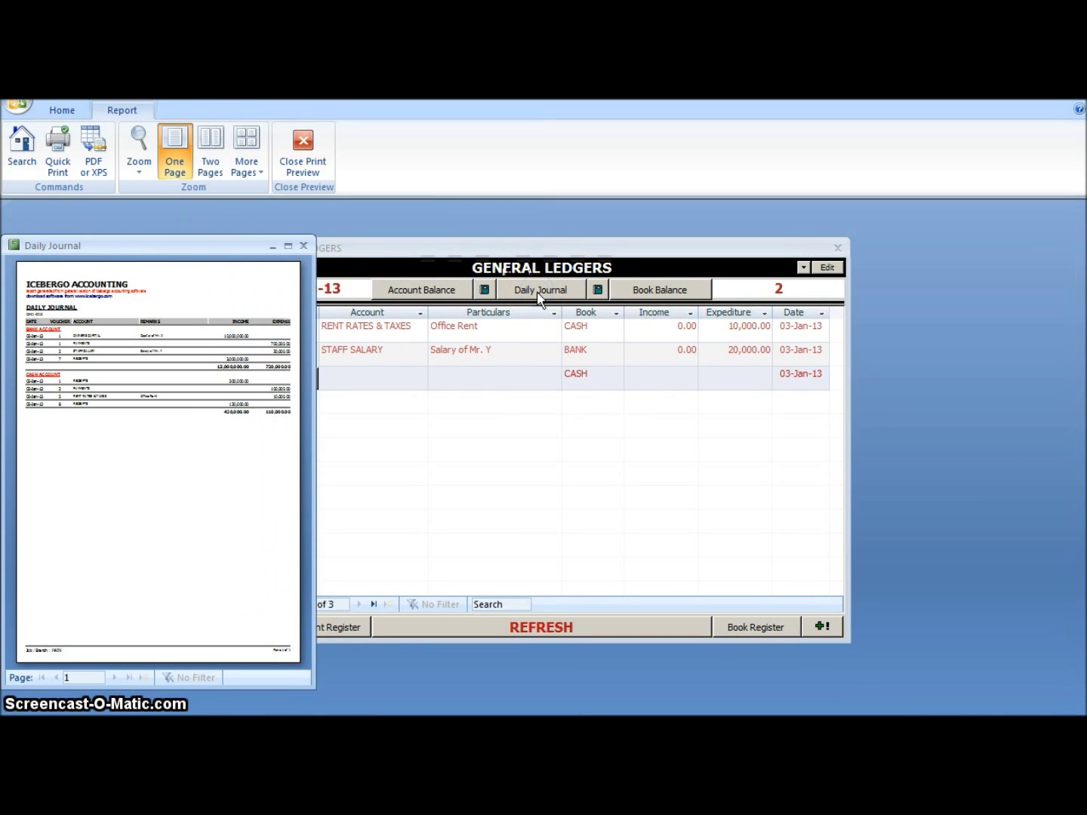
click(289, 245)
click(540, 269)
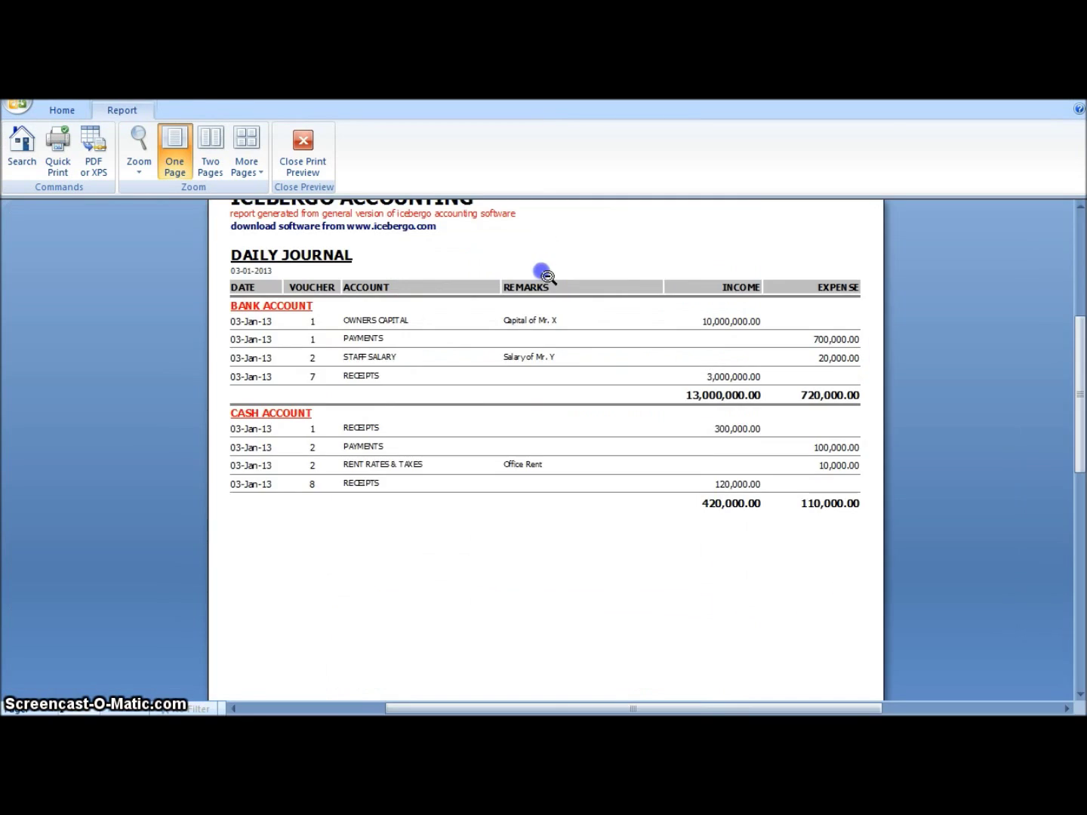
scroll(667, 589, up, 2)
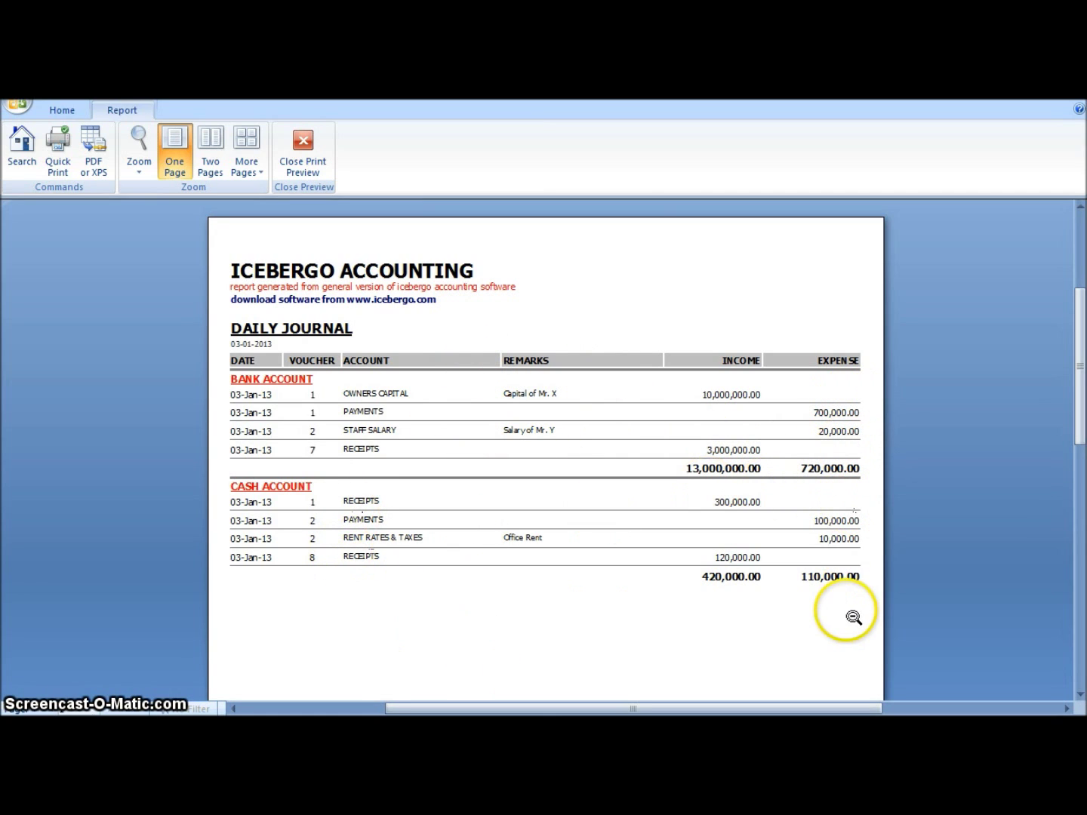
click(320, 167)
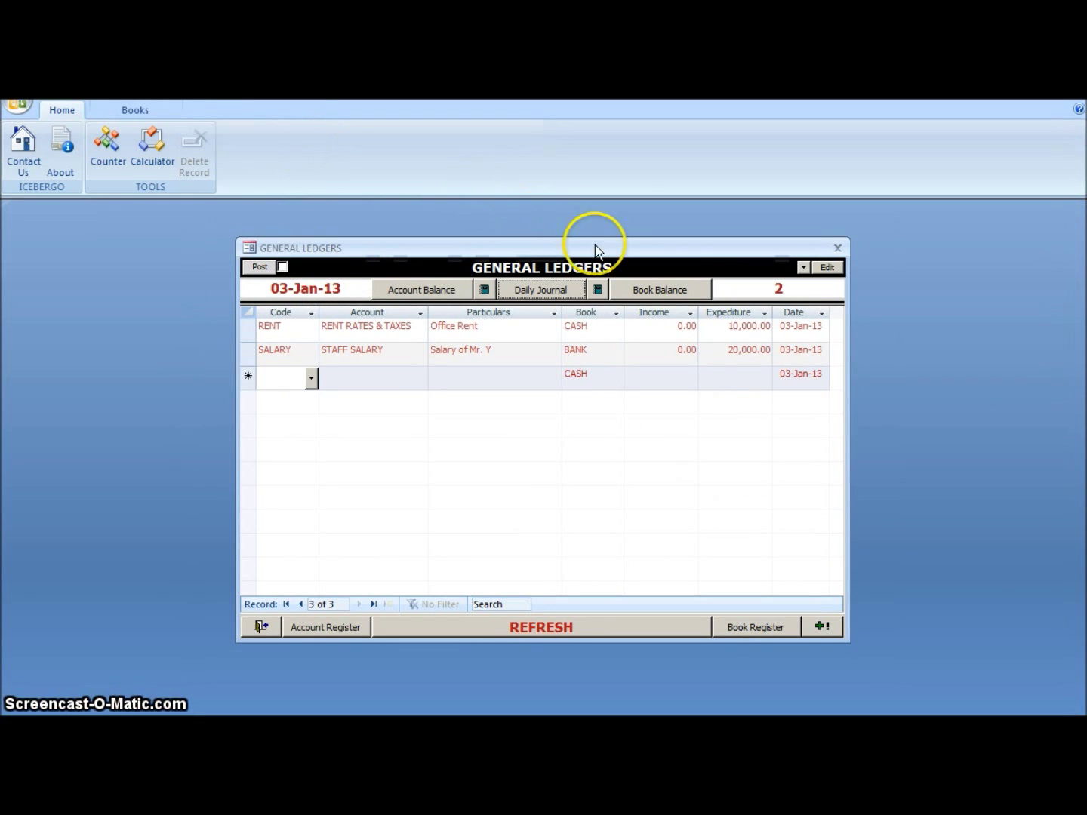
Step: View the book balance report enlarged to full size, check the bank and cash accounts, and close its preview
click(660, 289)
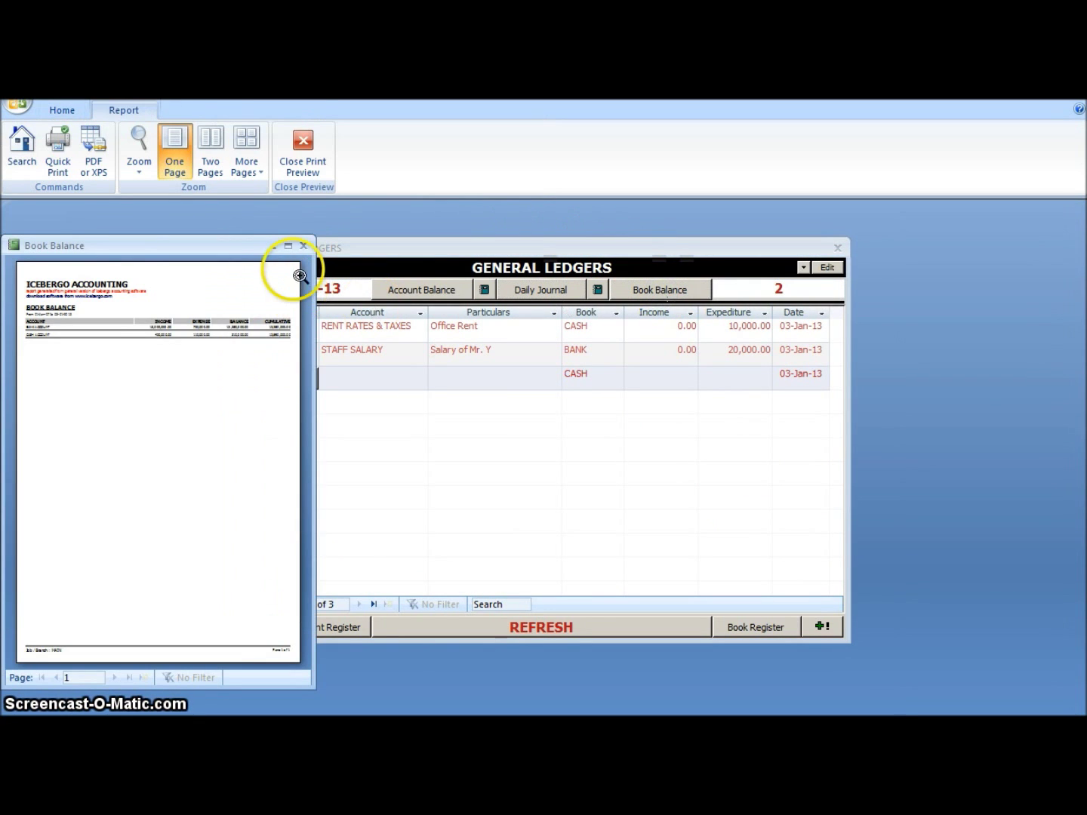
click(285, 246)
click(575, 243)
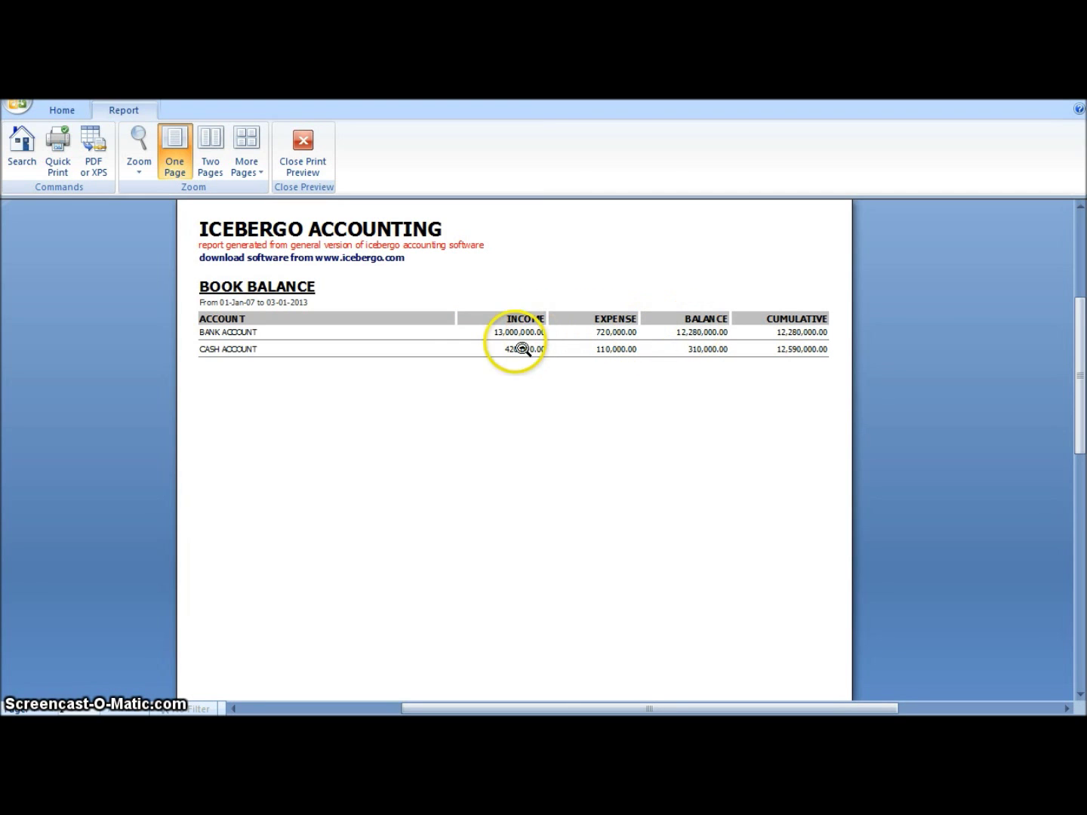
click(305, 147)
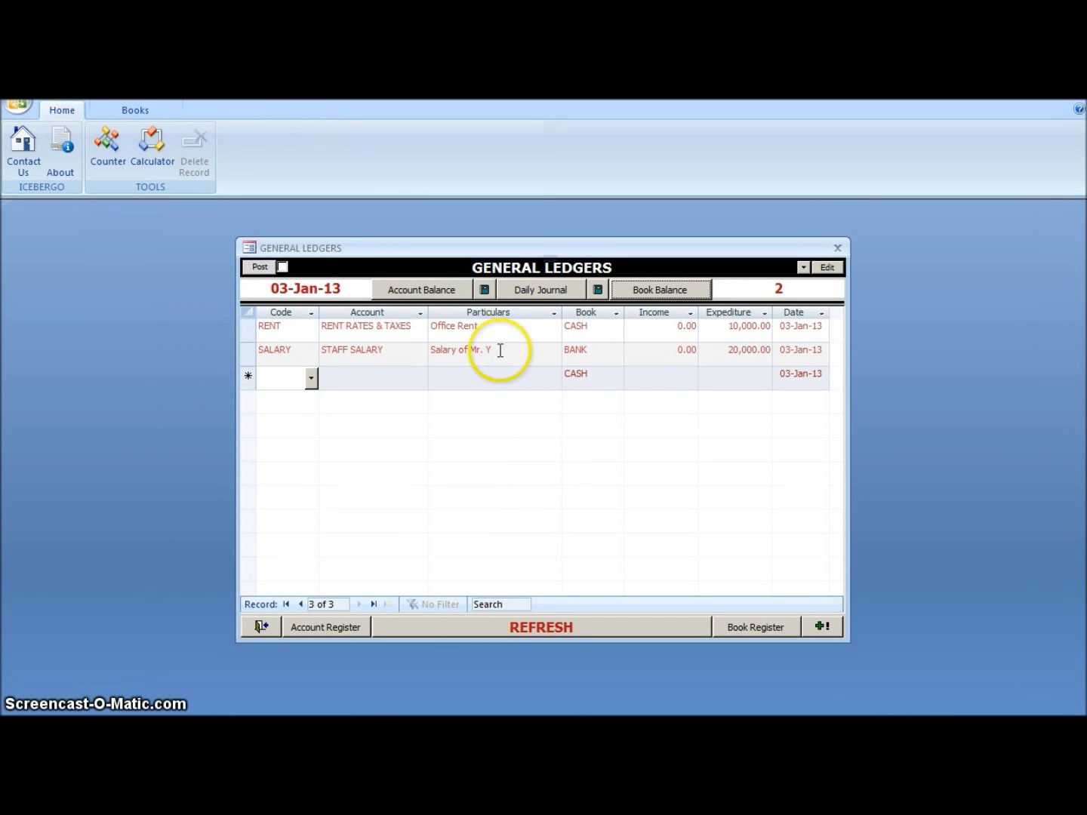
Step: View the account details report for all accounts at full size, and close its preview and the account selection
click(483, 291)
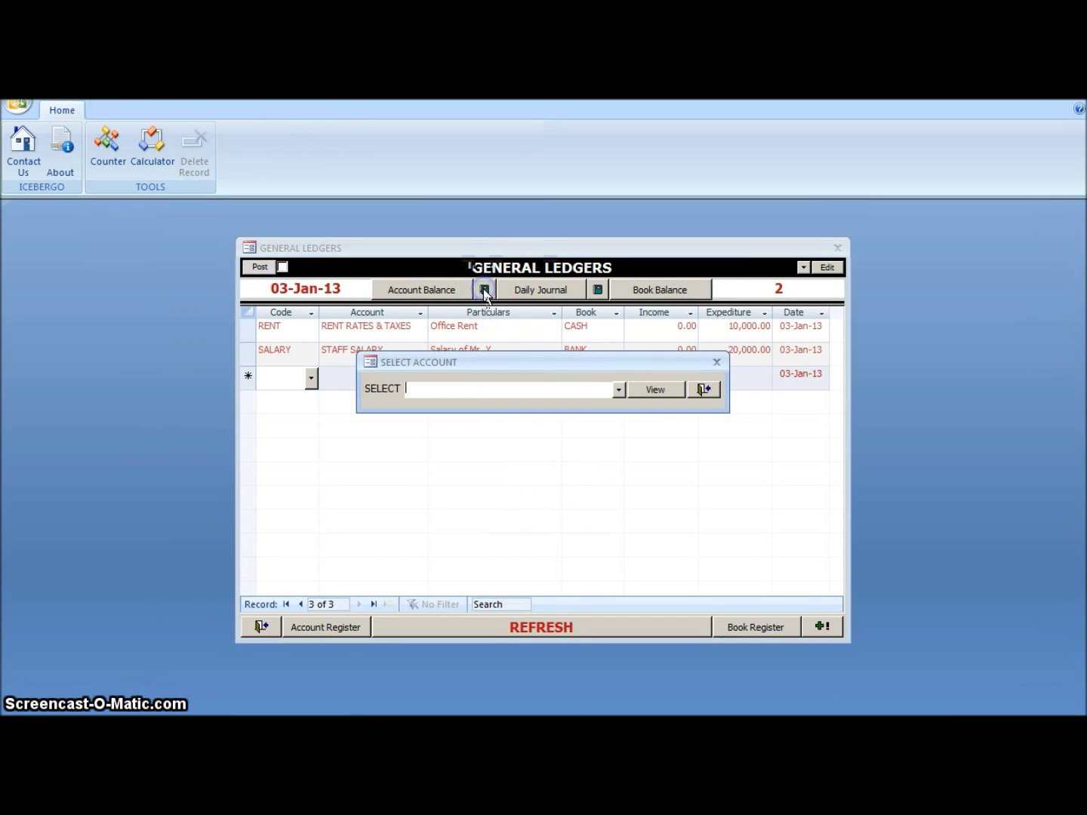
click(616, 390)
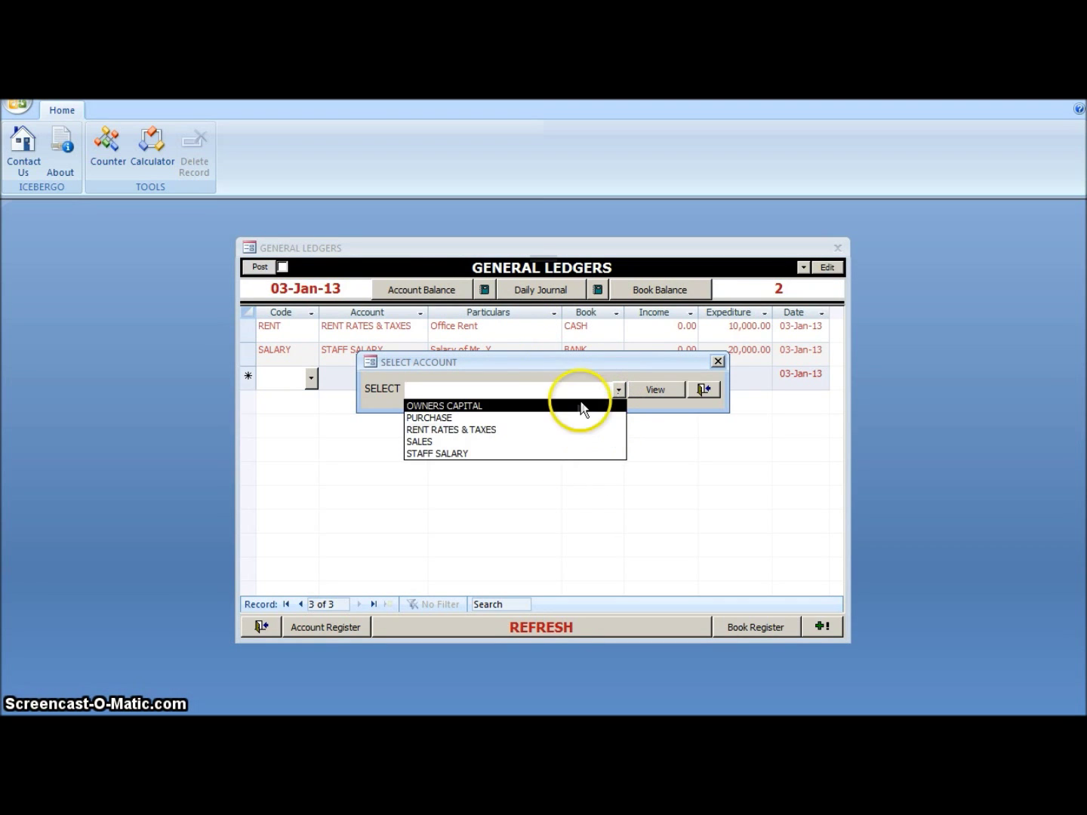
click(658, 389)
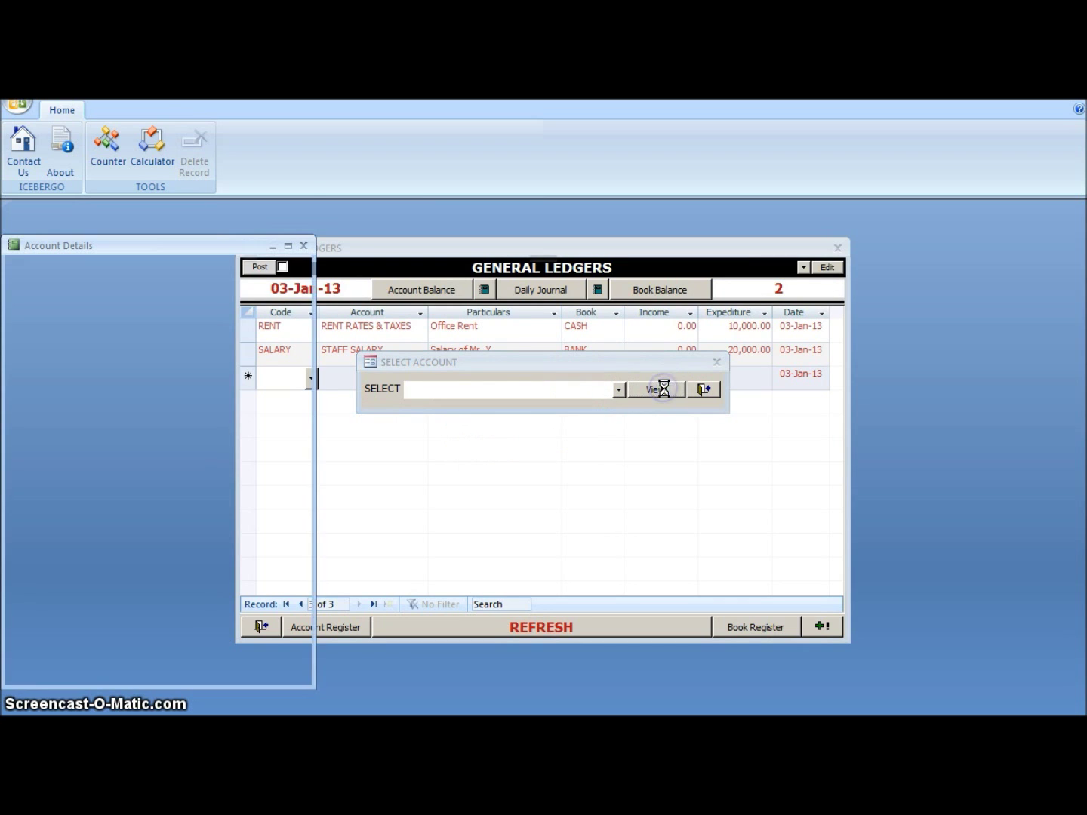
click(288, 246)
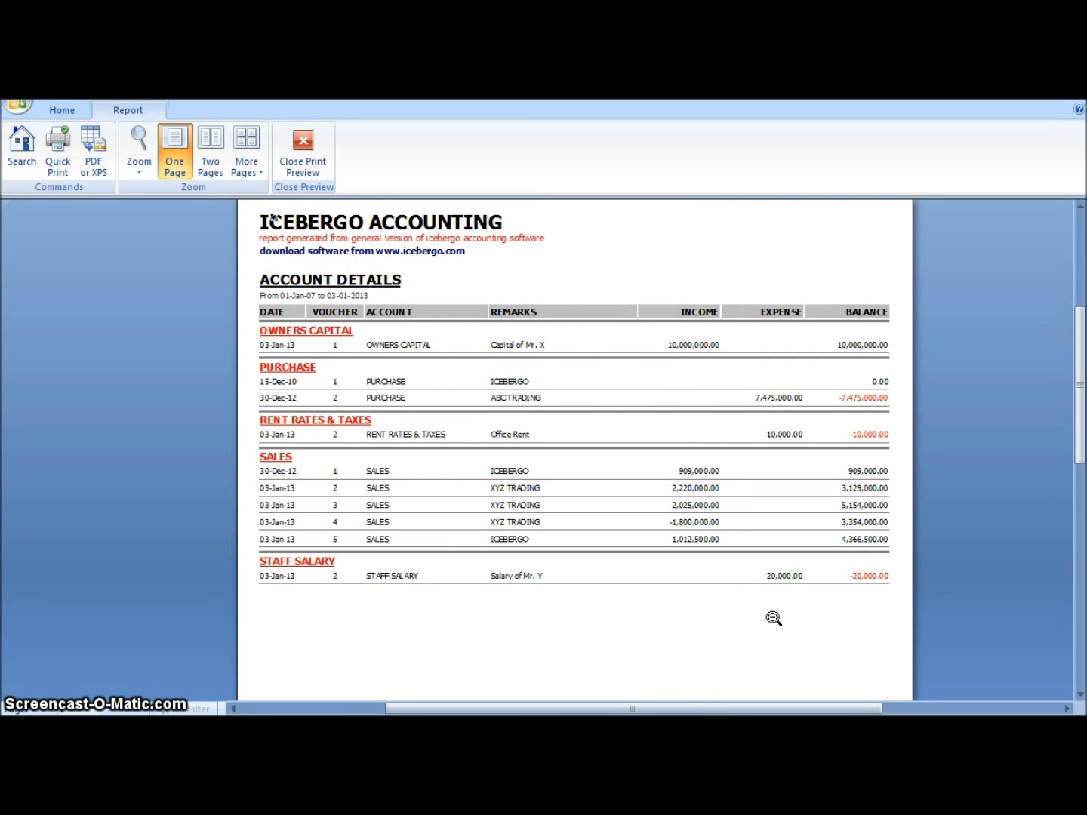
click(303, 144)
click(703, 391)
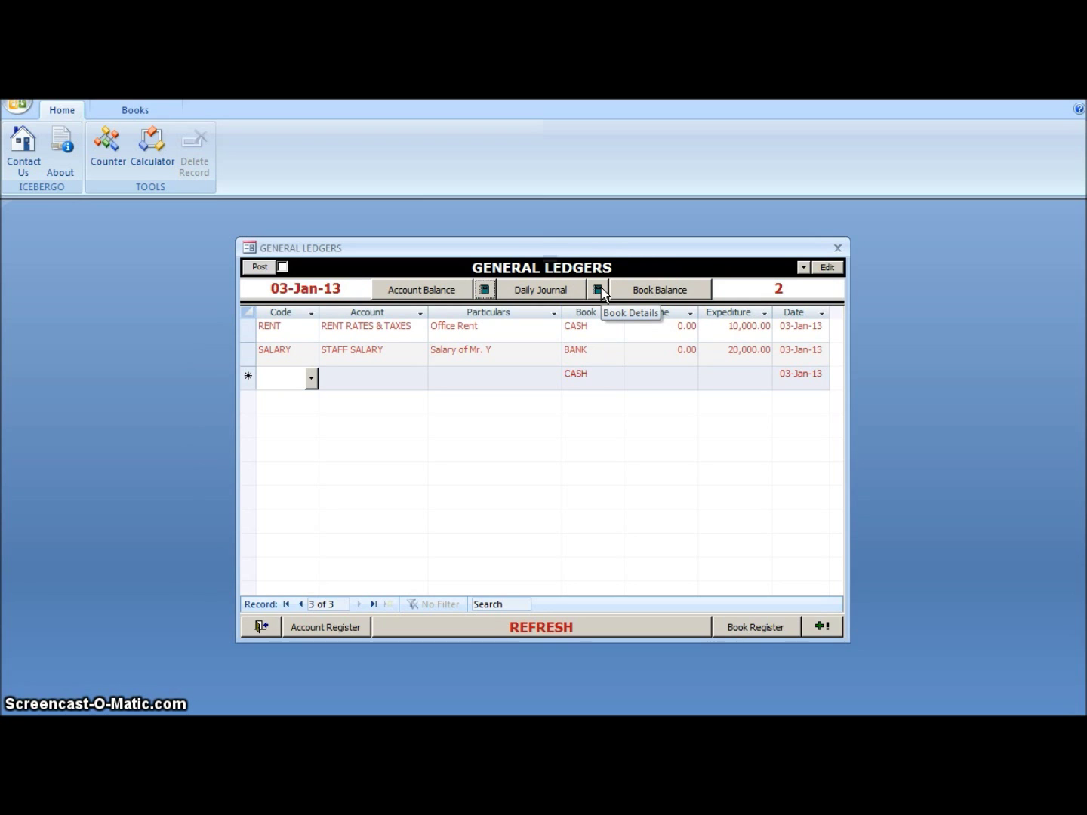
Step: View the book details report for all books enlarged, and close its preview and the book selection
click(599, 290)
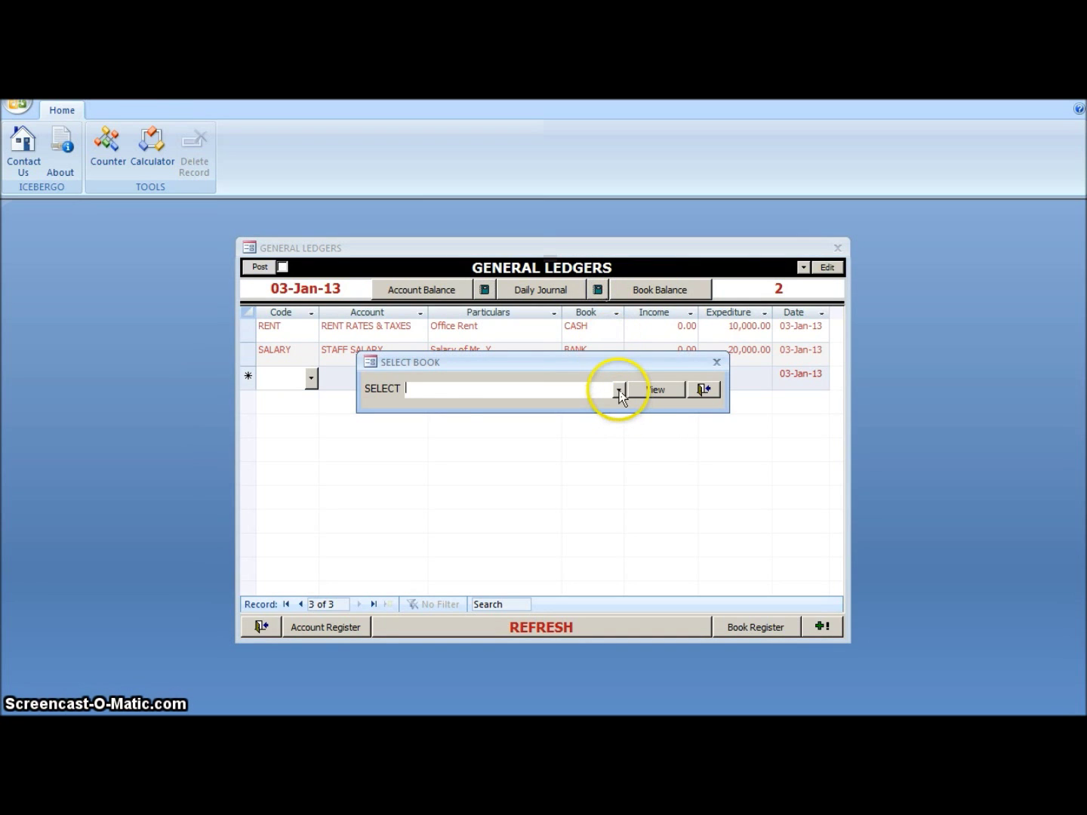
click(619, 390)
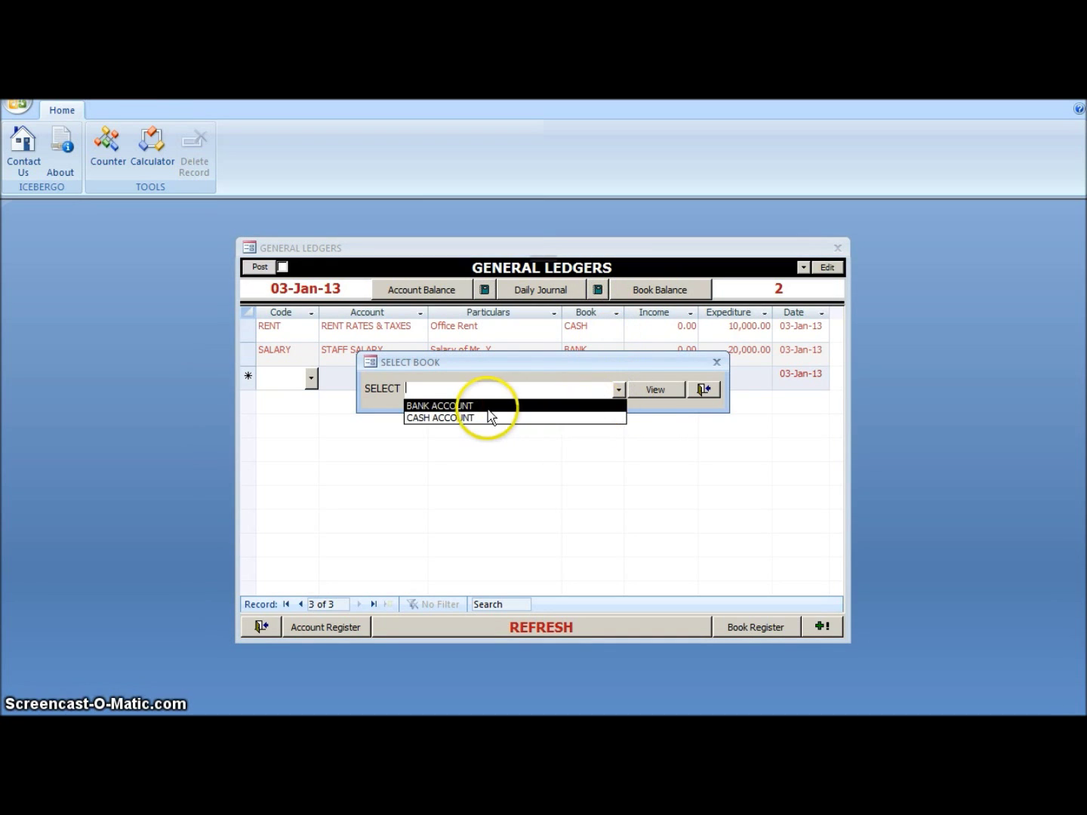
click(653, 387)
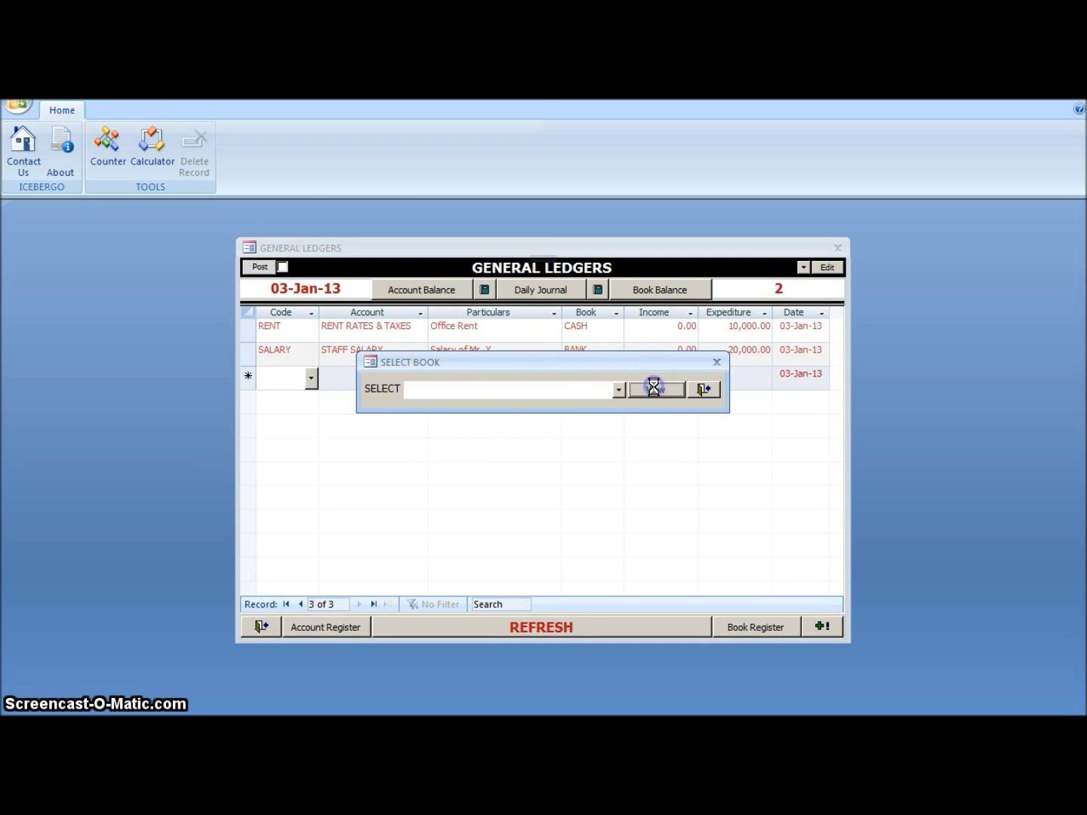
click(288, 246)
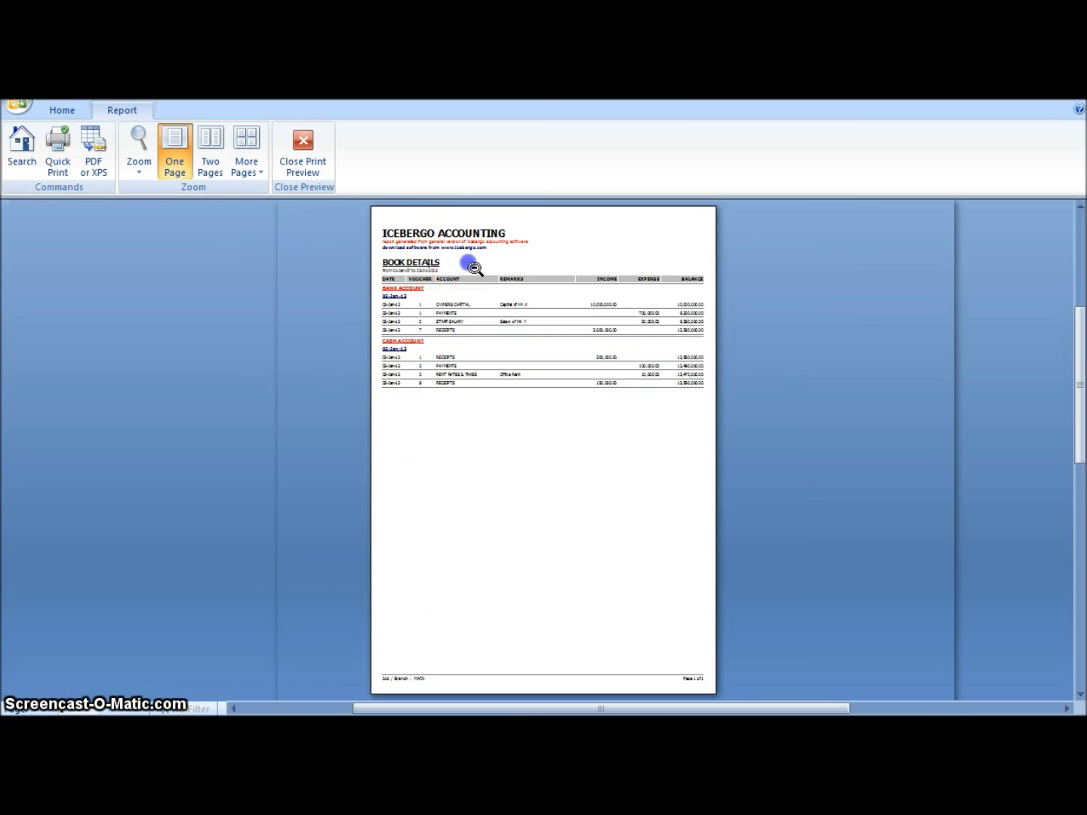
click(467, 262)
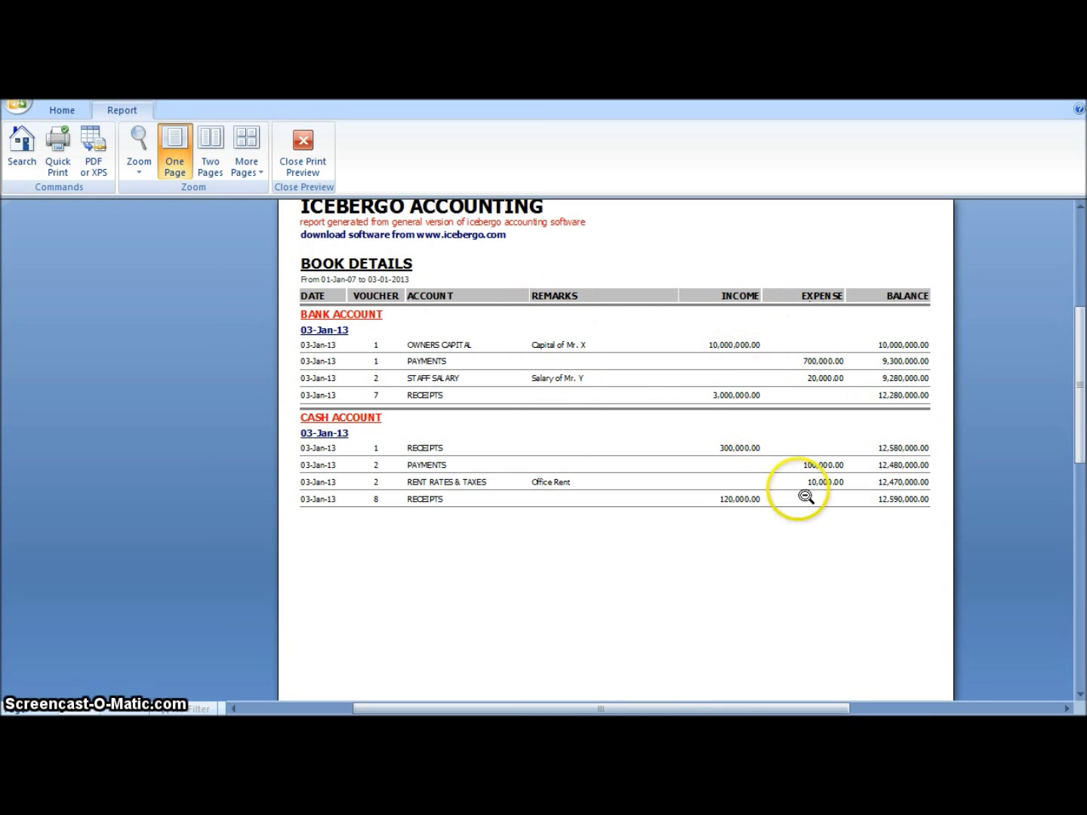
click(308, 142)
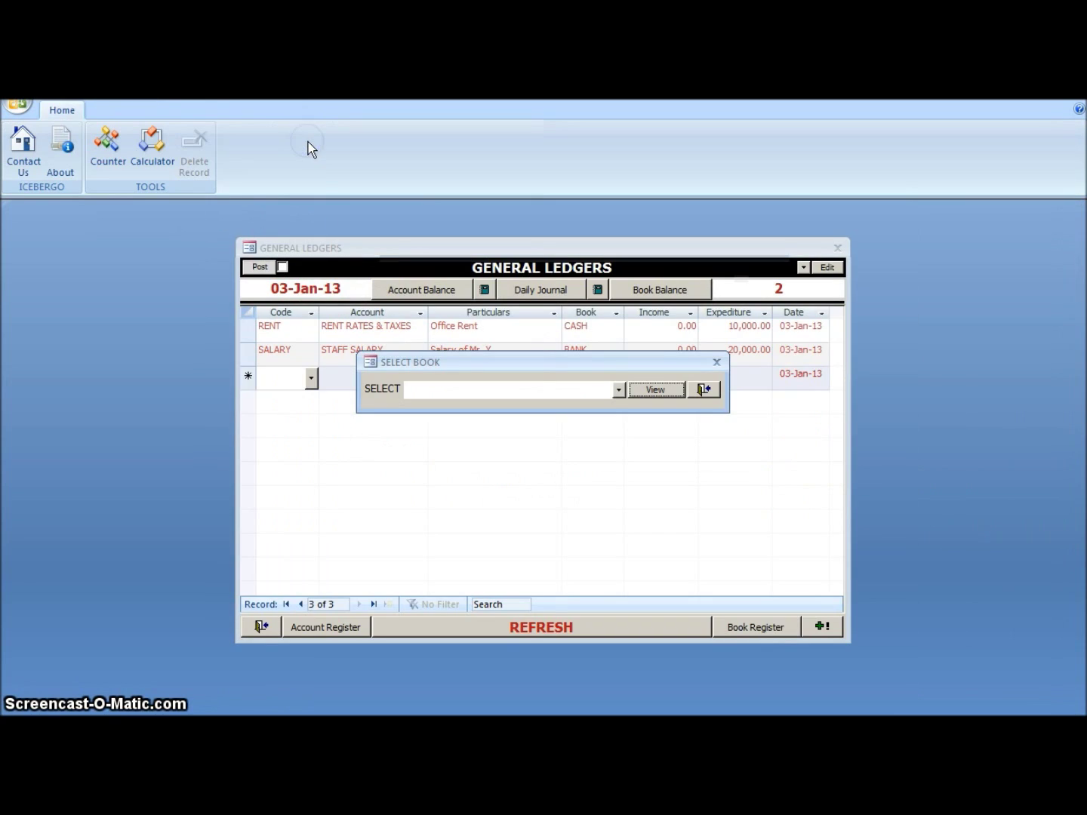
click(703, 389)
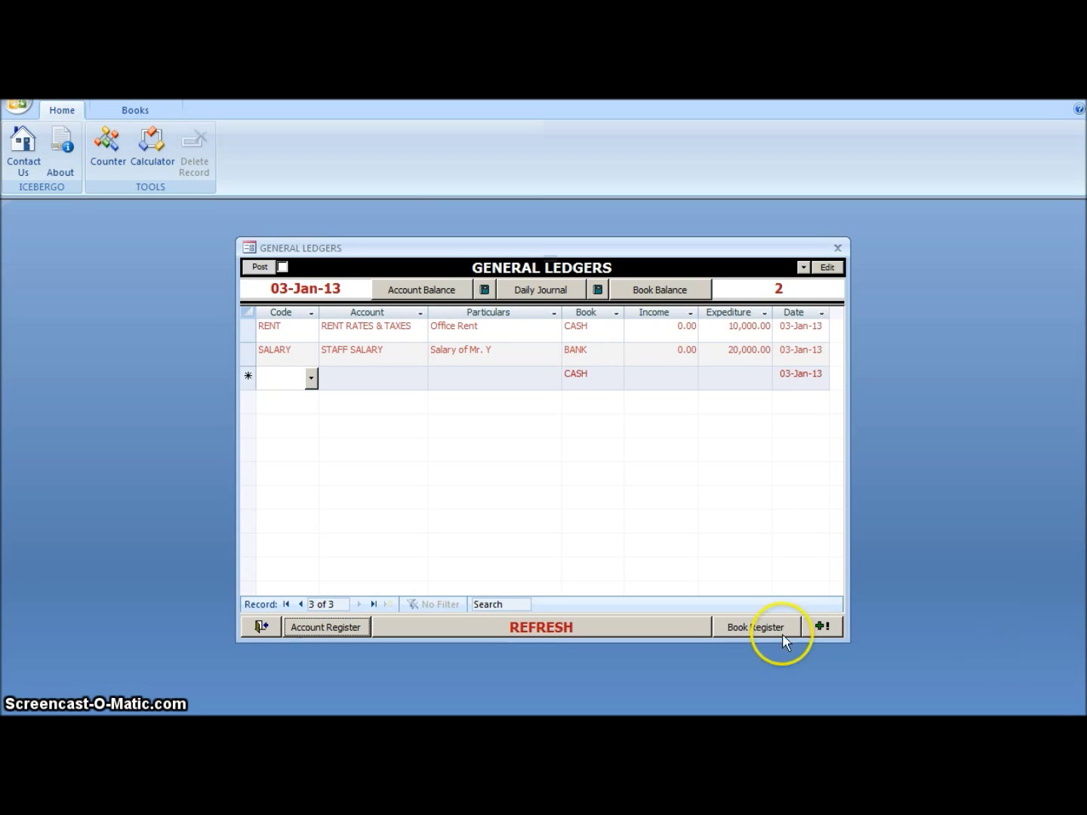
Step: Add account code RENTSUB with the description "RETNT FROM SUBLETTING" to the account register, and refresh the ledger
click(310, 377)
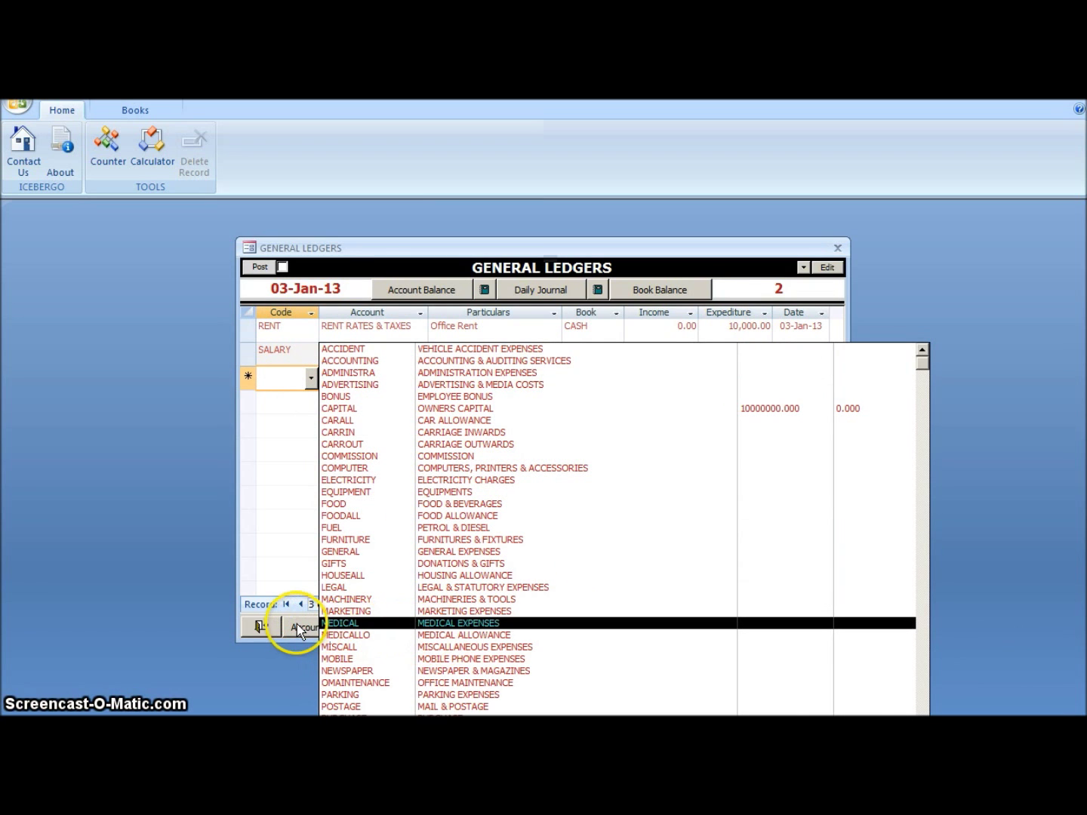
click(278, 663)
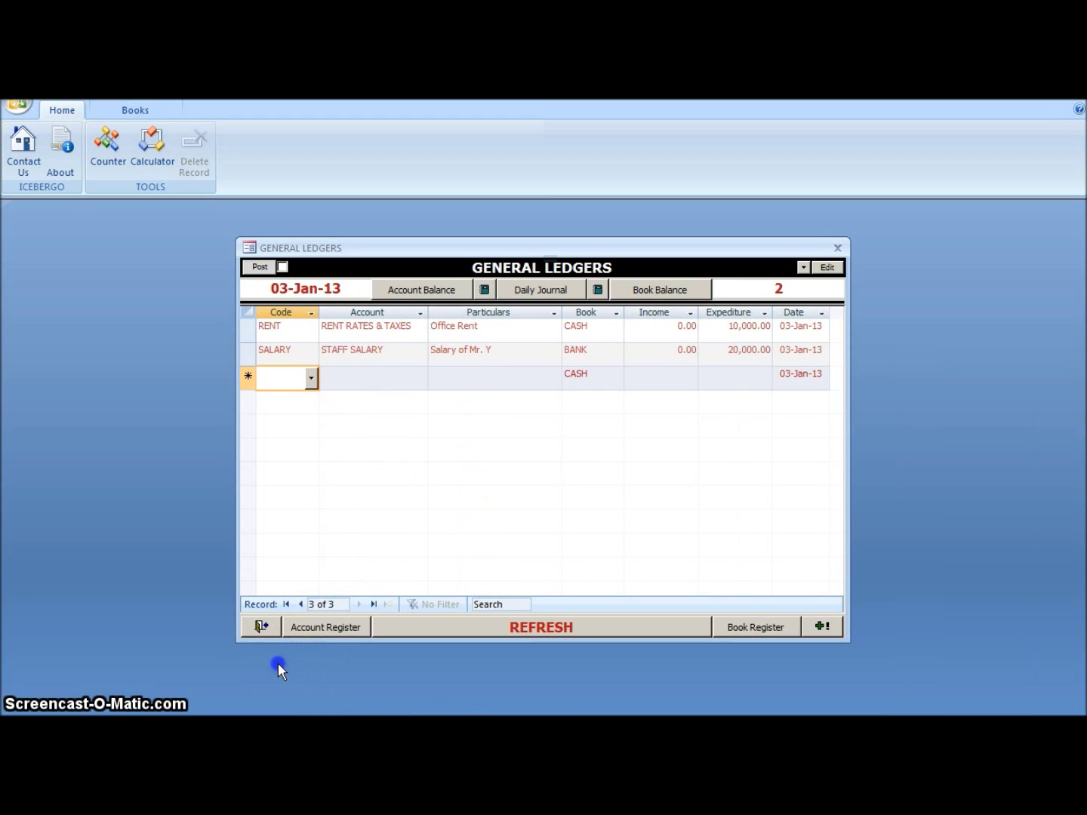
click(341, 627)
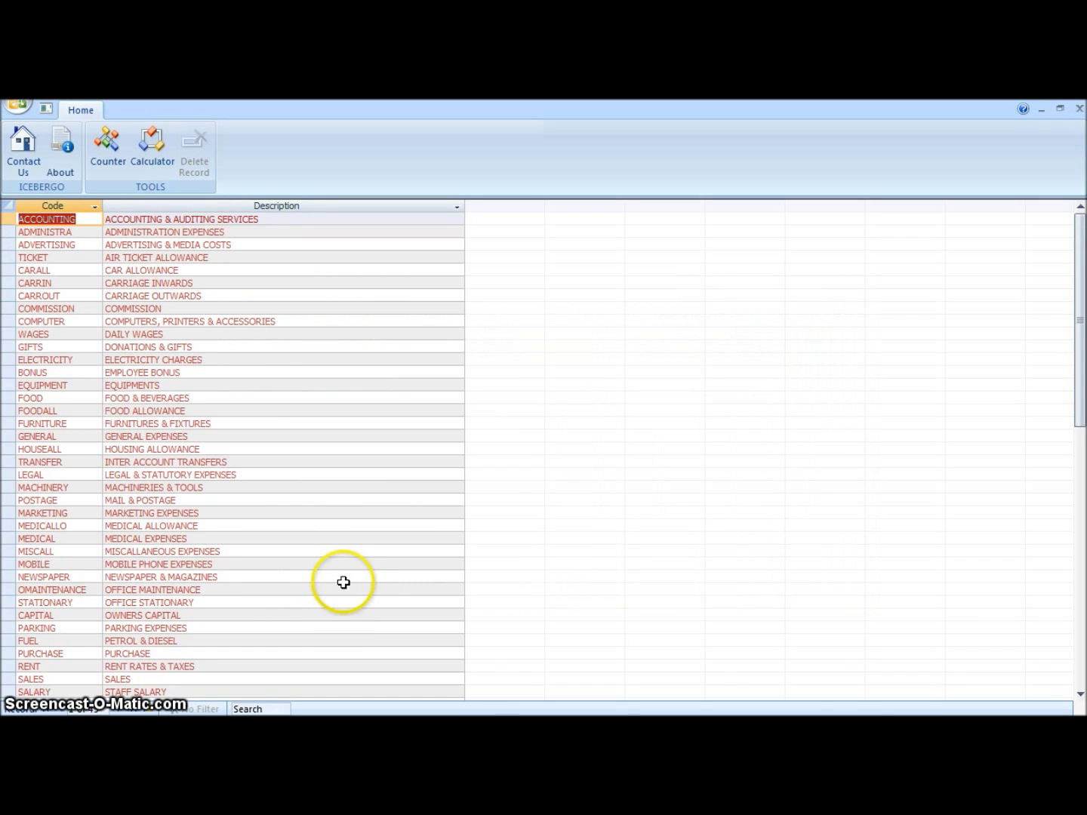
scroll(343, 576, down, 7)
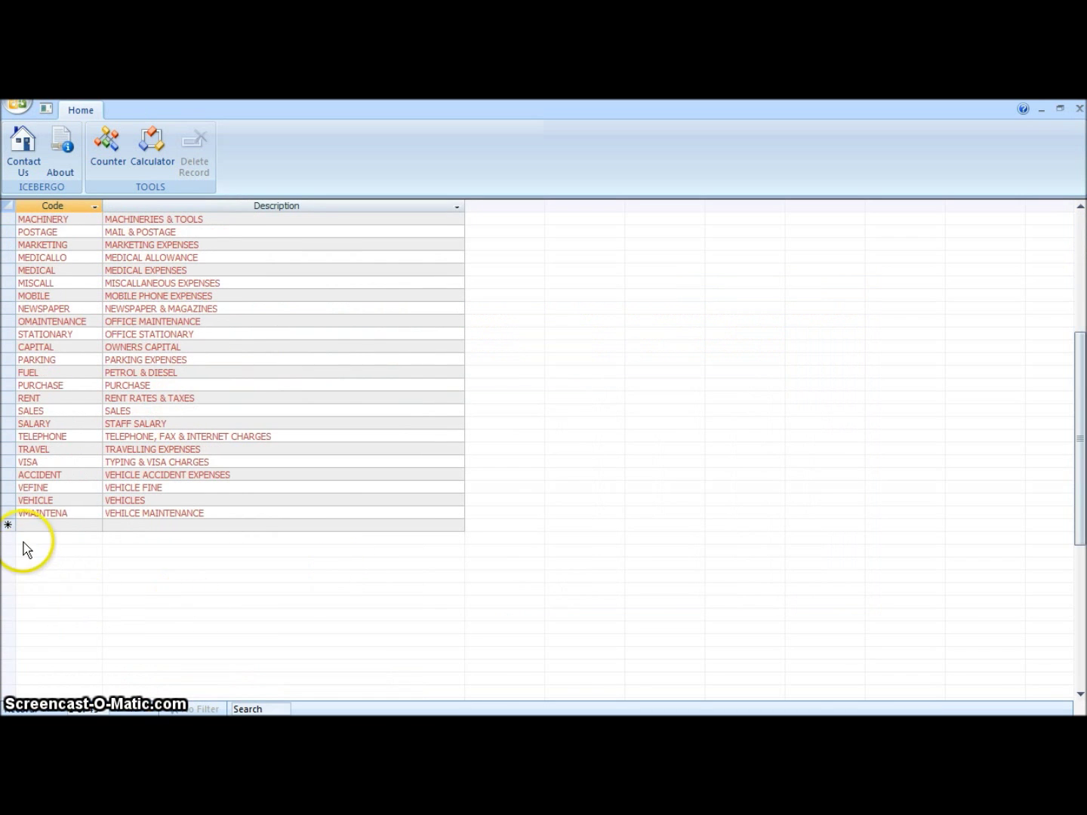
click(32, 527)
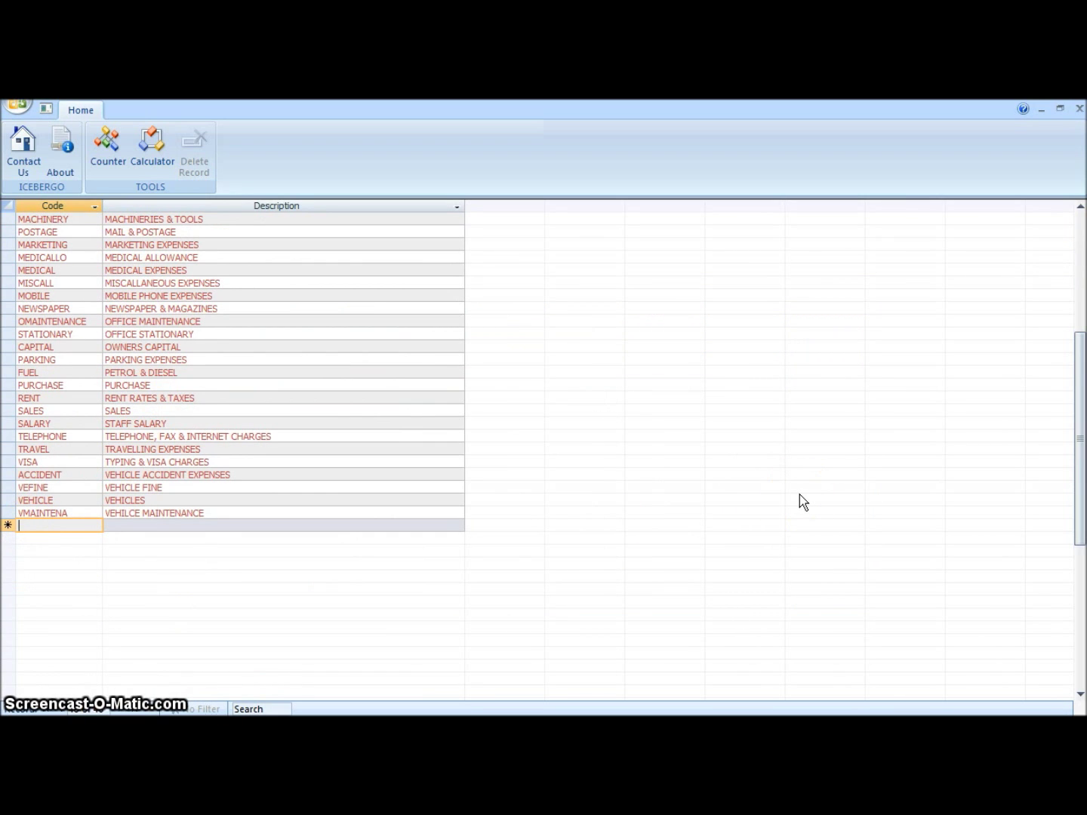
text(rR)
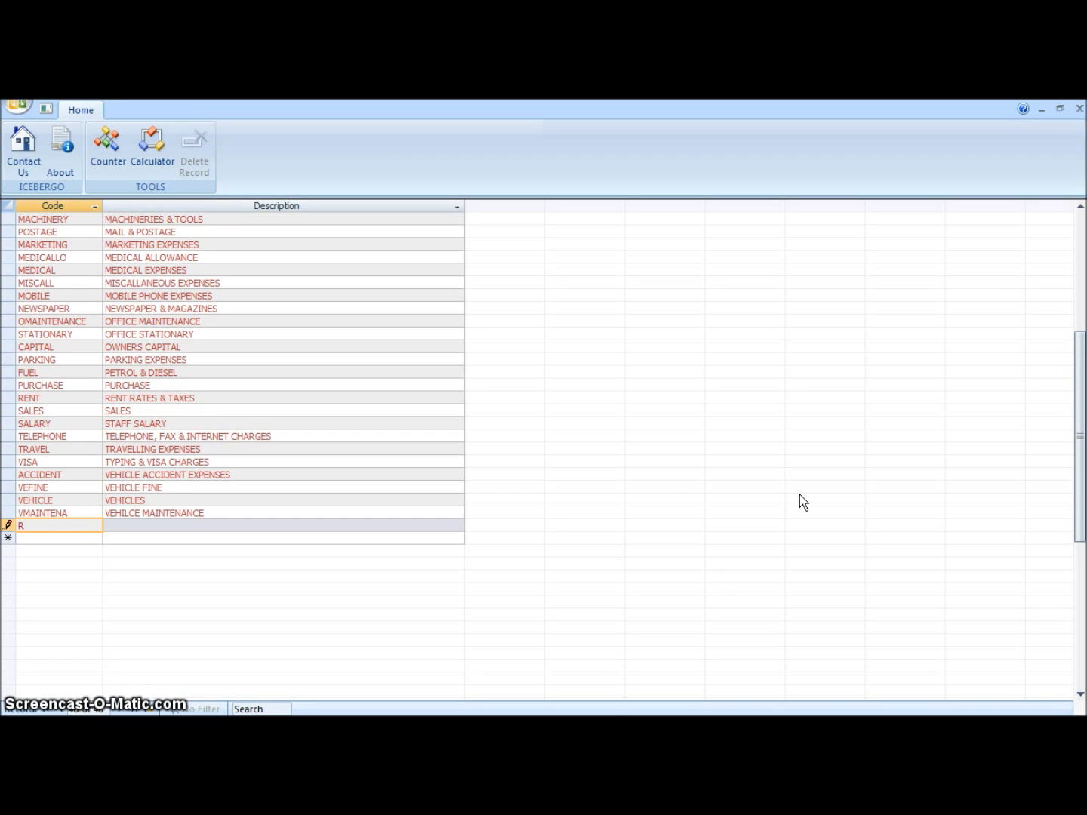
text(ENTSUB)
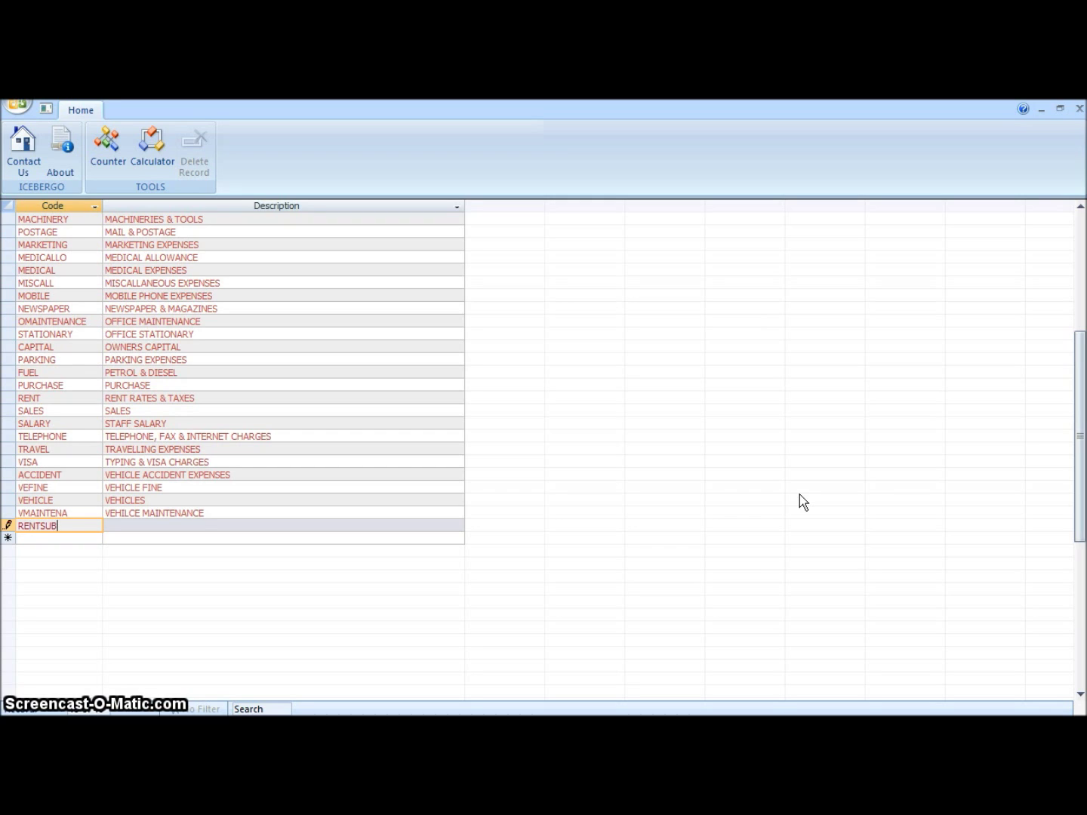
key(Tab)
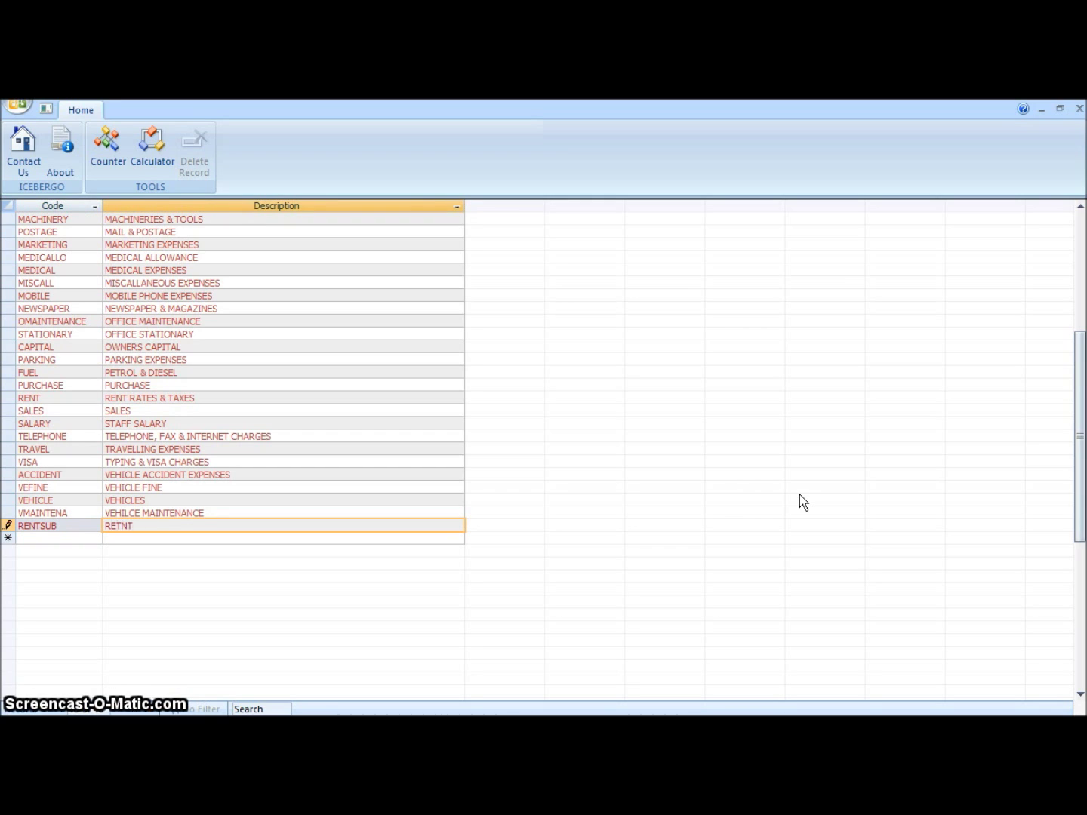
text(RETNT FROM SUBLETTING)
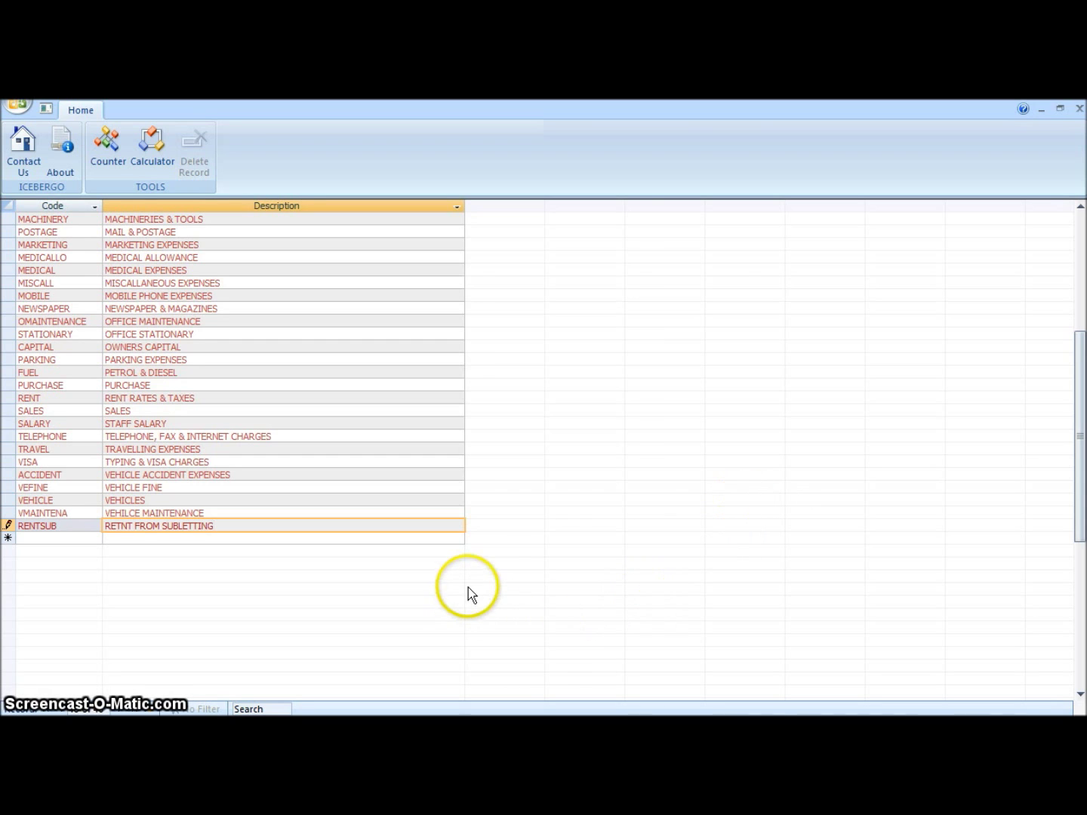
click(1079, 107)
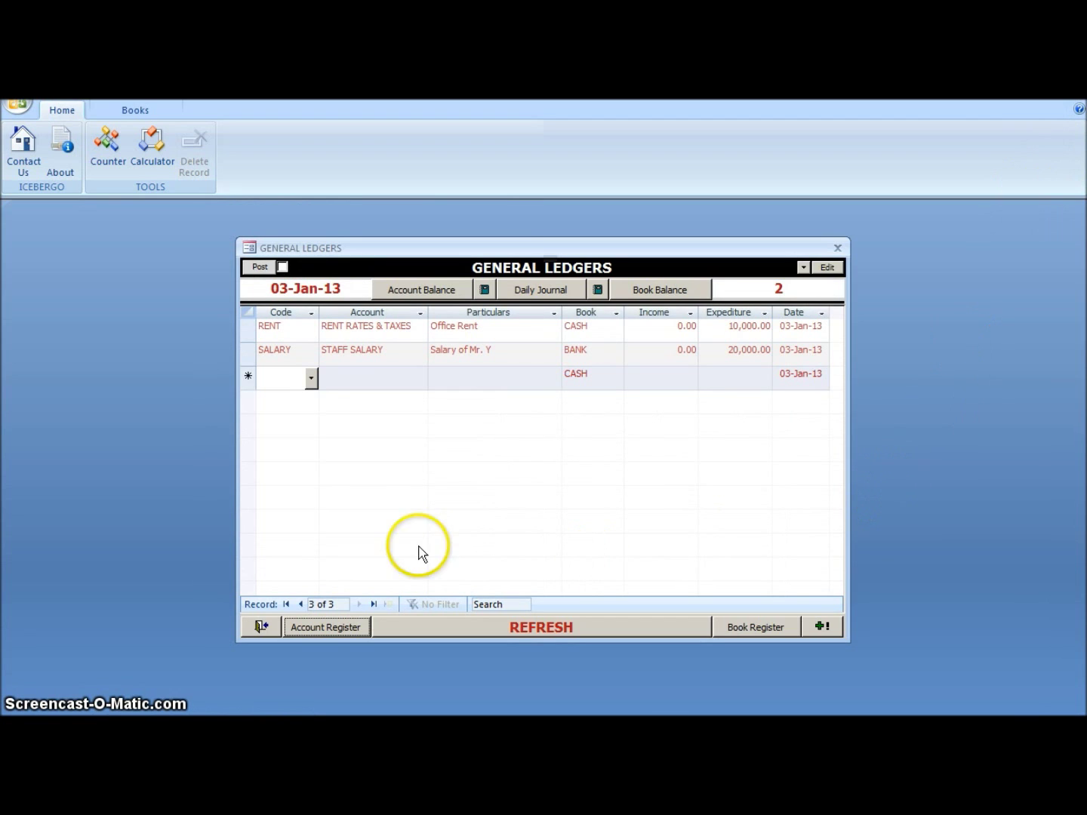
click(547, 627)
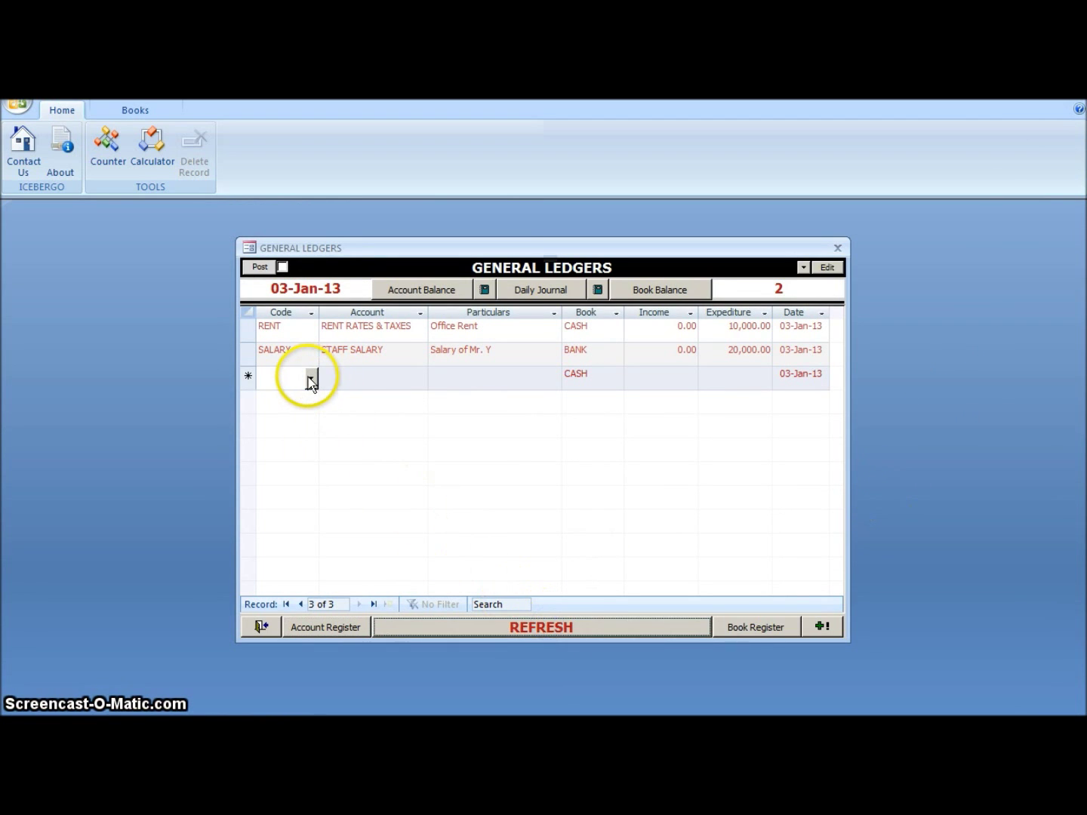
Step: Add a third voucher line with account code RENTSUB and the particulars "Subletting of Shop"
click(310, 378)
text(RENT)
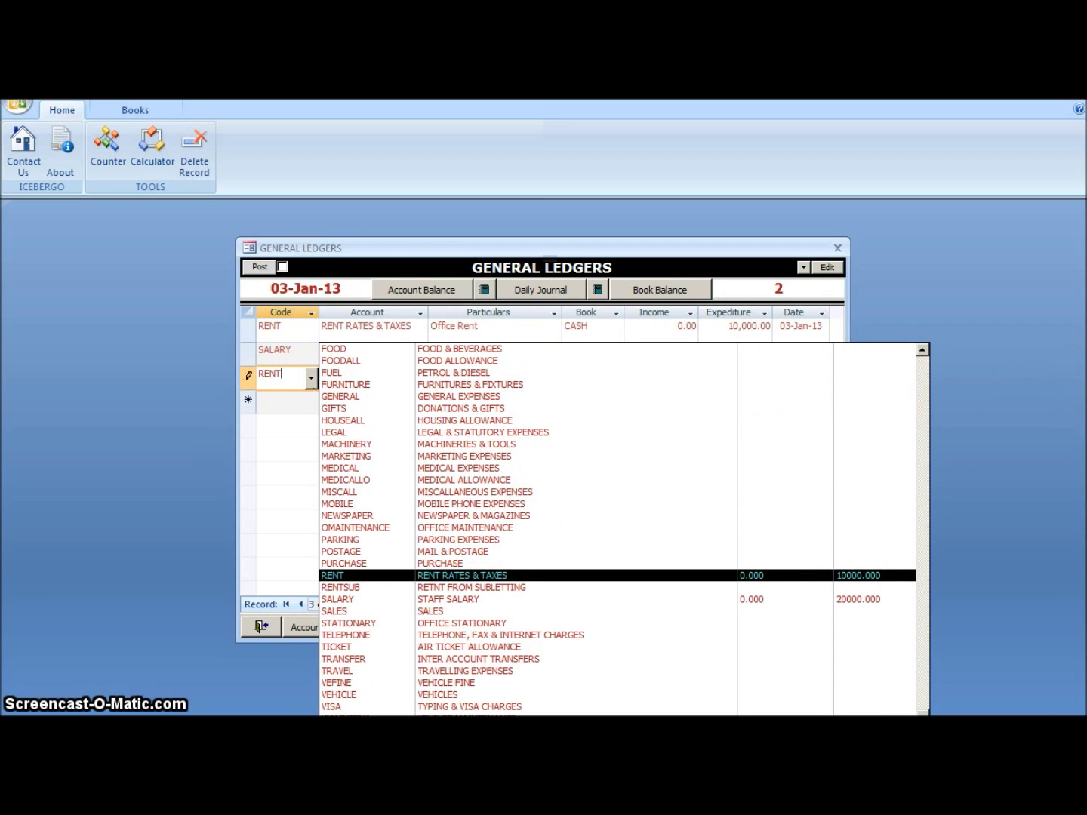
key(Down)
key(Tab)
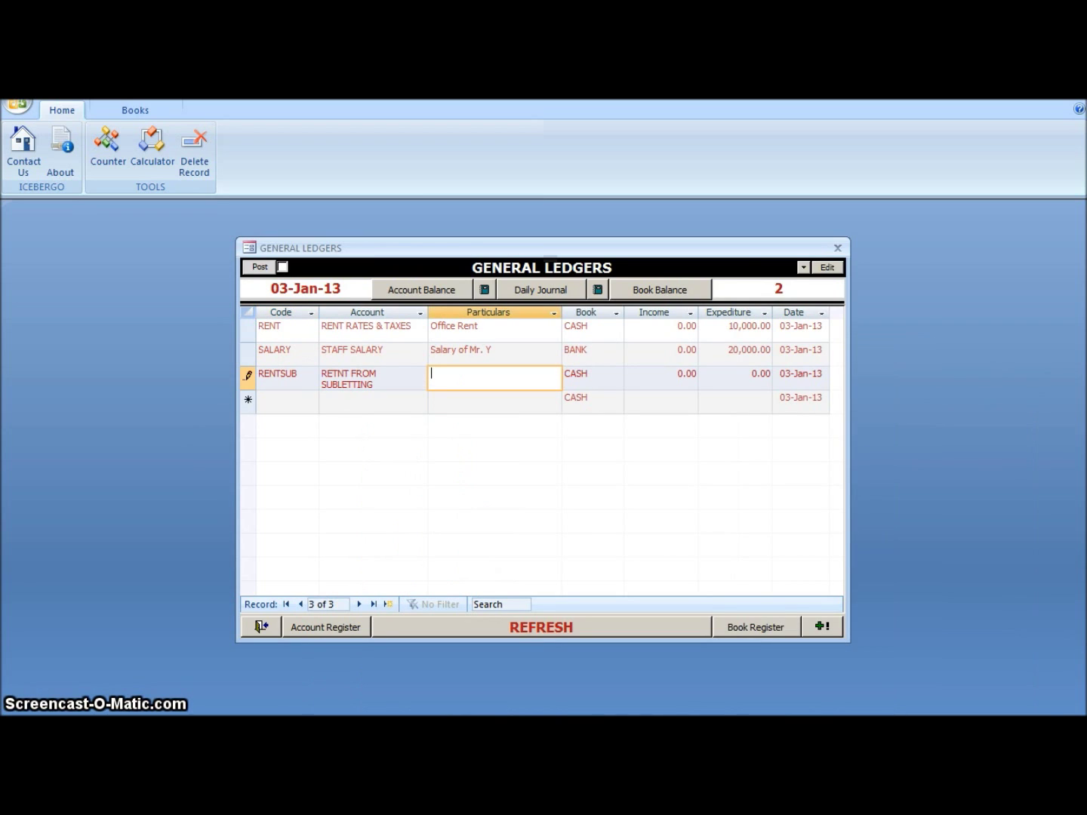
text(4)
key(BackSpace)
text(Subletting of Shop)
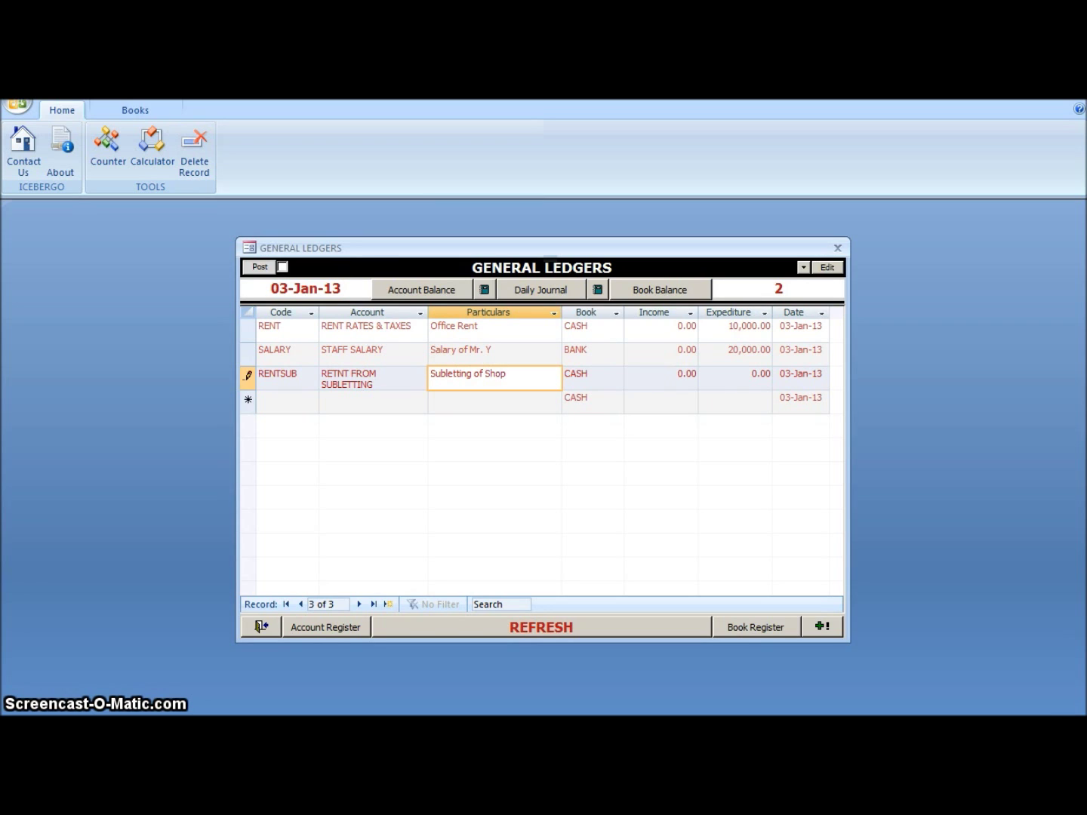
Step: Keep the subletting entry in the CASH book, enter an income of 1,000, and complete the line
key(Tab)
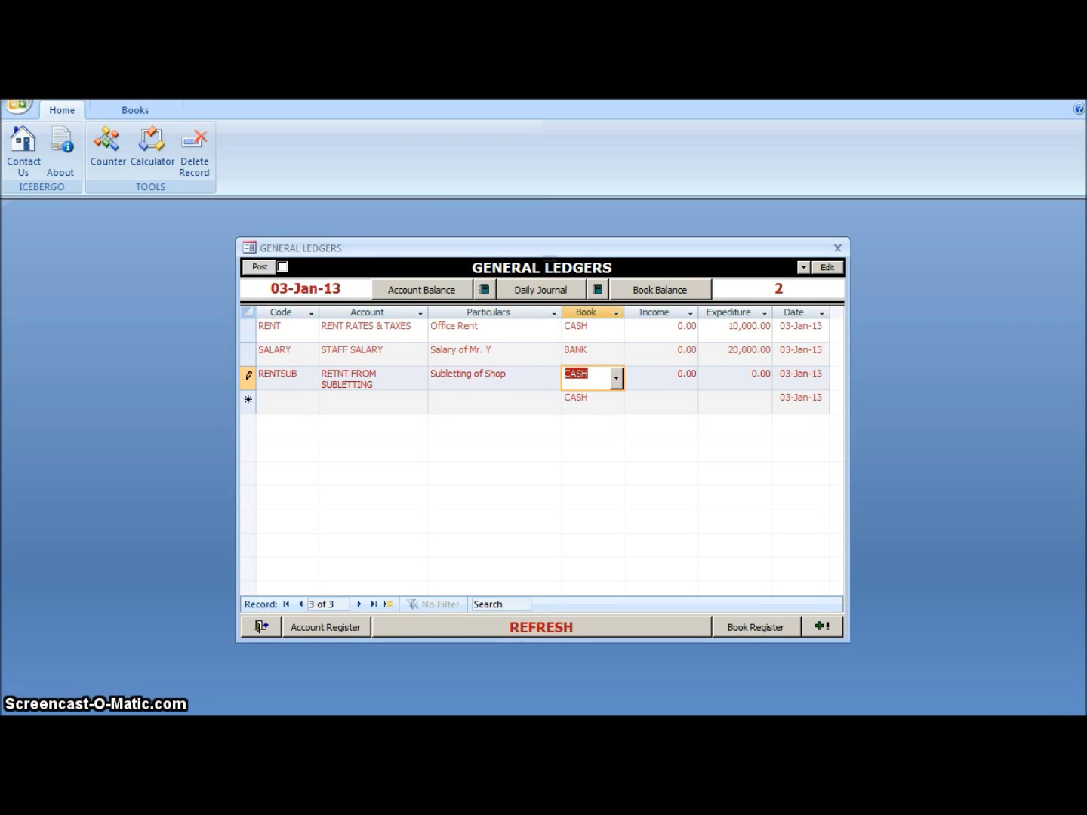
key(Tab)
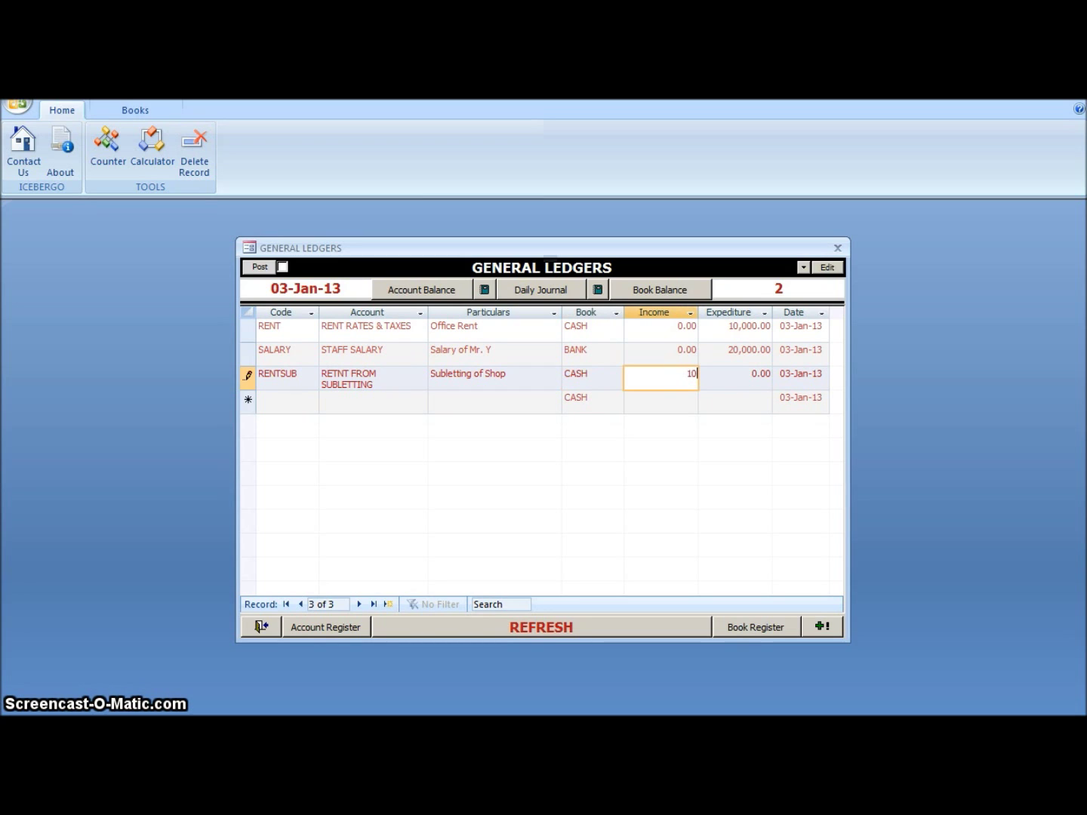
text(1000)
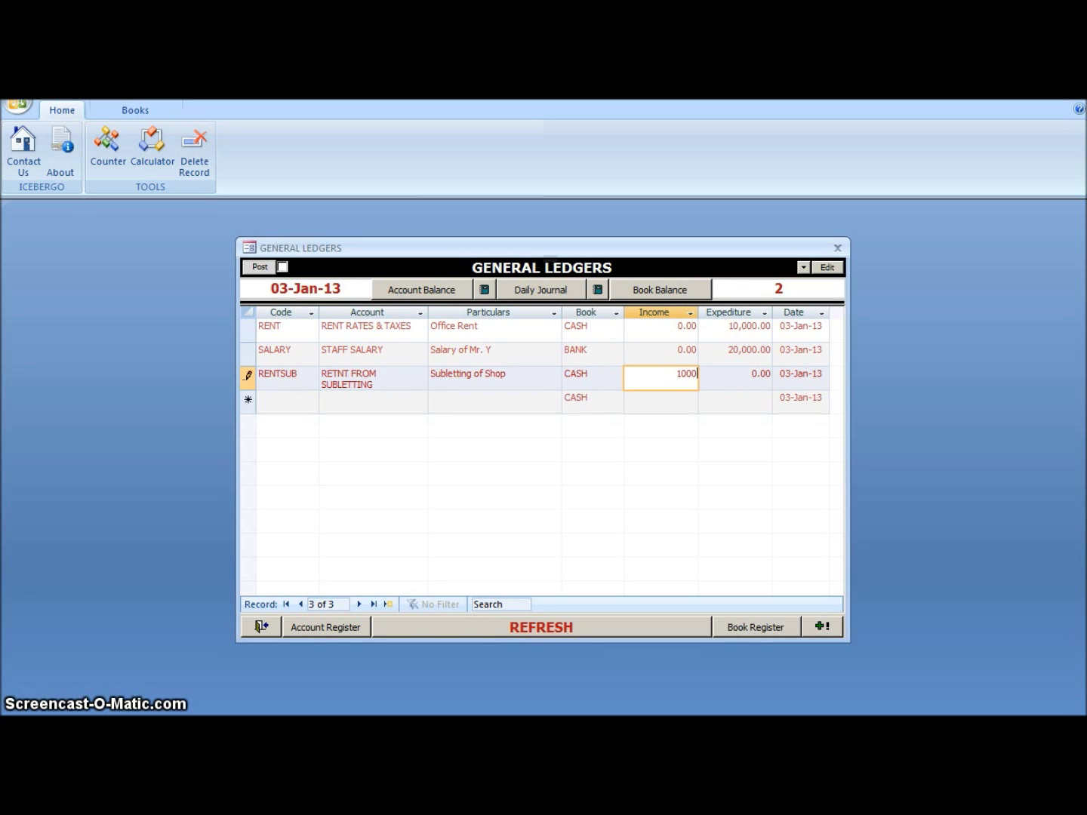
key(Tab)
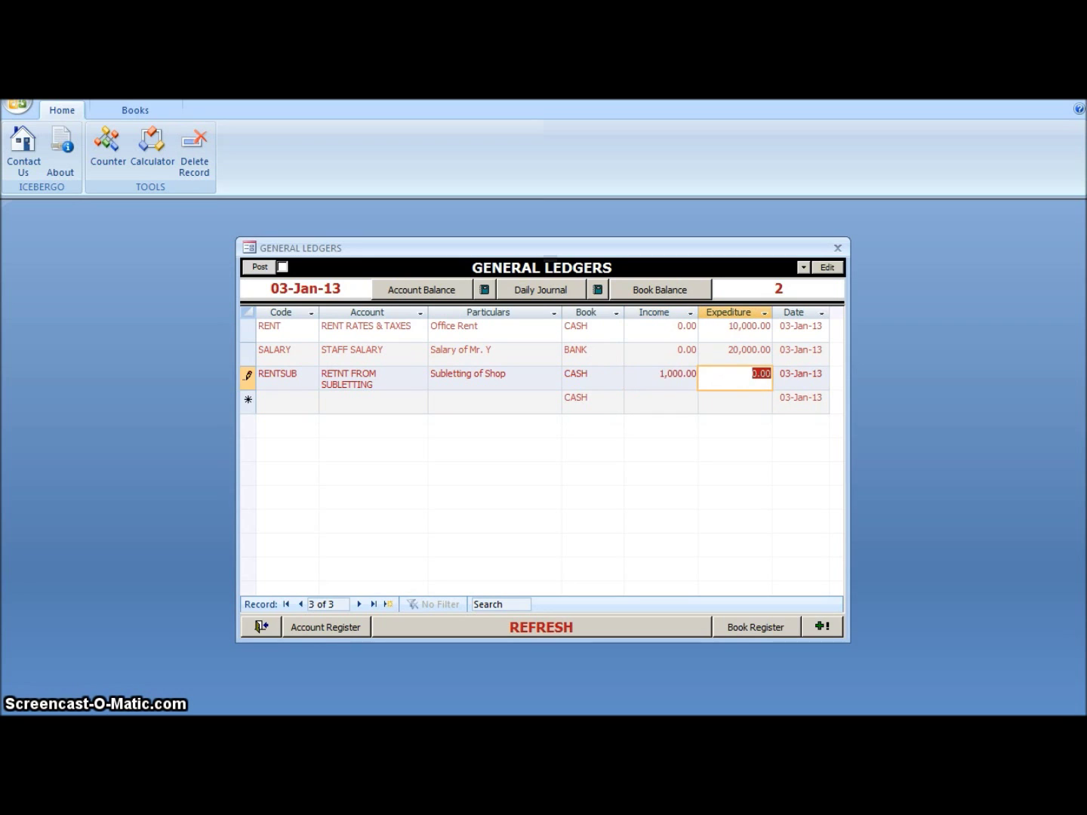
key(Tab)
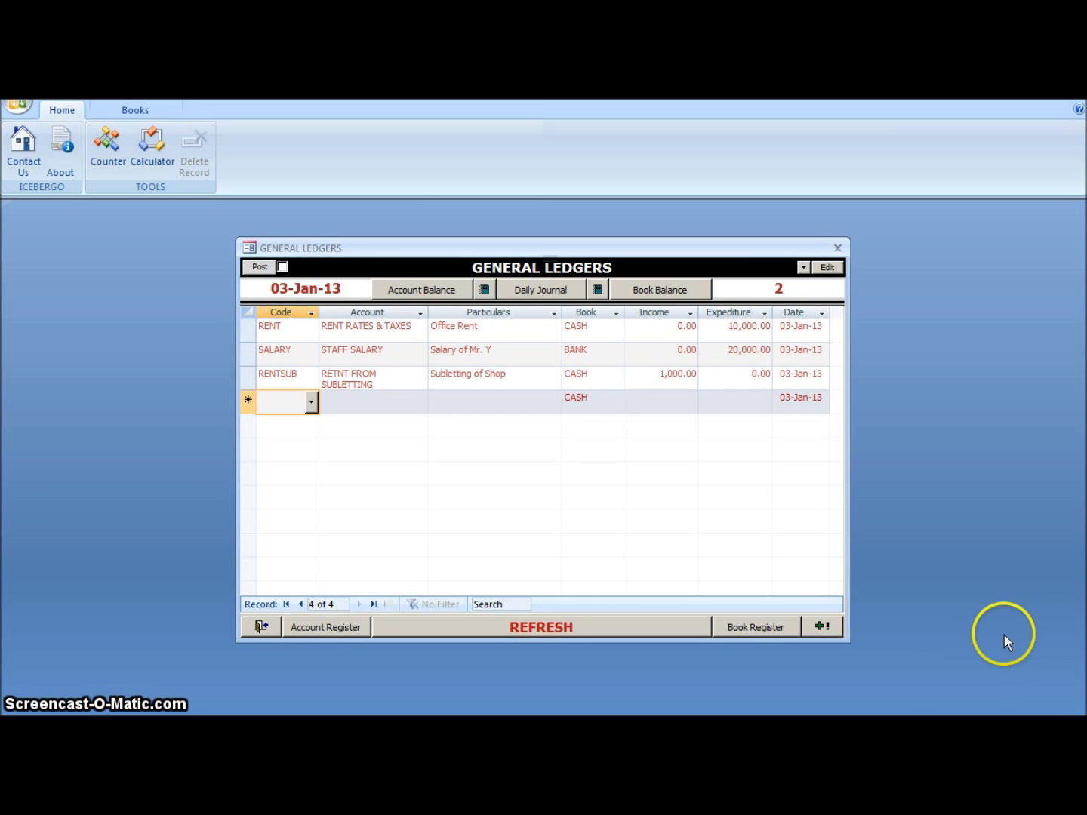
Step: Add book type SBI with the title "STATE BANK OF INDIA" to the book register, close it and refresh the ledger
click(767, 629)
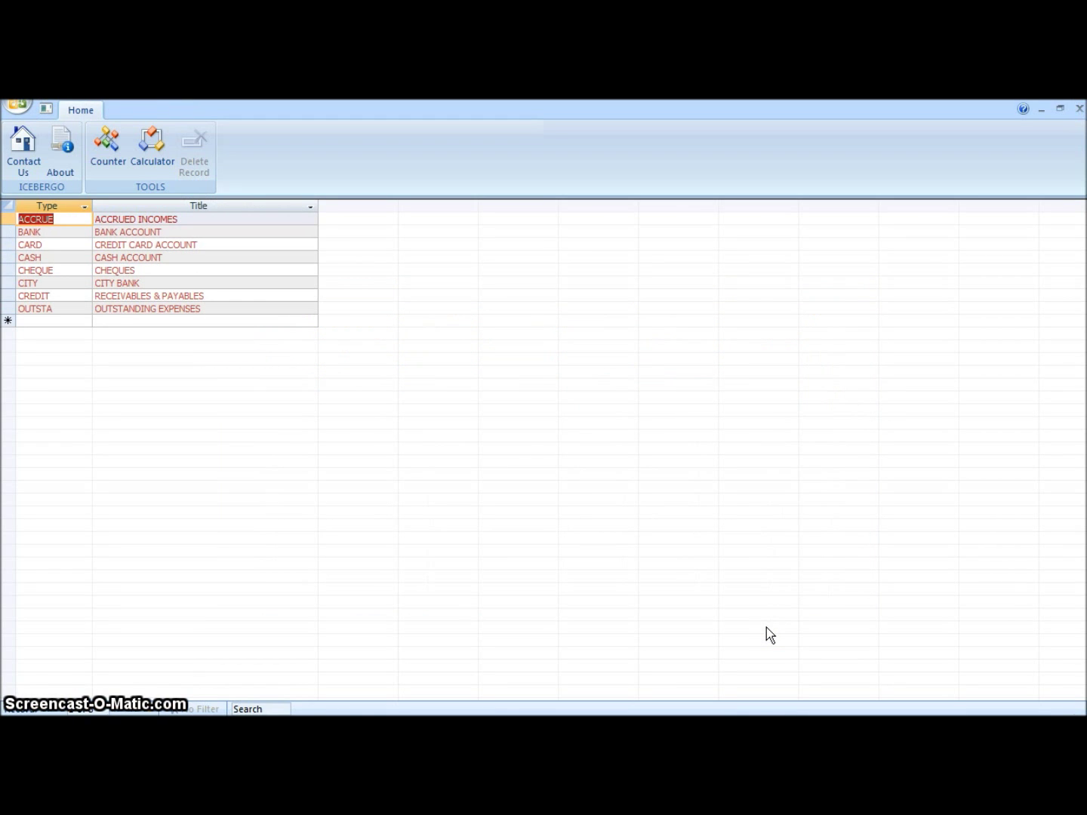
key(Down)
key(Down)
key(Down)
key(Down)
key(Down)
key(Down)
key(Down)
key(Down)
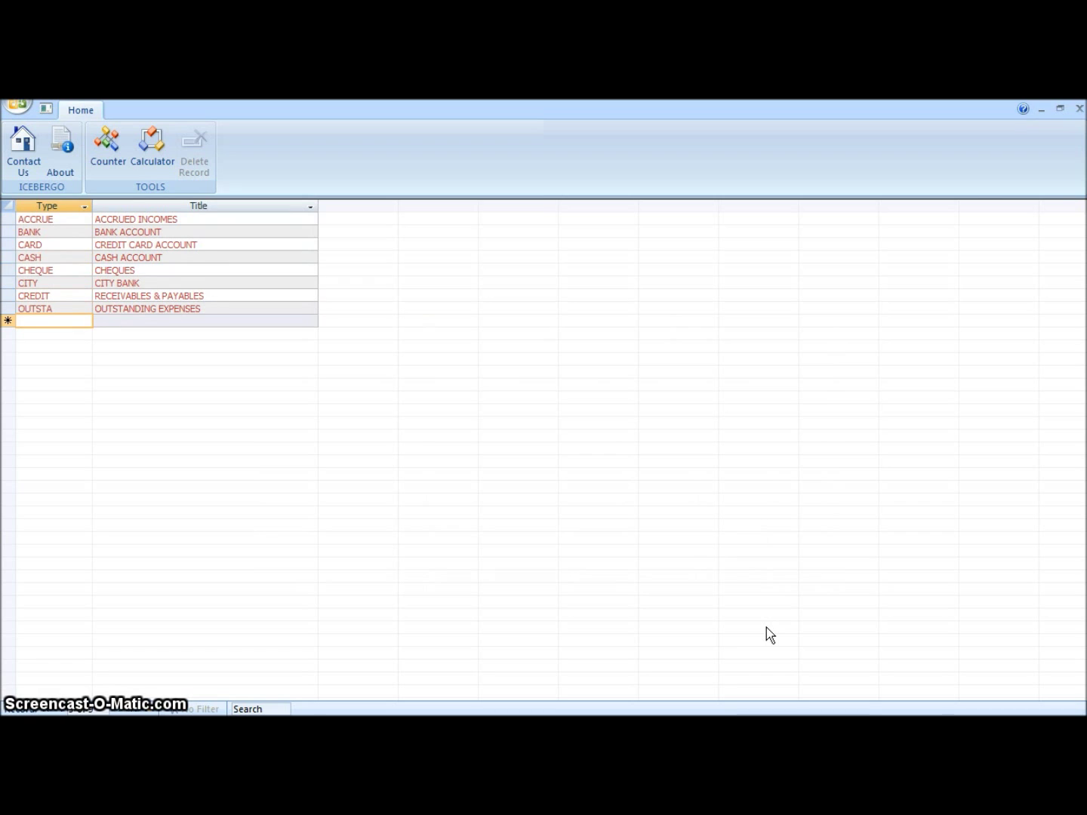
text(s)
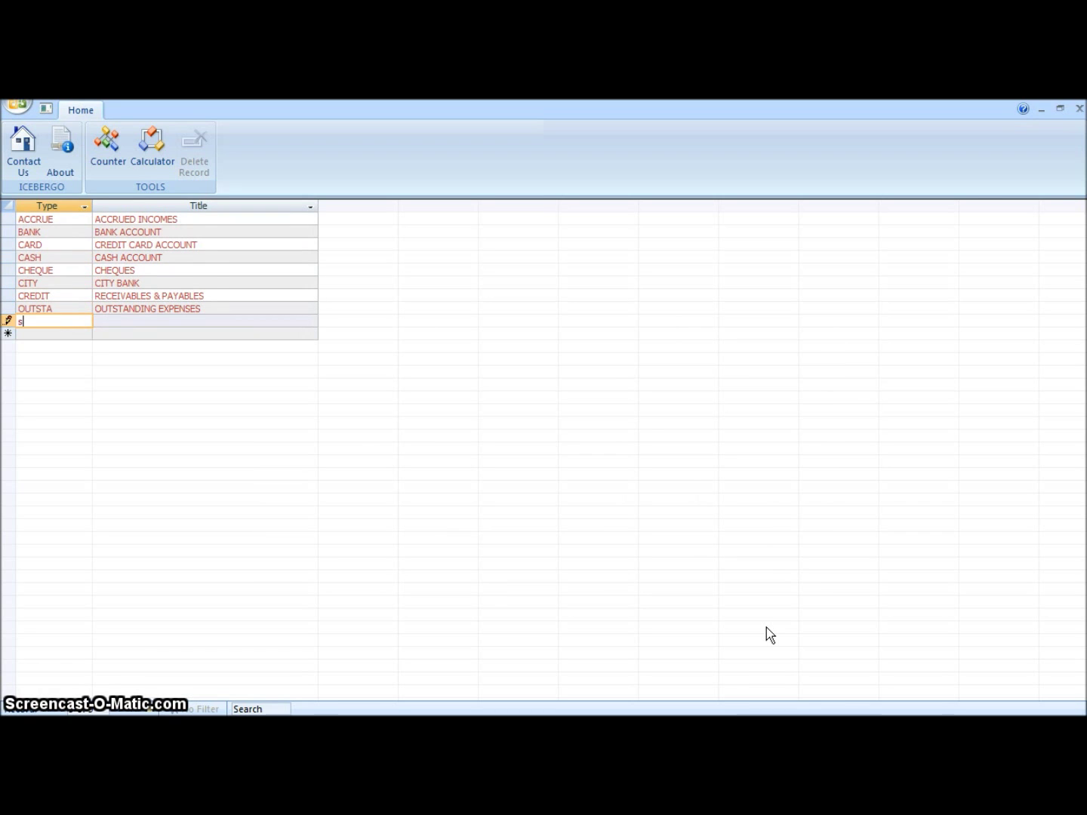
text(BI)
key(Tab)
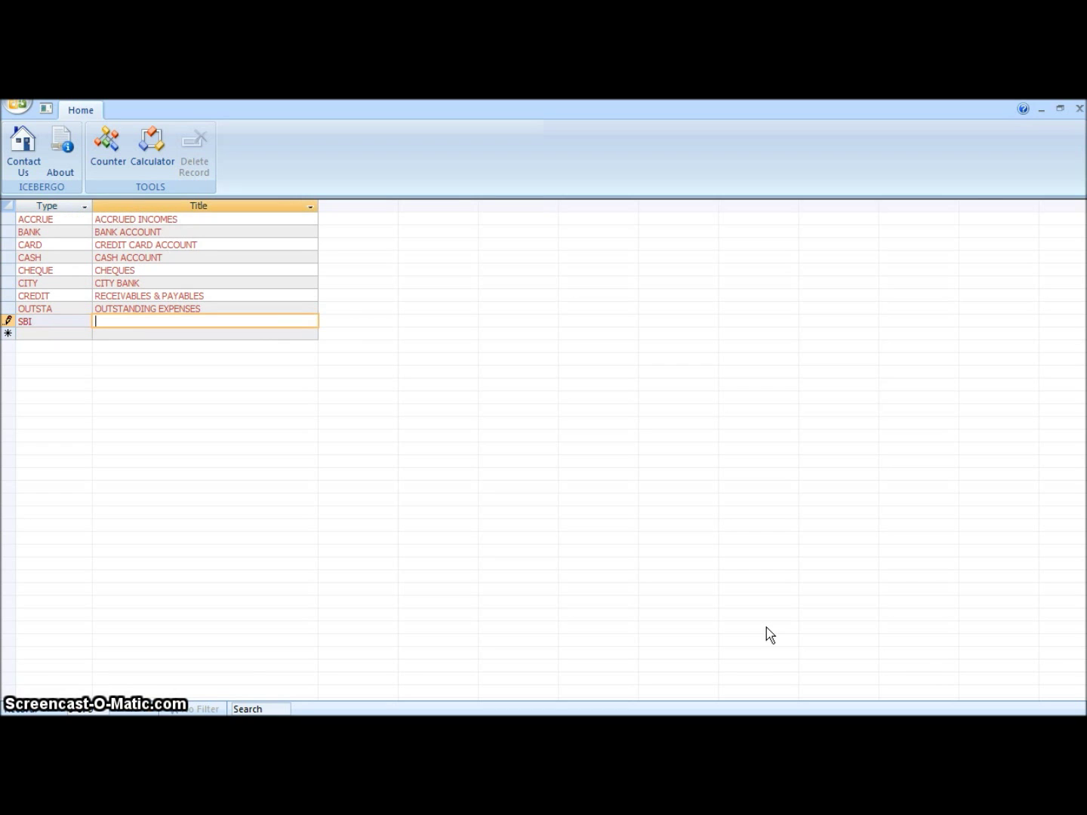
text(STATE BANK OF INDIA)
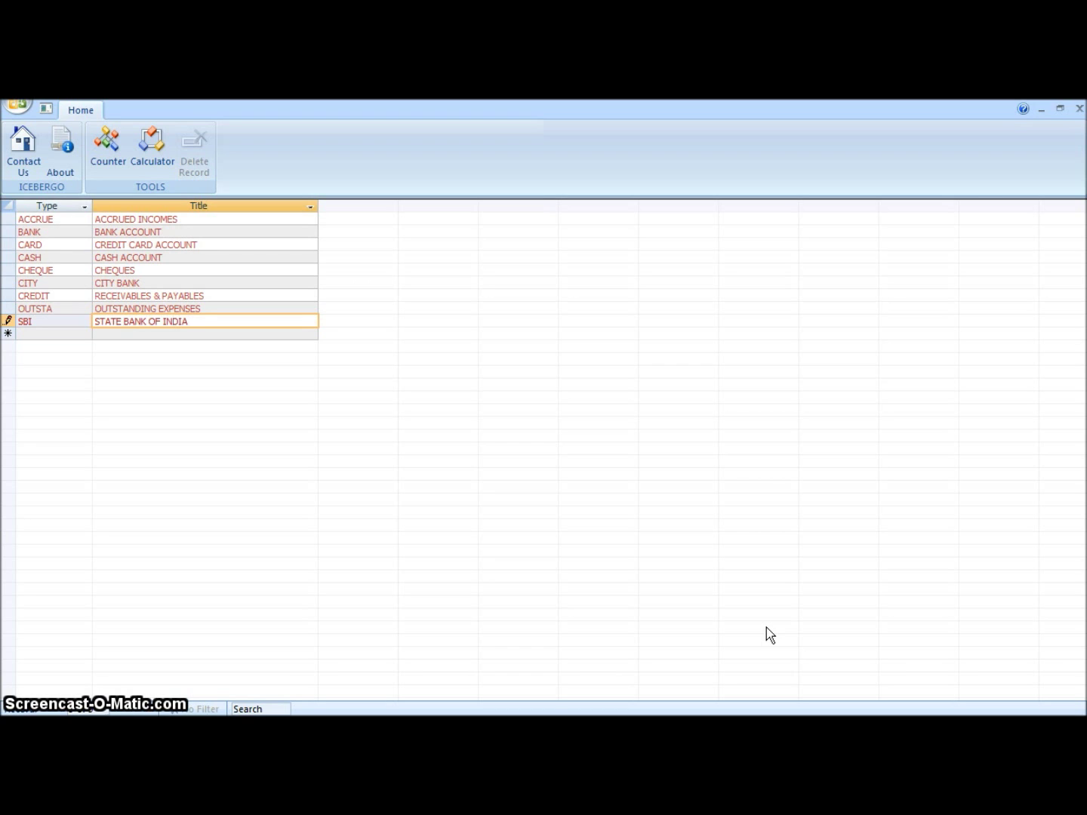
click(1081, 110)
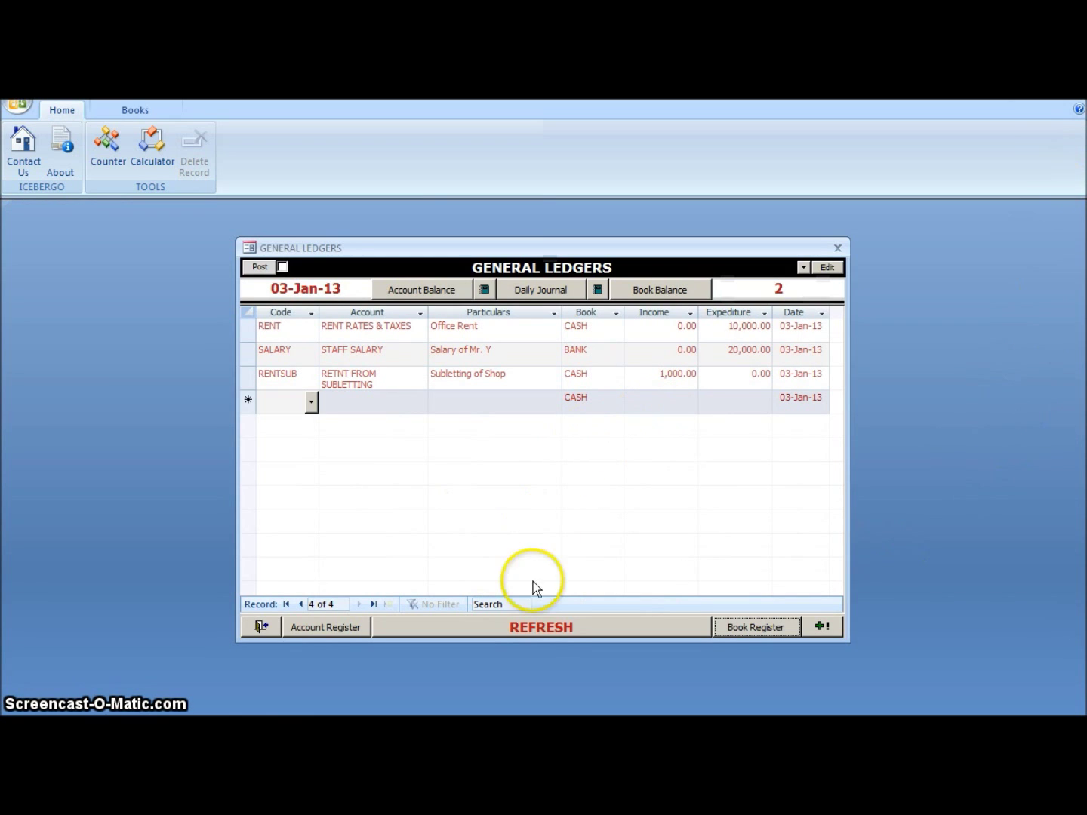
click(543, 629)
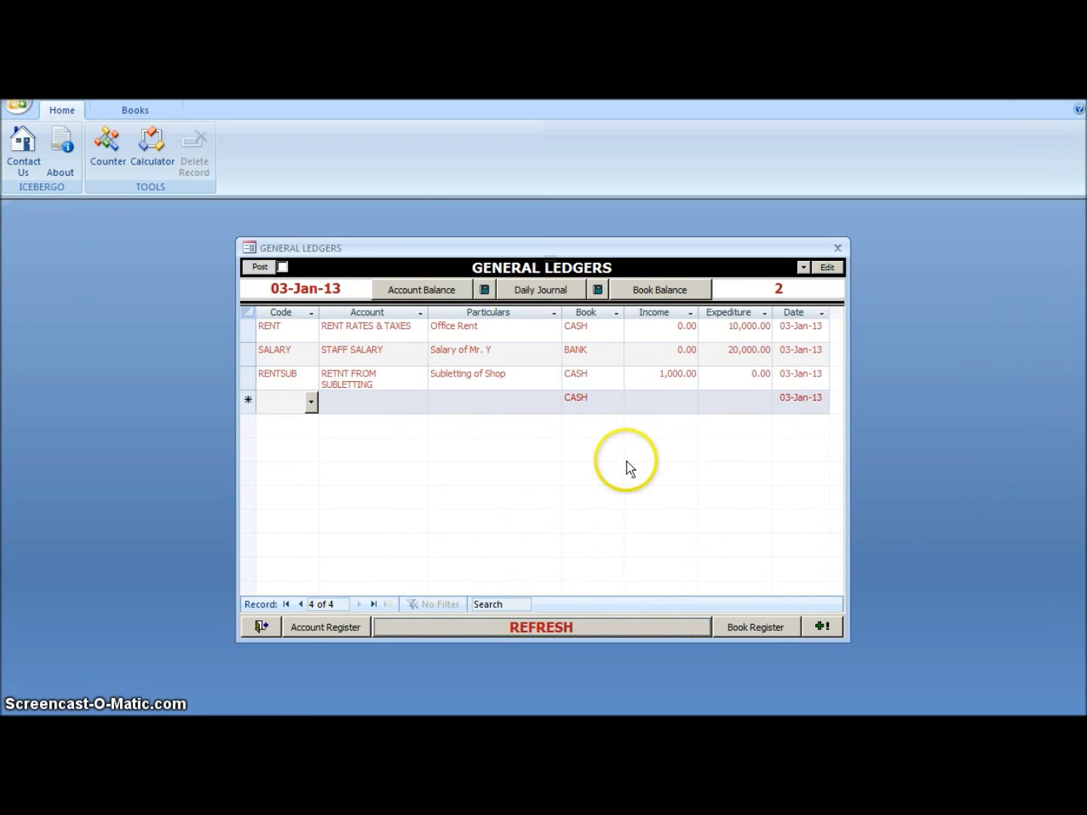
Step: Check the available book choices for the new voucher line, including SBI, without selecting a different book
click(604, 400)
click(616, 401)
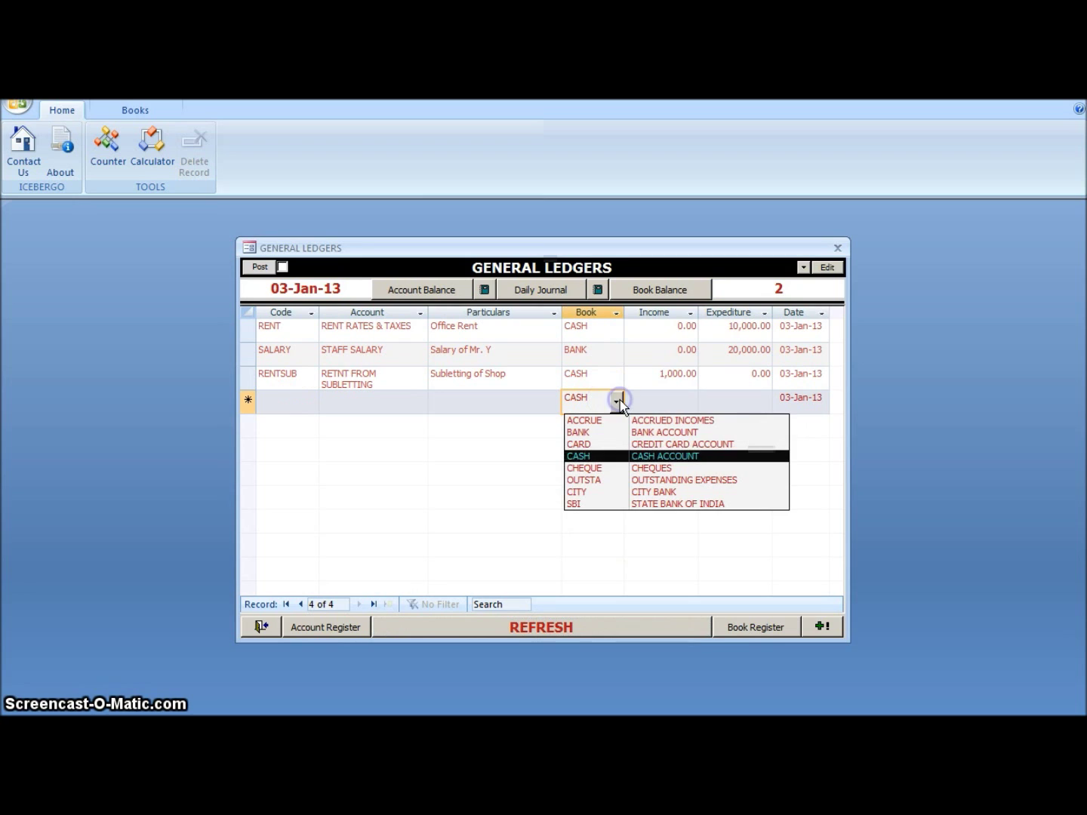
drag(619, 400, 625, 509)
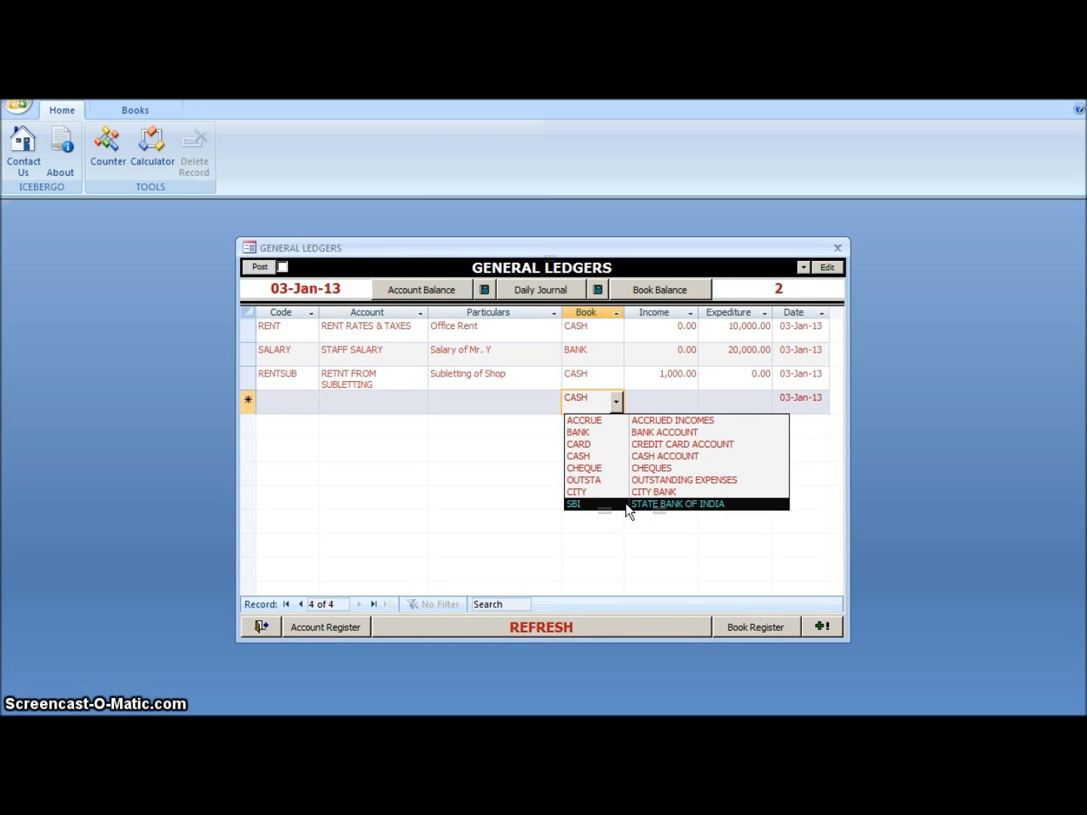
click(624, 635)
click(417, 412)
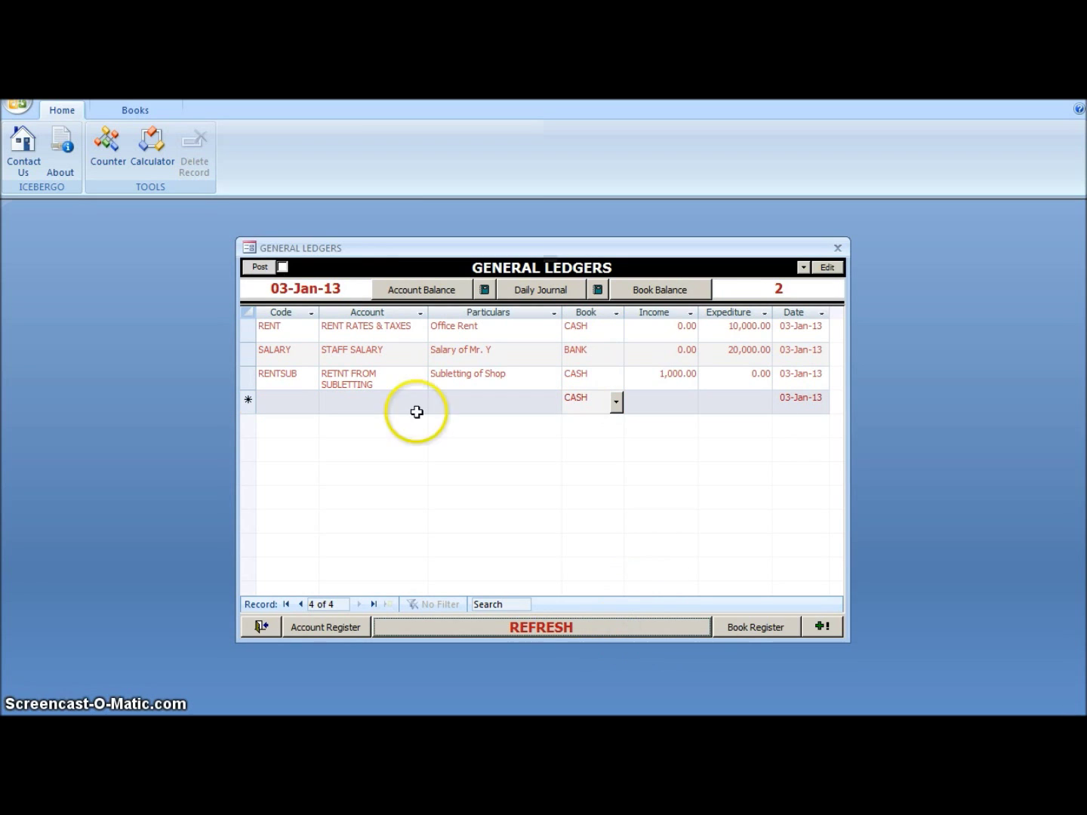
Step: View the journal voucher for the current ledger entry enlarged, and close its preview
click(163, 110)
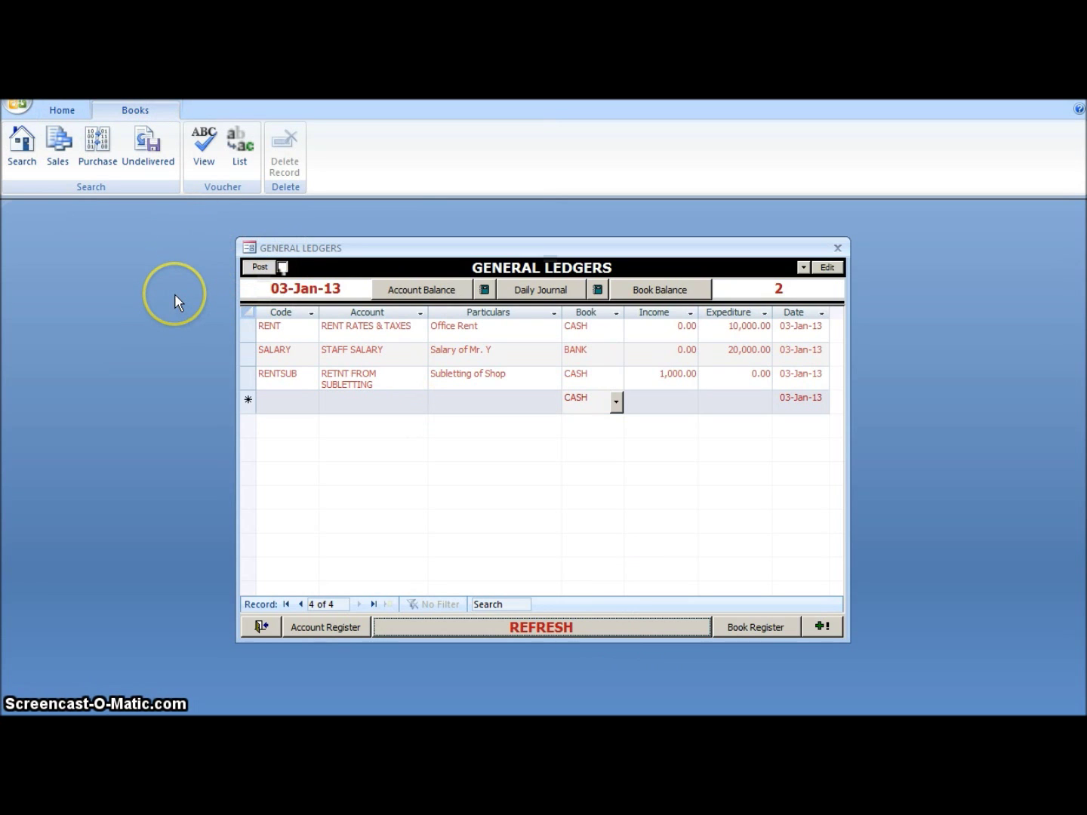
click(201, 155)
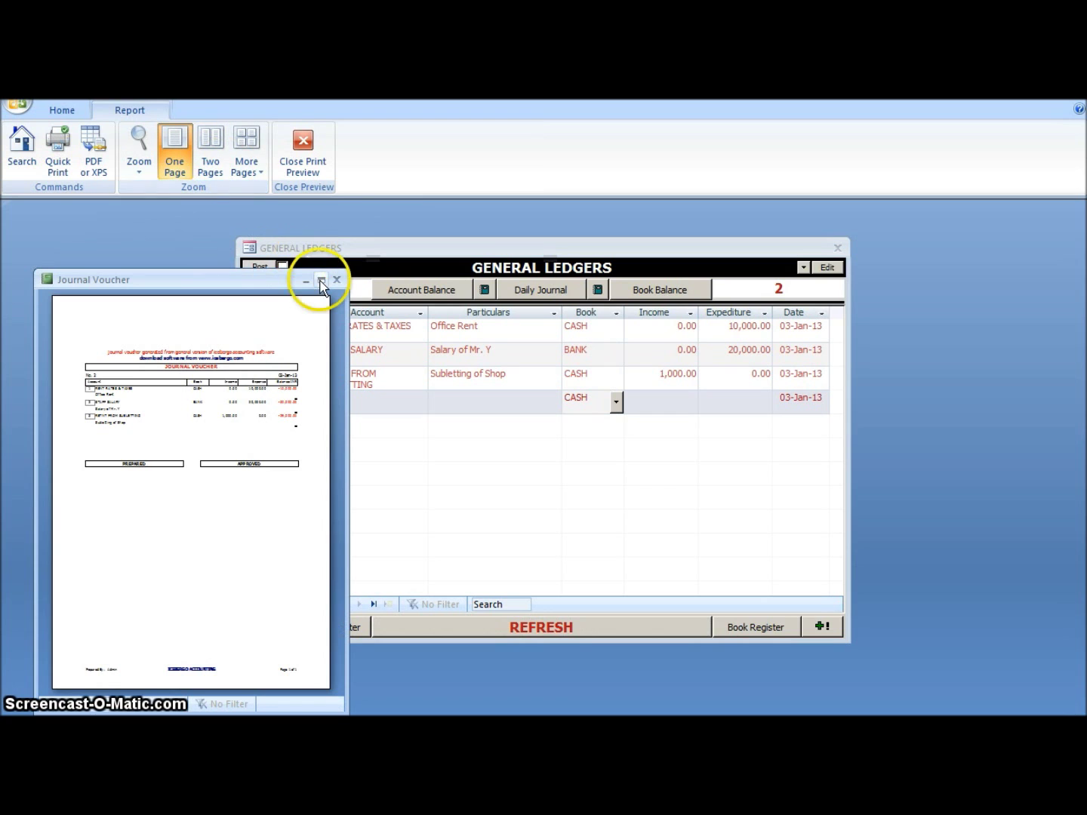
click(321, 282)
click(625, 588)
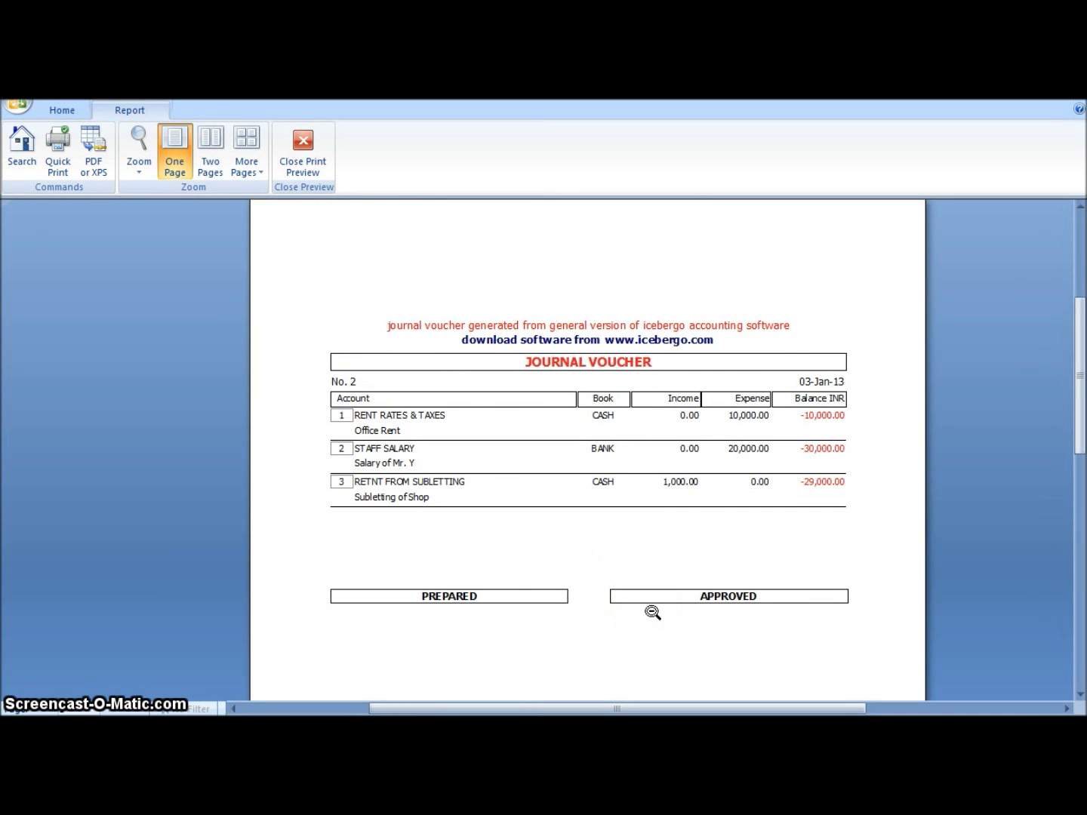
click(341, 279)
click(305, 145)
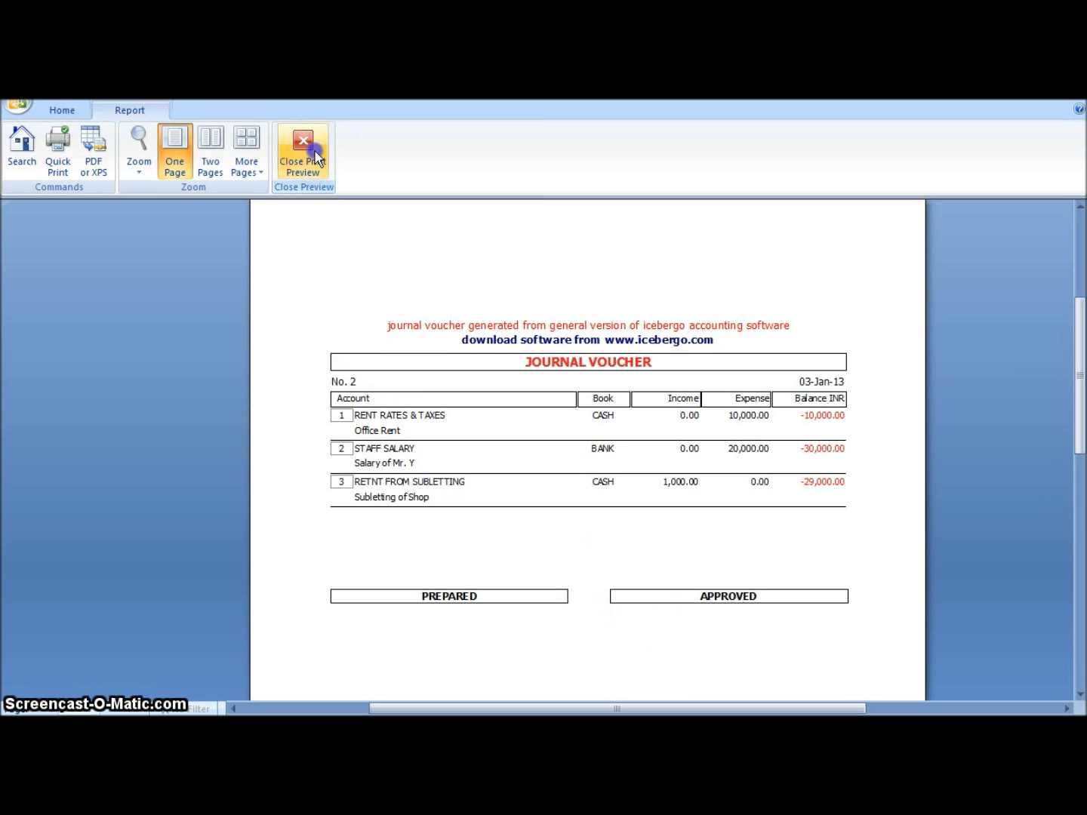
Step: View the journal vouchers list report enlarged, and close its preview
click(159, 112)
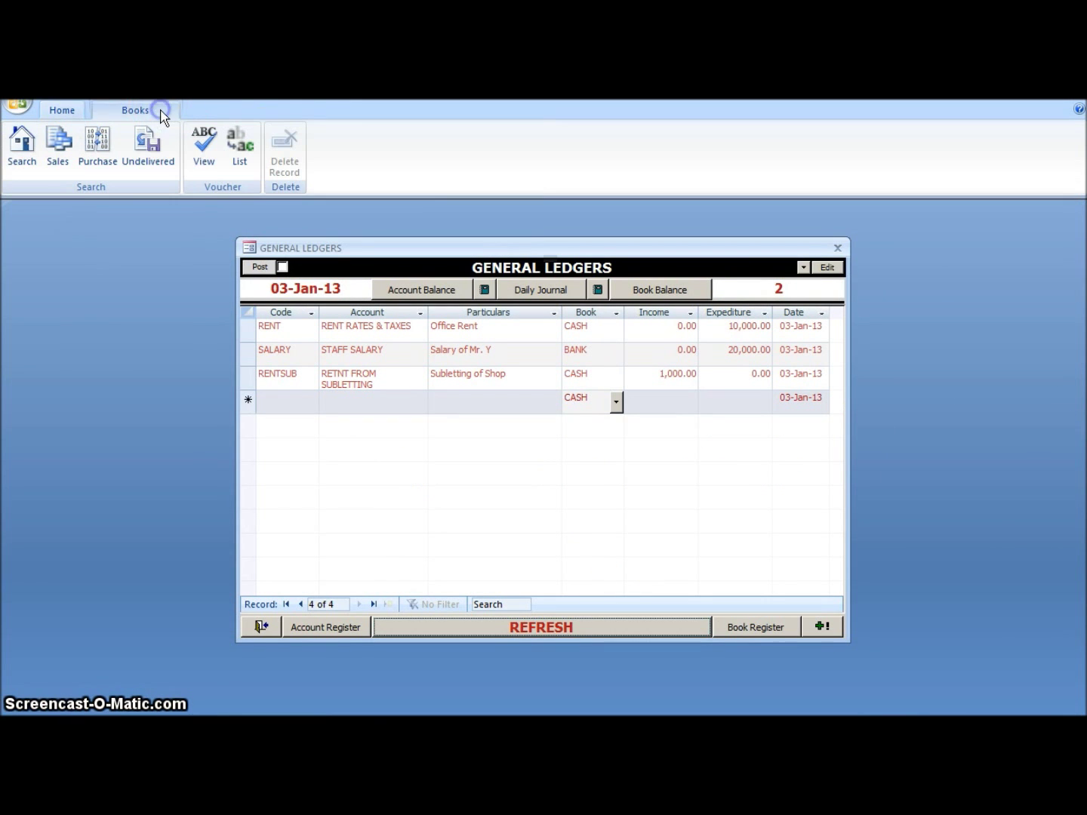
click(240, 155)
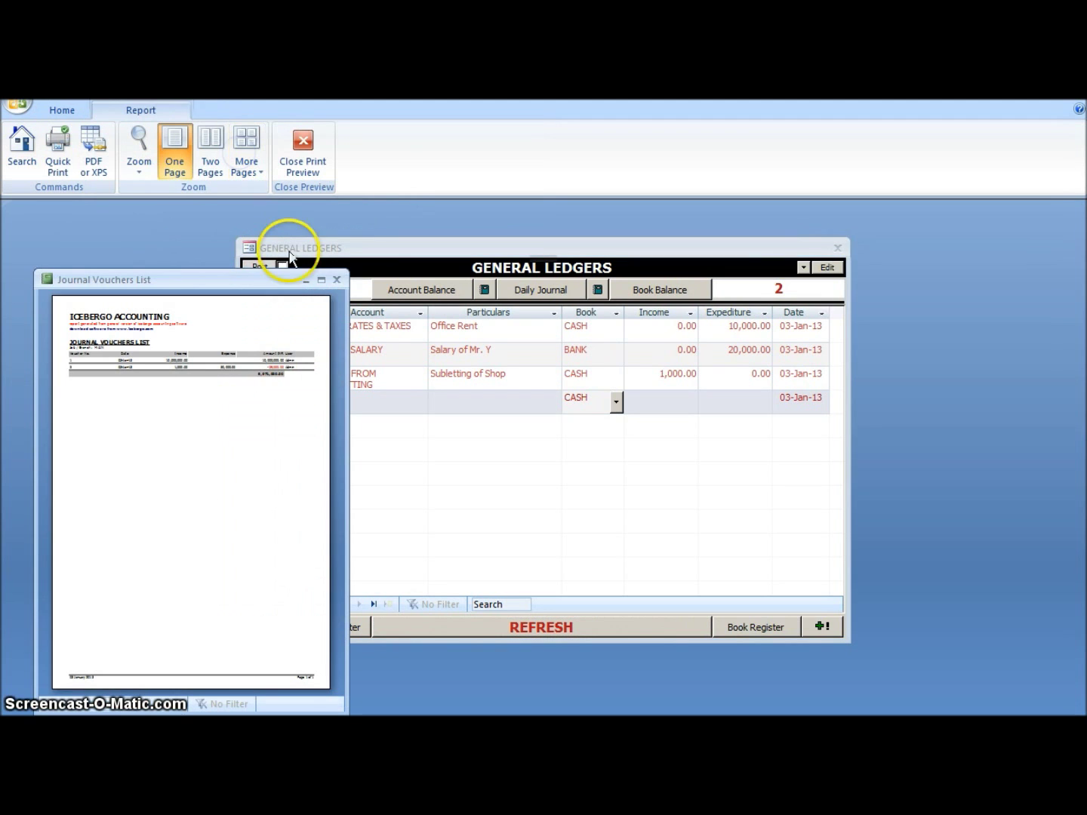
click(321, 280)
click(506, 240)
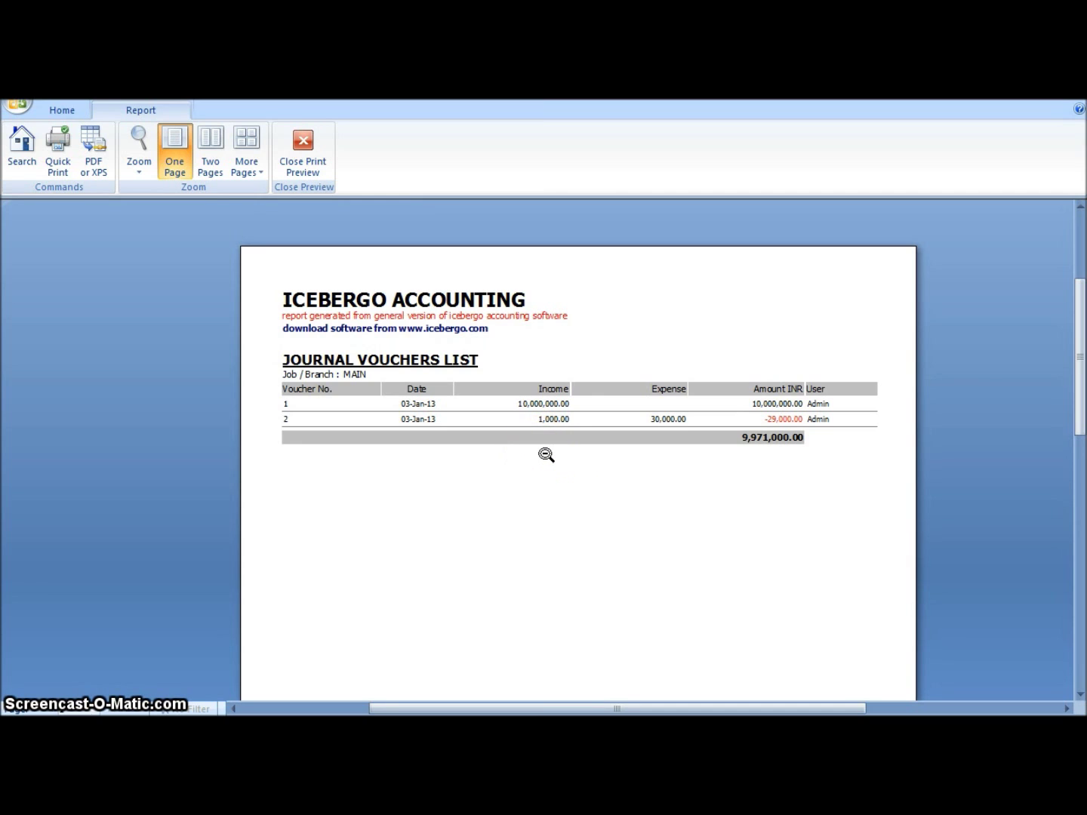
click(311, 153)
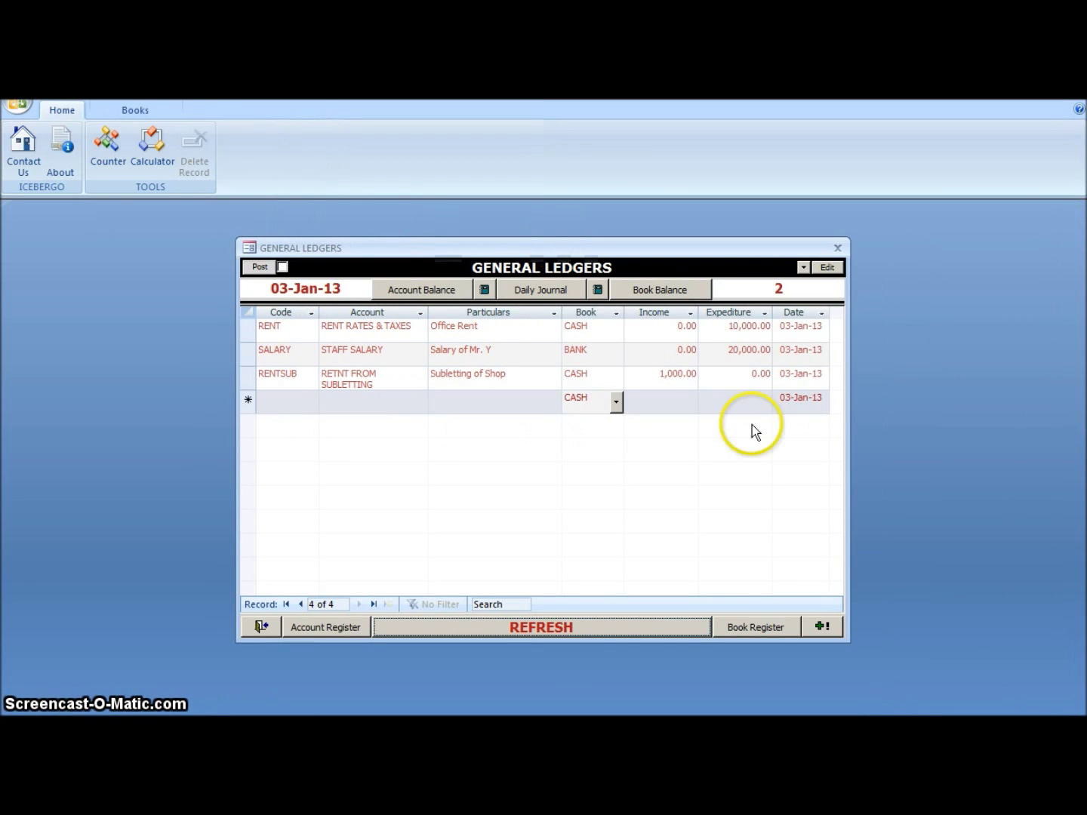
Step: Refresh and close the general ledger, and reopen it with voucher 2 loaded for editing
click(576, 629)
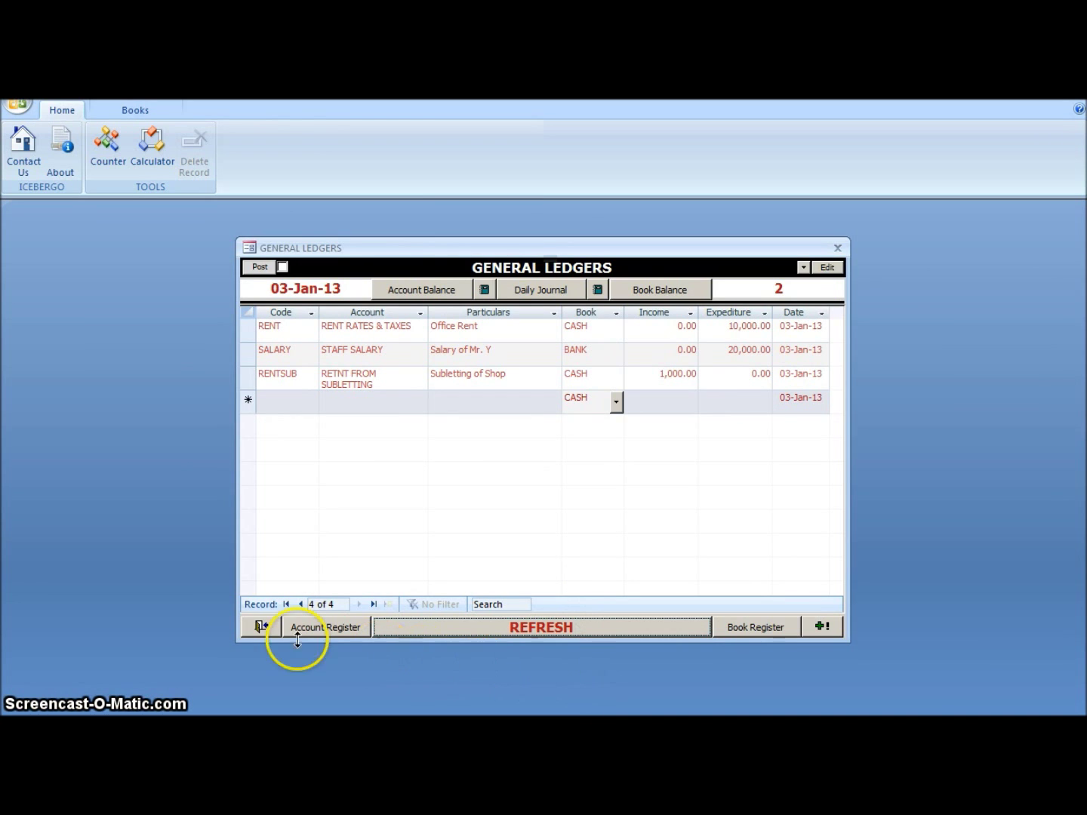
click(260, 627)
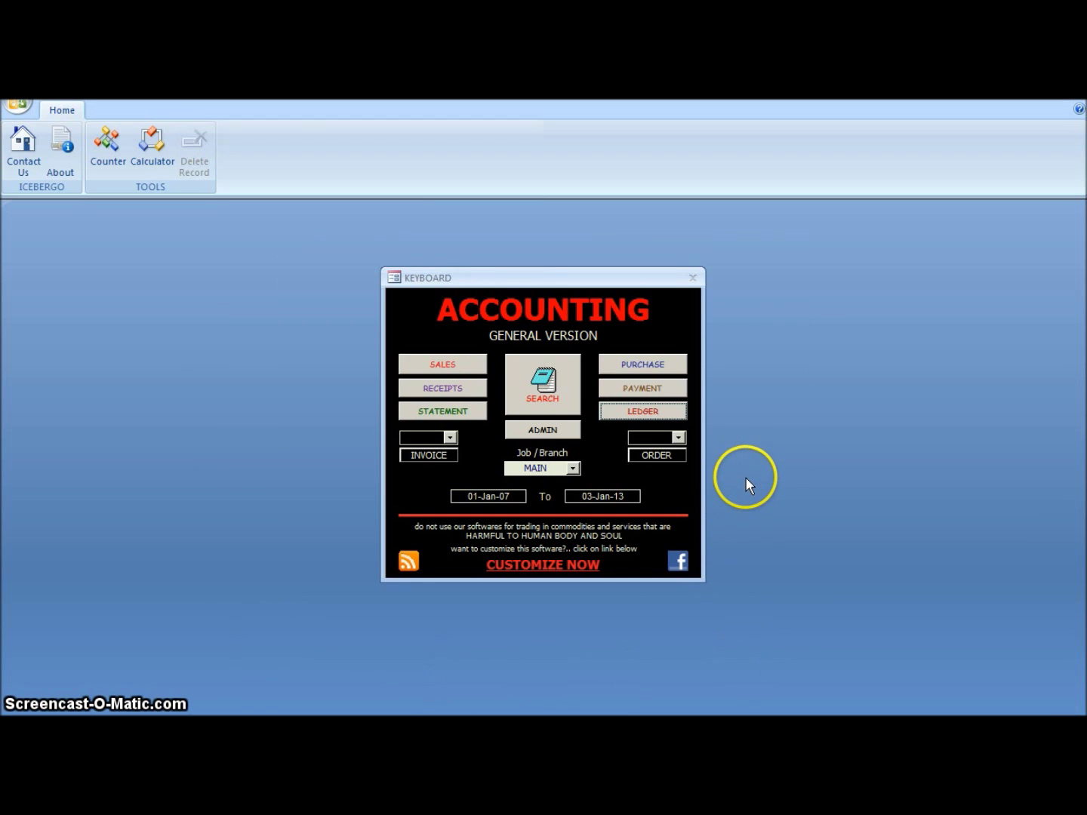
click(653, 411)
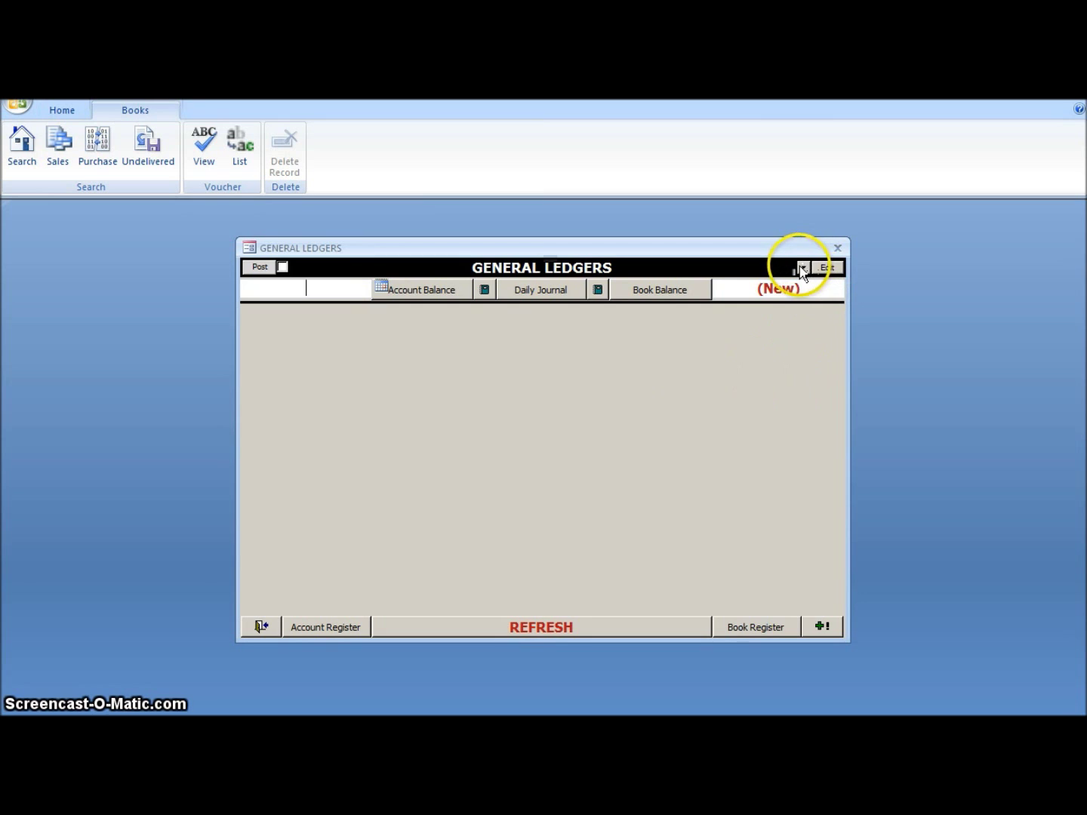
click(801, 269)
click(801, 291)
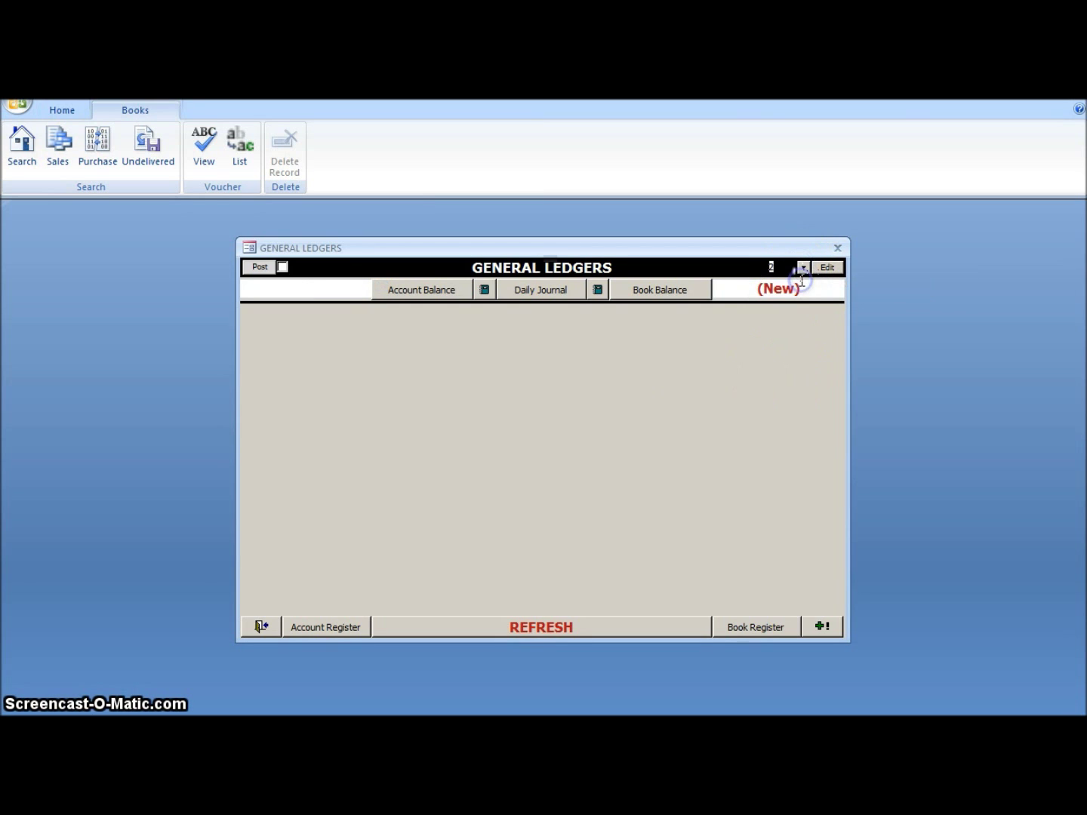
click(828, 268)
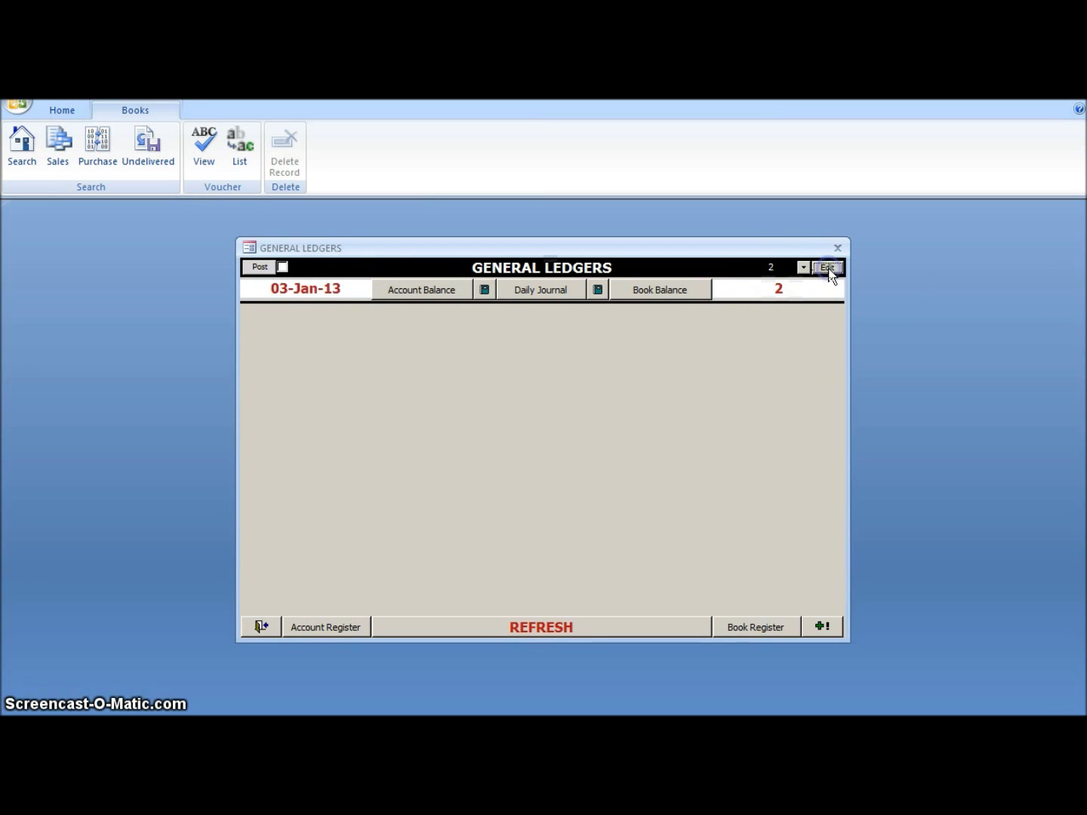
click(1033, 361)
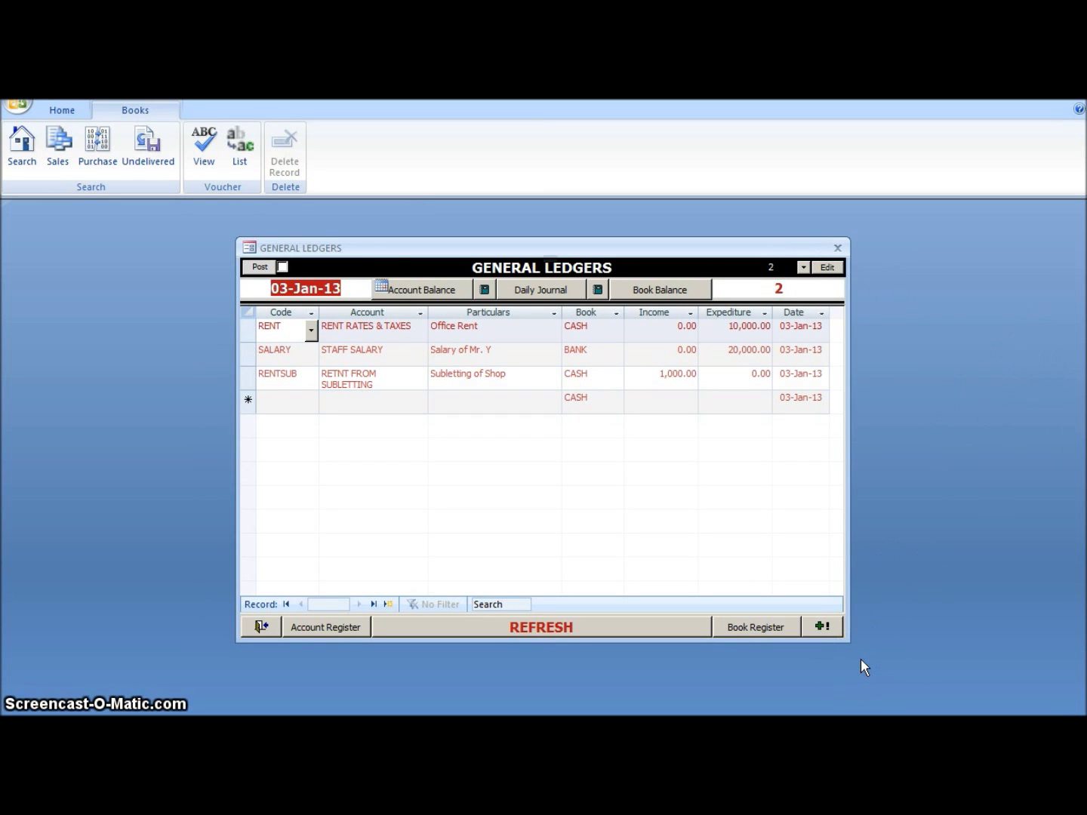
Step: Change the book of the "Subletting of Shop" line to SBI, complete the line and refresh the ledger
key(Tab)
key(Tab)
key(Tab)
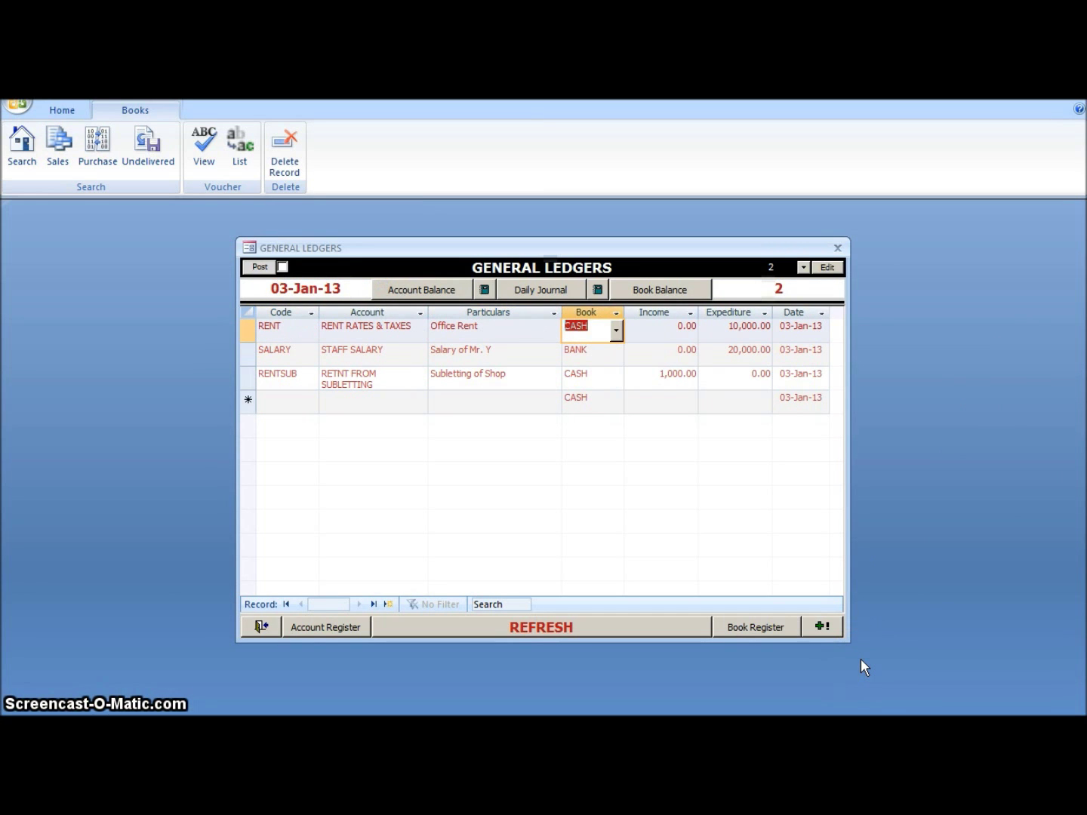
key(Tab)
key(Tab)
key(Tab)
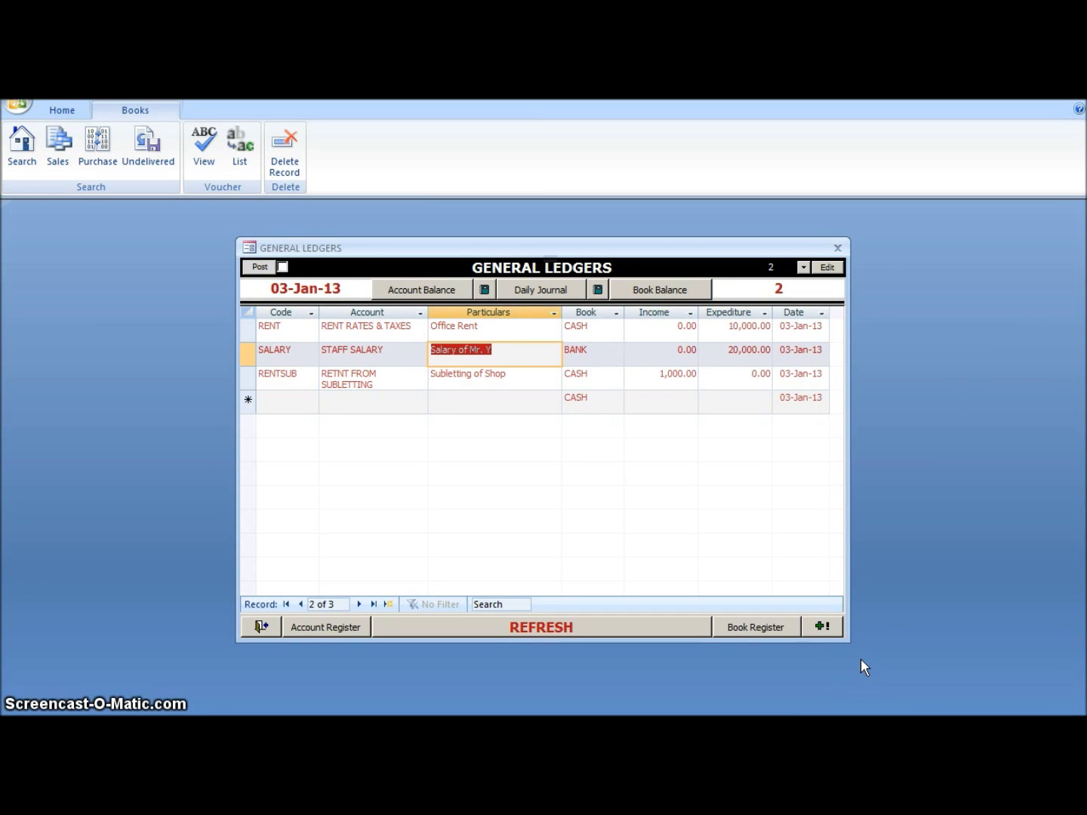
key(Tab)
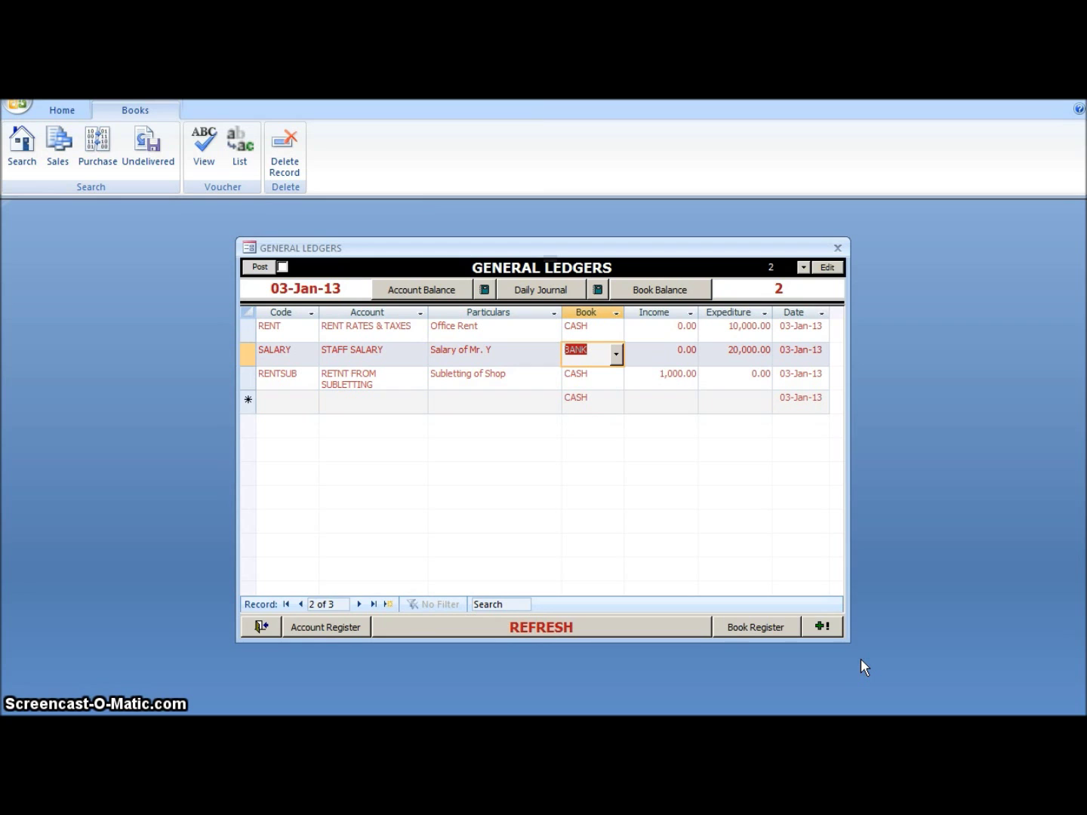
key(Tab)
key(Tab)
key(Tab)
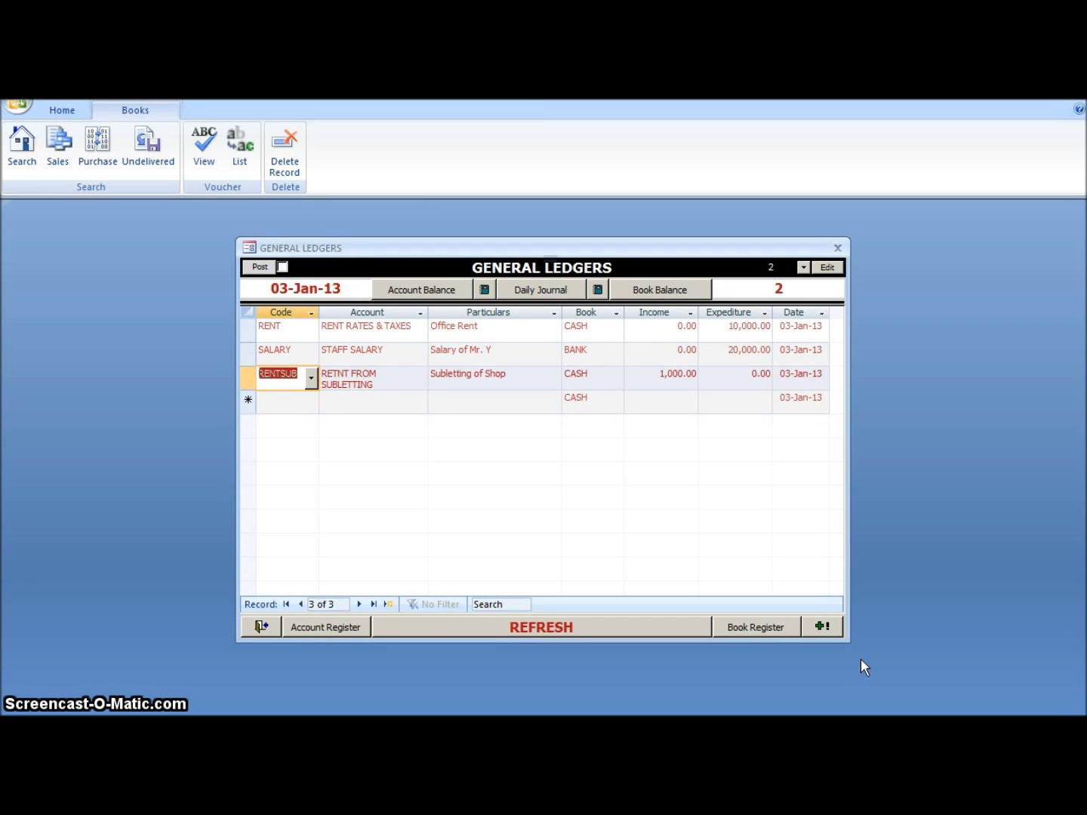
key(Tab)
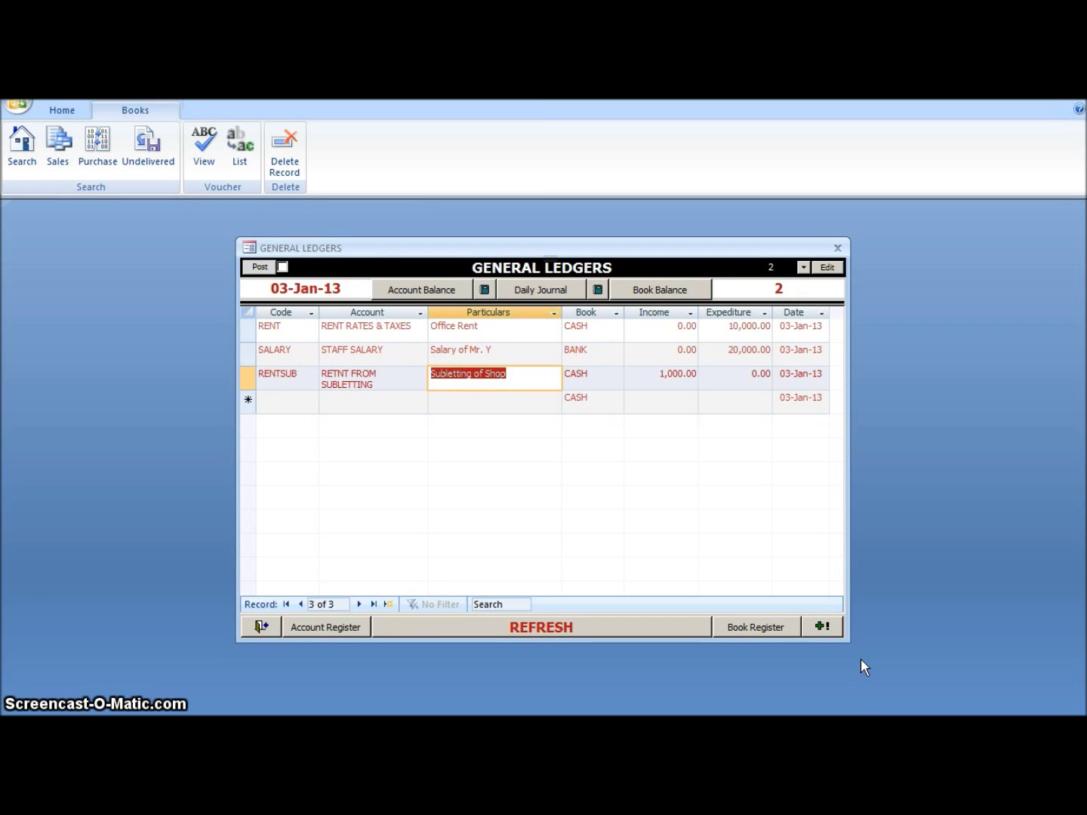
key(Tab)
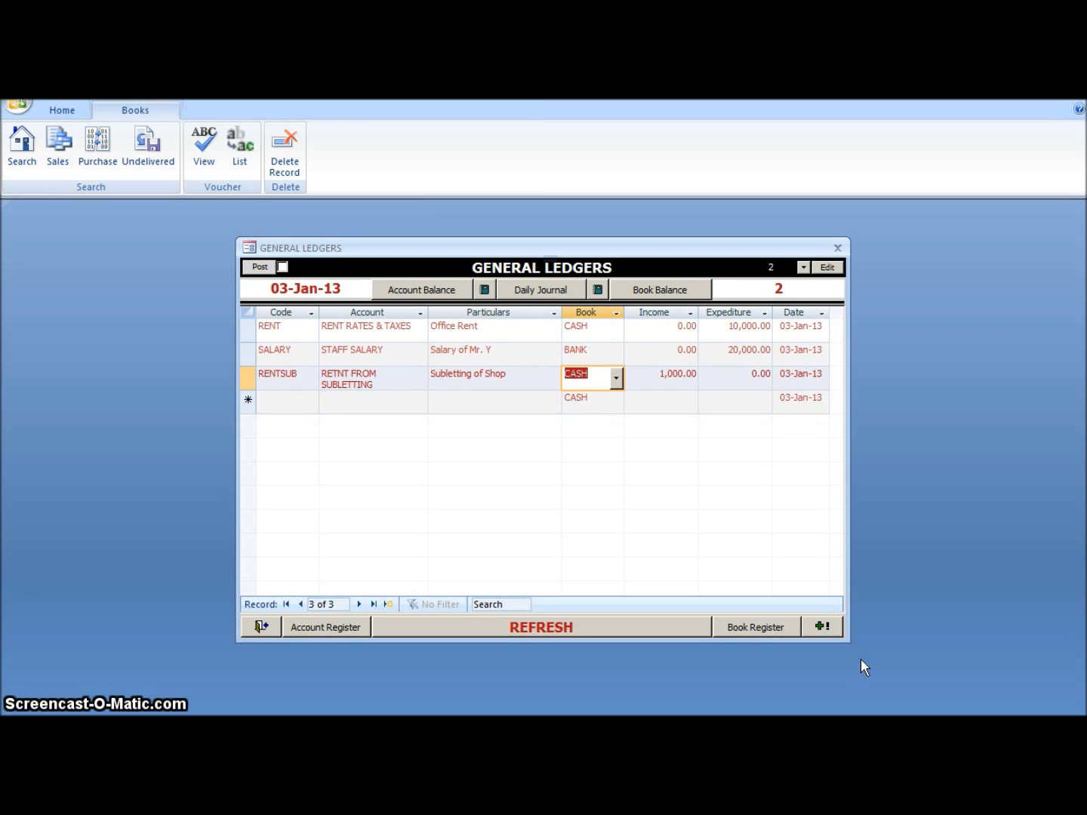
key(alt+Down)
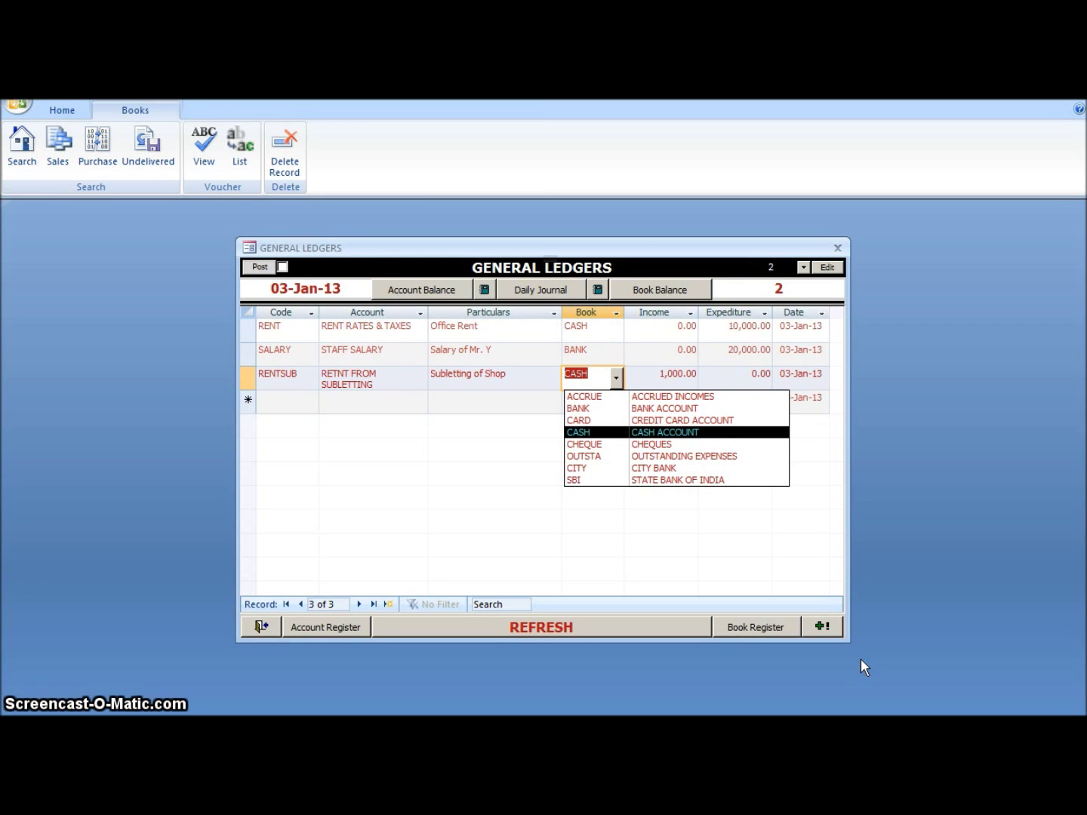
key(Down)
key(Down)
key(Down)
key(Down)
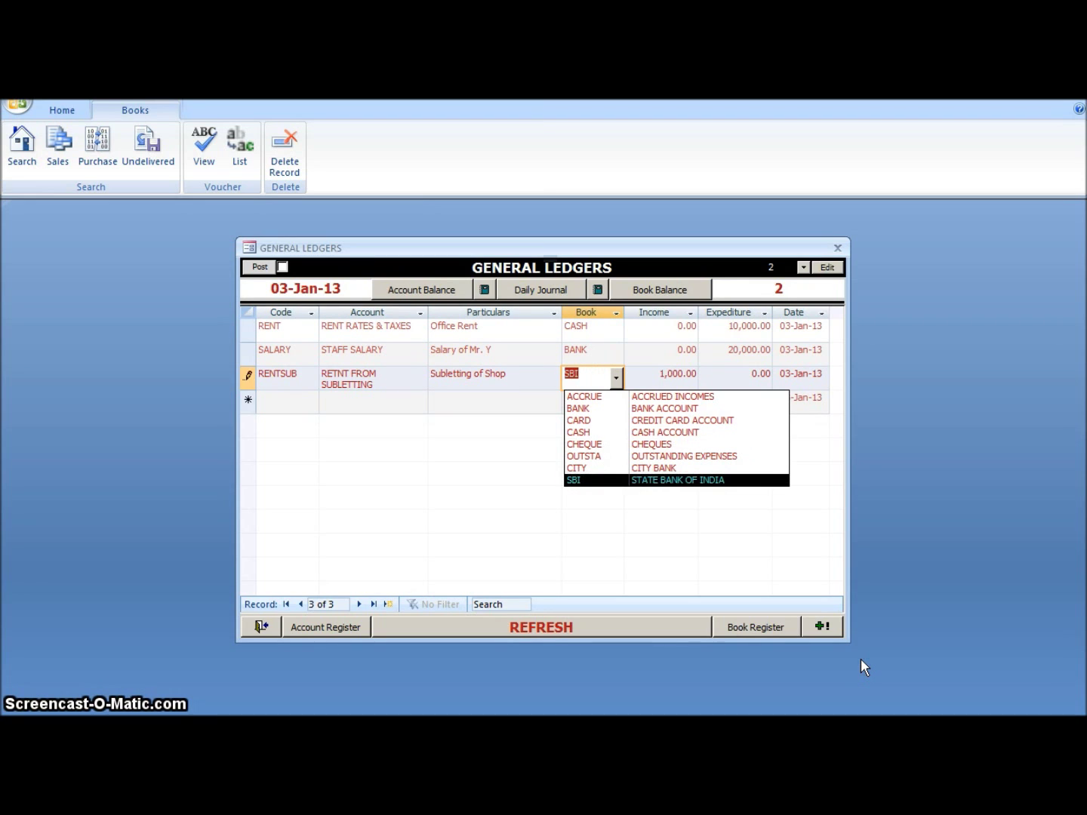
key(Tab)
key(Tab)
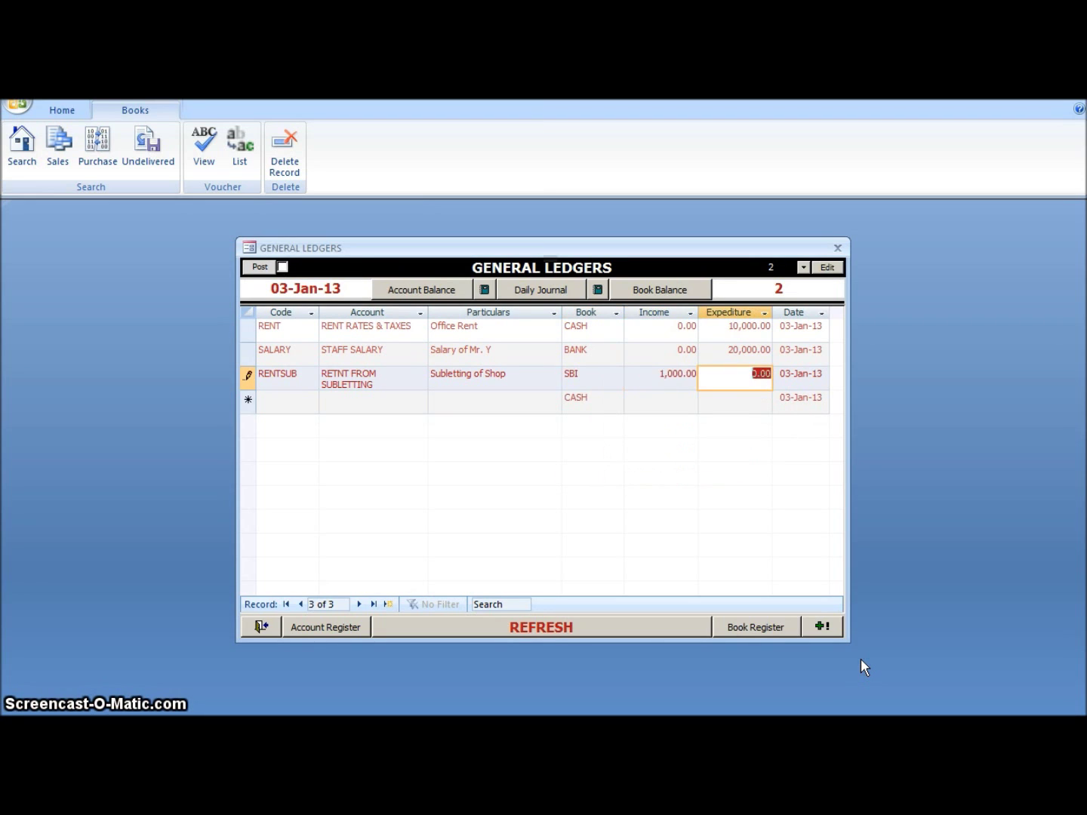
key(Tab)
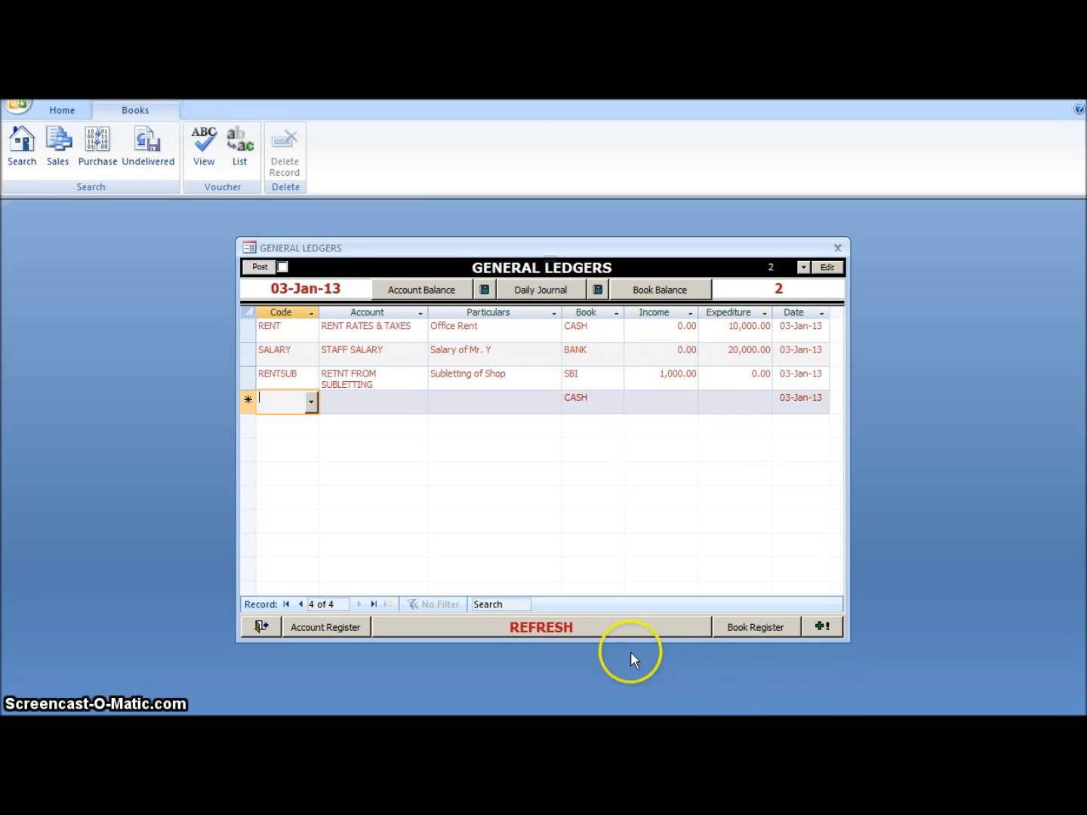
click(617, 626)
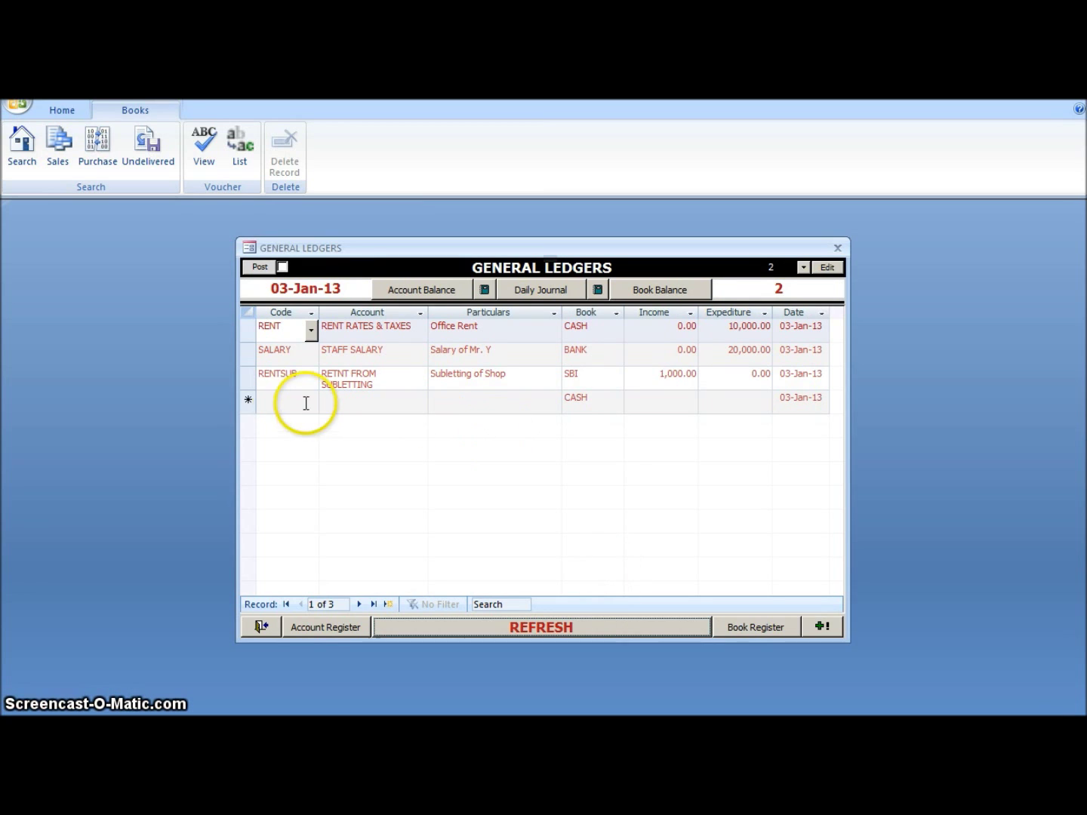
Step: Delete the RENTSUB "Subletting of Shop" line from voucher 2, confirm the deletion, refresh and exit the ledger
click(249, 378)
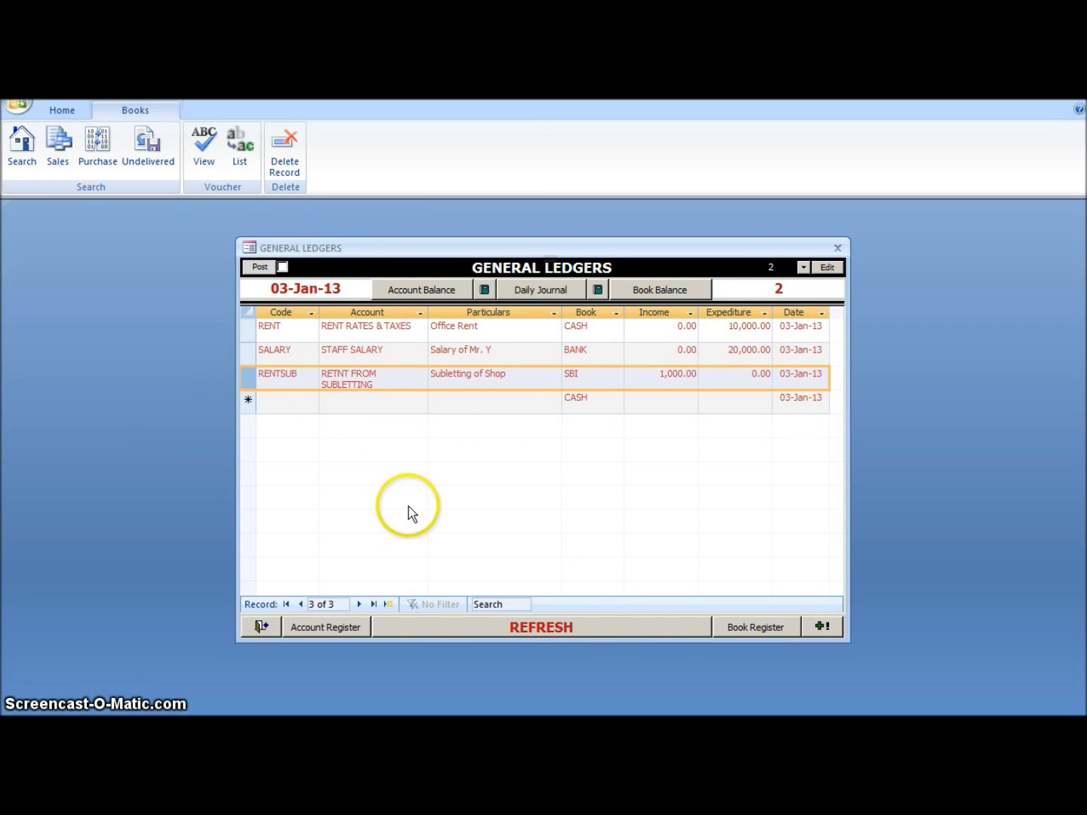
click(288, 150)
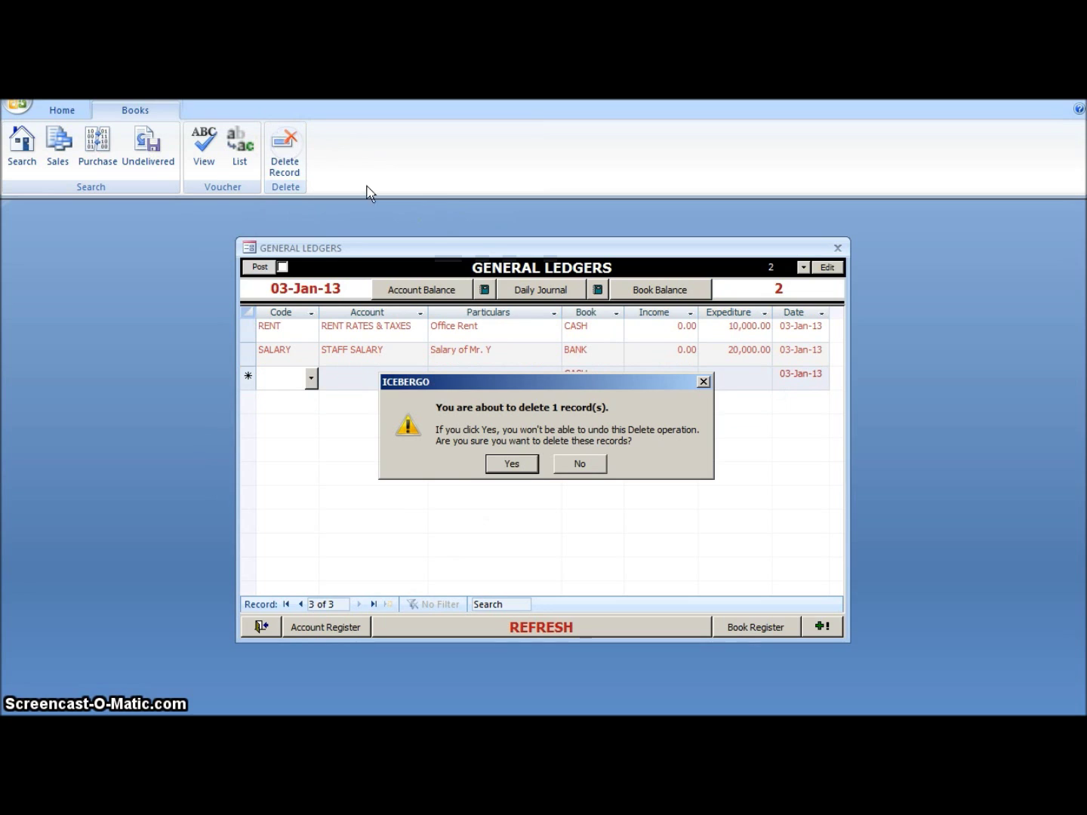
click(505, 462)
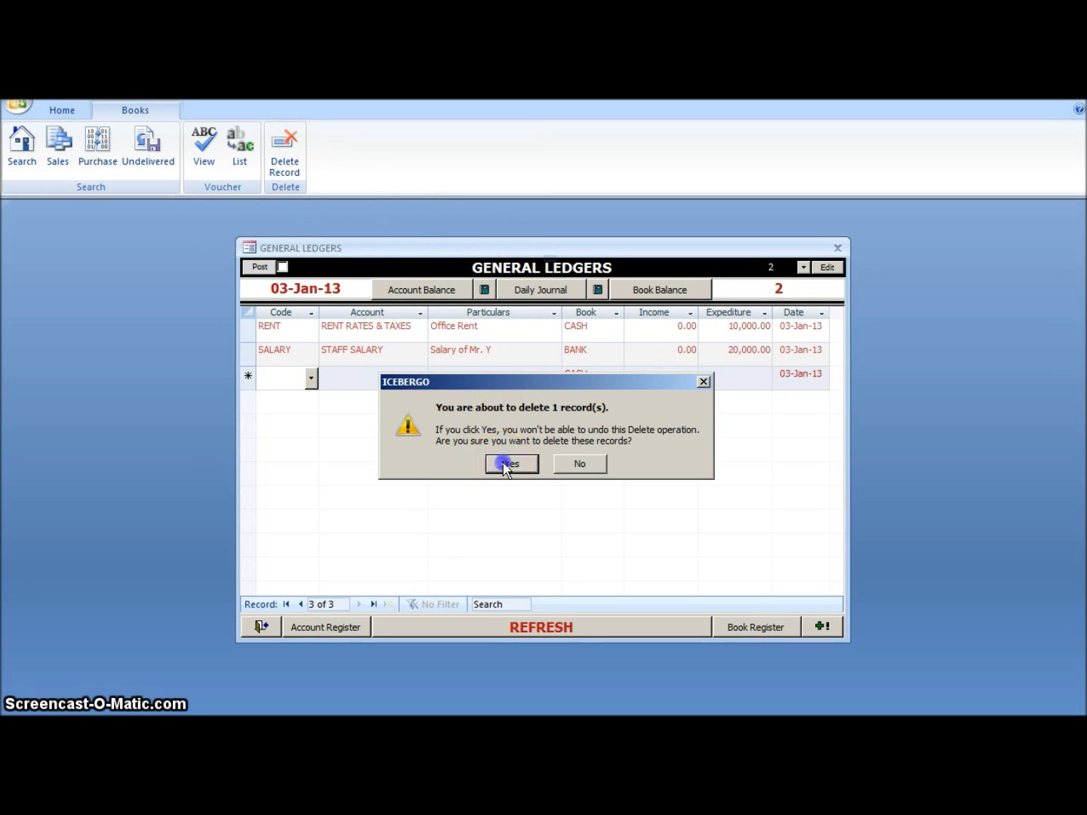
click(588, 624)
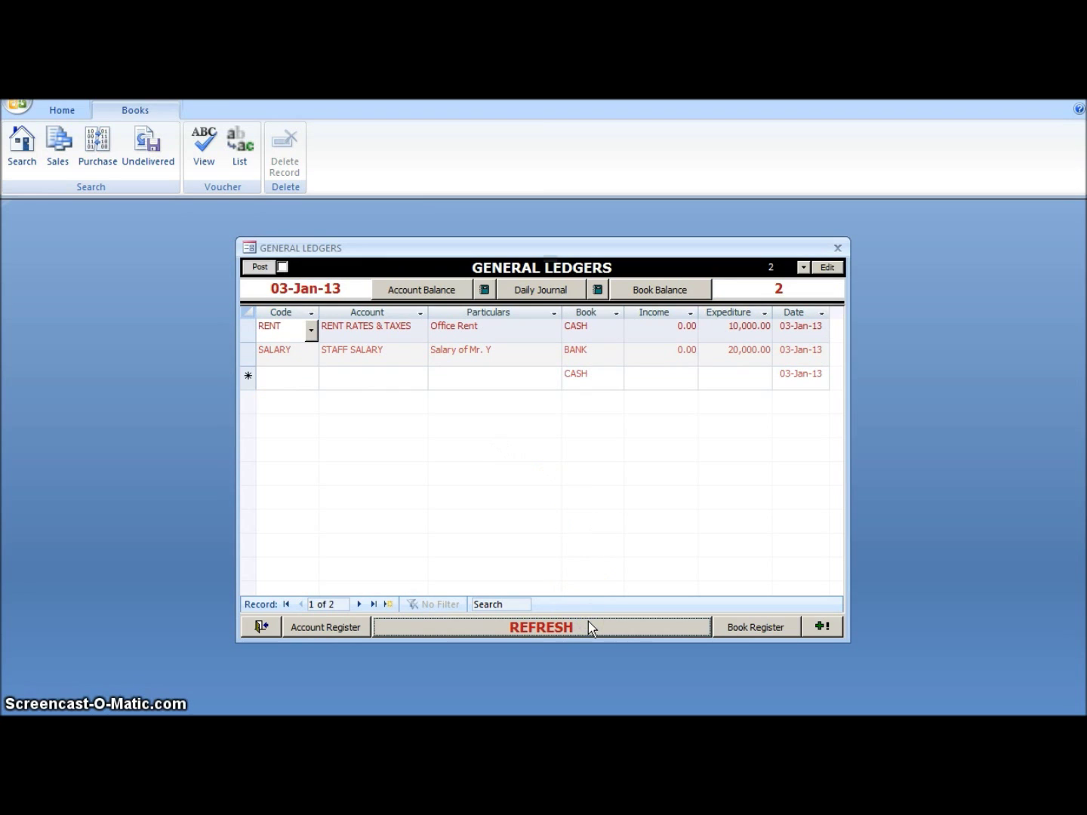
click(261, 627)
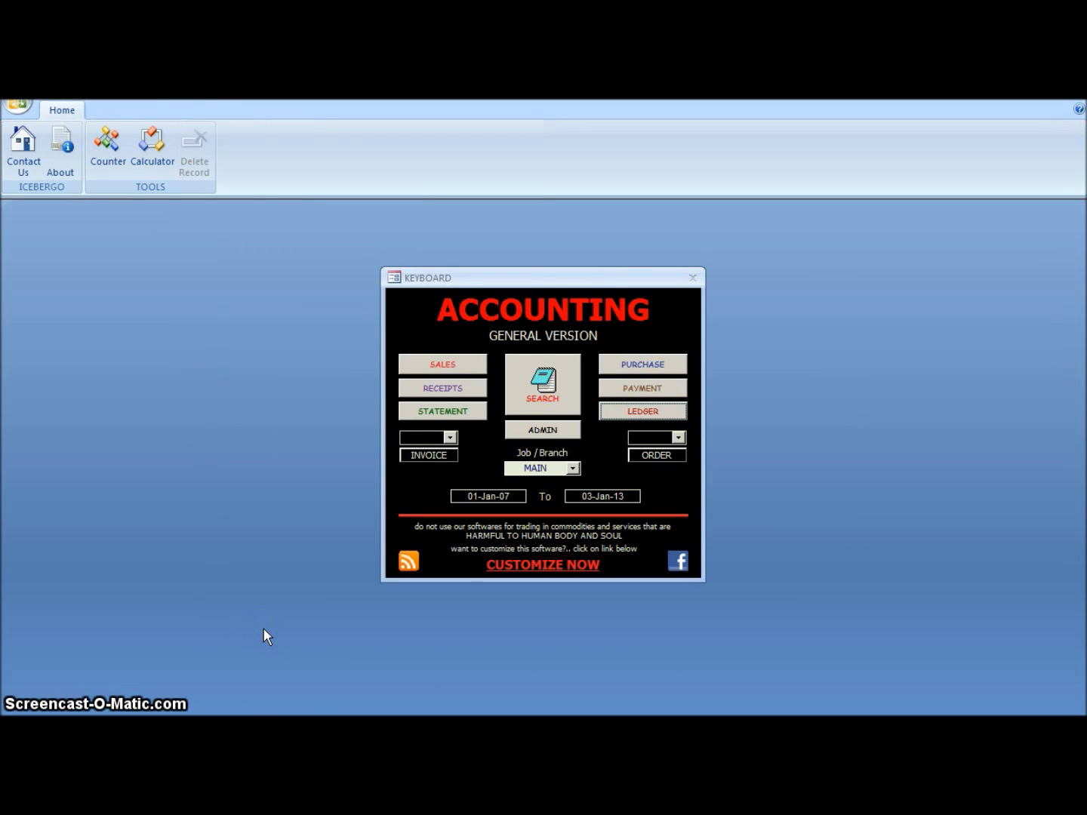